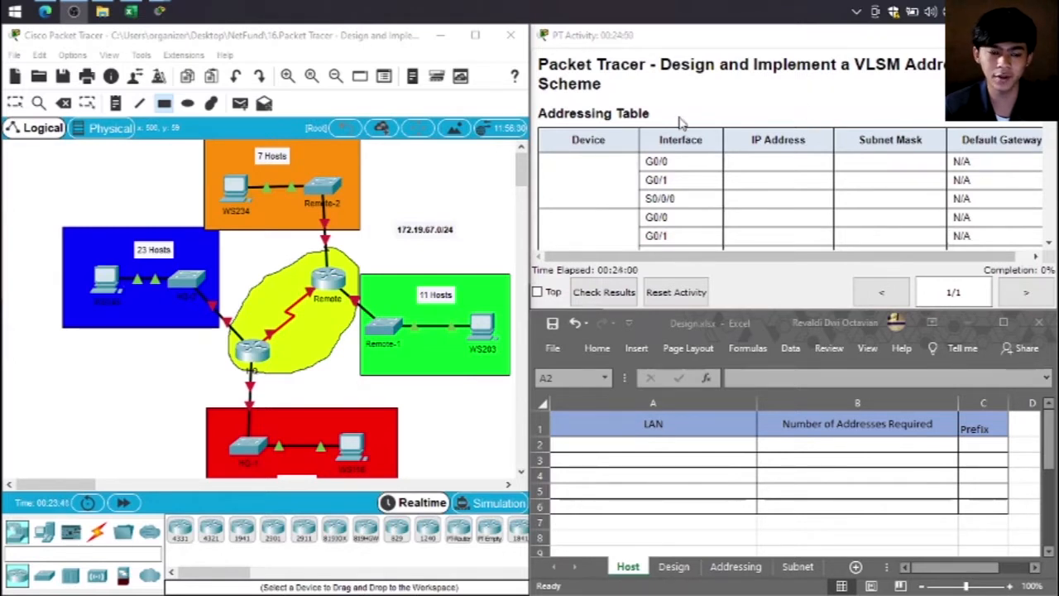
Step: Examine the activity instructions, covering the Addressing Table, the Host Requirements table and the design requirements
{"action": "left_click", "coordinate": [524, 165]}
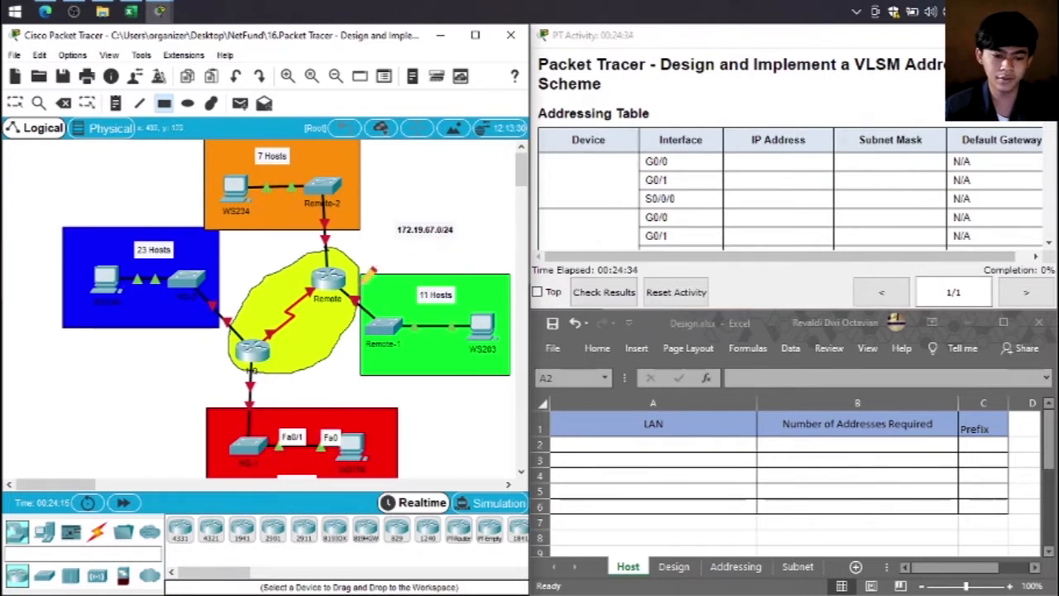
{"action": "left_click", "coordinate": [20, 104]}
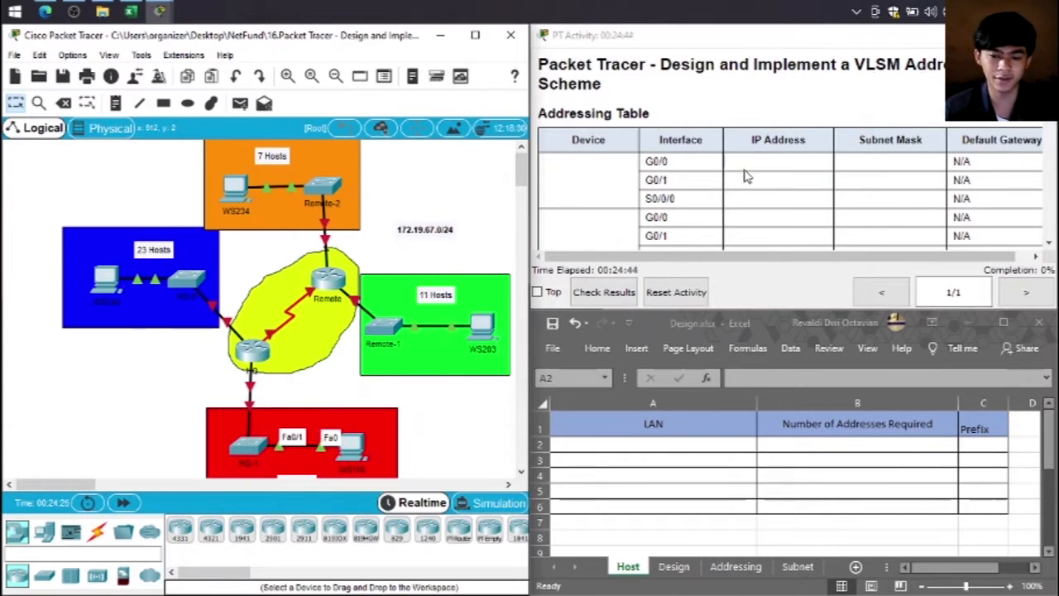
{"action": "scroll", "coordinate": [768, 196], "scroll_direction": "down", "scroll_amount": 3}
{"action": "scroll", "coordinate": [769, 196], "scroll_direction": "up", "scroll_amount": 3}
{"action": "left_click_drag", "start_coordinate": [573, 139], "coordinate": [928, 161]}
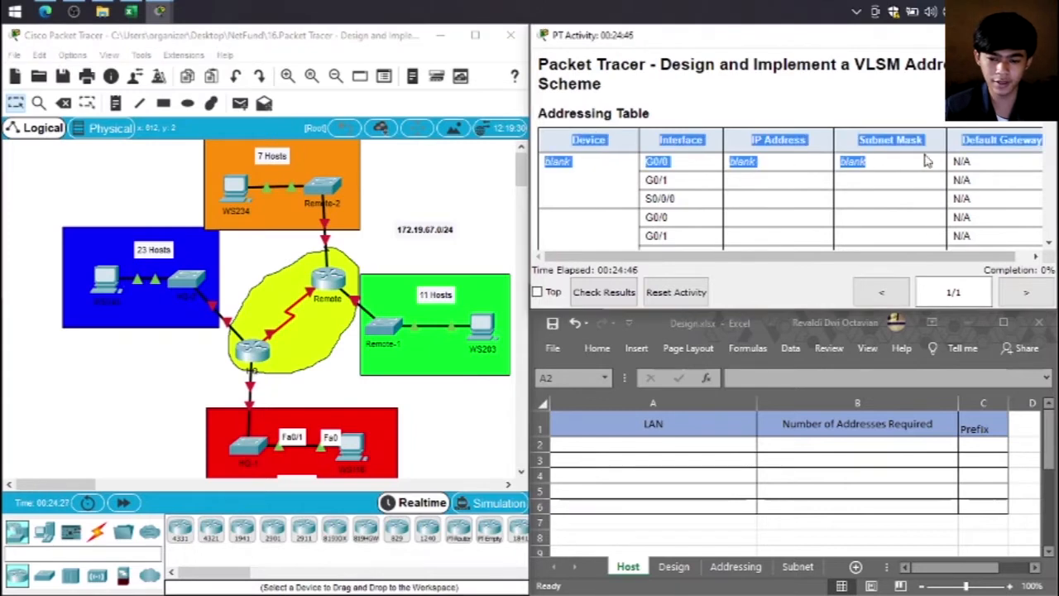
{"action": "scroll", "coordinate": [951, 164], "scroll_direction": "down", "scroll_amount": 1}
{"action": "left_click", "coordinate": [894, 164]}
{"action": "scroll", "coordinate": [831, 176], "scroll_direction": "down", "scroll_amount": 3}
{"action": "scroll", "coordinate": [833, 182], "scroll_direction": "down", "scroll_amount": 8}
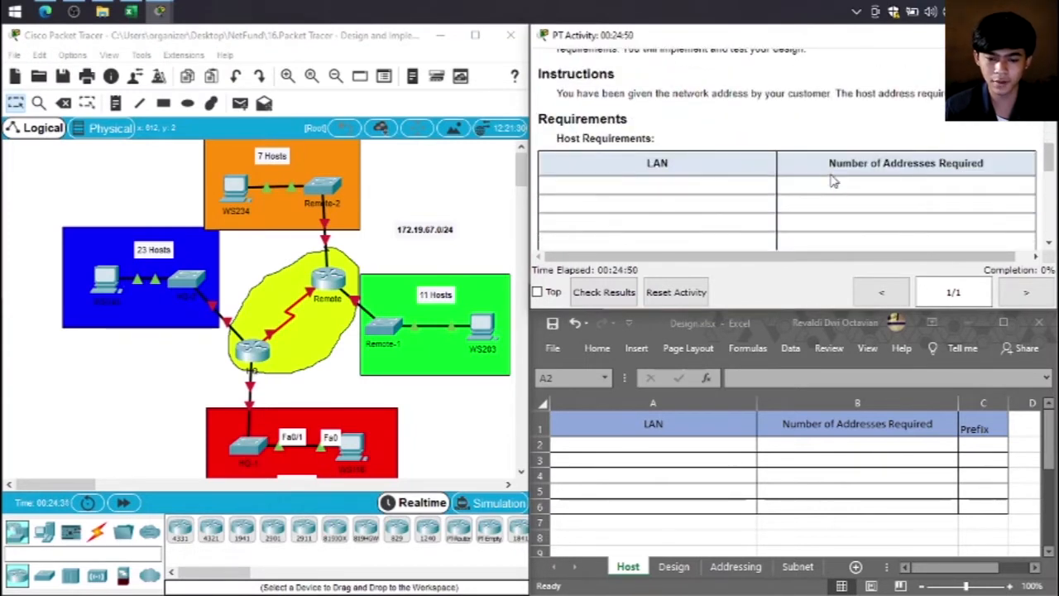
{"action": "scroll", "coordinate": [657, 162], "scroll_direction": "down", "scroll_amount": 5}
{"action": "scroll", "coordinate": [658, 162], "scroll_direction": "up", "scroll_amount": 5}
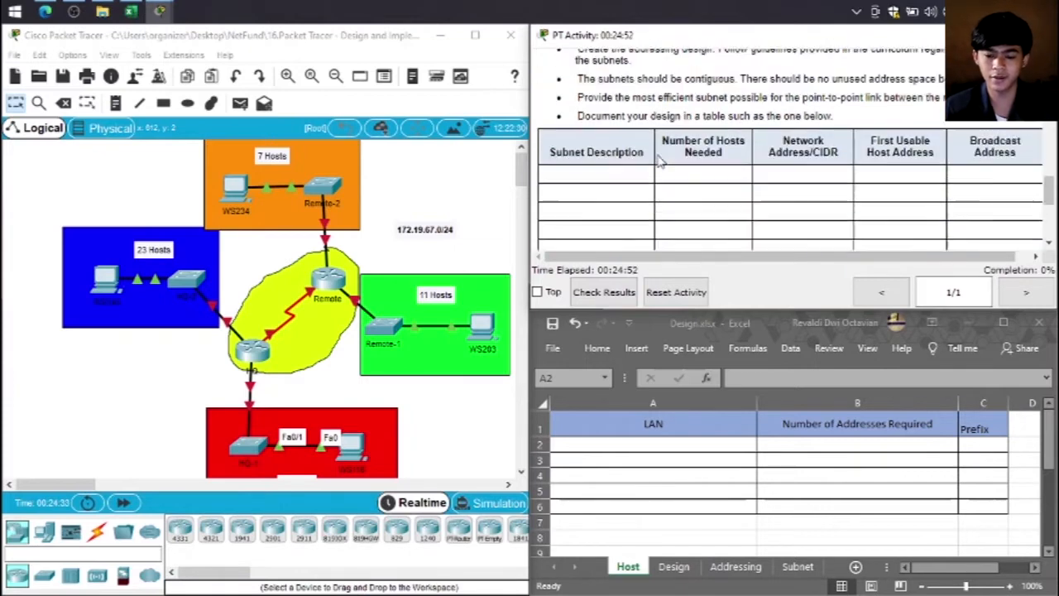
{"action": "scroll", "coordinate": [658, 163], "scroll_direction": "up", "scroll_amount": 5}
{"action": "scroll", "coordinate": [716, 163], "scroll_direction": "down", "scroll_amount": 5}
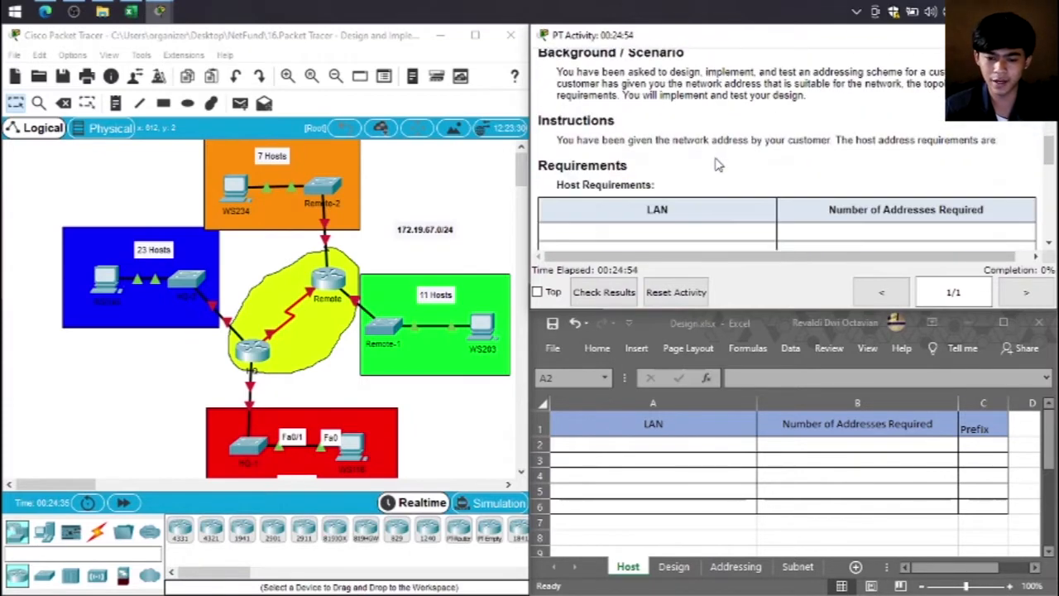
{"action": "scroll", "coordinate": [717, 163], "scroll_direction": "down", "scroll_amount": 1}
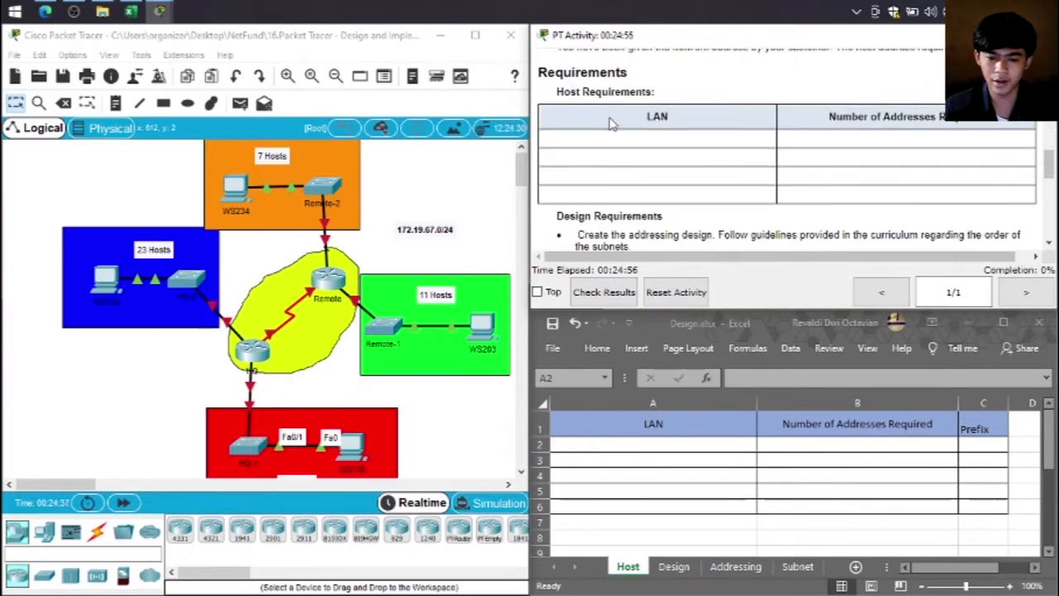
{"action": "left_click_drag", "start_coordinate": [611, 121], "coordinate": [821, 168]}
{"action": "left_click", "coordinate": [821, 169]}
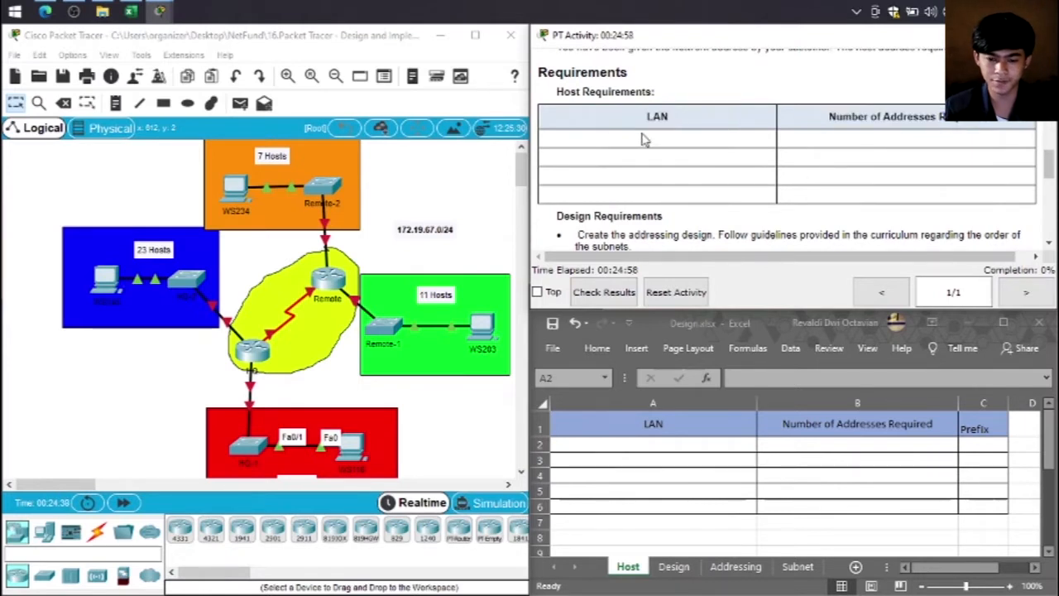
{"action": "left_click_drag", "start_coordinate": [645, 140], "coordinate": [902, 207]}
Step: Fill the first row of the Host sheet with LAN HQ-1 and 19 required addresses
{"action": "left_click", "coordinate": [653, 503]}
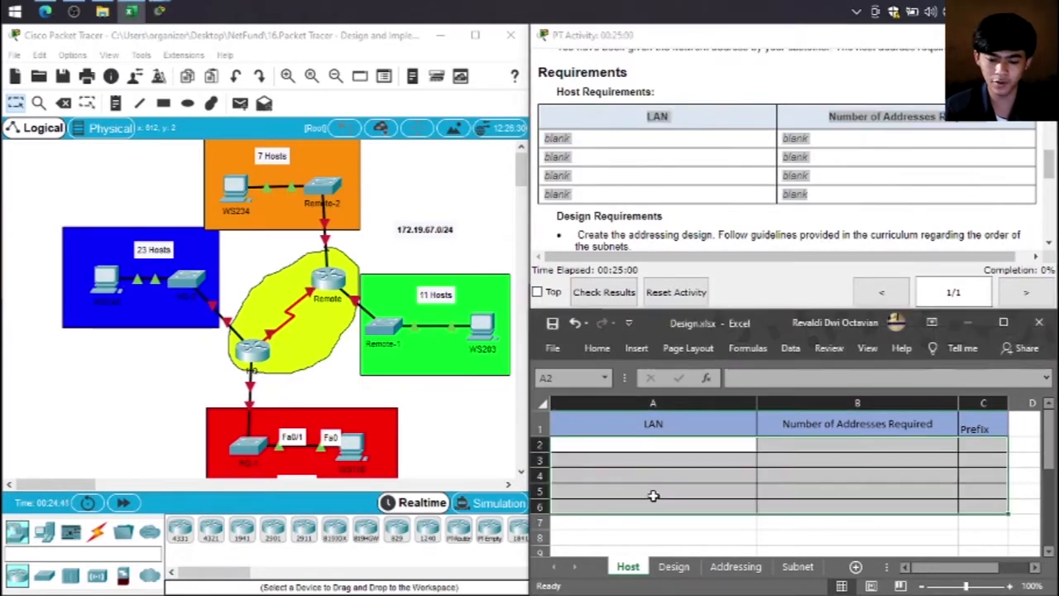
{"action": "left_click", "coordinate": [630, 457]}
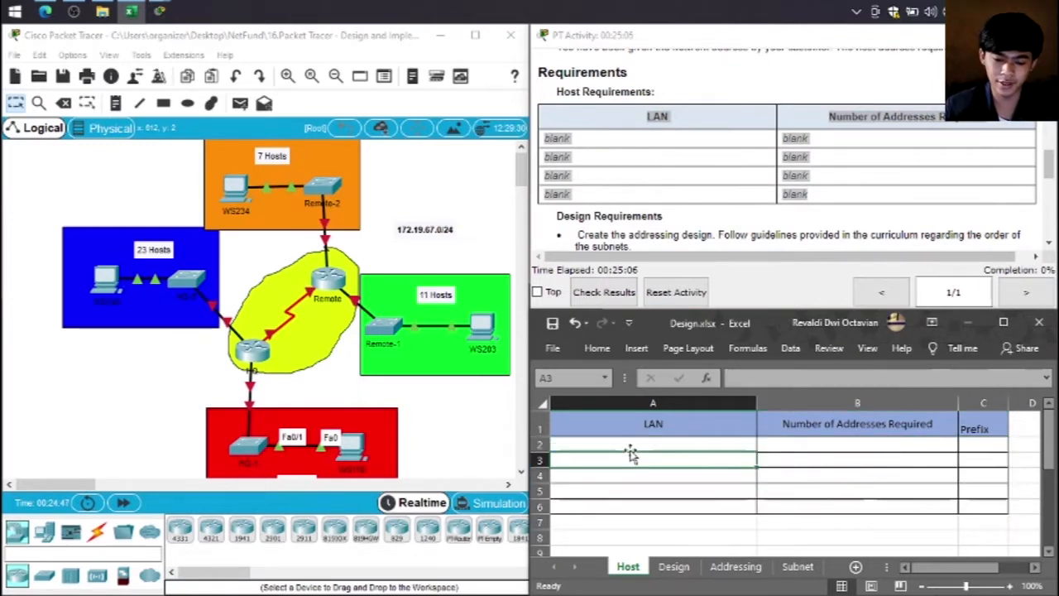
{"action": "left_click", "coordinate": [631, 445]}
{"action": "scroll", "coordinate": [442, 447], "scroll_direction": "down", "scroll_amount": 2}
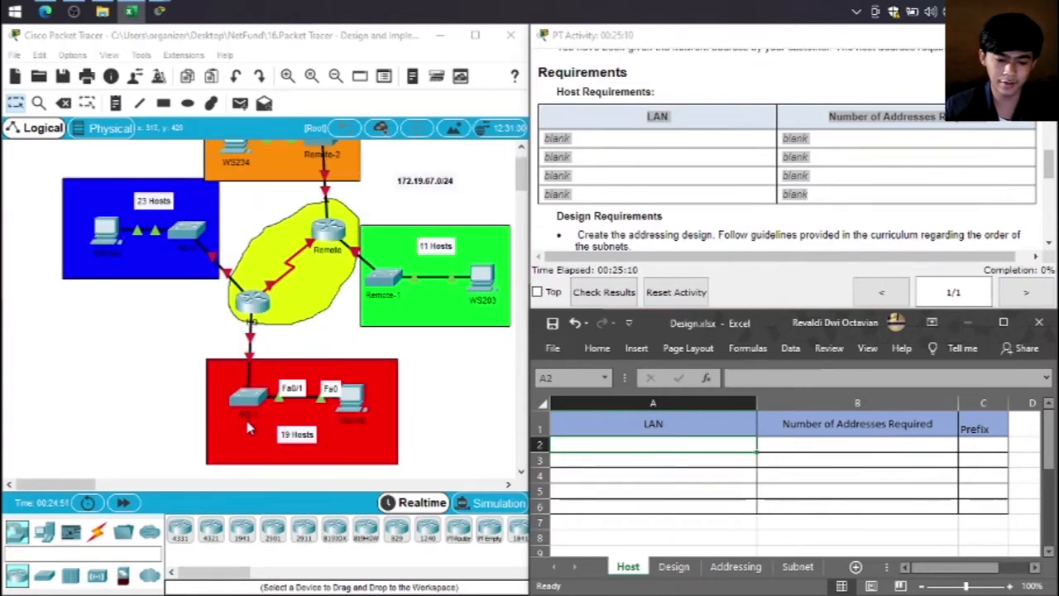
{"action": "type", "text": "H"}
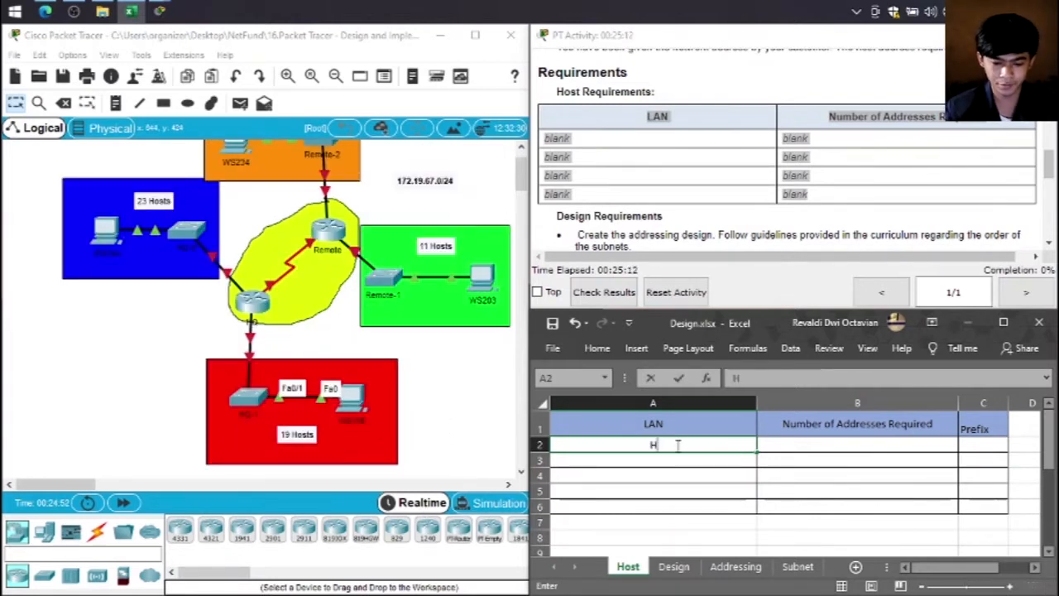
{"action": "type", "text": "Q-1"}
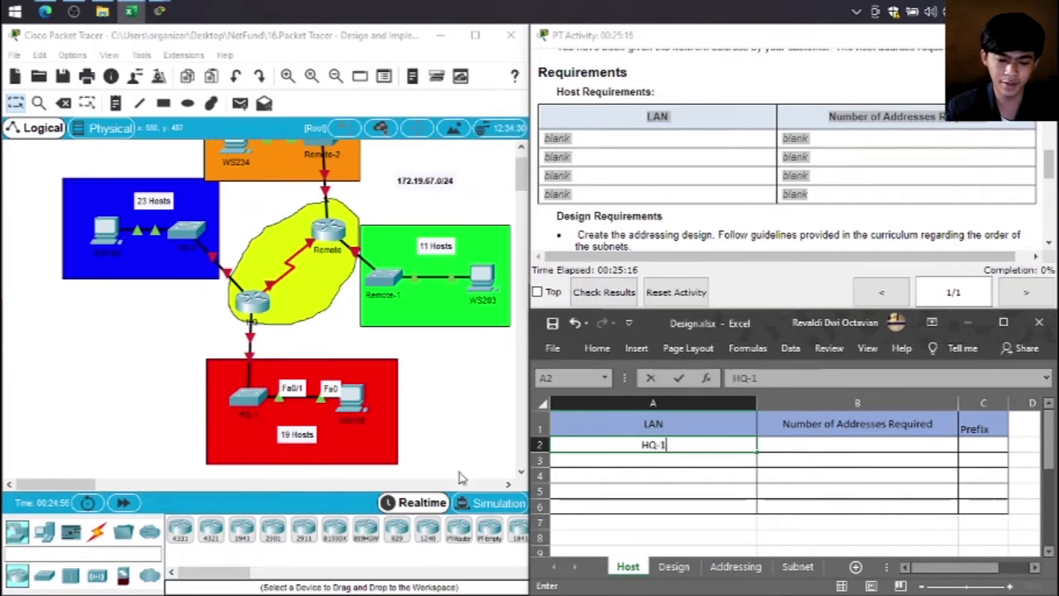
{"action": "left_click", "coordinate": [823, 445]}
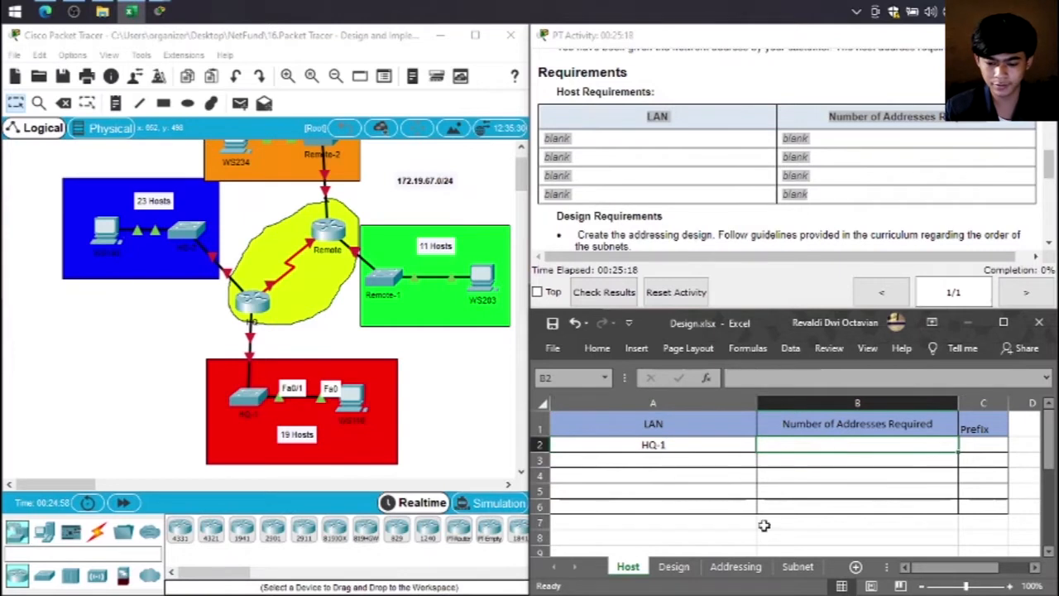
{"action": "type", "text": "19"}
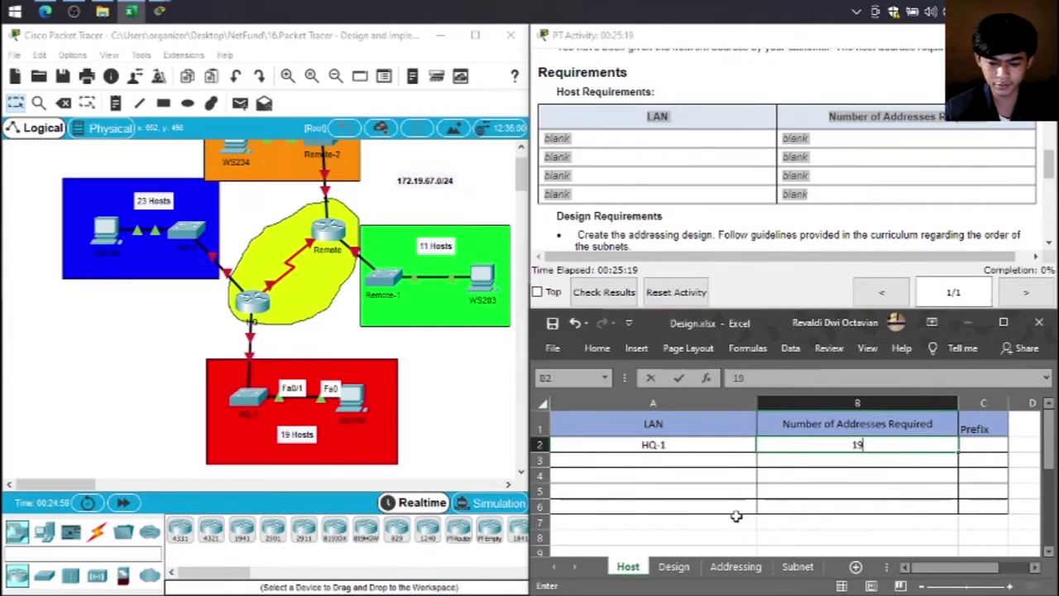
Step: Examine the Subnet sheet's reference table of prefixes, subnet masks and numbers of hosts per subnet
{"action": "left_click", "coordinate": [974, 427]}
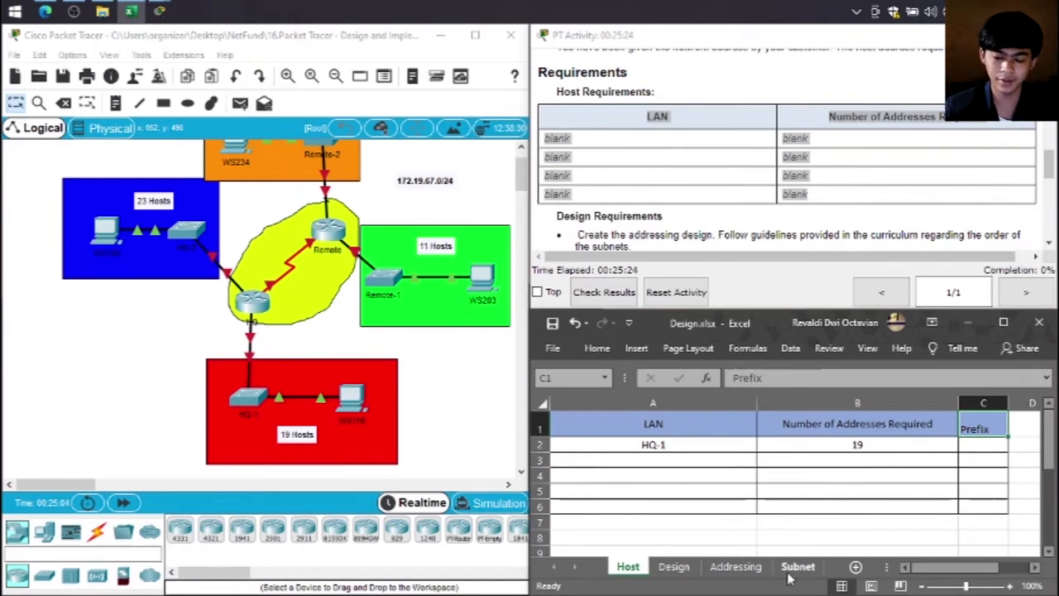
{"action": "left_click", "coordinate": [897, 446]}
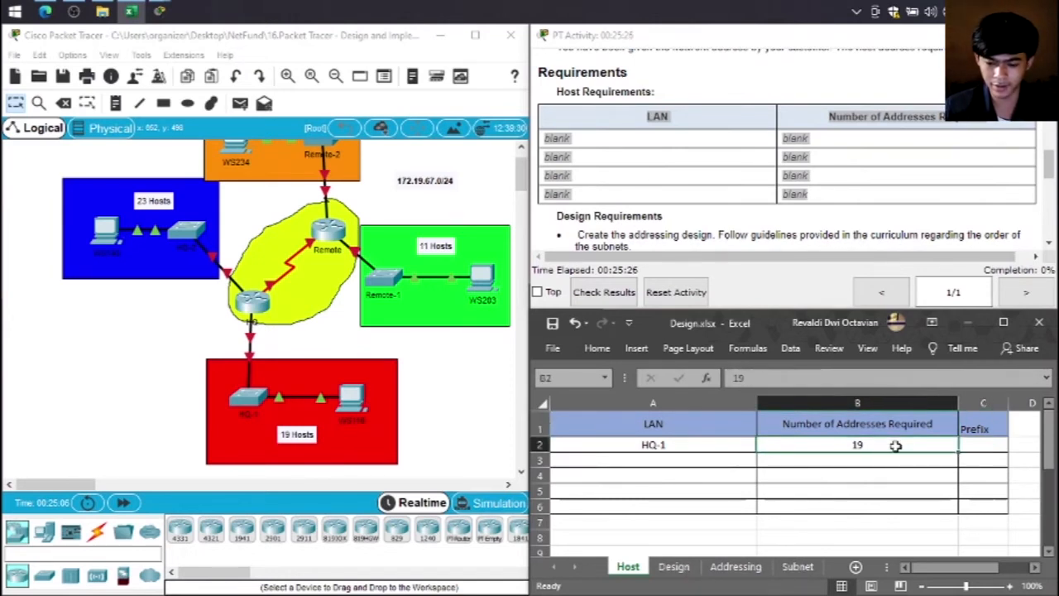
{"action": "left_click", "coordinate": [799, 567]}
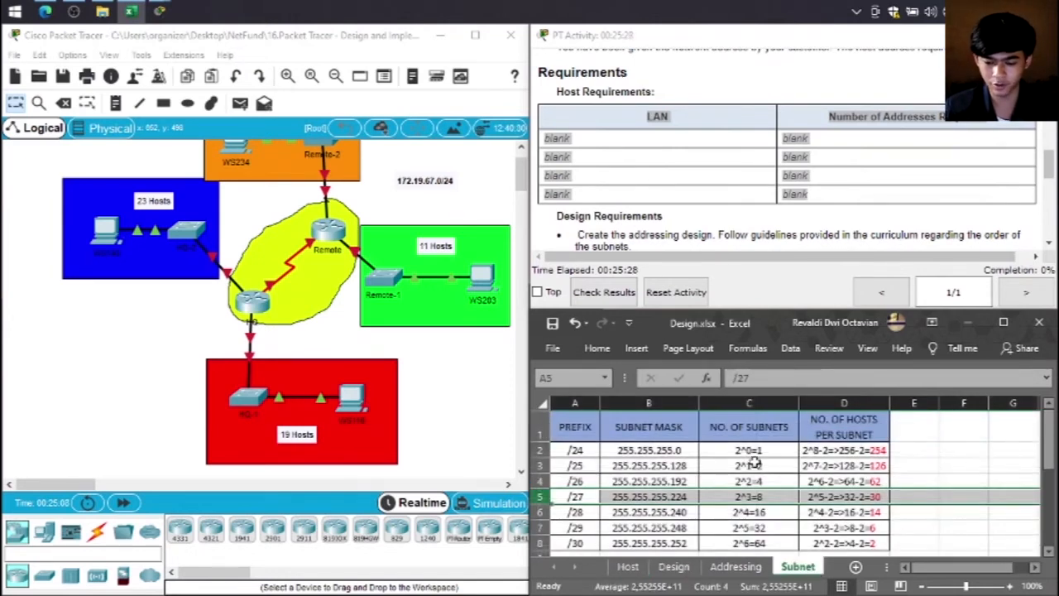
{"action": "left_click", "coordinate": [595, 463]}
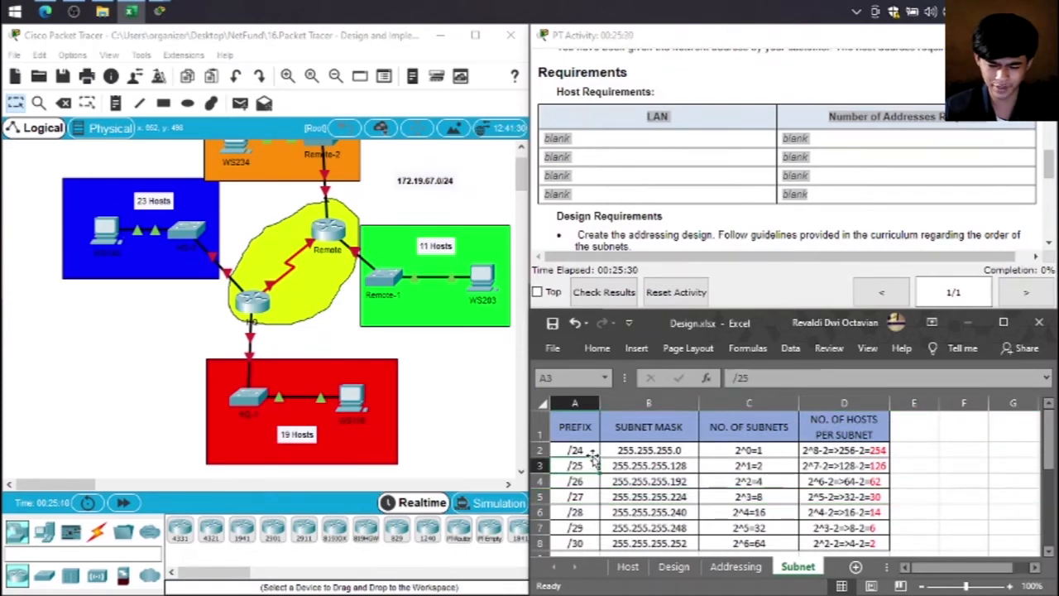
{"action": "left_click", "coordinate": [590, 449]}
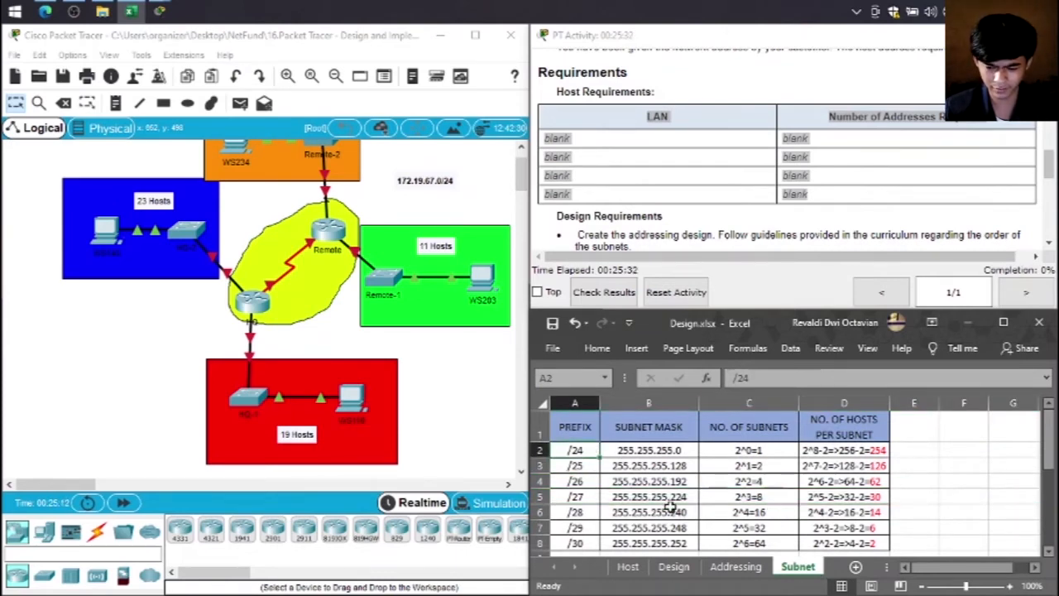
{"action": "left_click", "coordinate": [627, 566]}
{"action": "left_click", "coordinate": [798, 566]}
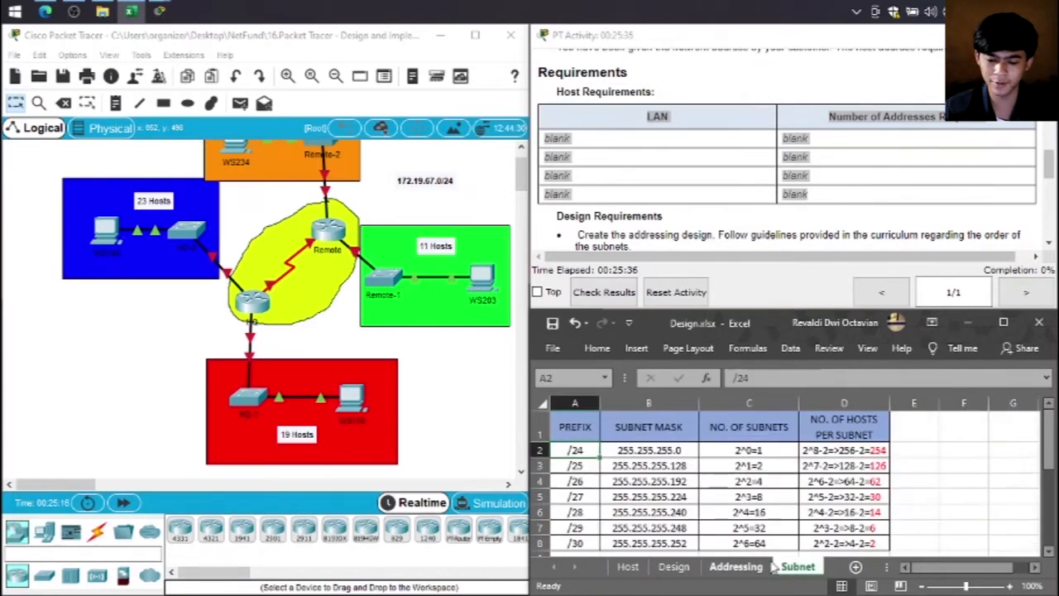
{"action": "left_click", "coordinate": [844, 426]}
{"action": "left_click", "coordinate": [844, 456]}
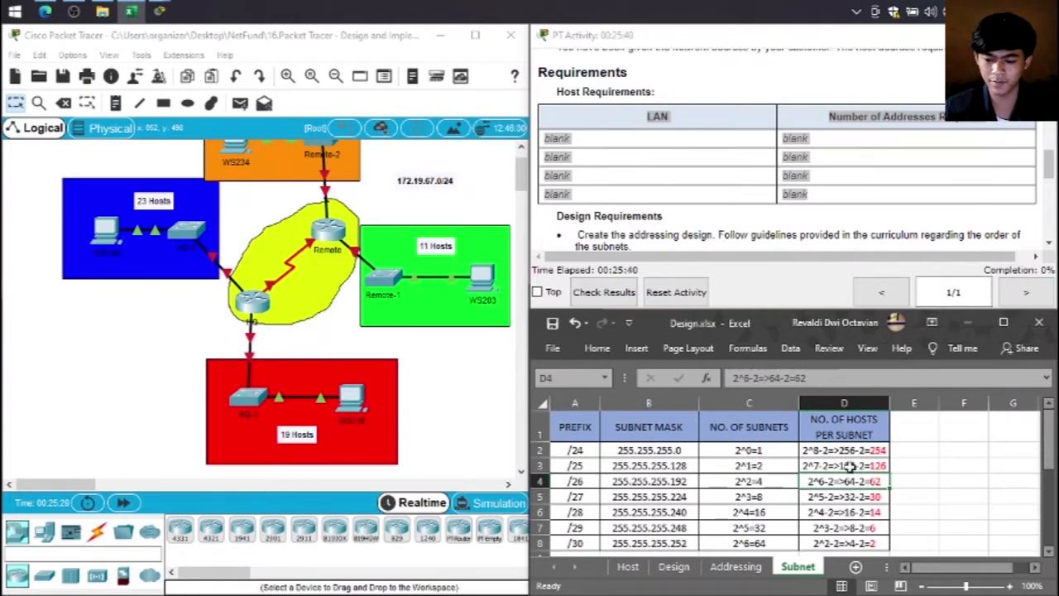
{"action": "left_click", "coordinate": [851, 466]}
Step: Compare HQ-1's required addresses on the Host sheet with the hosts per subnet listed for each prefix on the Subnet sheet
{"action": "left_click", "coordinate": [627, 566]}
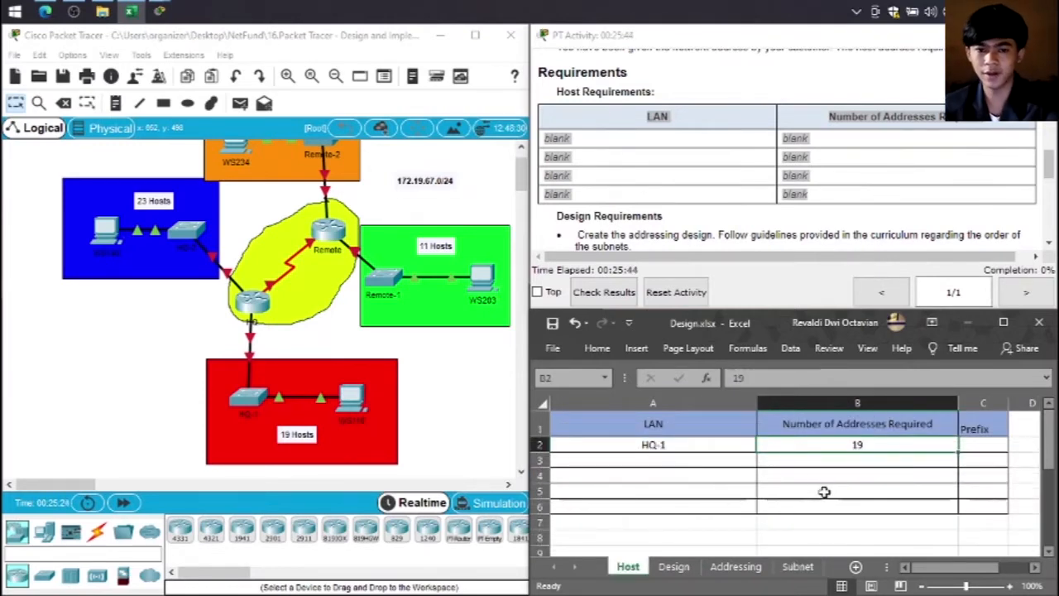
{"action": "left_click", "coordinate": [970, 448]}
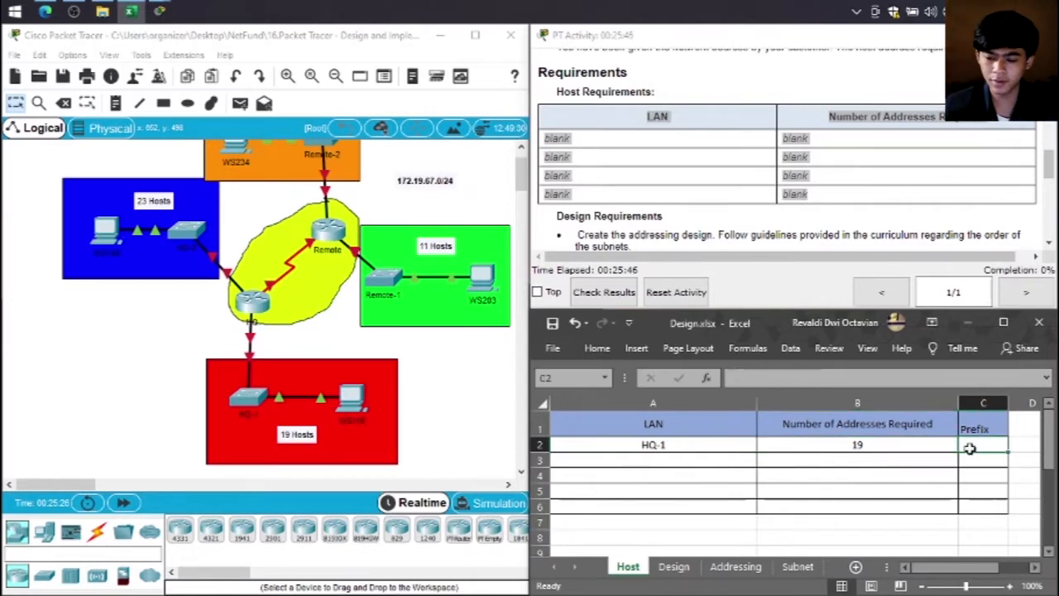
{"action": "left_click", "coordinate": [838, 443]}
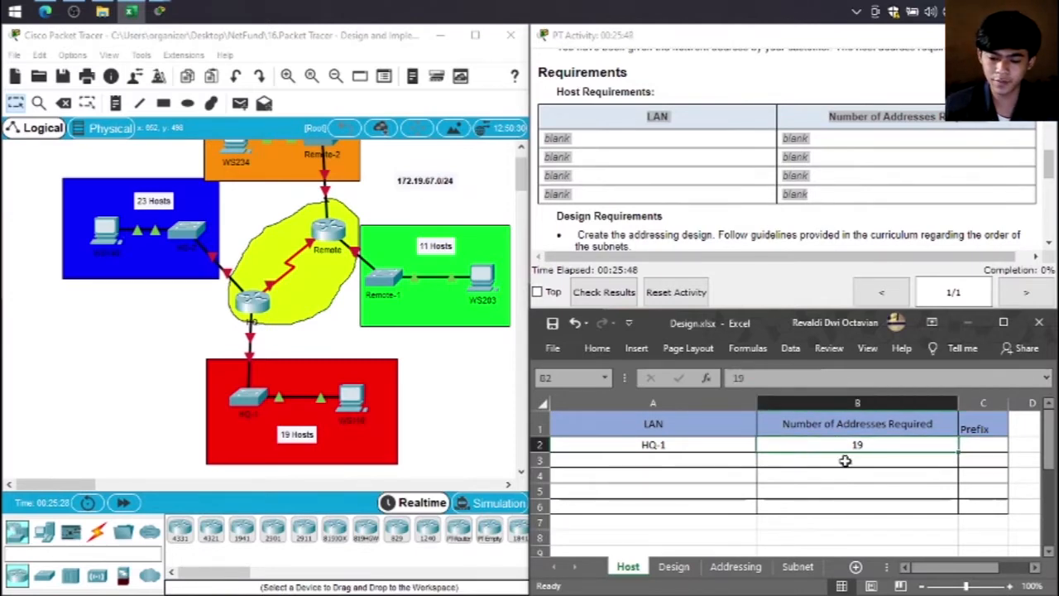
{"action": "left_click", "coordinate": [798, 567]}
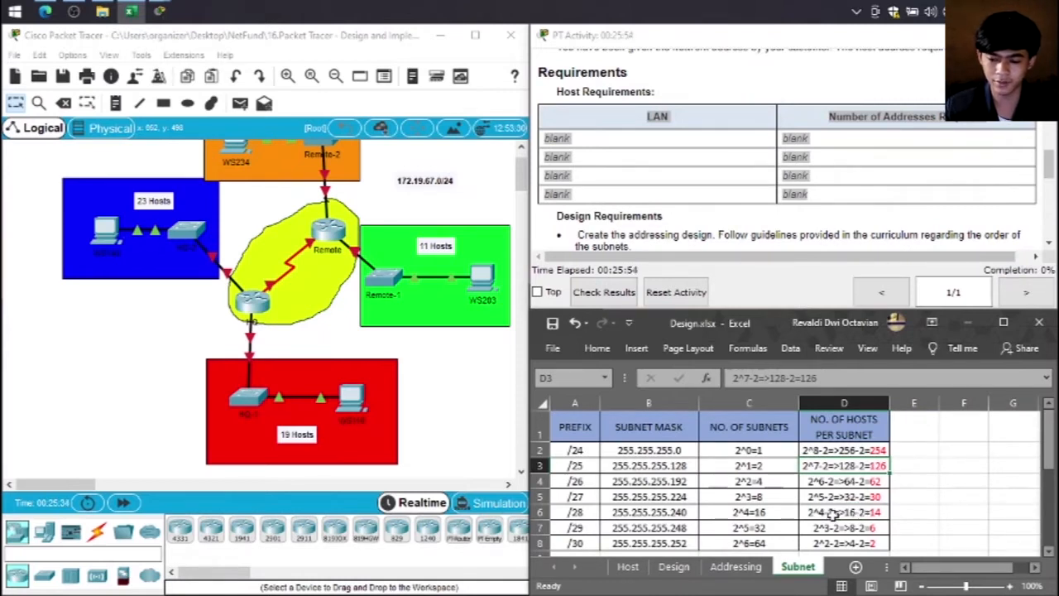
{"action": "key", "text": "Down"}
{"action": "key", "text": "Down"}
{"action": "key", "text": "Down"}
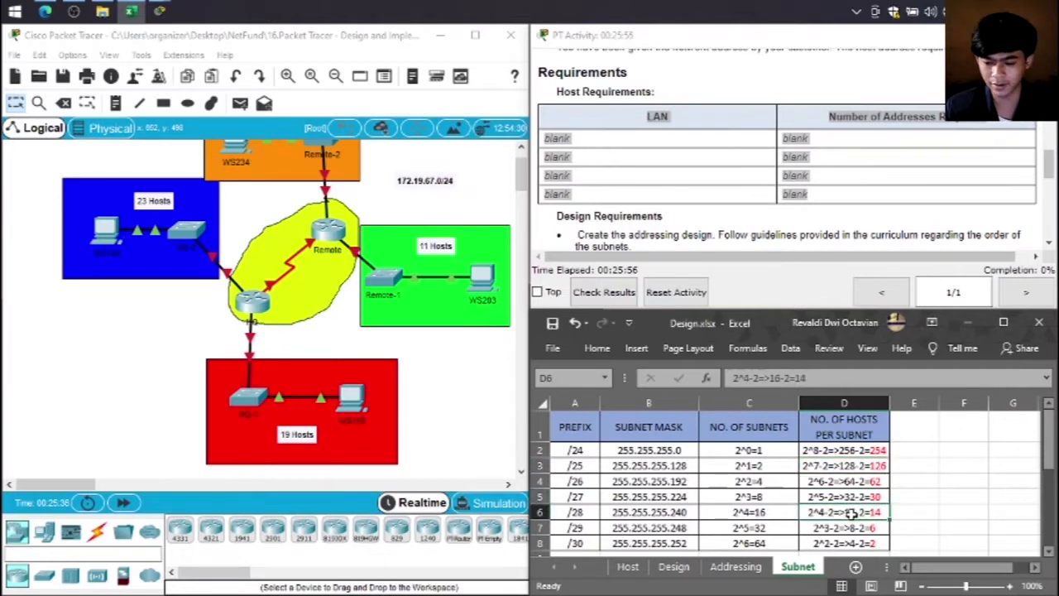
{"action": "left_click", "coordinate": [859, 497]}
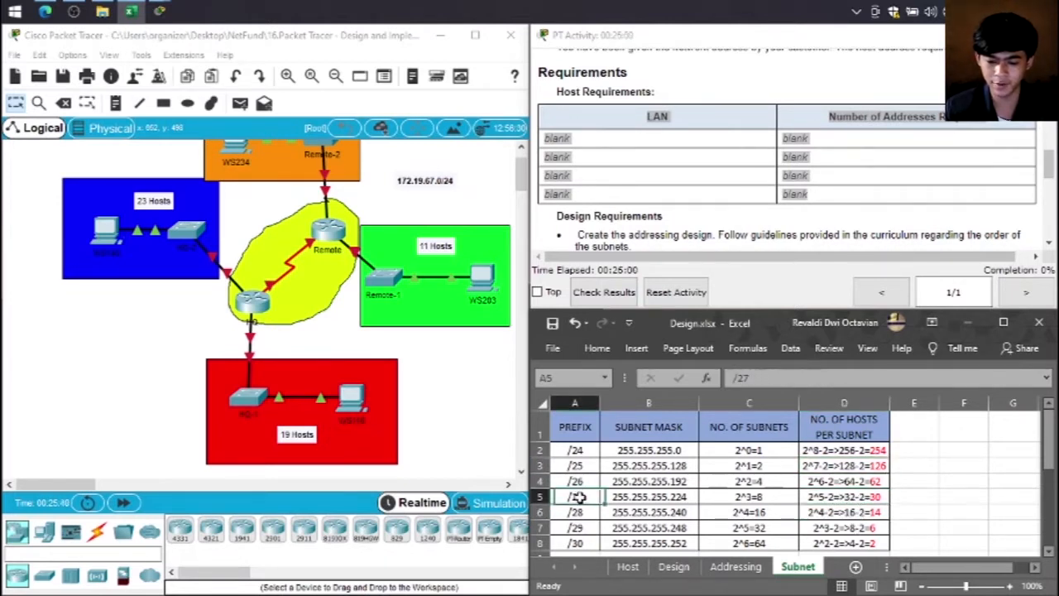
Step: Enter /27 as the prefix for HQ-1 on the Host sheet
{"action": "left_click", "coordinate": [628, 566]}
{"action": "left_click", "coordinate": [980, 445]}
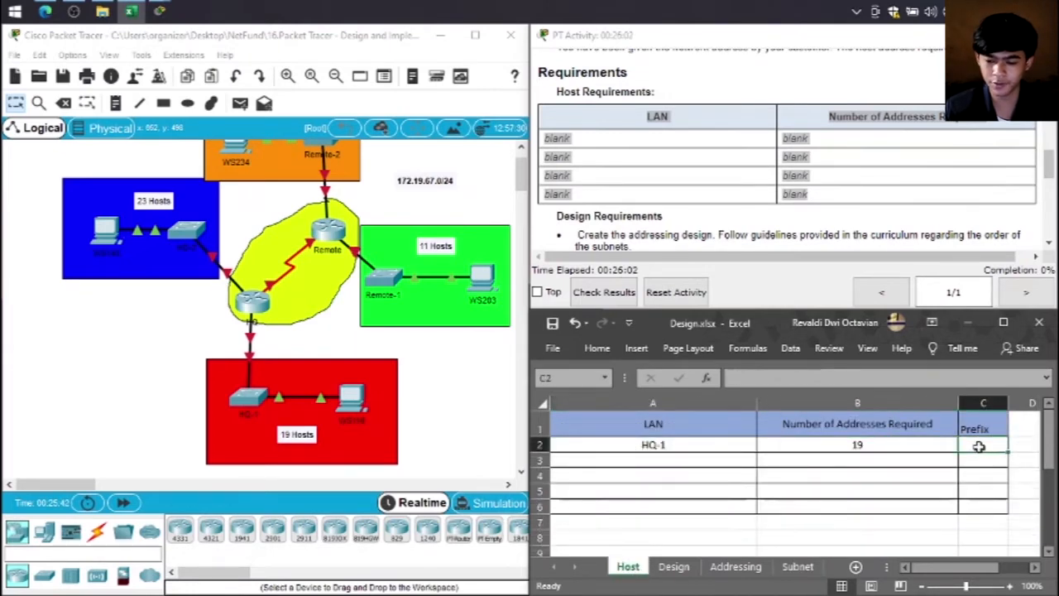
{"action": "type", "text": "27"}
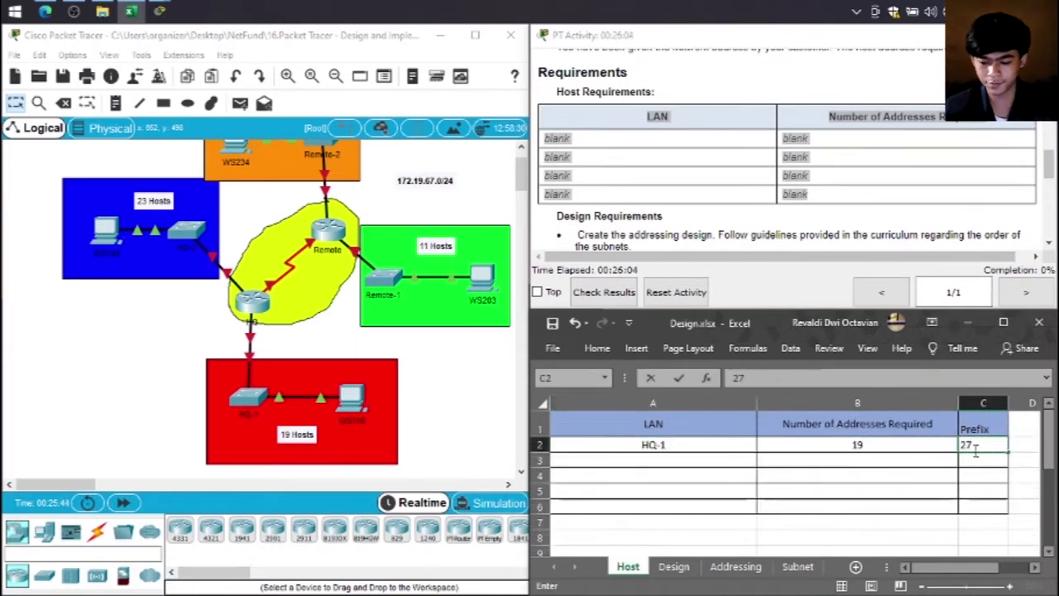
{"action": "left_click", "coordinate": [797, 377]}
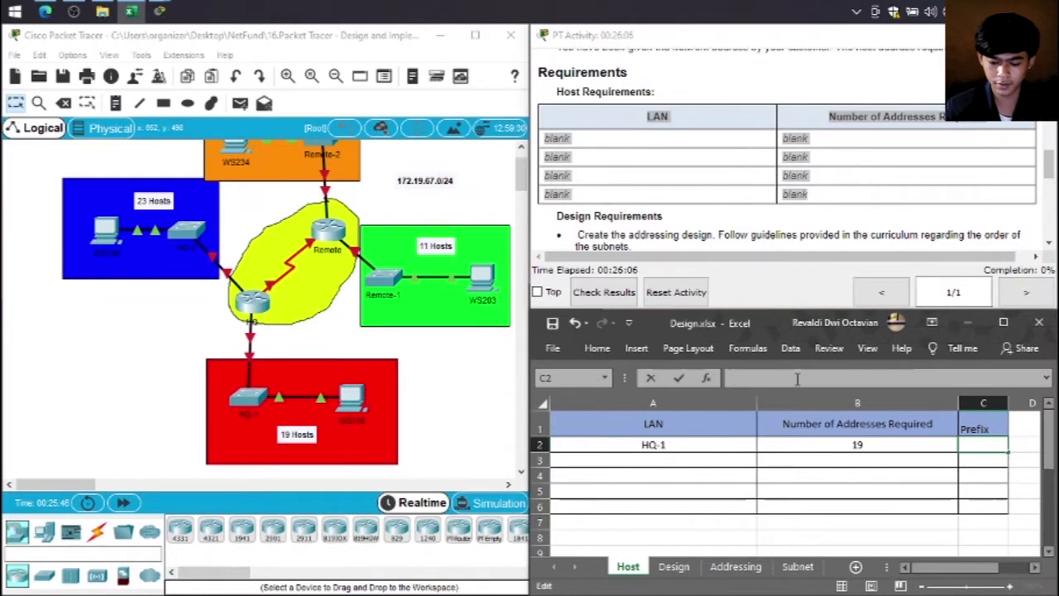
{"action": "type", "text": "27"}
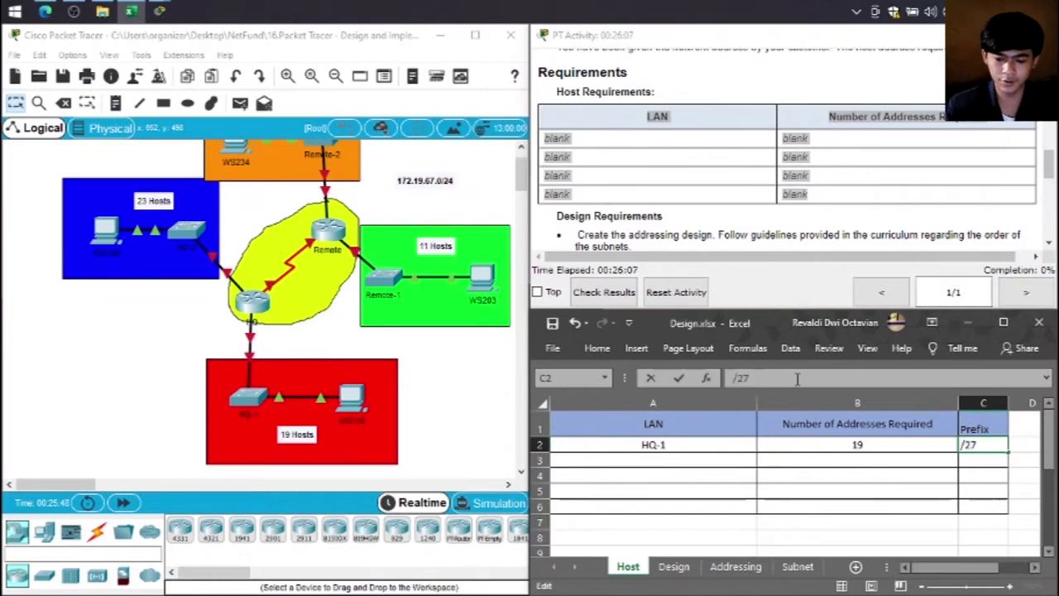
Step: Fill the second row of the Host sheet with LAN HQ-2 and 23 required addresses
{"action": "left_click", "coordinate": [731, 461]}
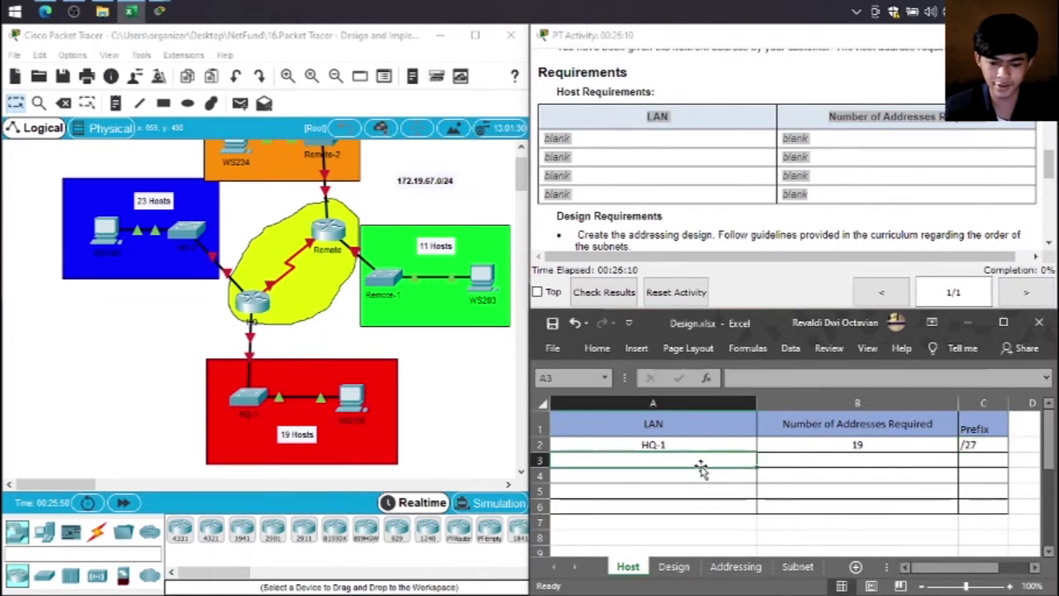
{"action": "type", "text": "HQ-1"}
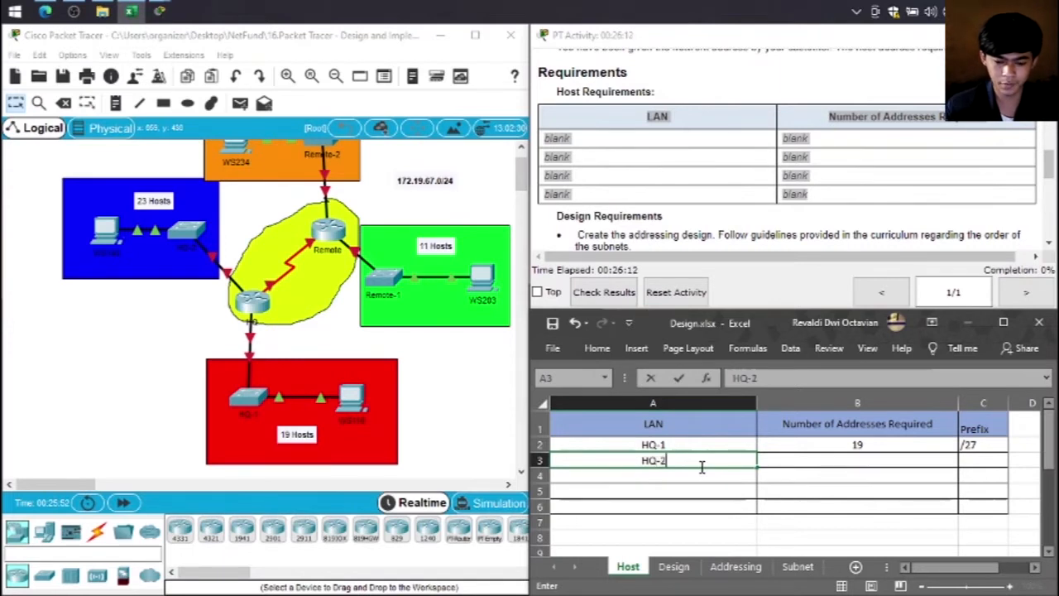
{"action": "scroll", "coordinate": [116, 226], "scroll_direction": "up", "scroll_amount": 1}
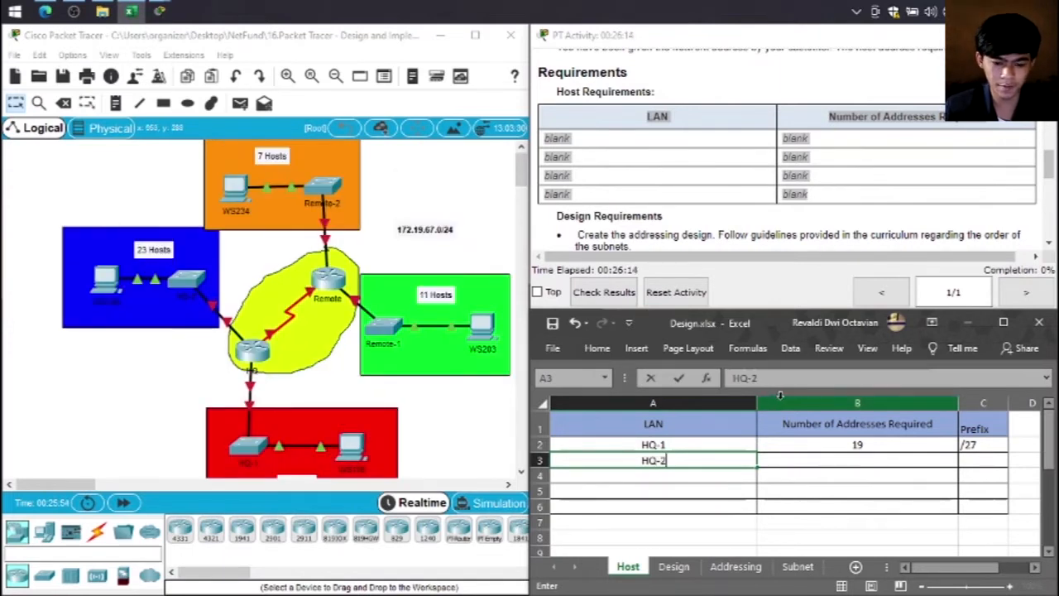
{"action": "left_click", "coordinate": [873, 462]}
{"action": "type", "text": "23"}
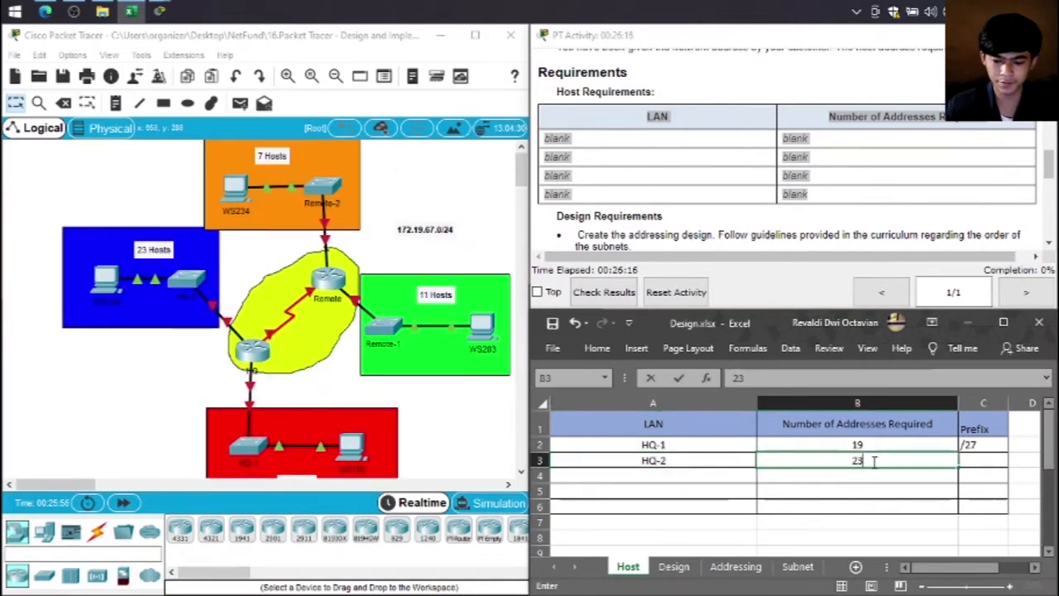
Step: Check the hosts per subnet on the Subnet sheet and copy the /27 prefix into HQ-2's prefix cell on the Host sheet
{"action": "left_click", "coordinate": [981, 462]}
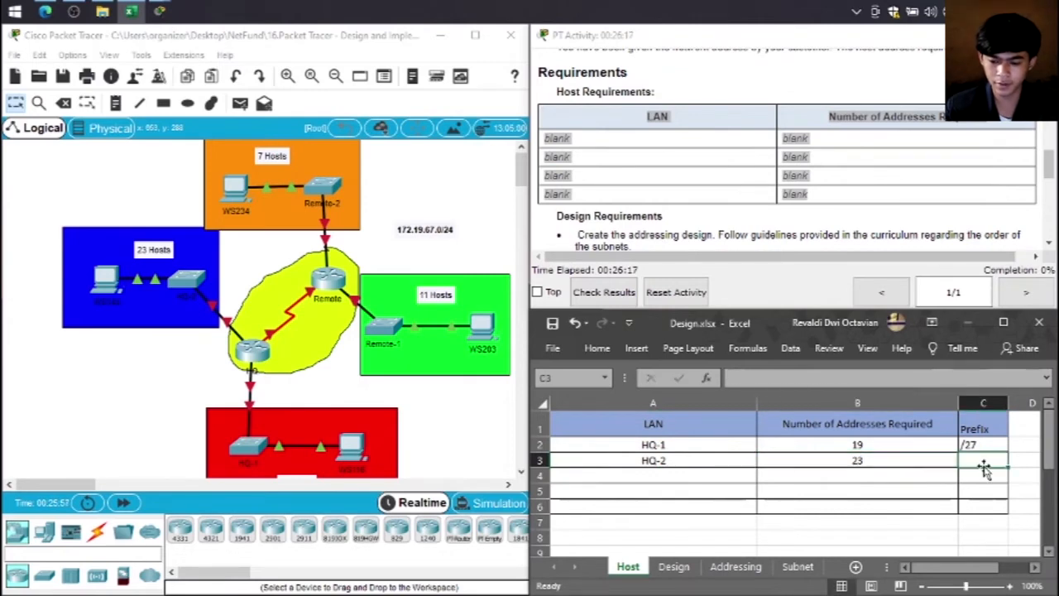
{"action": "left_click", "coordinate": [797, 566]}
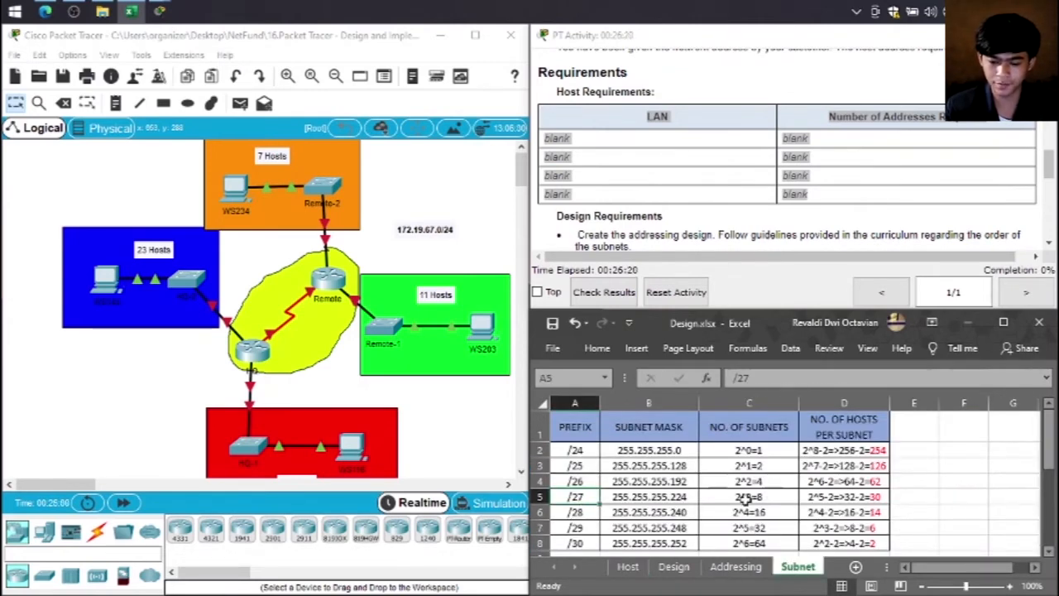
{"action": "left_click", "coordinate": [628, 566]}
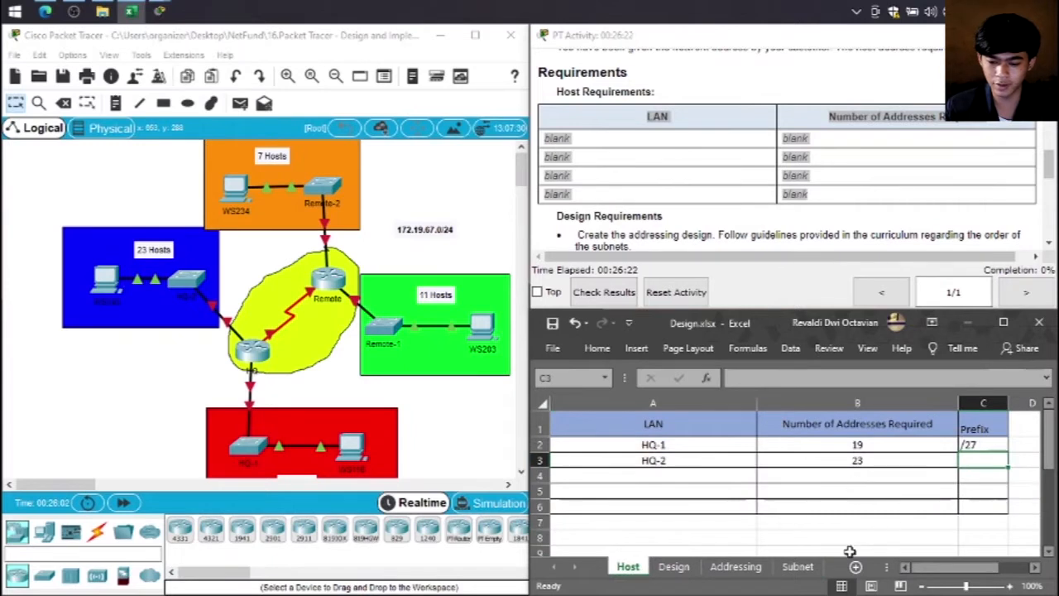
{"action": "left_click", "coordinate": [797, 566]}
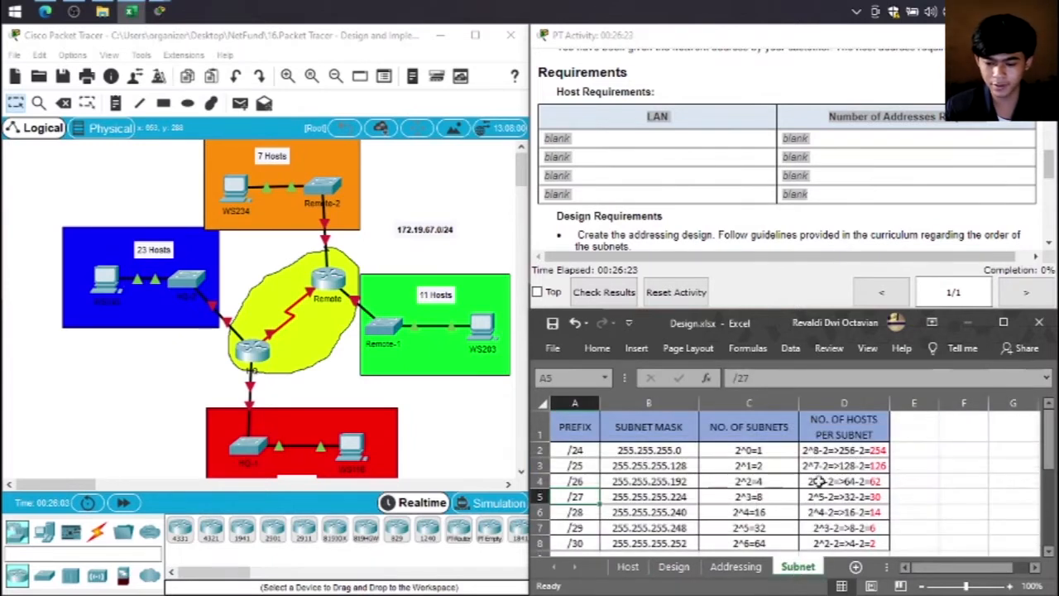
{"action": "left_click", "coordinate": [874, 498]}
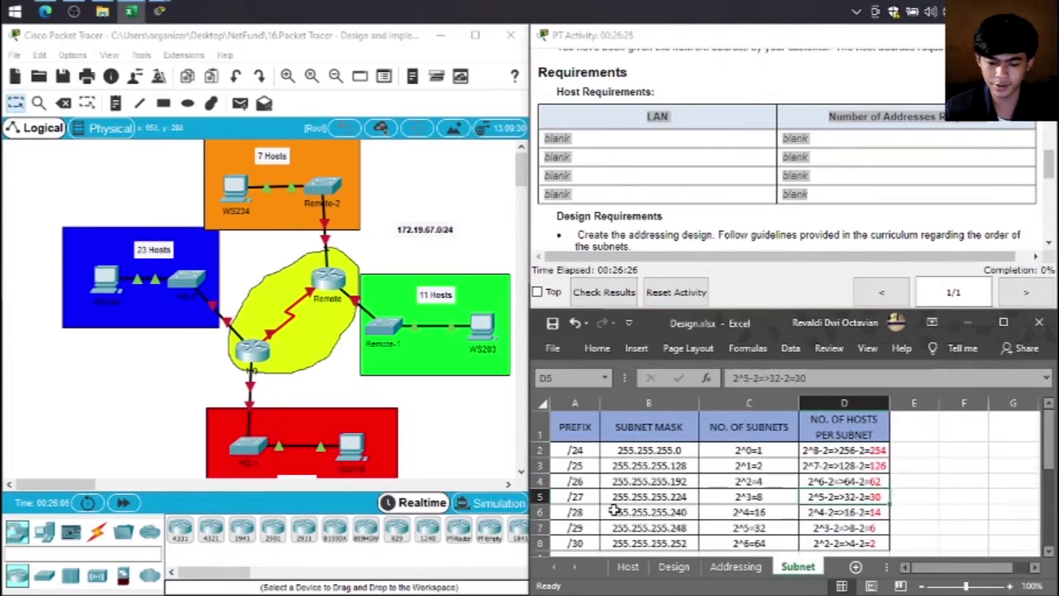
{"action": "left_click", "coordinate": [579, 510]}
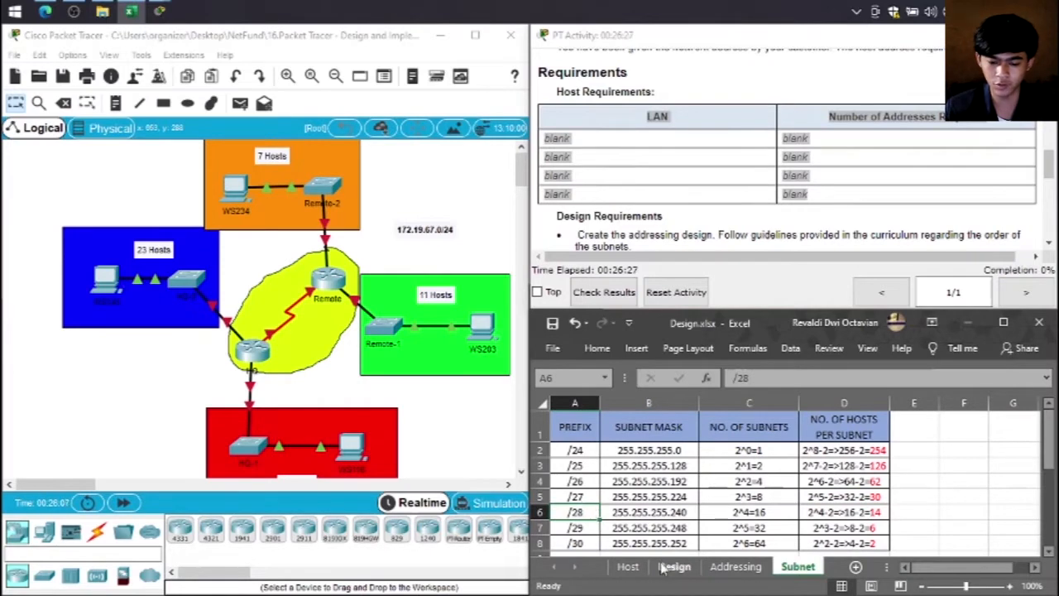
{"action": "left_click", "coordinate": [579, 497]}
{"action": "key", "text": "ctrl+c"}
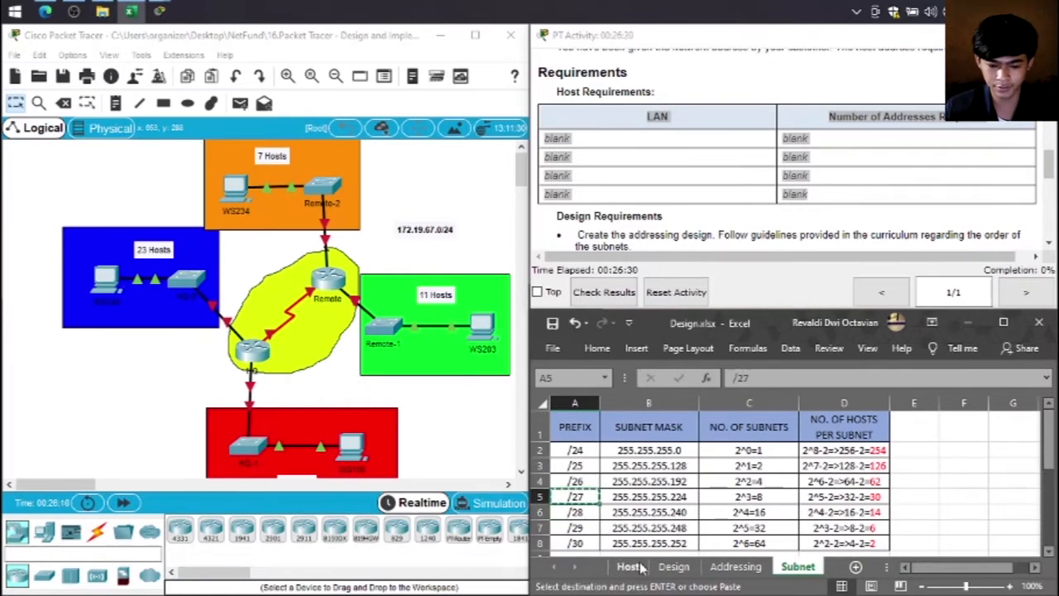
{"action": "left_click", "coordinate": [627, 566]}
{"action": "left_click", "coordinate": [988, 463]}
{"action": "key", "text": "ctrl+v"}
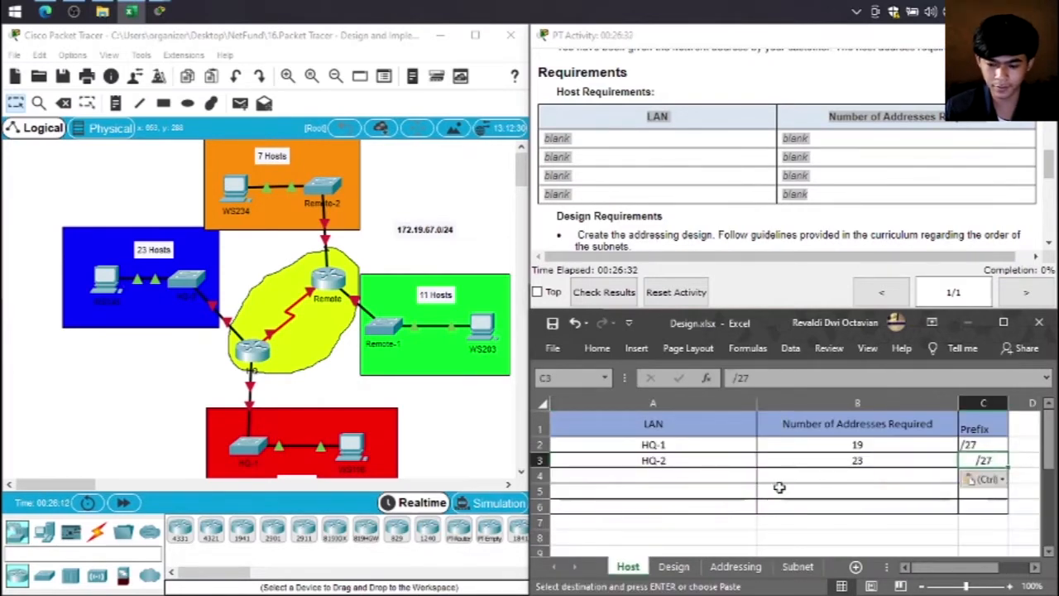
Step: Centre the HQ-1 prefix in its cell on the Host sheet
{"action": "left_click", "coordinate": [974, 445]}
{"action": "key", "text": "ctrl+e"}
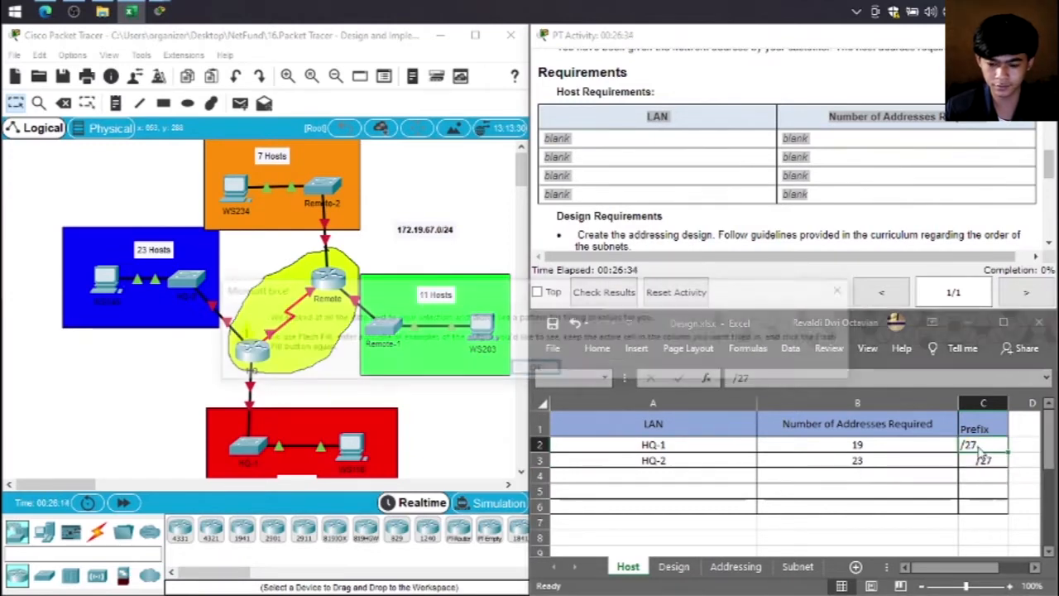
{"action": "left_click", "coordinate": [547, 369]}
{"action": "left_click", "coordinate": [605, 354]}
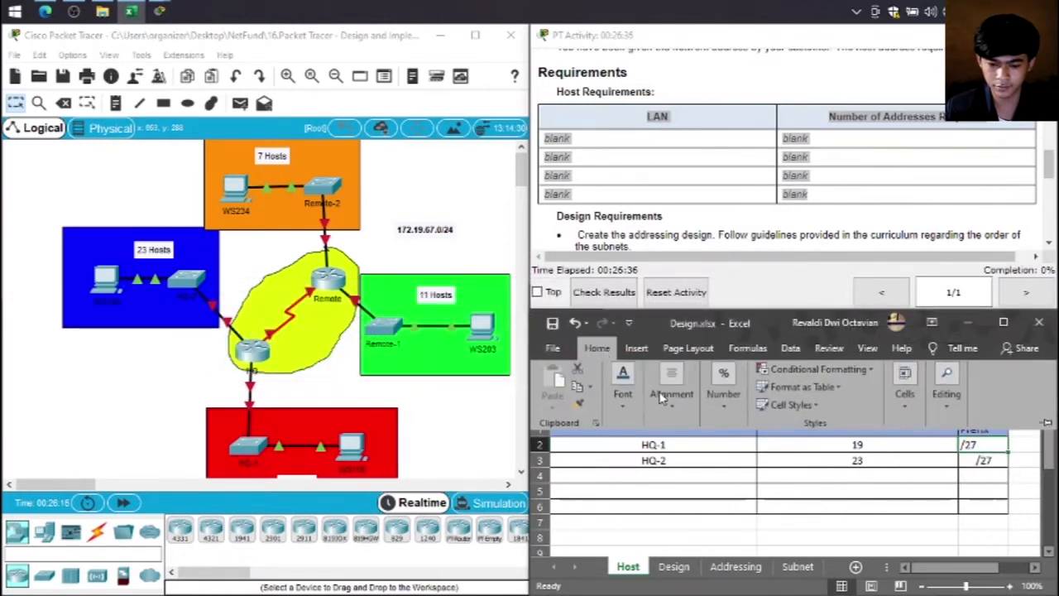
{"action": "left_click", "coordinate": [672, 387]}
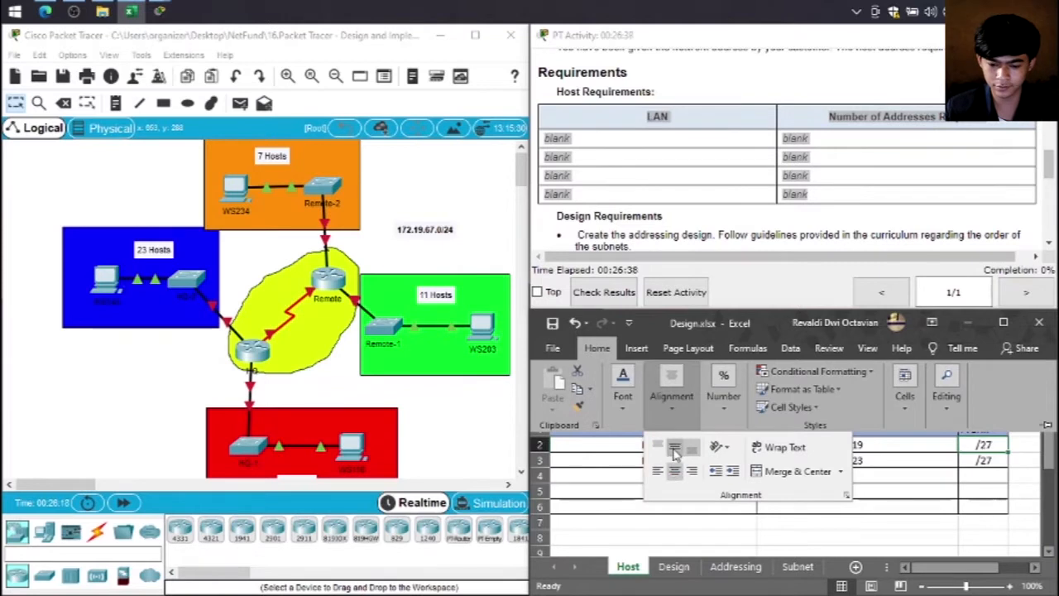
{"action": "left_click", "coordinate": [675, 470]}
Step: Fill the third row of the Host sheet with LAN Remote-1 and 11 required addresses
{"action": "left_click", "coordinate": [652, 472]}
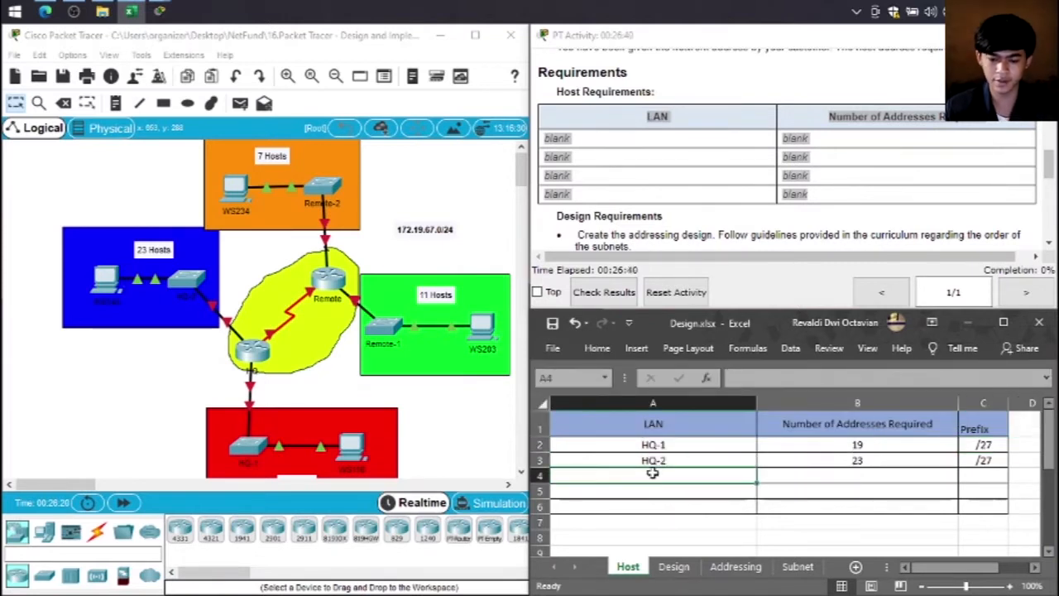
{"action": "type", "text": "Remo"}
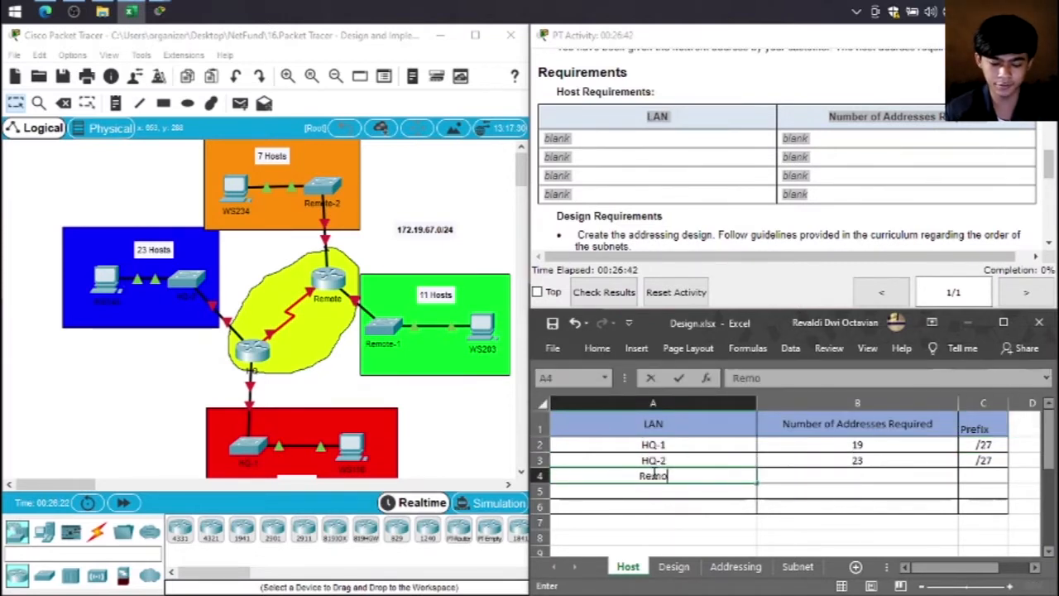
{"action": "type", "text": "te-1"}
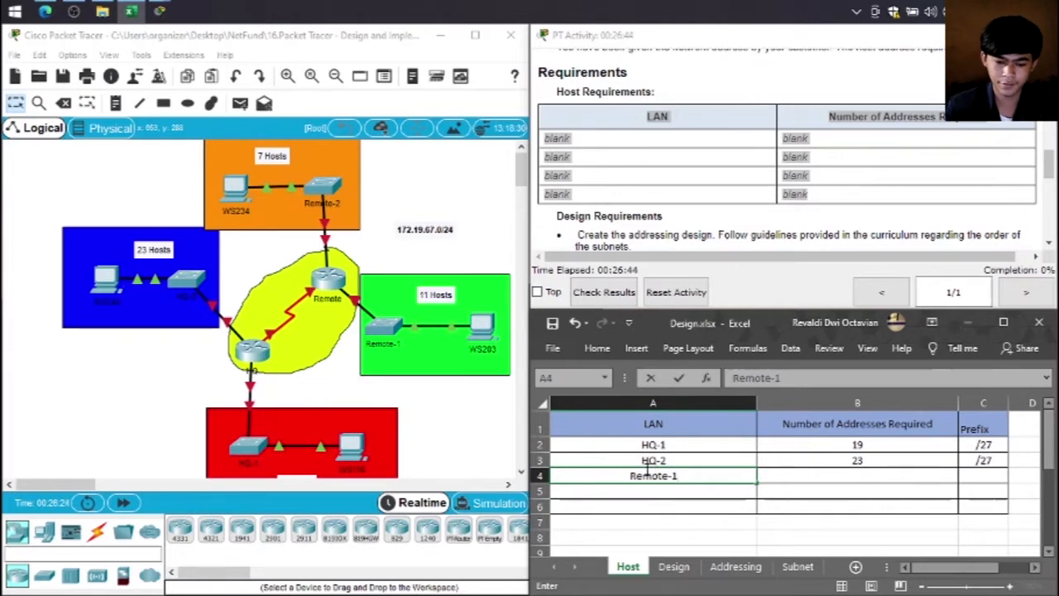
{"action": "left_click", "coordinate": [903, 479]}
{"action": "type", "text": "11"}
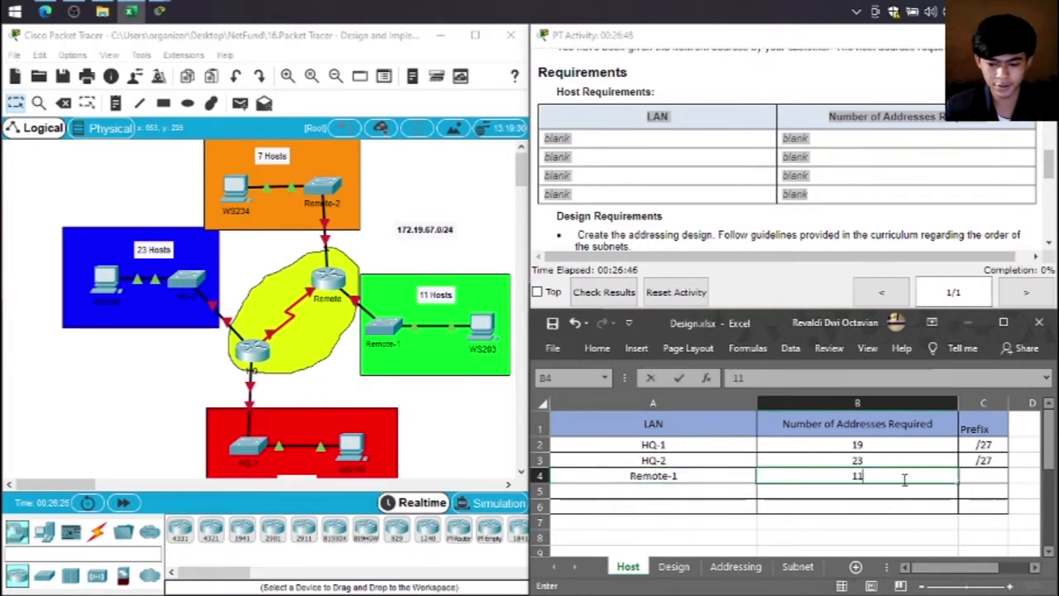
Step: Look up the prefix that fits Remote-1 on the Subnet sheet and enter /28 as its prefix on the Host sheet
{"action": "left_click", "coordinate": [982, 476]}
{"action": "left_click", "coordinate": [798, 566]}
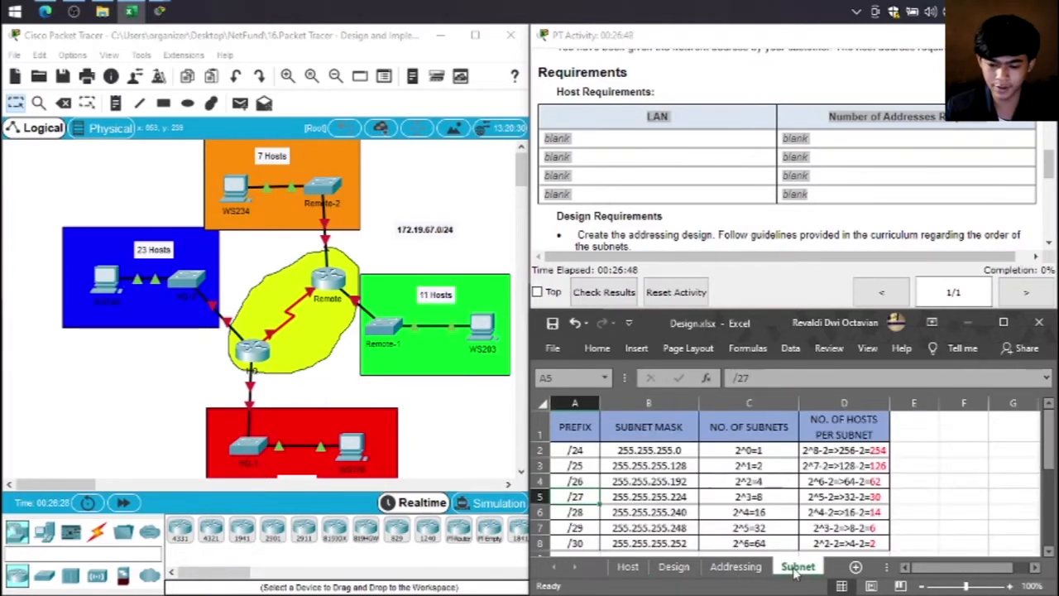
{"action": "left_click", "coordinate": [840, 513]}
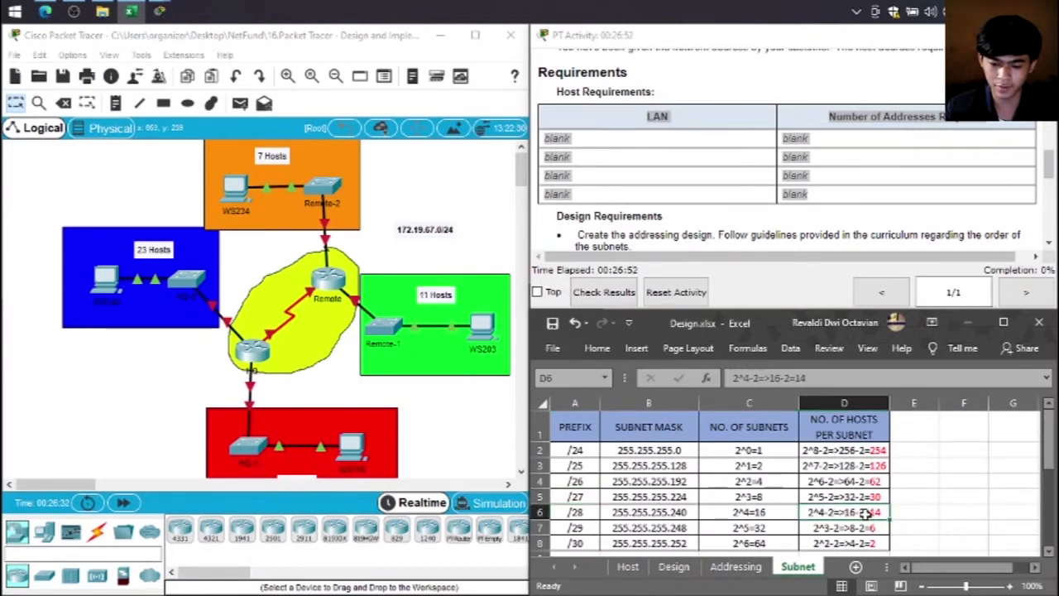
{"action": "left_click", "coordinate": [583, 518]}
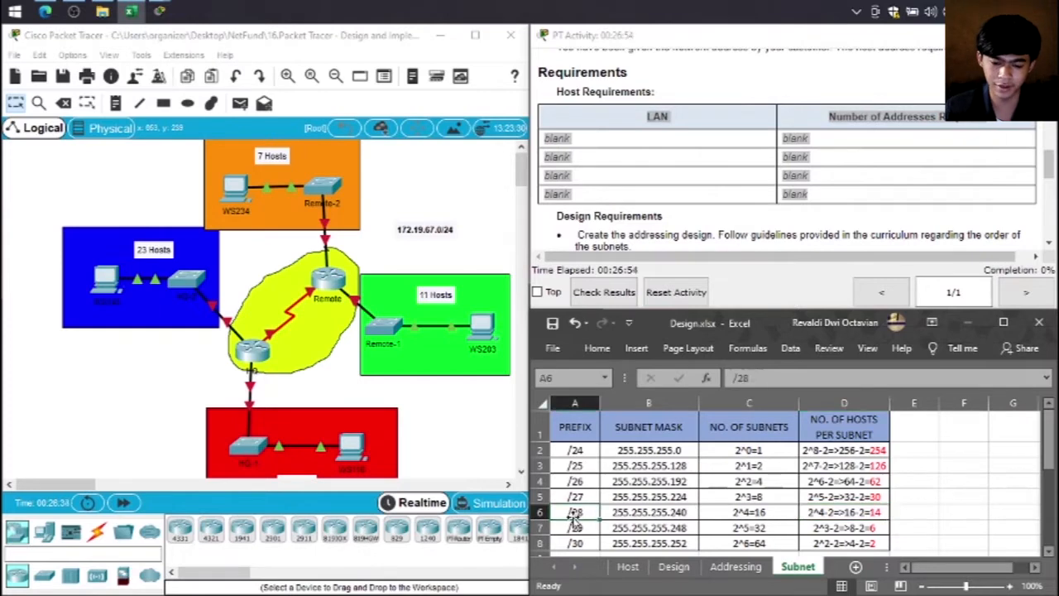
{"action": "left_click", "coordinate": [628, 567]}
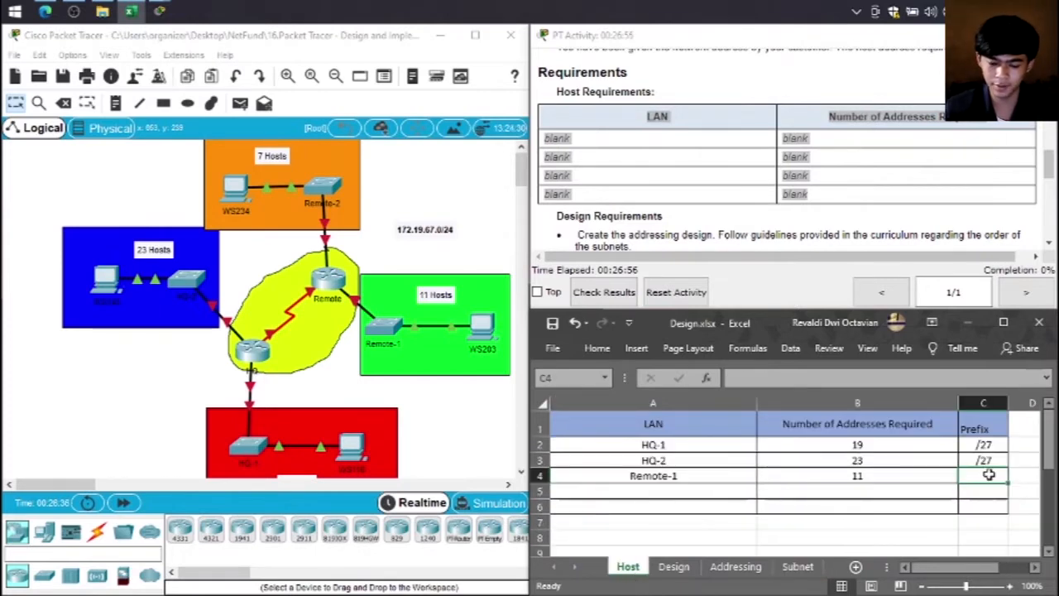
{"action": "left_click", "coordinate": [889, 386]}
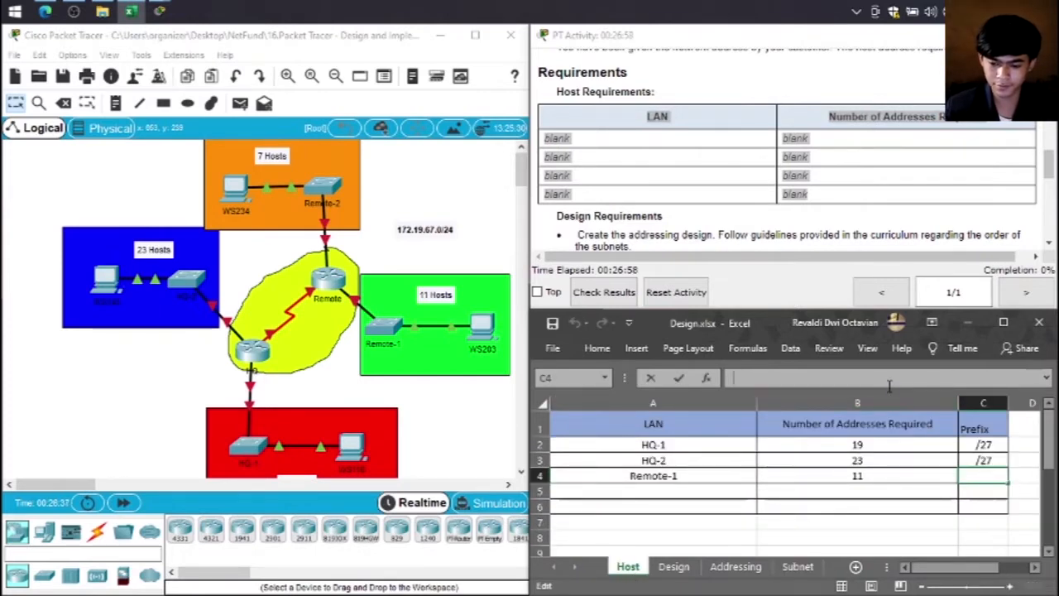
Step: Fill the fourth row of the Host sheet with LAN Remote-2 and 7 required addresses
{"action": "left_click", "coordinate": [629, 493]}
{"action": "type", "text": "Remote-2"}
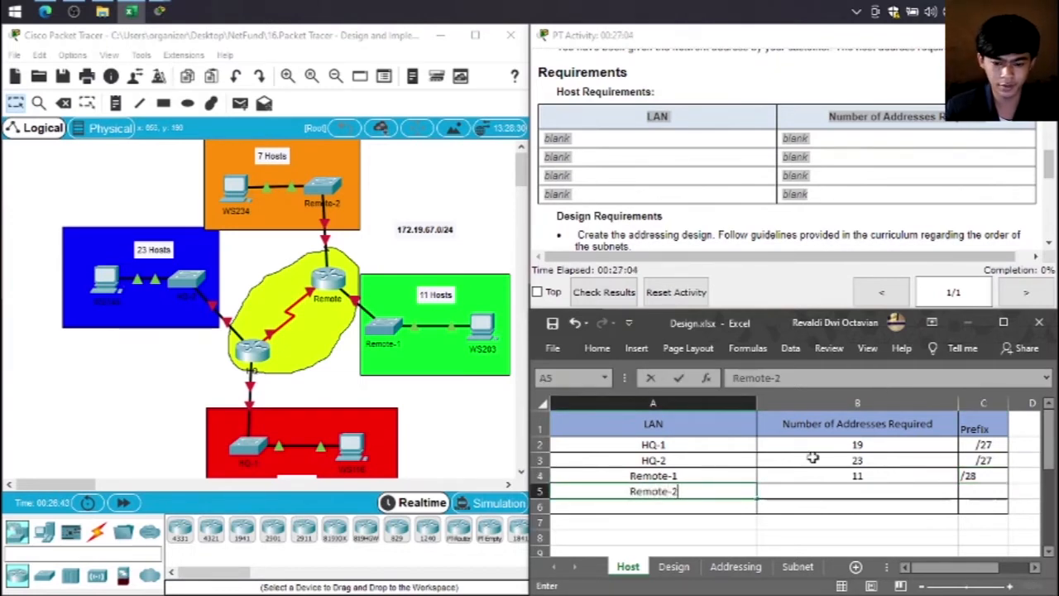
{"action": "left_click", "coordinate": [811, 496]}
{"action": "type", "text": "7"}
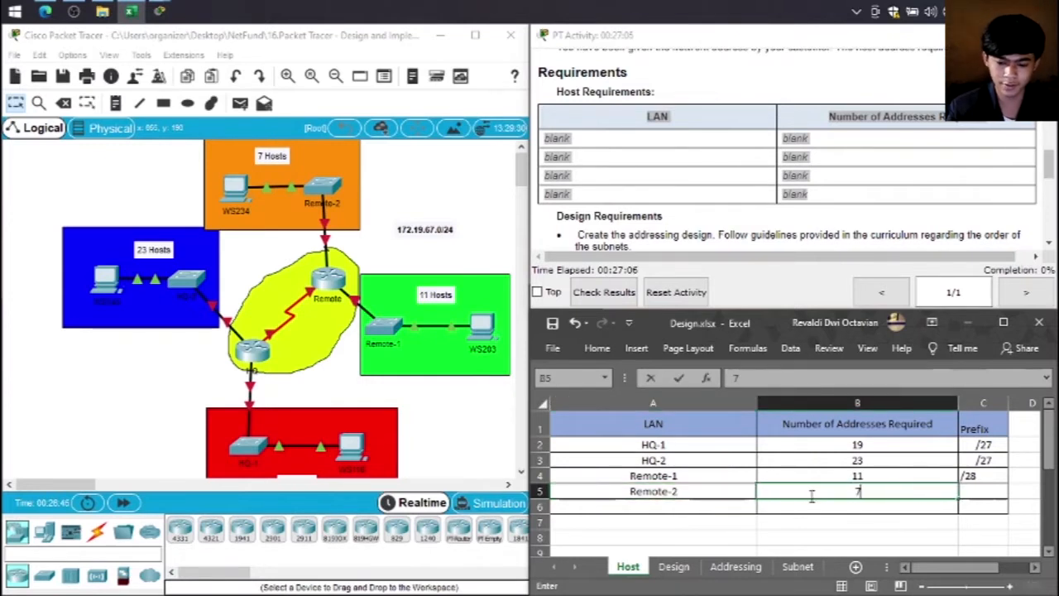
Step: Compare Remote-2's required addresses with the hosts per subnet on the Subnet sheet and copy the /28 prefix
{"action": "left_click", "coordinate": [798, 568]}
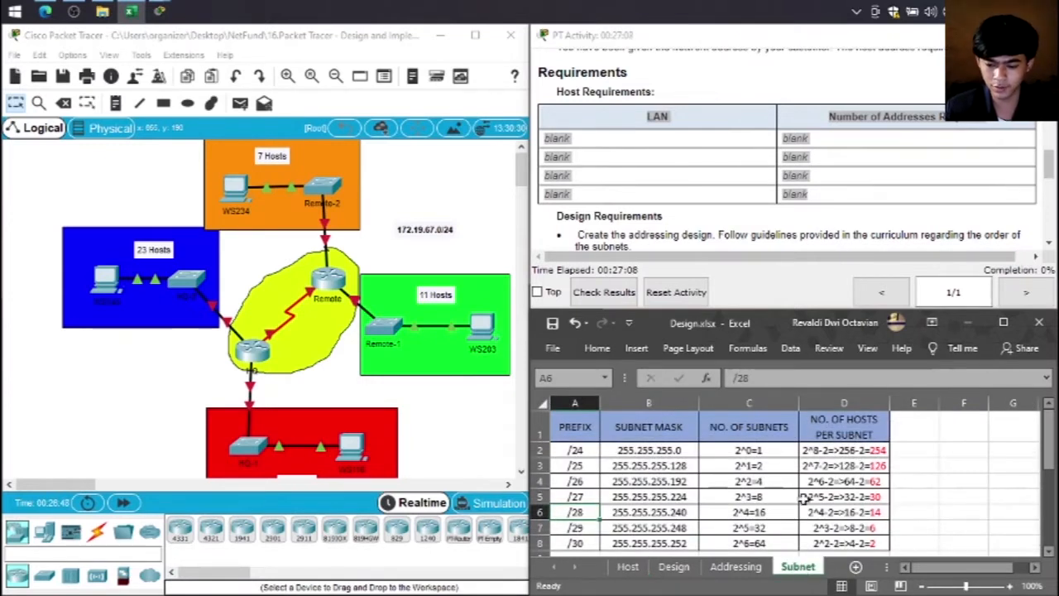
{"action": "left_click", "coordinate": [865, 527]}
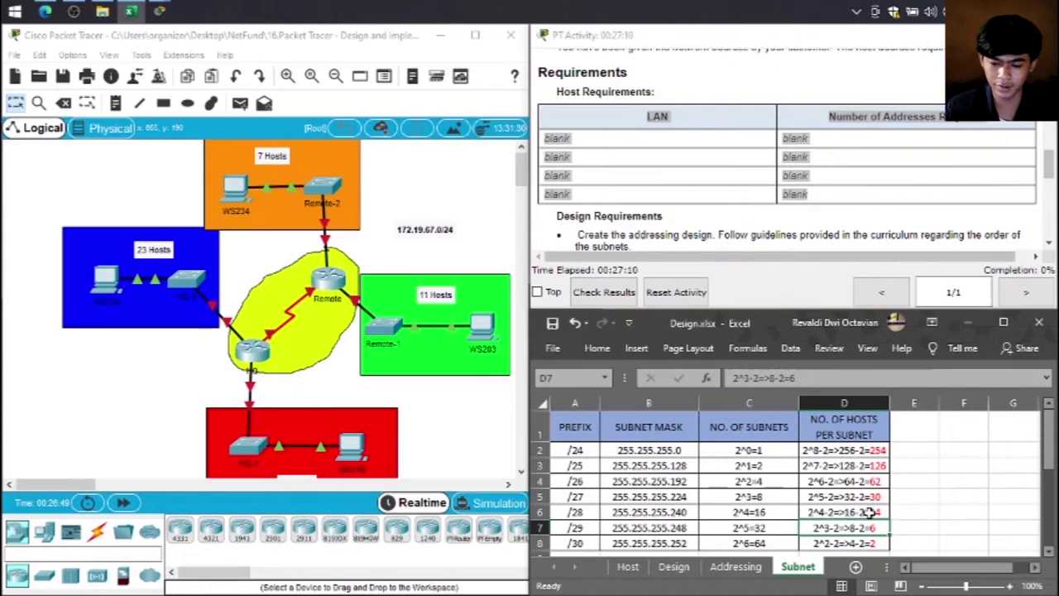
{"action": "left_click", "coordinate": [868, 513]}
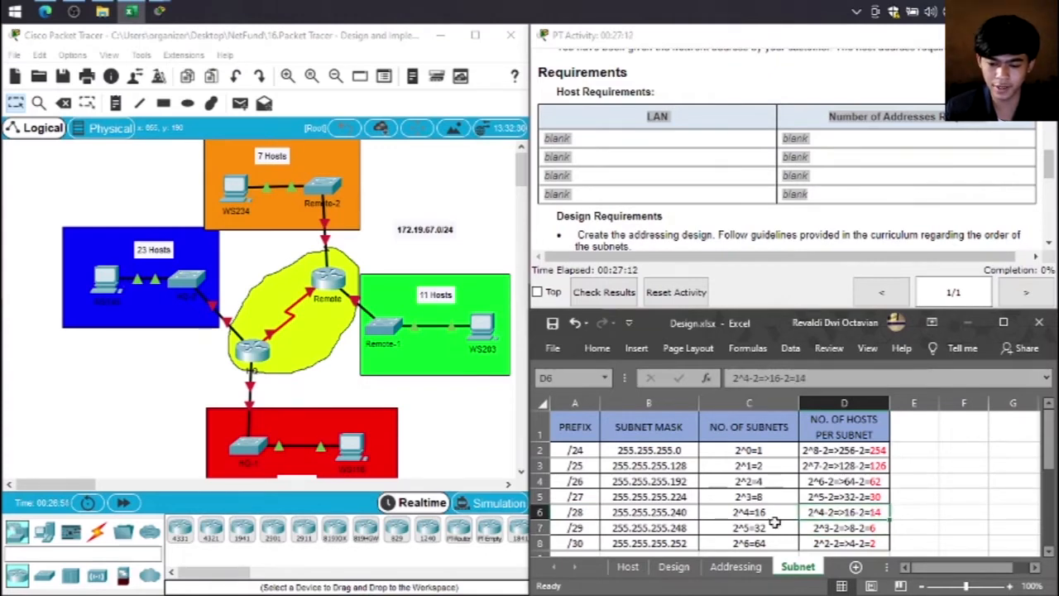
{"action": "left_click", "coordinate": [582, 513]}
{"action": "key", "text": "ctrl+c"}
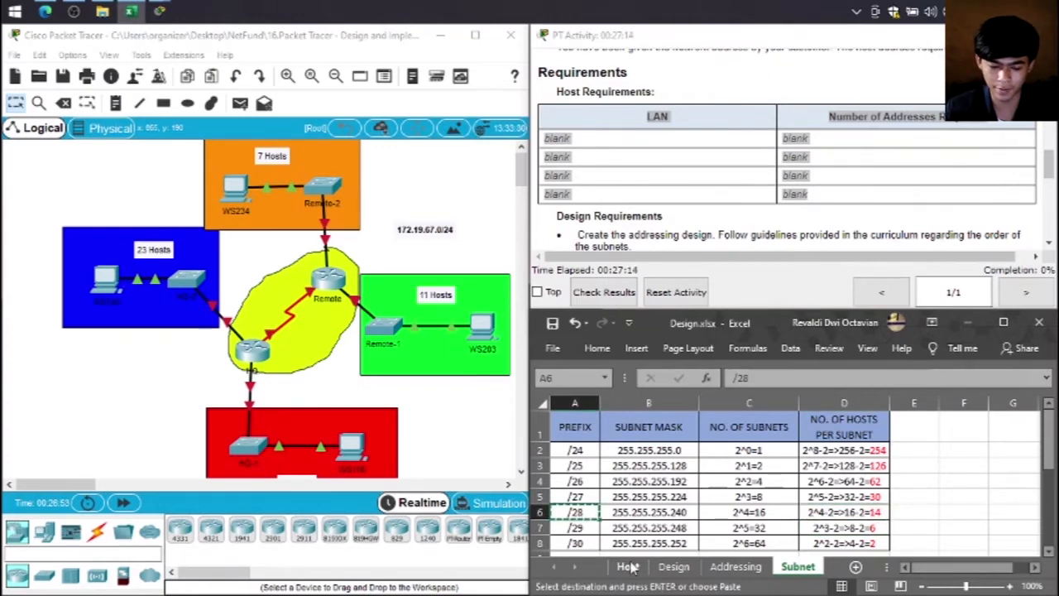
Step: Centre the Remote-1 prefix horizontally and vertically in its cell on the Host sheet
{"action": "left_click", "coordinate": [628, 566]}
{"action": "left_click", "coordinate": [984, 478]}
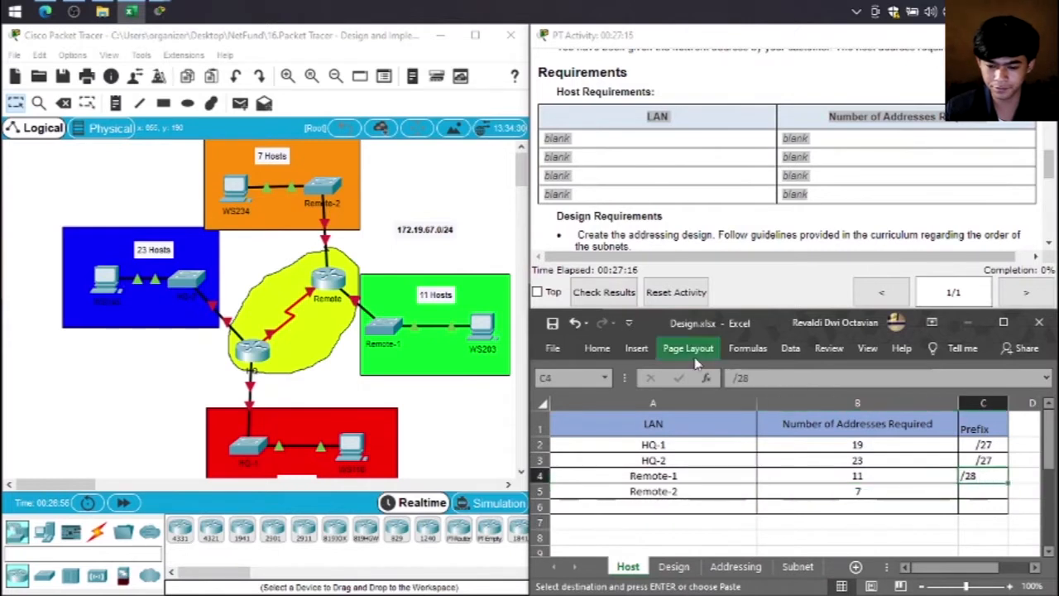
{"action": "left_click", "coordinate": [597, 348]}
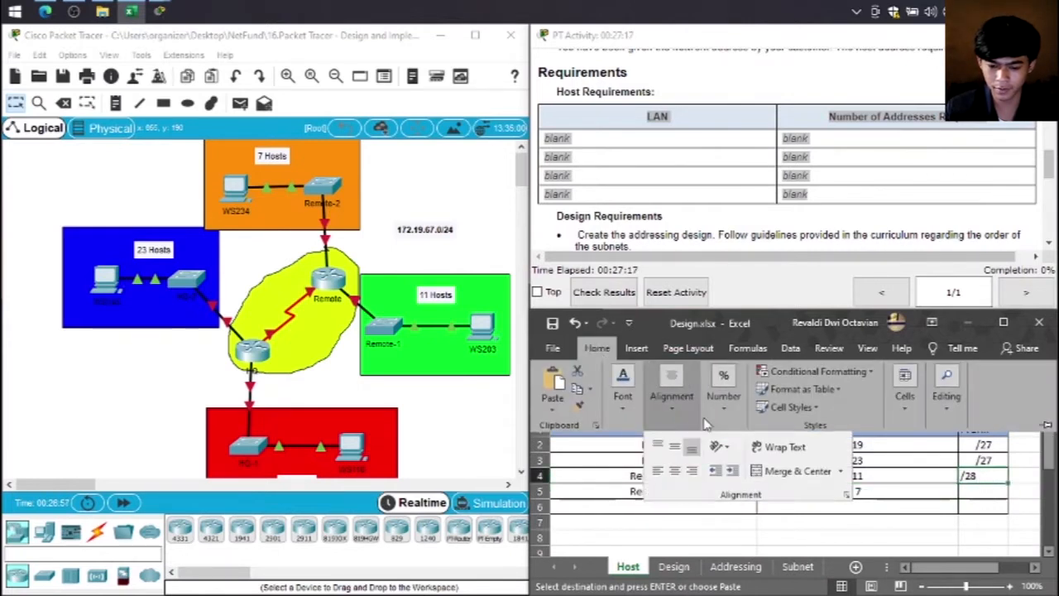
{"action": "left_click", "coordinate": [675, 471]}
{"action": "left_click", "coordinate": [676, 447]}
Step: Copy the /28 prefix from the Subnet sheet into Remote-2's prefix cell on the Host sheet
{"action": "left_click", "coordinate": [987, 493]}
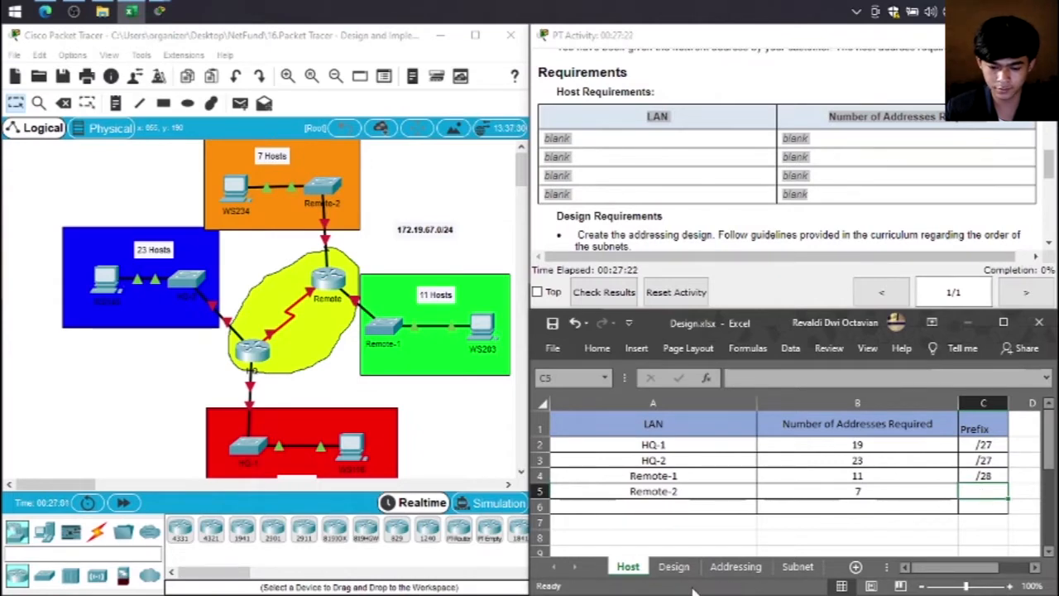
{"action": "left_click", "coordinate": [794, 570]}
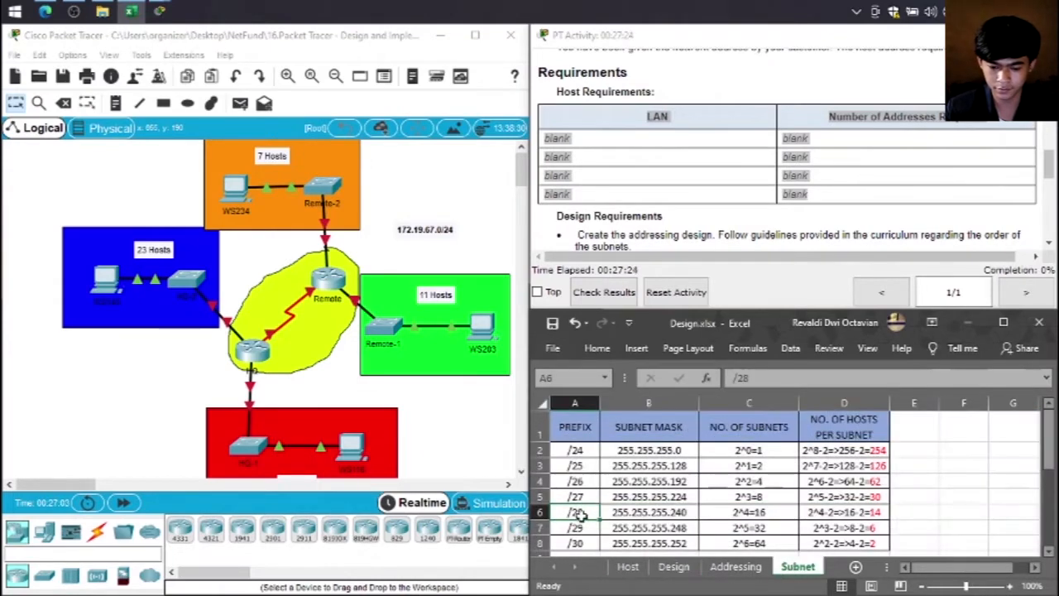
{"action": "key", "text": "ctrl+c"}
{"action": "left_click", "coordinate": [628, 568]}
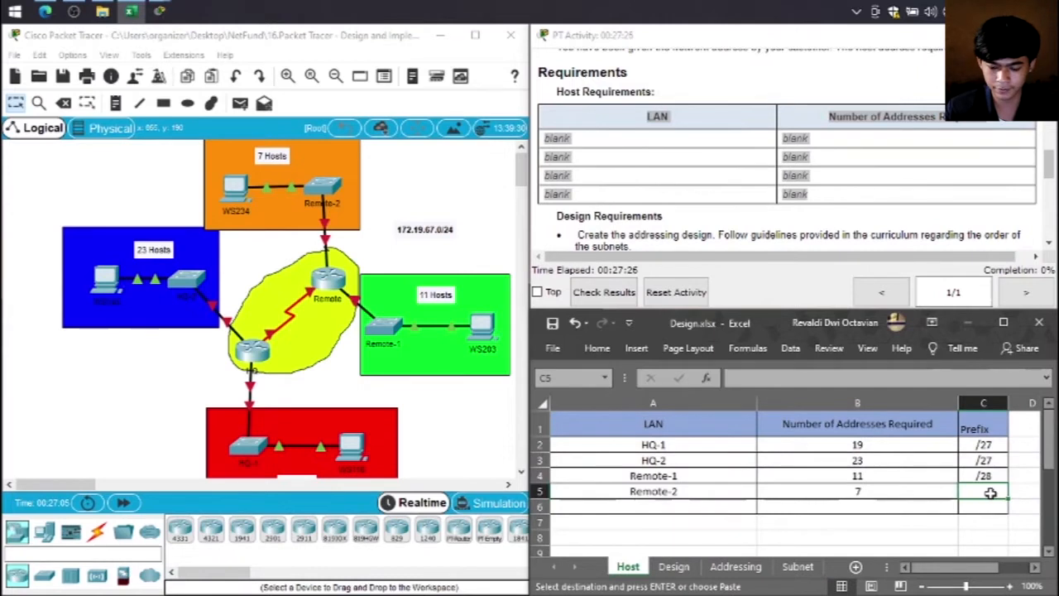
{"action": "key", "text": "ctrl+v"}
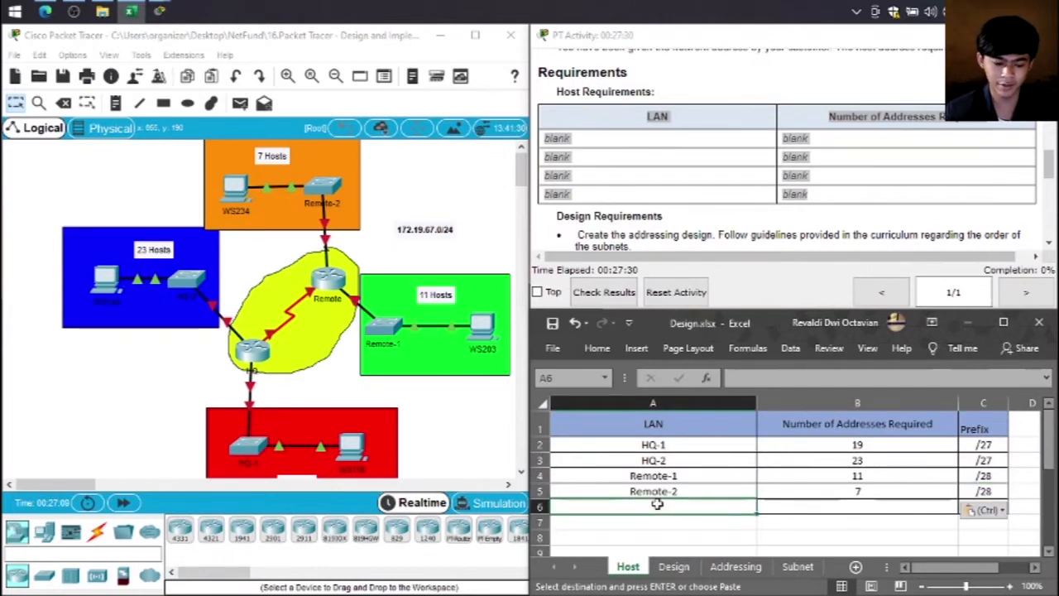
Step: Fill the fifth row of the Host sheet with WAN LINK and 2 required addresses
{"action": "type", "text": "WAN"}
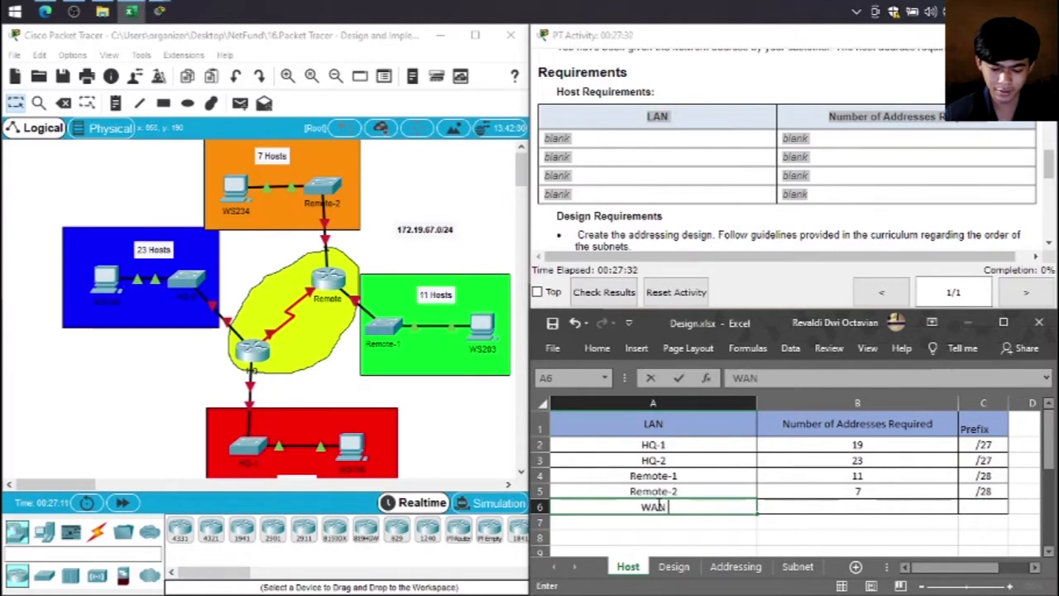
{"action": "type", "text": " LINK"}
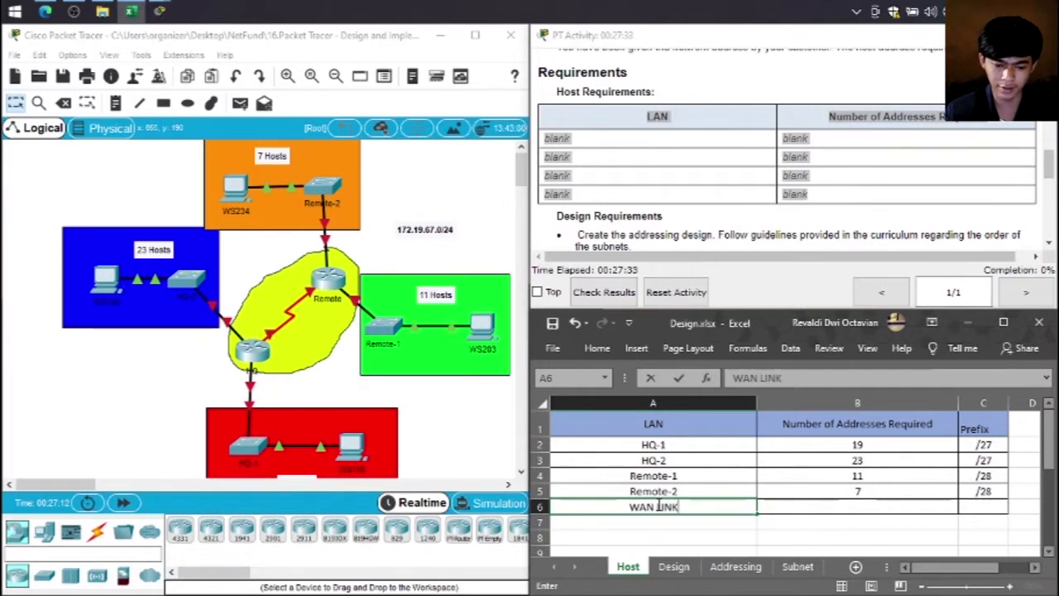
{"action": "left_click", "coordinate": [315, 368]}
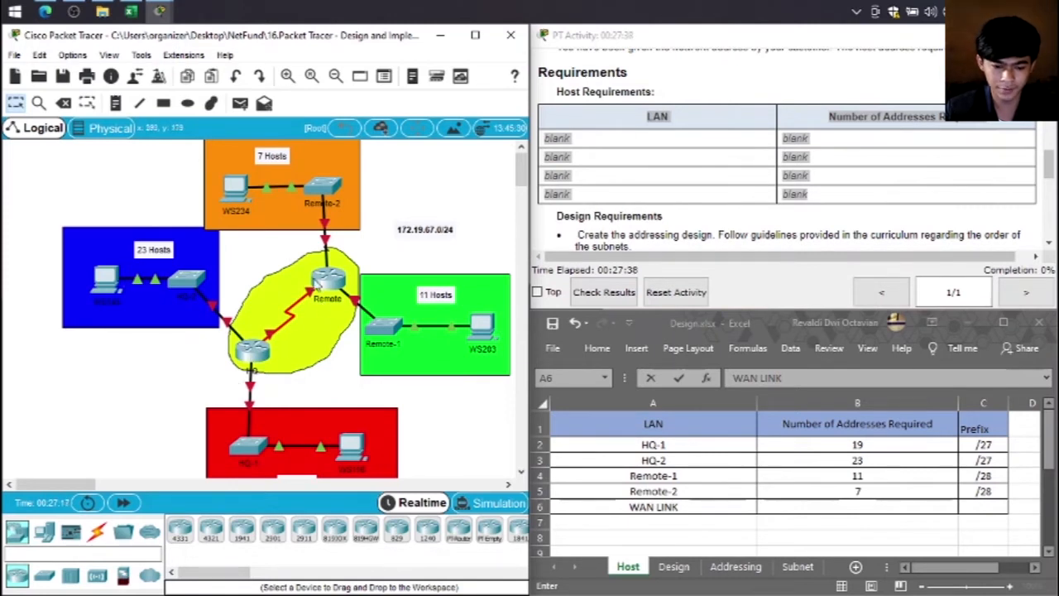
{"action": "left_click", "coordinate": [833, 505]}
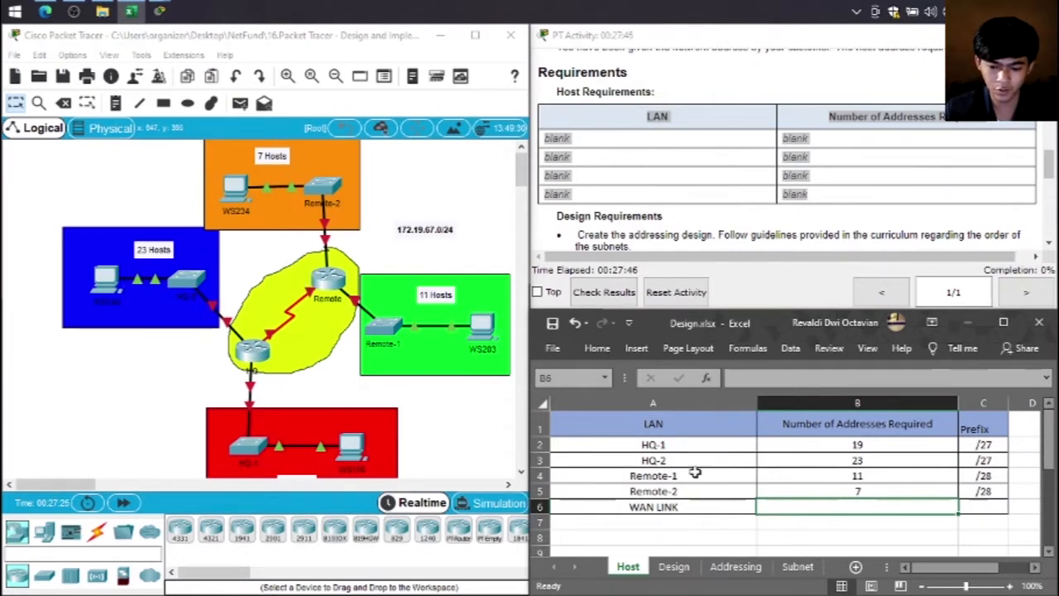
{"action": "type", "text": "2"}
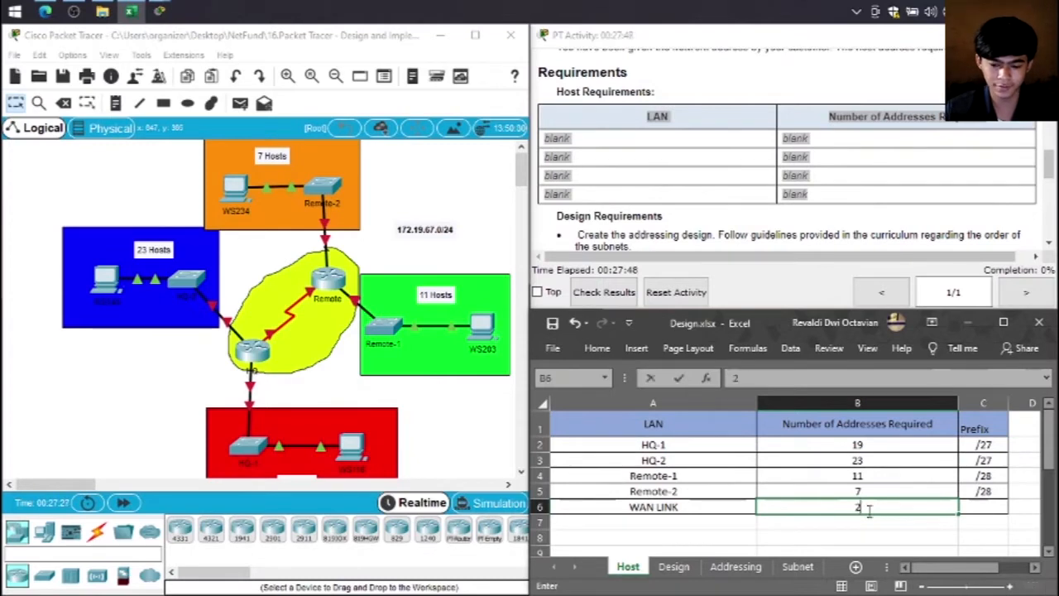
Step: Look up the prefix that fits the WAN link on the Subnet sheet and copy /30 into its prefix cell on the Host sheet
{"action": "left_click", "coordinate": [798, 566]}
{"action": "left_click", "coordinate": [861, 546]}
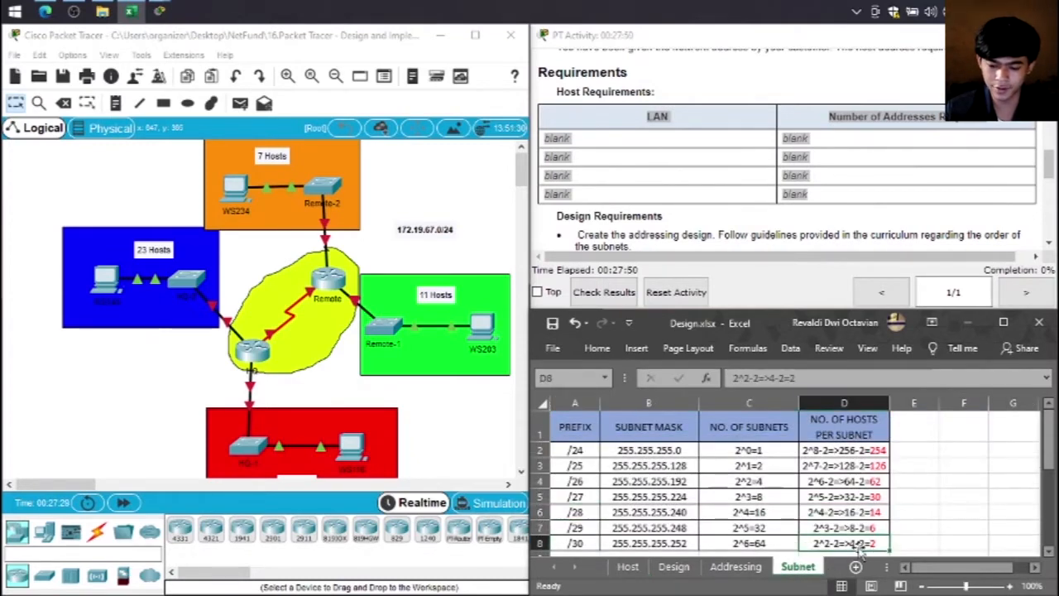
{"action": "left_click", "coordinate": [576, 542]}
{"action": "left_click", "coordinate": [629, 567]}
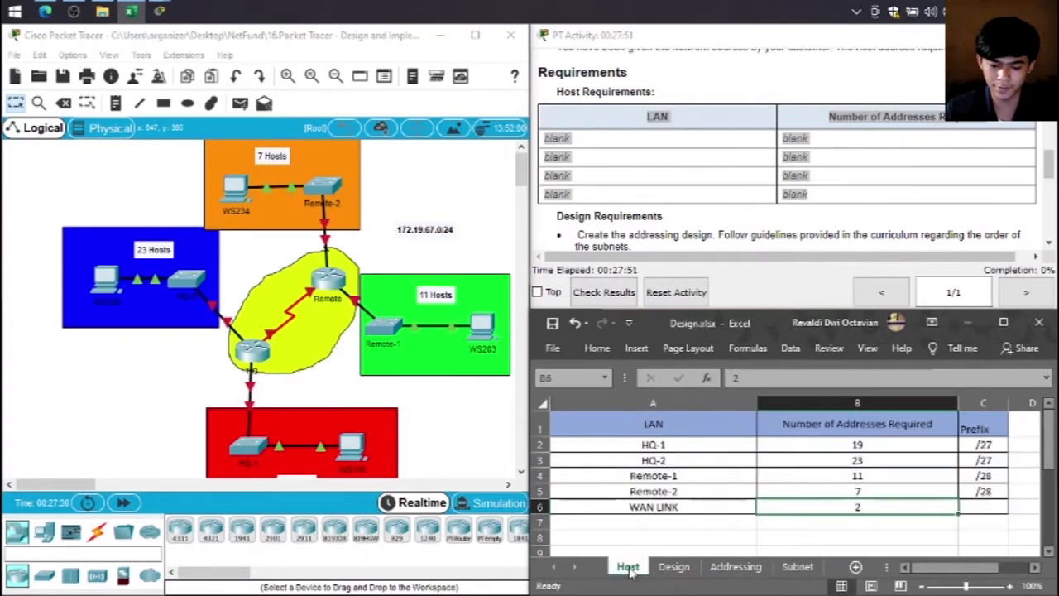
{"action": "left_click", "coordinate": [985, 507]}
{"action": "left_click", "coordinate": [780, 567]}
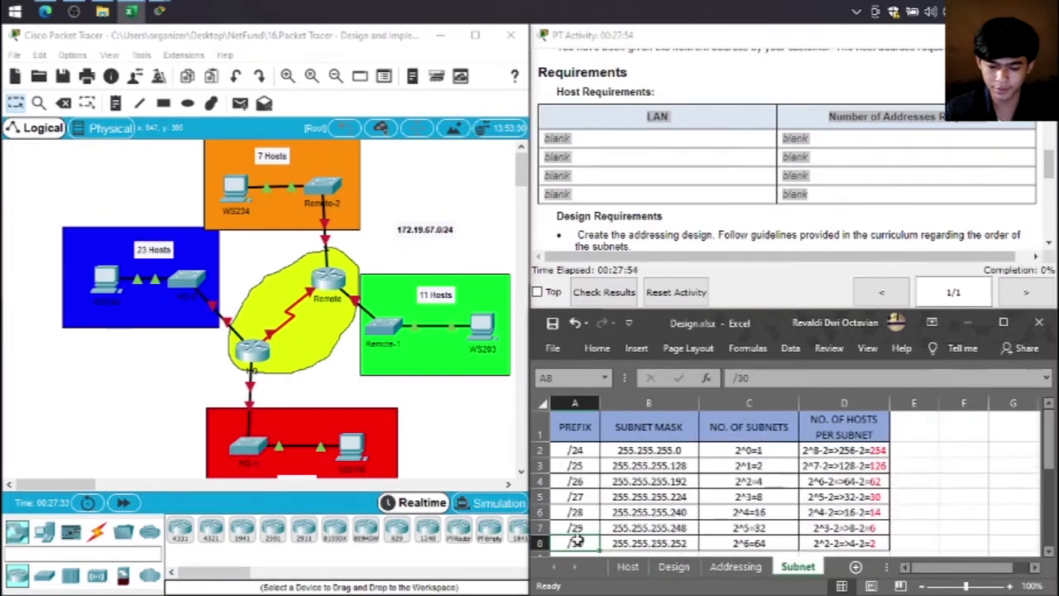
{"action": "key", "text": "ctrl+c"}
{"action": "left_click", "coordinate": [628, 567]}
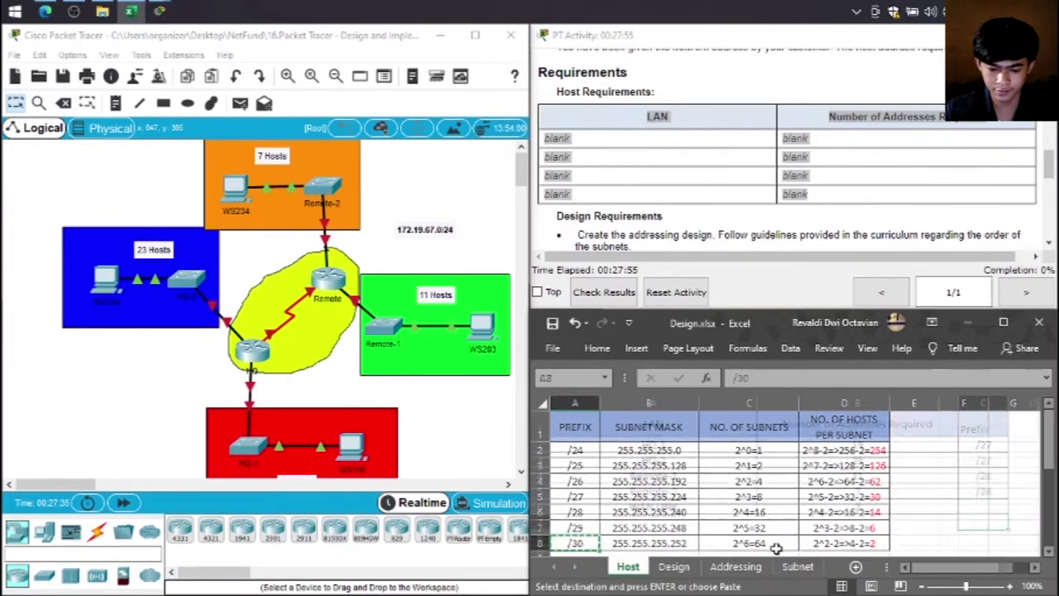
{"action": "left_click", "coordinate": [992, 508]}
{"action": "key", "text": "ctrl+v"}
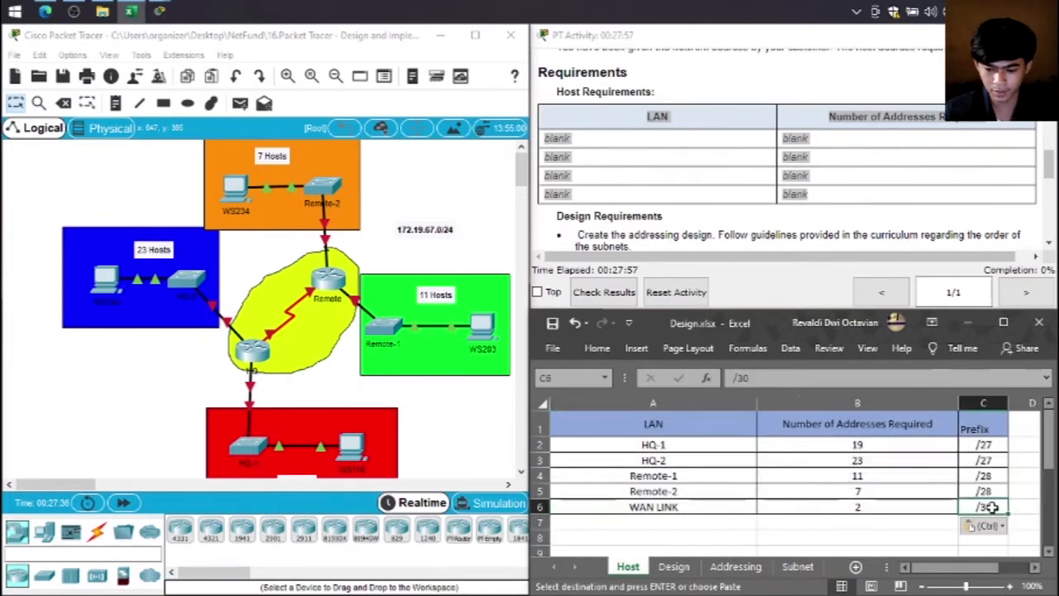
Step: Review the Host table, read the activity's Design Requirements and look at the table on the Design sheet
{"action": "left_click", "coordinate": [747, 537]}
{"action": "left_click_drag", "start_coordinate": [600, 428], "coordinate": [979, 503]}
{"action": "left_click", "coordinate": [807, 537]}
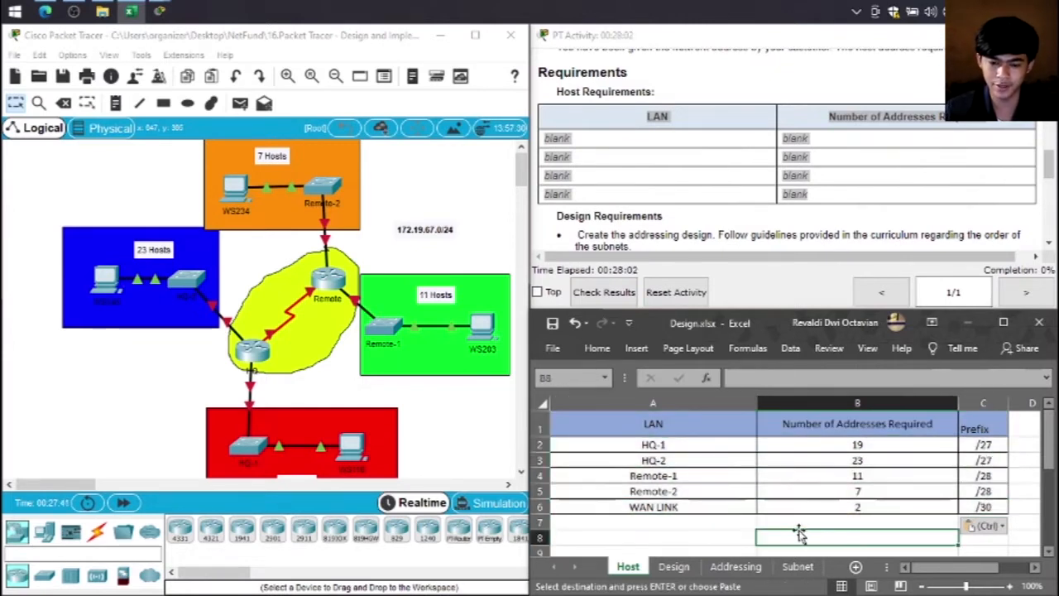
{"action": "left_click", "coordinate": [708, 168]}
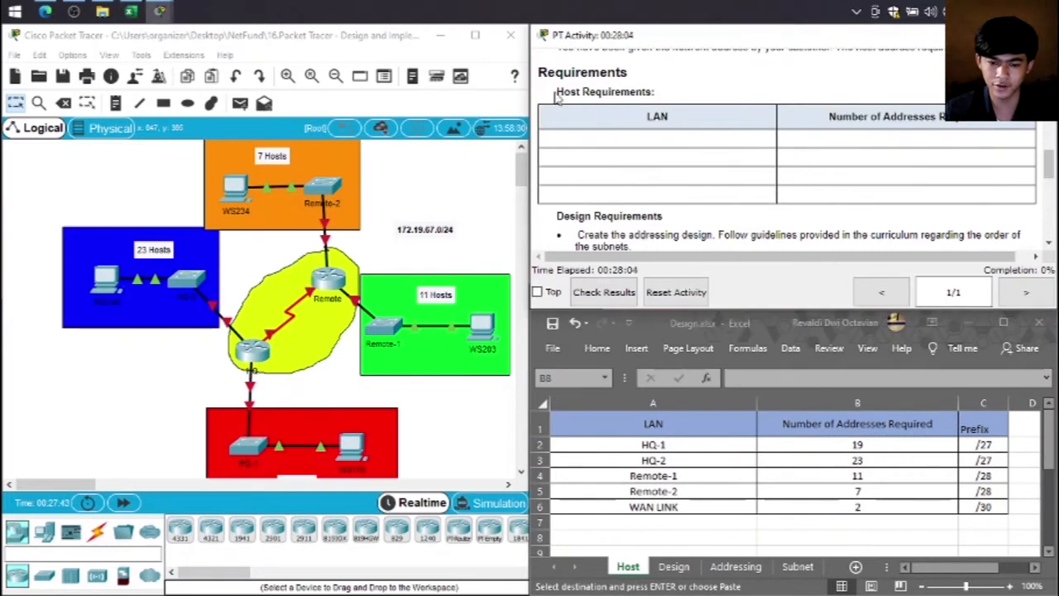
{"action": "scroll", "coordinate": [694, 179], "scroll_direction": "down", "scroll_amount": 1}
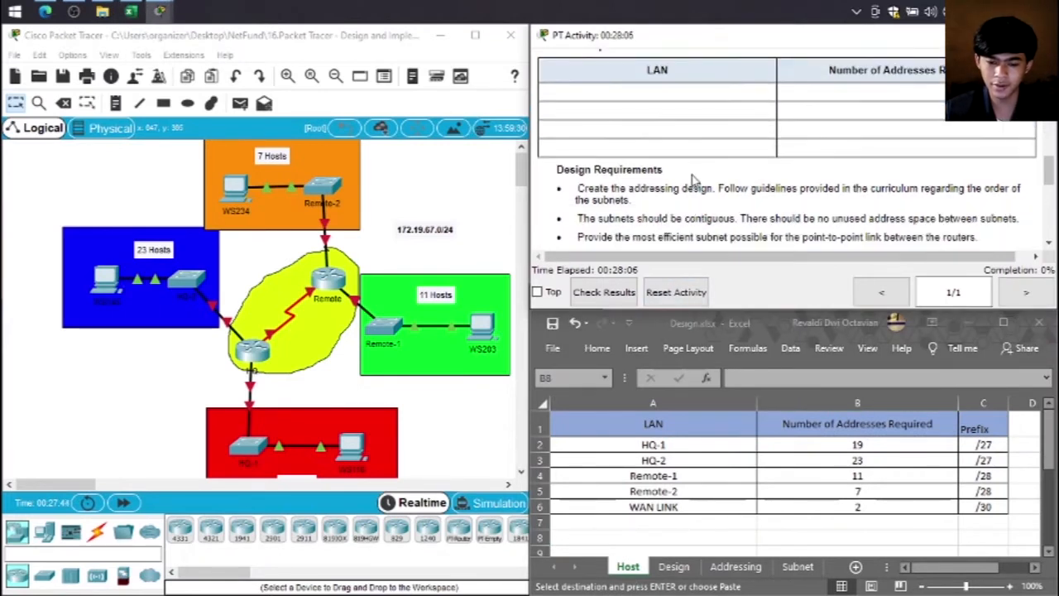
{"action": "scroll", "coordinate": [654, 199], "scroll_direction": "down", "scroll_amount": 1}
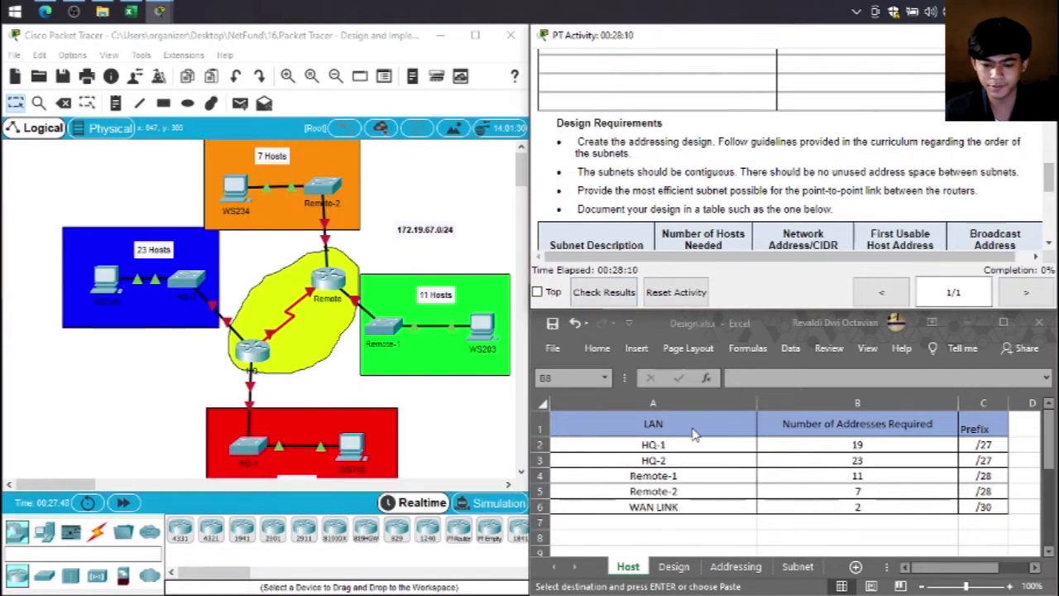
{"action": "left_click", "coordinate": [673, 567]}
{"action": "left_click", "coordinate": [581, 442]}
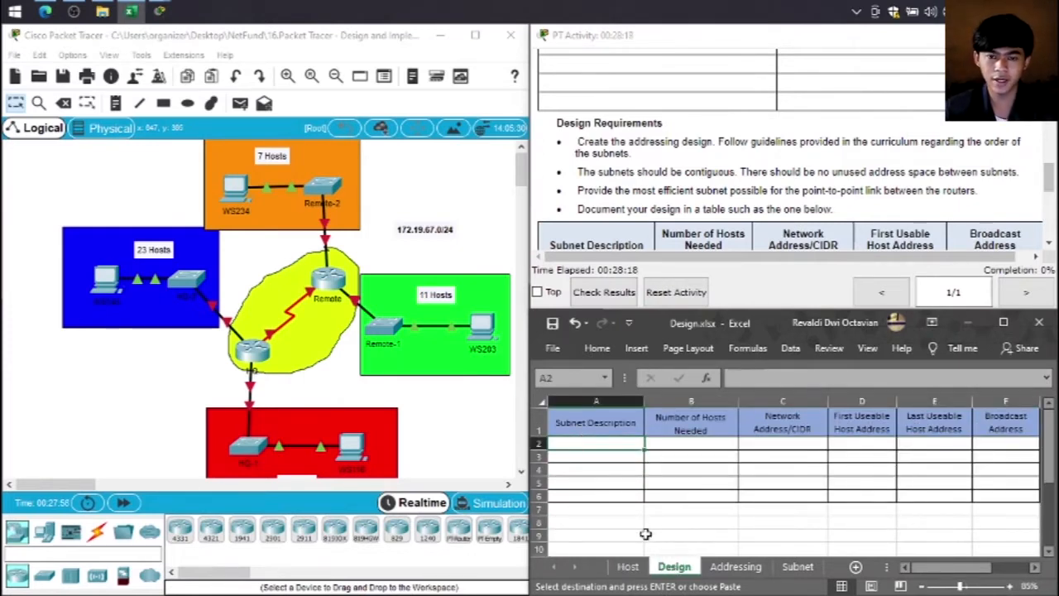
Step: Examine the required addresses and prefixes of HQ-1 and HQ-2 on the Host sheet against the hosts per subnet on the Subnet sheet
{"action": "left_click", "coordinate": [628, 566]}
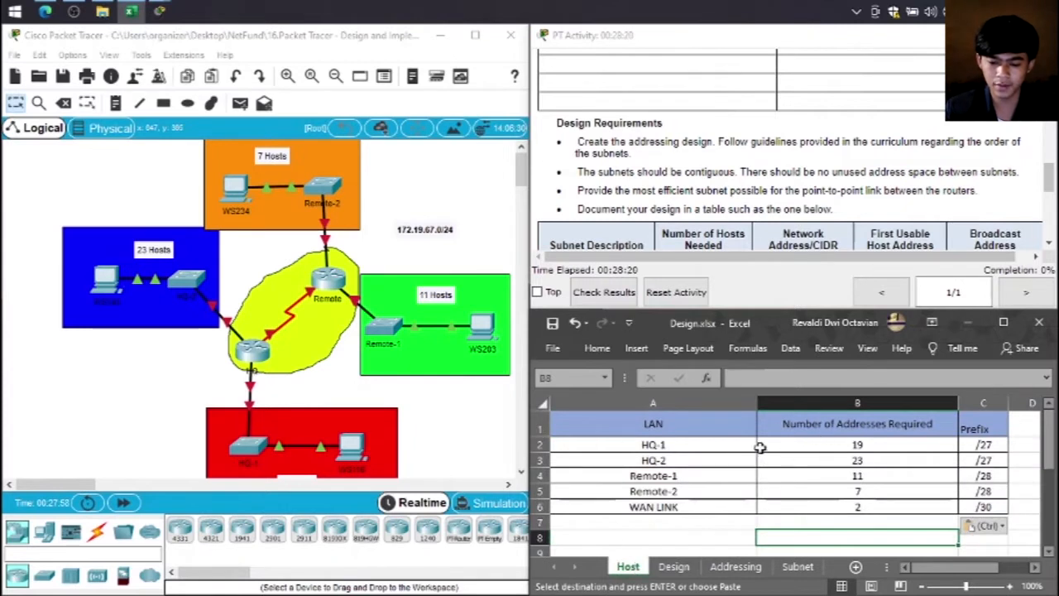
{"action": "left_click", "coordinate": [674, 447]}
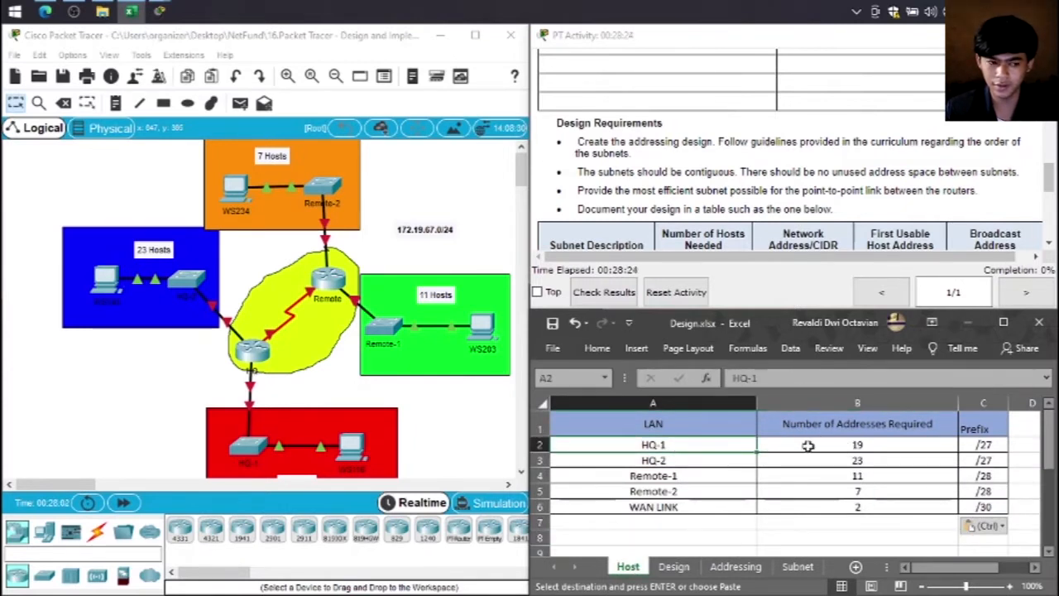
{"action": "left_click", "coordinate": [868, 444]}
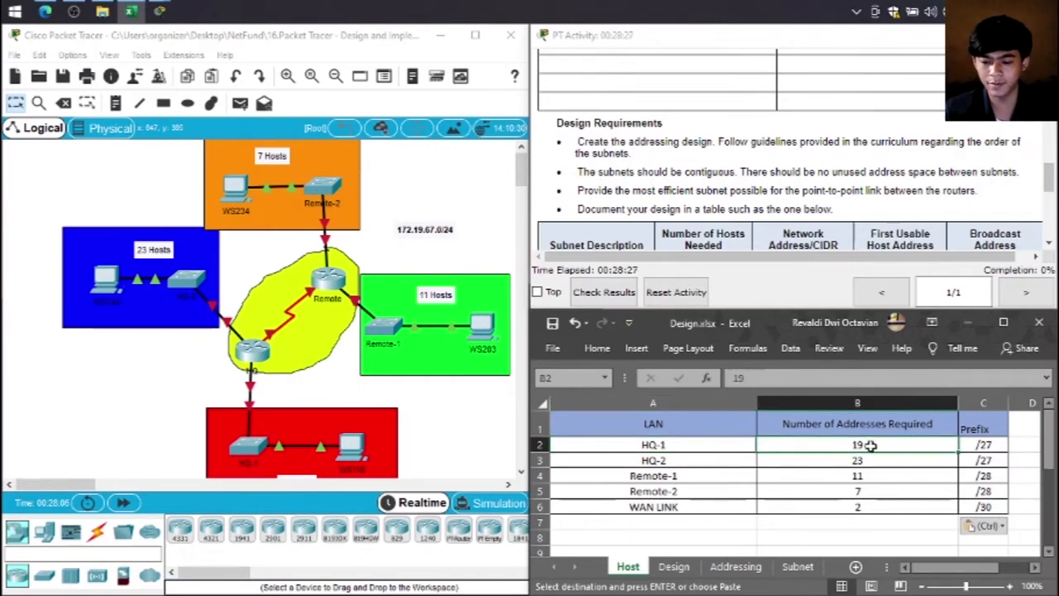
{"action": "left_click", "coordinate": [980, 446]}
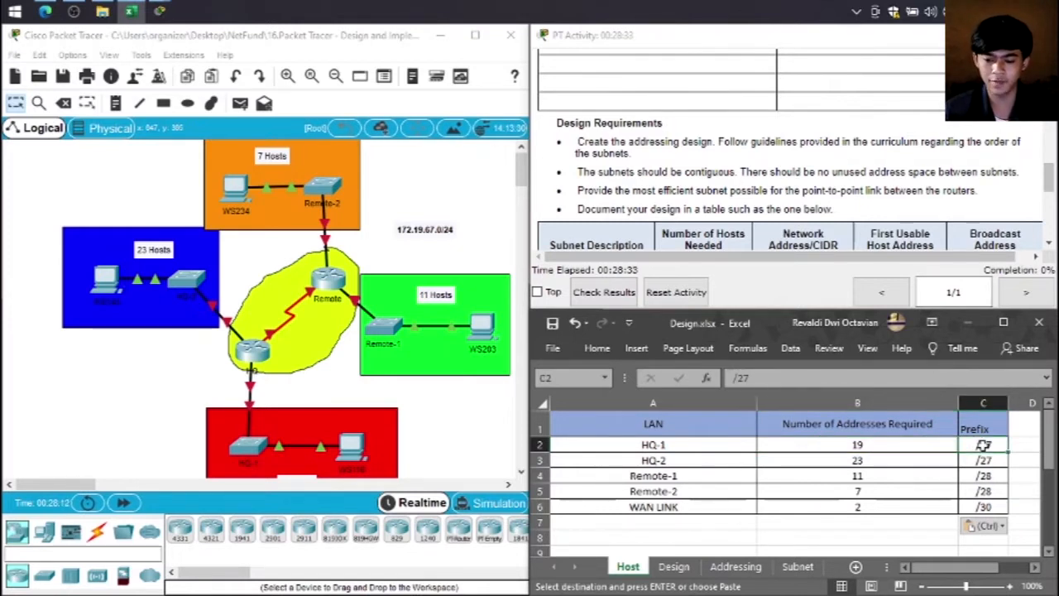
{"action": "left_click", "coordinate": [800, 567]}
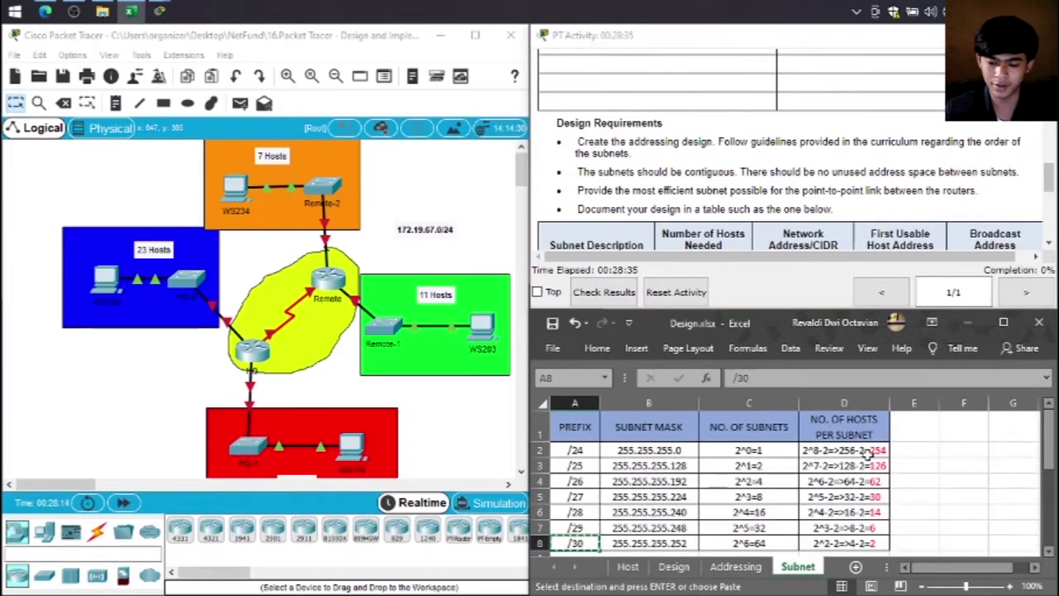
{"action": "left_click", "coordinate": [621, 566]}
{"action": "left_click", "coordinate": [855, 445]}
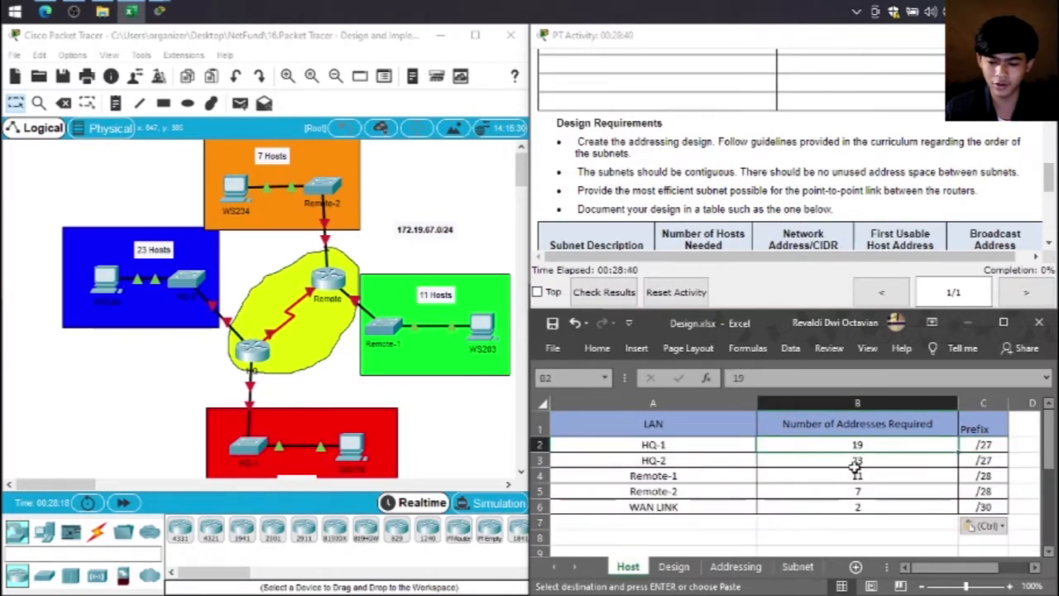
{"action": "left_click", "coordinate": [856, 459]}
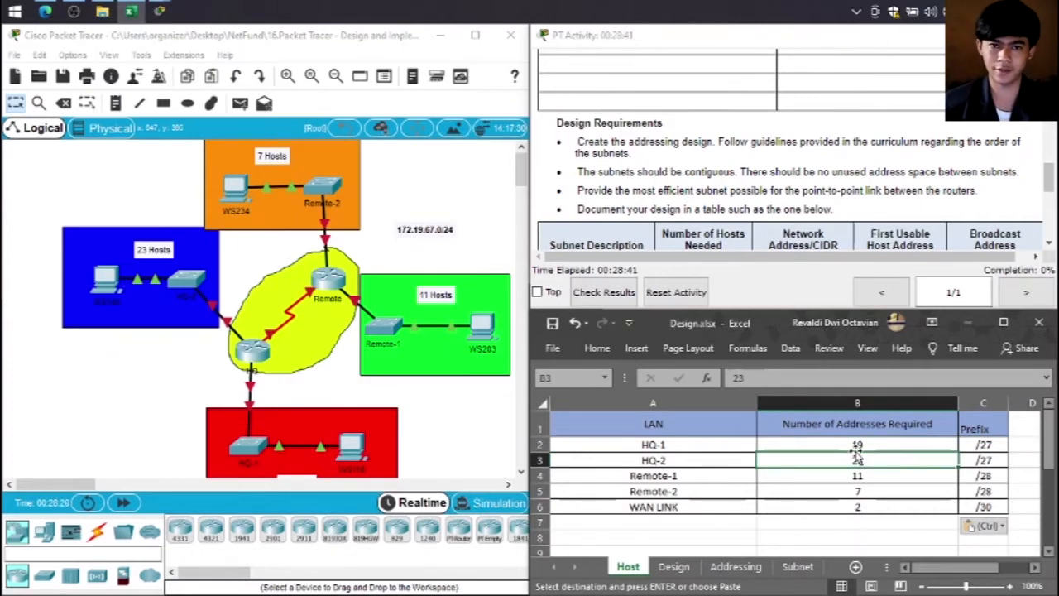
{"action": "key", "text": "Up"}
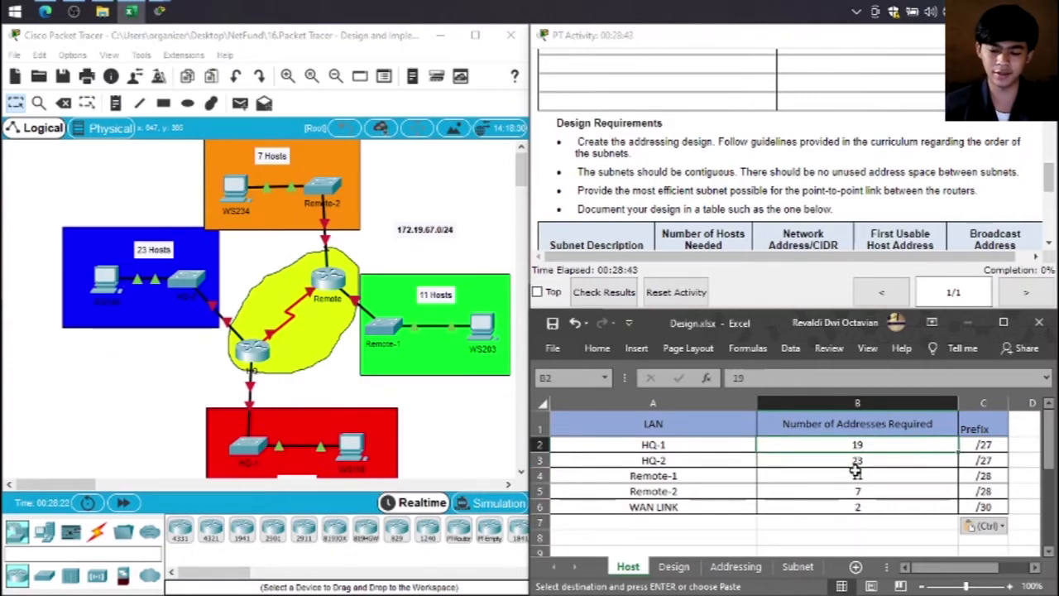
{"action": "left_click", "coordinate": [993, 447]}
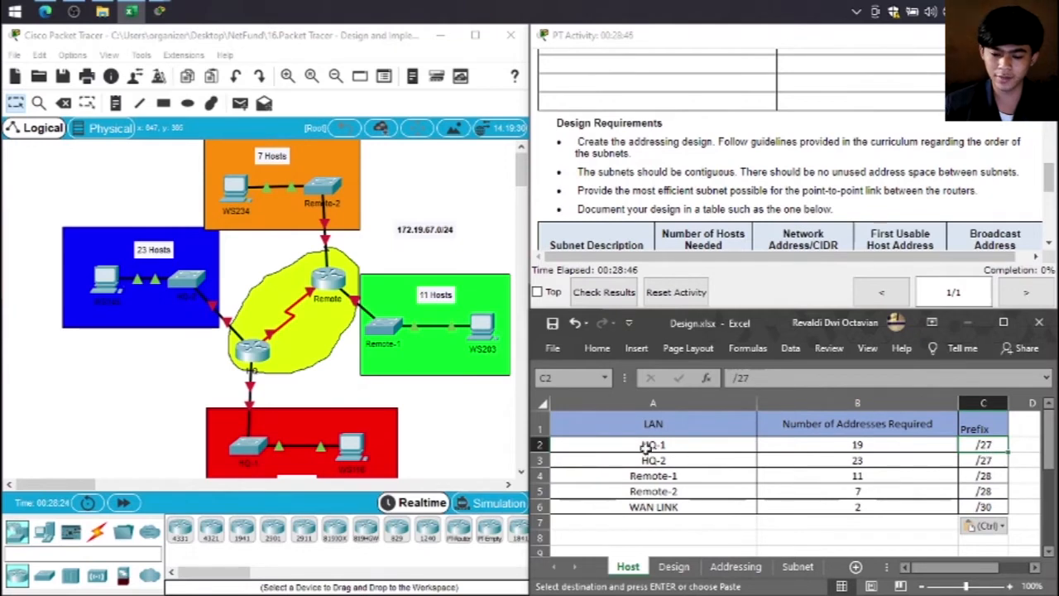
{"action": "left_click_drag", "start_coordinate": [644, 447], "coordinate": [982, 506]}
{"action": "left_click", "coordinate": [986, 459]}
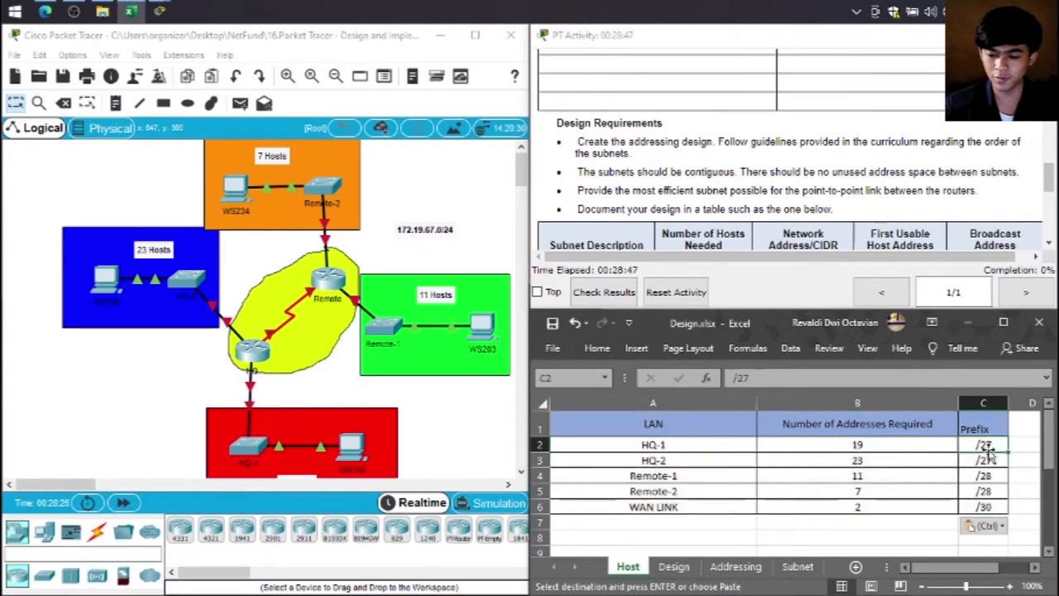
{"action": "left_click", "coordinate": [857, 461]}
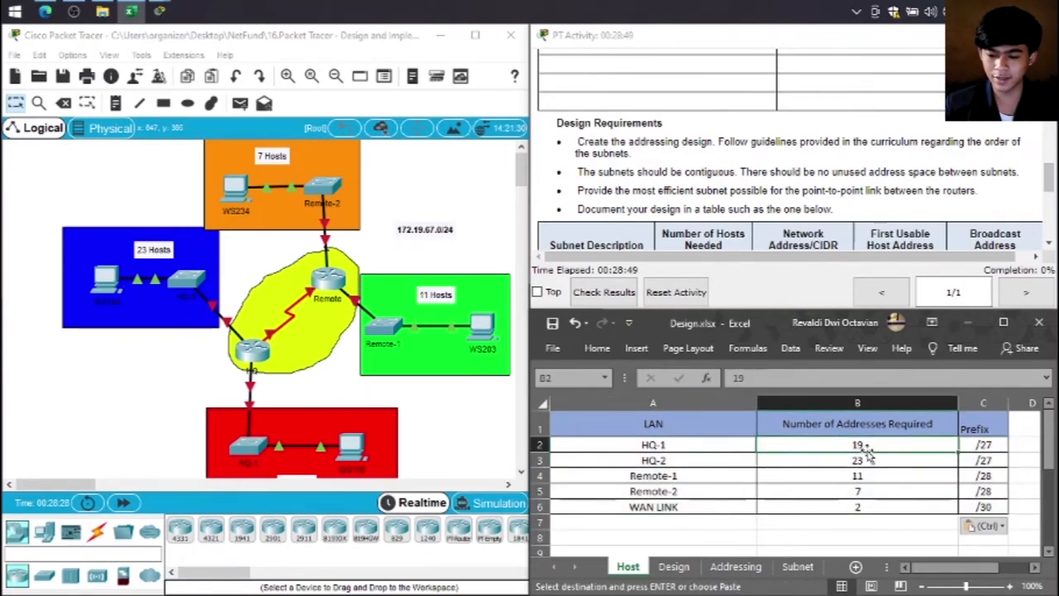
{"action": "left_click_drag", "start_coordinate": [642, 447], "coordinate": [869, 506]}
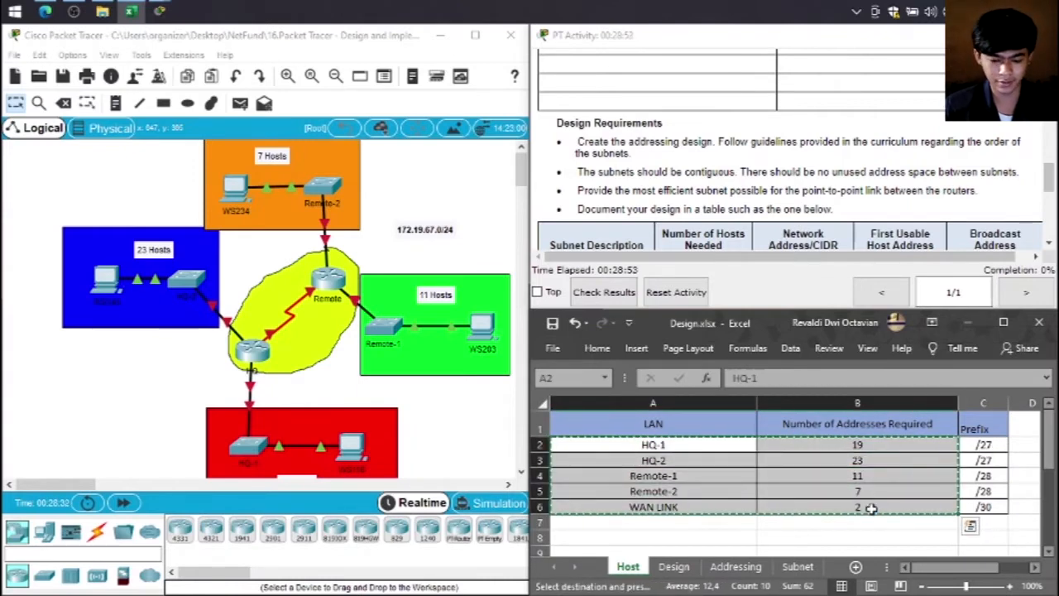
{"action": "left_click", "coordinate": [673, 566]}
{"action": "left_click_drag", "start_coordinate": [621, 449], "coordinate": [708, 493]}
{"action": "left_click", "coordinate": [596, 449]}
{"action": "left_click_drag", "start_coordinate": [637, 448], "coordinate": [724, 496]}
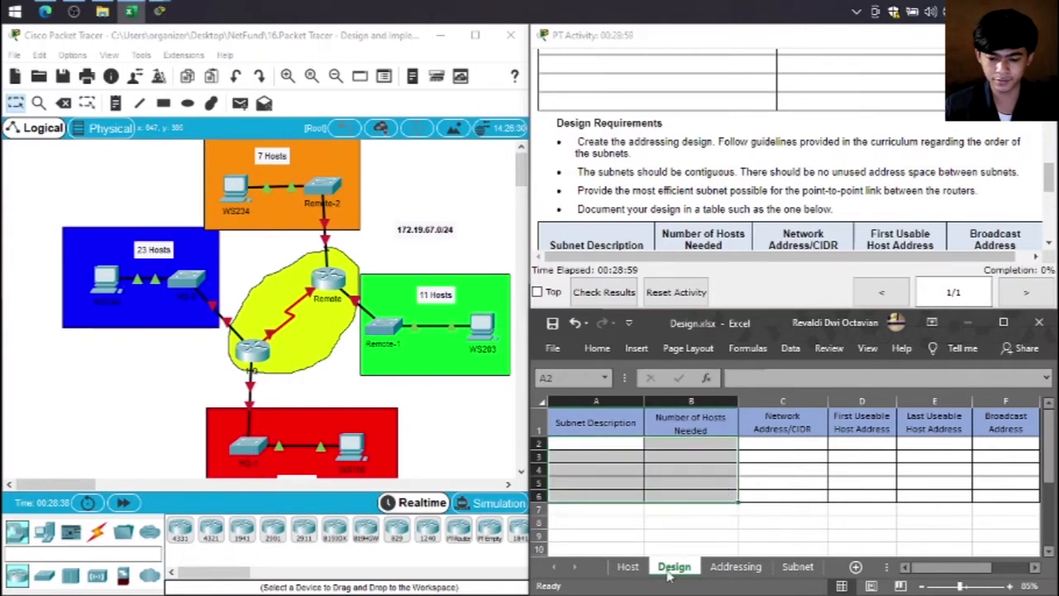
Step: Copy all five LAN names and required addresses from the Host sheet into the Subnet Description and Number of Hosts Needed columns on the Design sheet
{"action": "left_click", "coordinate": [629, 566]}
{"action": "left_click", "coordinate": [735, 471]}
{"action": "left_click", "coordinate": [709, 451]}
{"action": "left_click", "coordinate": [875, 499], "text": "shift"}
{"action": "key", "text": "ctrl+c"}
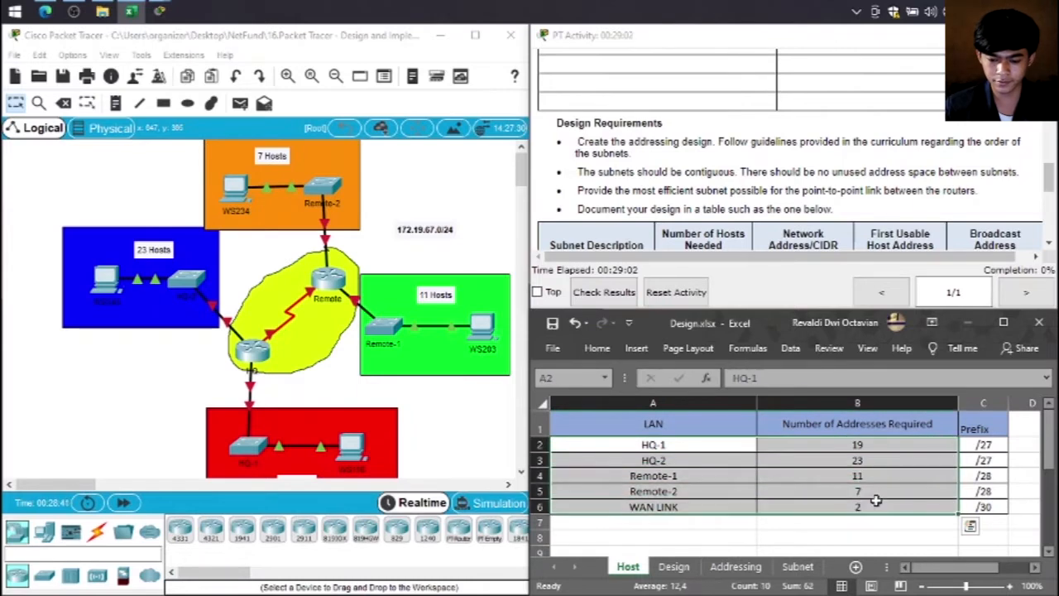
{"action": "left_click", "coordinate": [673, 566]}
{"action": "left_click", "coordinate": [603, 441]}
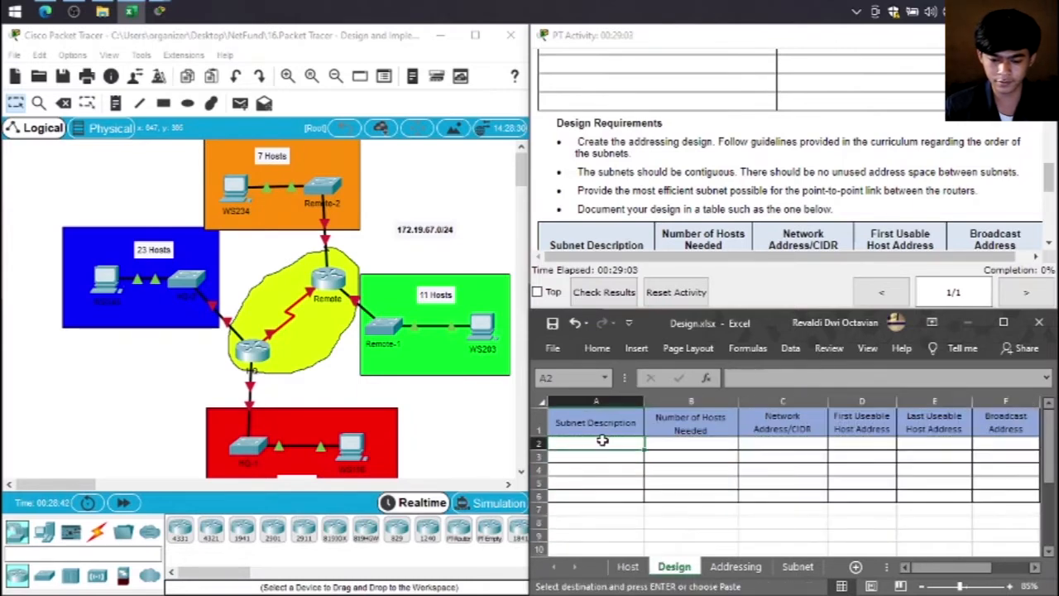
{"action": "left_click", "coordinate": [709, 492], "text": "shift"}
{"action": "key", "text": "ctrl+v"}
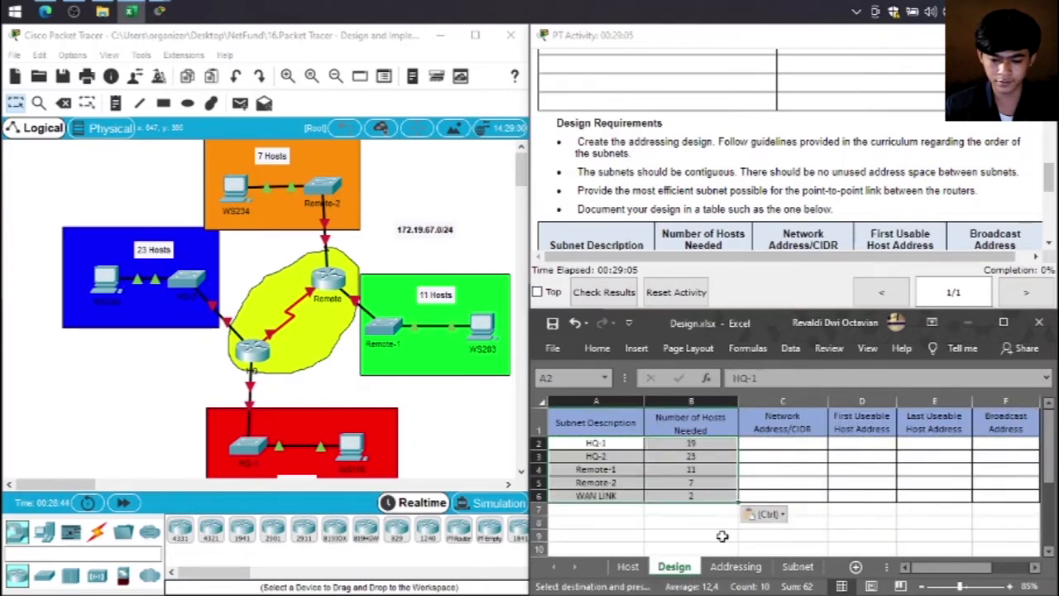
Step: Point out the 172.19.67.0/24 network label in the Packet Tracer topology as the starting address for HQ-1
{"action": "left_click", "coordinate": [722, 536]}
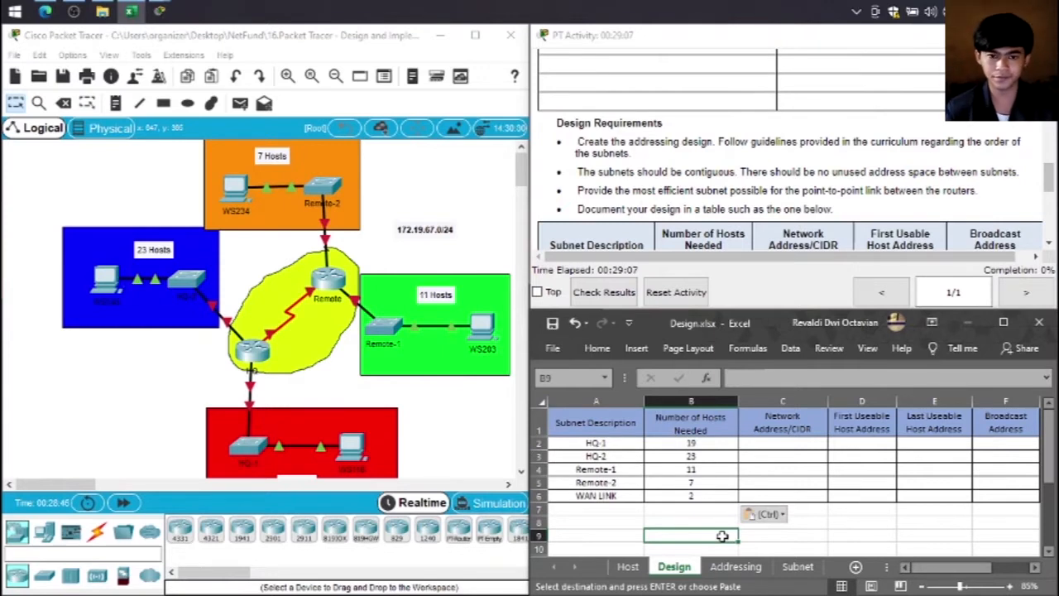
{"action": "left_click", "coordinate": [793, 442]}
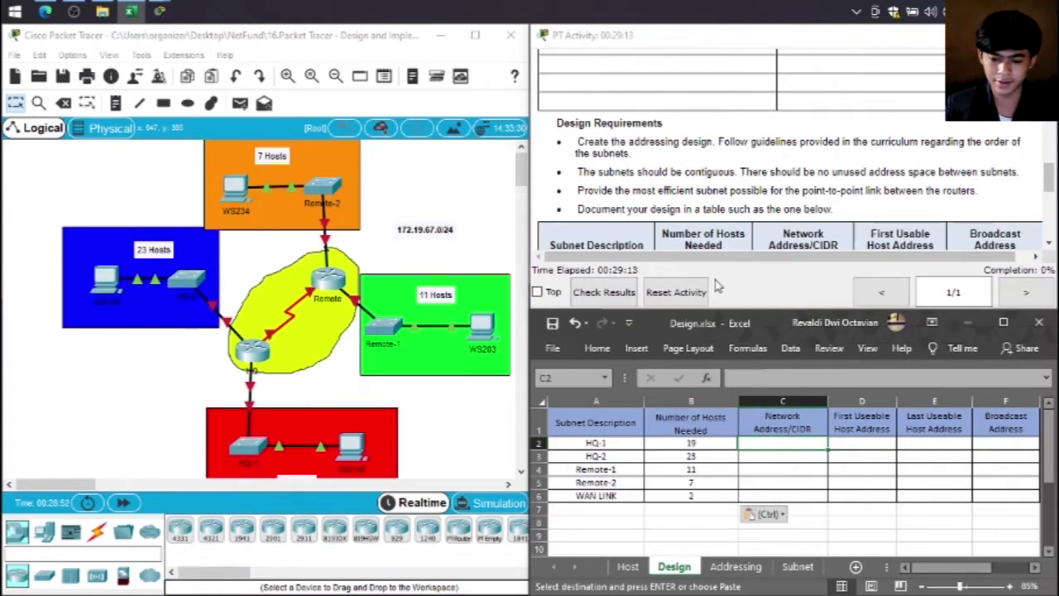
{"action": "left_click", "coordinate": [484, 259]}
{"action": "left_click_drag", "start_coordinate": [392, 215], "coordinate": [462, 257]}
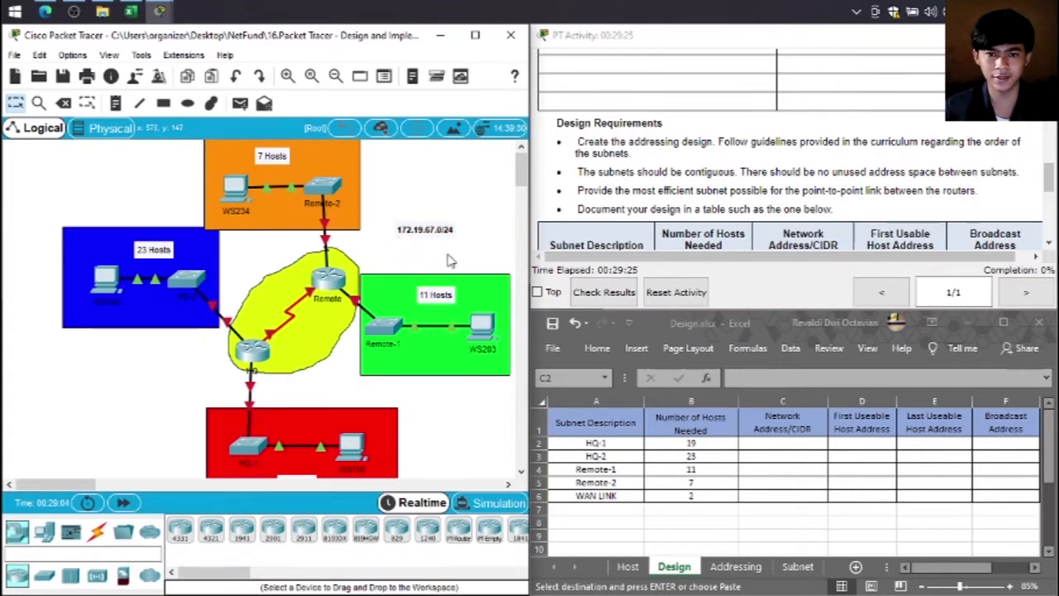
{"action": "left_click", "coordinate": [596, 446]}
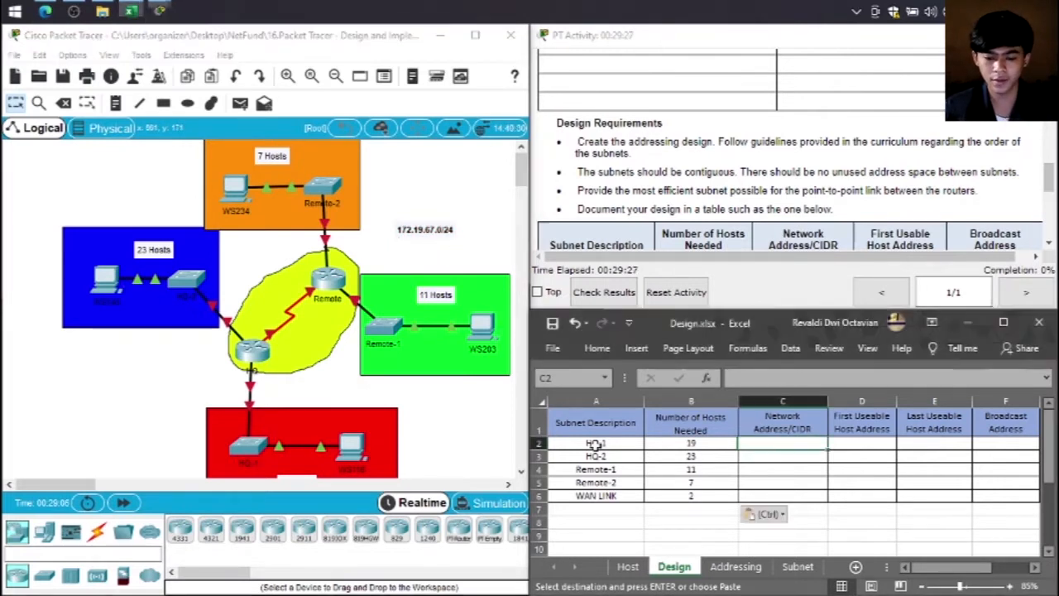
{"action": "left_click_drag", "start_coordinate": [392, 212], "coordinate": [463, 254]}
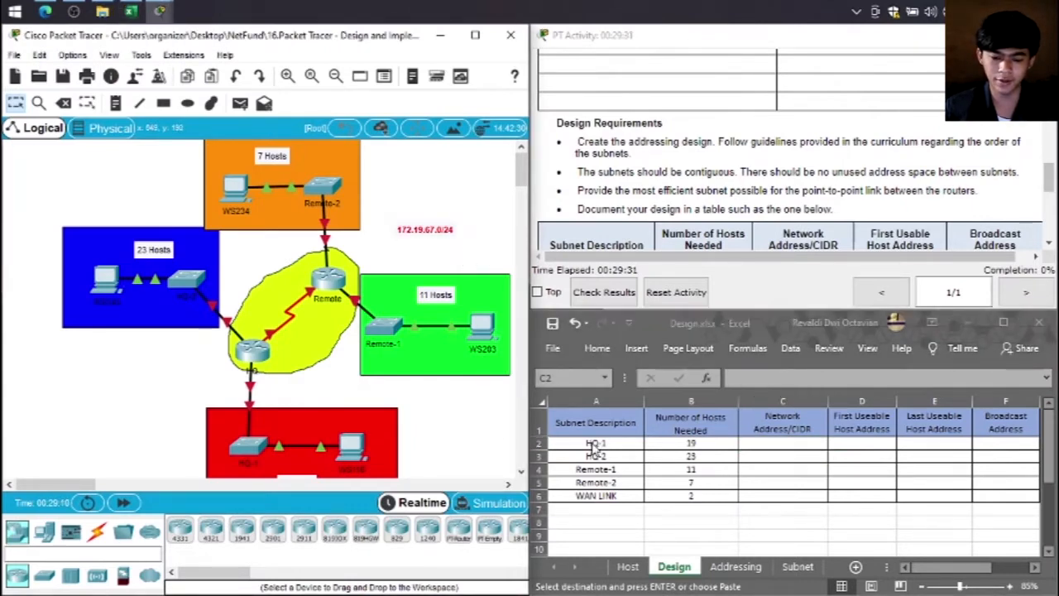
Step: Enter 172.19.67.0/27 as HQ-1's Network Address/CIDR in the Design sheet's table
{"action": "left_click", "coordinate": [790, 443]}
{"action": "left_click", "coordinate": [792, 443]}
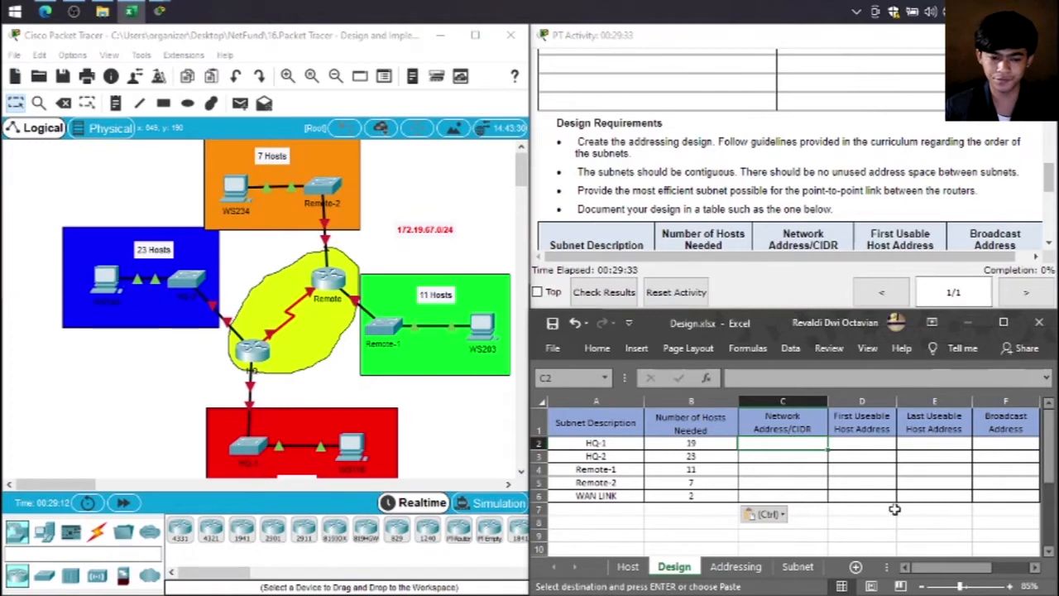
{"action": "type", "text": "172.19"}
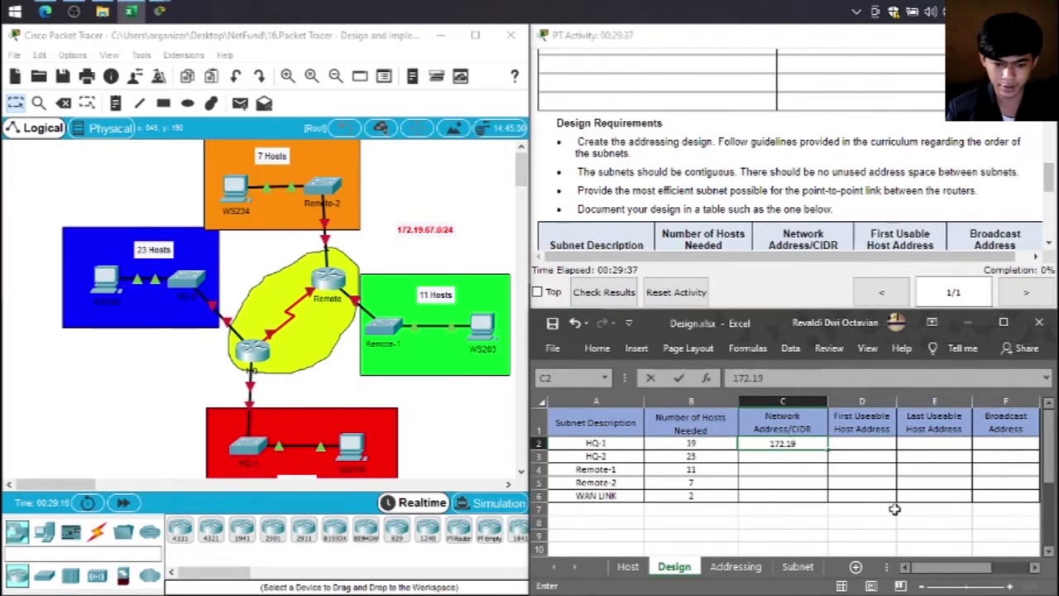
{"action": "type", "text": ".67.0"}
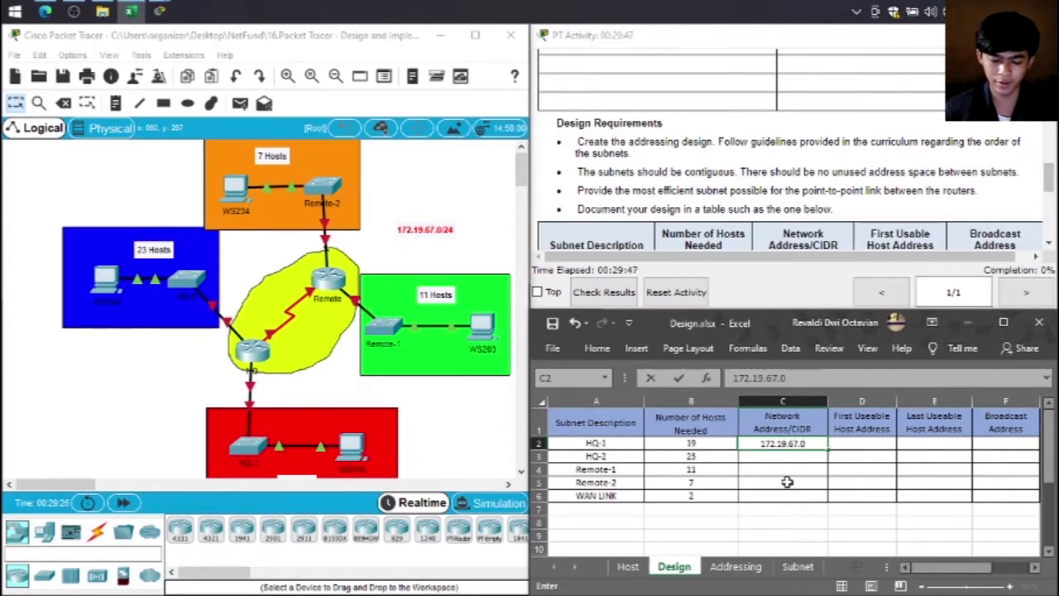
{"action": "type", "text": "/27"}
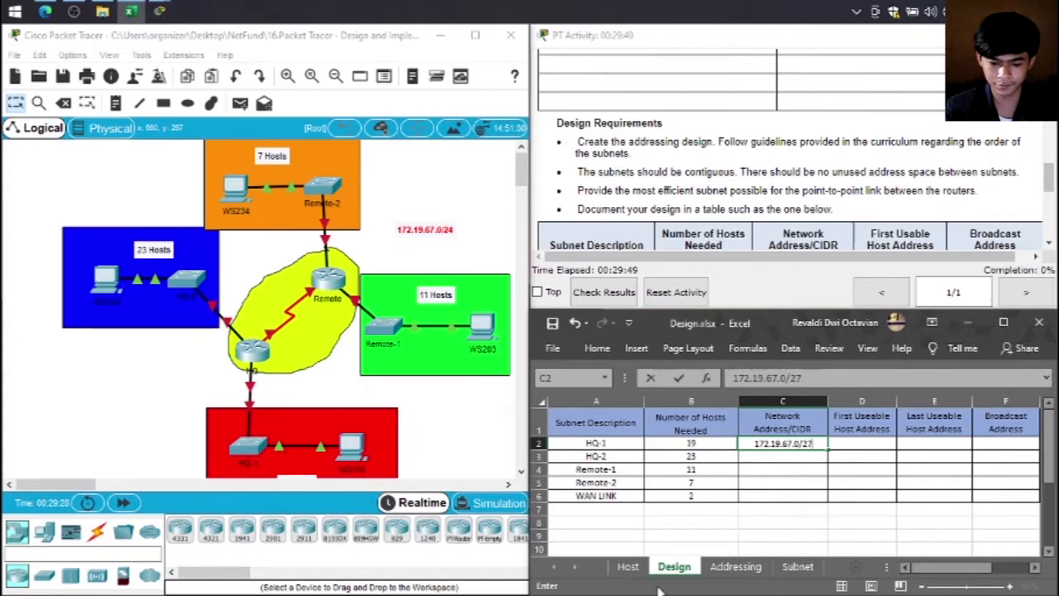
Step: Check HQ-1's prefix on the Host sheet against its network address on the Design sheet
{"action": "left_click", "coordinate": [628, 566]}
{"action": "left_click", "coordinate": [983, 444]}
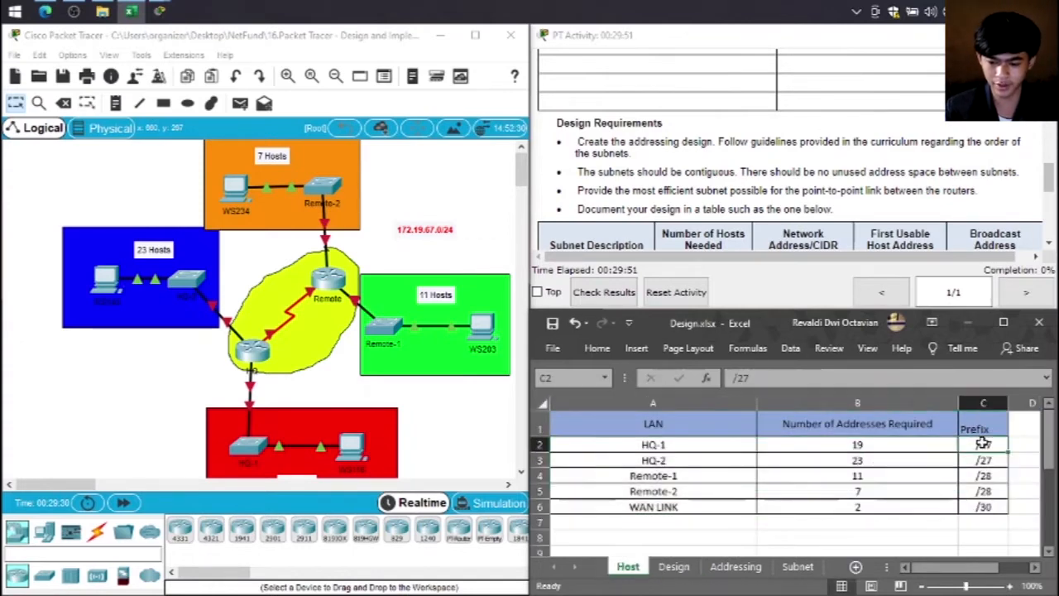
{"action": "left_click", "coordinate": [674, 568]}
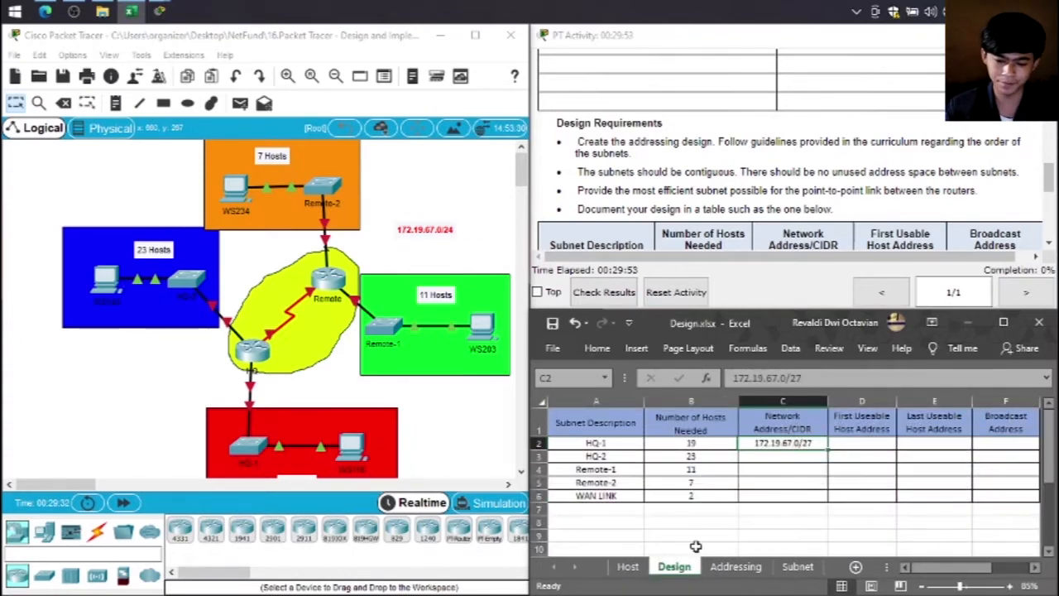
{"action": "left_click", "coordinate": [763, 456]}
{"action": "left_click", "coordinate": [775, 444]}
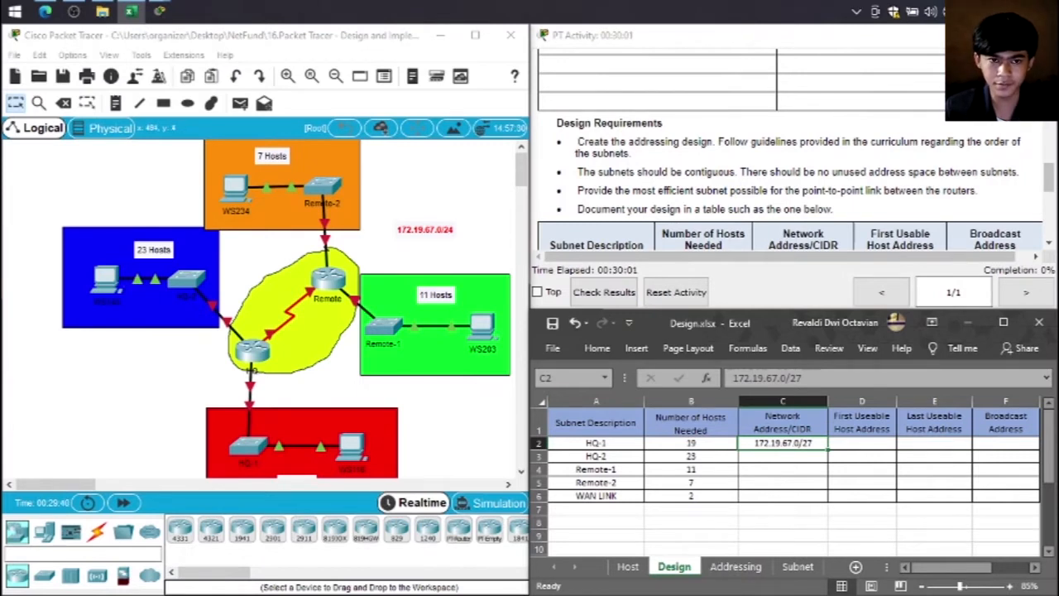
Step: Examine the /27 row on the Subnet sheet, especially its number of hosts per subnet
{"action": "left_click", "coordinate": [45, 11]}
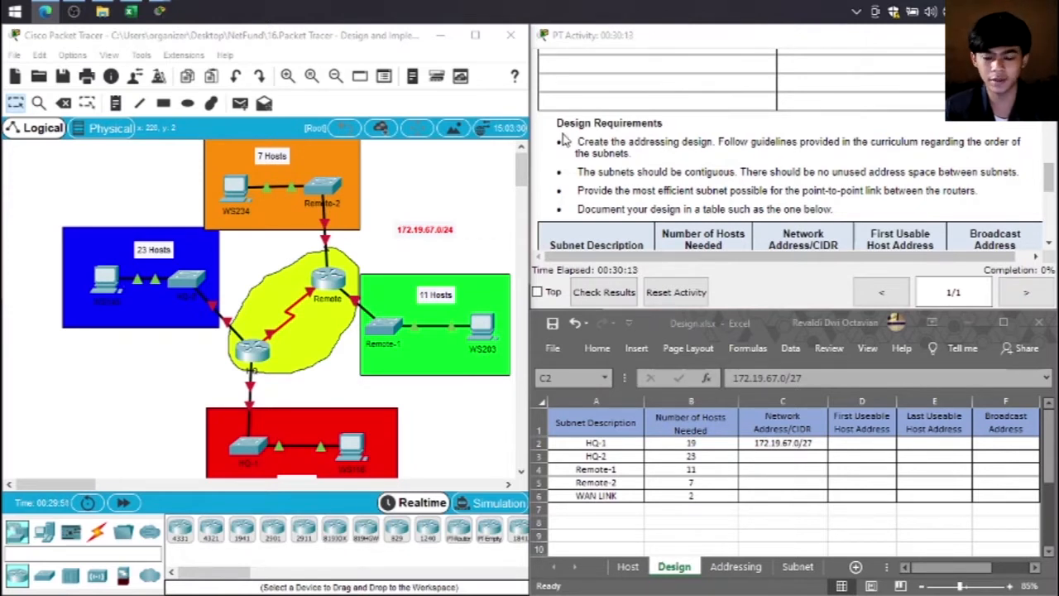
{"action": "left_click", "coordinate": [797, 567]}
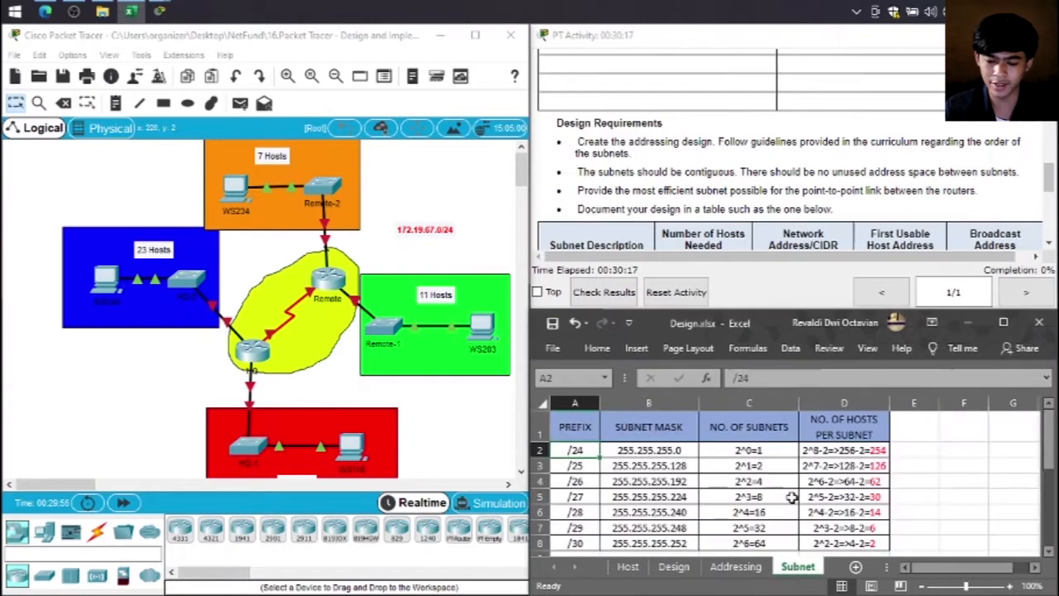
{"action": "left_click", "coordinate": [616, 499]}
{"action": "left_click", "coordinate": [537, 497]}
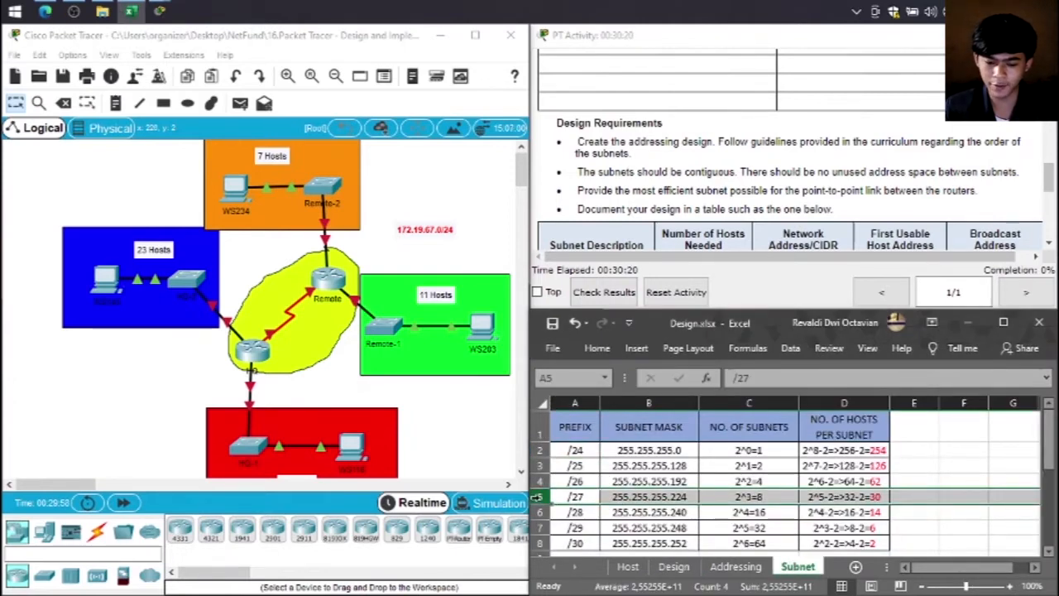
{"action": "left_click", "coordinate": [813, 498]}
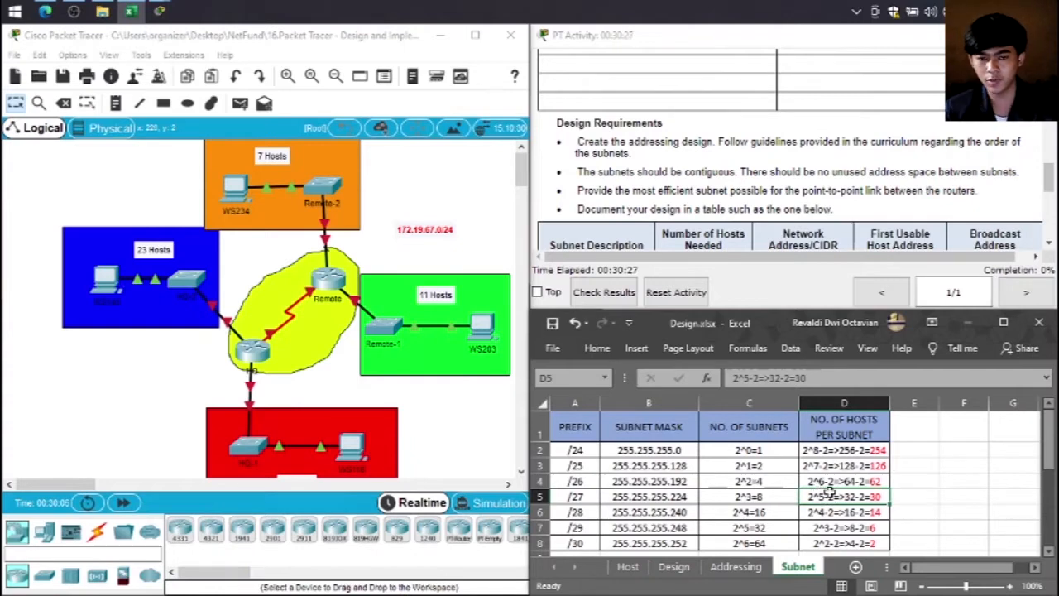
Step: Enter 172.19.67.31 as HQ-1's Broadcast Address on the Design sheet
{"action": "left_click", "coordinate": [671, 568]}
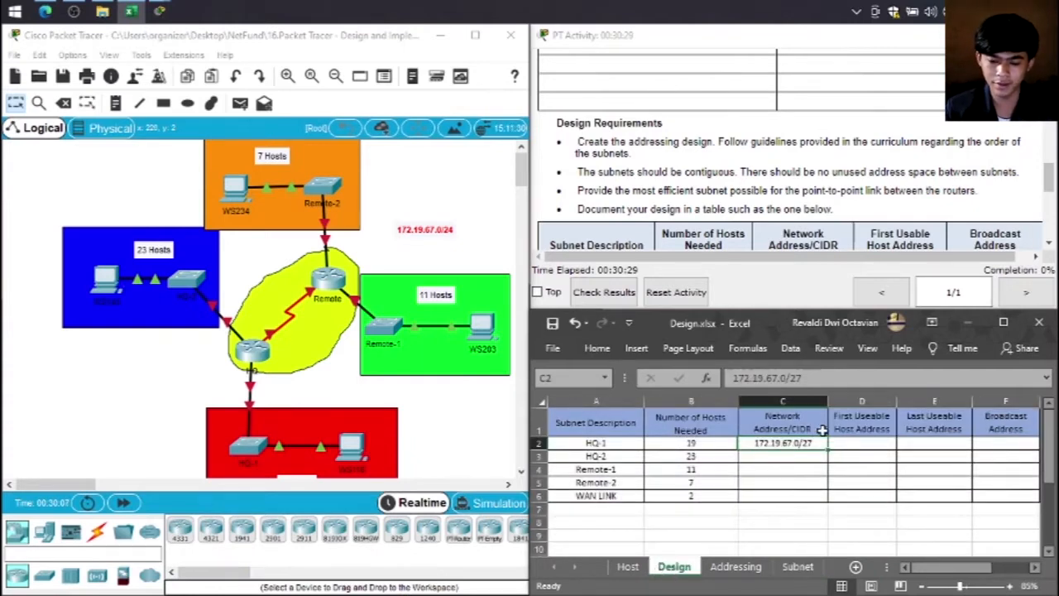
{"action": "left_click_drag", "start_coordinate": [952, 569], "coordinate": [970, 570]}
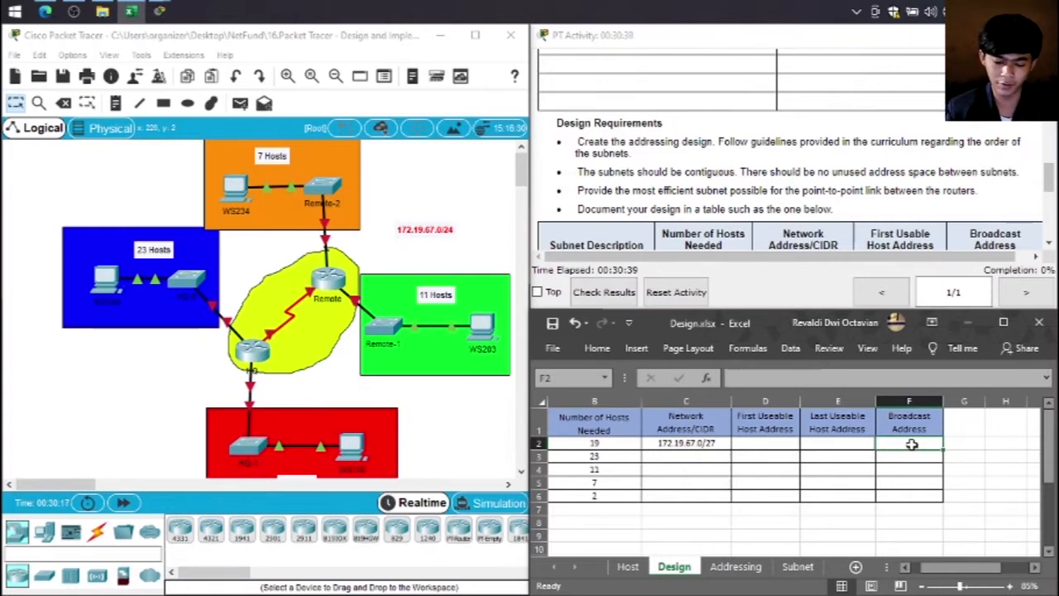
{"action": "type", "text": "172."}
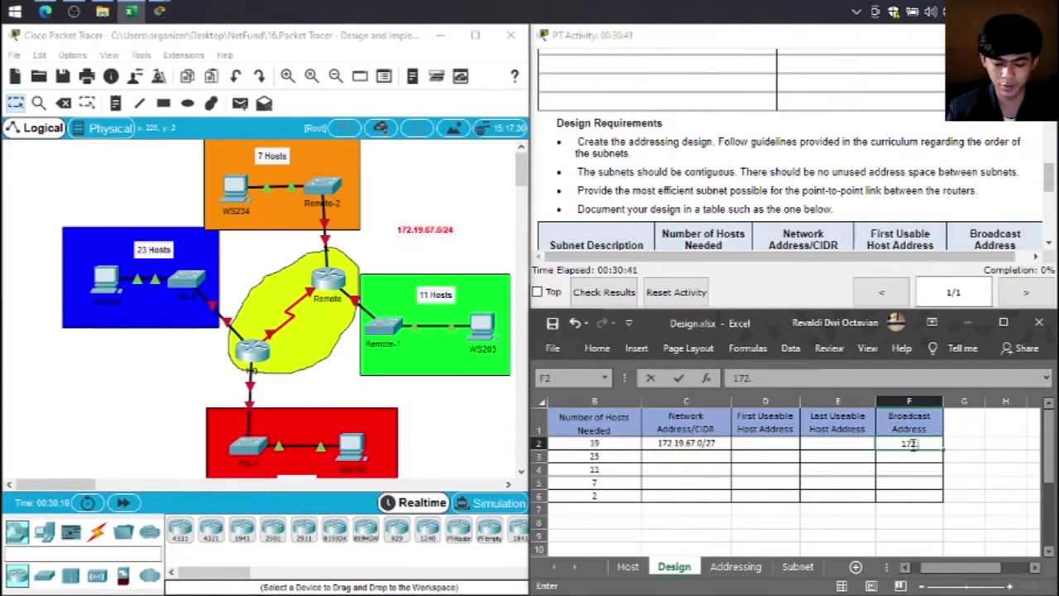
{"action": "type", "text": "19."}
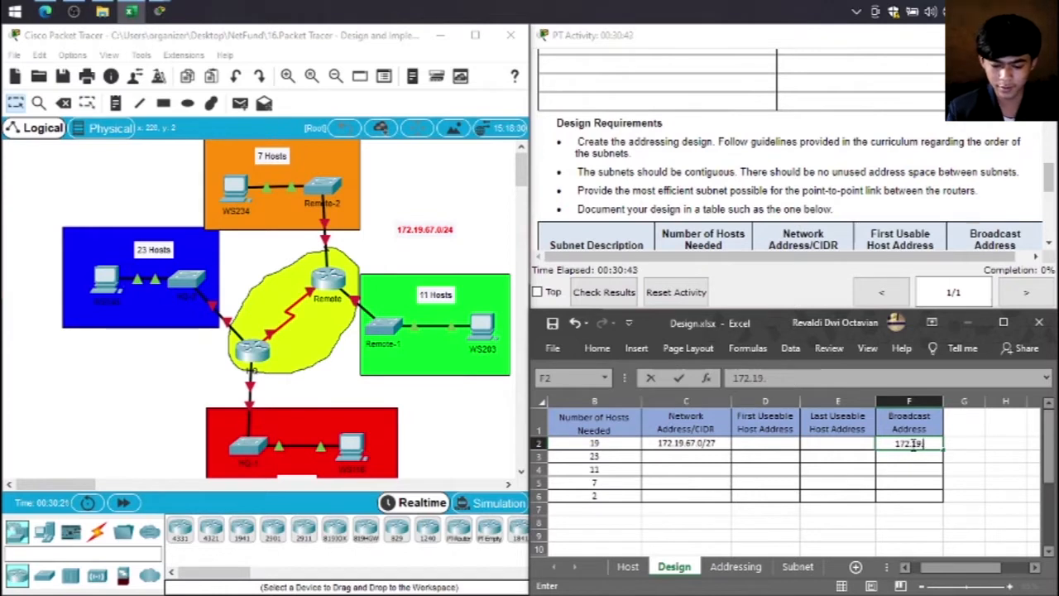
{"action": "type", "text": "67.32"}
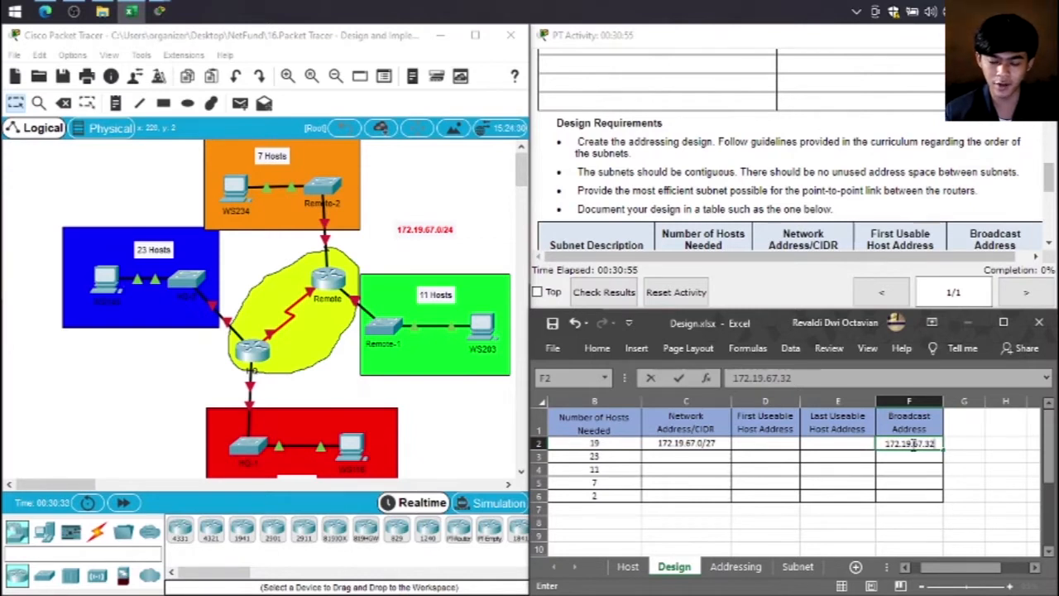
{"action": "key", "text": "BackSpace"}
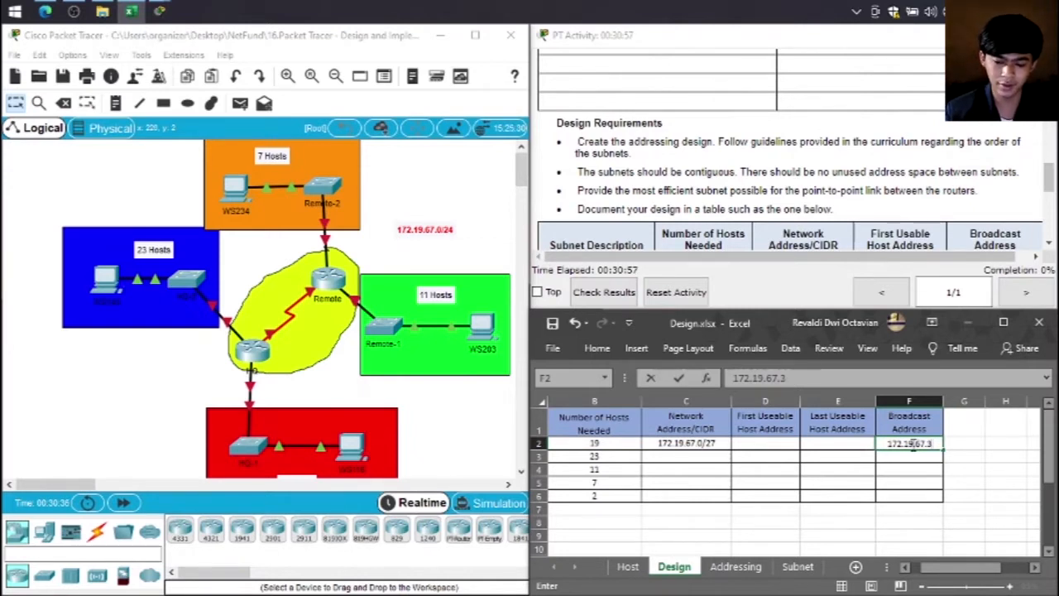
{"action": "type", "text": "1"}
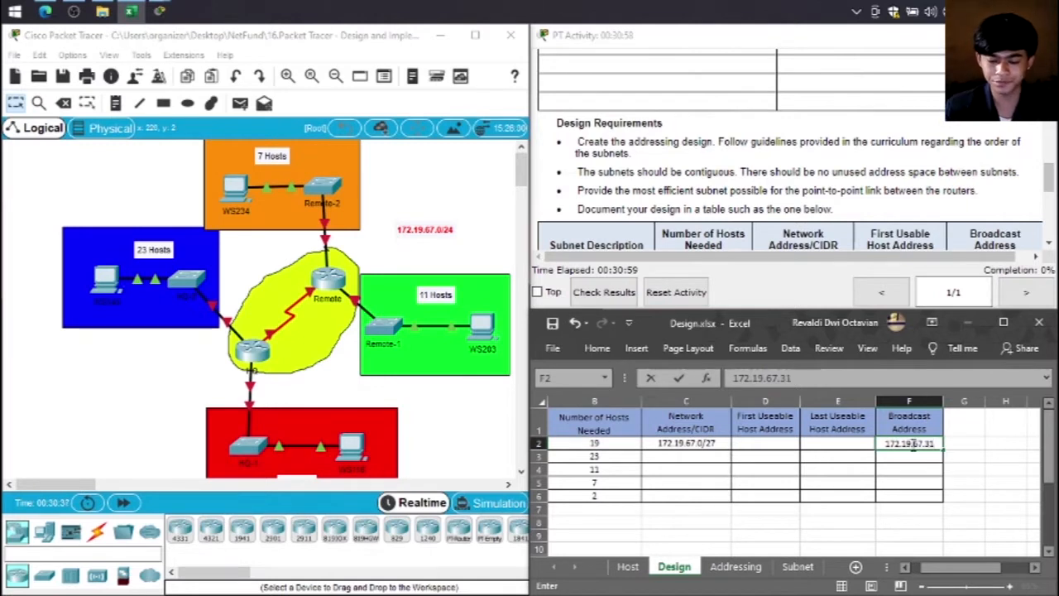
{"action": "left_click_drag", "start_coordinate": [953, 568], "coordinate": [938, 571]}
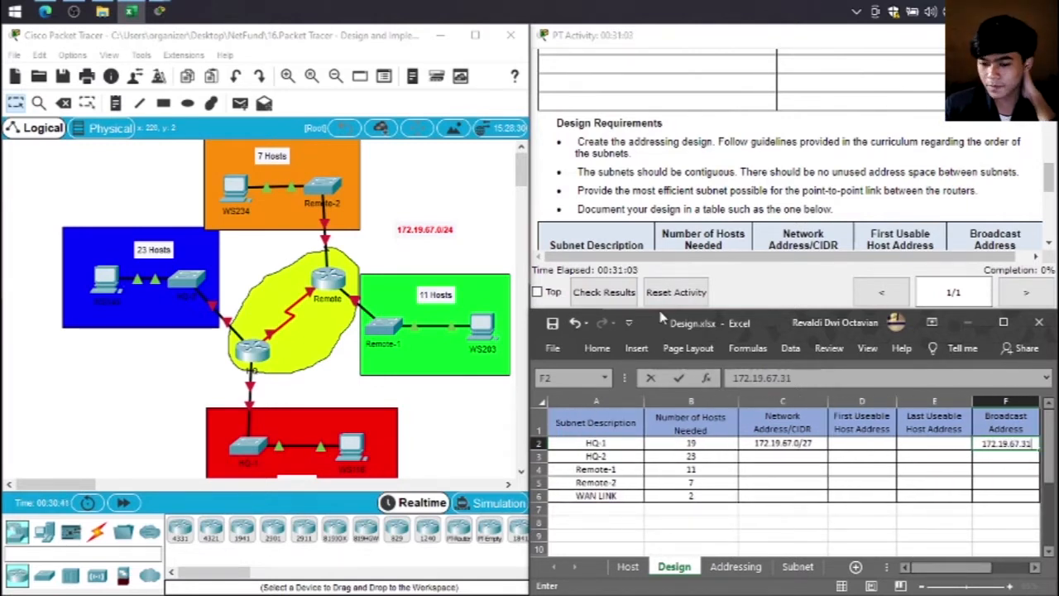
Step: Review HQ-1's address range on the Design sheet and enter 172.19.67.1 as its First Useable Host Address
{"action": "left_click", "coordinate": [857, 444]}
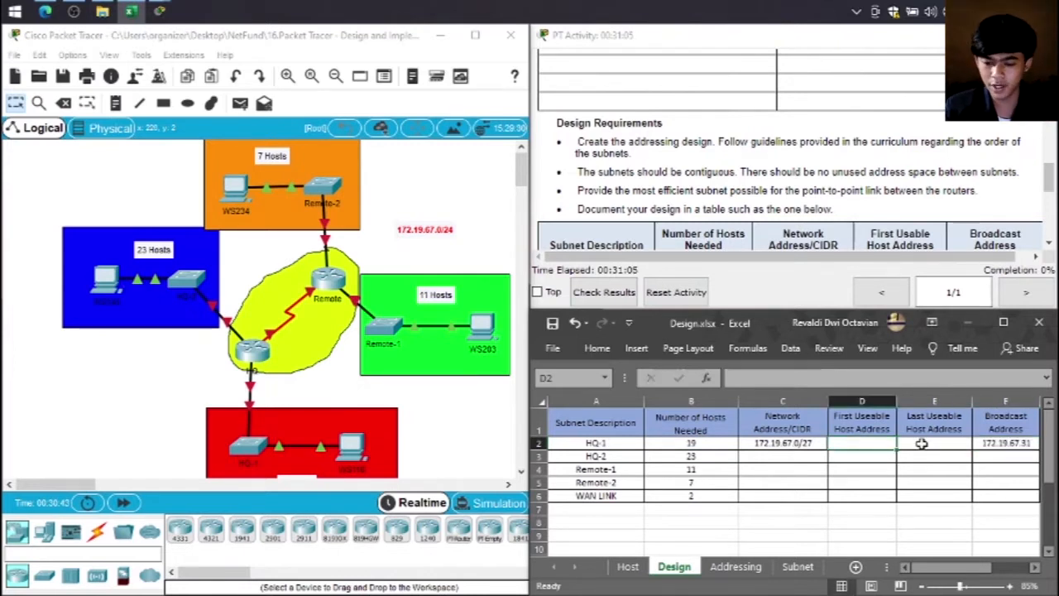
{"action": "left_click", "coordinate": [921, 444]}
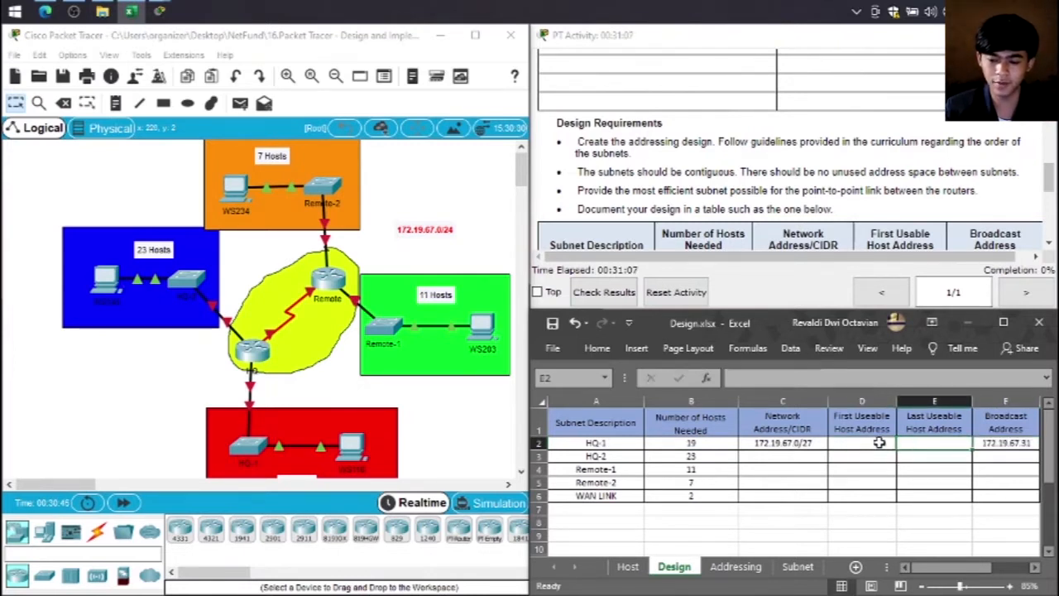
{"action": "left_click", "coordinate": [877, 444]}
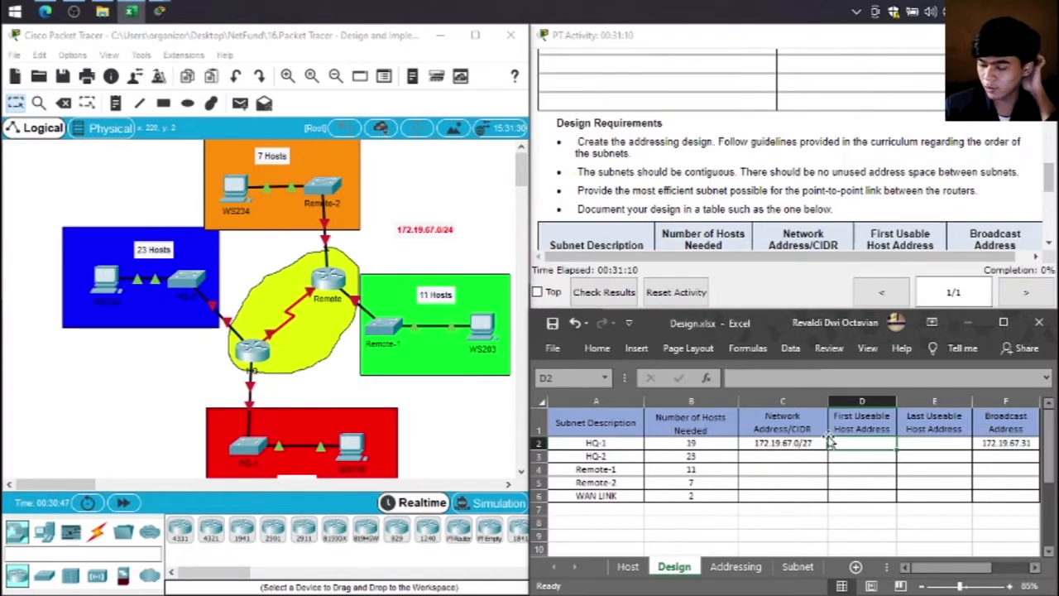
{"action": "left_click", "coordinate": [786, 445]}
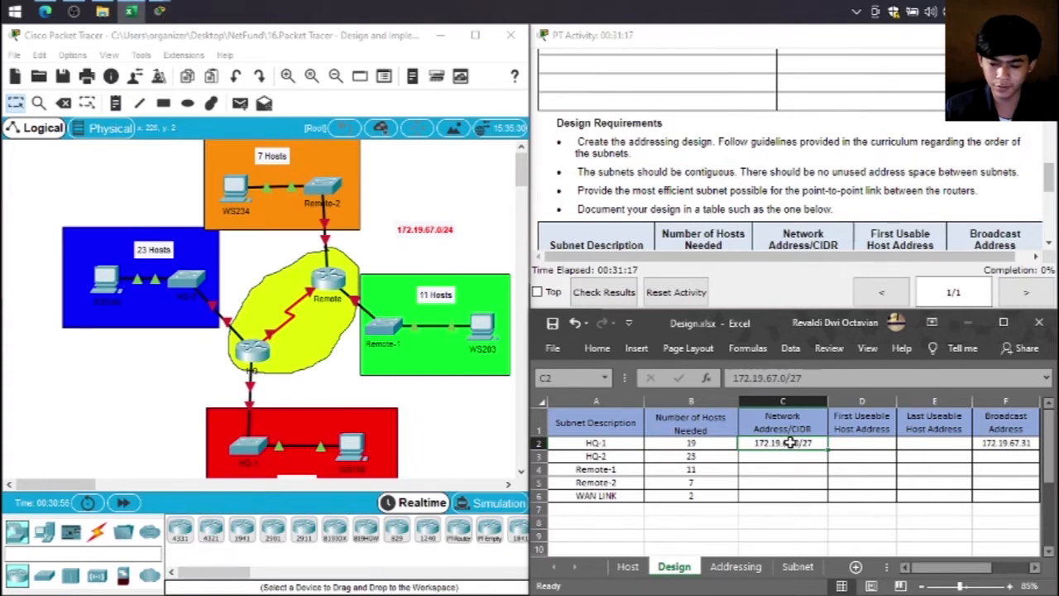
{"action": "left_click", "coordinate": [934, 444]}
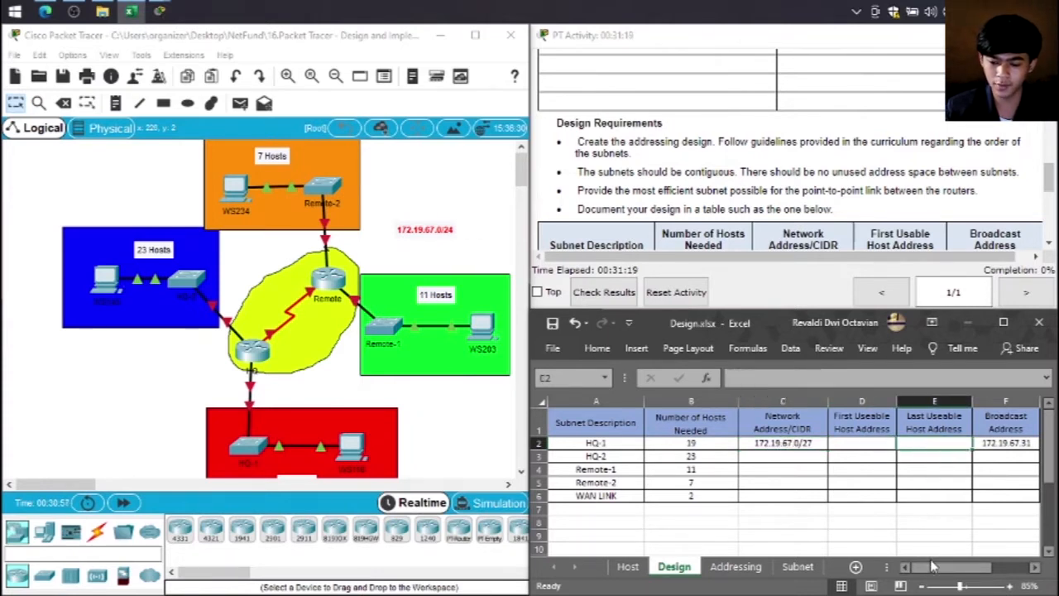
{"action": "left_click_drag", "start_coordinate": [933, 565], "coordinate": [945, 566]}
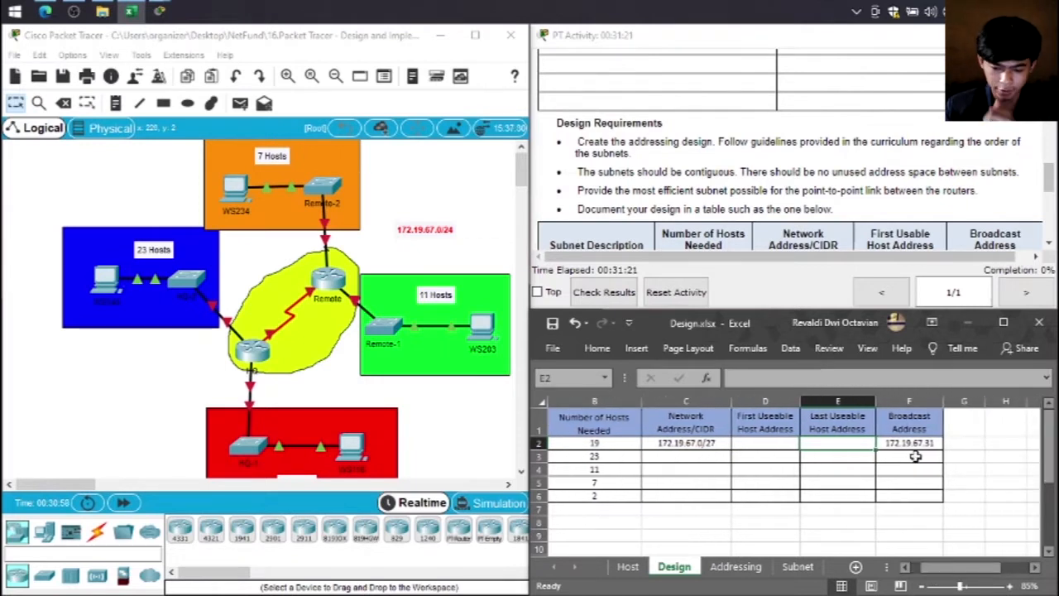
{"action": "left_click", "coordinate": [757, 445]}
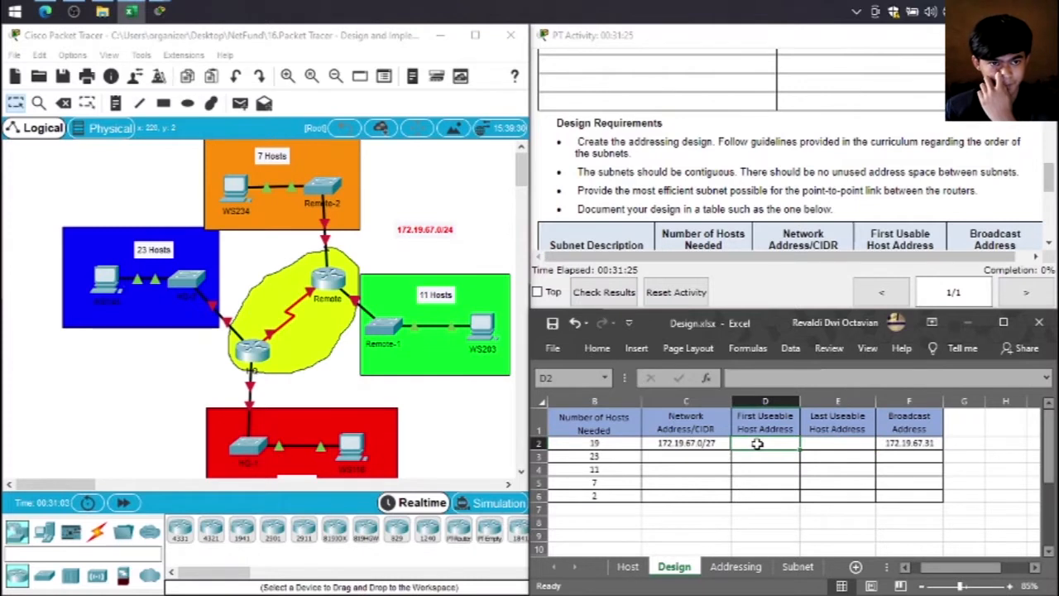
{"action": "type", "text": "1"}
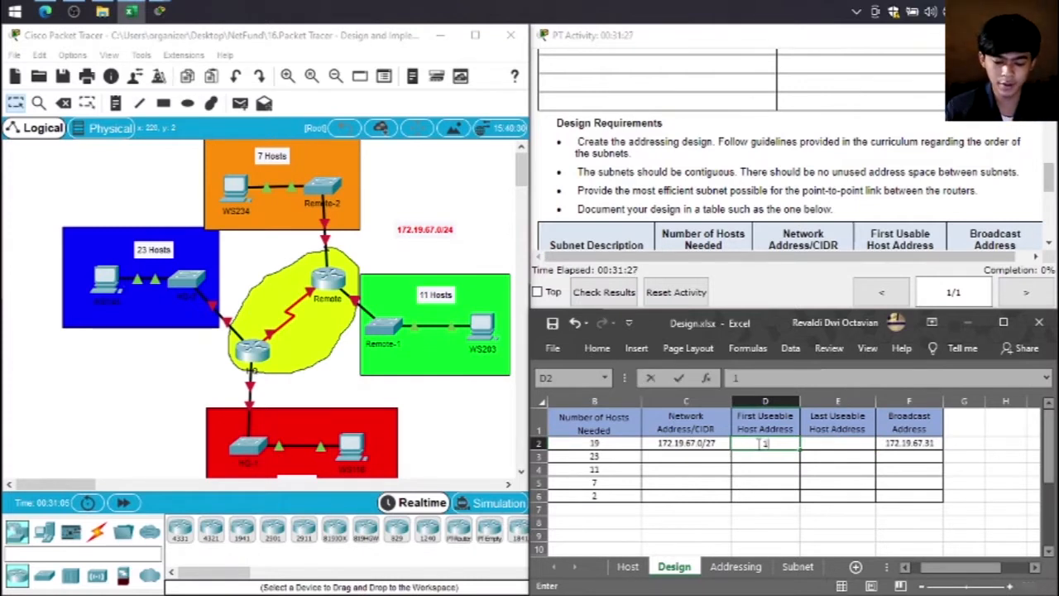
{"action": "type", "text": "72.1"}
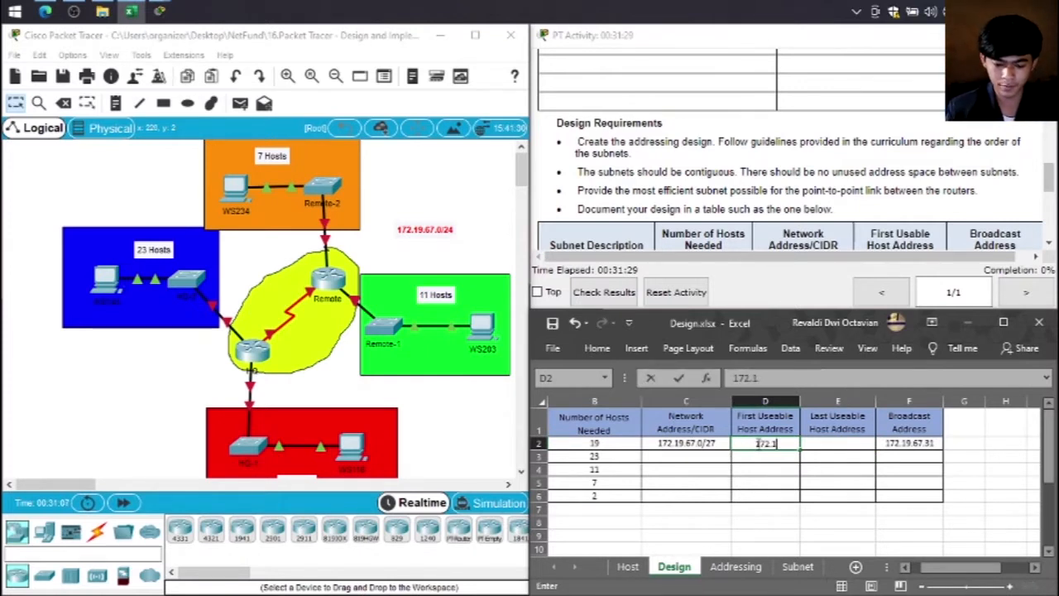
{"action": "type", "text": "9.67"}
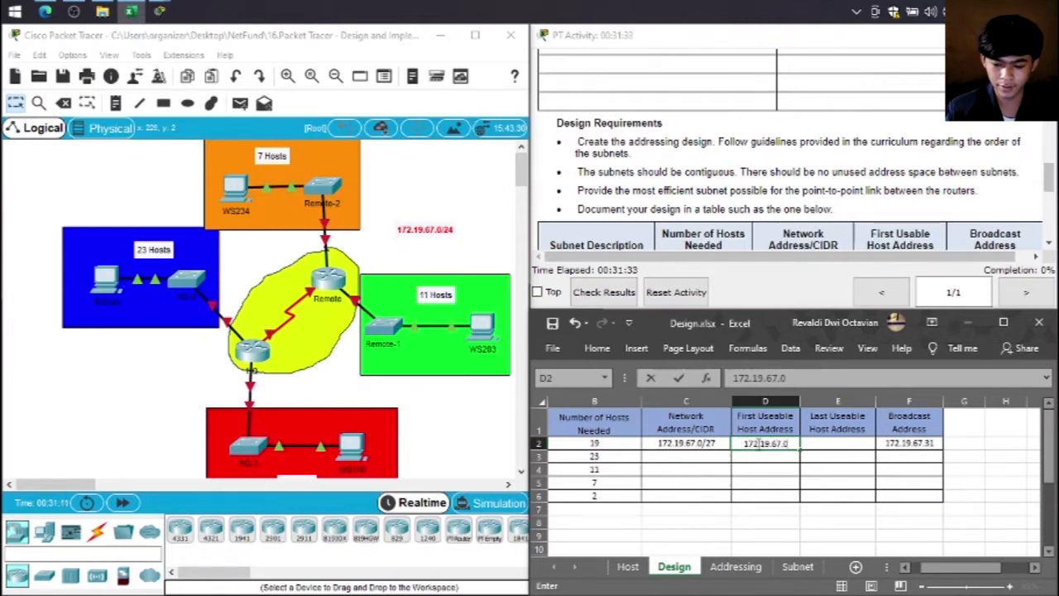
{"action": "type", "text": ".1"}
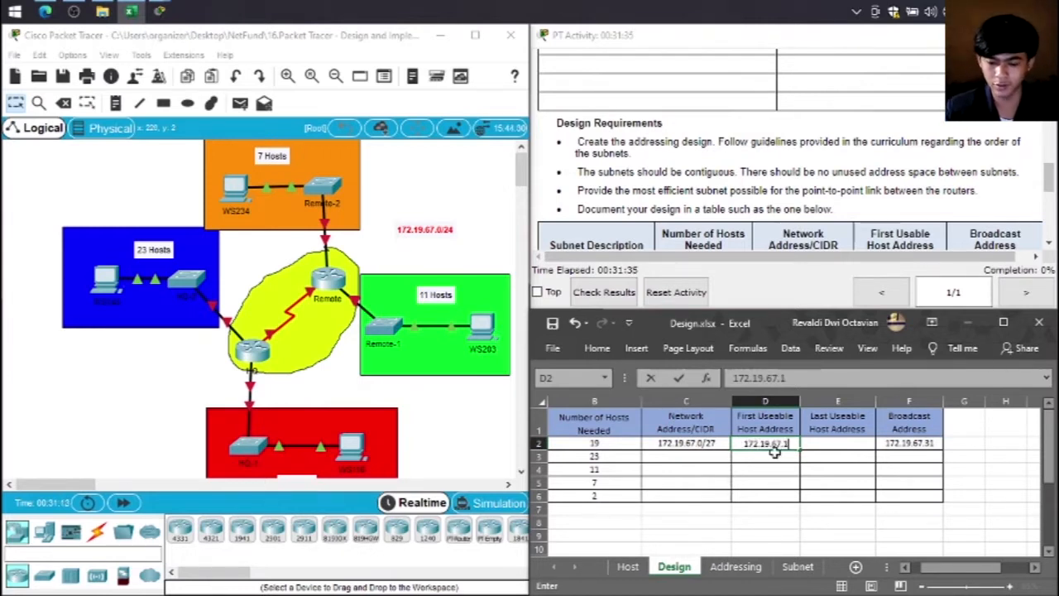
Step: Copy HQ-1's broadcast address into its Last Useable Host Address cell and change it to 172.19.67.30
{"action": "left_click", "coordinate": [826, 449]}
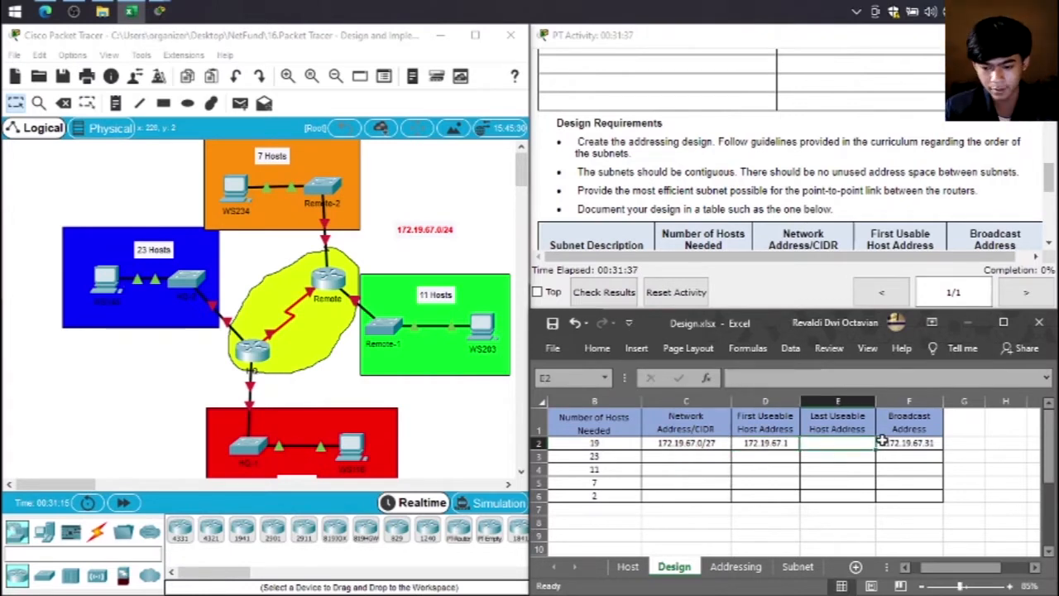
{"action": "left_click", "coordinate": [887, 445]}
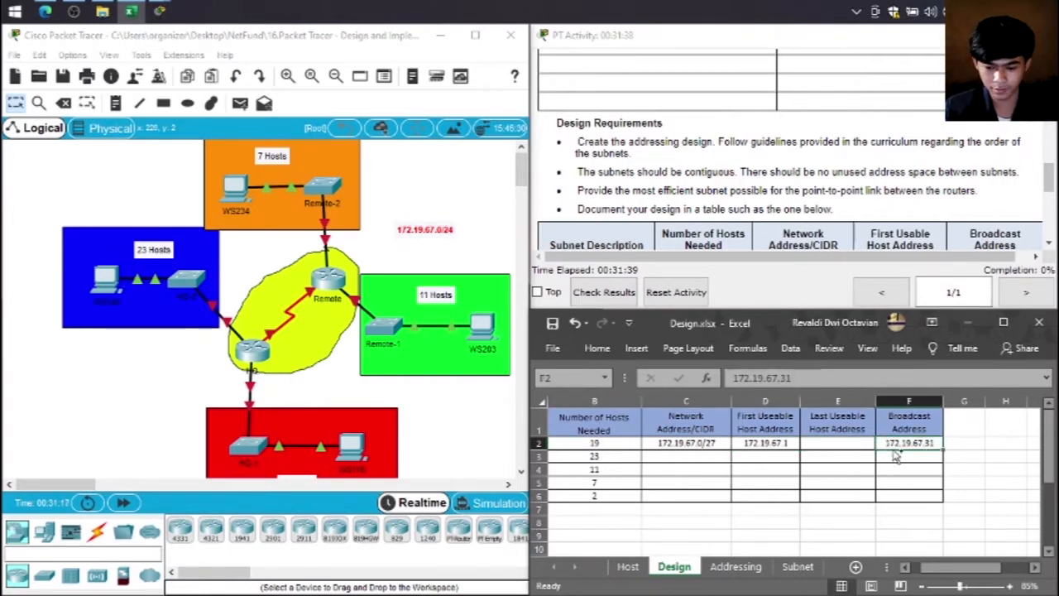
{"action": "key", "text": "ctrl+c"}
{"action": "left_click", "coordinate": [865, 444]}
{"action": "key", "text": "ctrl+v"}
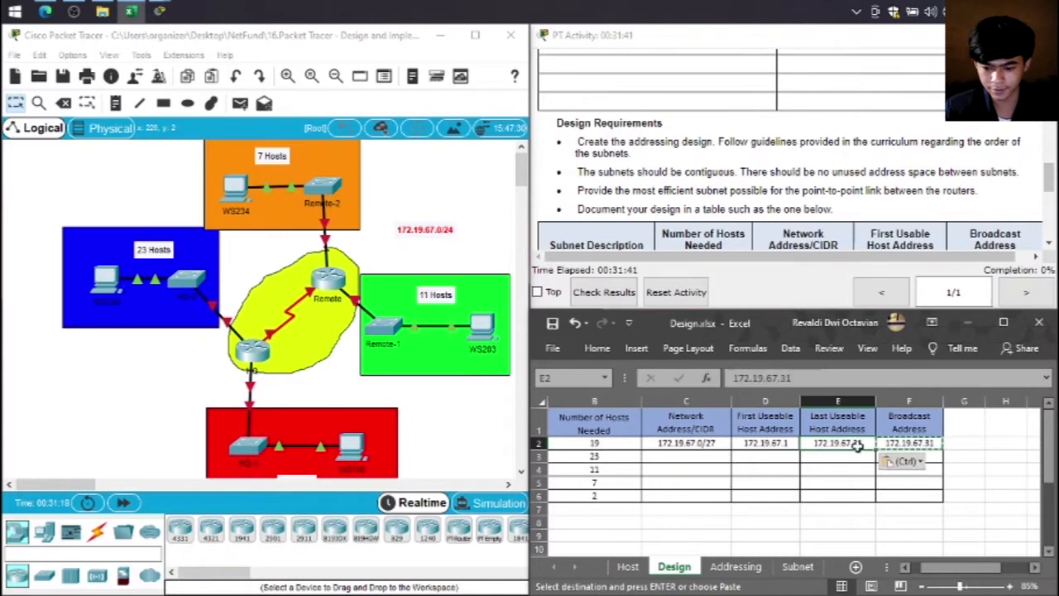
{"action": "key", "text": "F2"}
{"action": "key", "text": "BackSpace"}
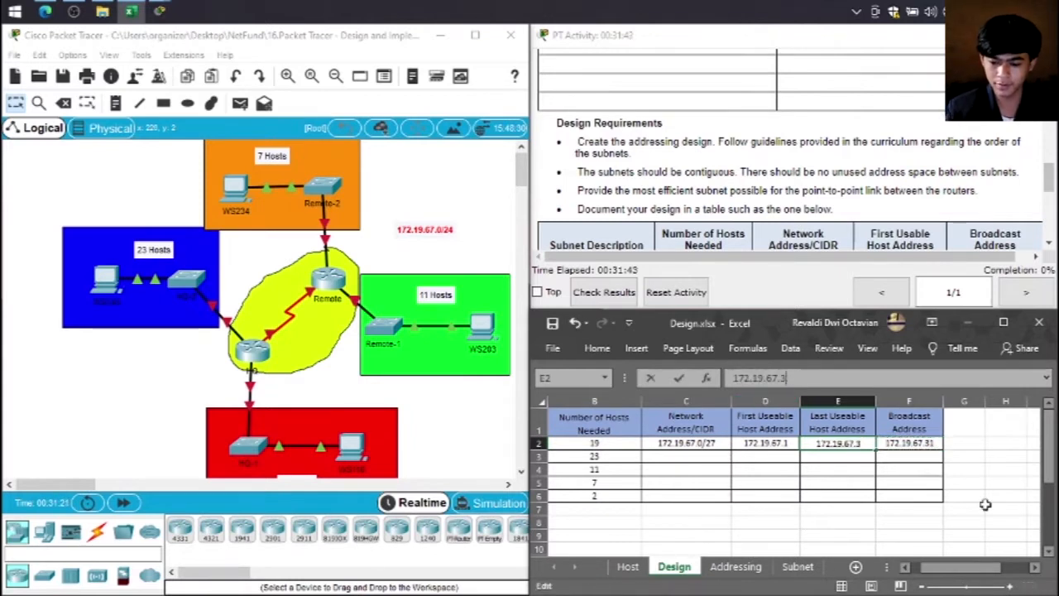
{"action": "type", "text": "0"}
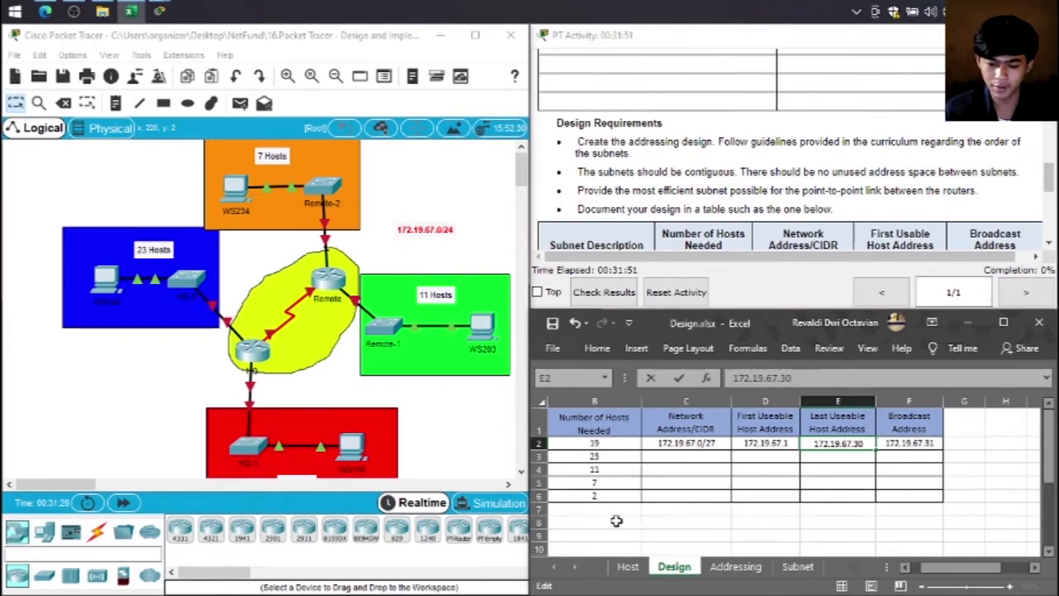
{"action": "left_click", "coordinate": [654, 456]}
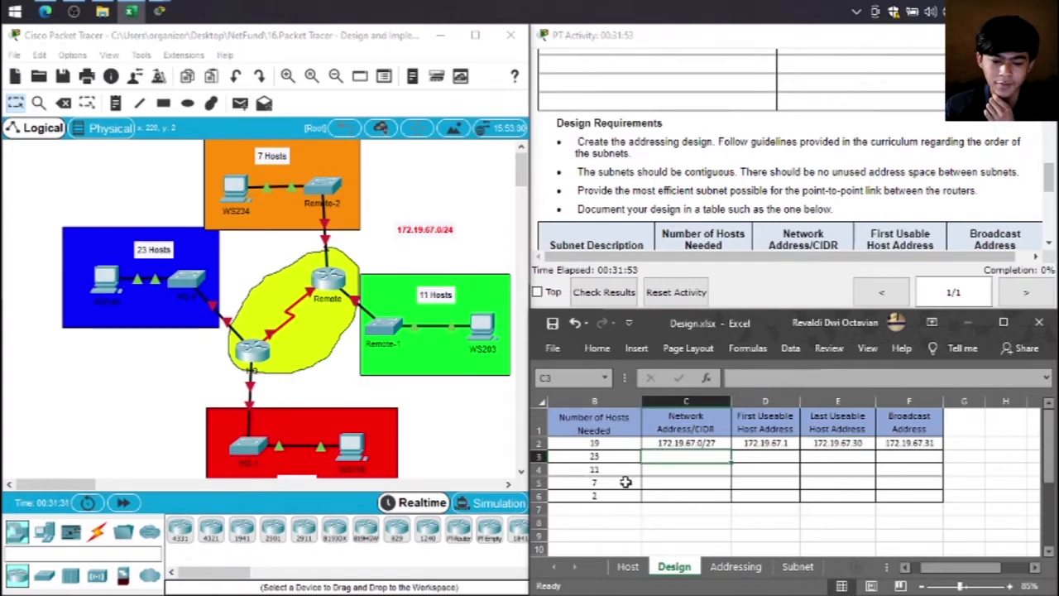
Step: Compare the HQ-2 row of the Design sheet with the 23-host LAN in the Packet Tracer topology
{"action": "left_click_drag", "start_coordinate": [932, 569], "coordinate": [877, 571]}
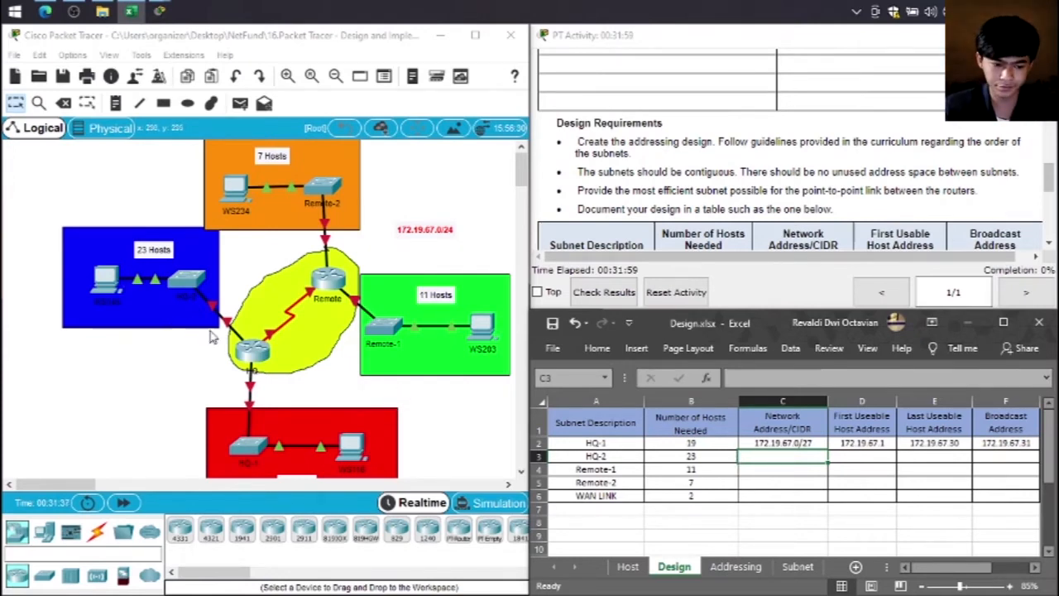
{"action": "left_click", "coordinate": [141, 249]}
{"action": "left_click", "coordinate": [133, 296]}
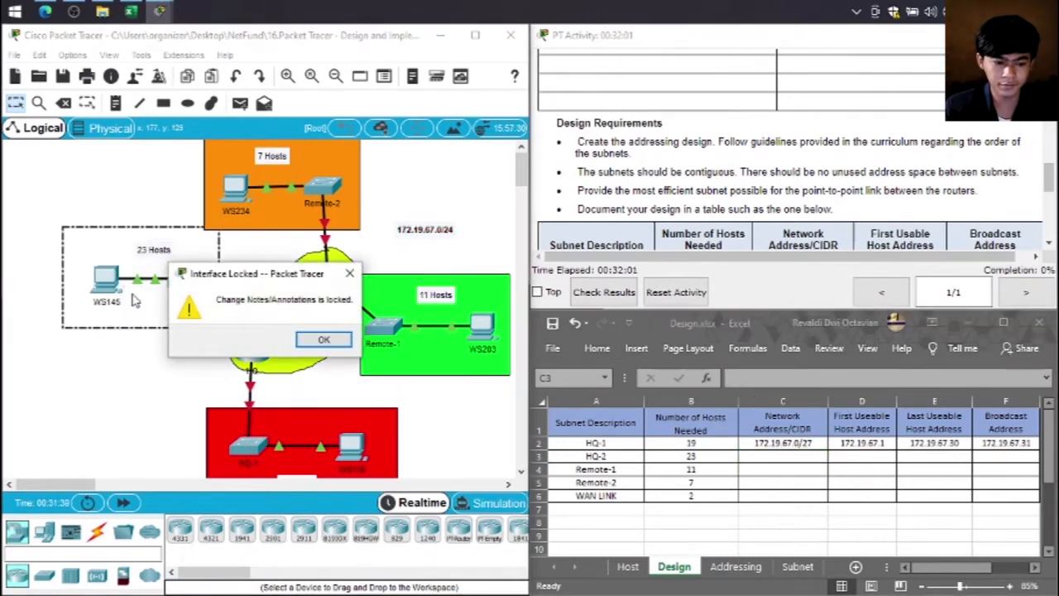
{"action": "left_click", "coordinate": [348, 272]}
{"action": "left_click", "coordinate": [148, 346]}
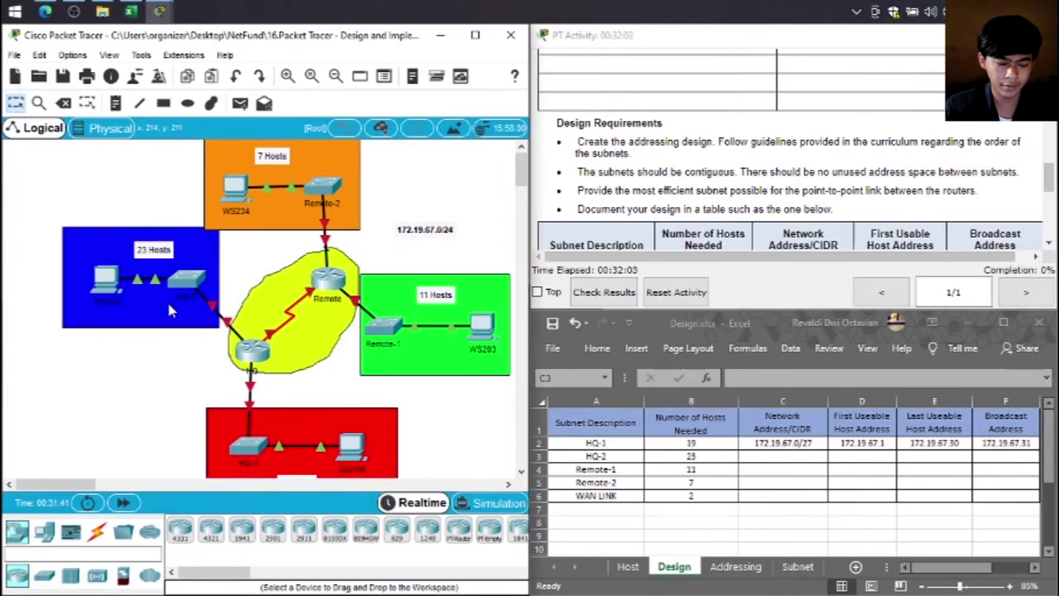
Step: Enter 172.19.67.32 as HQ-2's network address on the Design sheet and check it against HQ-1's broadcast address
{"action": "left_click", "coordinate": [801, 460]}
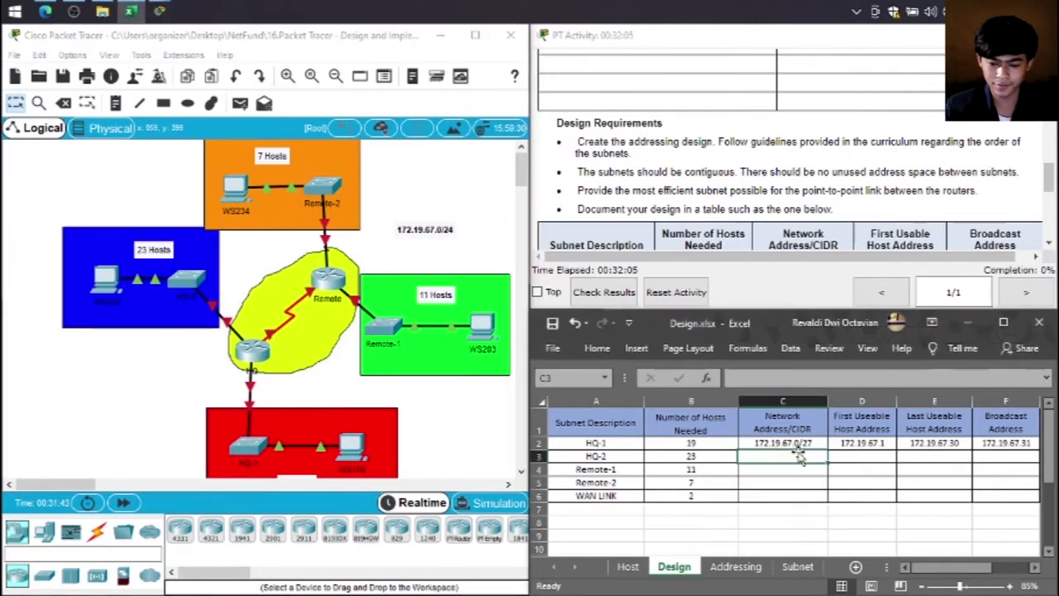
{"action": "mouse_move", "coordinate": [920, 569]}
{"action": "left_mouse_down"}
{"action": "mouse_move", "coordinate": [935, 570]}
{"action": "mouse_move", "coordinate": [921, 570]}
{"action": "left_mouse_up"}
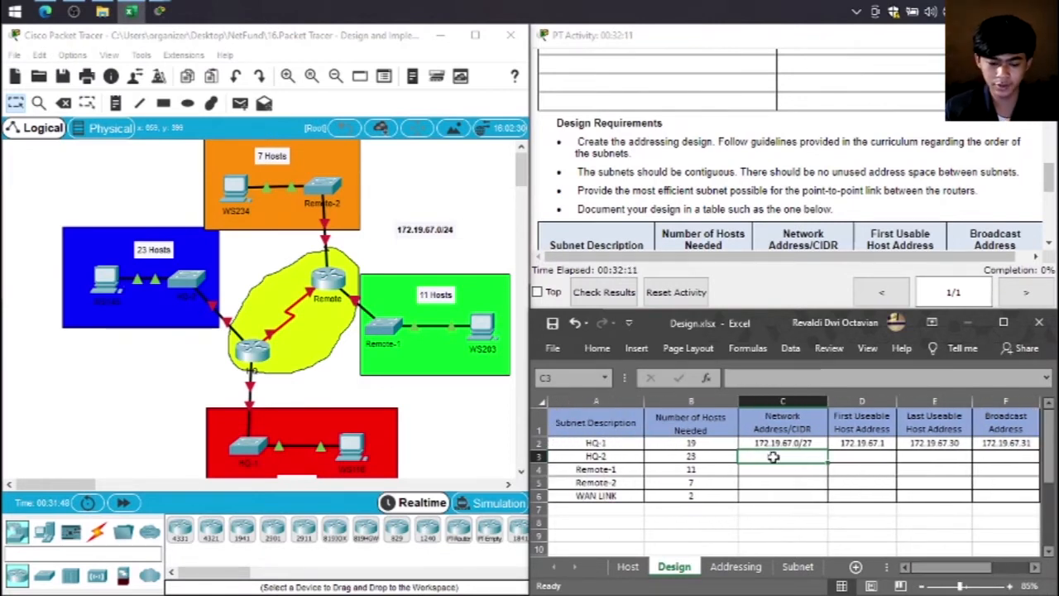
{"action": "type", "text": "172."}
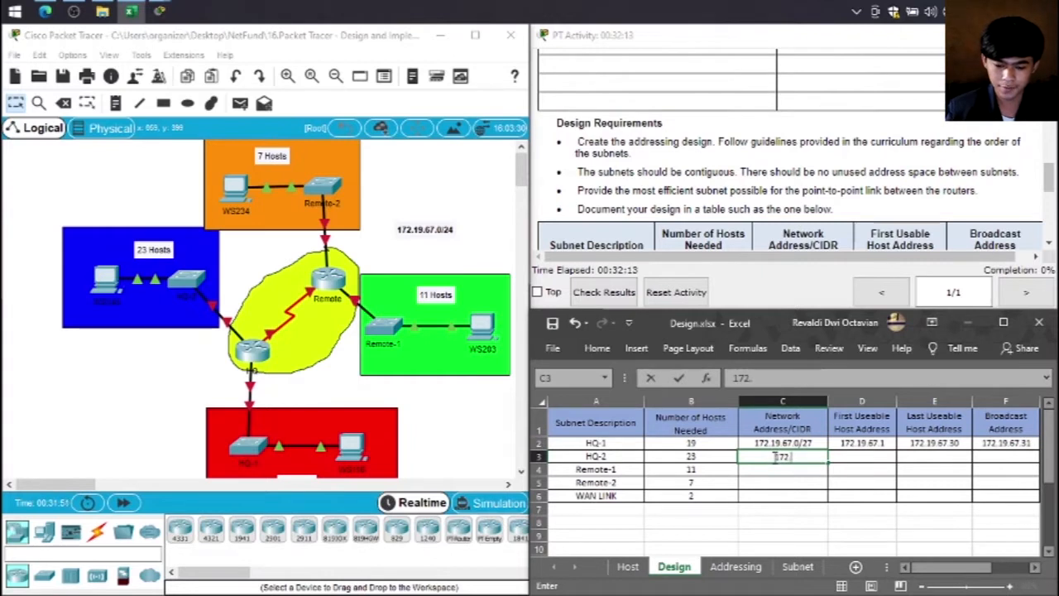
{"action": "type", "text": "19.6"}
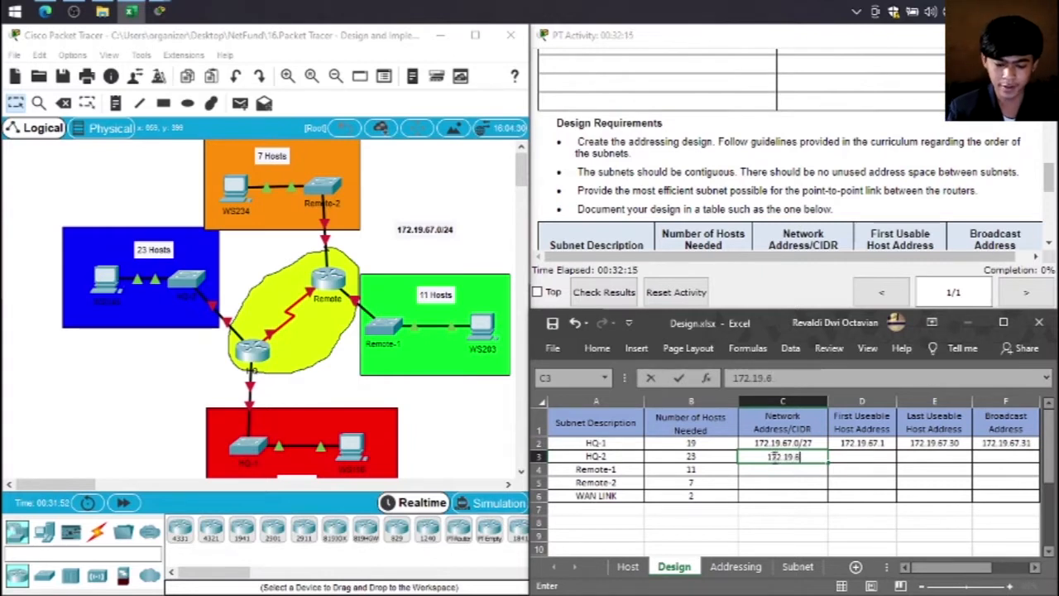
{"action": "type", "text": "7.32"}
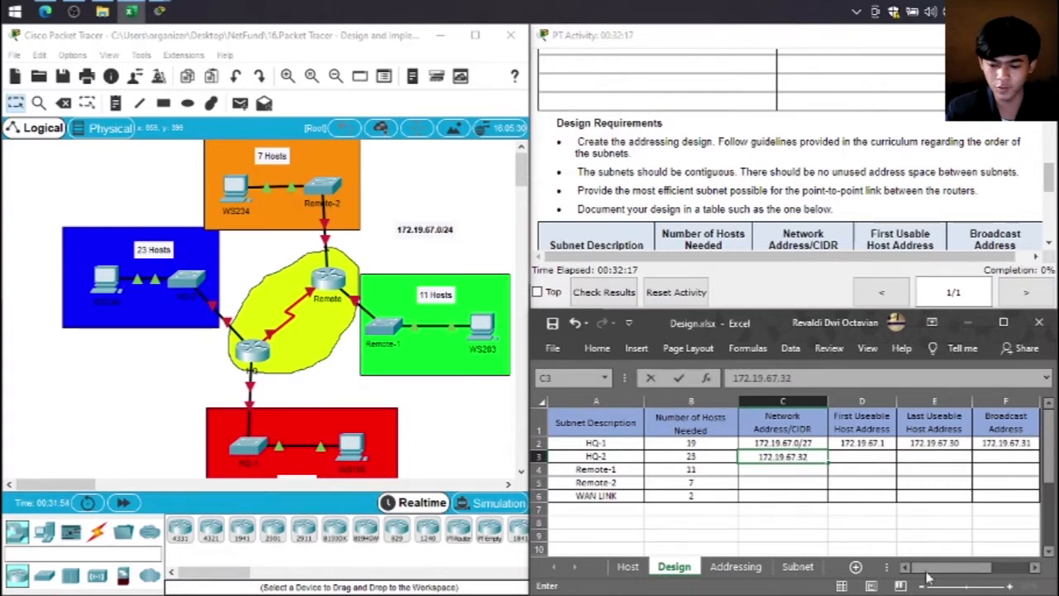
{"action": "left_click_drag", "start_coordinate": [927, 568], "coordinate": [942, 568]}
{"action": "left_click", "coordinate": [918, 444]}
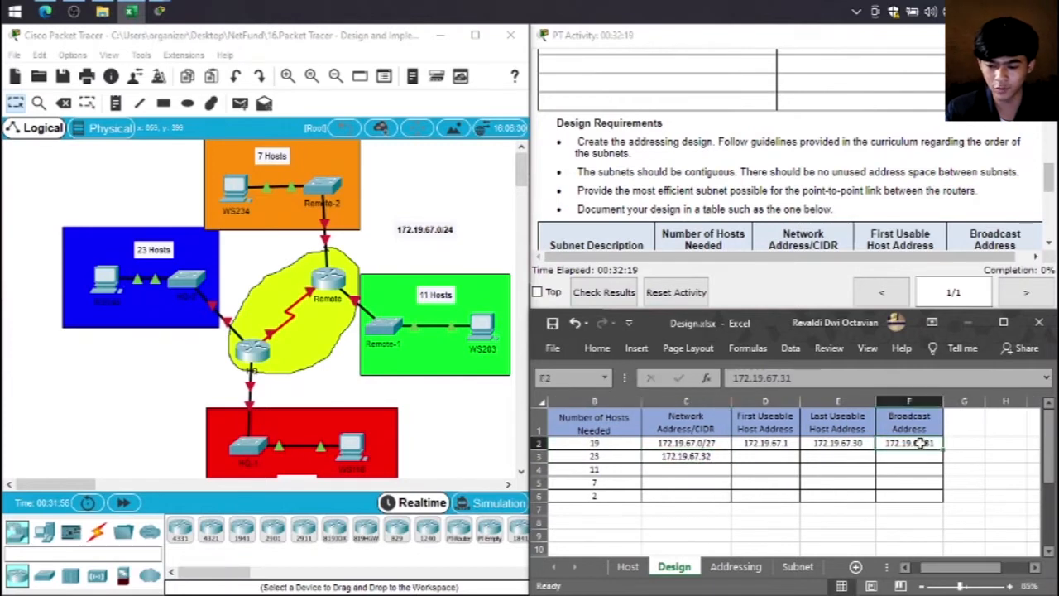
{"action": "left_click", "coordinate": [691, 460]}
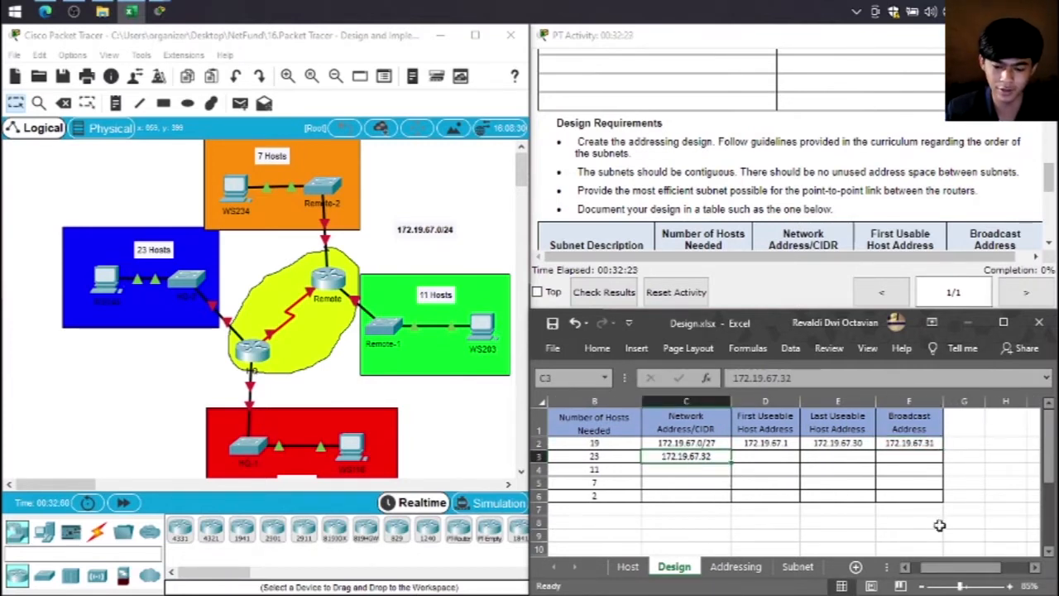
Step: Look up HQ-2's prefix on the Host sheet and append /27 to its network address on the Design sheet
{"action": "left_click_drag", "start_coordinate": [956, 570], "coordinate": [898, 548]}
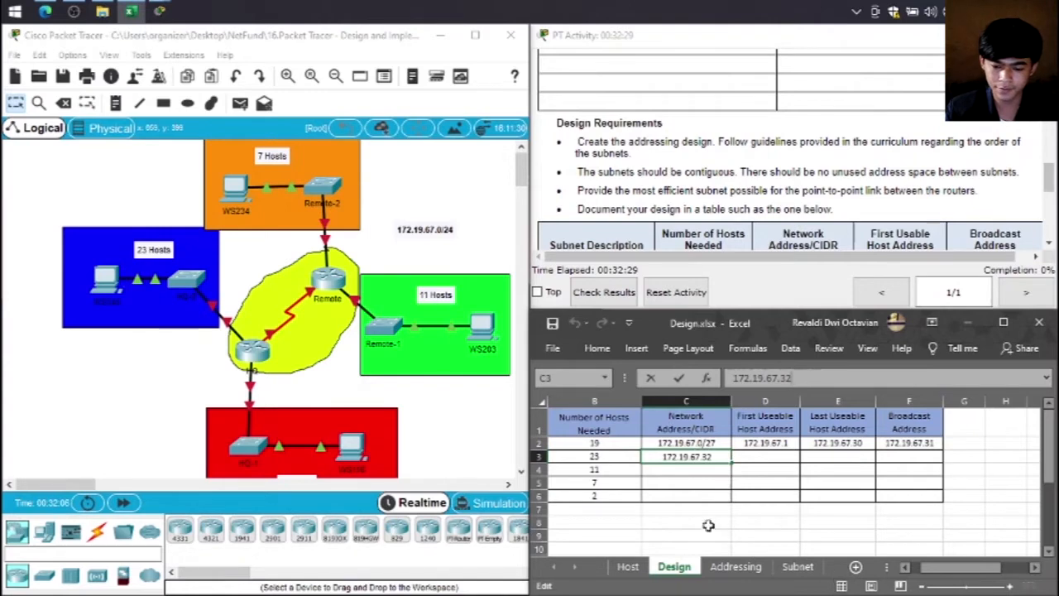
{"action": "left_click", "coordinate": [630, 568]}
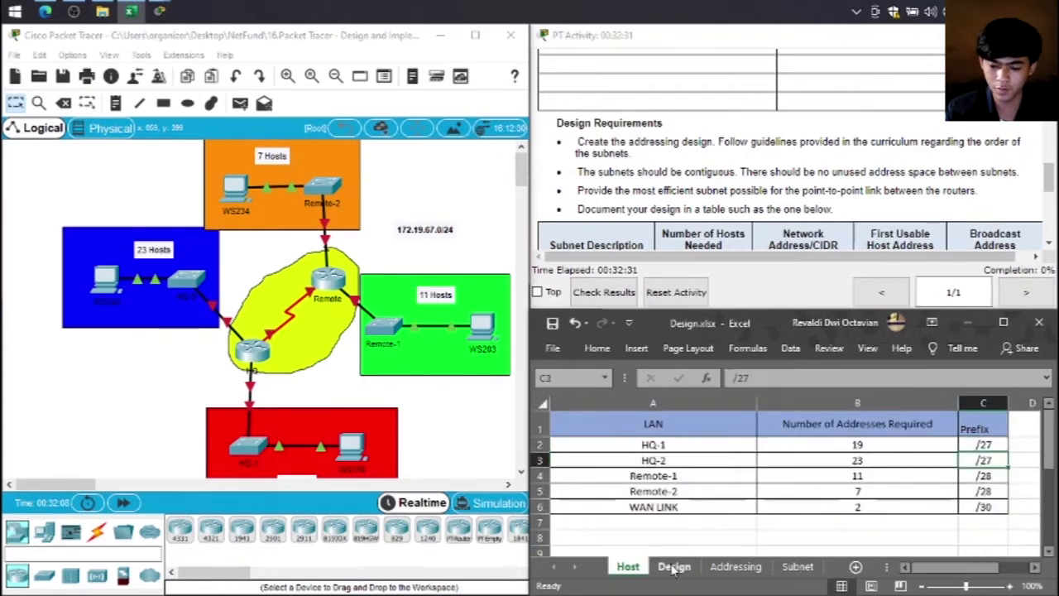
{"action": "left_click", "coordinate": [674, 567]}
{"action": "left_click", "coordinate": [822, 378]}
{"action": "type", "text": "/27"}
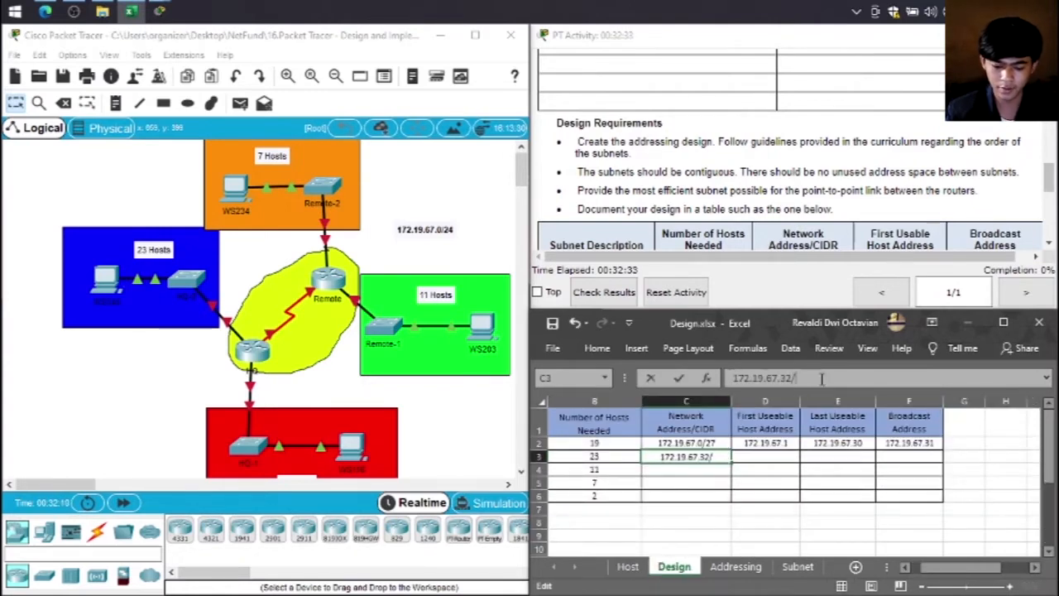
{"action": "left_click", "coordinate": [896, 457]}
Step: Check the /27 row's hosts per subnet on the Subnet sheet and HQ-2's requirements on the Host sheet, returning to the Design sheet
{"action": "left_click", "coordinate": [798, 567]}
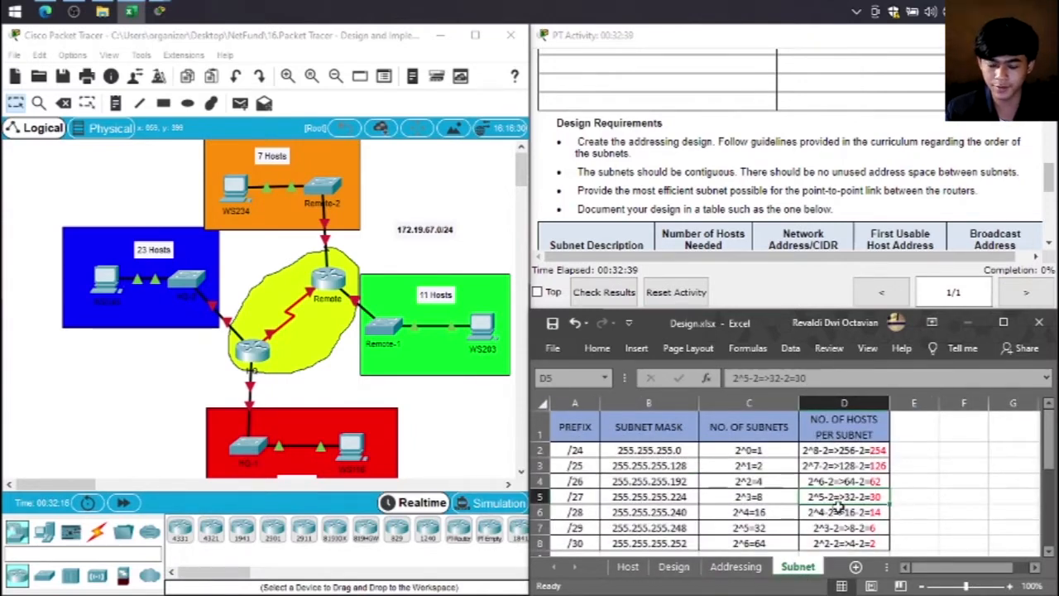
{"action": "left_click", "coordinate": [628, 566]}
{"action": "left_click", "coordinate": [673, 567]}
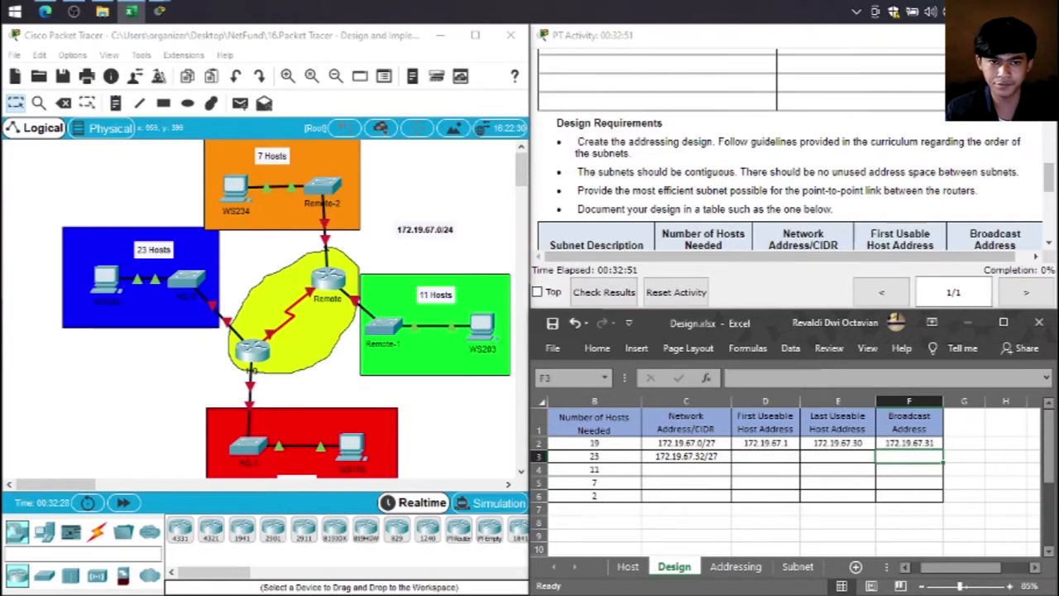
{"action": "left_click", "coordinate": [46, 11]}
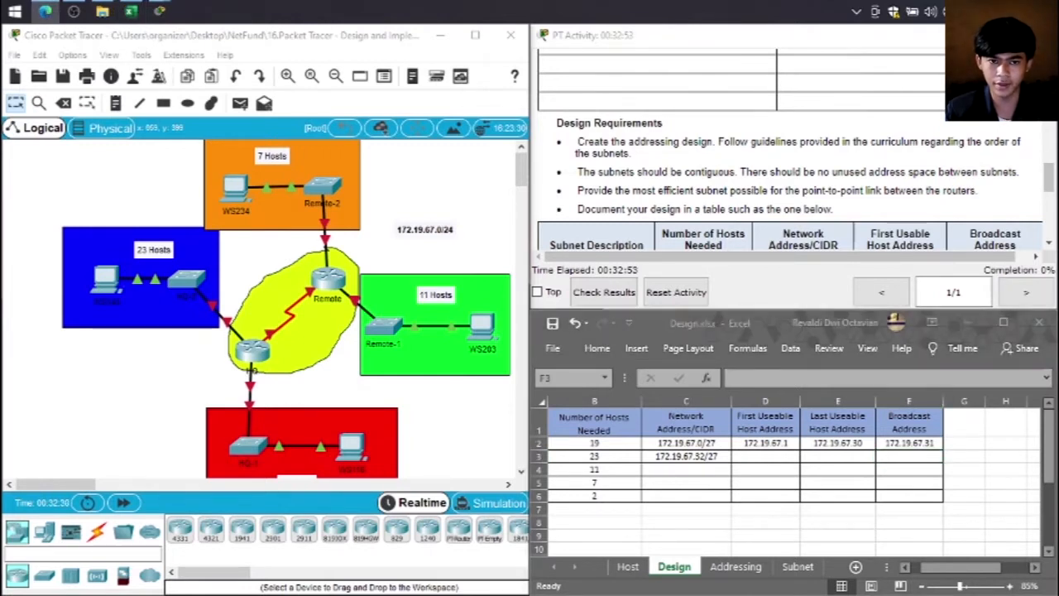
Step: Enter 172.19.67.63 as HQ-2's Broadcast Address on the Design sheet
{"action": "left_click", "coordinate": [910, 455]}
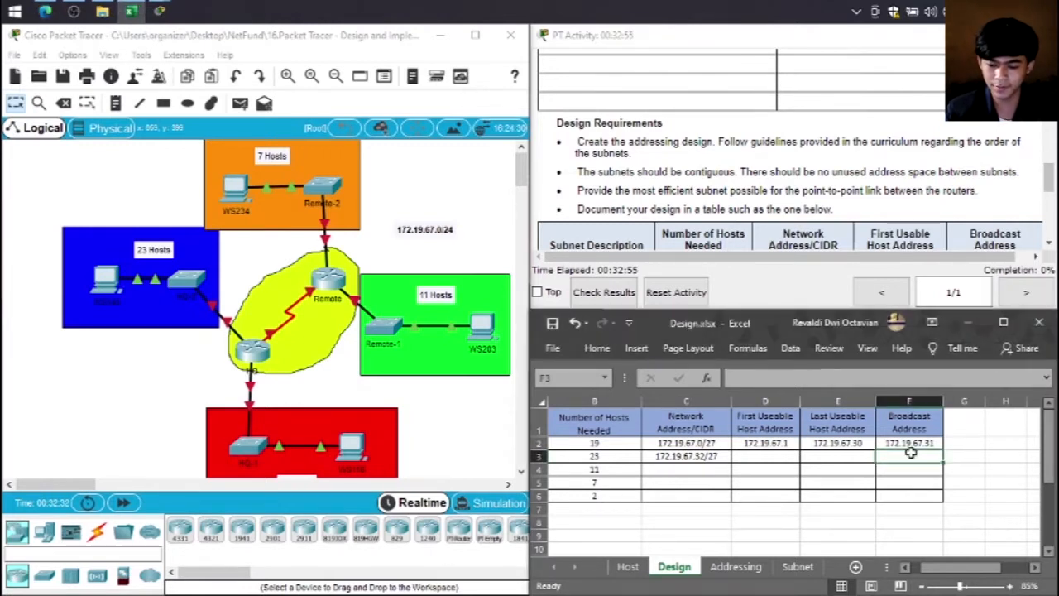
{"action": "type", "text": "172"}
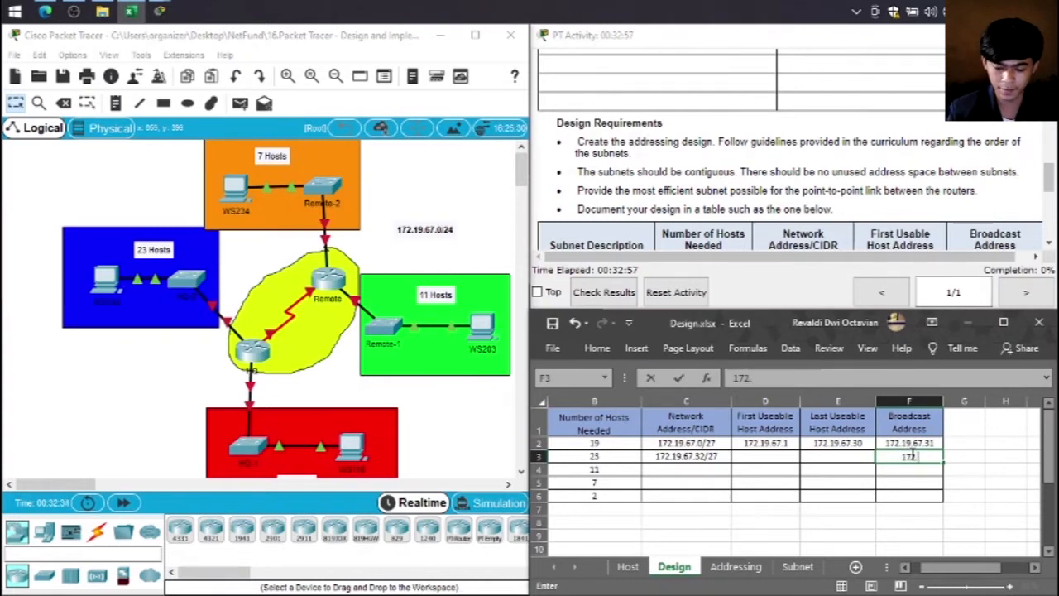
{"action": "type", "text": ".19."}
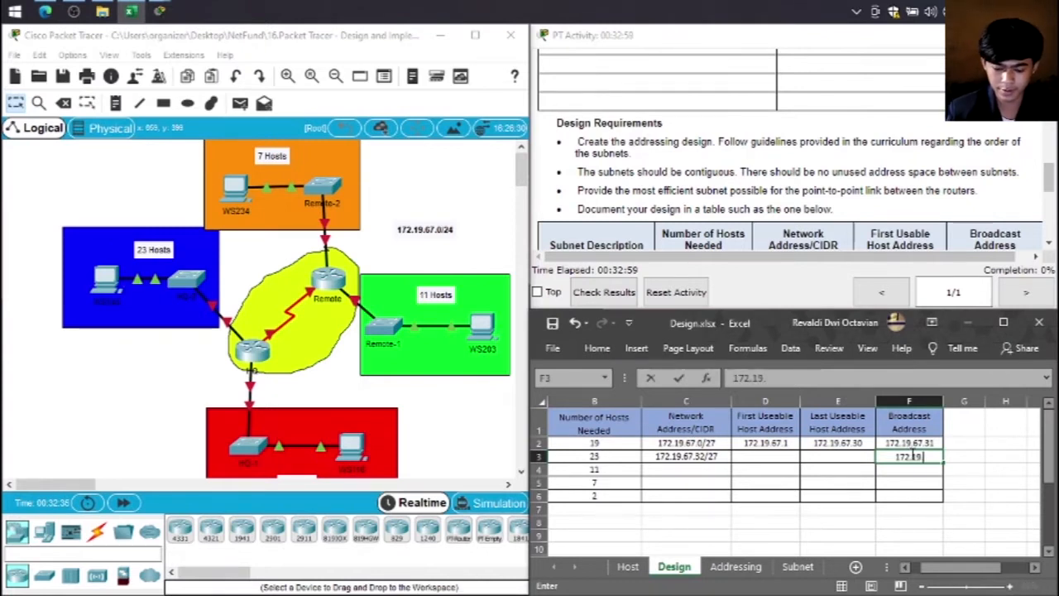
{"action": "type", "text": "67."}
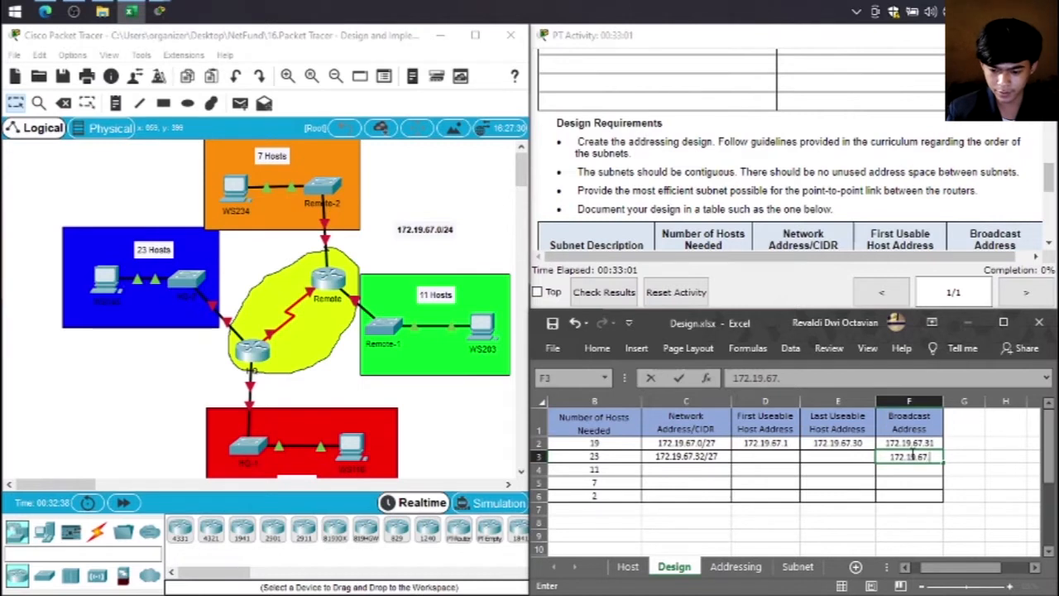
{"action": "type", "text": "64"}
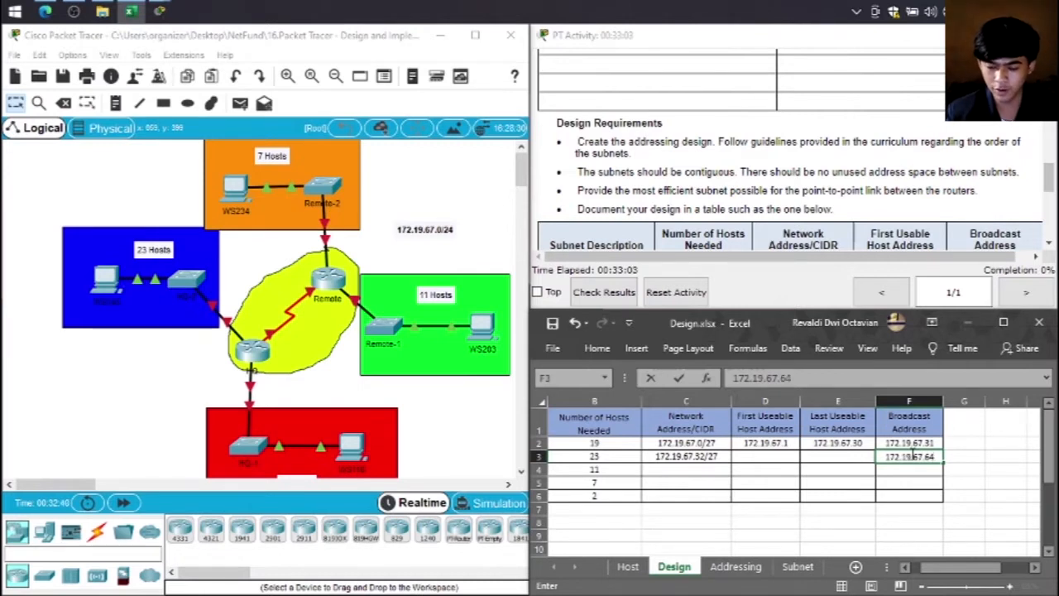
{"action": "key", "text": "BackSpace"}
{"action": "type", "text": "3"}
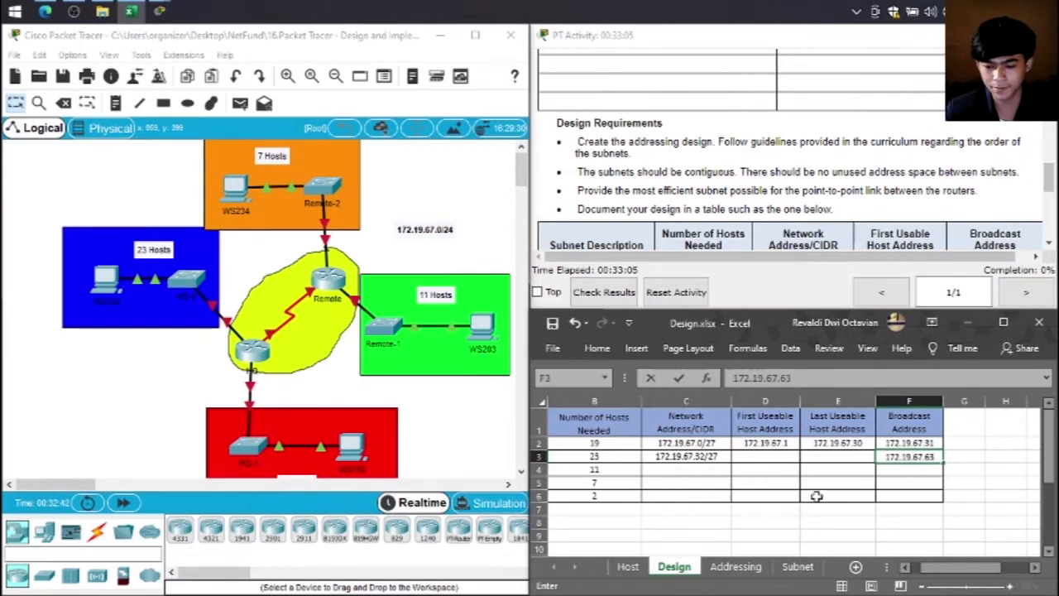
Step: Enter 172.19.67.33 as HQ-2's First Useable Host Address on the Design sheet
{"action": "left_click", "coordinate": [778, 460]}
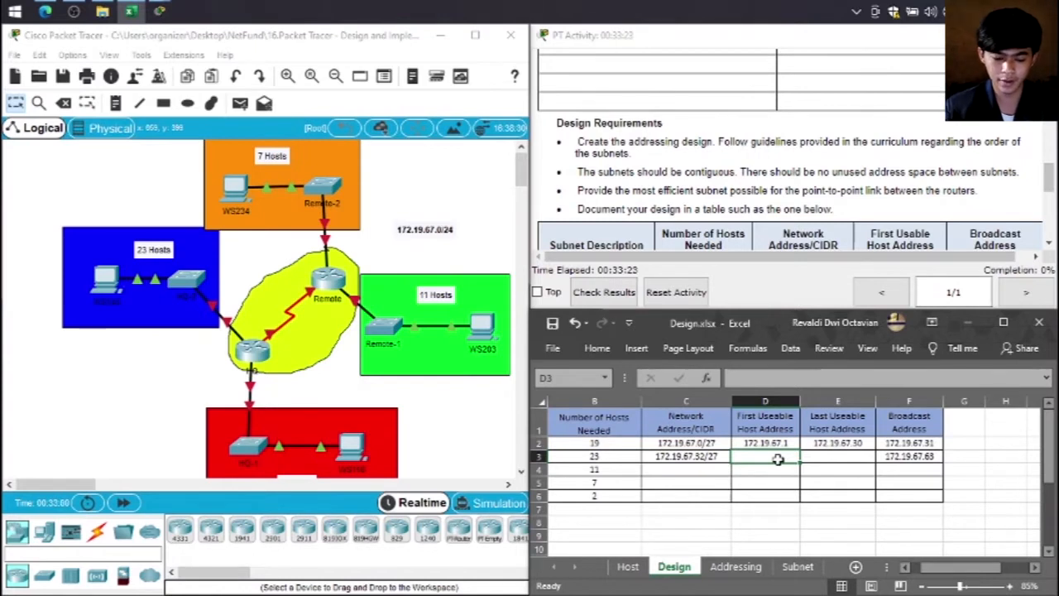
{"action": "type", "text": "172.1"}
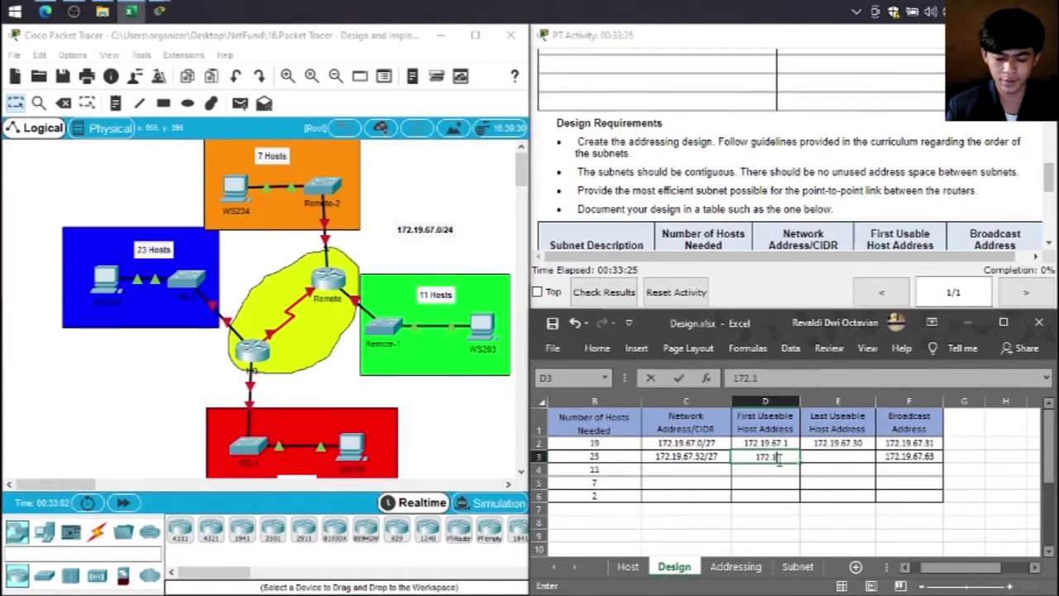
{"action": "type", "text": "9.67"}
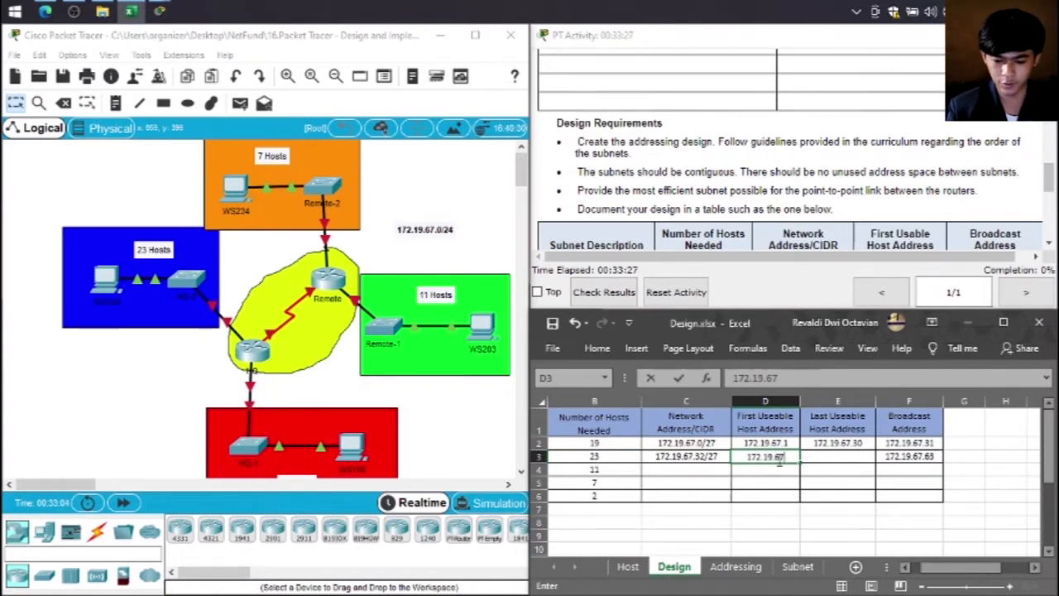
{"action": "type", "text": "."}
{"action": "key", "text": "BackSpace"}
{"action": "key", "text": "BackSpace"}
{"action": "key", "text": "BackSpace"}
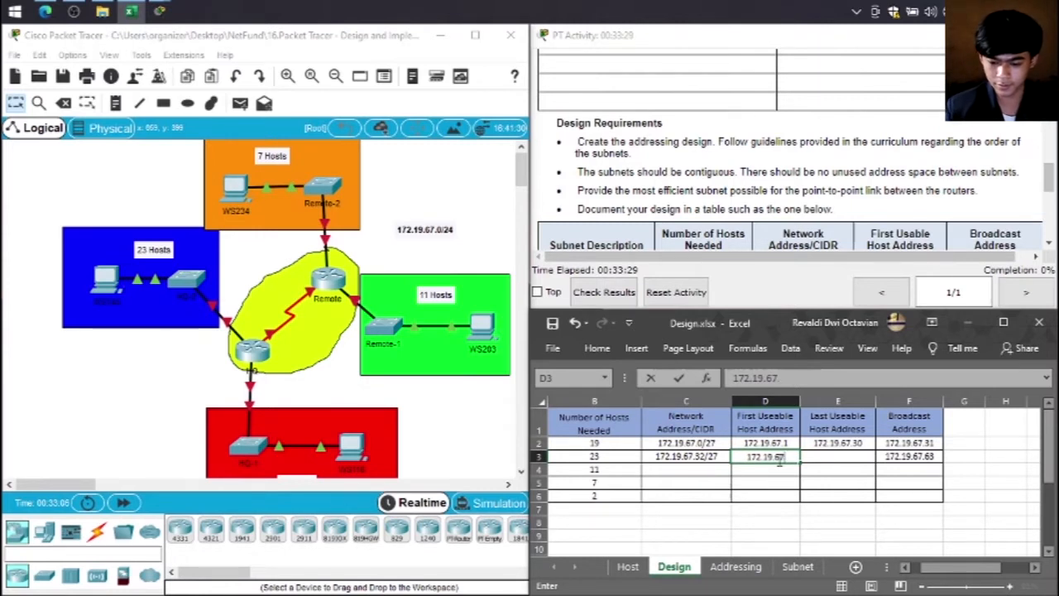
{"action": "type", "text": "7"}
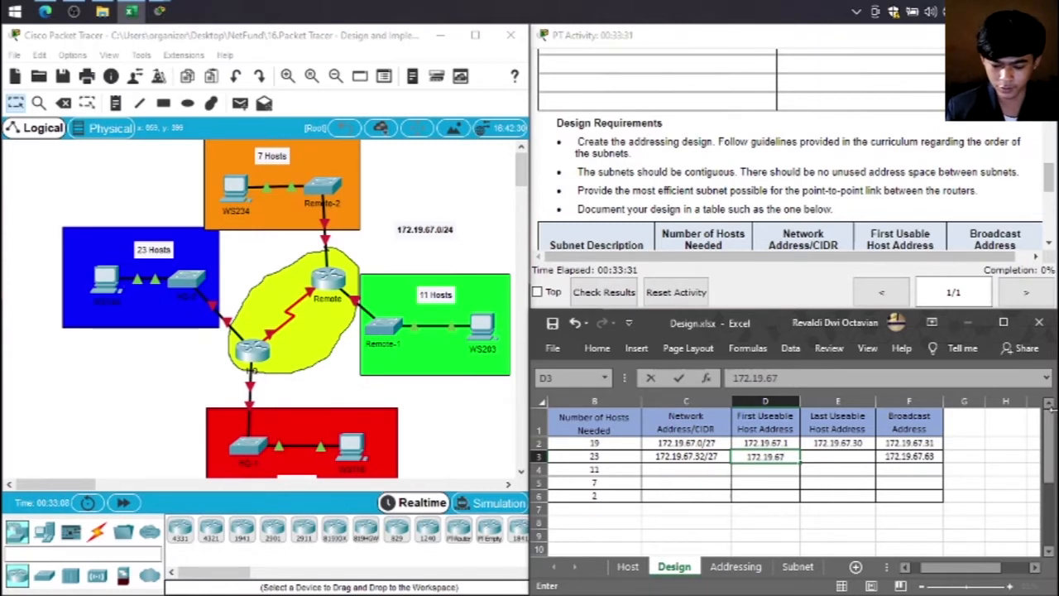
{"action": "type", "text": ".33"}
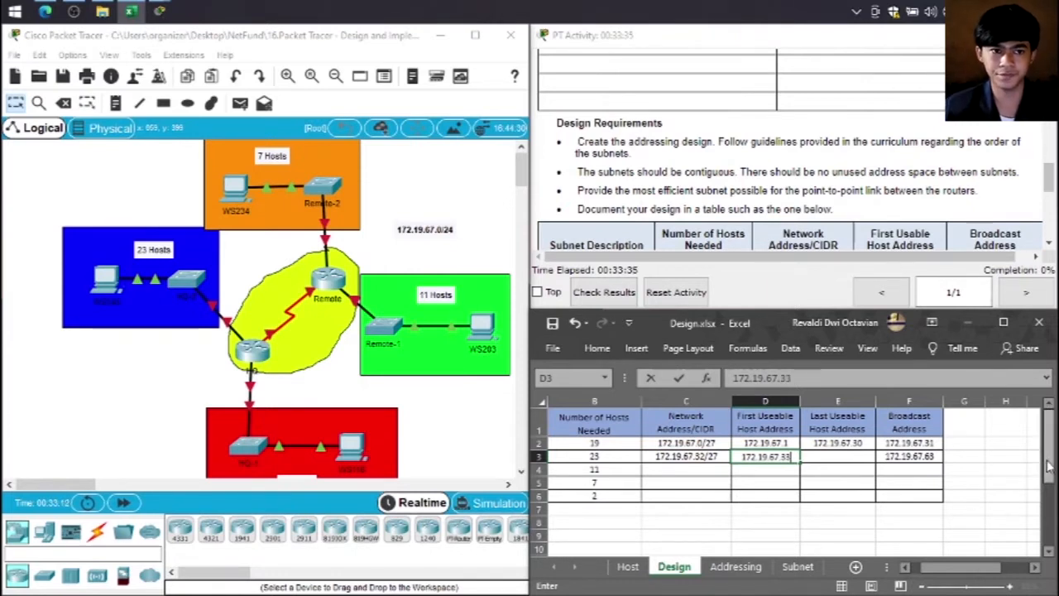
{"action": "left_click", "coordinate": [902, 456]}
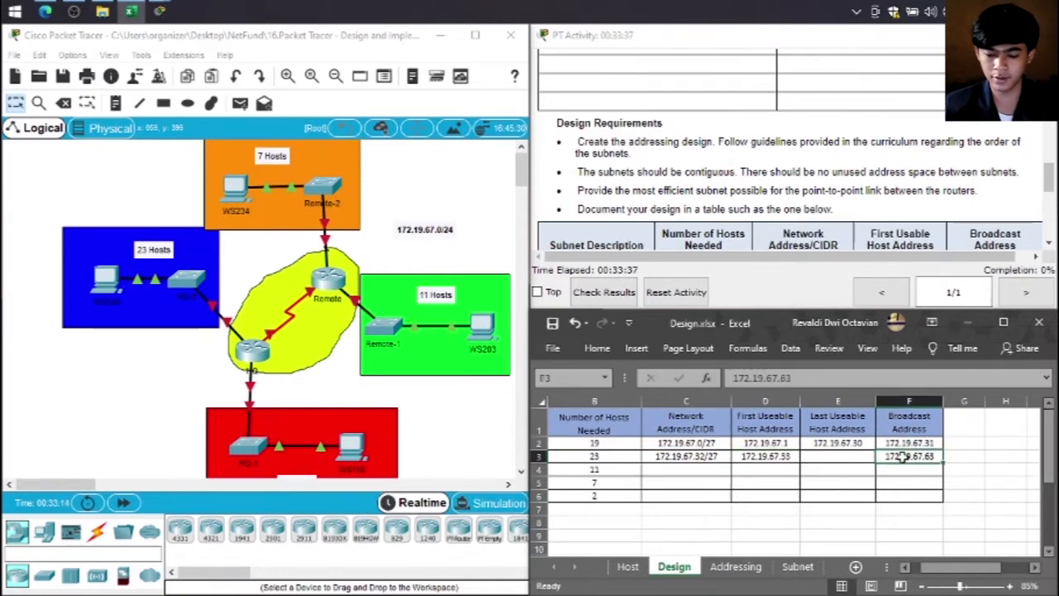
Step: Enter 172.19.67.62 as HQ-2's Last Useable Host Address on the Design sheet
{"action": "key", "text": "ctrl+c"}
{"action": "left_click", "coordinate": [856, 456]}
{"action": "key", "text": "ctrl+v"}
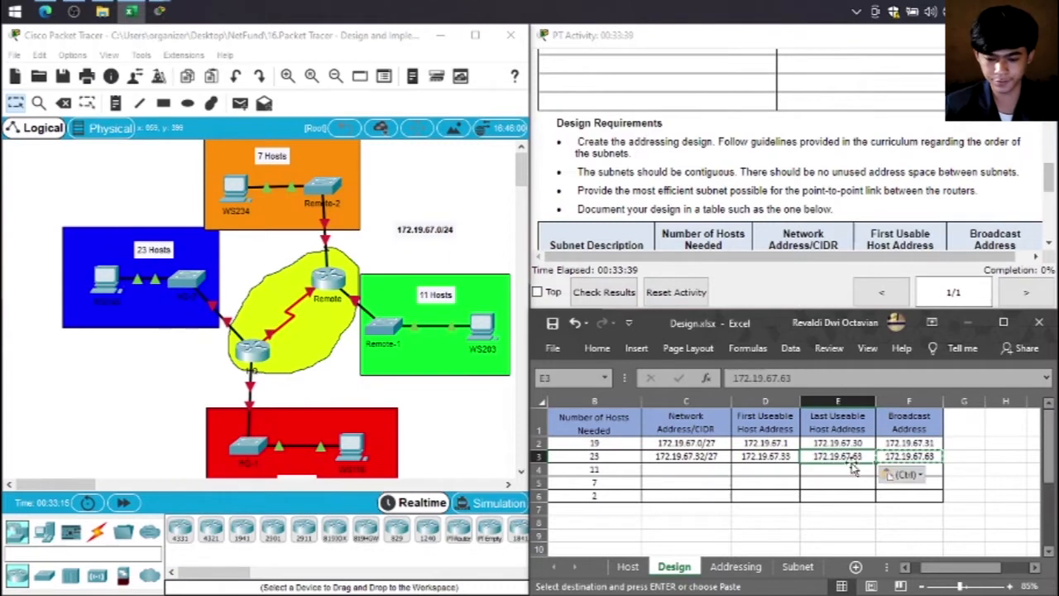
{"action": "left_click", "coordinate": [823, 380]}
{"action": "key", "text": "BackSpace"}
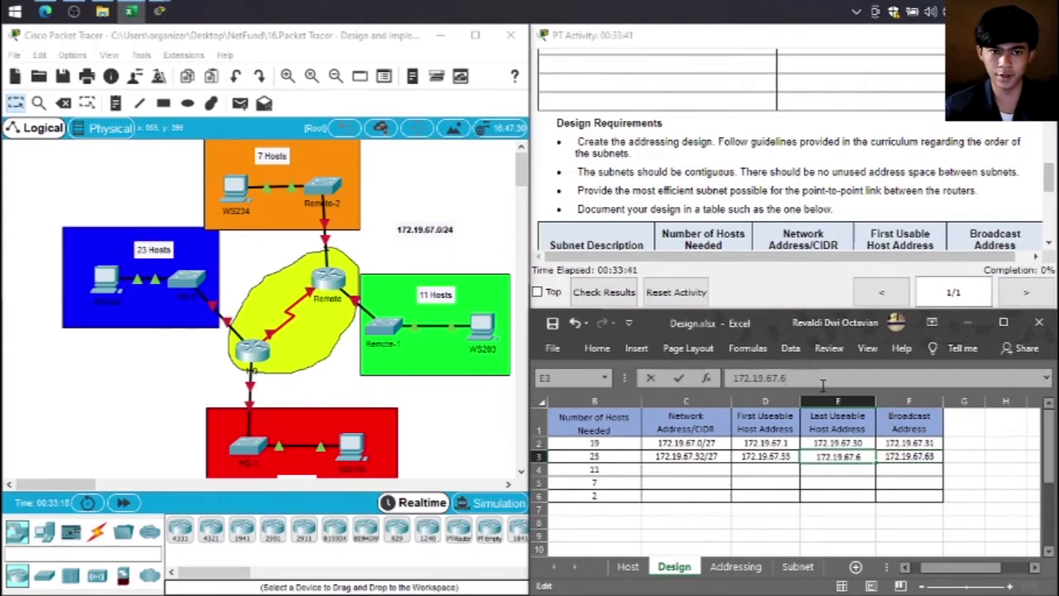
{"action": "type", "text": "2"}
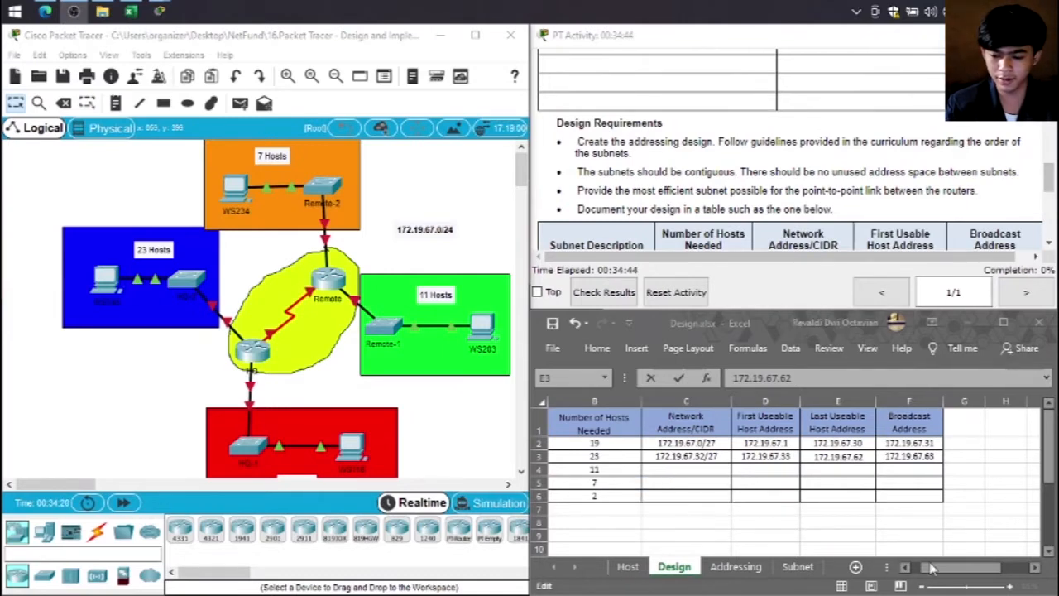
Step: Enter 172.19.67.64 as Remote-1's network address on the Design sheet, based on HQ-2's broadcast address
{"action": "left_click_drag", "start_coordinate": [931, 568], "coordinate": [917, 573]}
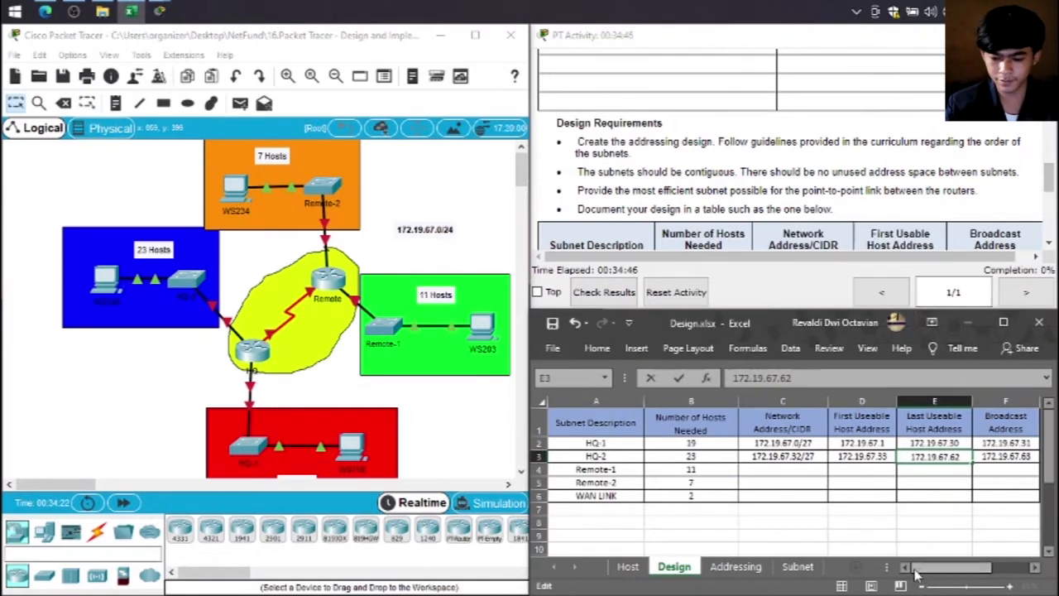
{"action": "left_click", "coordinate": [621, 470]}
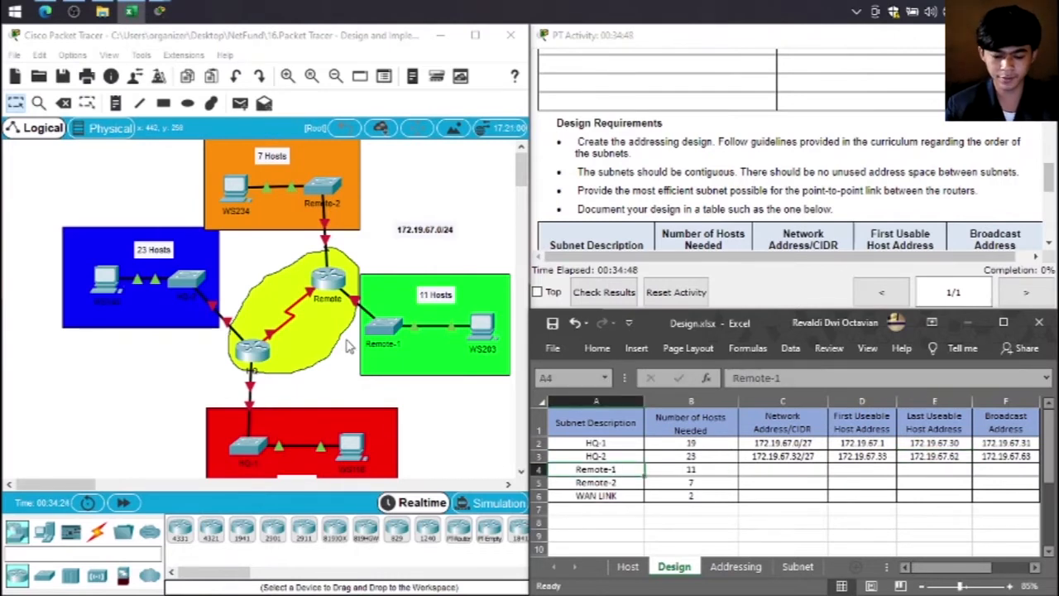
{"action": "left_click", "coordinate": [769, 469]}
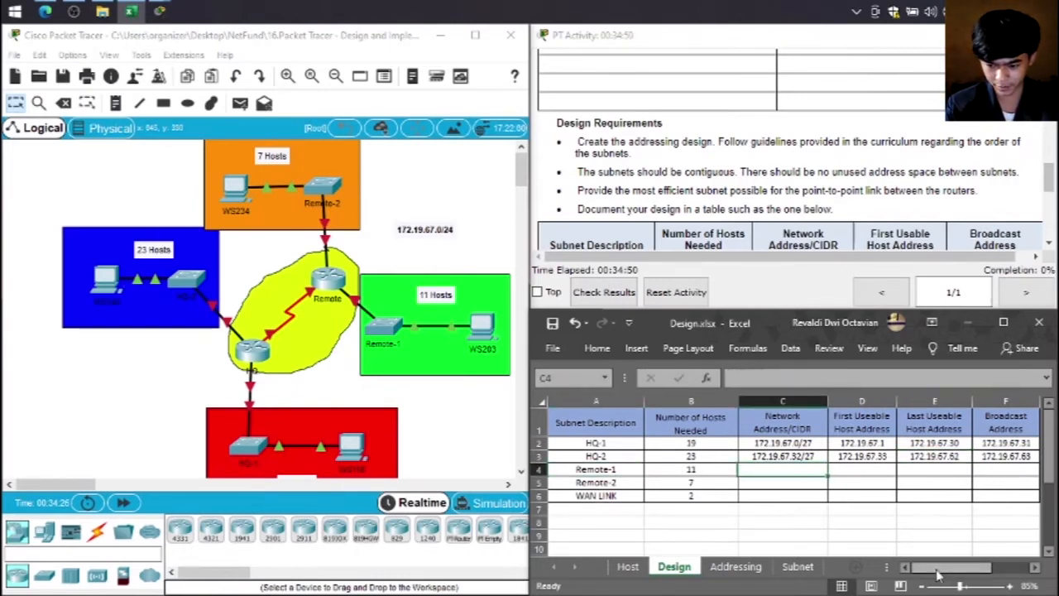
{"action": "mouse_move", "coordinate": [939, 574]}
{"action": "left_mouse_down"}
{"action": "mouse_move", "coordinate": [950, 571]}
{"action": "mouse_move", "coordinate": [935, 569]}
{"action": "left_mouse_up"}
{"action": "left_click", "coordinate": [920, 456]}
{"action": "key", "text": "ctrl+c"}
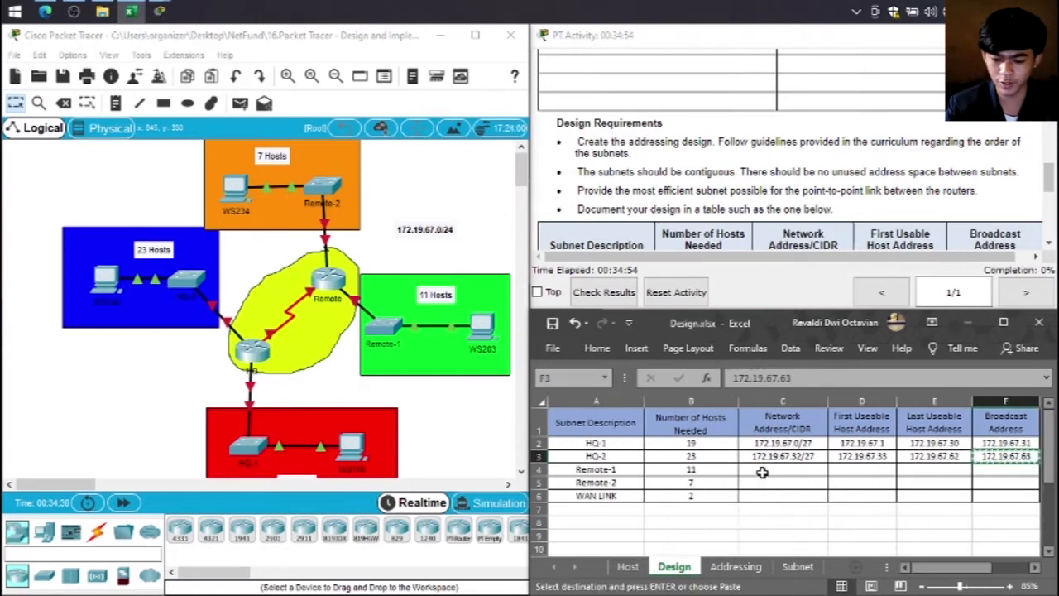
{"action": "left_click", "coordinate": [768, 471]}
{"action": "key", "text": "ctrl+v"}
{"action": "left_click", "coordinate": [825, 378]}
{"action": "key", "text": "BackSpace"}
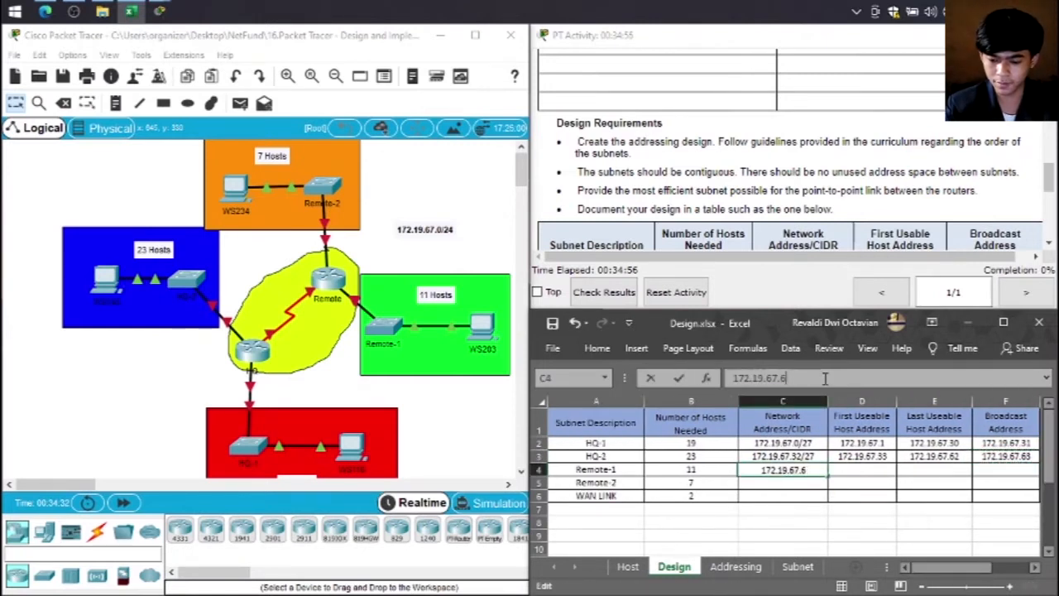
{"action": "type", "text": "4"}
Step: Look up Remote-1's prefix on the Host and Subnet sheets and append /28 to its network address on the Design sheet
{"action": "left_click", "coordinate": [1001, 470]}
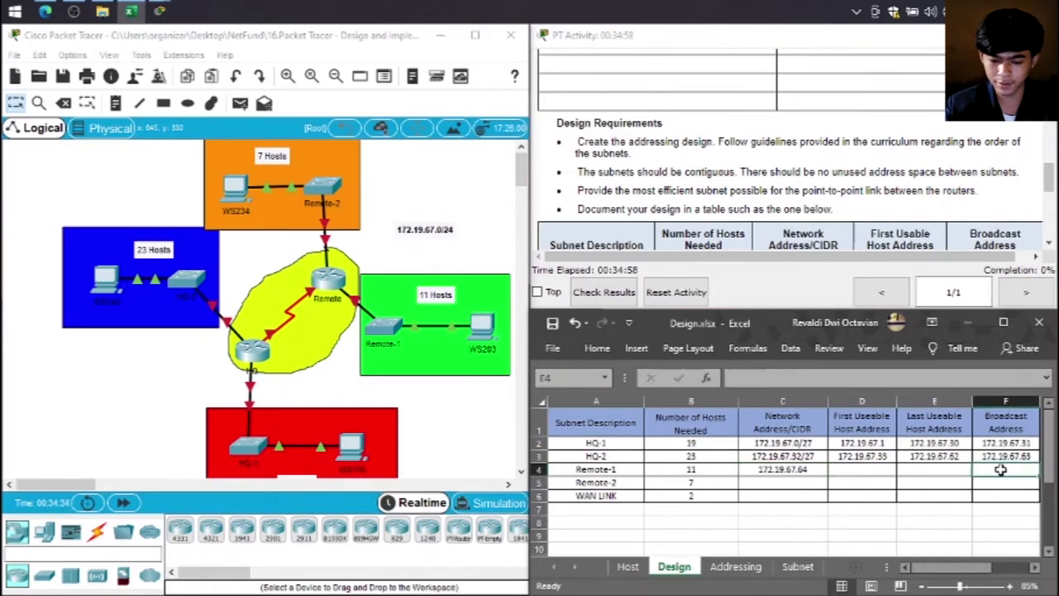
{"action": "left_click", "coordinate": [631, 566]}
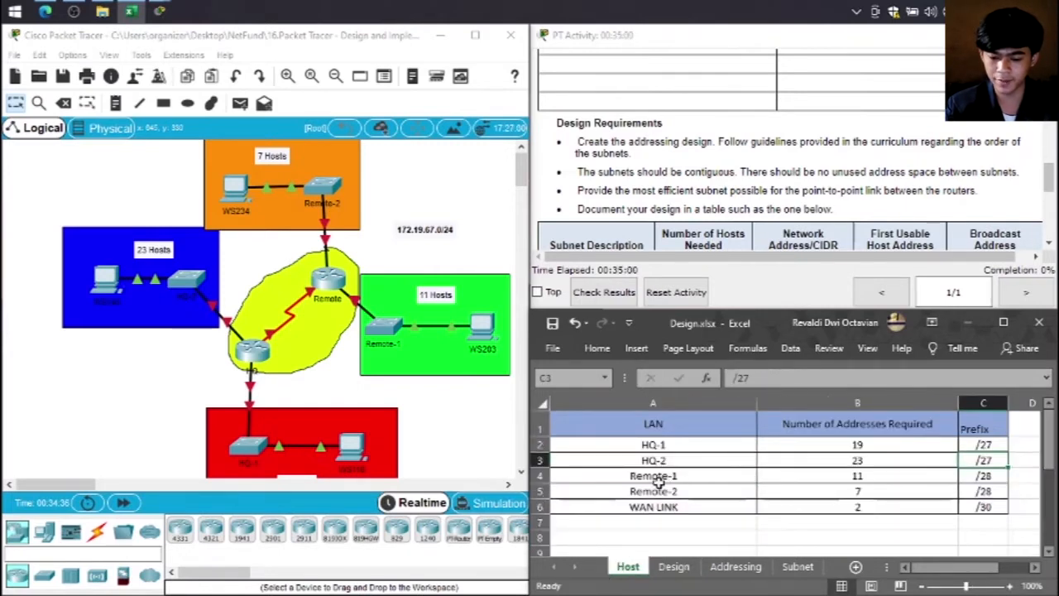
{"action": "left_click", "coordinate": [810, 566]}
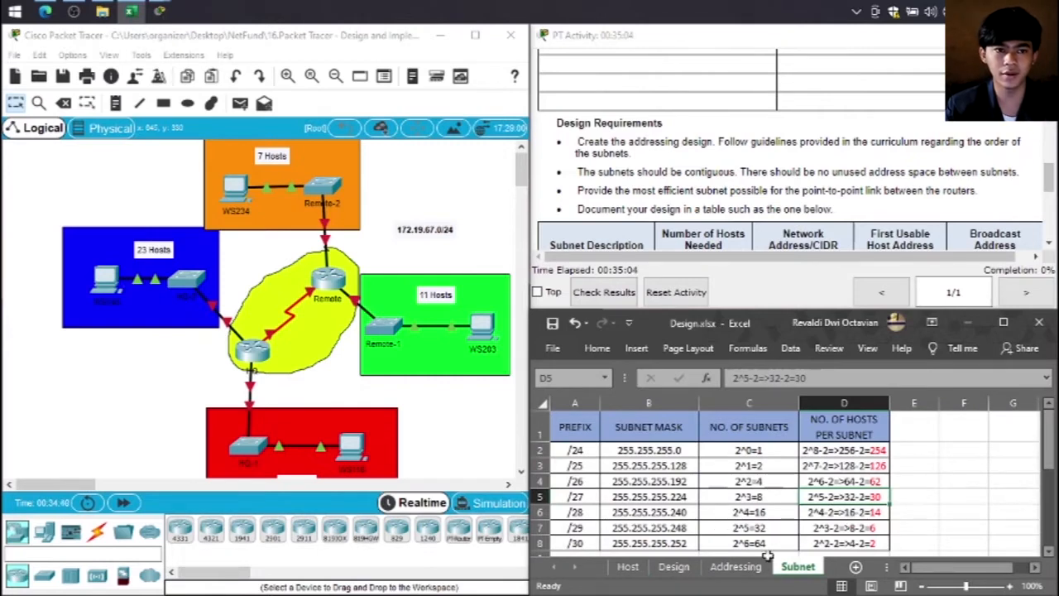
{"action": "left_click", "coordinate": [540, 512]}
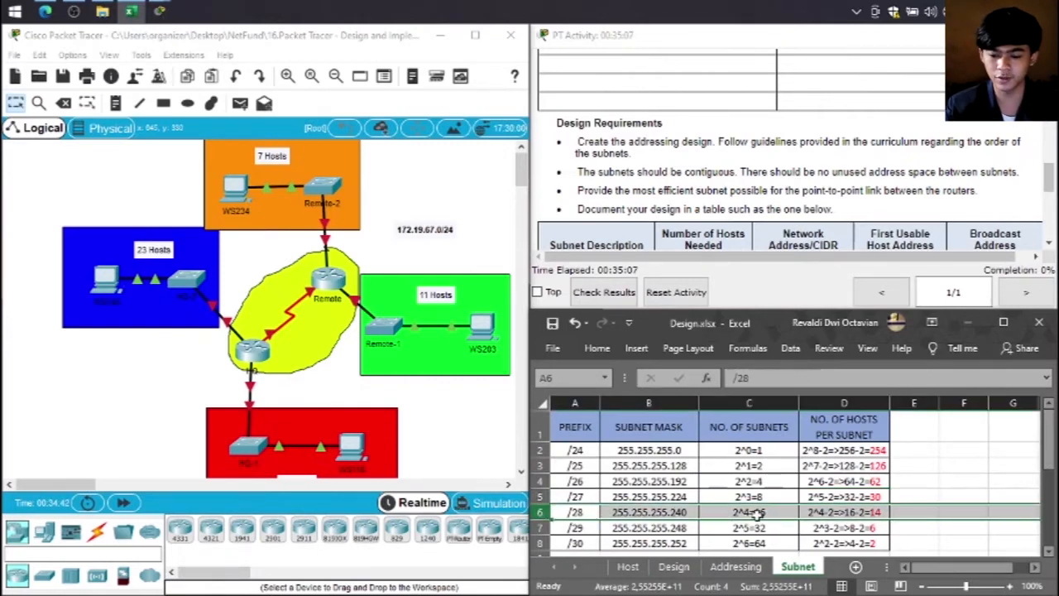
{"action": "left_click", "coordinate": [662, 566]}
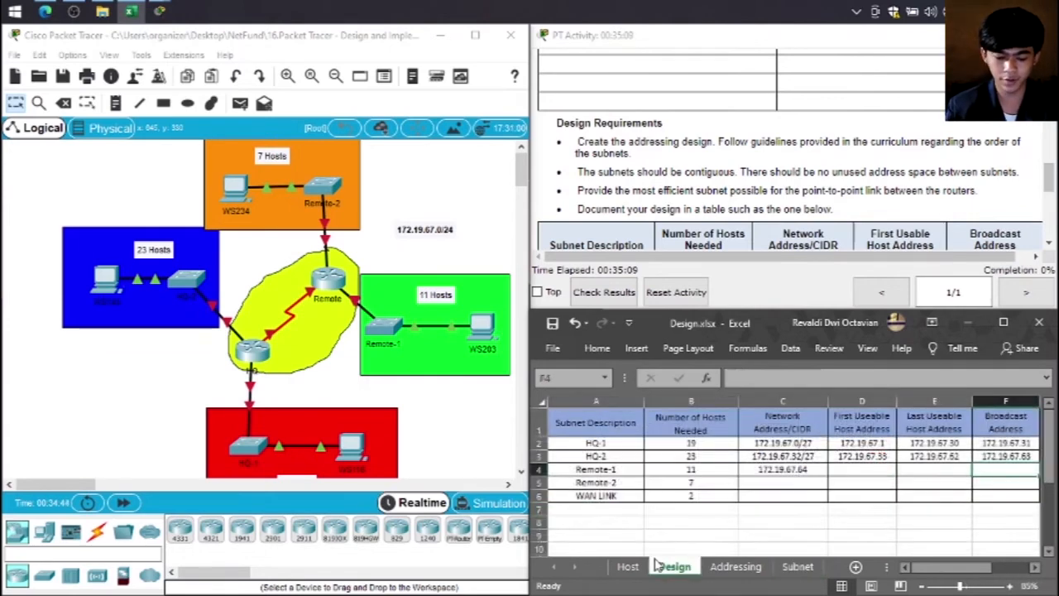
{"action": "left_click", "coordinate": [804, 471]}
{"action": "left_click", "coordinate": [805, 377]}
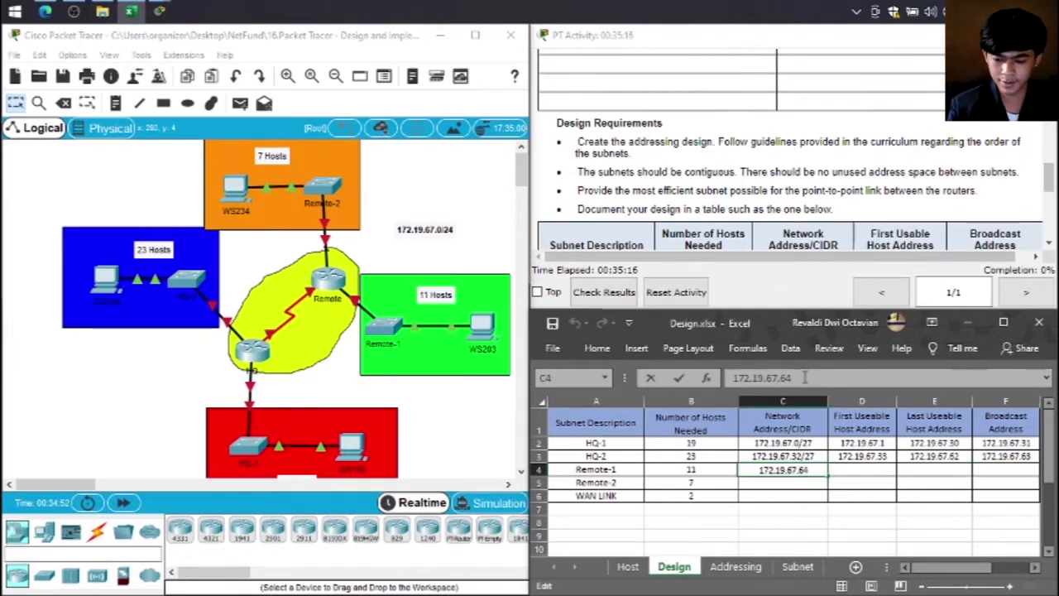
{"action": "type", "text": "/28"}
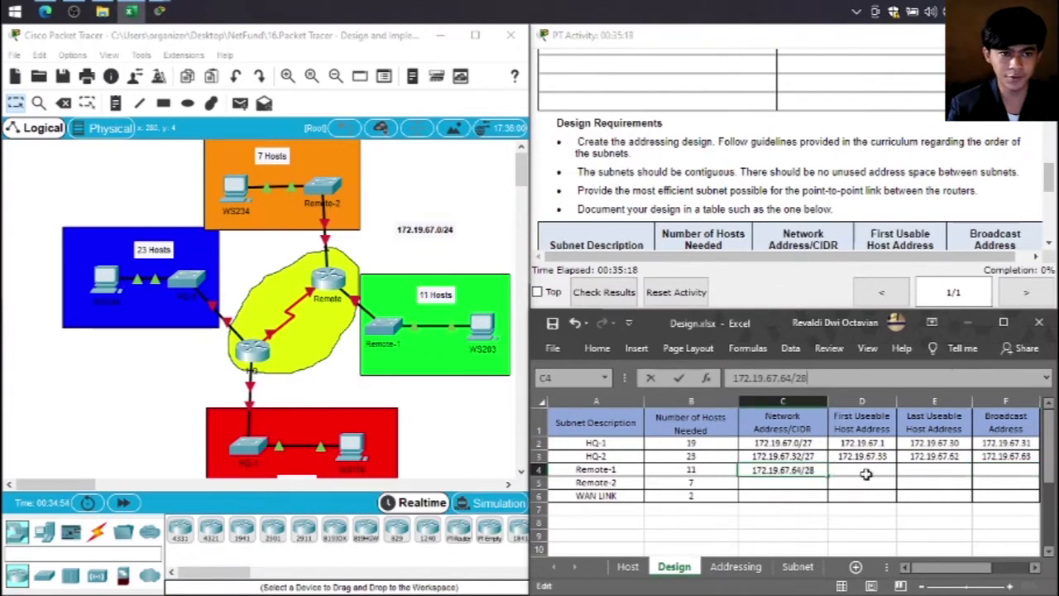
Step: Enter 172.19.67.79 as Remote-1's Broadcast Address on the Design sheet
{"action": "left_click", "coordinate": [865, 471]}
{"action": "left_click", "coordinate": [997, 471]}
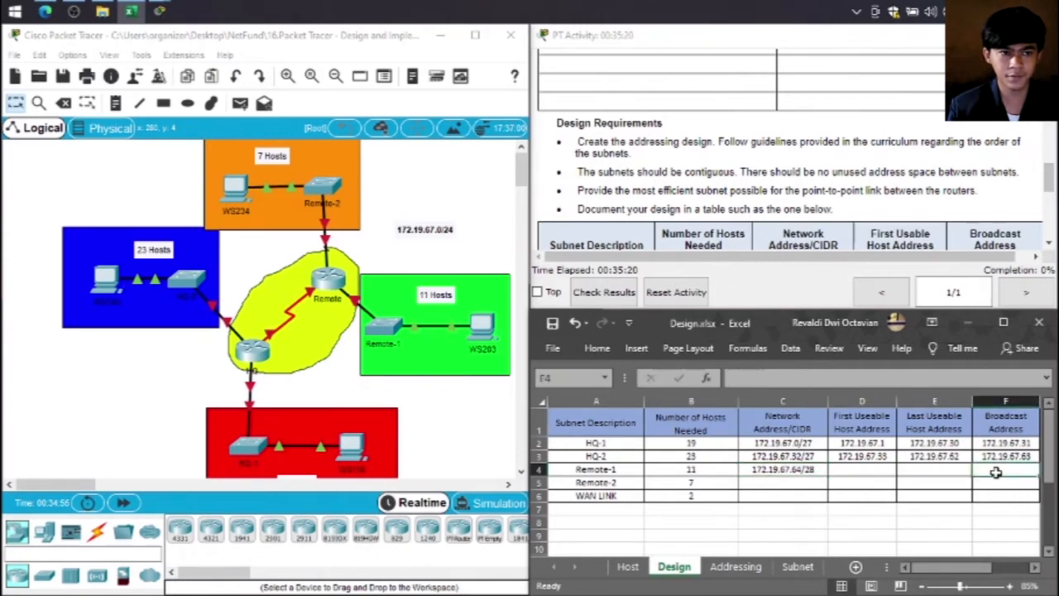
{"action": "type", "text": "172."}
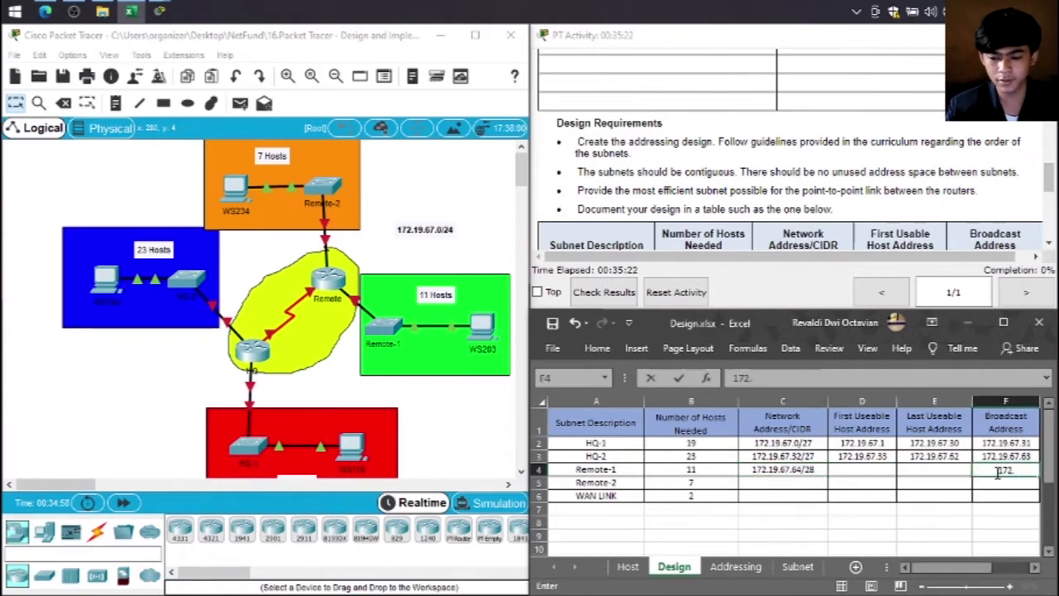
{"action": "type", "text": "19.6"}
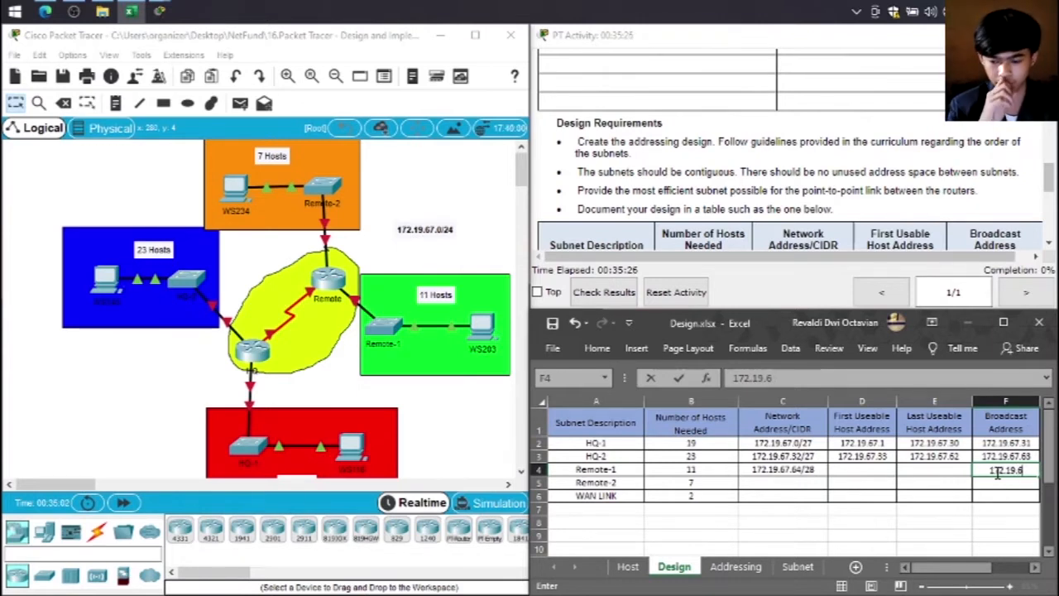
{"action": "type", "text": "7"}
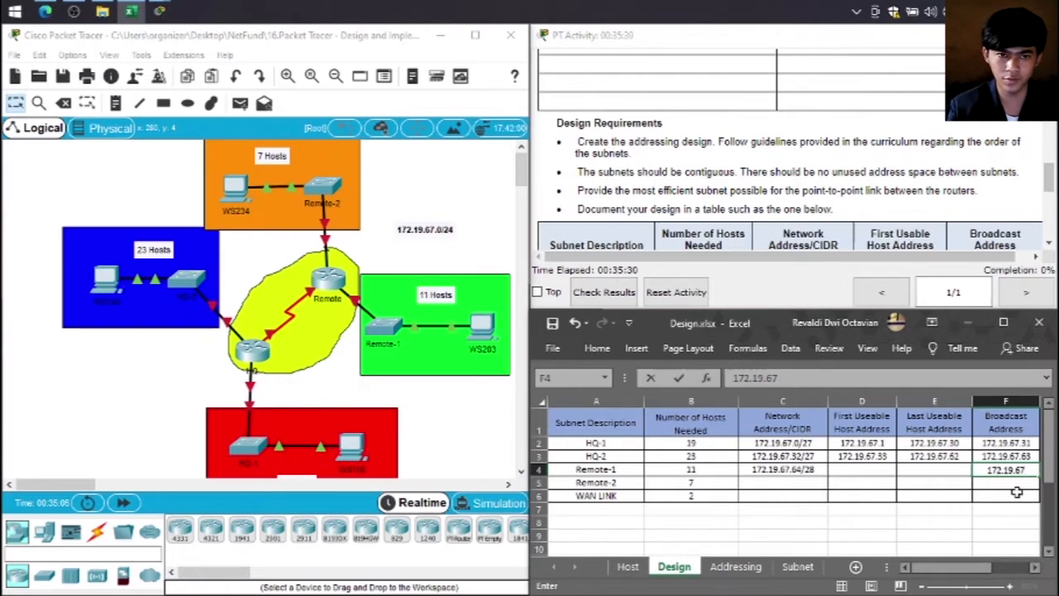
{"action": "type", "text": "."}
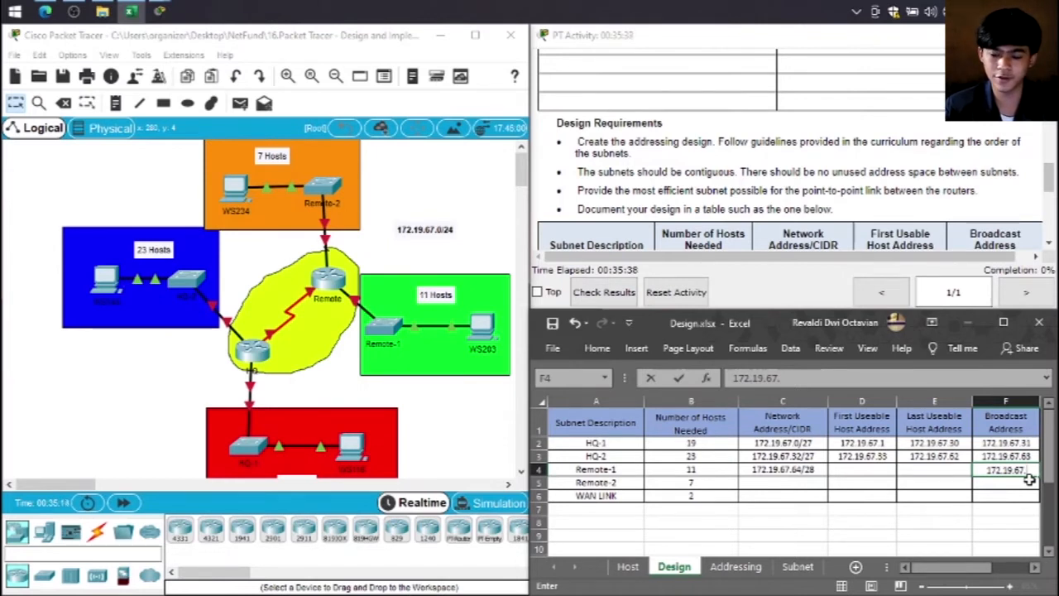
{"action": "type", "text": "79"}
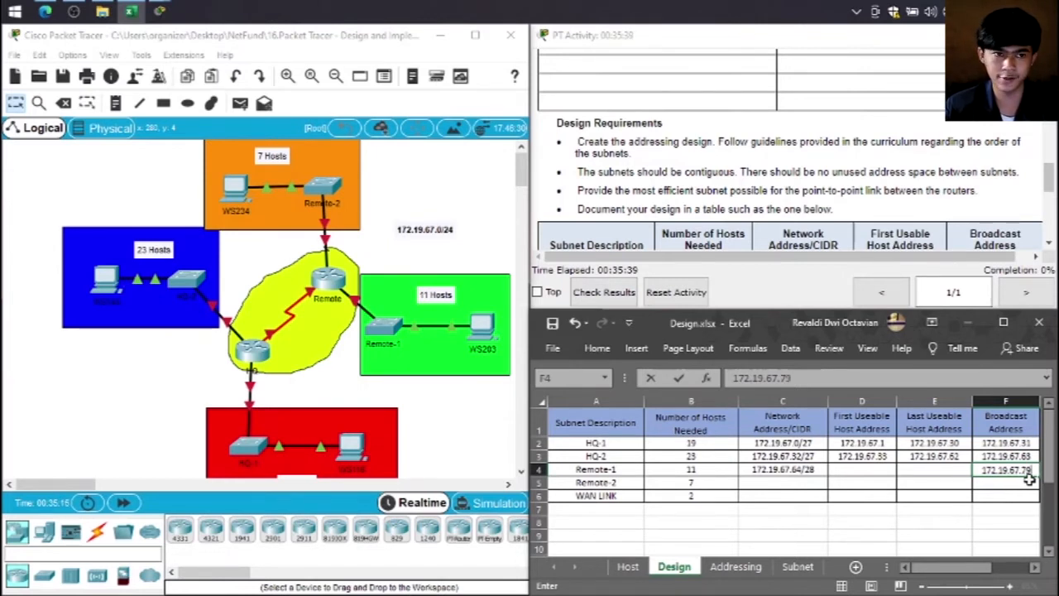
Step: Enter 172.19.67.65 as Remote-1's First Useable Host Address on the Design sheet
{"action": "left_click", "coordinate": [880, 472]}
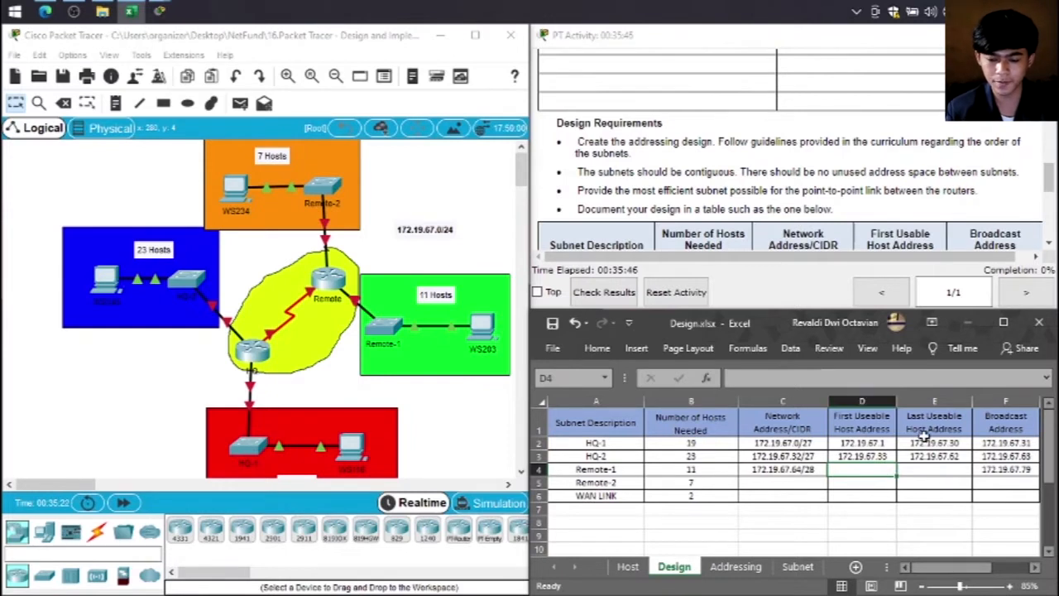
{"action": "type", "text": "17"}
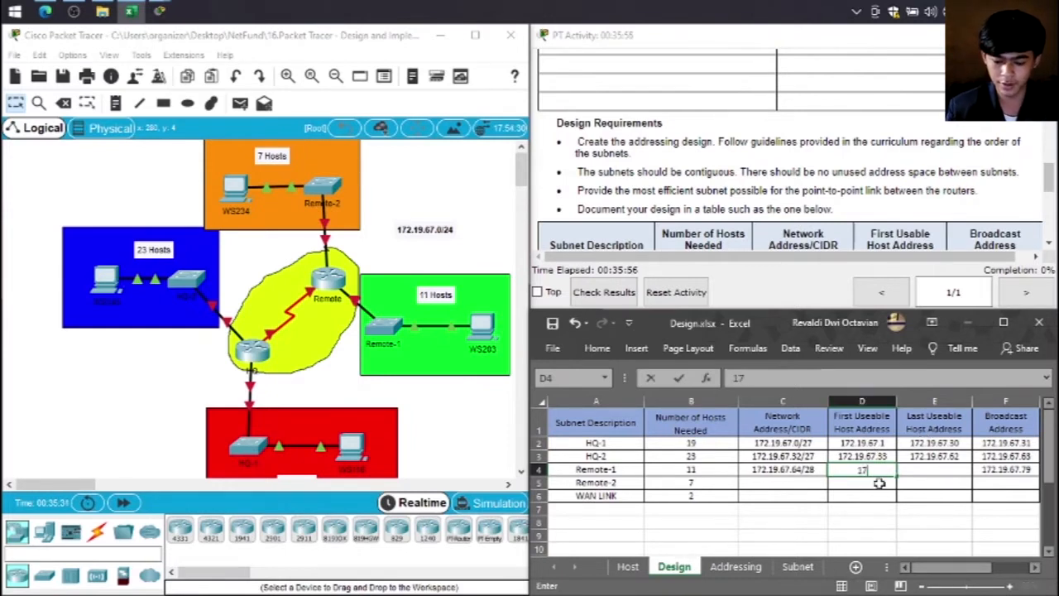
{"action": "type", "text": "2.19.67"}
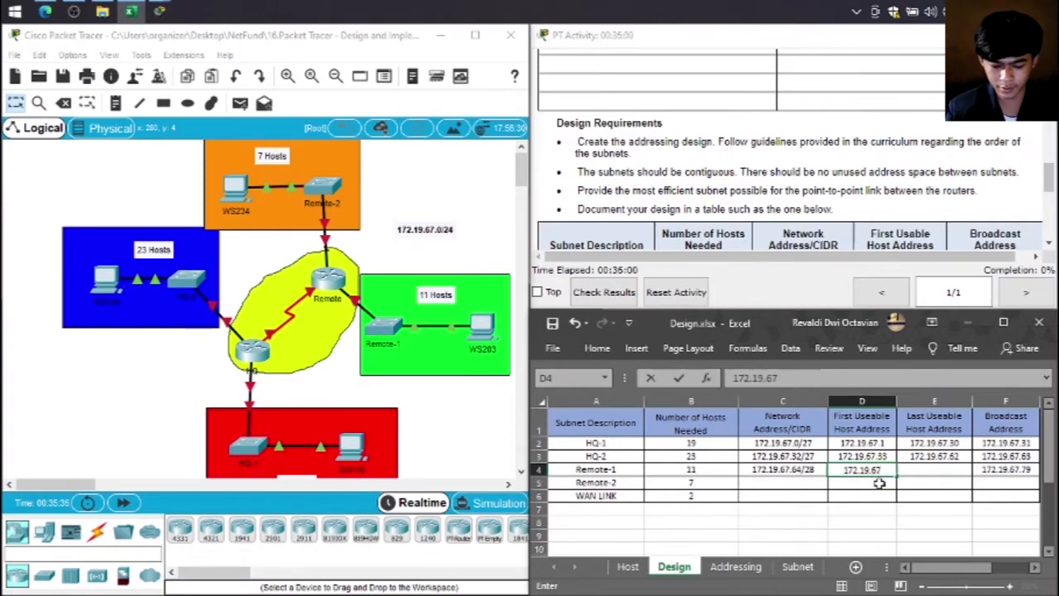
{"action": "type", "text": ".65"}
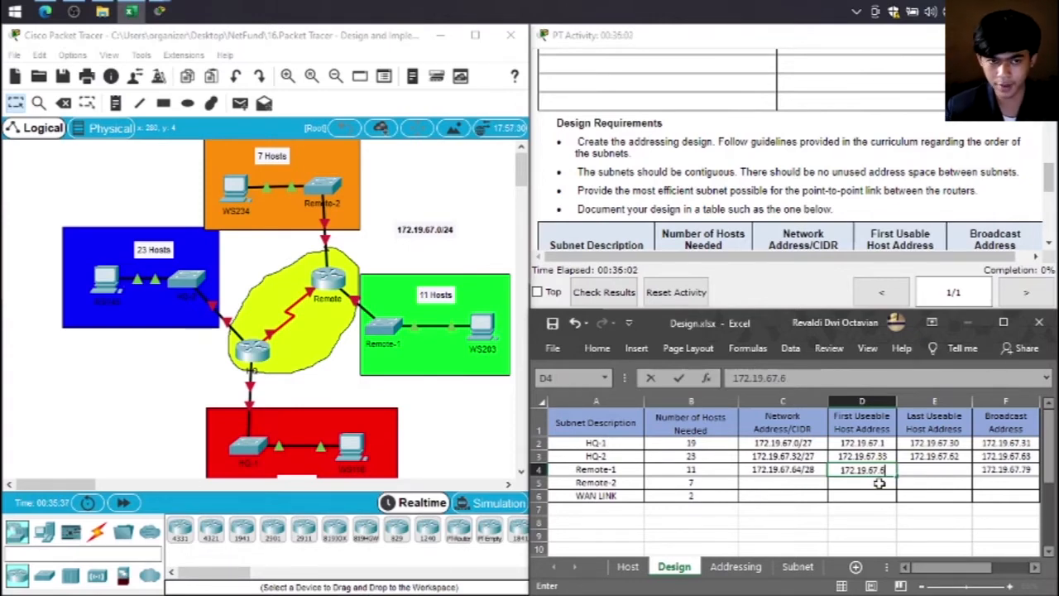
Step: Copy Remote-1's broadcast address into its Last Useable Host Address and change it to 172.19.67.78
{"action": "left_click", "coordinate": [939, 471]}
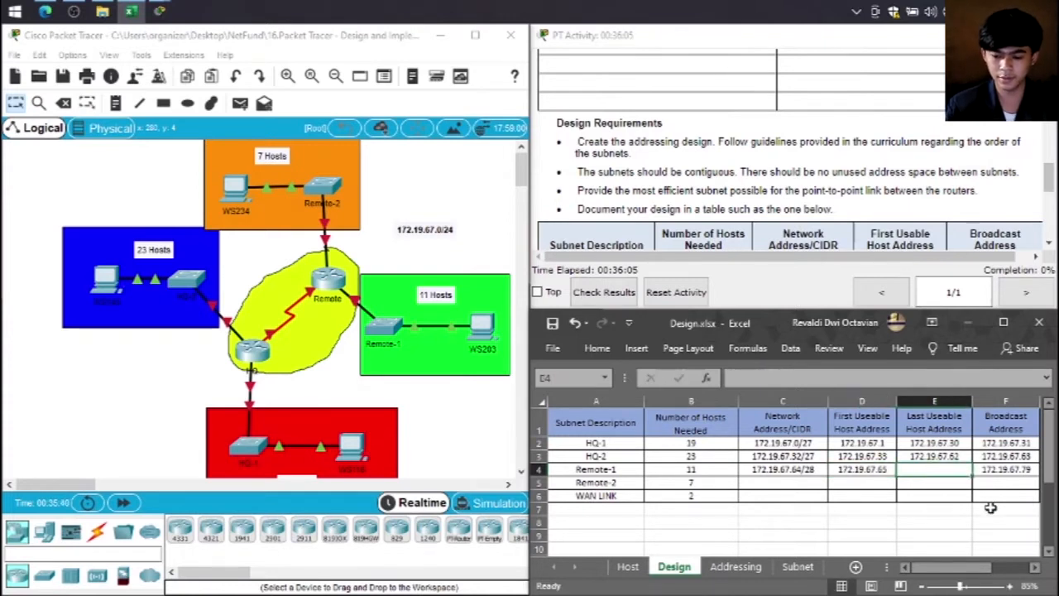
{"action": "left_click", "coordinate": [1009, 469]}
{"action": "key", "text": "ctrl+c"}
{"action": "left_click", "coordinate": [956, 468]}
{"action": "key", "text": "ctrl+v"}
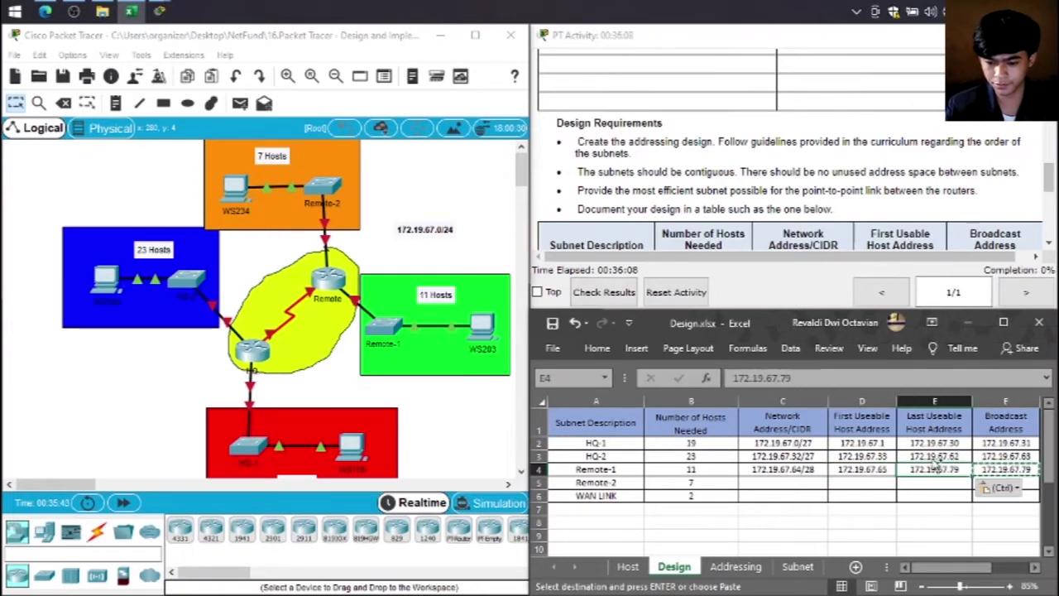
{"action": "left_click", "coordinate": [826, 379]}
{"action": "key", "text": "BackSpace"}
{"action": "type", "text": "8"}
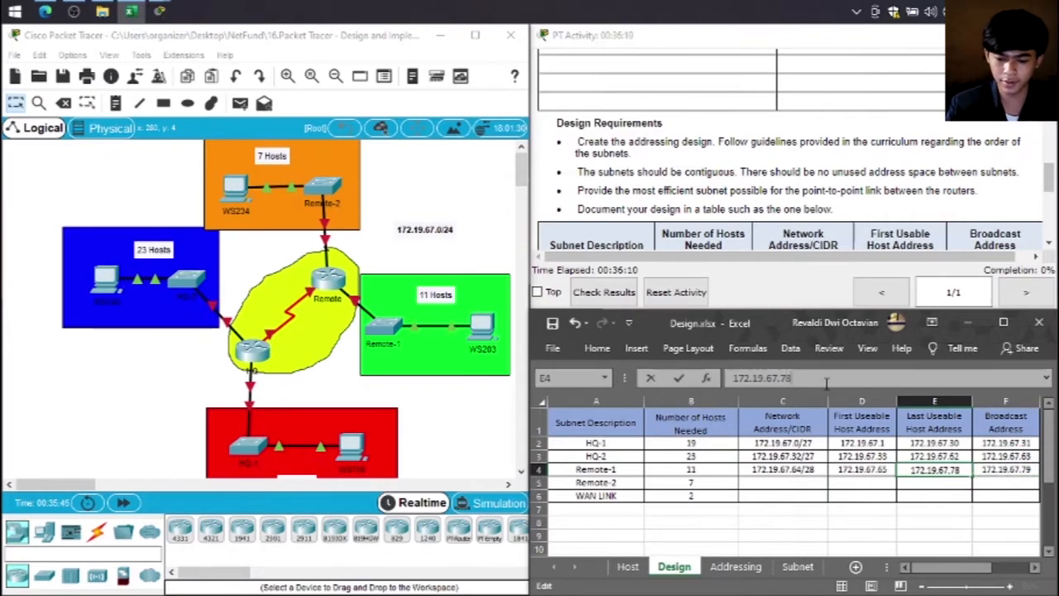
Step: Enter 172.19.67.80 as Remote-2's network address on the Design sheet, based on Remote-1's broadcast address
{"action": "left_click", "coordinate": [751, 483]}
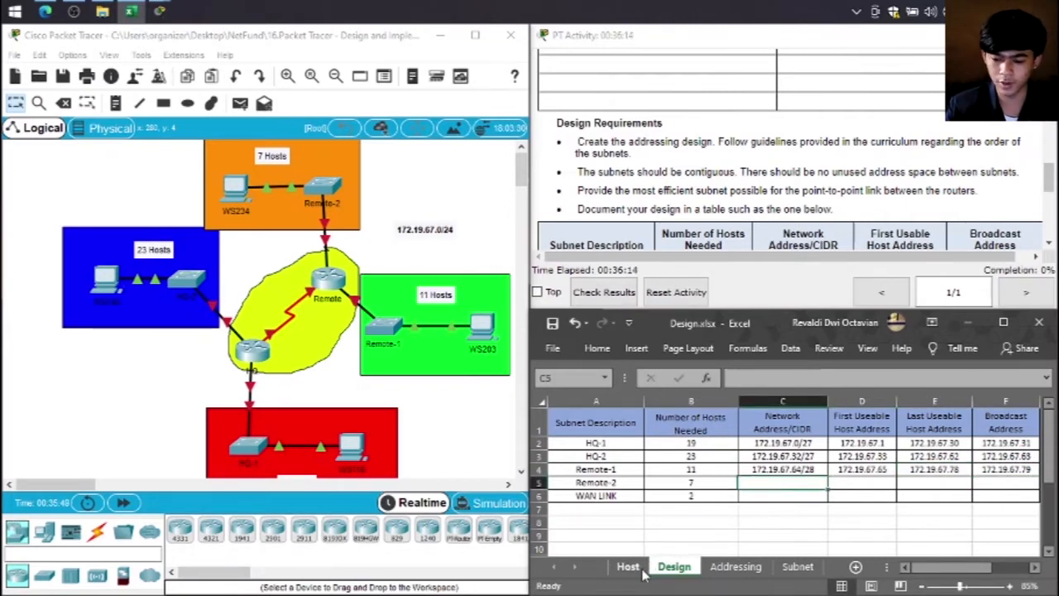
{"action": "left_click", "coordinate": [1007, 469]}
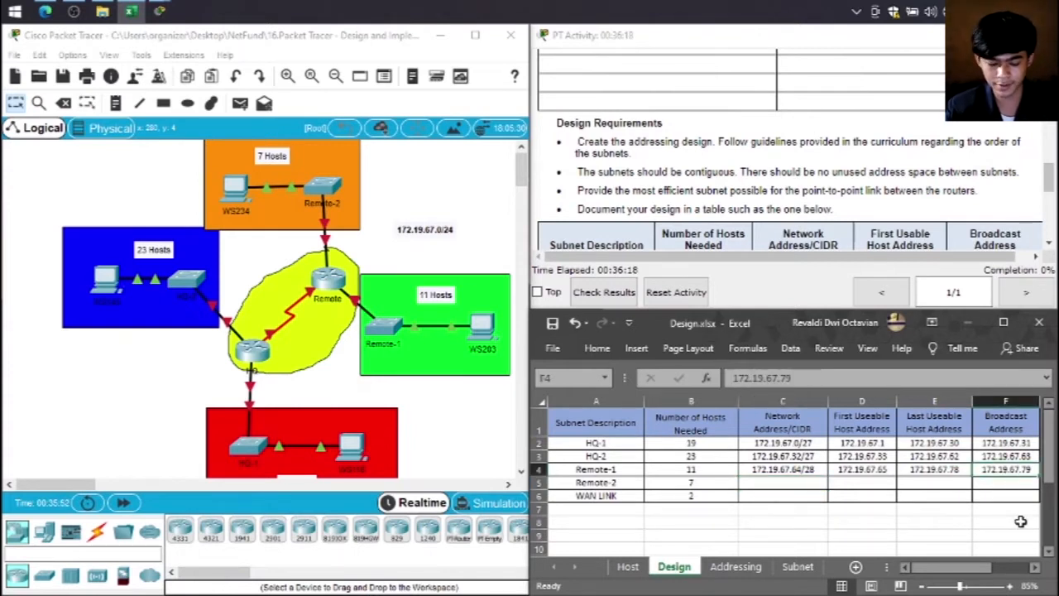
{"action": "key", "text": "ctrl+c"}
{"action": "left_click", "coordinate": [780, 483]}
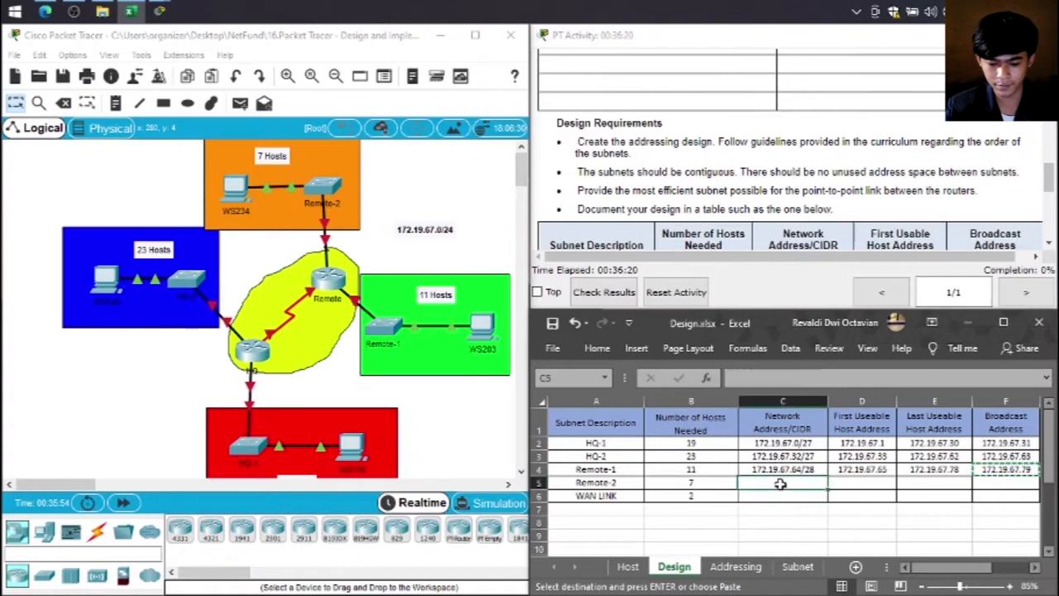
{"action": "key", "text": "ctrl+v"}
{"action": "left_click", "coordinate": [815, 379]}
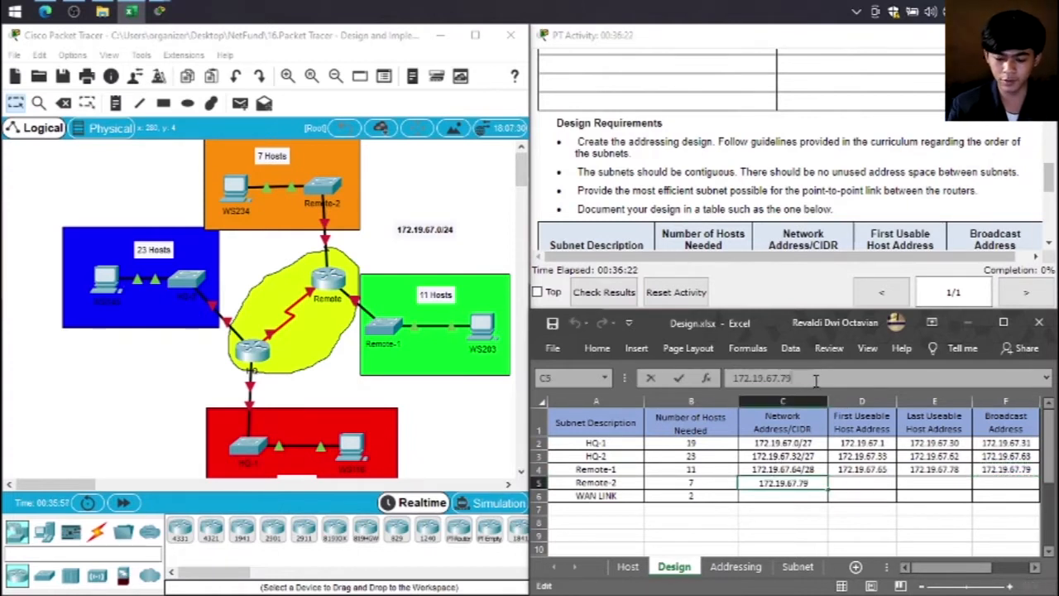
{"action": "key", "text": "BackSpace"}
{"action": "key", "text": "BackSpace"}
{"action": "type", "text": "80"}
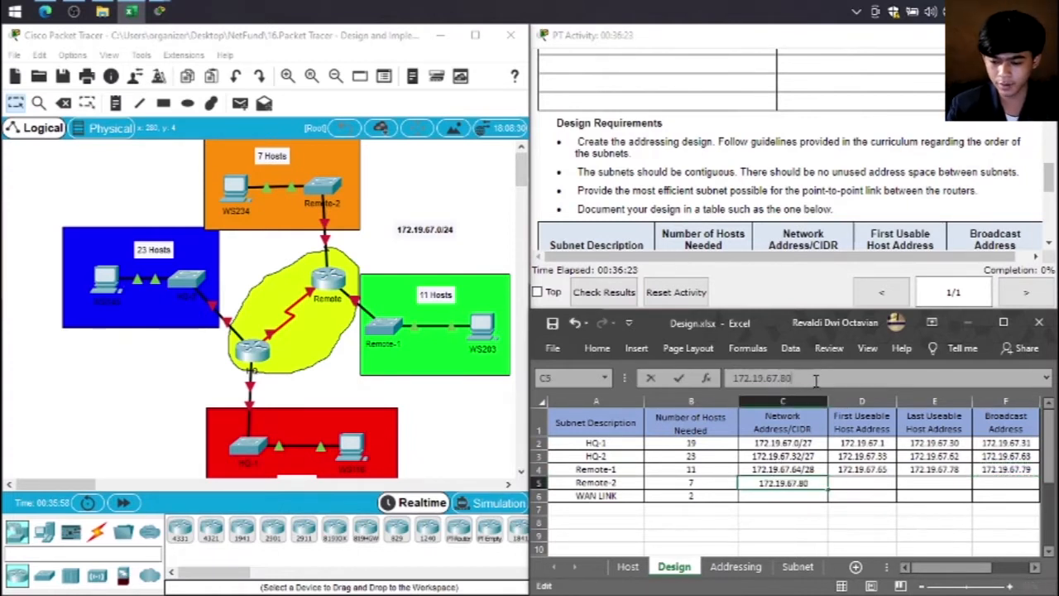
Step: Look up Remote-2's prefix on the Host sheet and append /28 to its network address 172.19.67.80 on the Design sheet
{"action": "left_click", "coordinate": [1006, 485]}
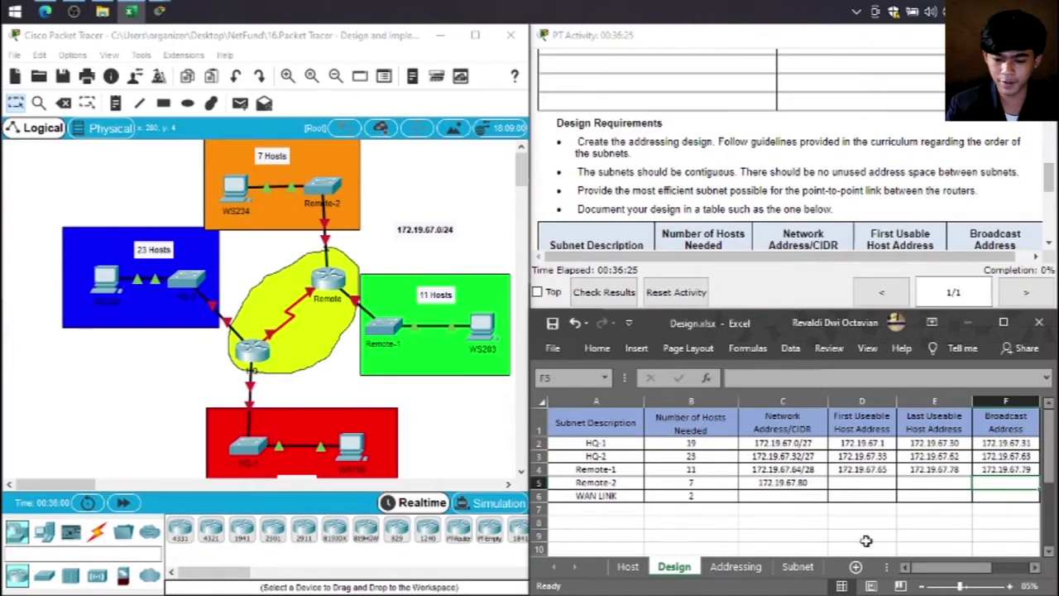
{"action": "left_click", "coordinate": [810, 483]}
{"action": "left_click", "coordinate": [818, 377]}
{"action": "left_click", "coordinate": [627, 566]}
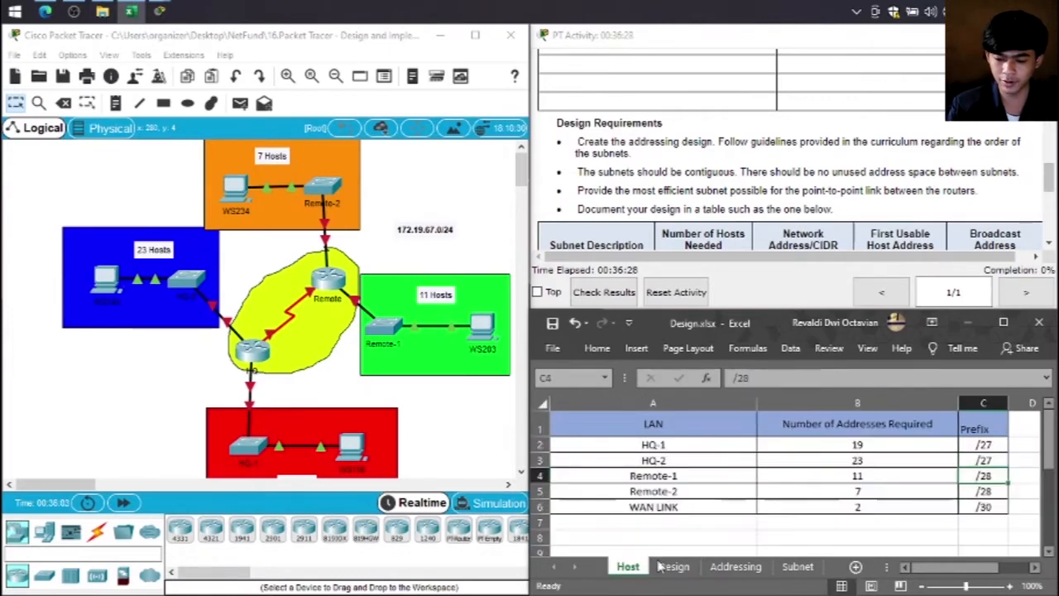
{"action": "left_click", "coordinate": [985, 494]}
{"action": "left_click", "coordinate": [674, 566]}
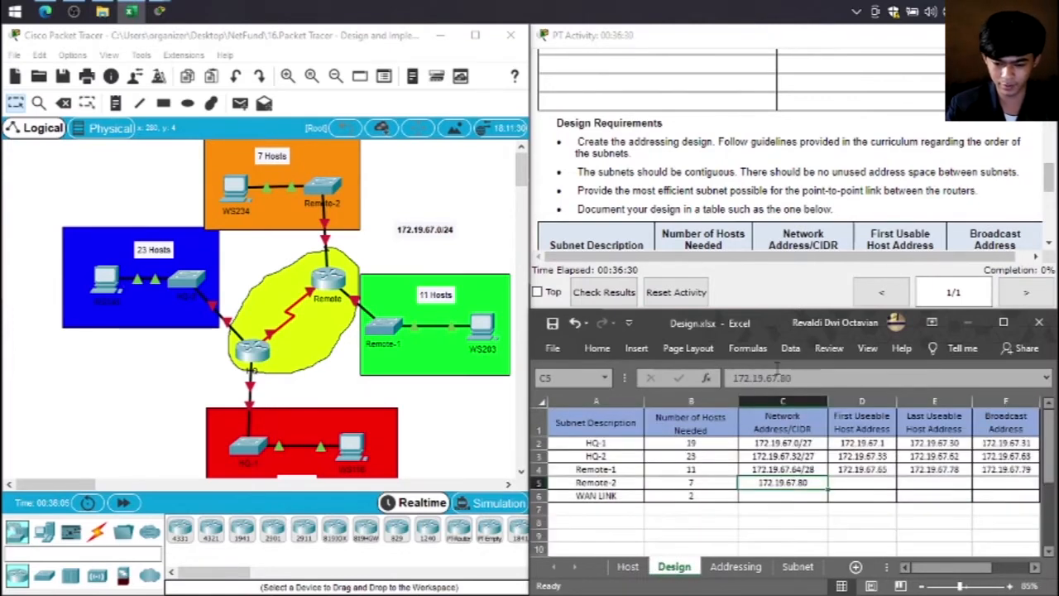
{"action": "left_click", "coordinate": [809, 377]}
{"action": "type", "text": "/28"}
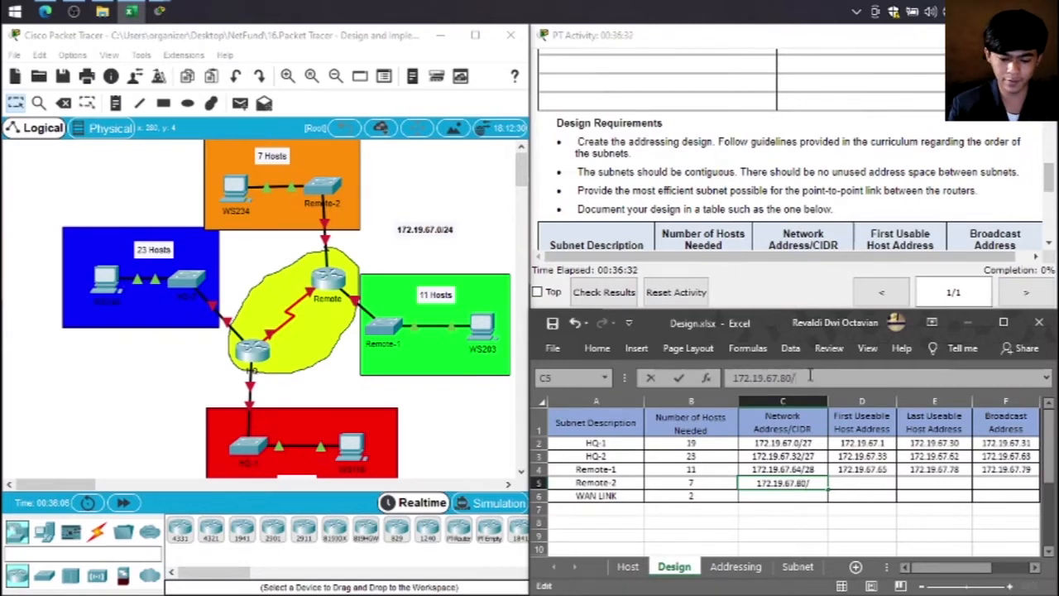
Step: Check the /28 subnet size on the Subnet sheet and enter 172.19.67.95 as Remote-2's Broadcast Address on the Design sheet
{"action": "left_click", "coordinate": [627, 566]}
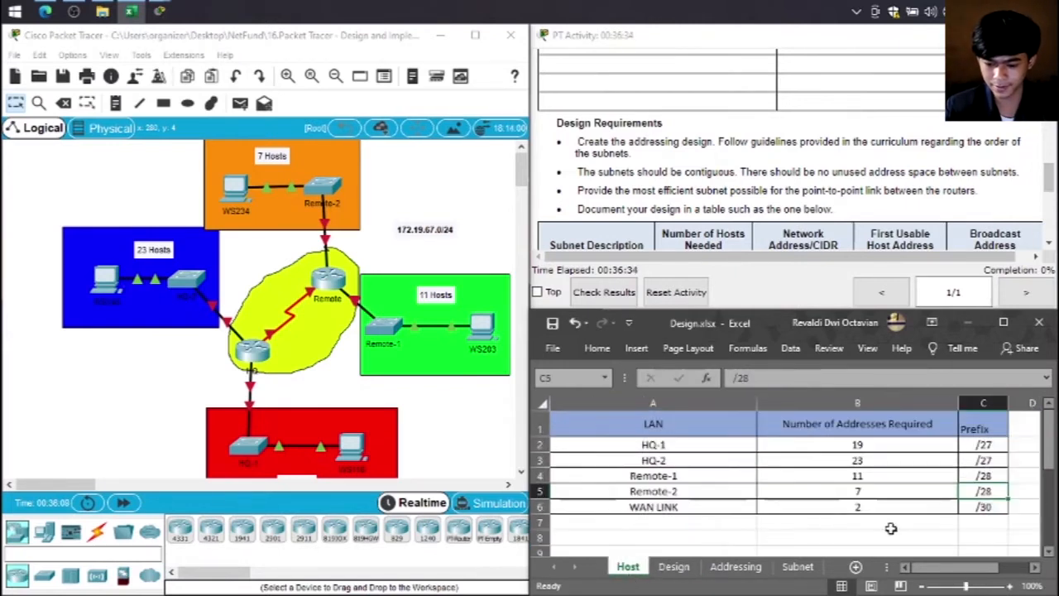
{"action": "left_click", "coordinate": [797, 566]}
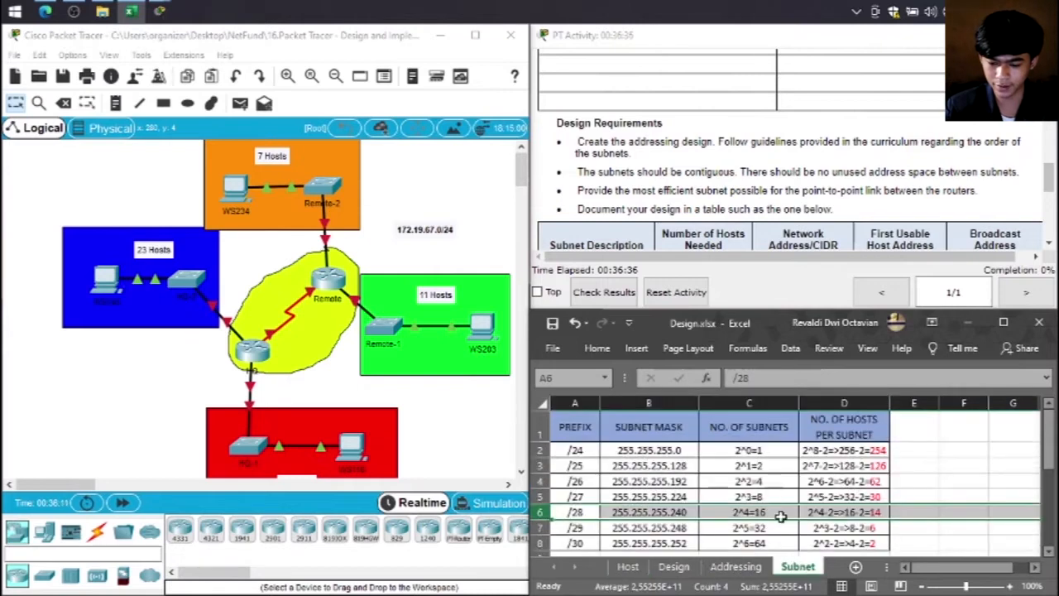
{"action": "left_click", "coordinate": [674, 566]}
{"action": "left_click", "coordinate": [991, 482]}
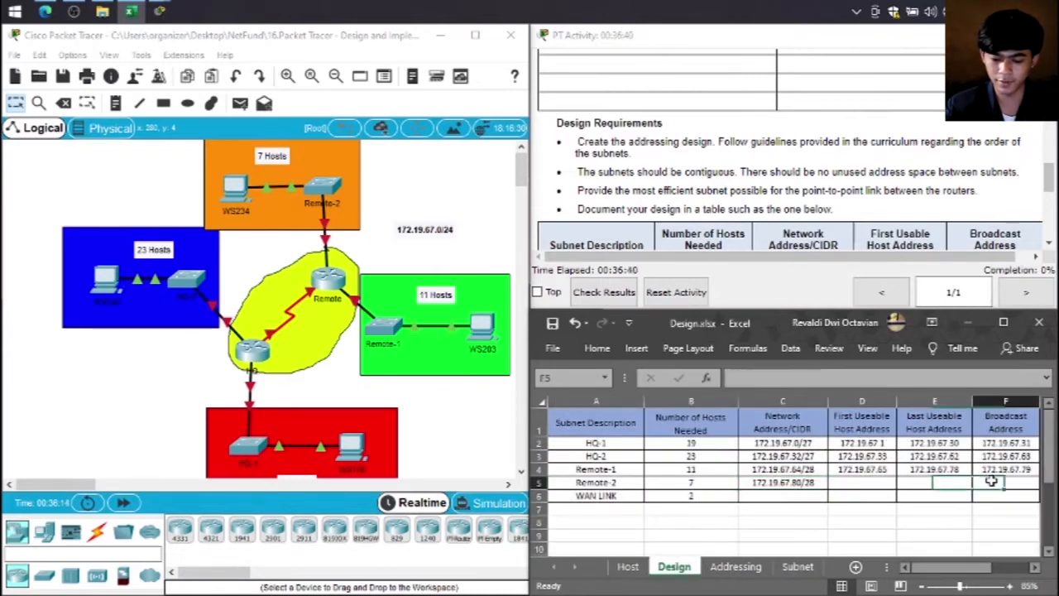
{"action": "type", "text": "17"}
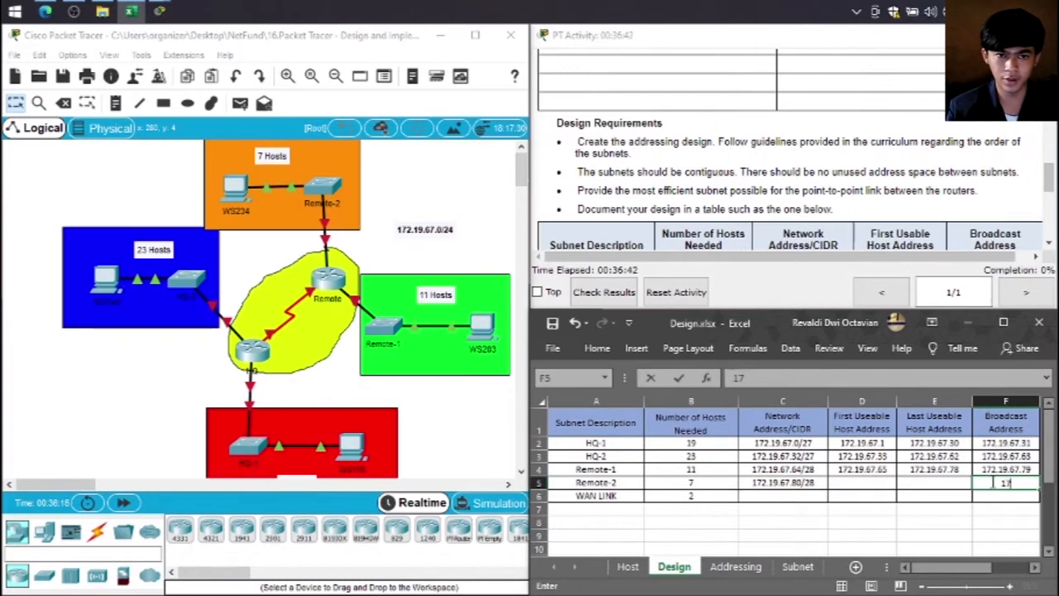
{"action": "type", "text": "2"}
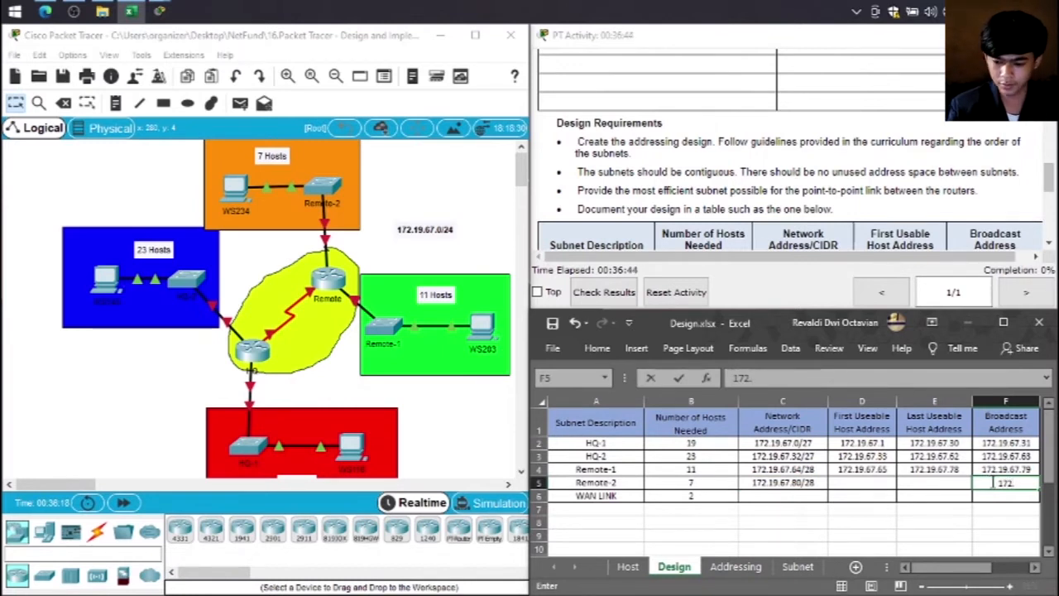
{"action": "type", "text": ".1"}
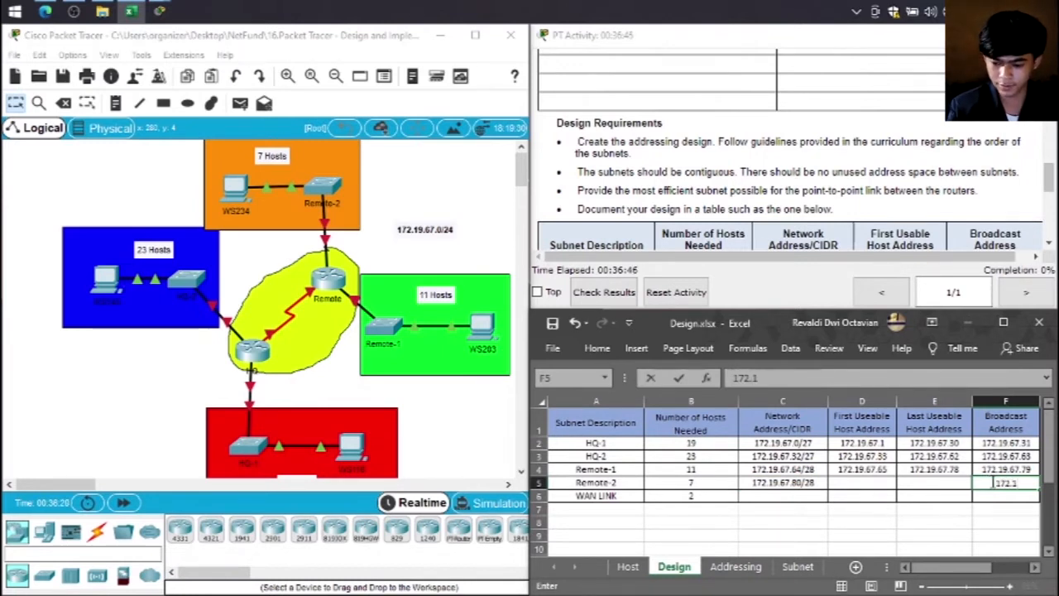
{"action": "type", "text": "9."}
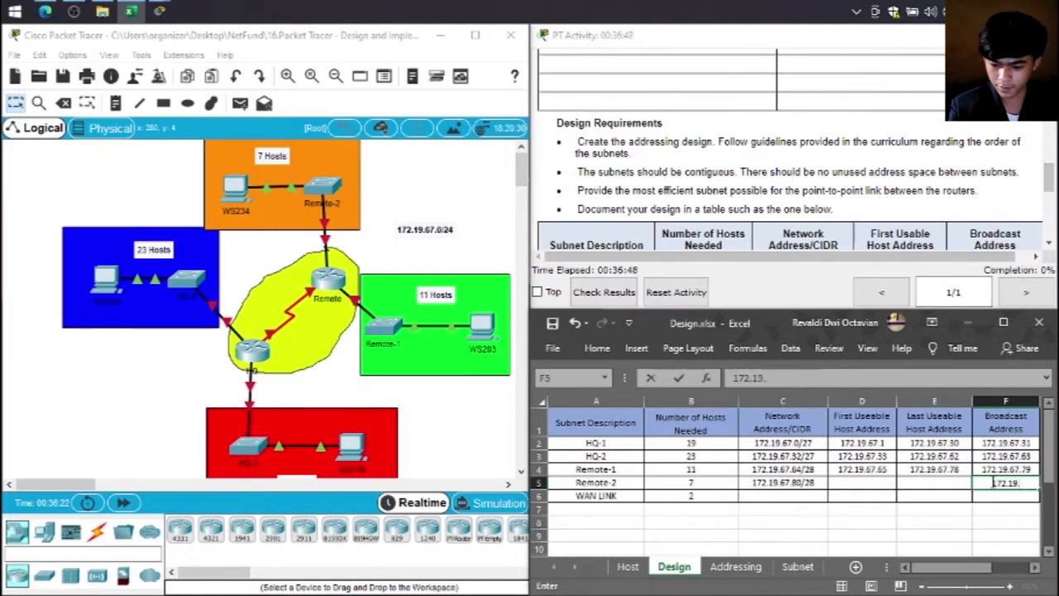
{"action": "type", "text": "67"}
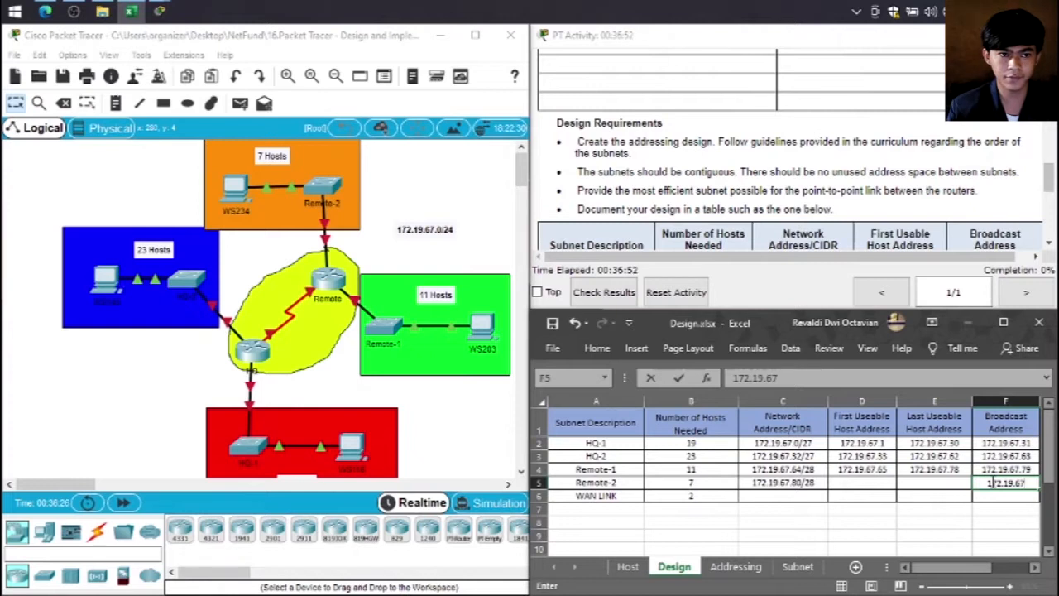
{"action": "type", "text": "."}
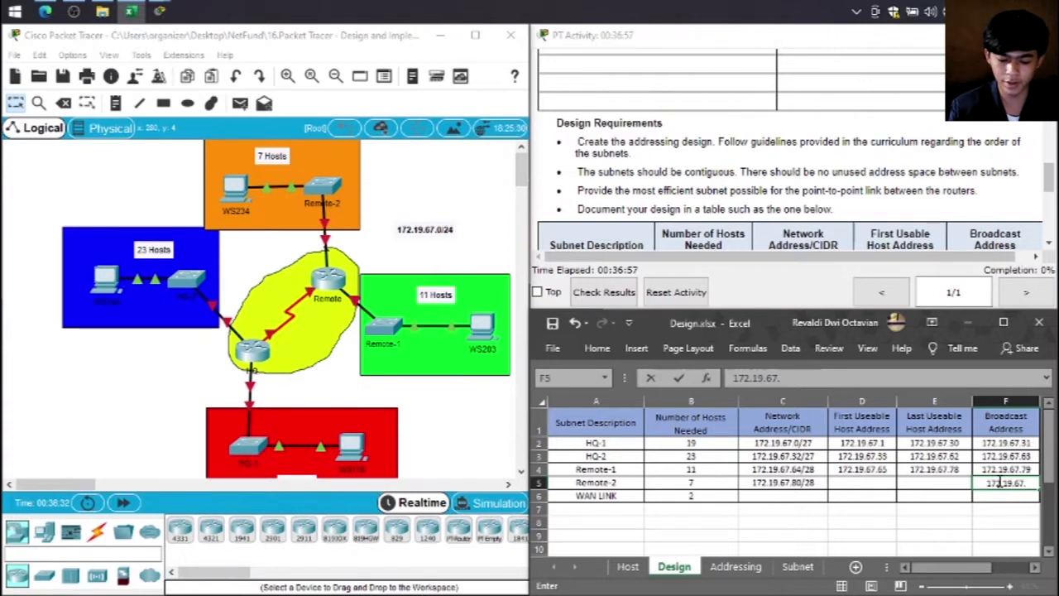
{"action": "type", "text": "95"}
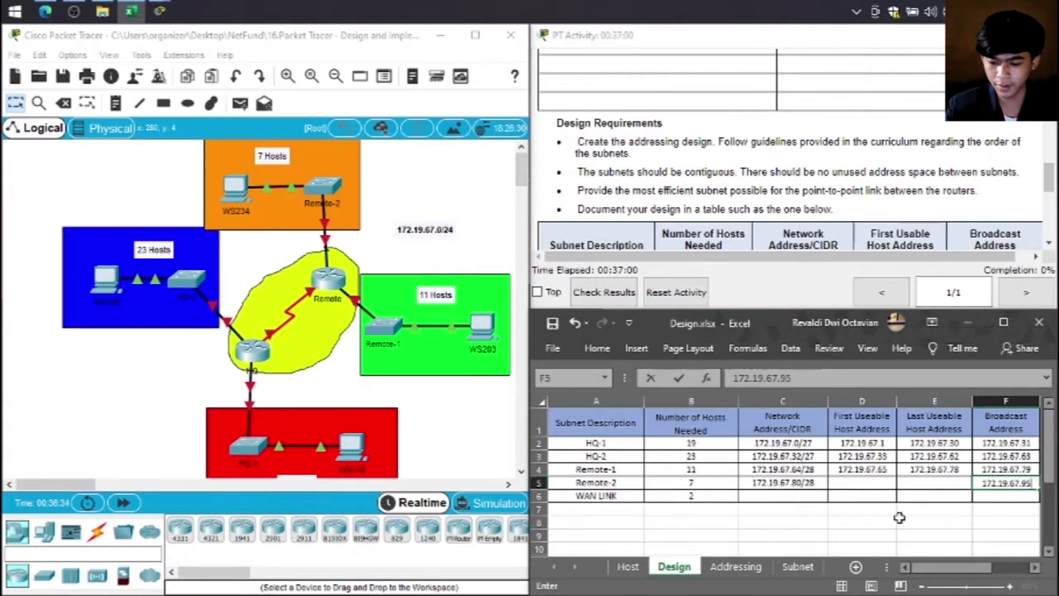
Step: Enter 172.19.67.81 as Remote-2's First Useable Host Address on the Design sheet
{"action": "left_click", "coordinate": [869, 486]}
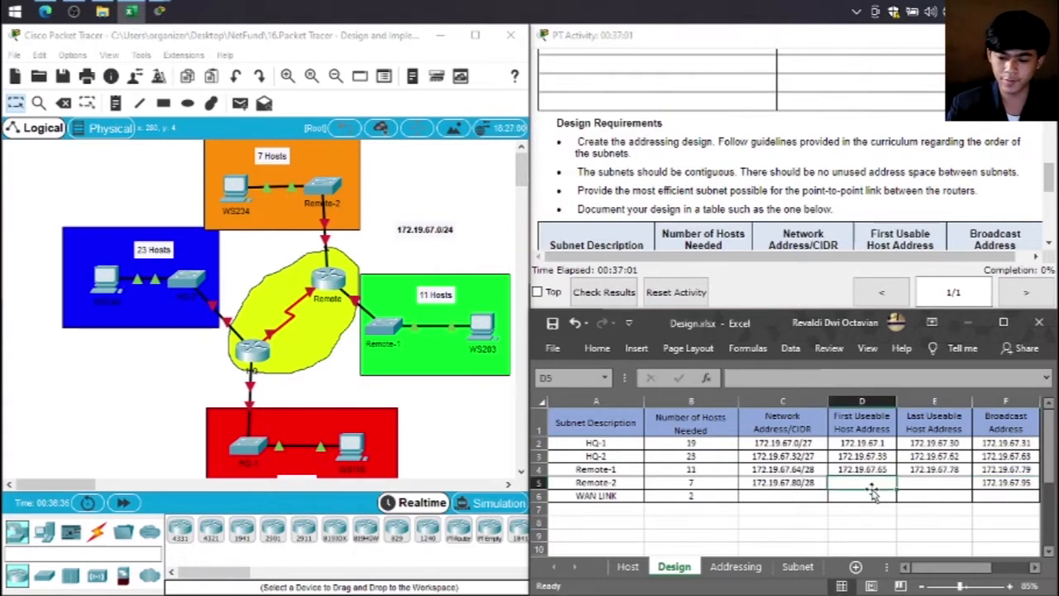
{"action": "left_click", "coordinate": [939, 481]}
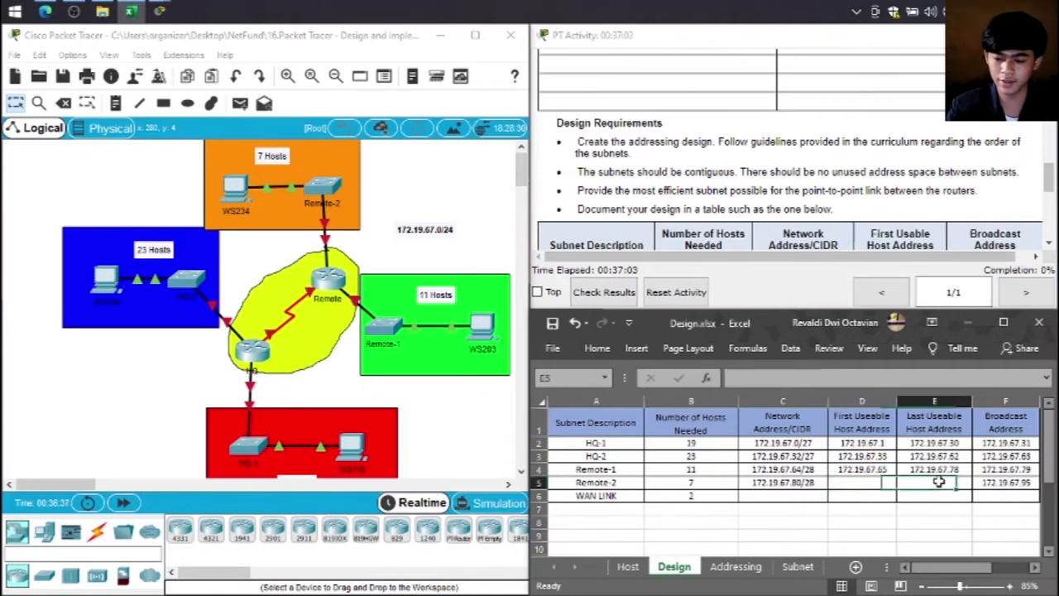
{"action": "left_click", "coordinate": [886, 480]}
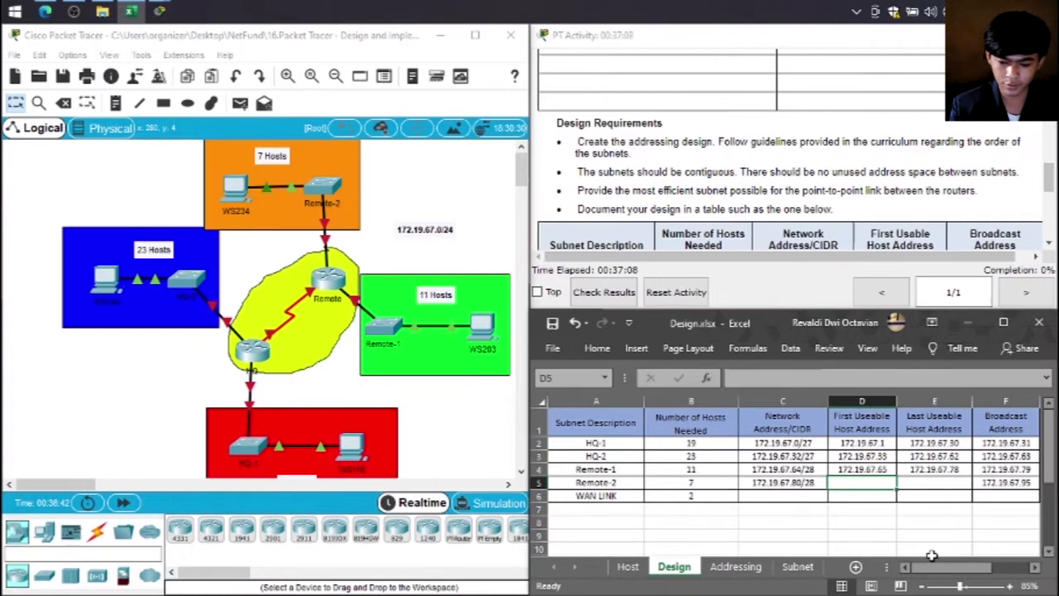
{"action": "type", "text": "172.19"}
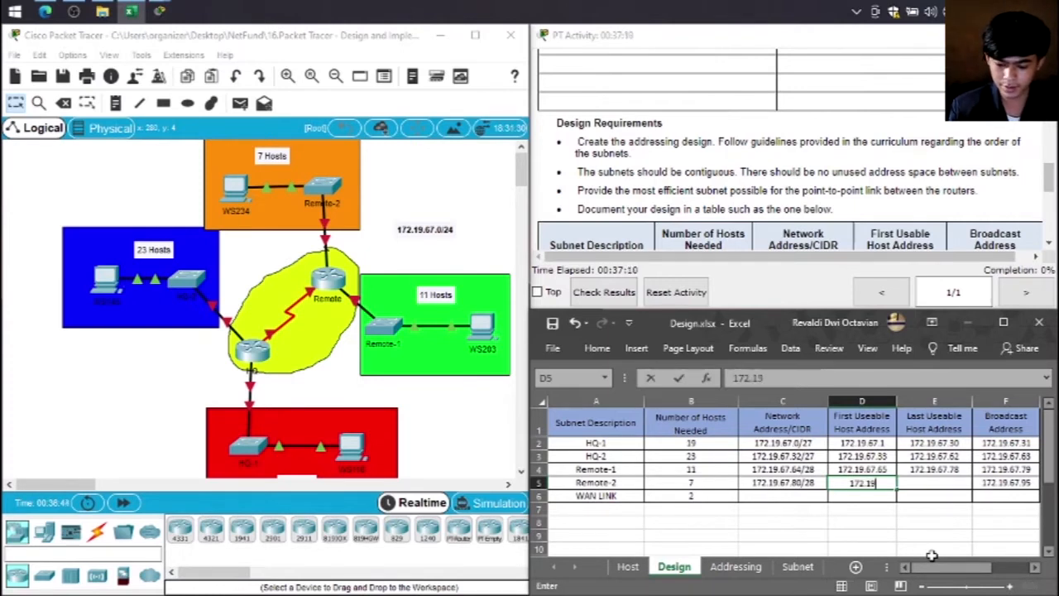
{"action": "type", "text": ".67"}
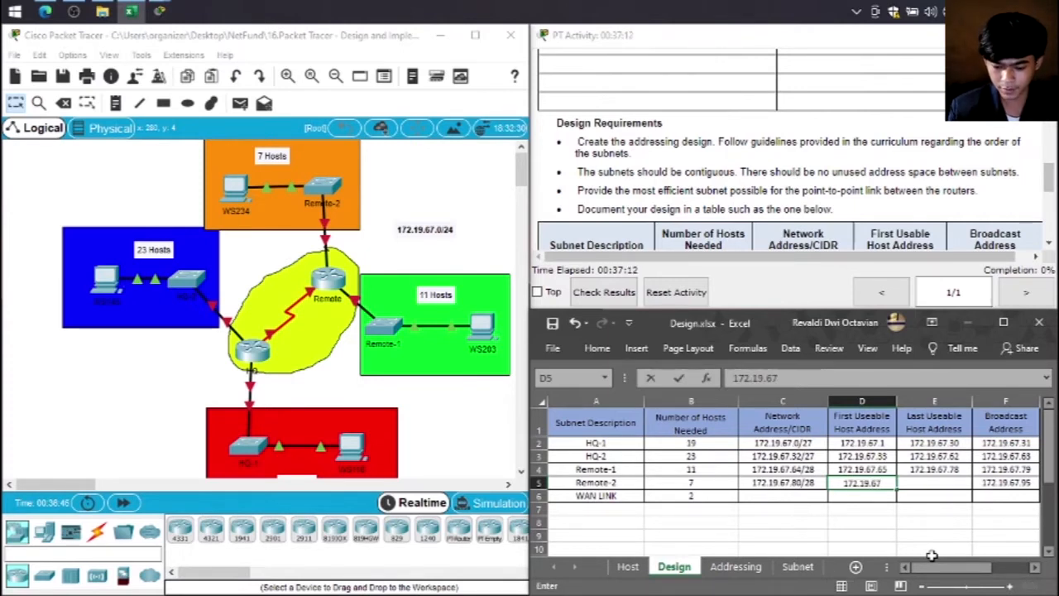
{"action": "type", "text": ".80"}
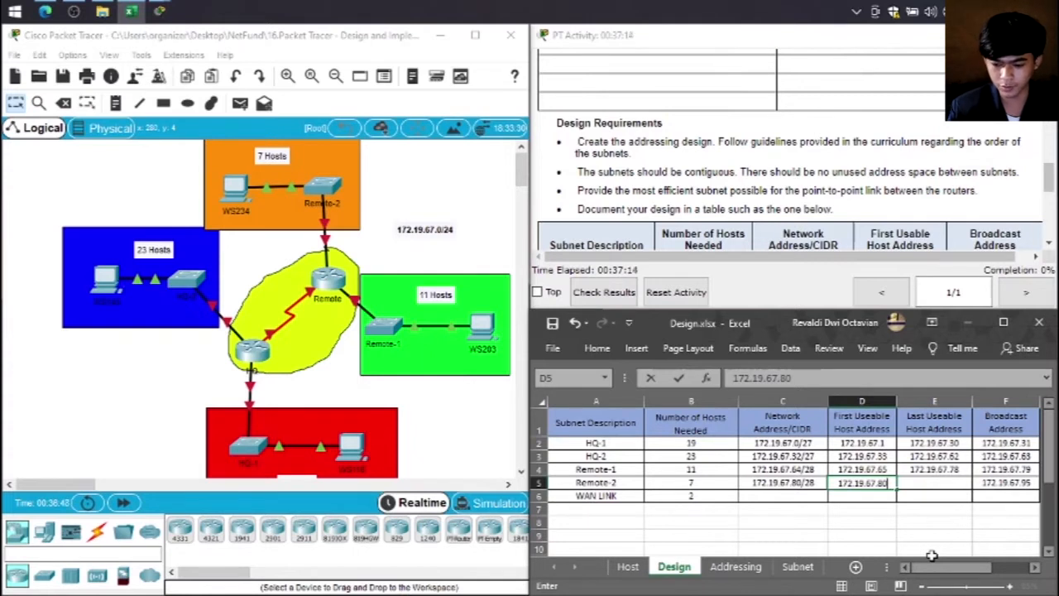
Step: Copy Remote-2's broadcast address into its Last Useable Host Address and change it to 172.19.67.94
{"action": "left_click", "coordinate": [954, 483]}
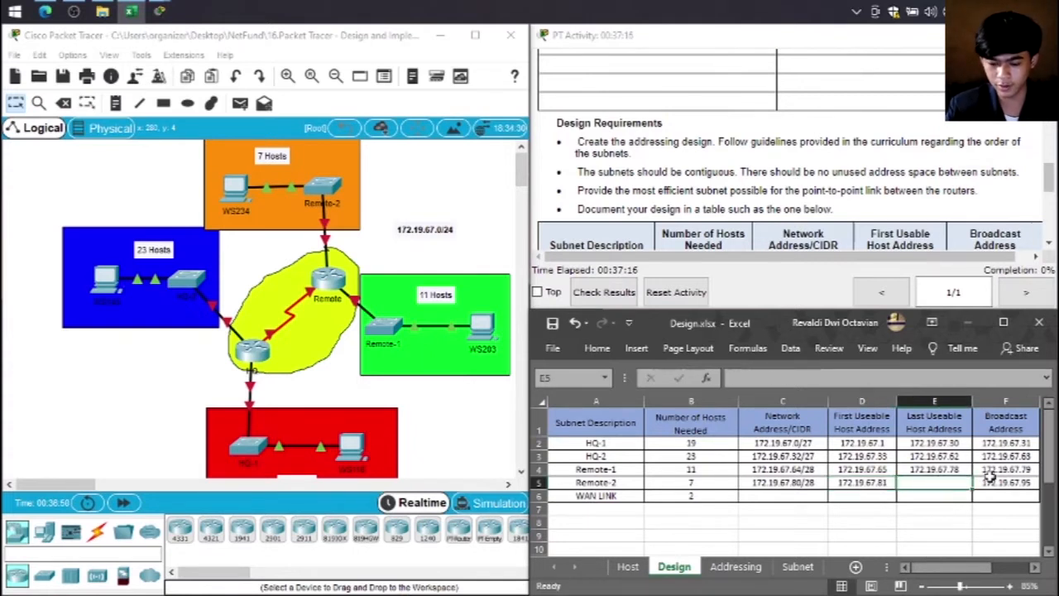
{"action": "left_click", "coordinate": [991, 482]}
{"action": "key", "text": "ctrl+c"}
{"action": "left_click", "coordinate": [952, 482]}
{"action": "key", "text": "ctrl+v"}
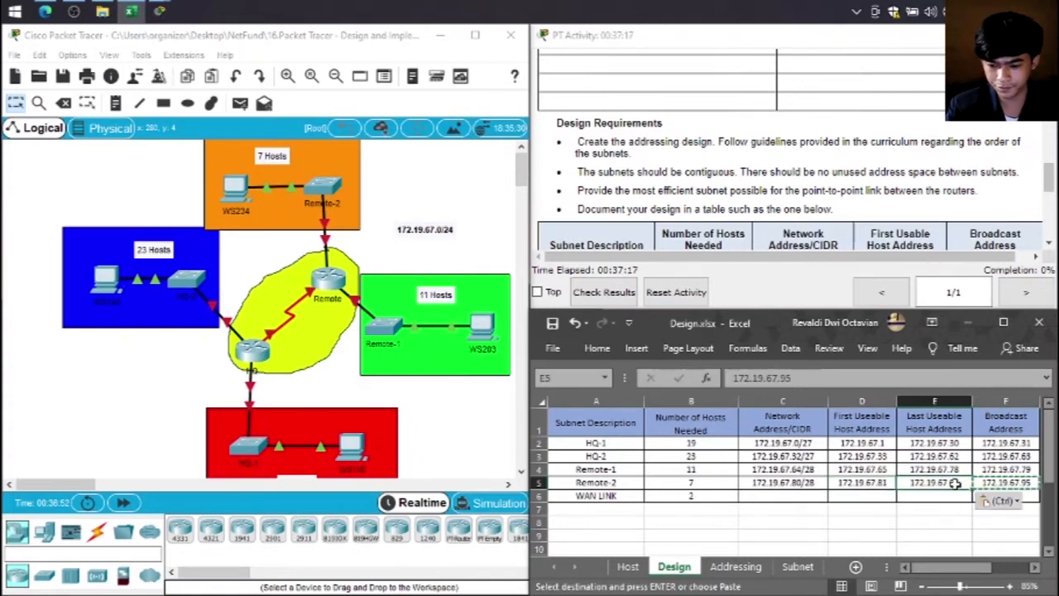
{"action": "left_click", "coordinate": [839, 379]}
{"action": "key", "text": "BackSpace"}
{"action": "type", "text": "4"}
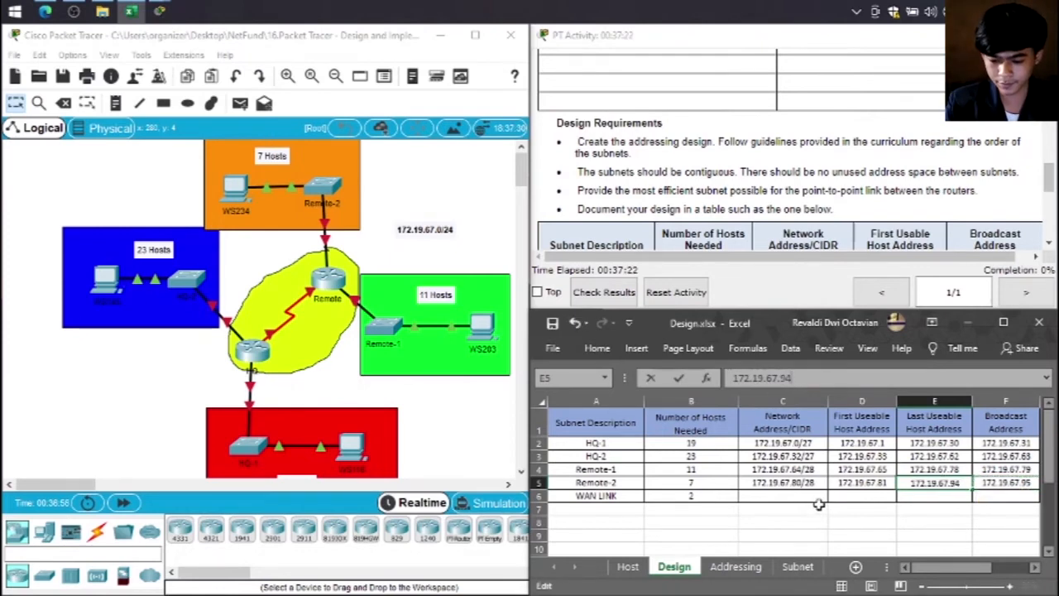
Step: Copy Remote-2's broadcast address into the WAN LINK's network address and change it to 172.19.67.96
{"action": "left_click", "coordinate": [810, 500]}
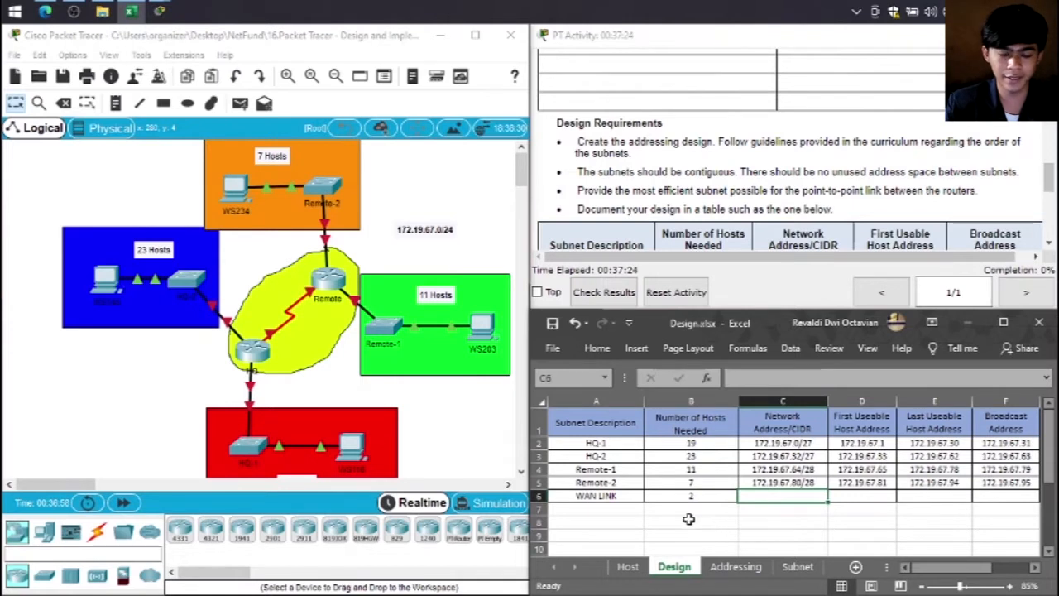
{"action": "left_click", "coordinate": [1006, 486]}
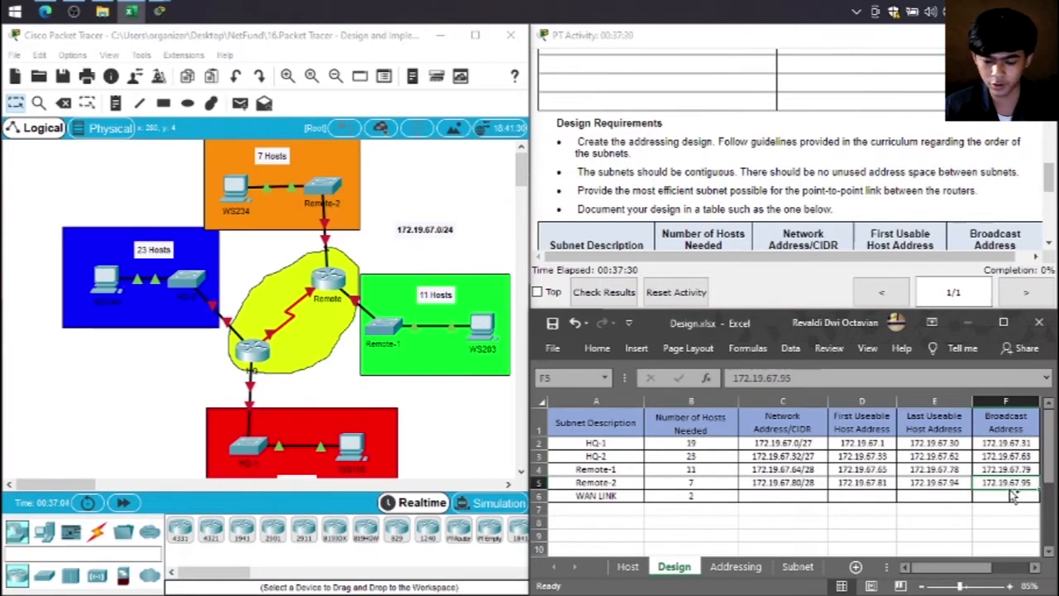
{"action": "key", "text": "ctrl+c"}
{"action": "left_click", "coordinate": [757, 495]}
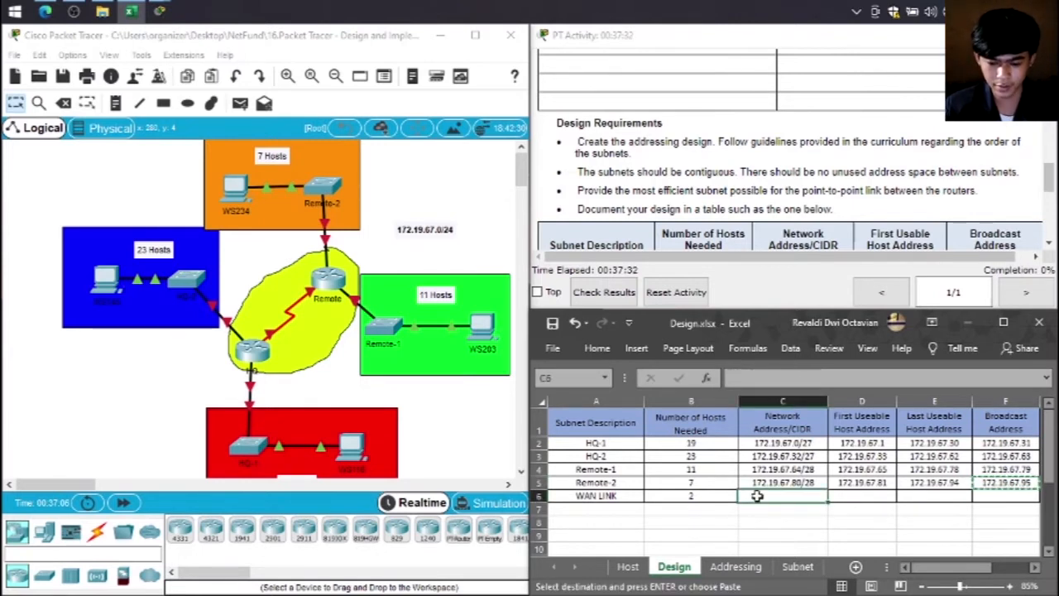
{"action": "key", "text": "ctrl+v"}
{"action": "left_click", "coordinate": [823, 378]}
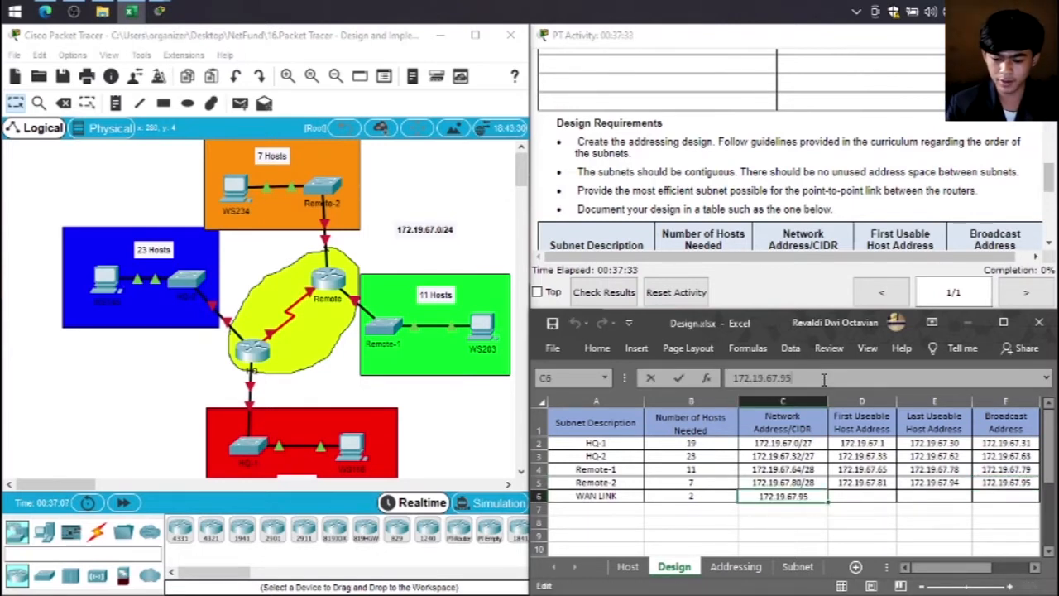
{"action": "key", "text": "BackSpace"}
{"action": "type", "text": "6"}
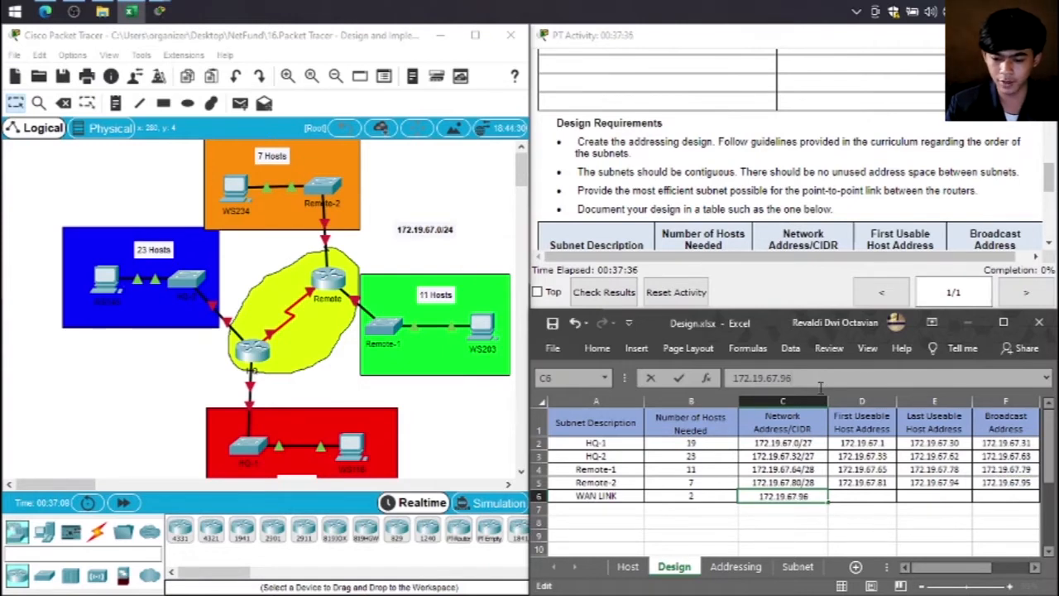
Step: Look up the WAN LINK's prefix on the Host sheet and append /30 to its network address on the Design sheet
{"action": "left_click", "coordinate": [627, 566]}
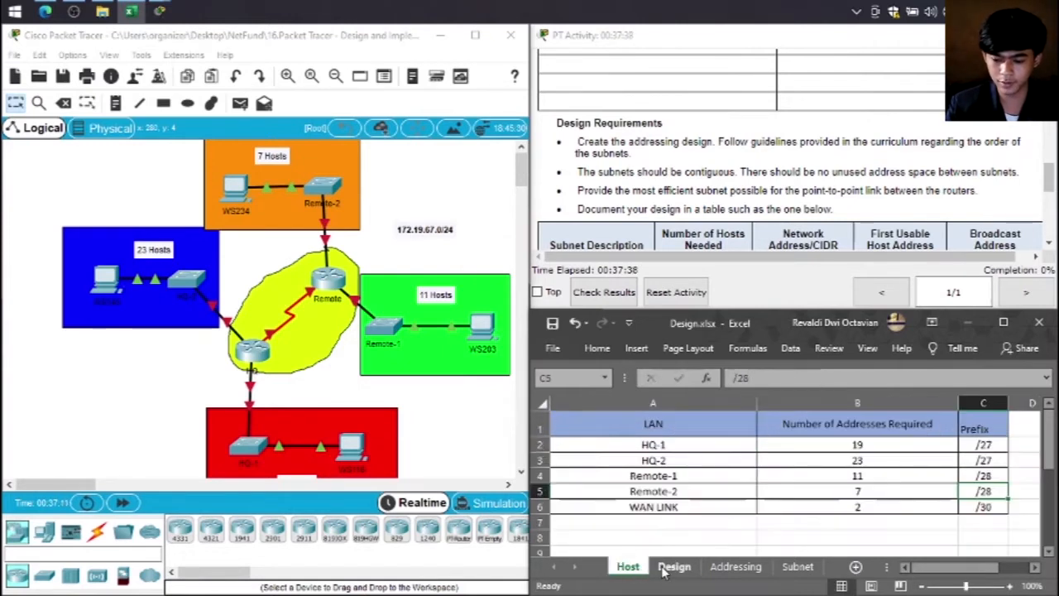
{"action": "left_click", "coordinate": [673, 566]}
{"action": "left_click", "coordinate": [807, 379]}
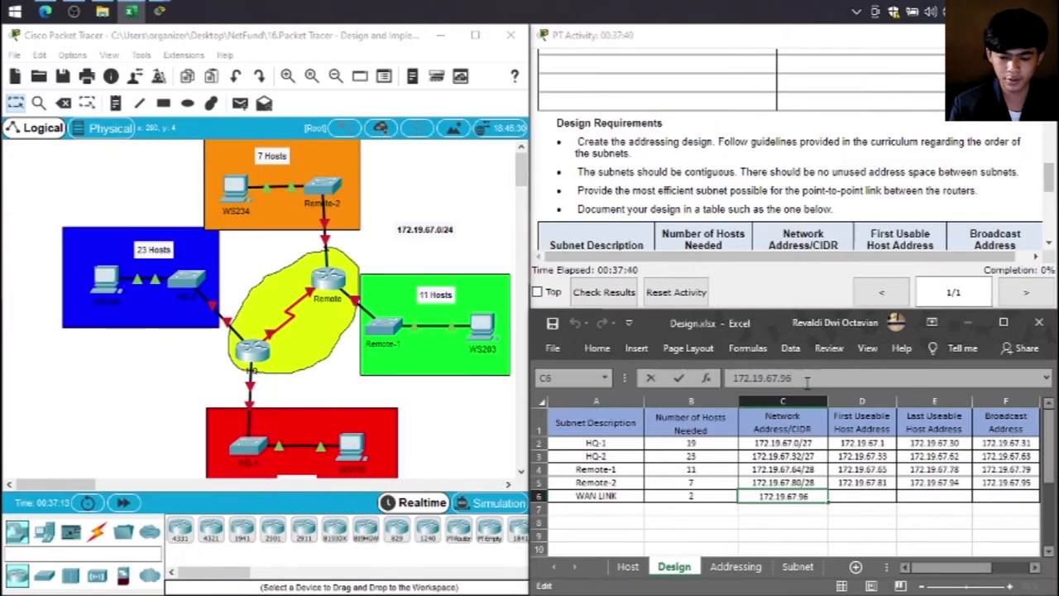
{"action": "type", "text": "/30"}
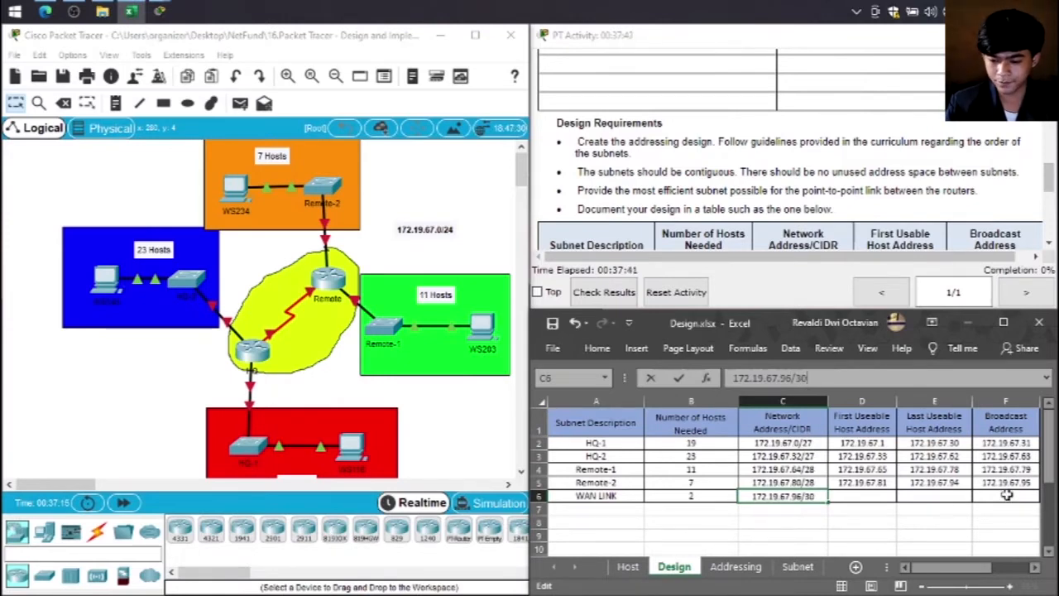
Step: Check the /30 row on the Subnet sheet and enter 172.19.67.99 as the WAN LINK's Broadcast Address on the Design sheet
{"action": "left_click", "coordinate": [1007, 494]}
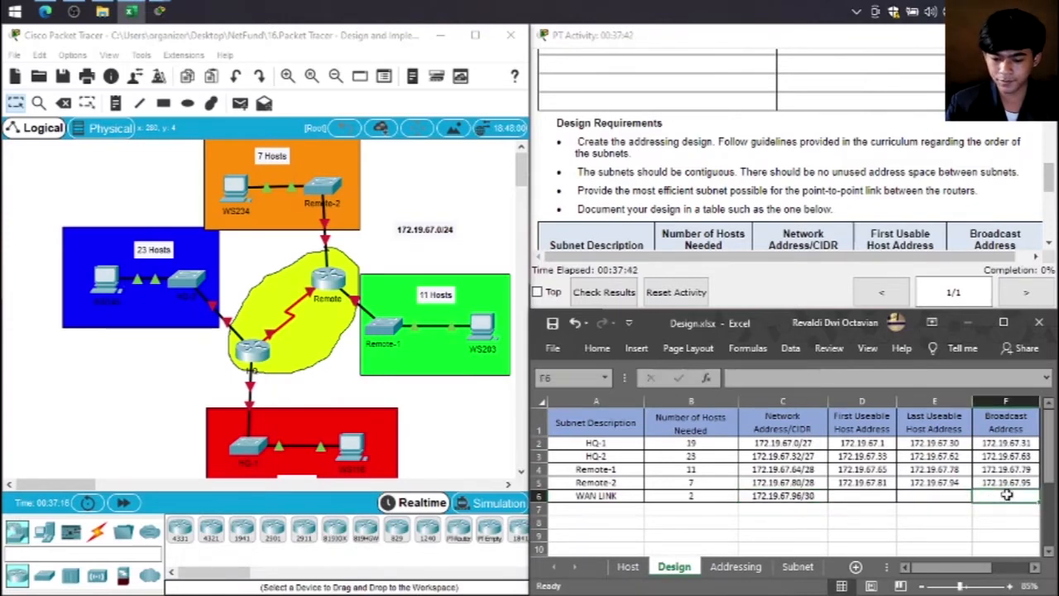
{"action": "left_click", "coordinate": [797, 567]}
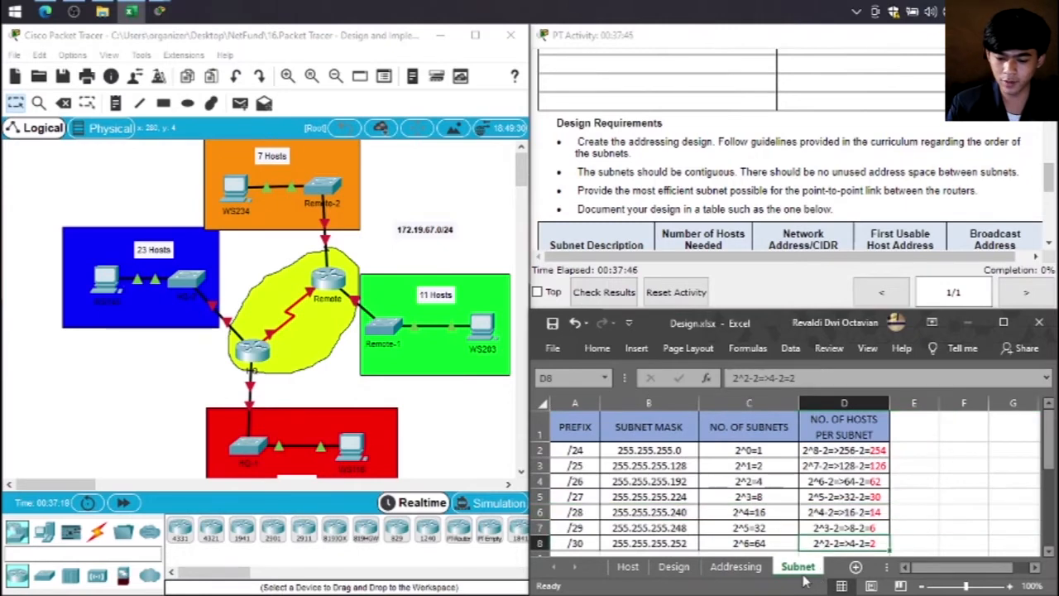
{"action": "left_click", "coordinate": [664, 571]}
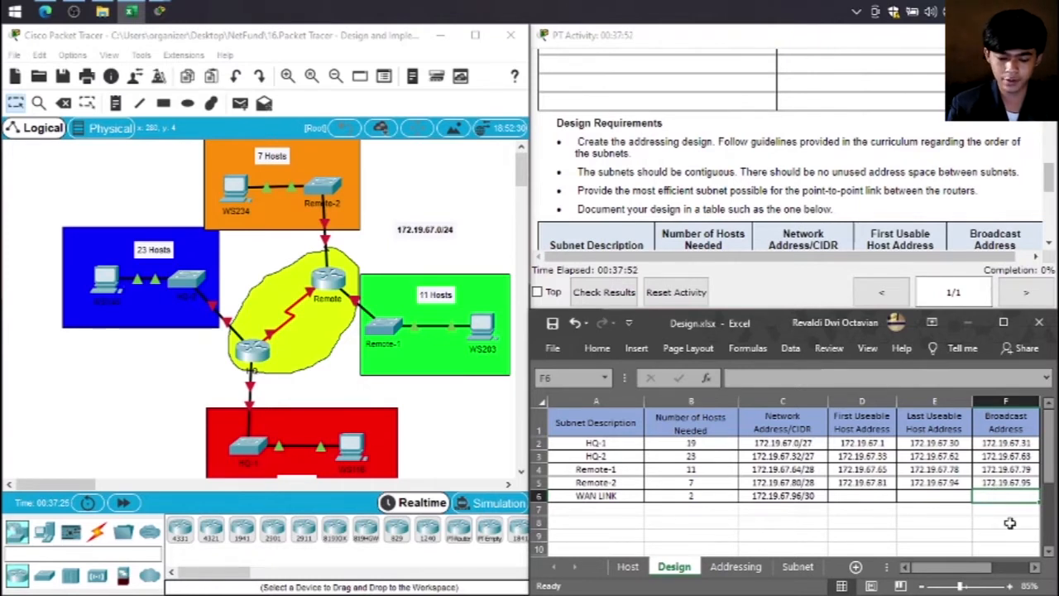
{"action": "type", "text": "172."}
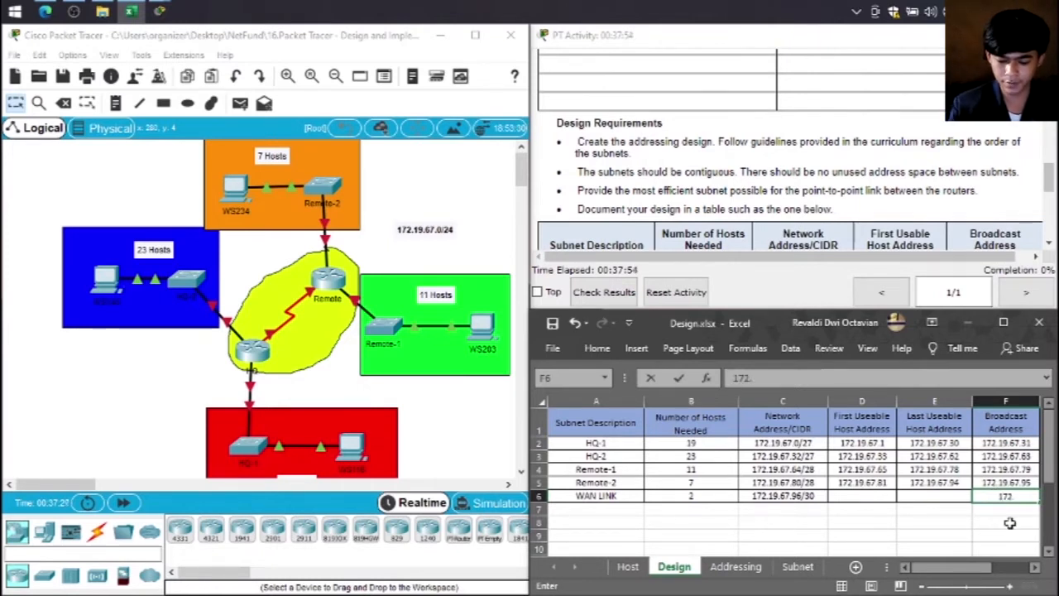
{"action": "type", "text": "19.67"}
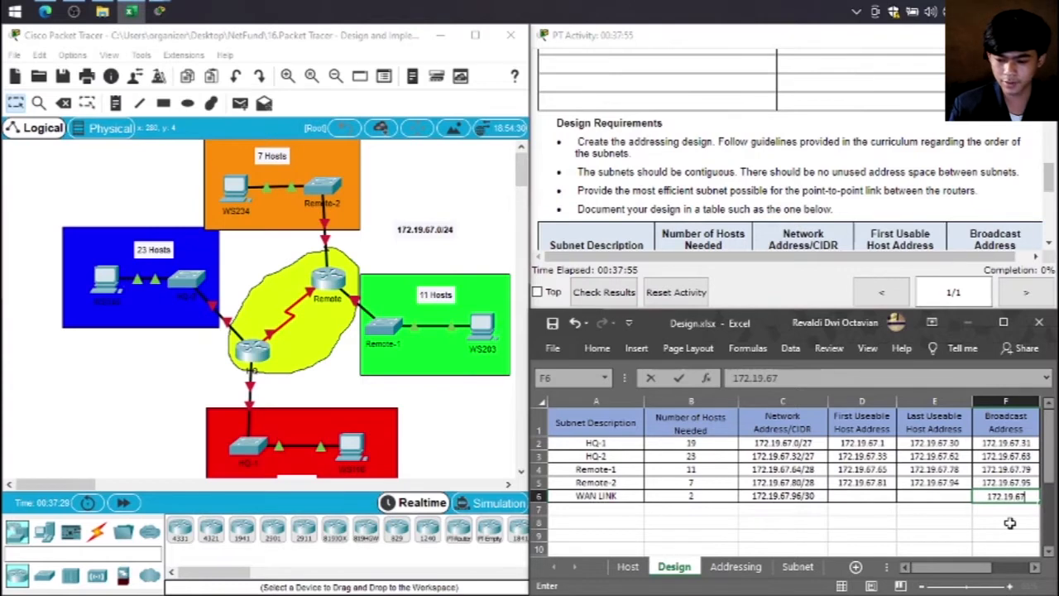
{"action": "type", "text": "."}
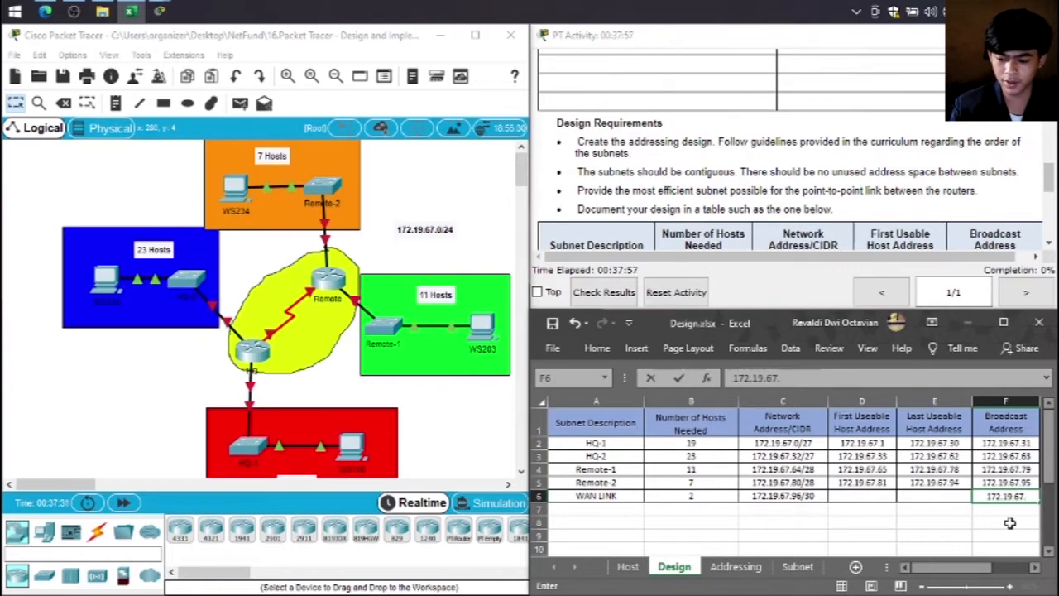
{"action": "type", "text": "99"}
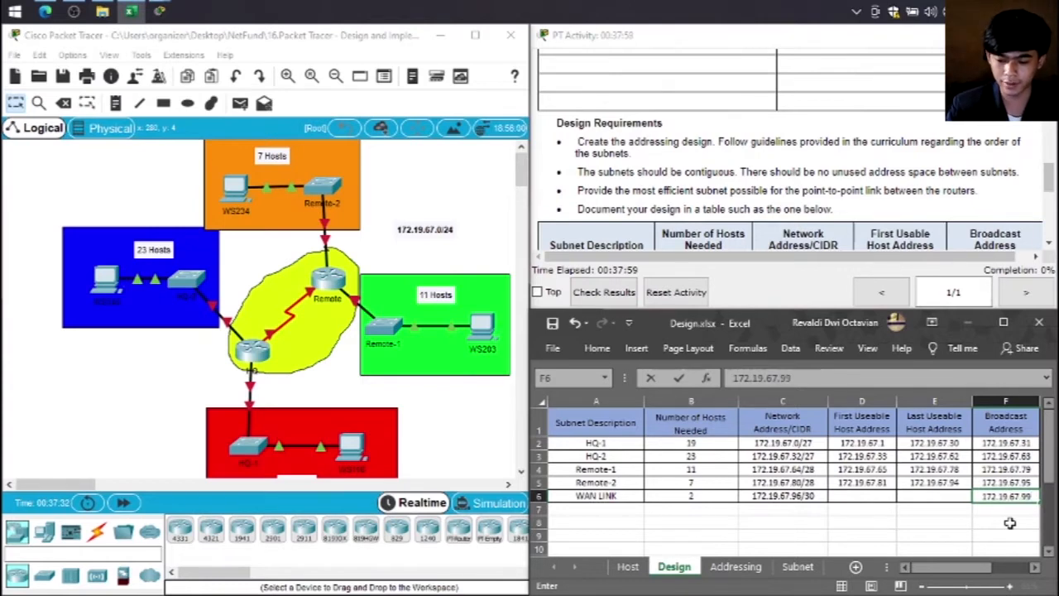
Step: Enter 172.19.67.97 as the WAN LINK's First Useable Host Address on the Design sheet
{"action": "left_click", "coordinate": [879, 496]}
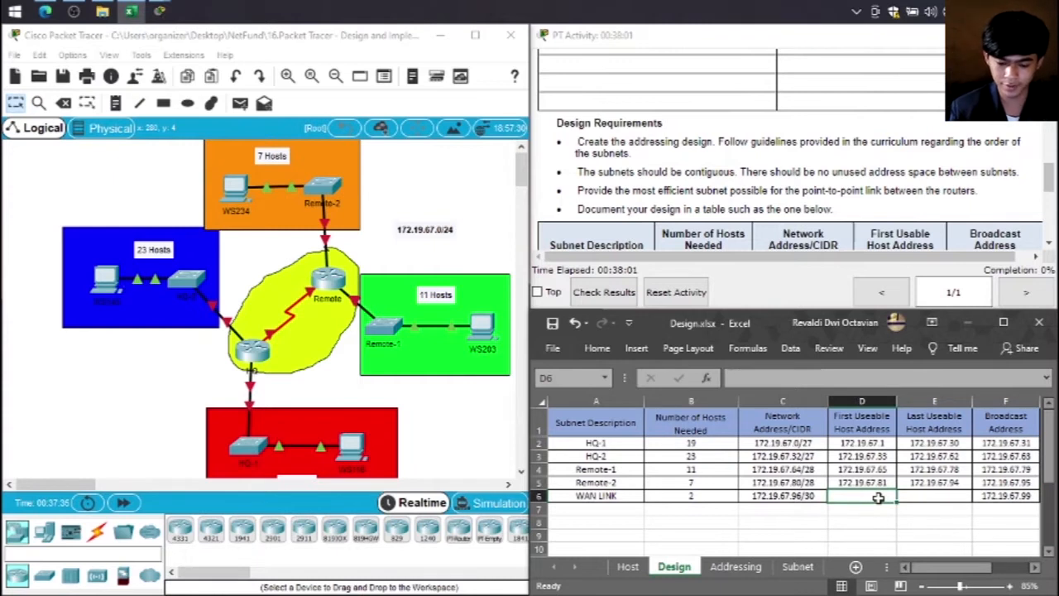
{"action": "type", "text": "172."}
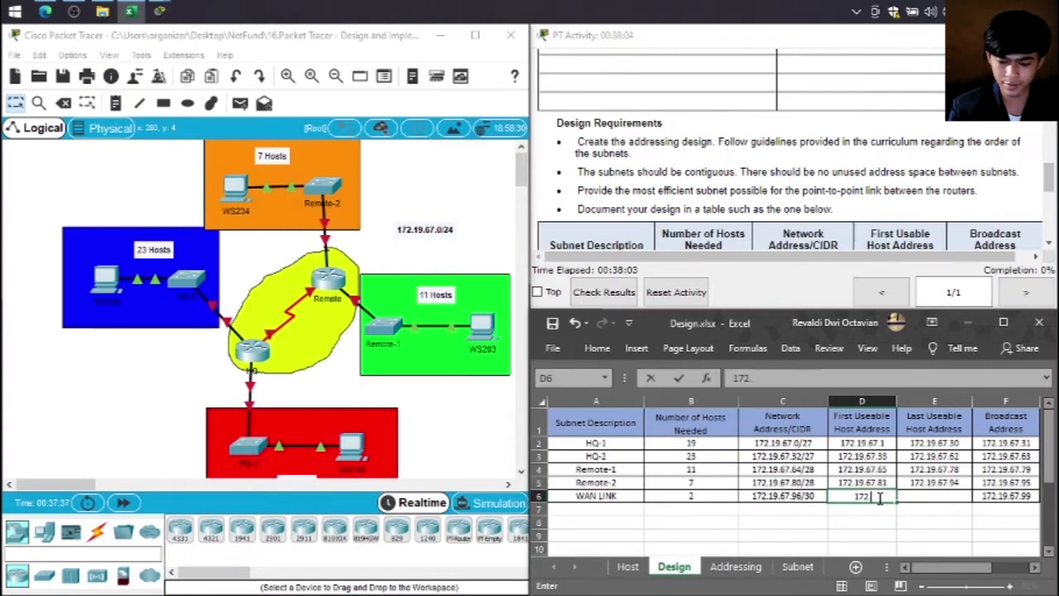
{"action": "type", "text": "19.67"}
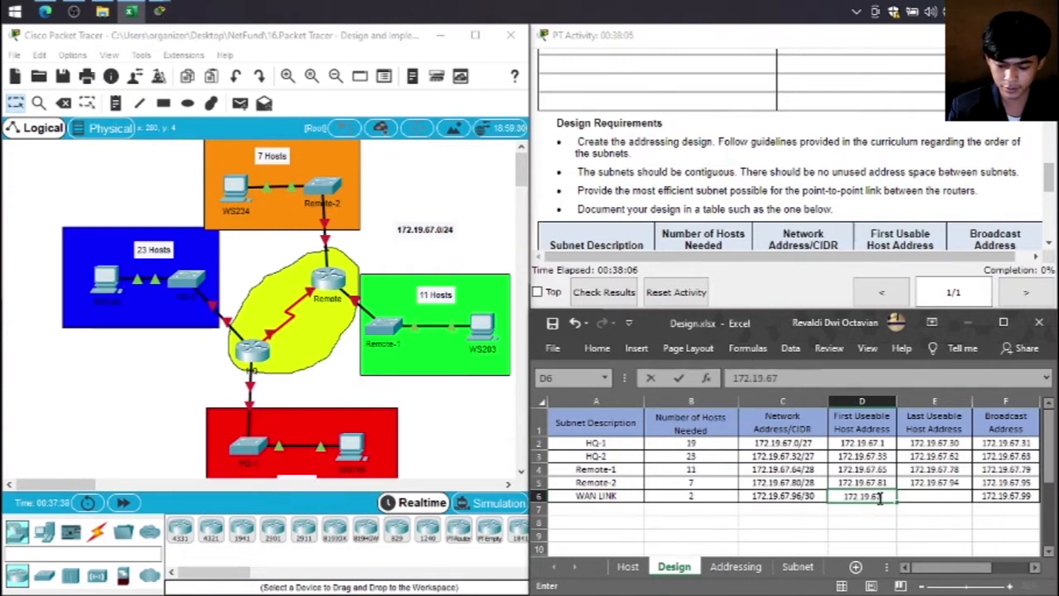
{"action": "type", "text": ".9"}
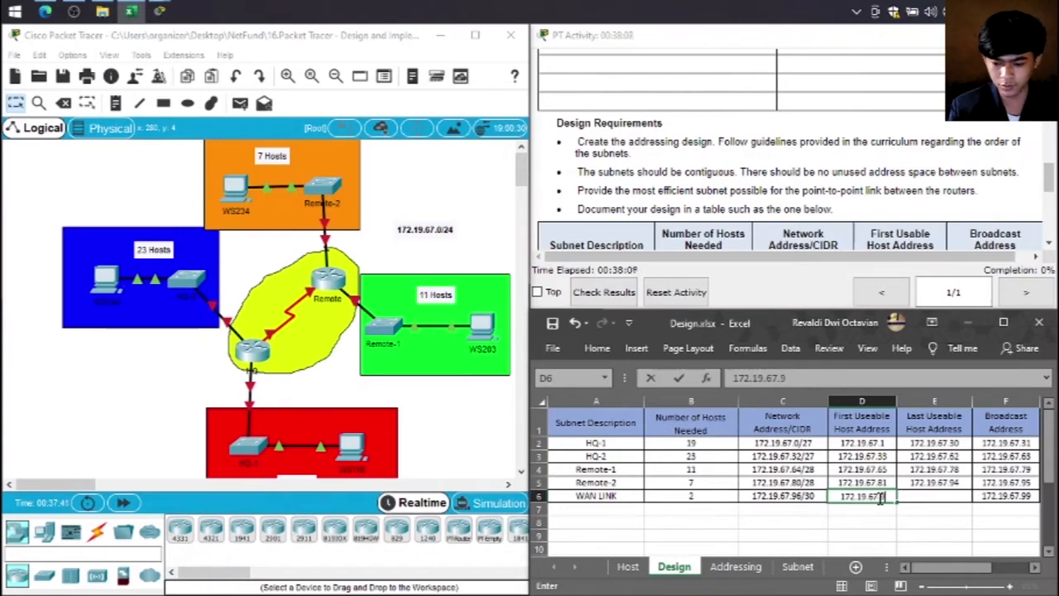
{"action": "type", "text": "7"}
Step: Copy the WAN LINK's broadcast address into its Last Useable Host Address and change it to 172.19.67.98
{"action": "left_click", "coordinate": [913, 496]}
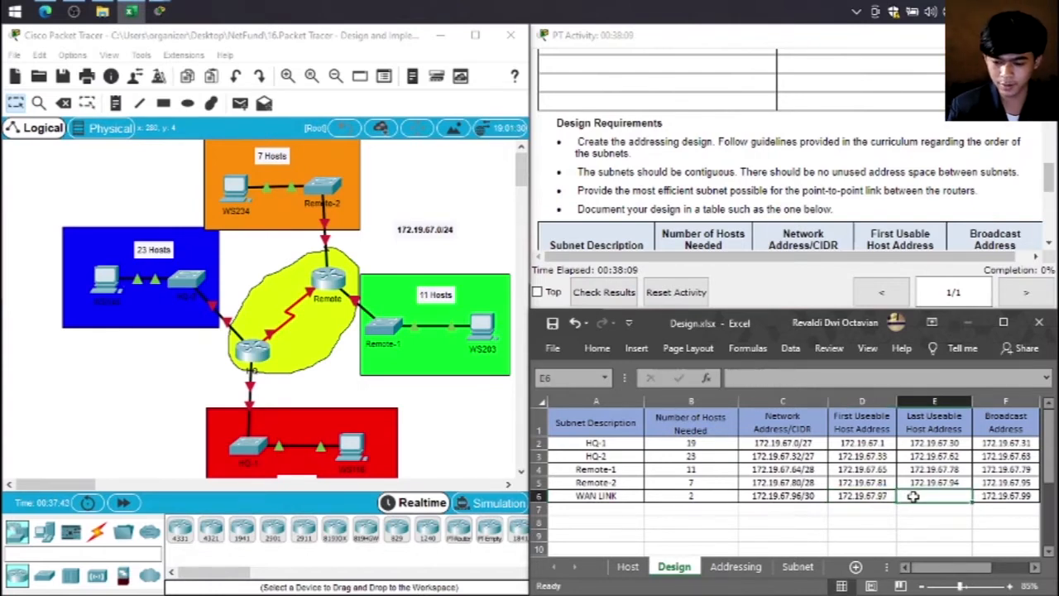
{"action": "left_click", "coordinate": [991, 494]}
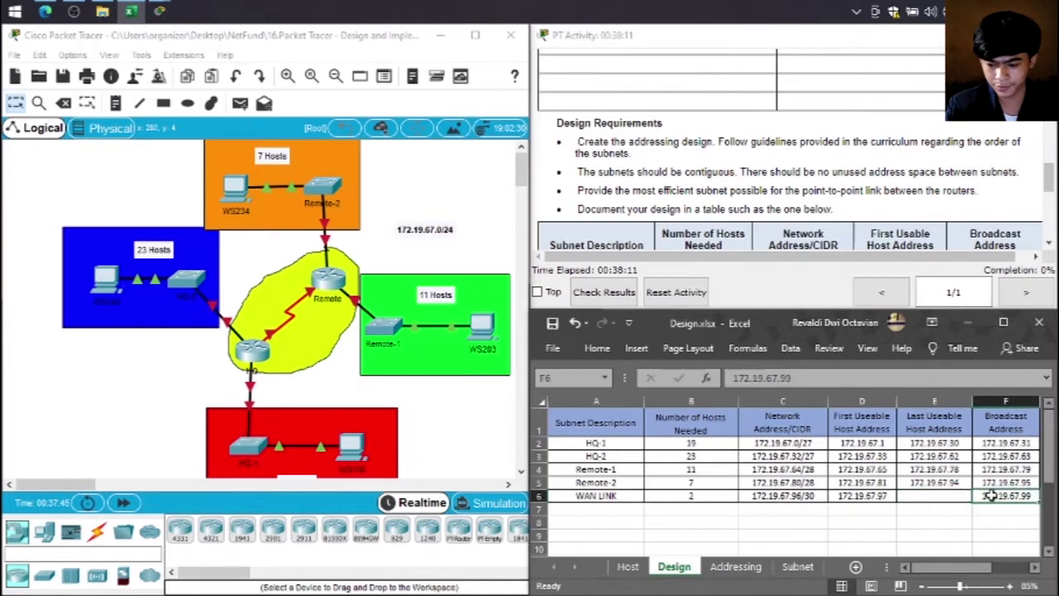
{"action": "key", "text": "ctrl+c"}
{"action": "left_click", "coordinate": [939, 495]}
{"action": "key", "text": "ctrl+v"}
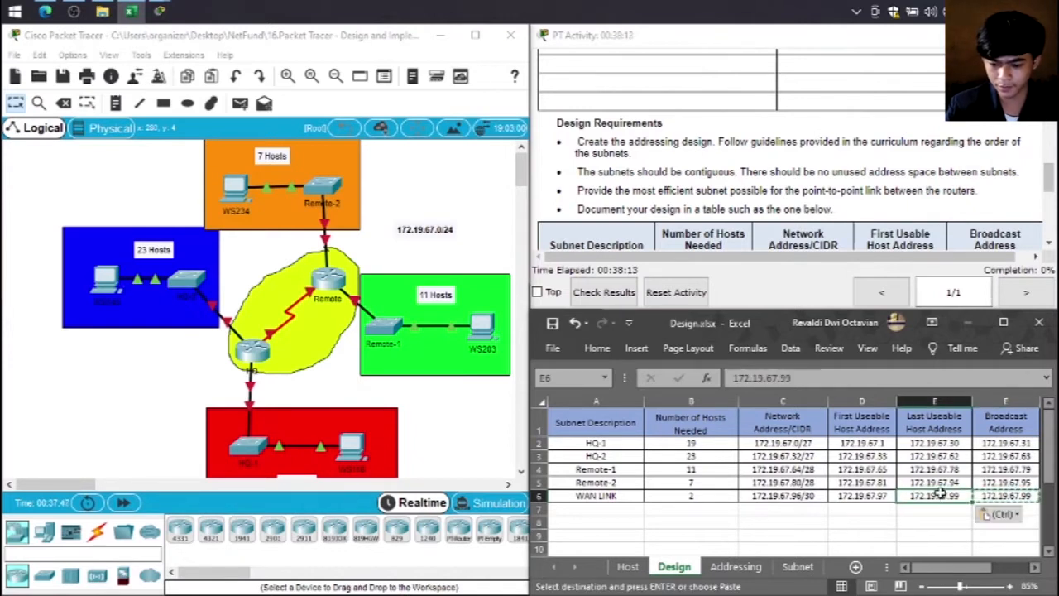
{"action": "left_click", "coordinate": [882, 378]}
{"action": "key", "text": "BackSpace"}
{"action": "type", "text": "8"}
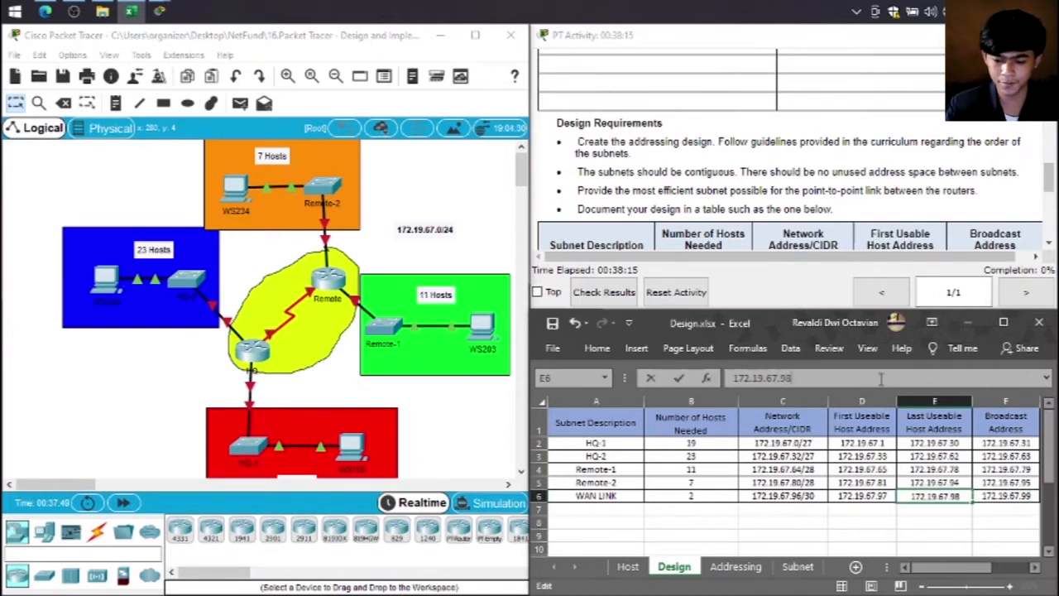
{"action": "left_click", "coordinate": [840, 515]}
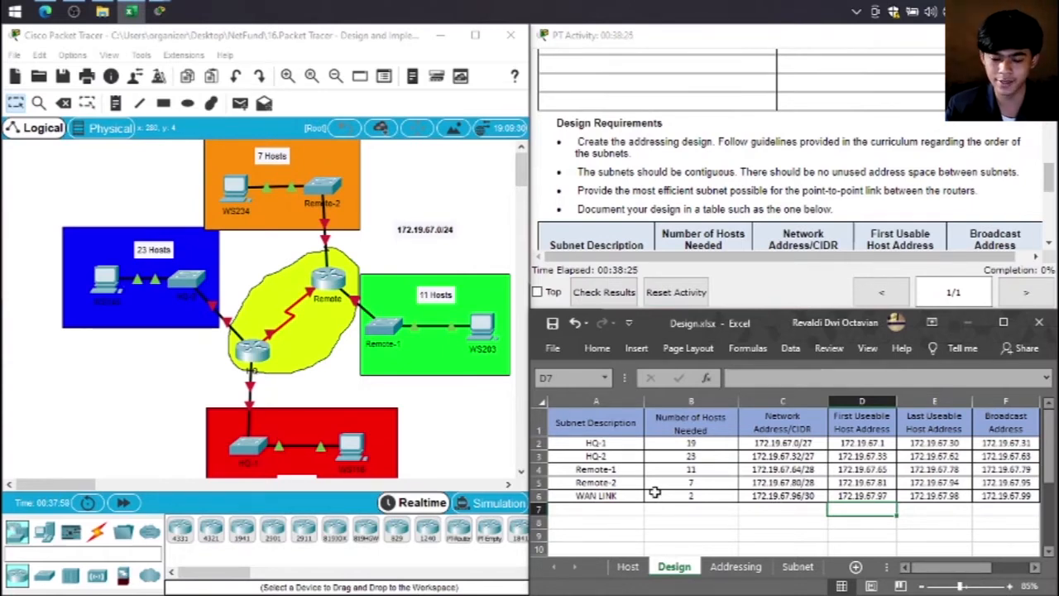
Step: Examine the activity's Addressing Table and the Addressing sheet's device, interface, IP address and mask columns, and review the Design sheet
{"action": "scroll", "coordinate": [821, 161], "scroll_direction": "up", "scroll_amount": 3}
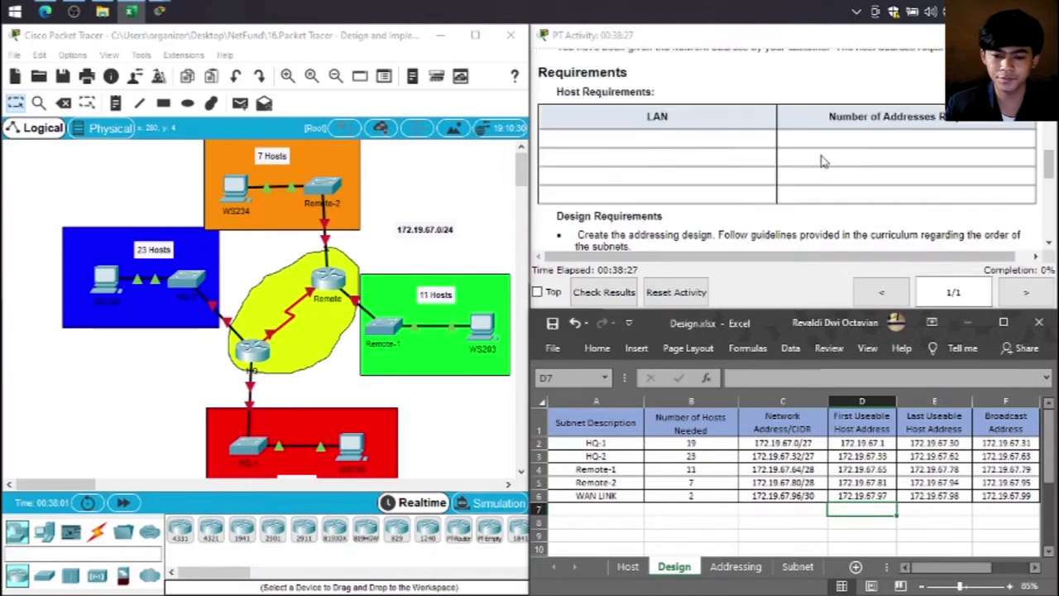
{"action": "scroll", "coordinate": [822, 161], "scroll_direction": "up", "scroll_amount": 10}
{"action": "scroll", "coordinate": [820, 161], "scroll_direction": "down", "scroll_amount": 1}
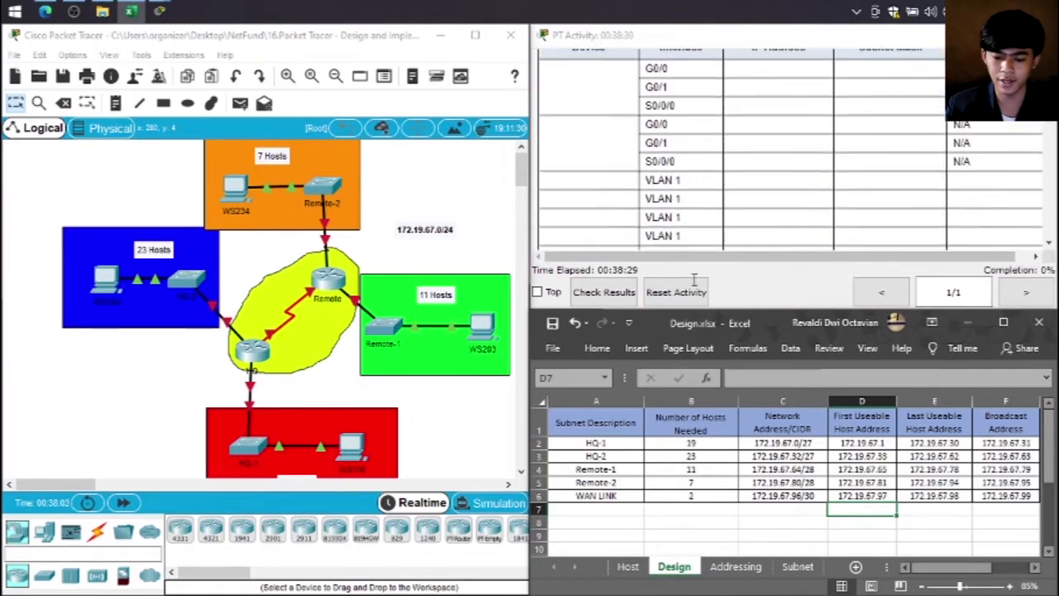
{"action": "left_click", "coordinate": [735, 566]}
{"action": "scroll", "coordinate": [685, 447], "scroll_direction": "down", "scroll_amount": 1}
{"action": "scroll", "coordinate": [685, 446], "scroll_direction": "up", "scroll_amount": 1}
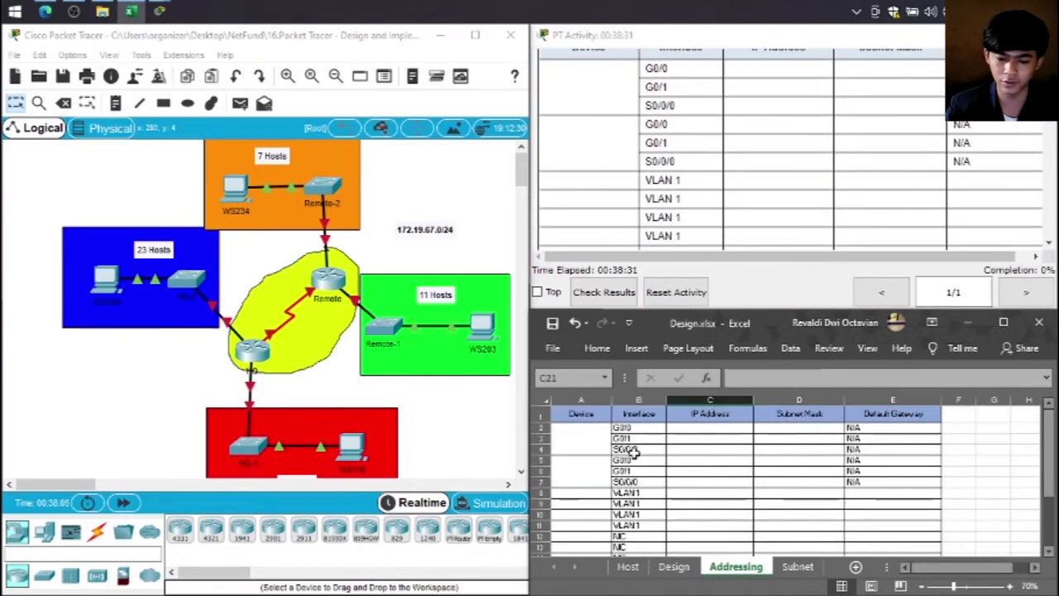
{"action": "left_click_drag", "start_coordinate": [626, 428], "coordinate": [628, 480]}
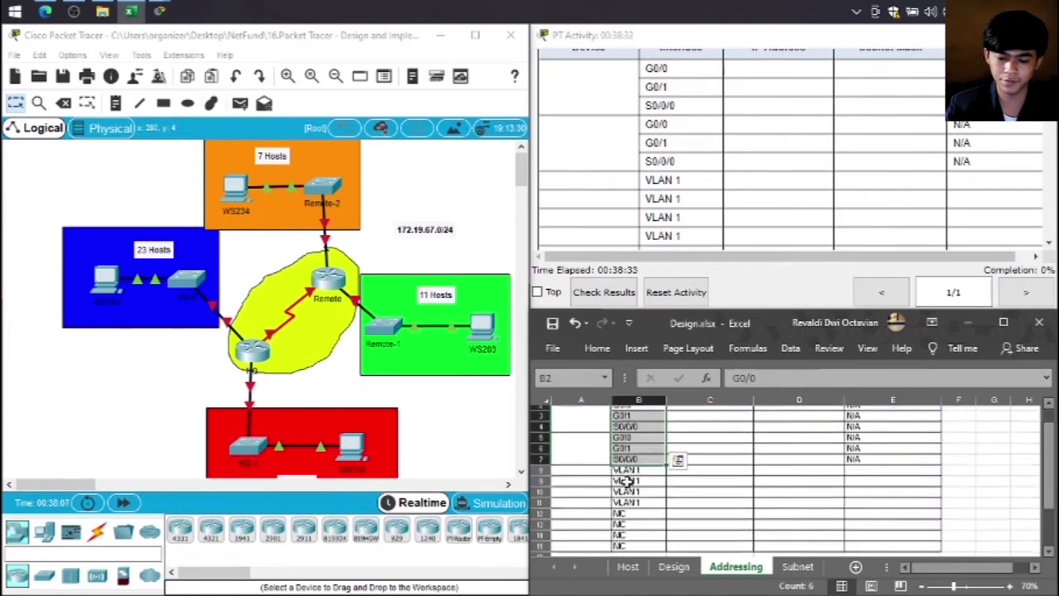
{"action": "scroll", "coordinate": [624, 472], "scroll_direction": "up", "scroll_amount": 1}
{"action": "left_click_drag", "start_coordinate": [634, 428], "coordinate": [631, 513]}
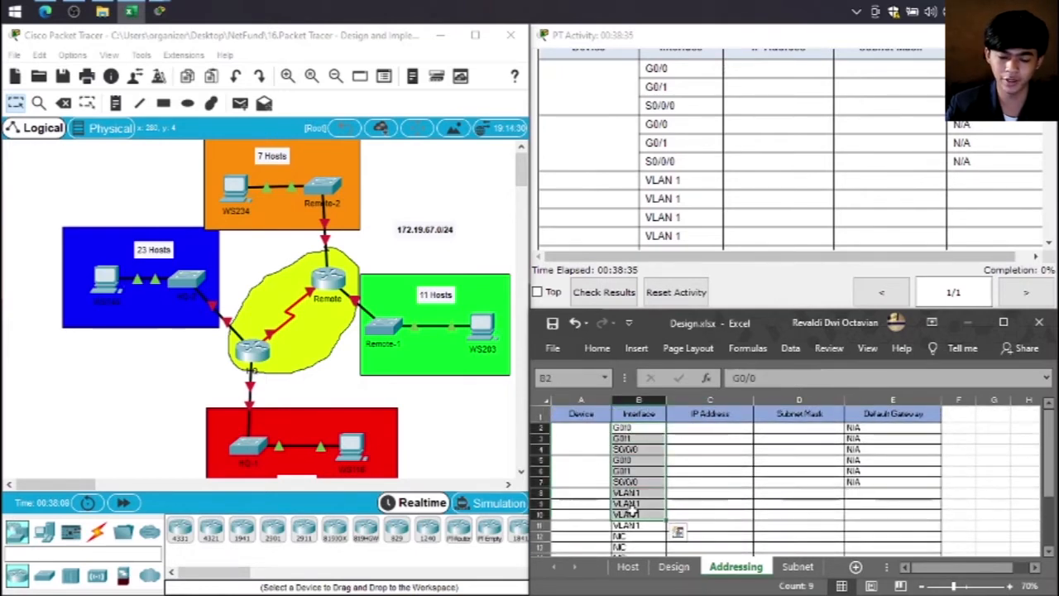
{"action": "left_click", "coordinate": [591, 435]}
{"action": "scroll", "coordinate": [591, 477], "scroll_direction": "down", "scroll_amount": 1}
{"action": "left_click", "coordinate": [584, 437]}
{"action": "left_click", "coordinate": [585, 465]}
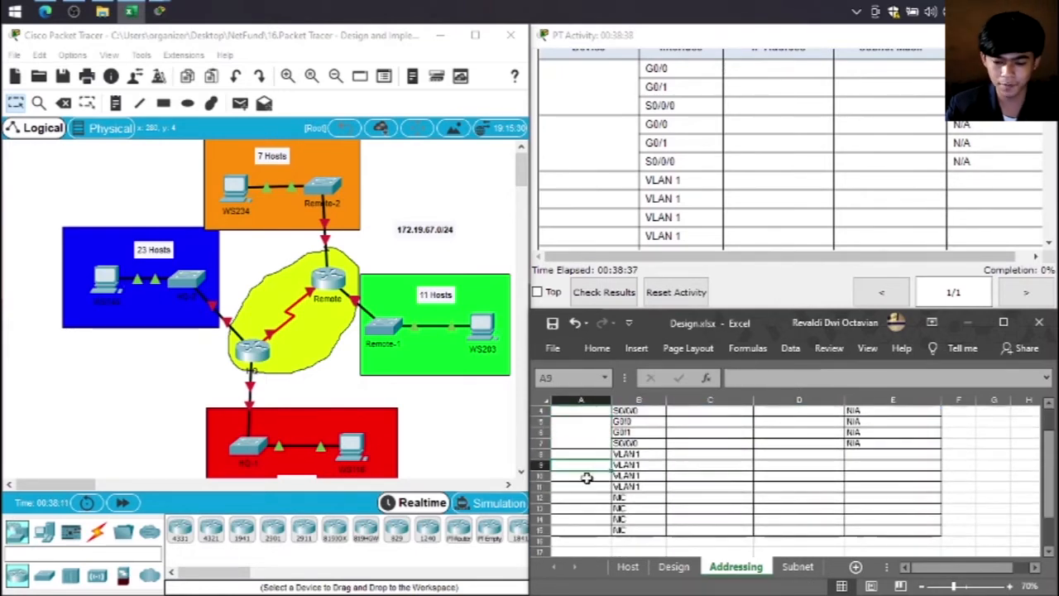
{"action": "scroll", "coordinate": [662, 476], "scroll_direction": "up", "scroll_amount": 1}
{"action": "left_click", "coordinate": [712, 439]}
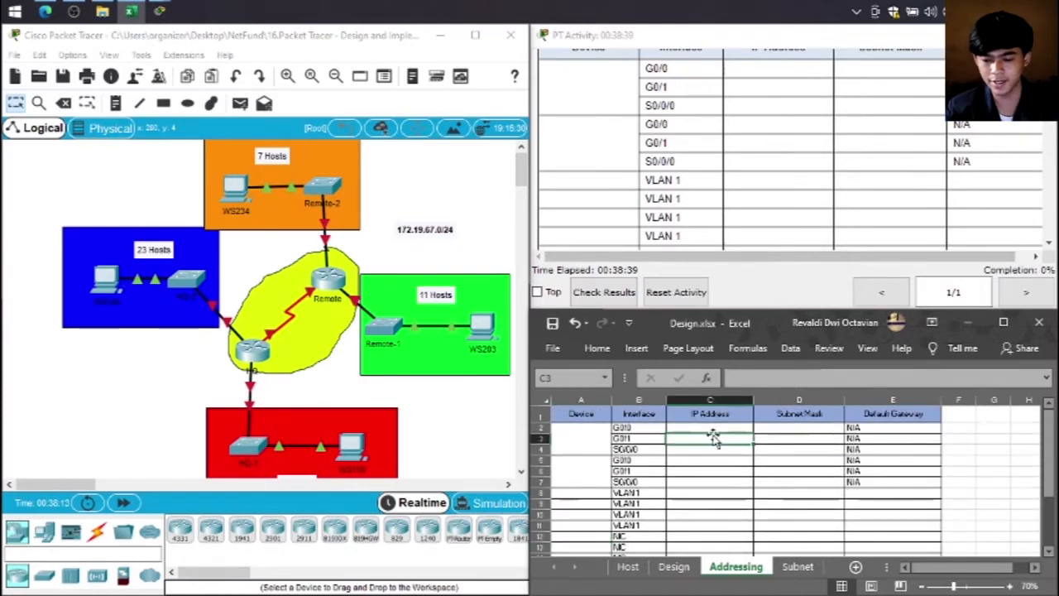
{"action": "left_click_drag", "start_coordinate": [796, 429], "coordinate": [801, 439]}
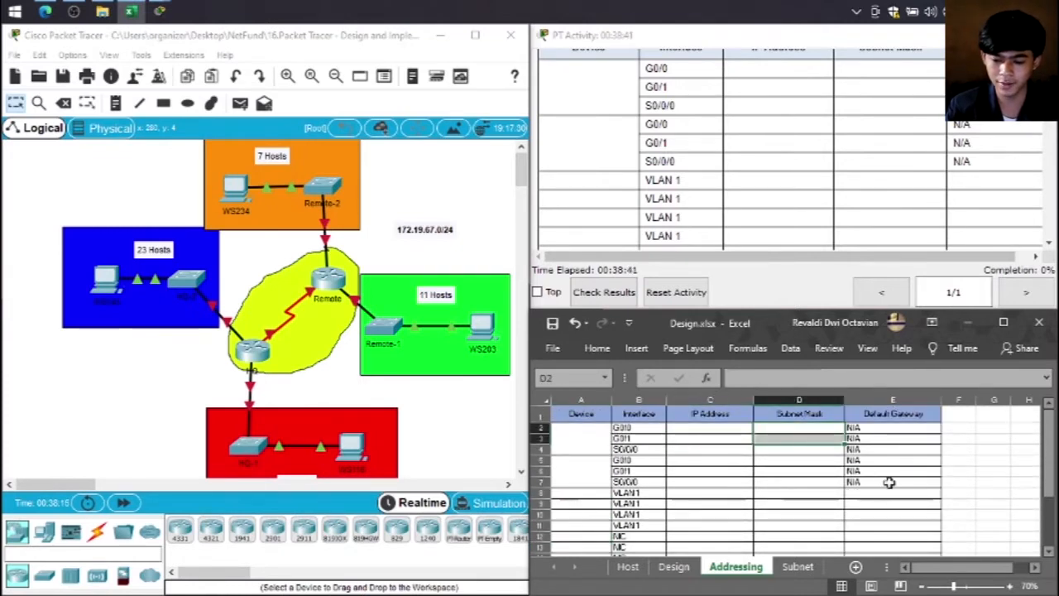
{"action": "scroll", "coordinate": [894, 464], "scroll_direction": "down", "scroll_amount": 1}
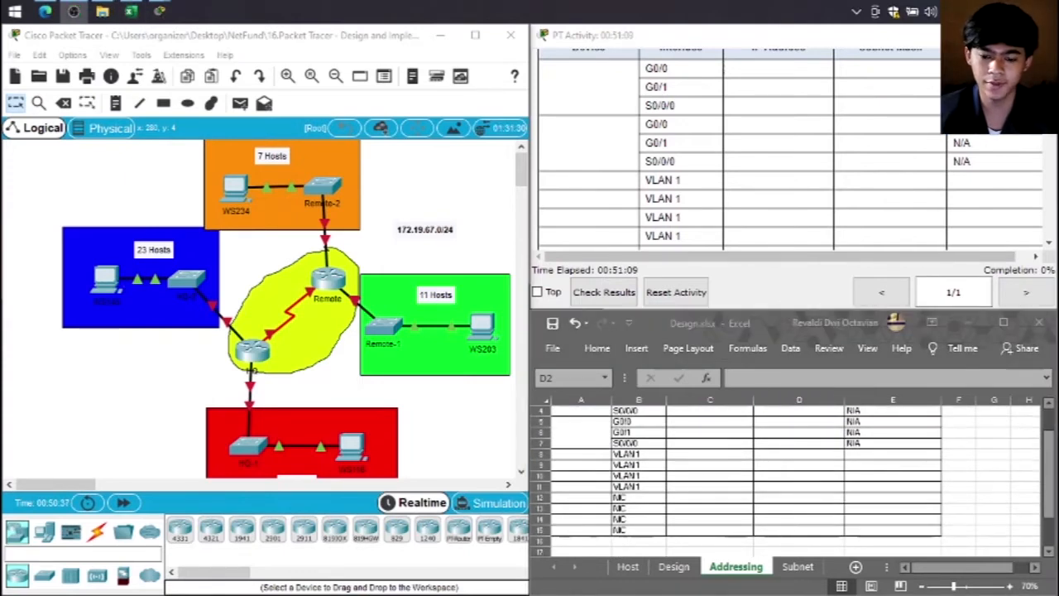
{"action": "scroll", "coordinate": [724, 231], "scroll_direction": "up", "scroll_amount": 3}
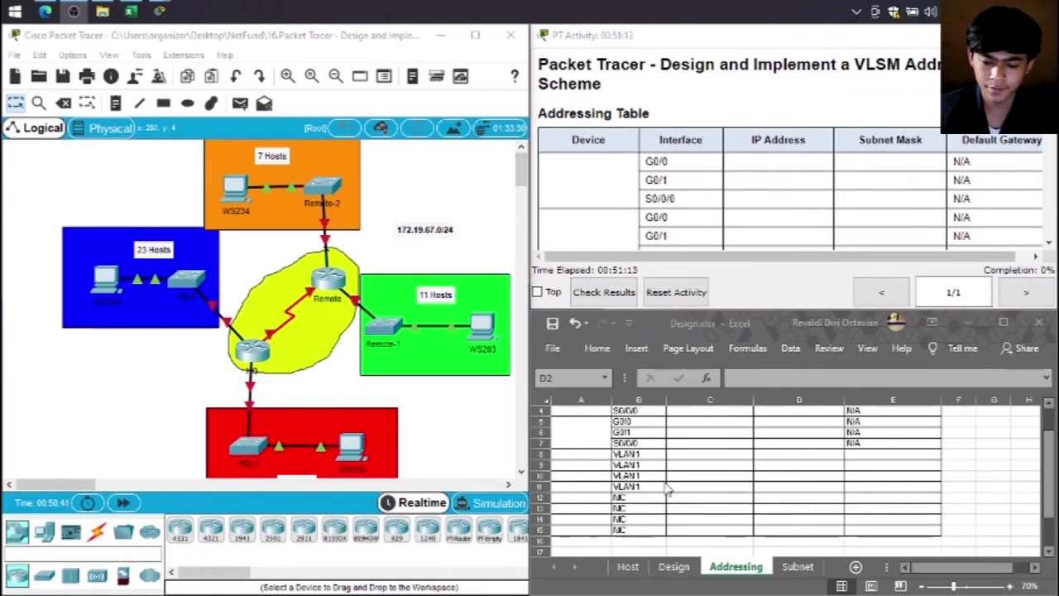
{"action": "scroll", "coordinate": [667, 490], "scroll_direction": "up", "scroll_amount": 1}
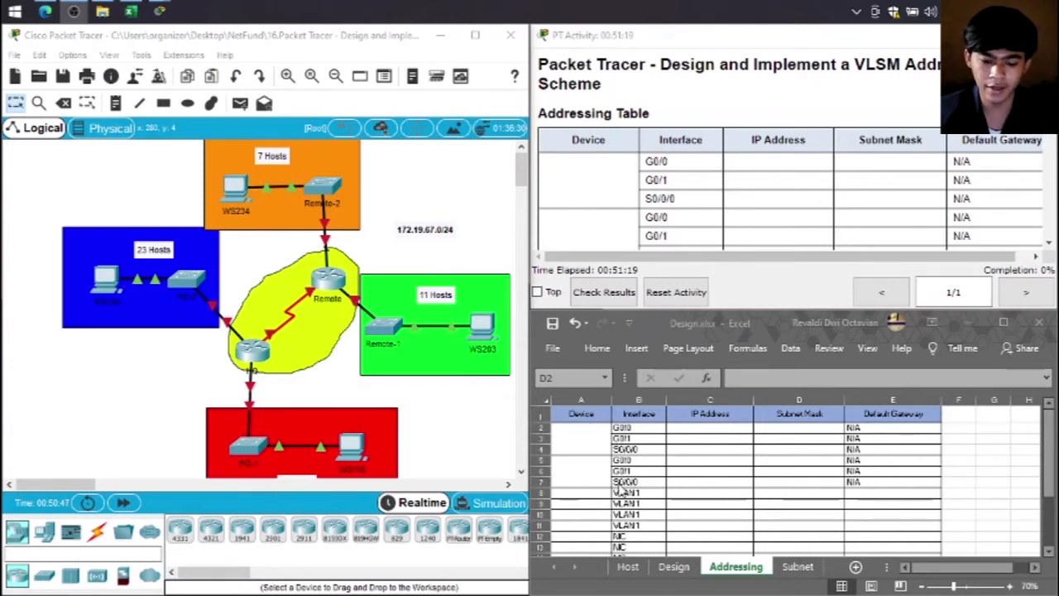
{"action": "left_click", "coordinate": [676, 573]}
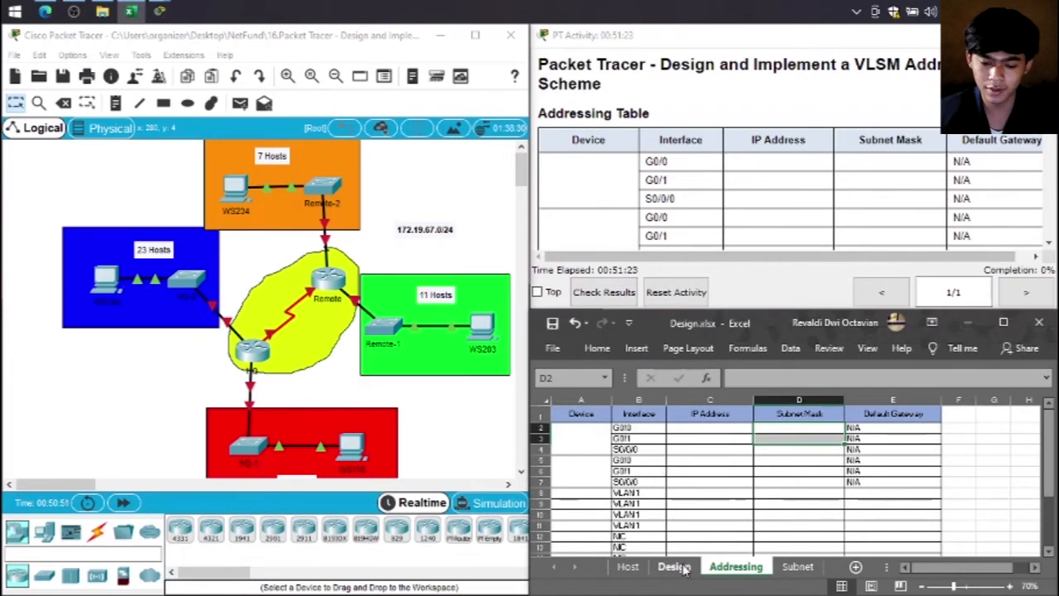
{"action": "left_click", "coordinate": [684, 567]}
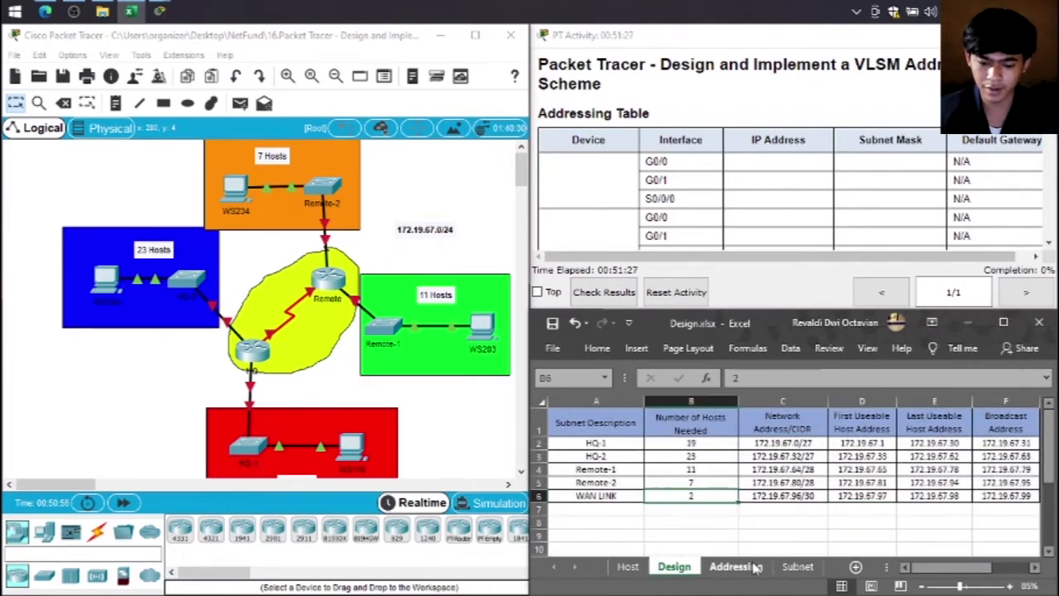
Step: On the Addressing sheet, enter HQ as the device for the first three interfaces and Remote for the next three
{"action": "left_click", "coordinate": [728, 568]}
{"action": "left_click_drag", "start_coordinate": [584, 428], "coordinate": [585, 449]}
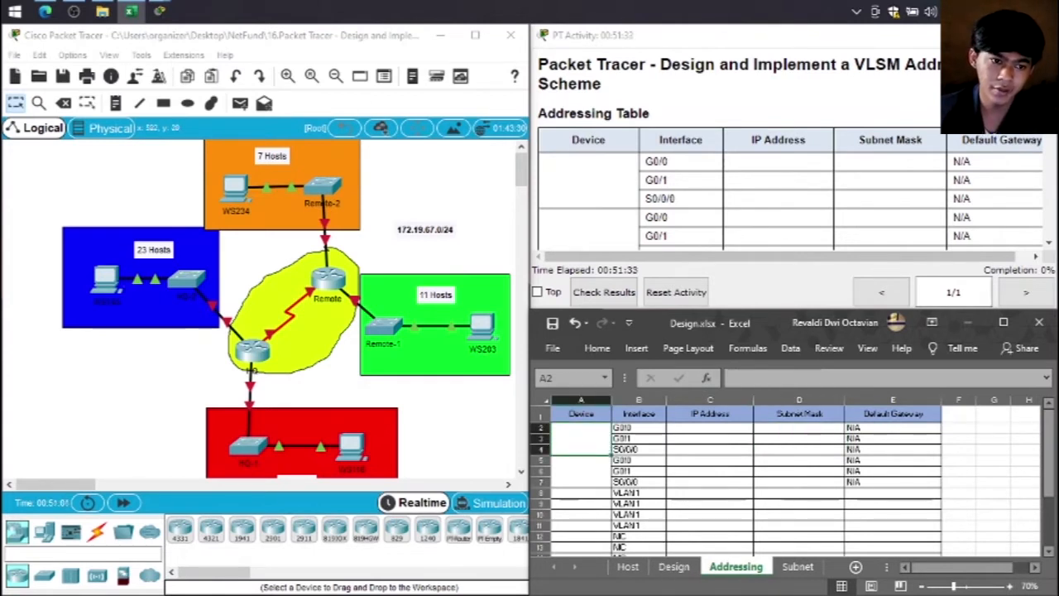
{"action": "key", "text": "alt+Tab"}
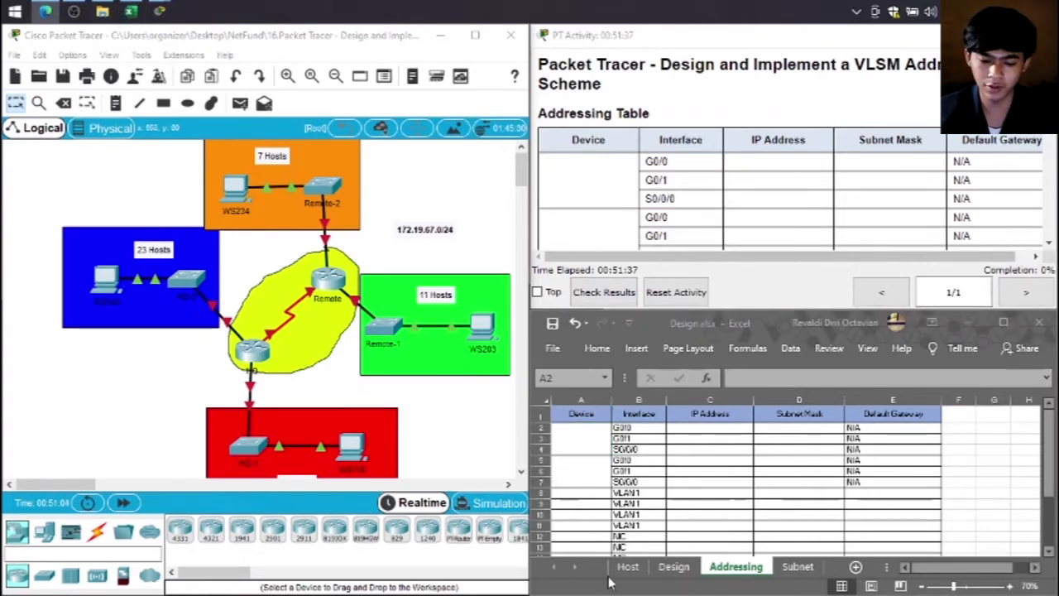
{"action": "key", "text": "alt+Tab"}
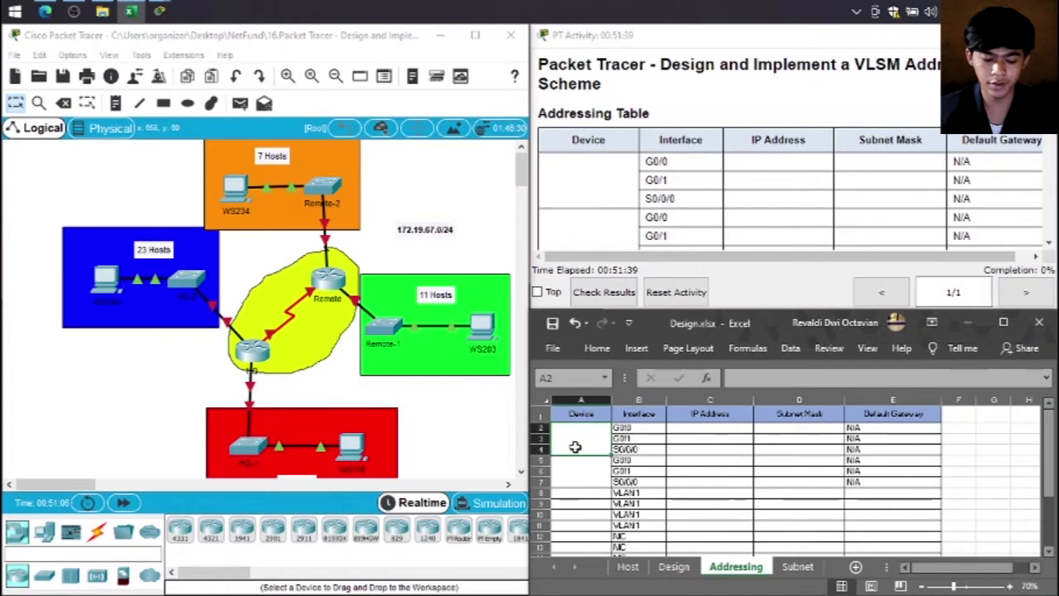
{"action": "type", "text": "HQ"}
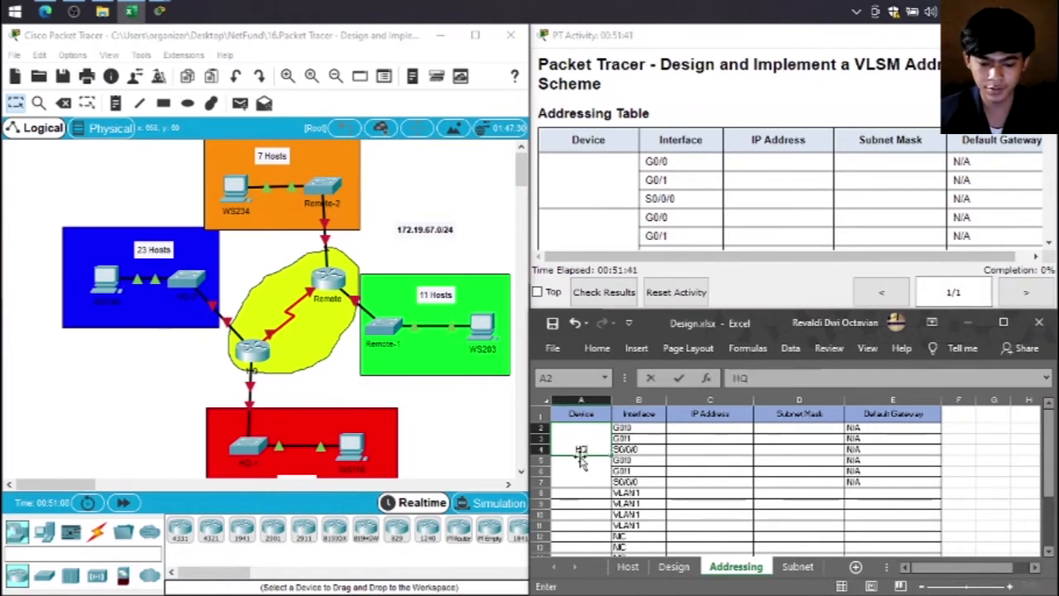
{"action": "key", "text": "Return"}
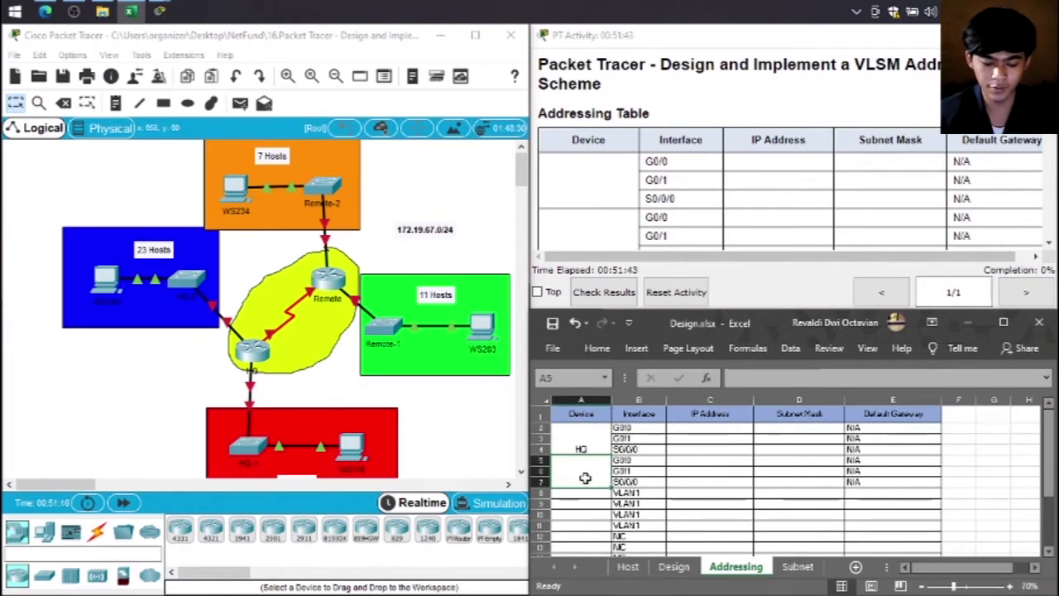
{"action": "type", "text": "Remote"}
{"action": "left_click", "coordinate": [592, 494]}
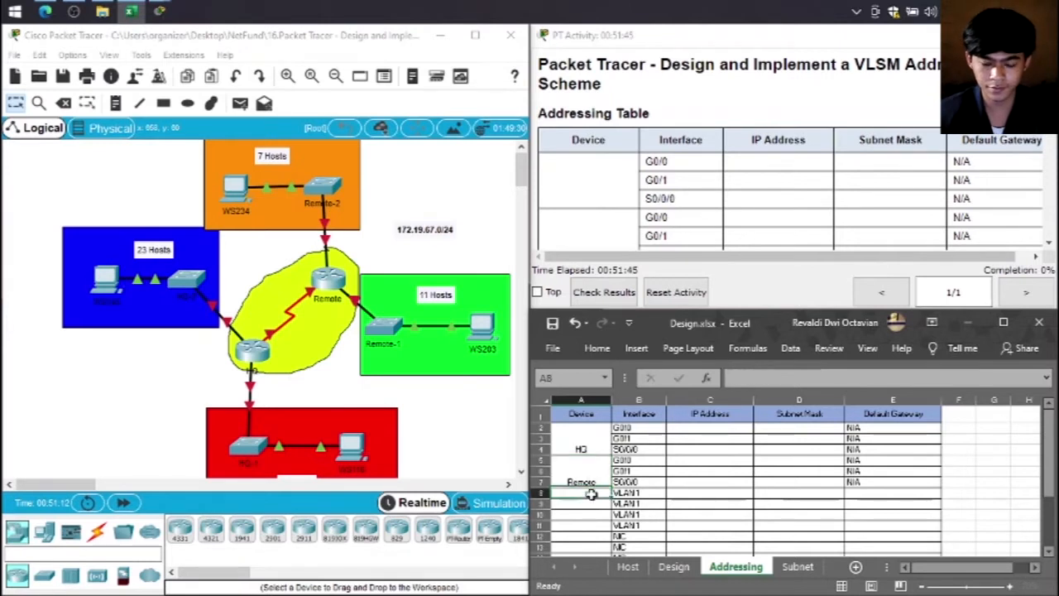
Step: On the Addressing sheet, enter HQ-1, HQ-2, Remote-1 and Remote-2 as the devices for the four VLAN 1 rows
{"action": "scroll", "coordinate": [612, 480], "scroll_direction": "down", "scroll_amount": 2}
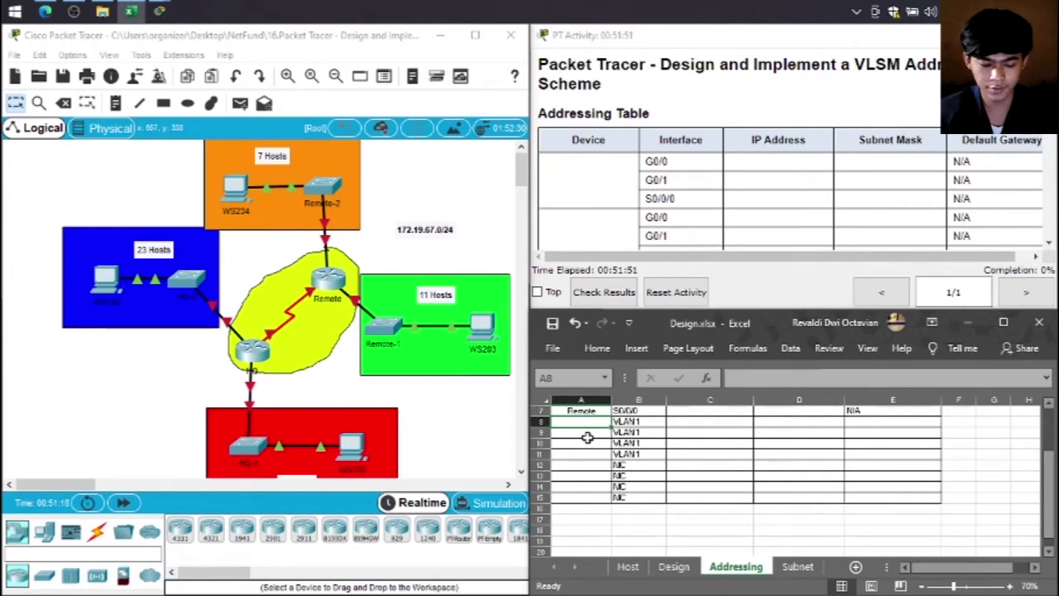
{"action": "type", "text": "HQ"}
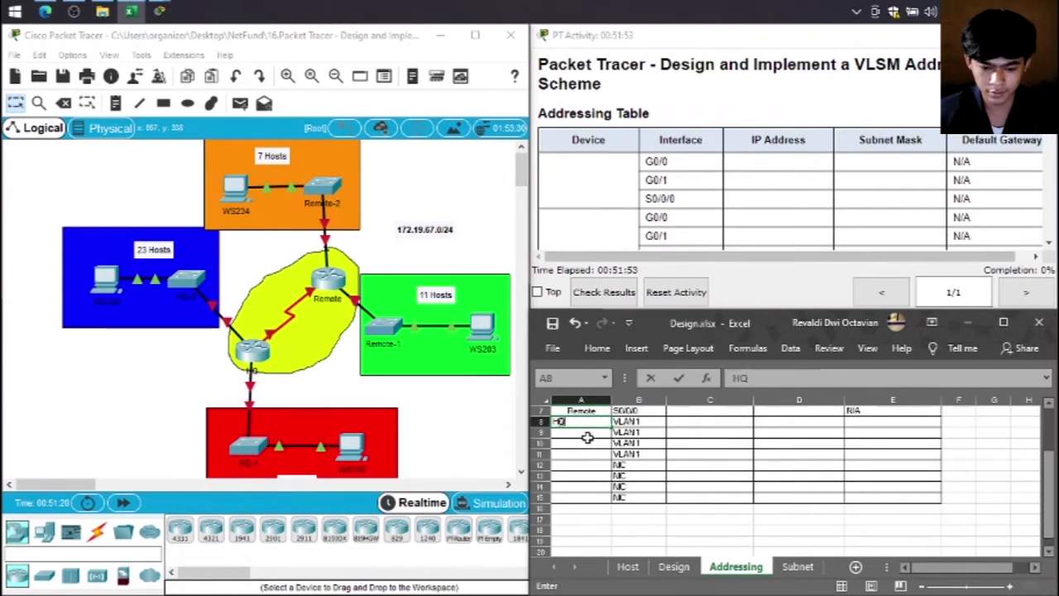
{"action": "key", "text": "BackSpace"}
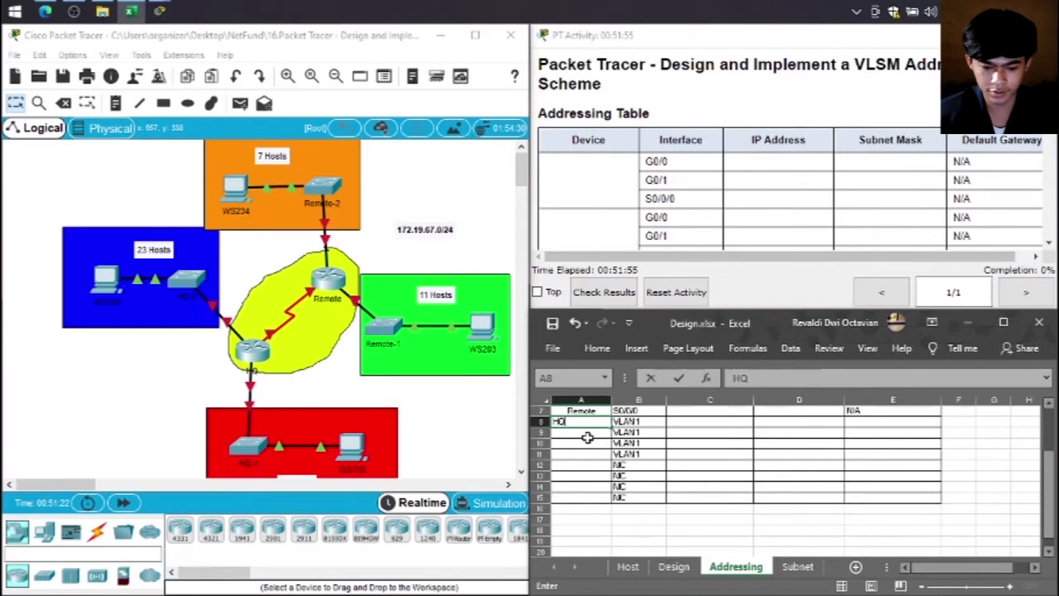
{"action": "key", "text": "Return"}
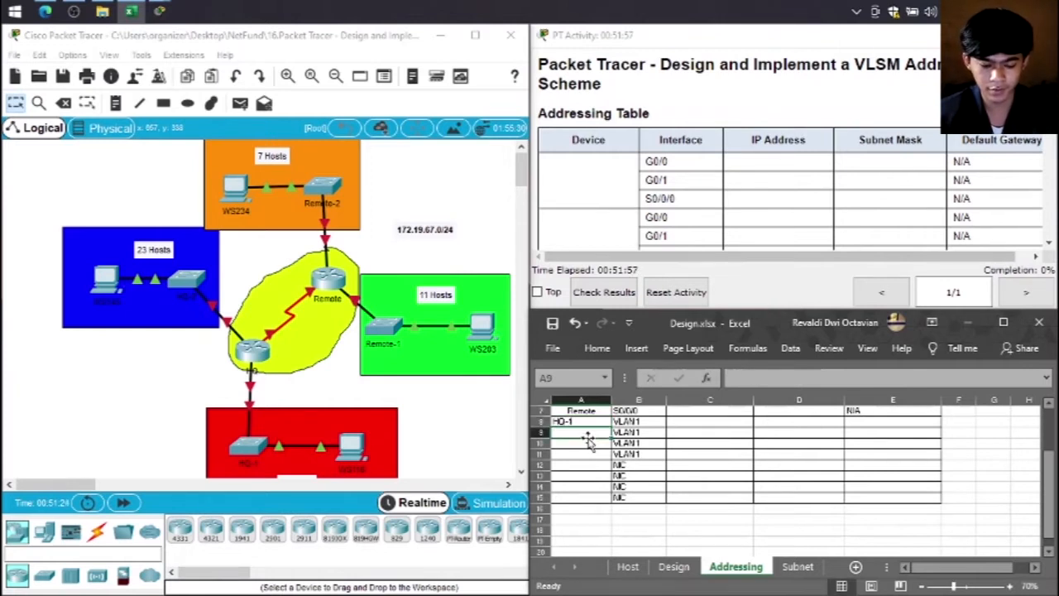
{"action": "type", "text": "HQ-2"}
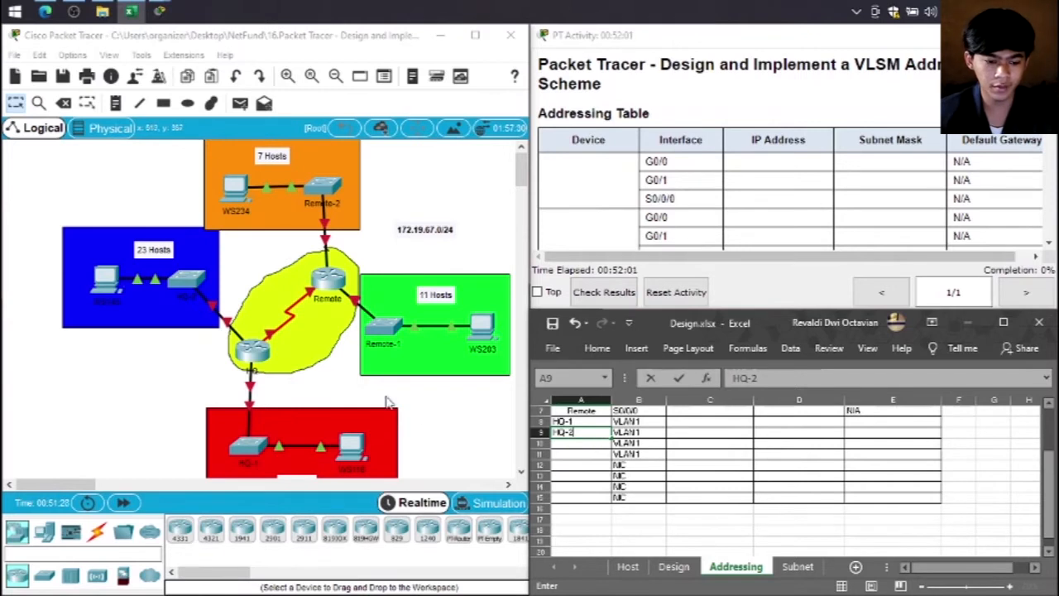
{"action": "left_click", "coordinate": [571, 445]}
{"action": "type", "text": "R"}
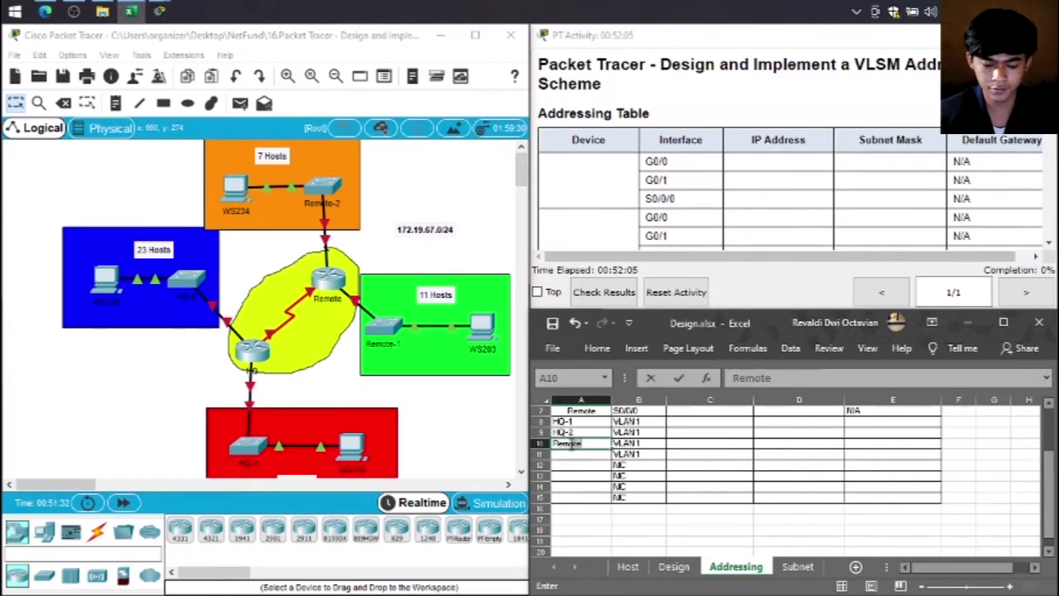
{"action": "type", "text": "emote-1"}
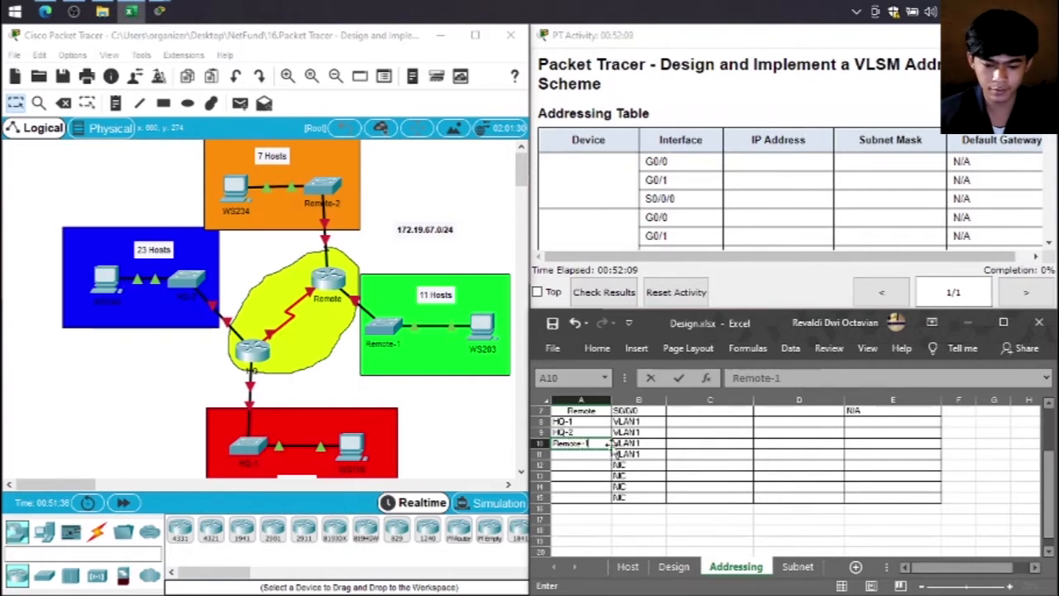
{"action": "left_click_drag", "start_coordinate": [612, 448], "coordinate": [609, 460]}
Step: Enter WS116, WS145, WS203 and WS234 as the devices for the four NIC rows
{"action": "left_click", "coordinate": [593, 469]}
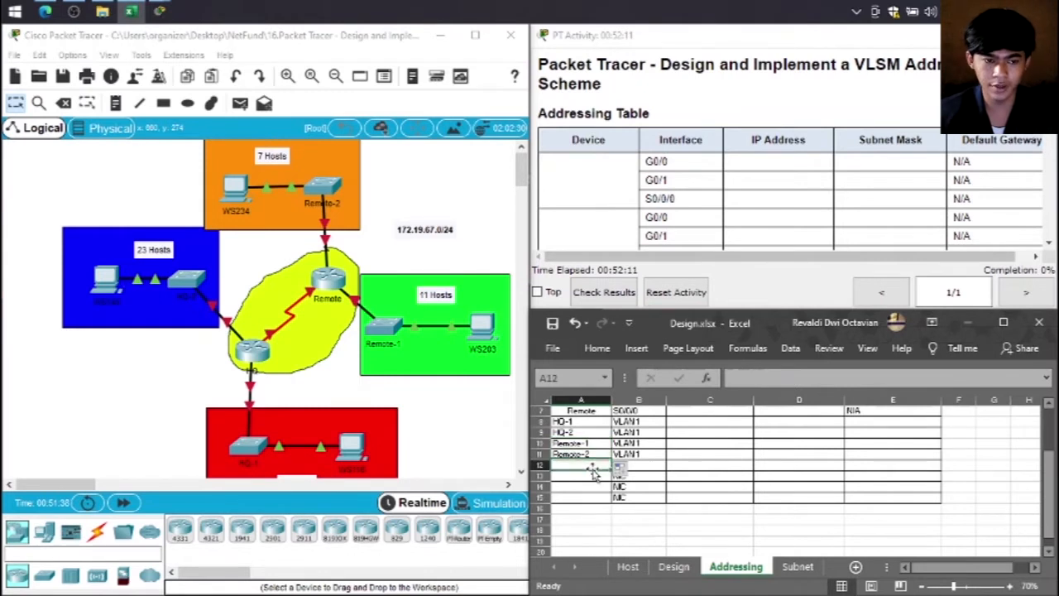
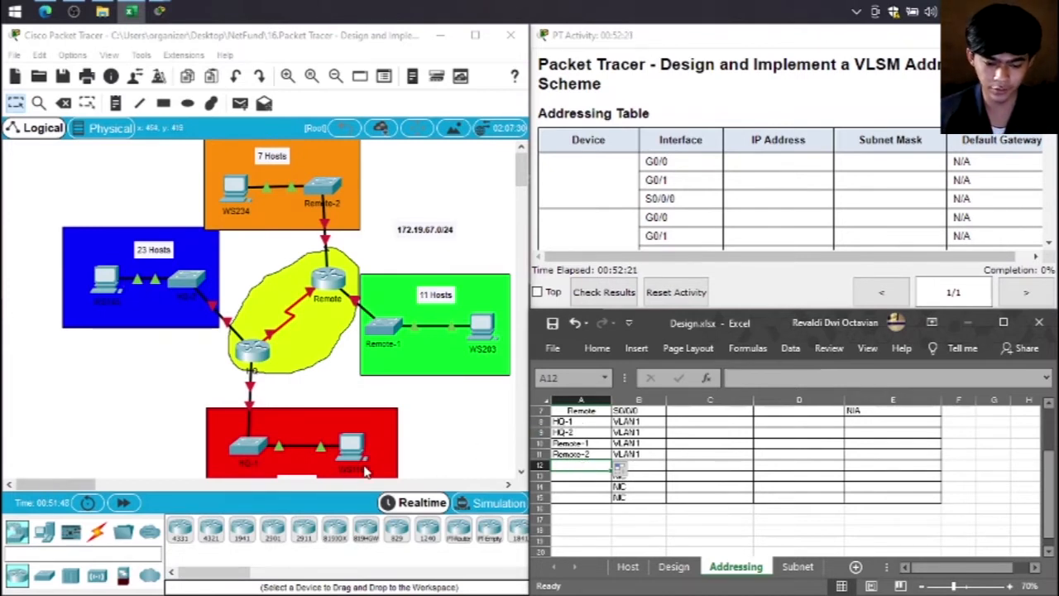
{"action": "type", "text": "WS"}
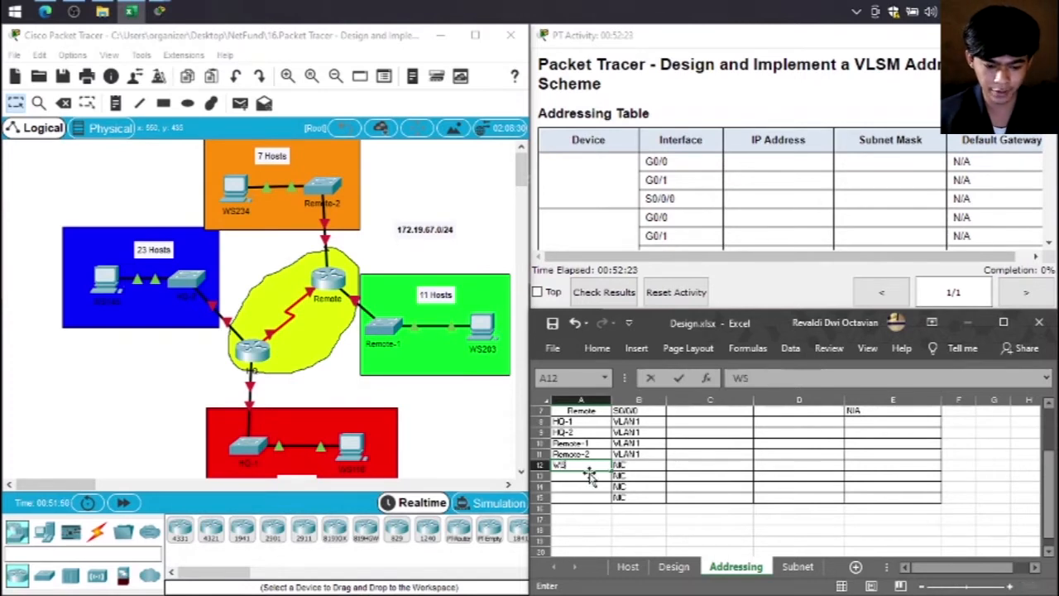
{"action": "type", "text": "116"}
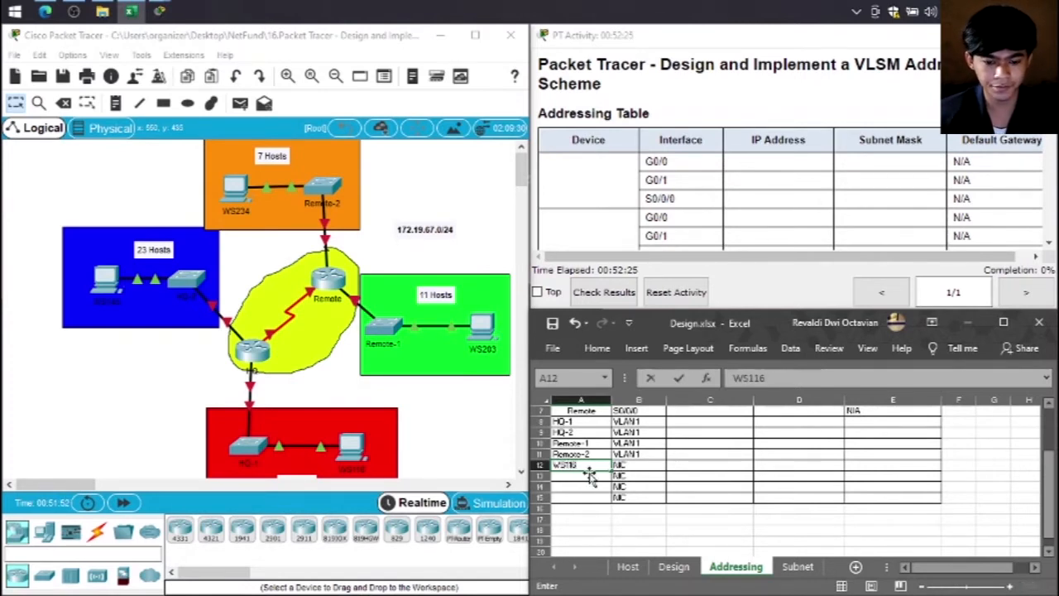
{"action": "key", "text": "Return"}
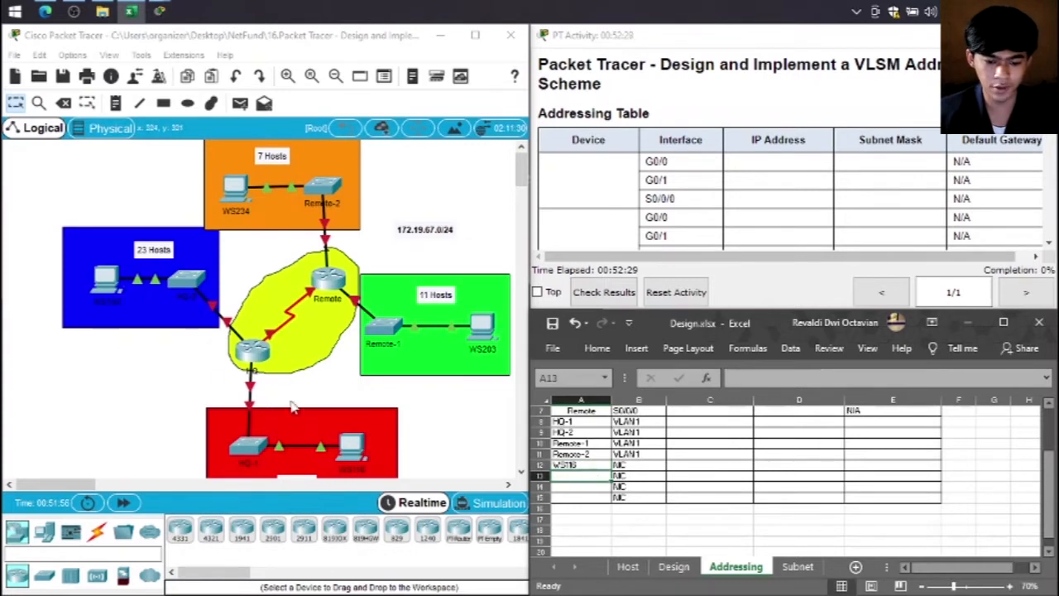
{"action": "type", "text": "WS145"}
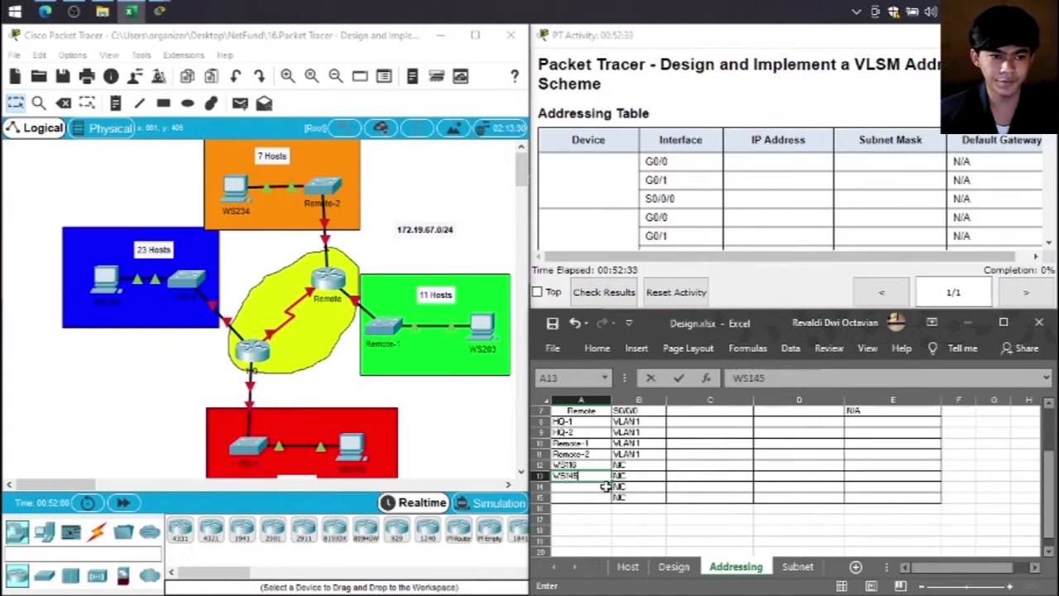
{"action": "key", "text": "Return"}
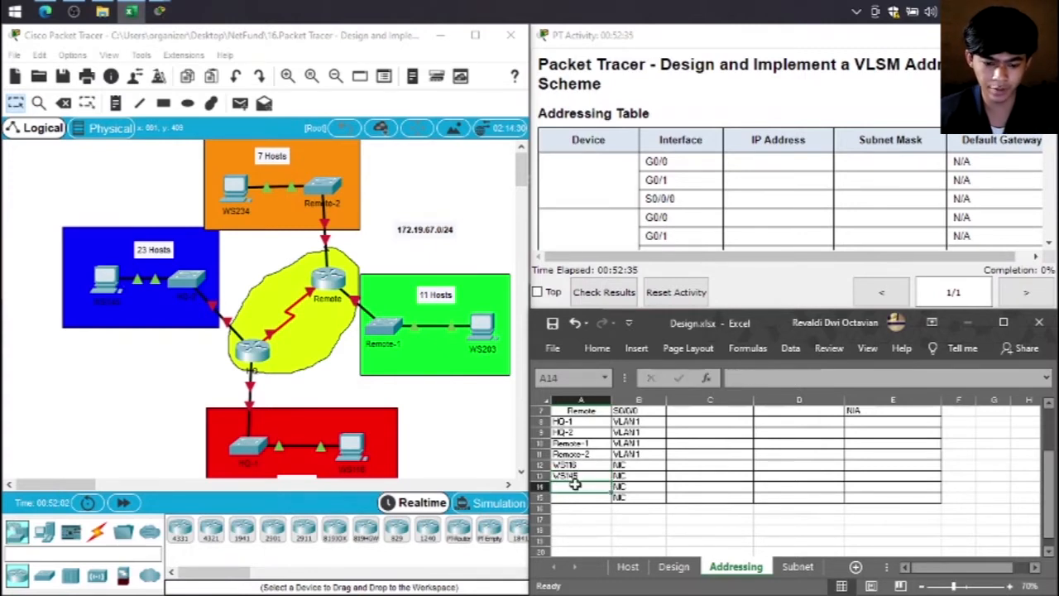
{"action": "type", "text": "WS203"}
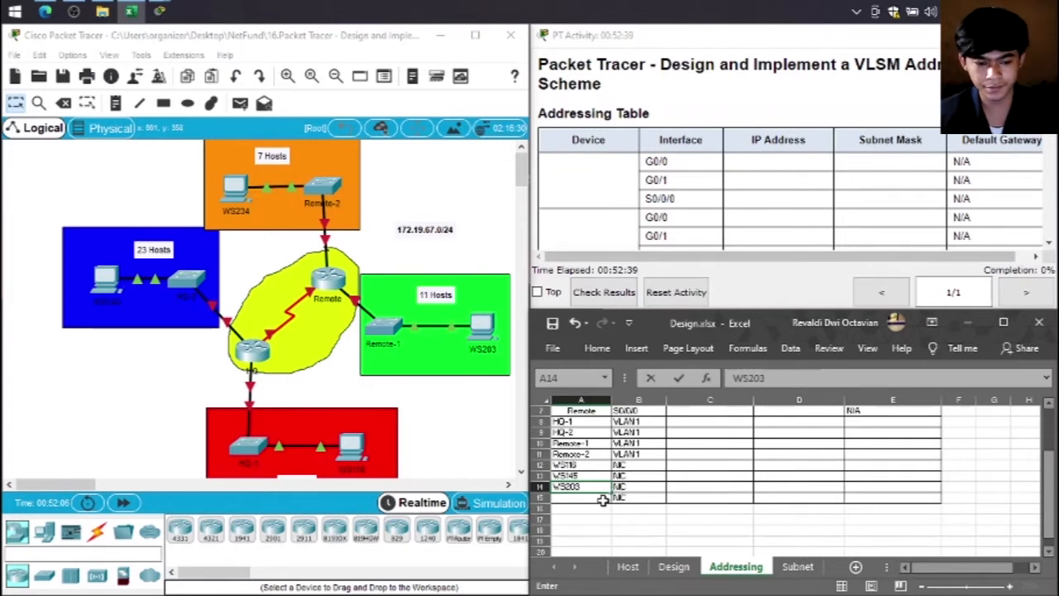
{"action": "key", "text": "Return"}
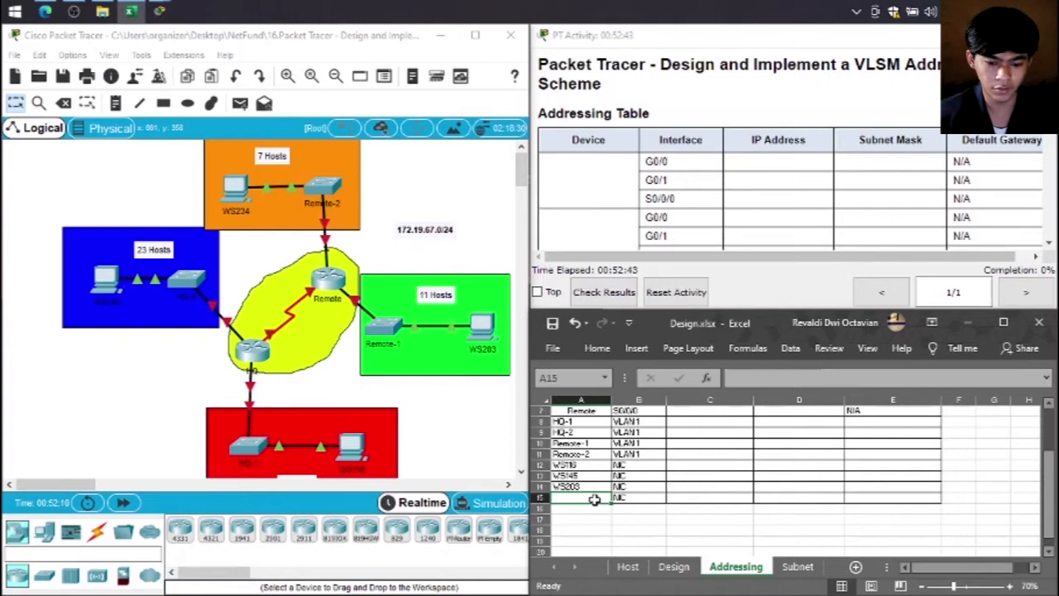
{"action": "type", "text": "WS234"}
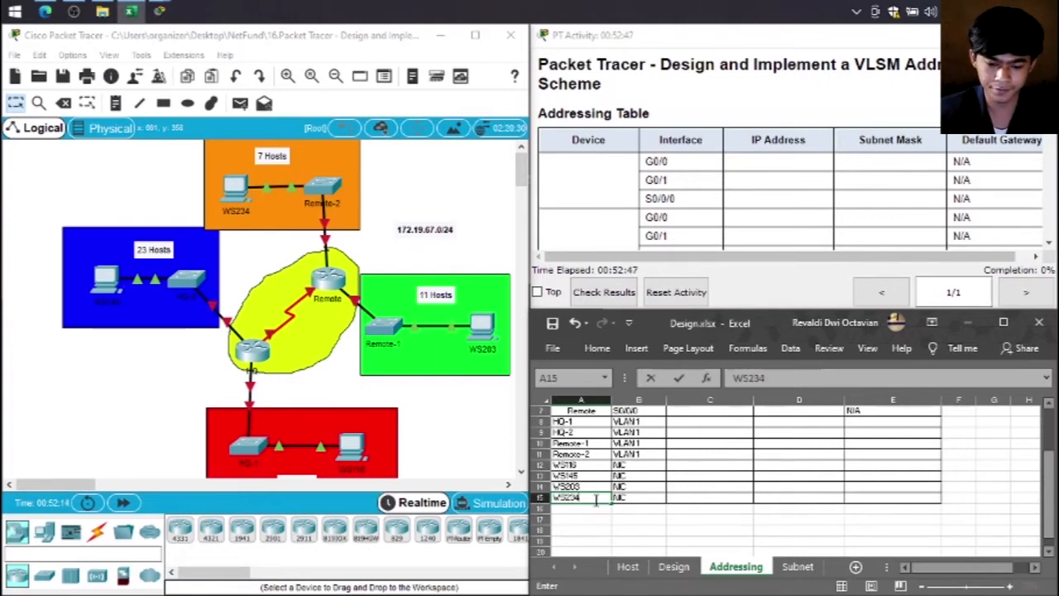
{"action": "scroll", "coordinate": [663, 471], "scroll_direction": "up", "scroll_amount": 2}
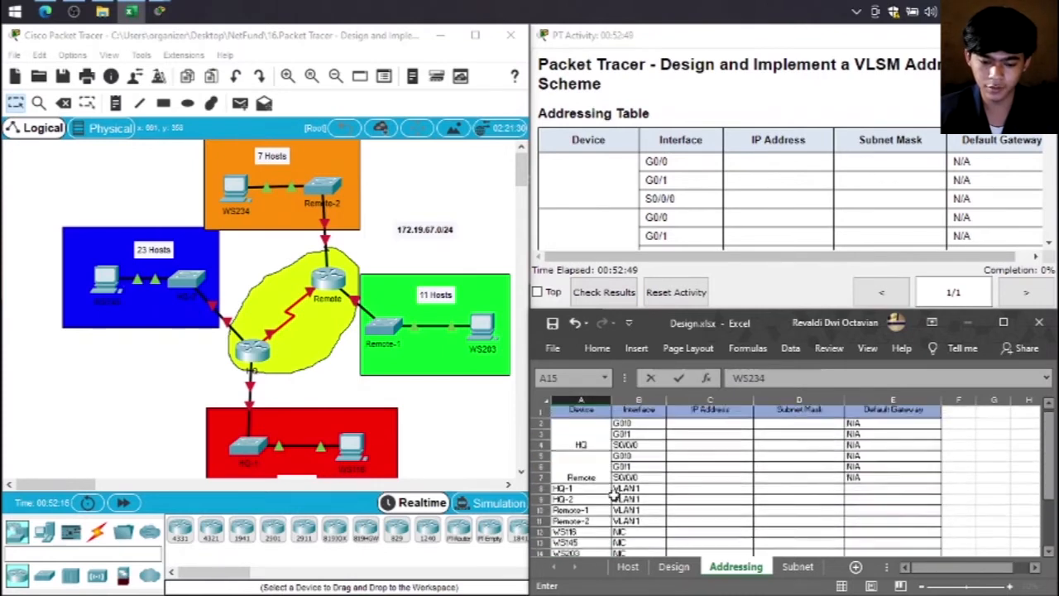
Step: Examine the Addressing sheet's interface list and check the topology for the ports linking the HQ router to the HQ-1 switch
{"action": "left_click_drag", "start_coordinate": [638, 433], "coordinate": [638, 460]}
{"action": "scroll", "coordinate": [638, 504], "scroll_direction": "down", "scroll_amount": 2}
{"action": "scroll", "coordinate": [638, 463], "scroll_direction": "up", "scroll_amount": 1}
{"action": "scroll", "coordinate": [638, 453], "scroll_direction": "up", "scroll_amount": 1}
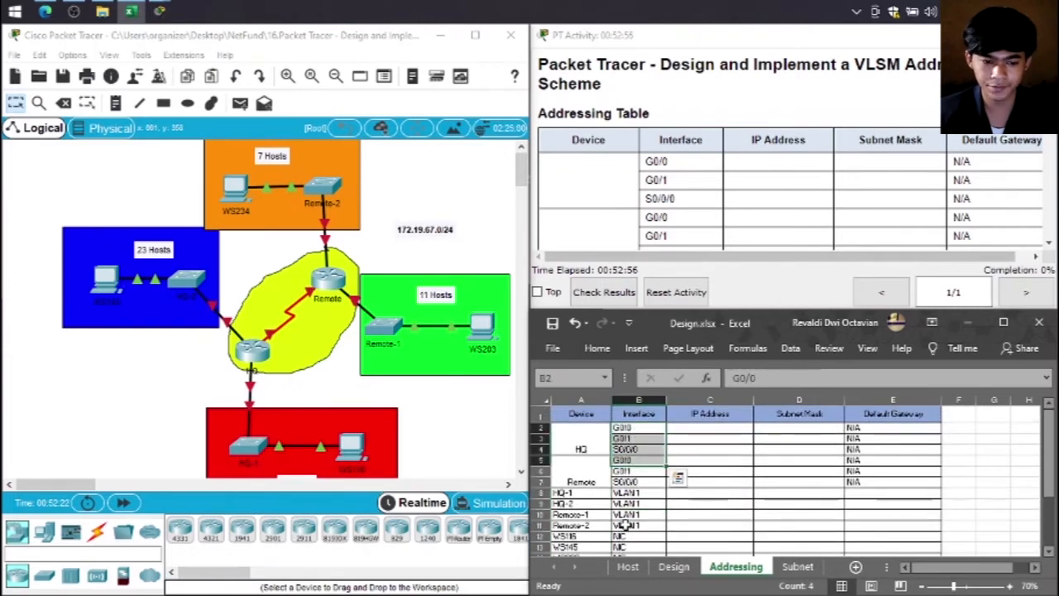
{"action": "left_click", "coordinate": [291, 205]}
{"action": "left_click", "coordinate": [349, 273]}
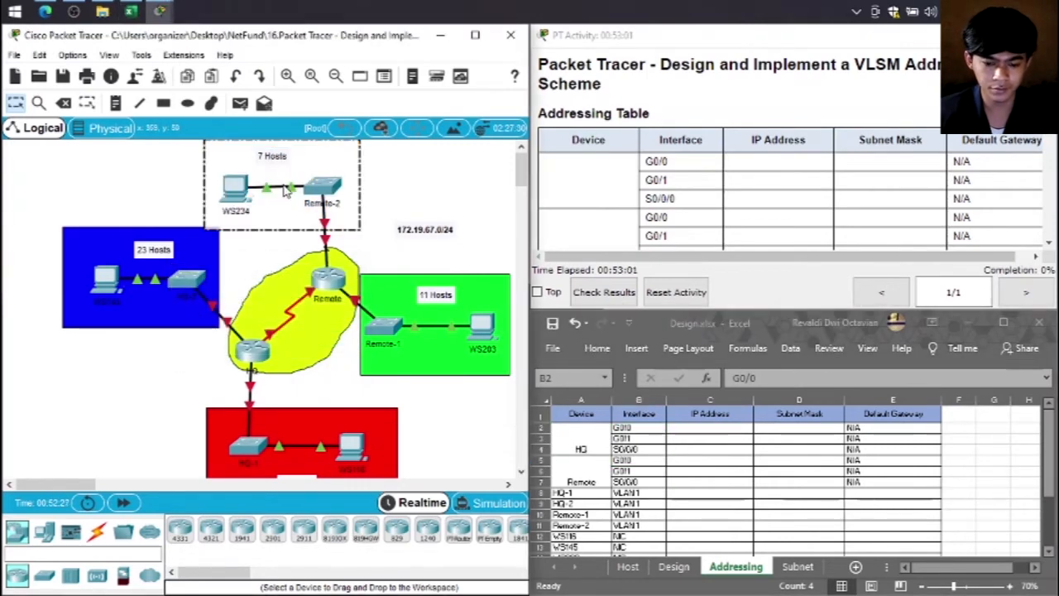
{"action": "left_click", "coordinate": [693, 437]}
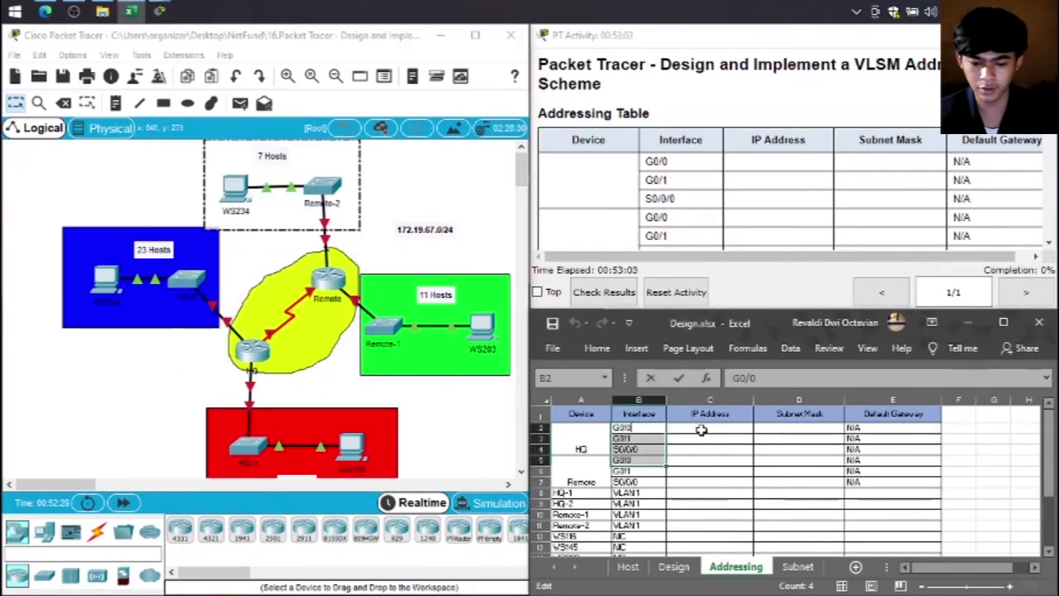
{"action": "left_click", "coordinate": [700, 428]}
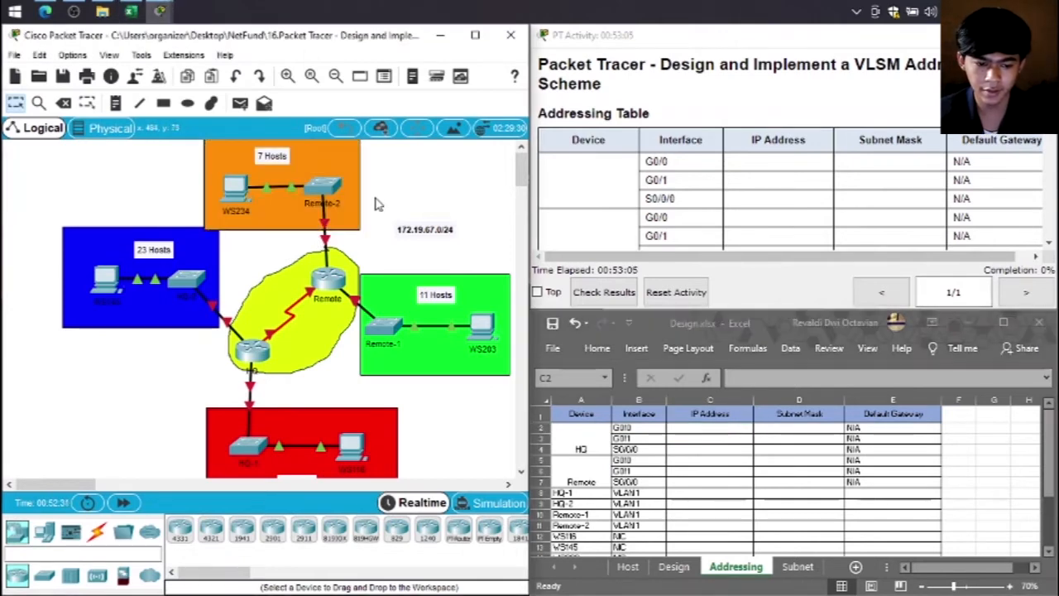
{"action": "left_click", "coordinate": [377, 201]}
{"action": "mouse_move", "coordinate": [293, 189]}
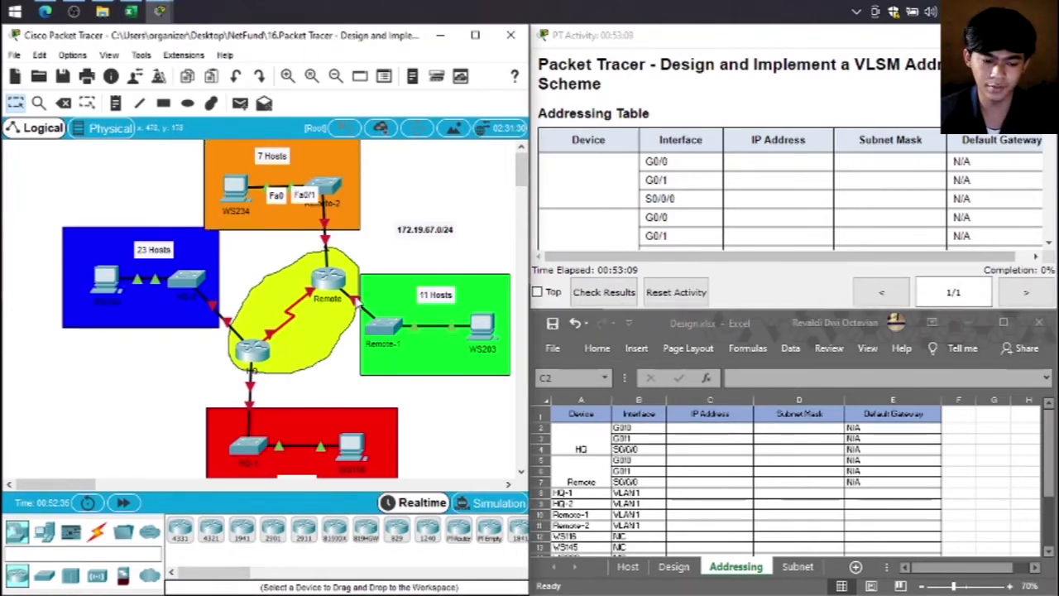
{"action": "left_click", "coordinate": [728, 430]}
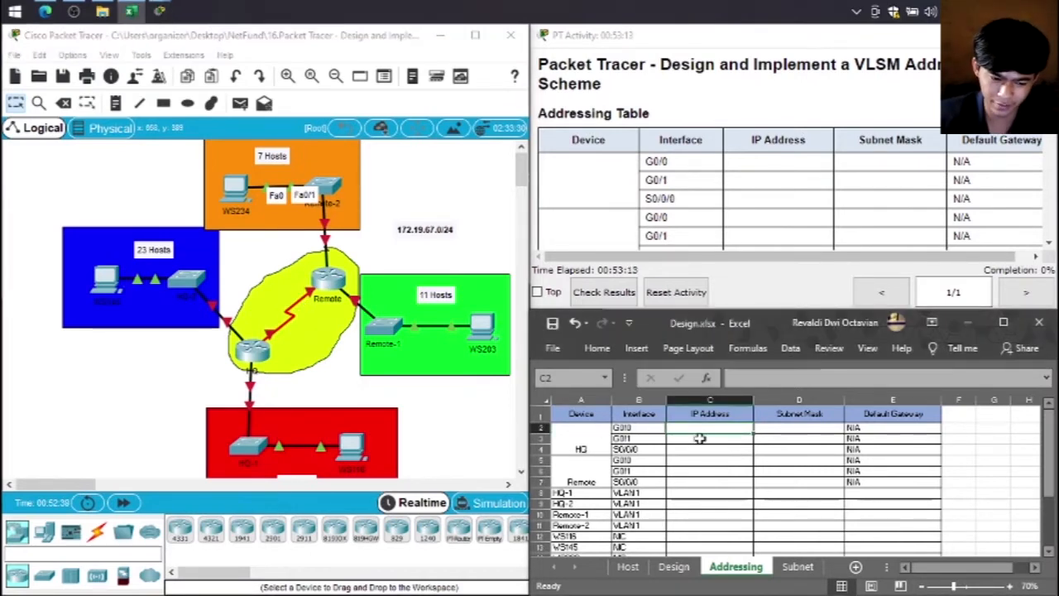
{"action": "left_click", "coordinate": [252, 394]}
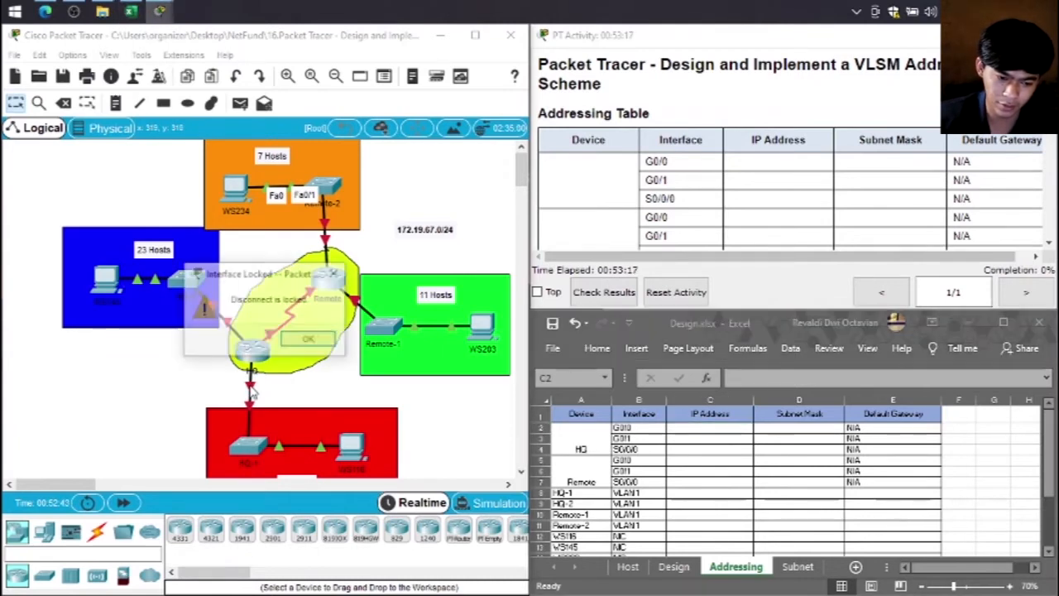
{"action": "left_click", "coordinate": [304, 338]}
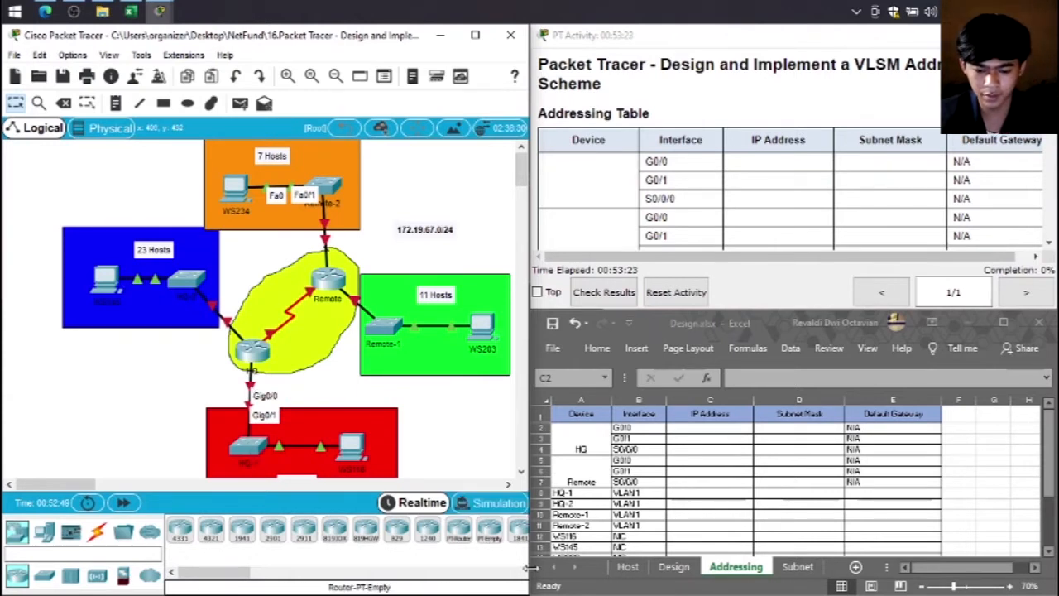
Step: Copy HQ-1's First Useable Host Address, 172.19.67.1, from the Design sheet into the IP Address of HQ's G0/0 on the Addressing sheet
{"action": "left_click", "coordinate": [674, 574]}
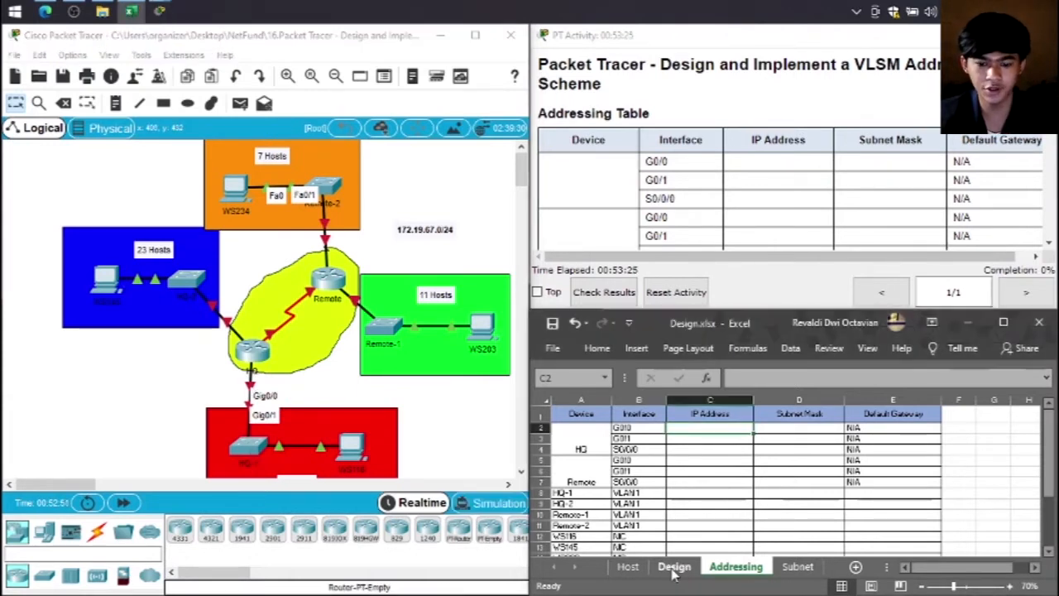
{"action": "left_click", "coordinate": [674, 567]}
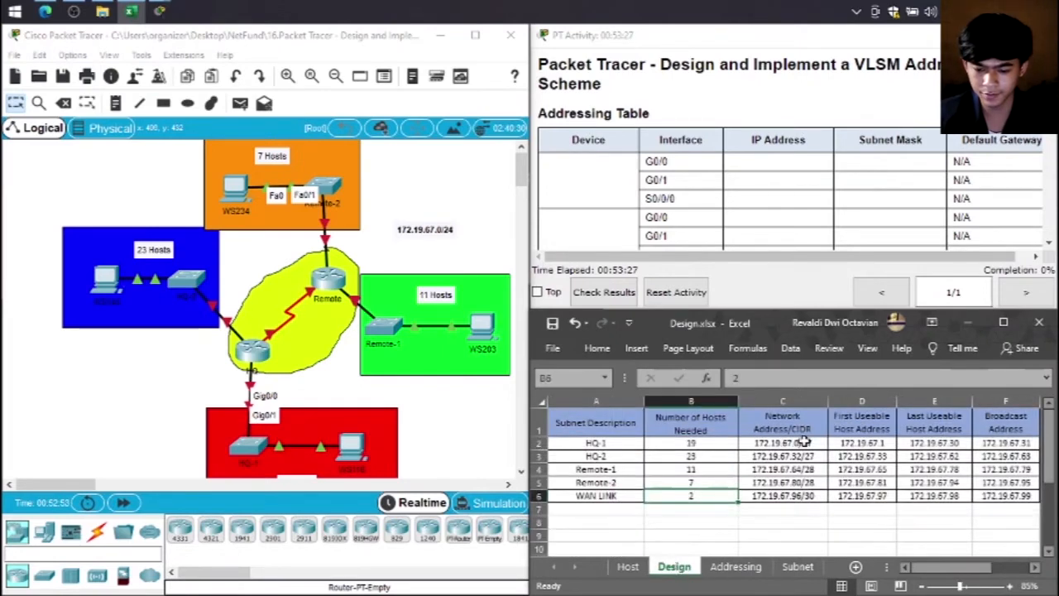
{"action": "left_click", "coordinate": [797, 446]}
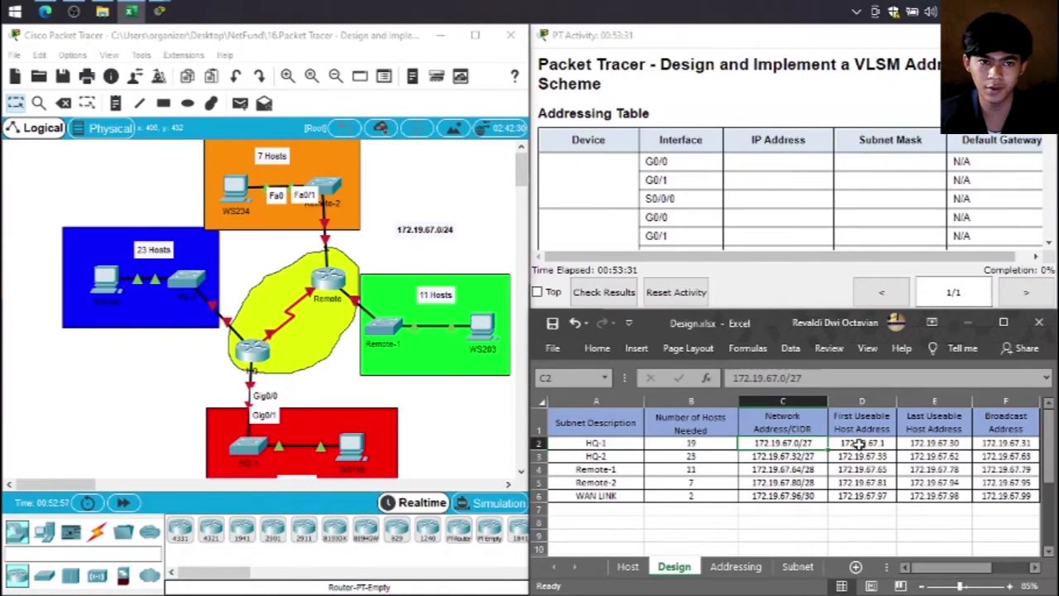
{"action": "left_click", "coordinate": [863, 444]}
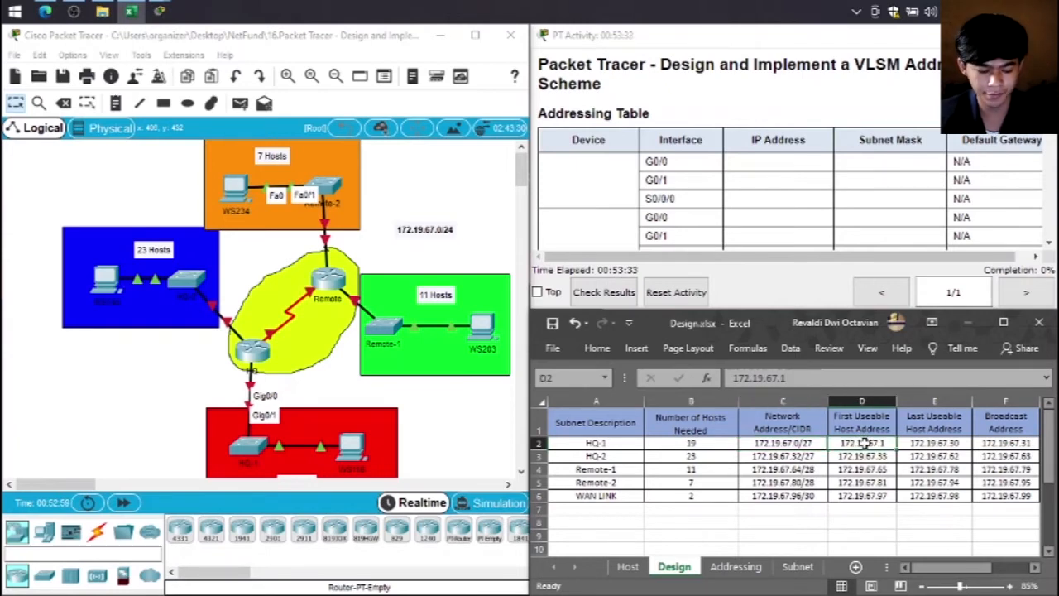
{"action": "key", "text": "ctrl+c"}
{"action": "left_click", "coordinate": [736, 568]}
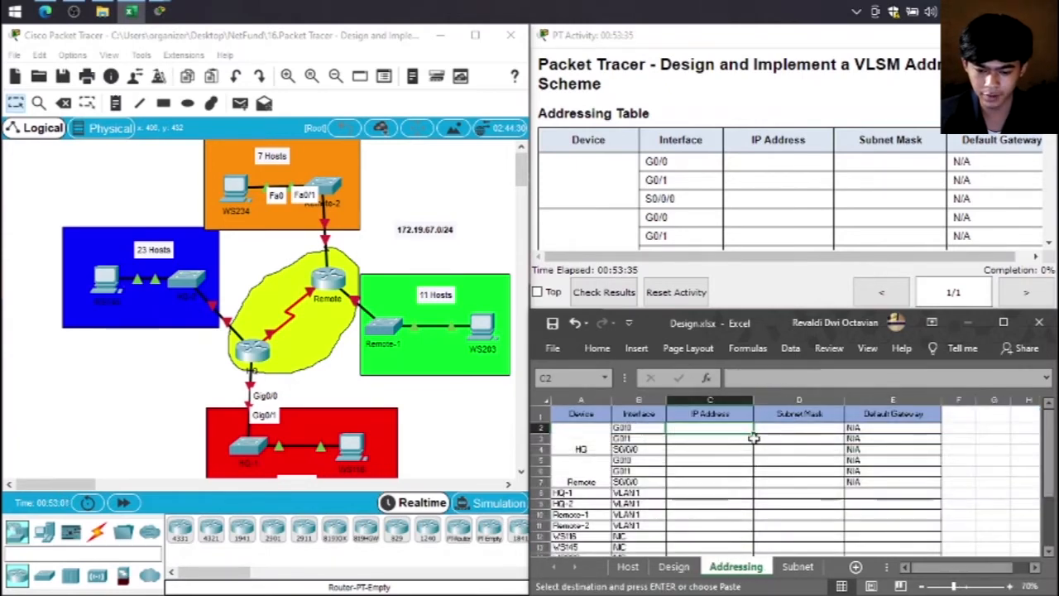
{"action": "key", "text": "ctrl+v"}
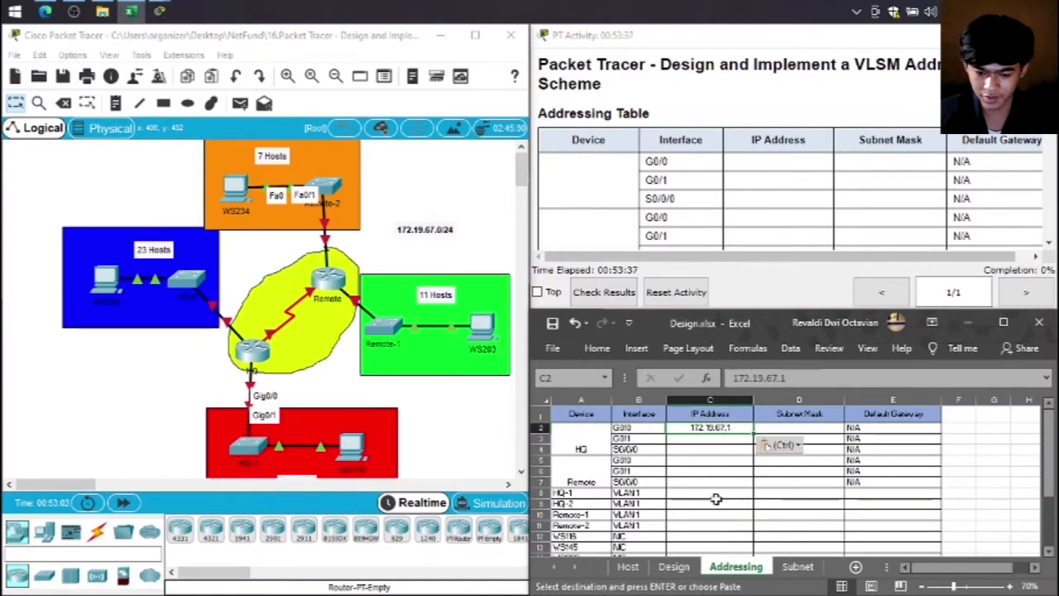
Step: Copy the /27 subnet mask, 255.255.255.224, from the Subnet sheet into the Subnet Mask of HQ's G0/0 on the Addressing sheet
{"action": "left_click", "coordinate": [674, 567]}
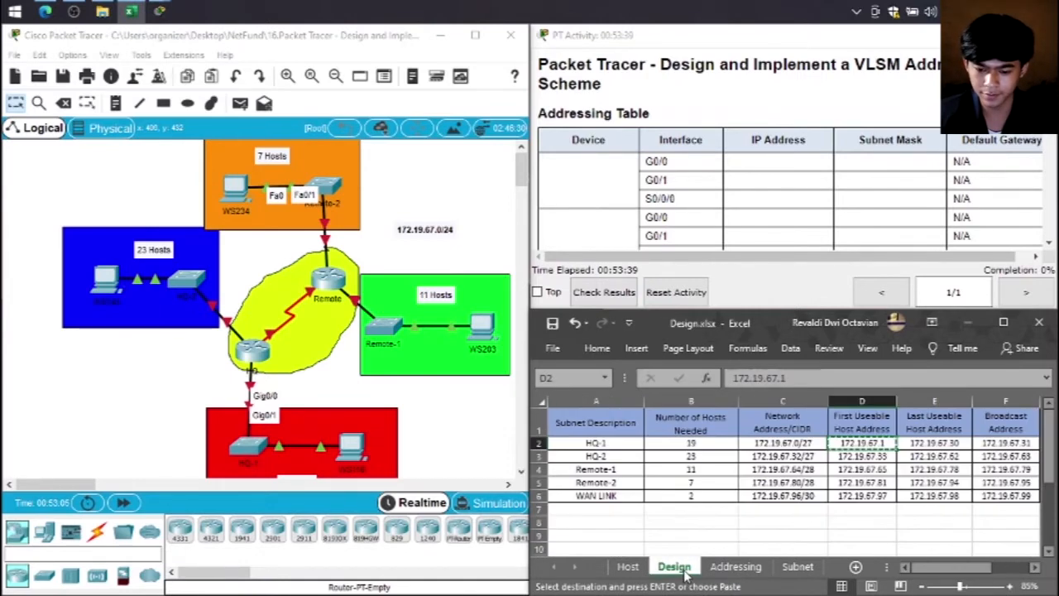
{"action": "left_click", "coordinate": [808, 443]}
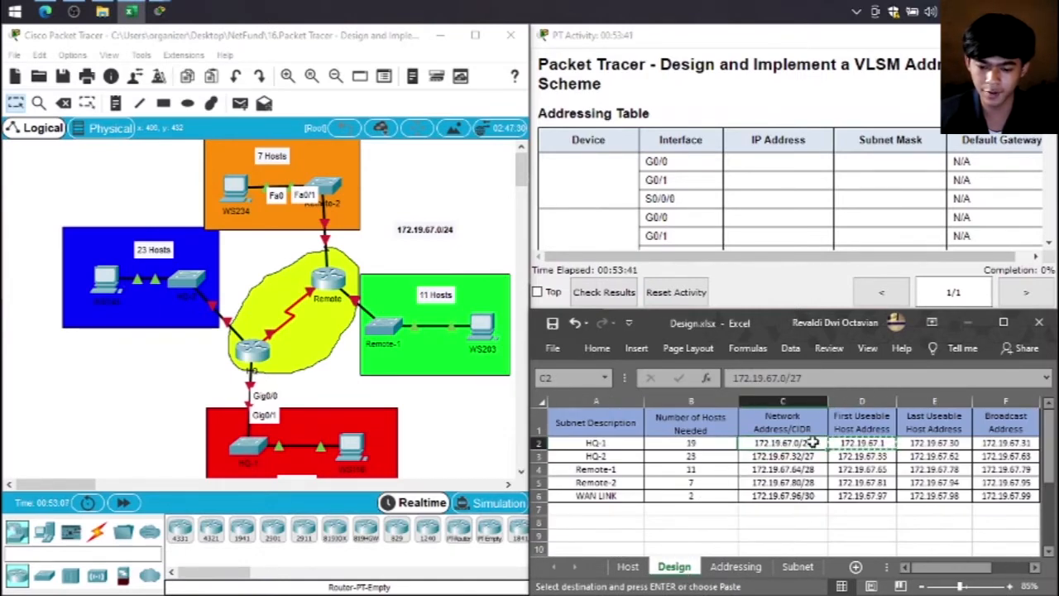
{"action": "left_click", "coordinate": [797, 566]}
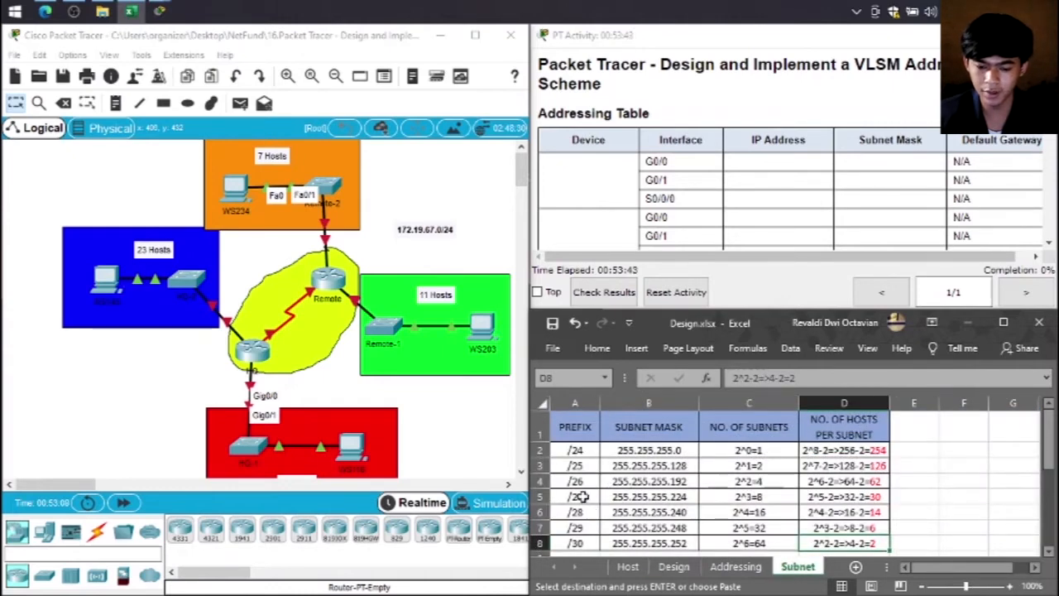
{"action": "left_click", "coordinate": [581, 497]}
{"action": "left_click", "coordinate": [678, 497]}
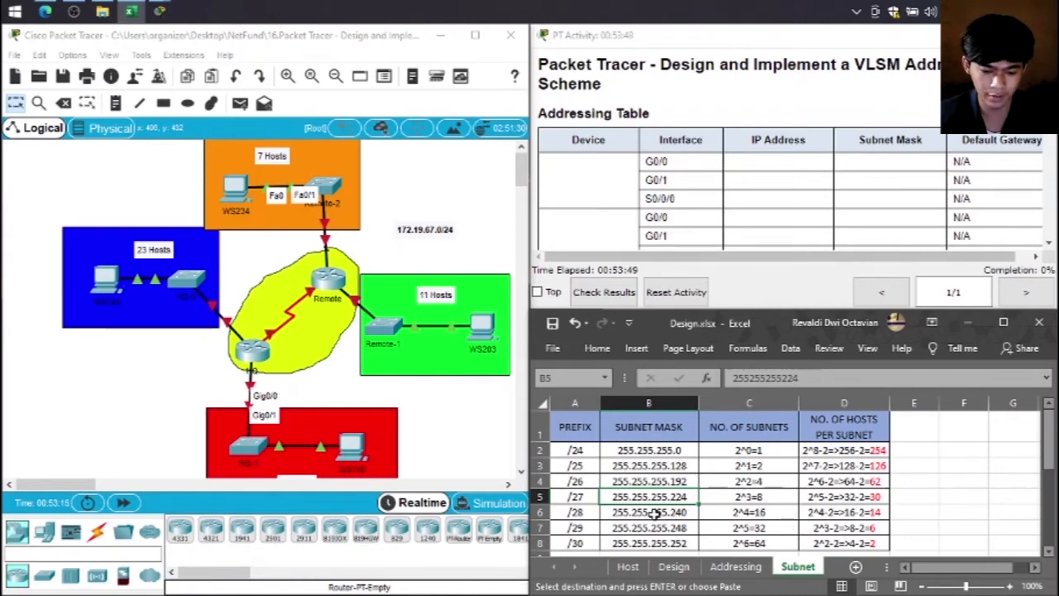
{"action": "left_click", "coordinate": [735, 567]}
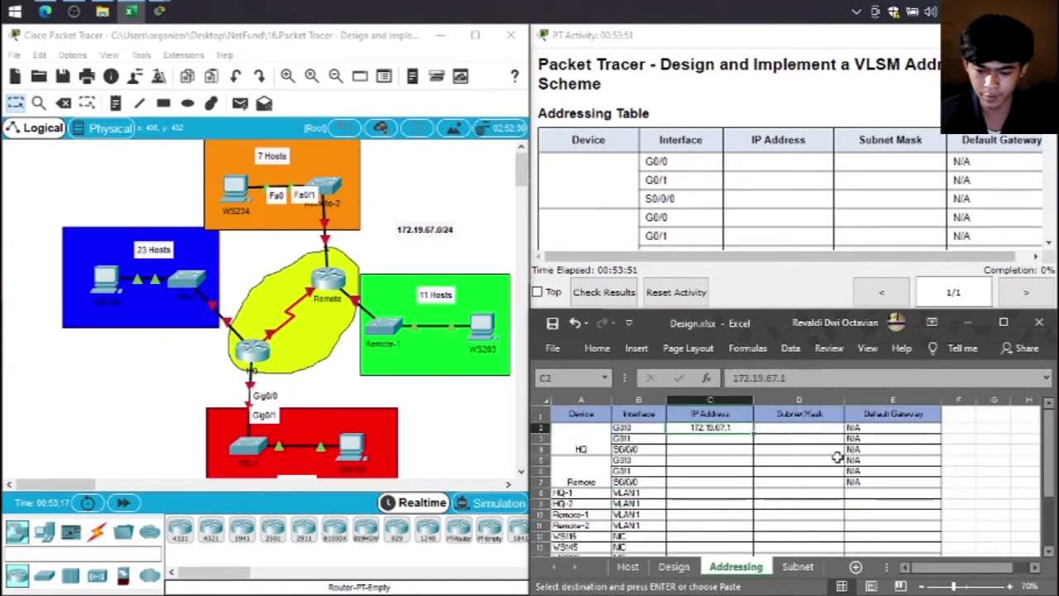
{"action": "left_click", "coordinate": [769, 429]}
{"action": "key", "text": "ctrl+v"}
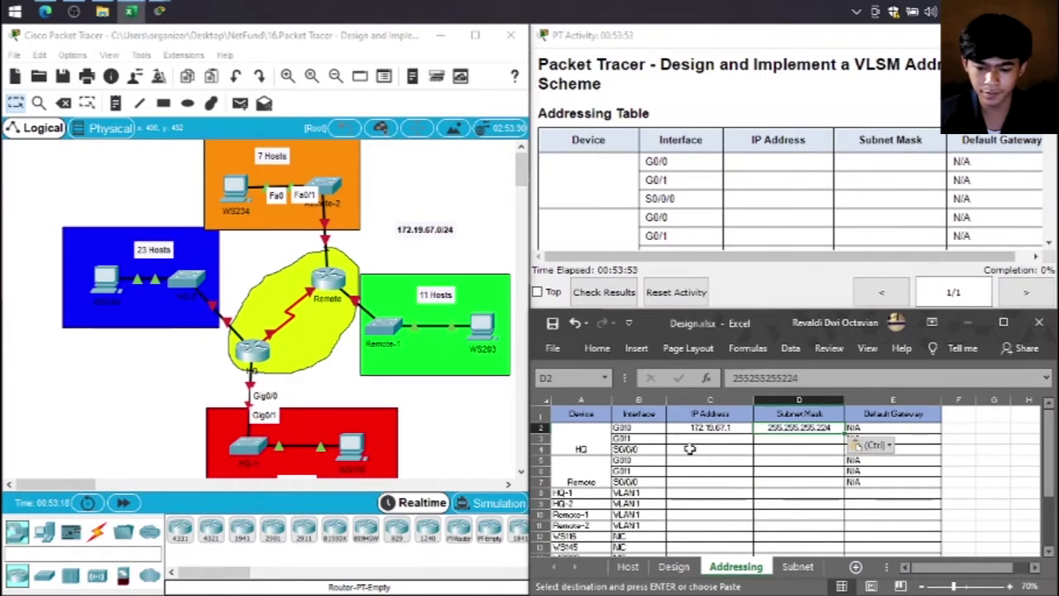
{"action": "left_click", "coordinate": [864, 428]}
{"action": "left_click", "coordinate": [925, 449]}
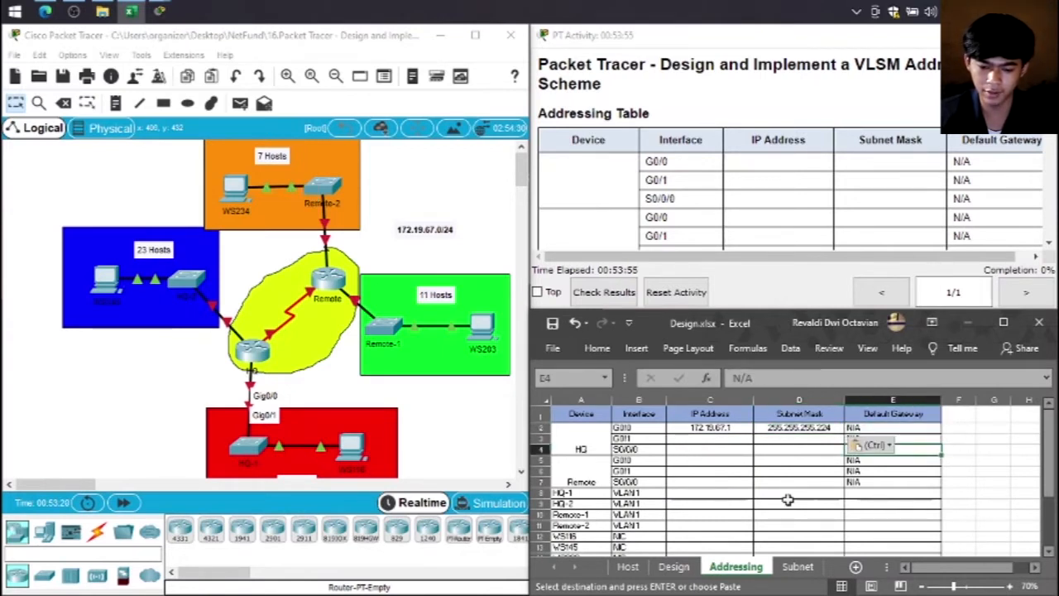
Step: Check the HQ to HQ-2 link, and copy HQ-2's First Useable Host Address, 172.19.67.33, into the IP Address of HQ's G0/1
{"action": "left_click", "coordinate": [709, 439]}
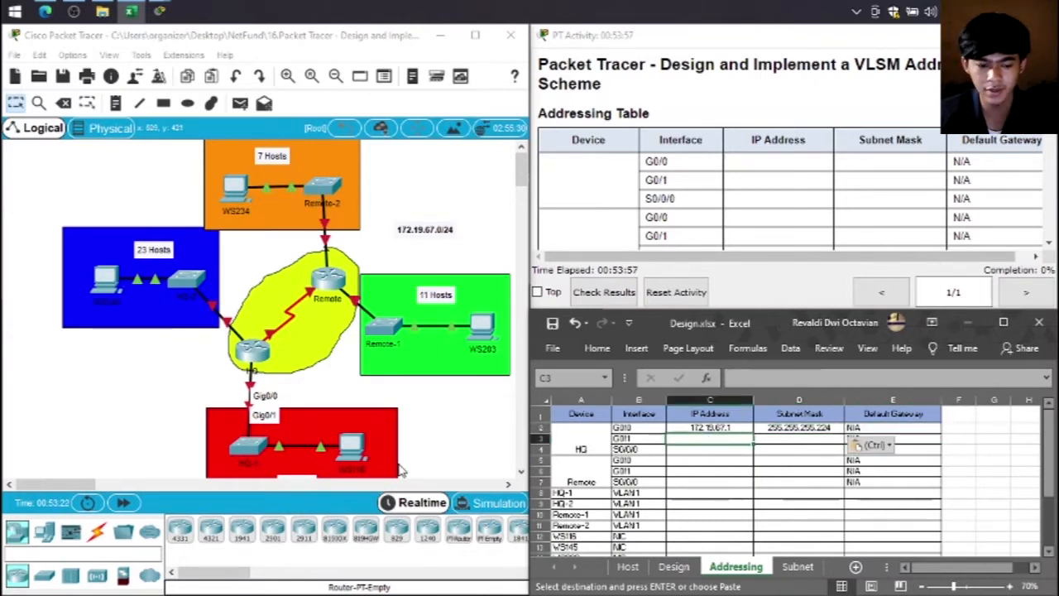
{"action": "left_click", "coordinate": [348, 398]}
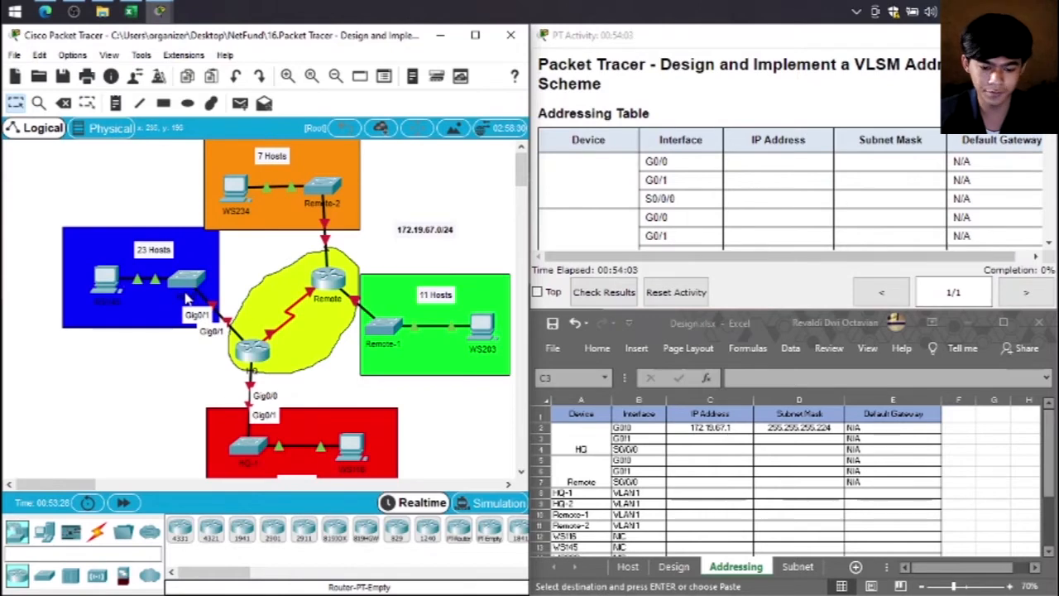
{"action": "key", "text": "ctrl+v"}
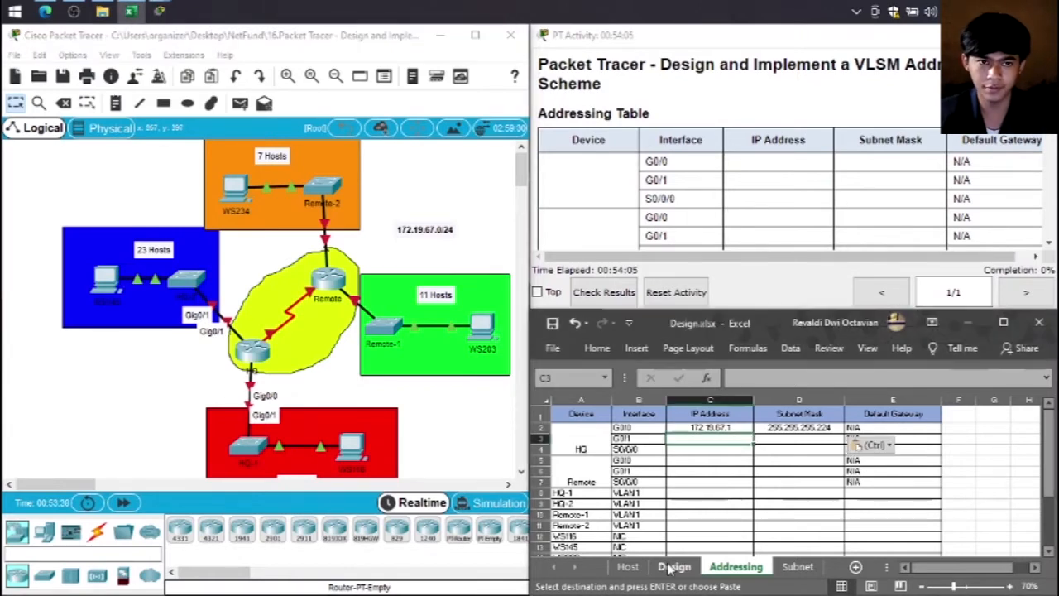
{"action": "left_click", "coordinate": [674, 567]}
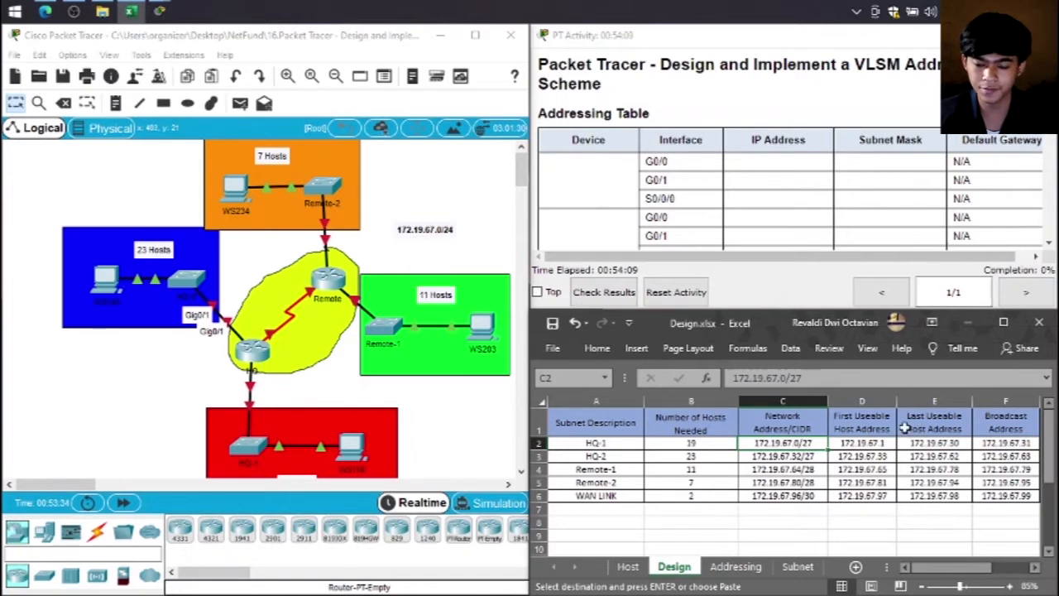
{"action": "left_click", "coordinate": [778, 456]}
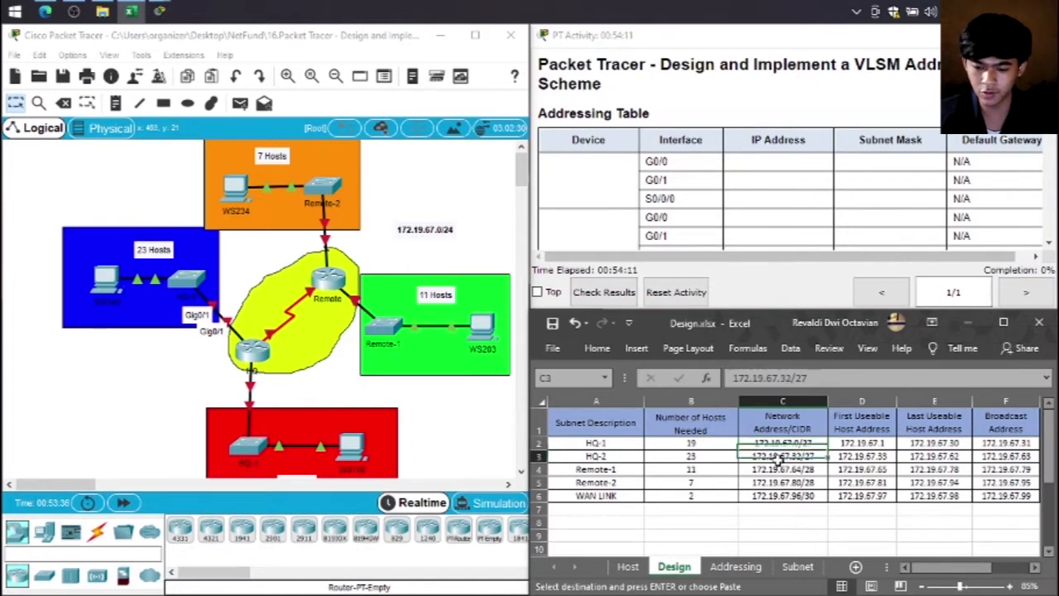
{"action": "left_click", "coordinate": [860, 457]}
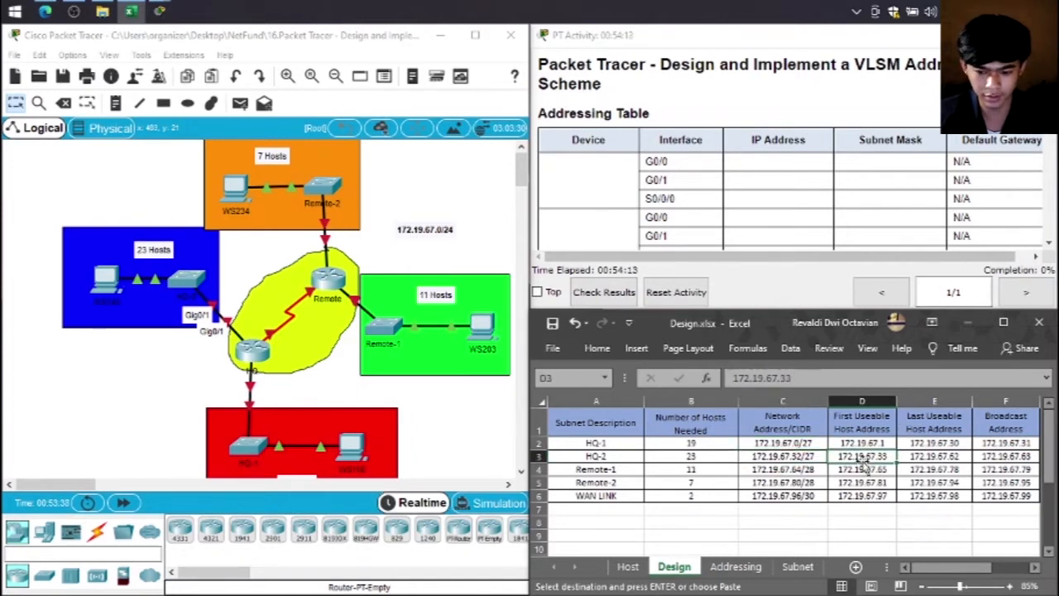
{"action": "left_click", "coordinate": [736, 566]}
{"action": "key", "text": "ctrl+v"}
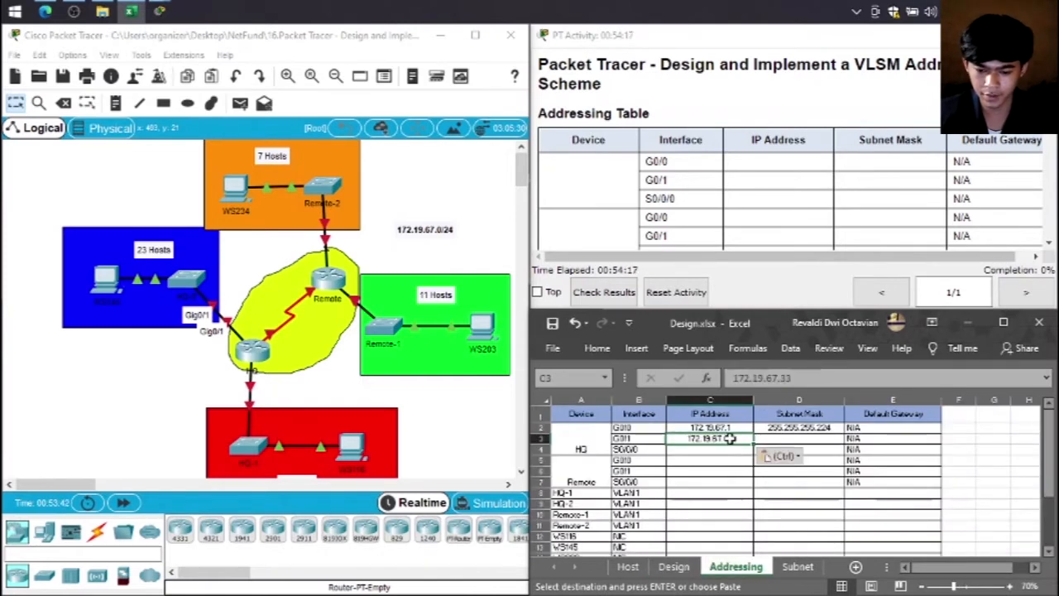
Step: Fill the subnet mask 255.255.255.224 down from HQ's G0/0 row to its G0/1 row
{"action": "left_click", "coordinate": [786, 427]}
{"action": "left_click_drag", "start_coordinate": [844, 437], "coordinate": [843, 447]}
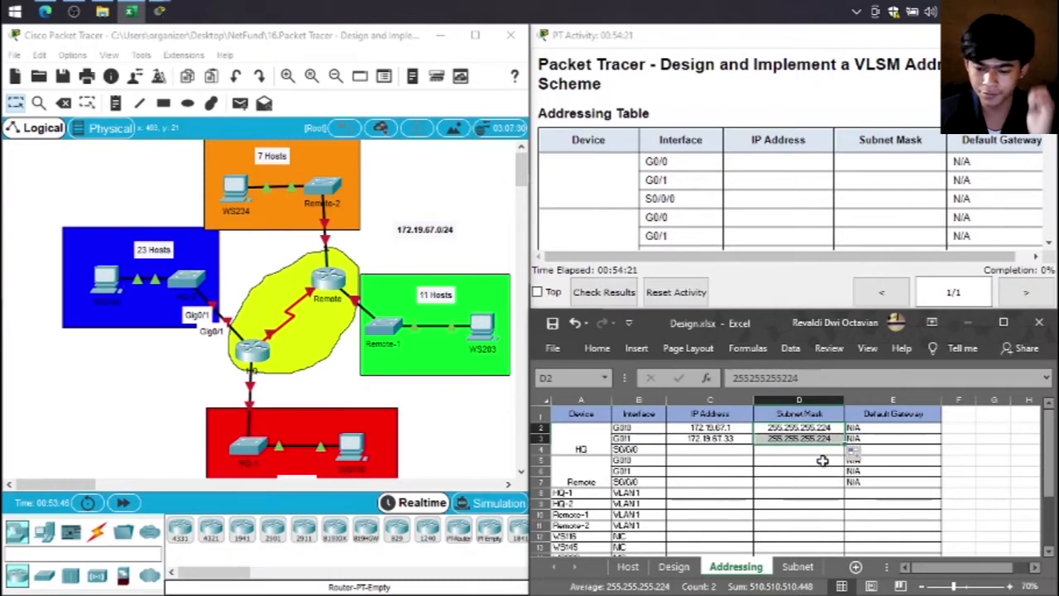
{"action": "left_click", "coordinate": [815, 450]}
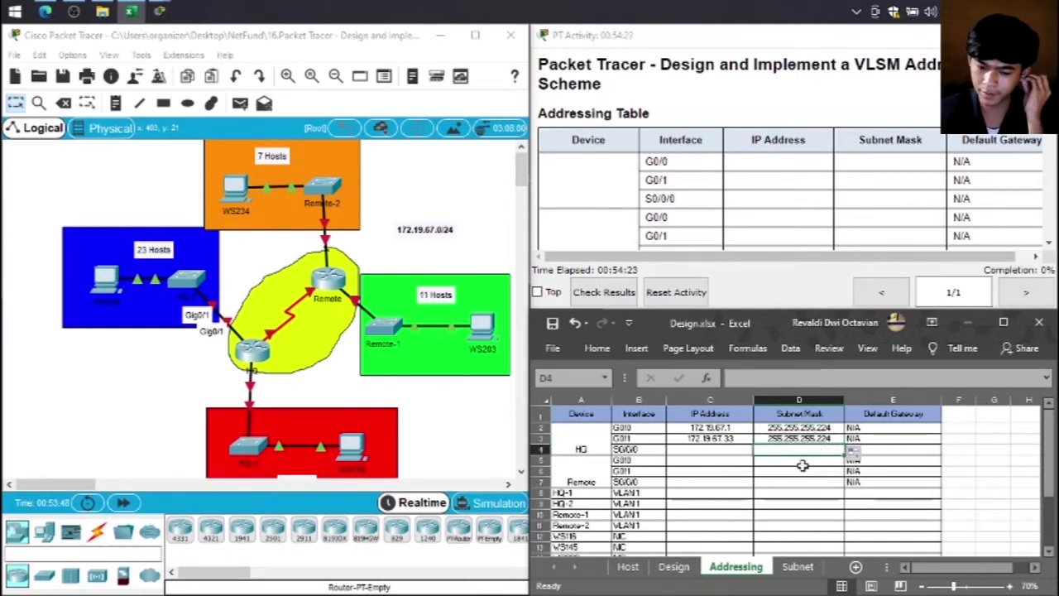
Step: Copy the WAN LINK's First Useable Host Address, 172.19.67.97, from the Design sheet into the IP Address of HQ's S0/0/0
{"action": "left_click", "coordinate": [702, 449]}
{"action": "left_click", "coordinate": [640, 451]}
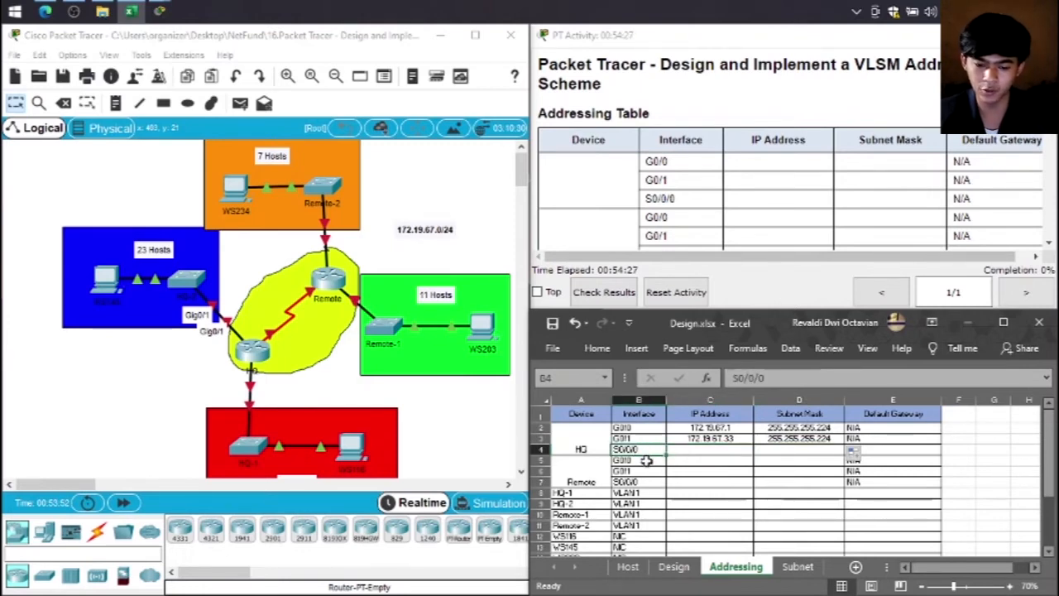
{"action": "left_click", "coordinate": [628, 567]}
{"action": "left_click", "coordinate": [673, 567]}
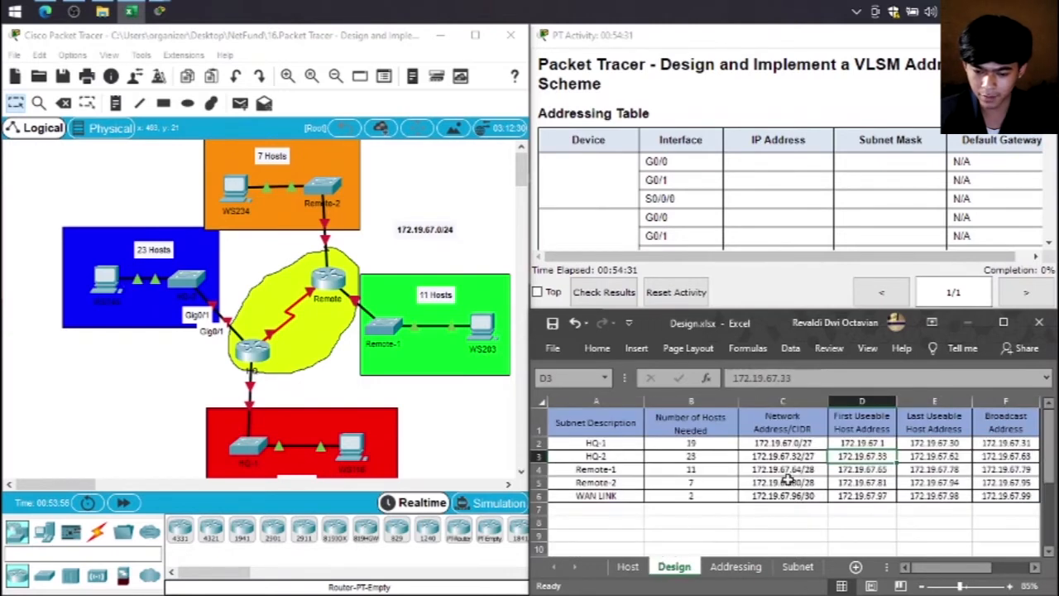
{"action": "left_click", "coordinate": [615, 495]}
{"action": "left_click", "coordinate": [863, 496]}
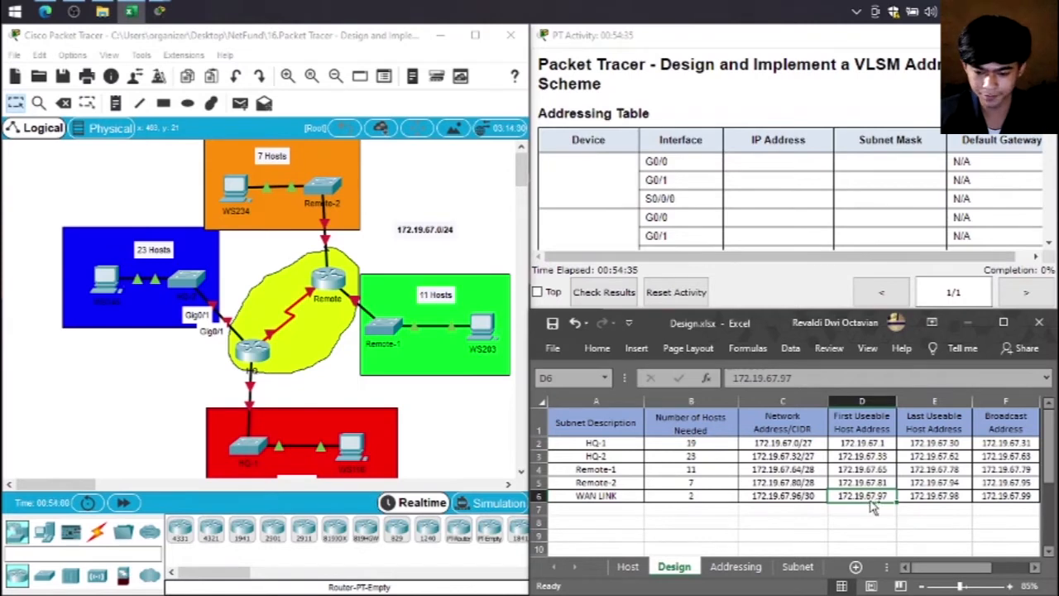
{"action": "key", "text": "ctrl+c"}
{"action": "left_click", "coordinate": [735, 567]}
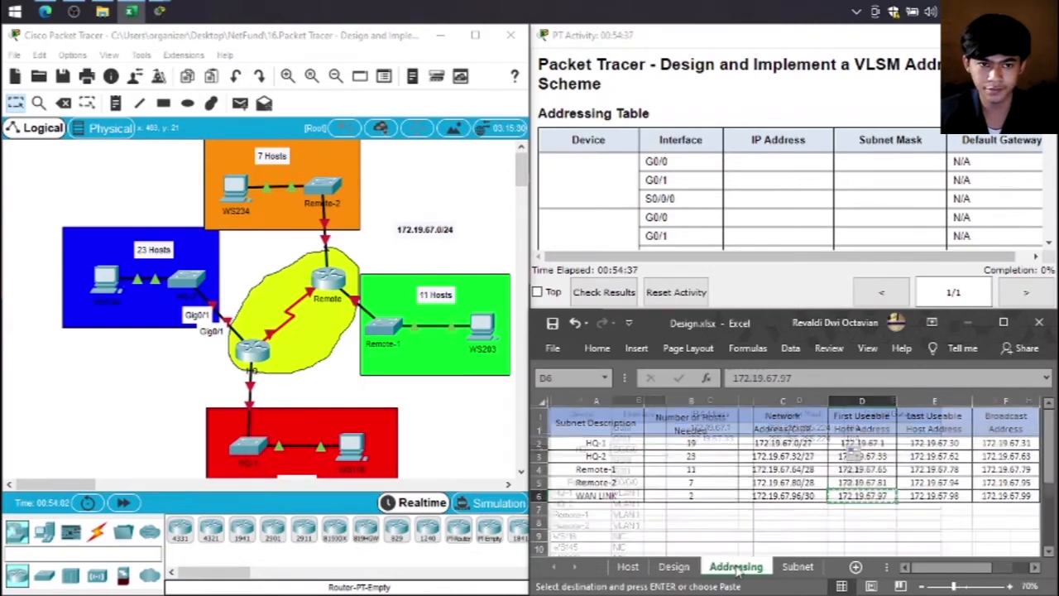
{"action": "left_click", "coordinate": [732, 449]}
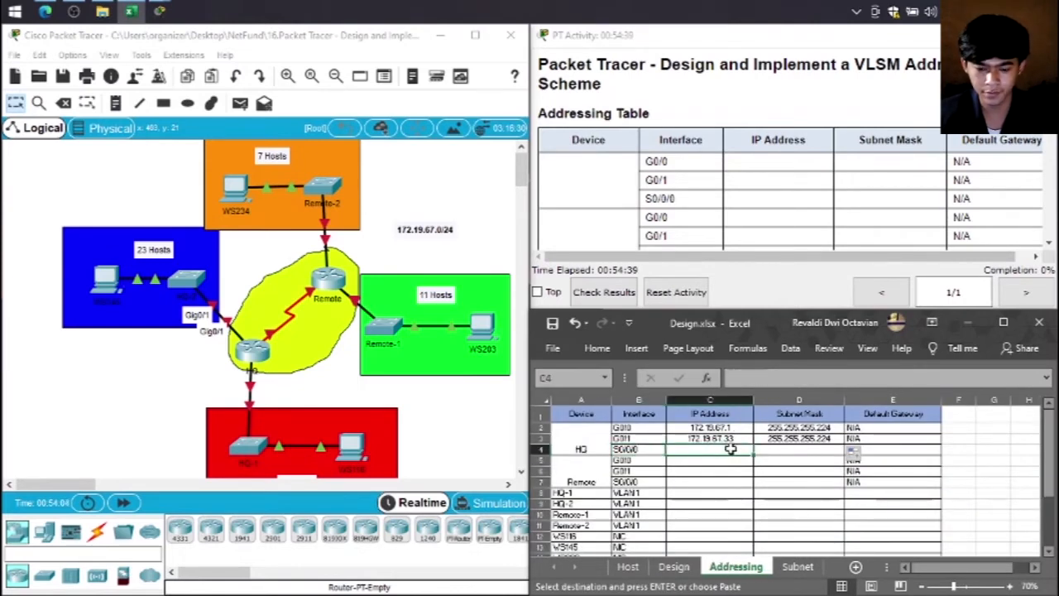
{"action": "key", "text": "ctrl+v"}
Step: Copy the /30 subnet mask, 255.255.255.252, from the Subnet sheet into the Subnet Mask of HQ's S0/0/0 on the Addressing sheet
{"action": "left_click", "coordinate": [631, 569]}
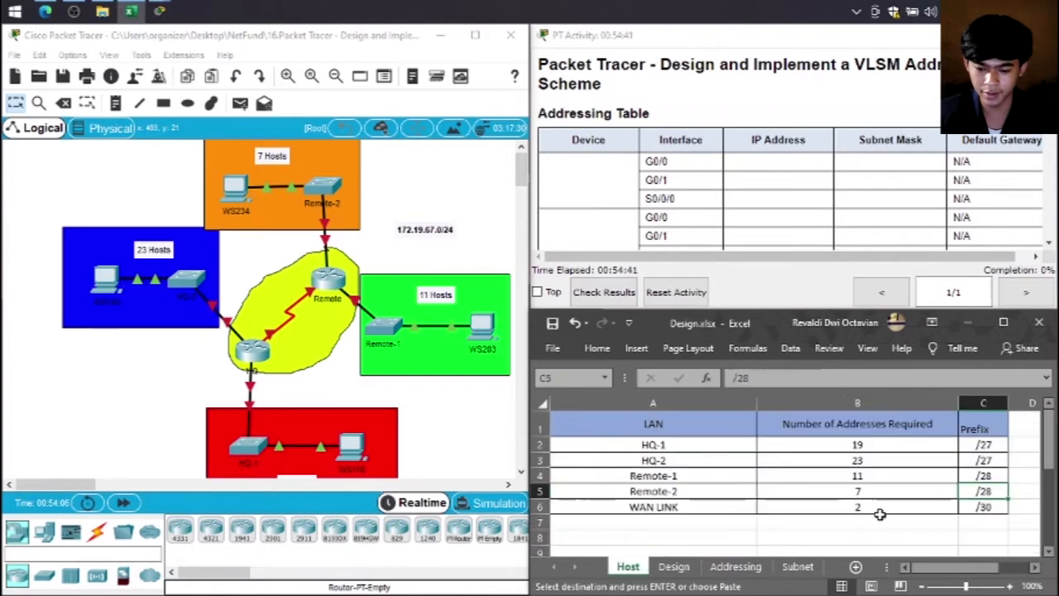
{"action": "left_click", "coordinate": [674, 568]}
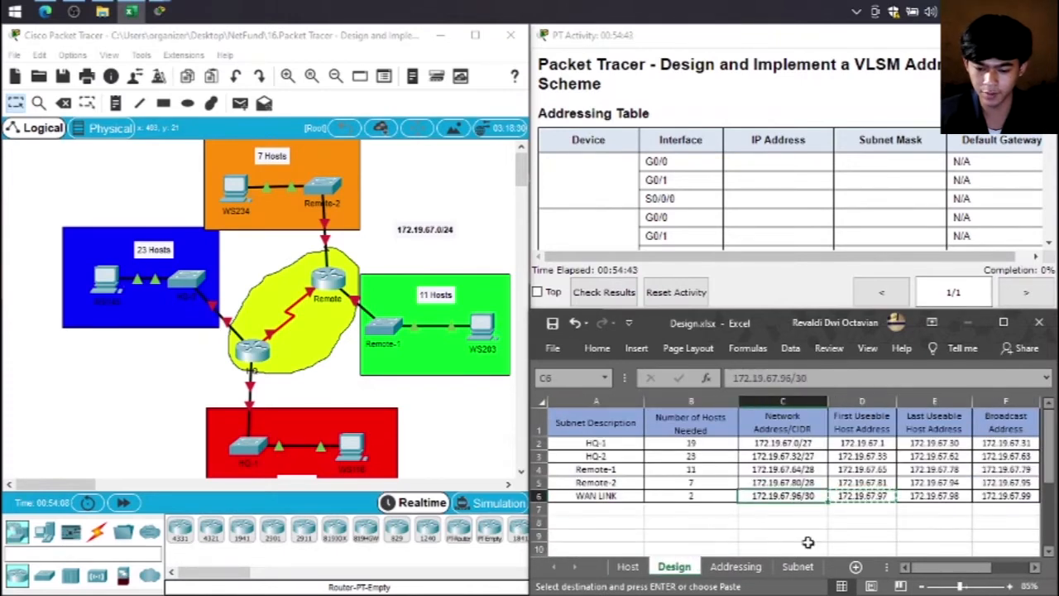
{"action": "left_click", "coordinate": [798, 567]}
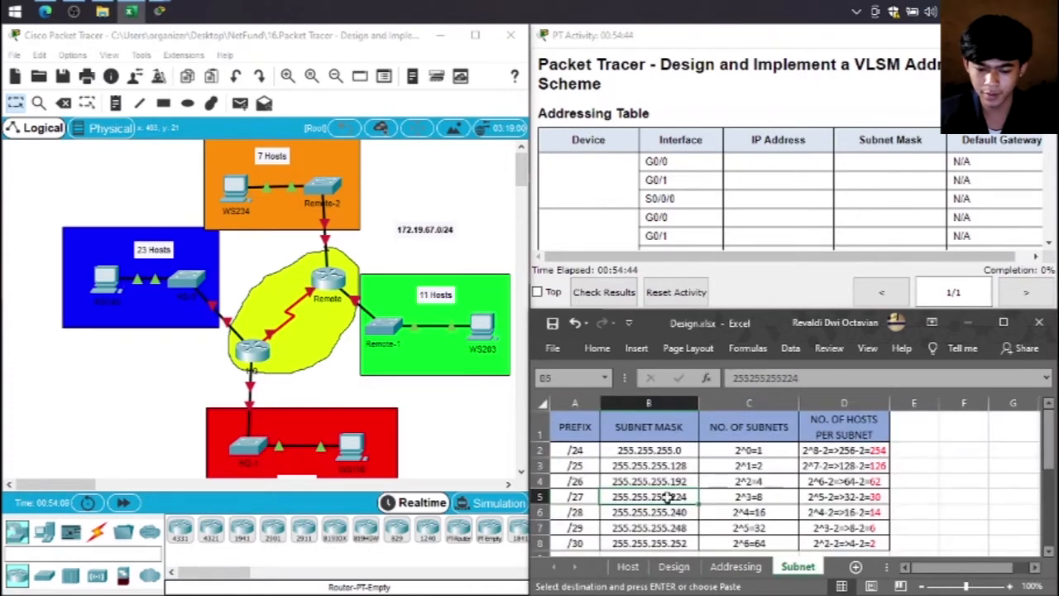
{"action": "left_click", "coordinate": [640, 543]}
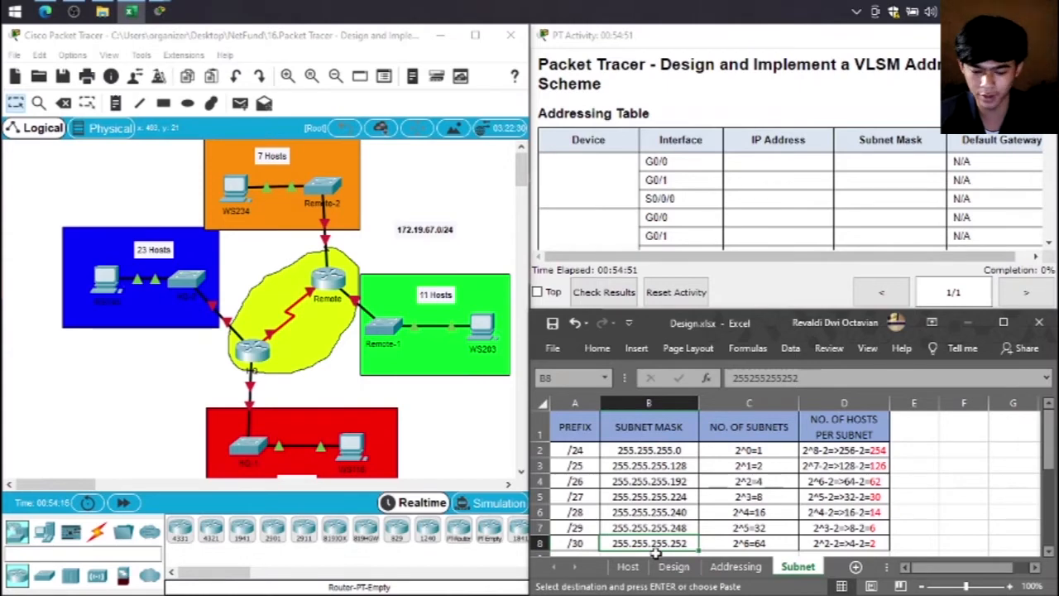
{"action": "left_click", "coordinate": [736, 567]}
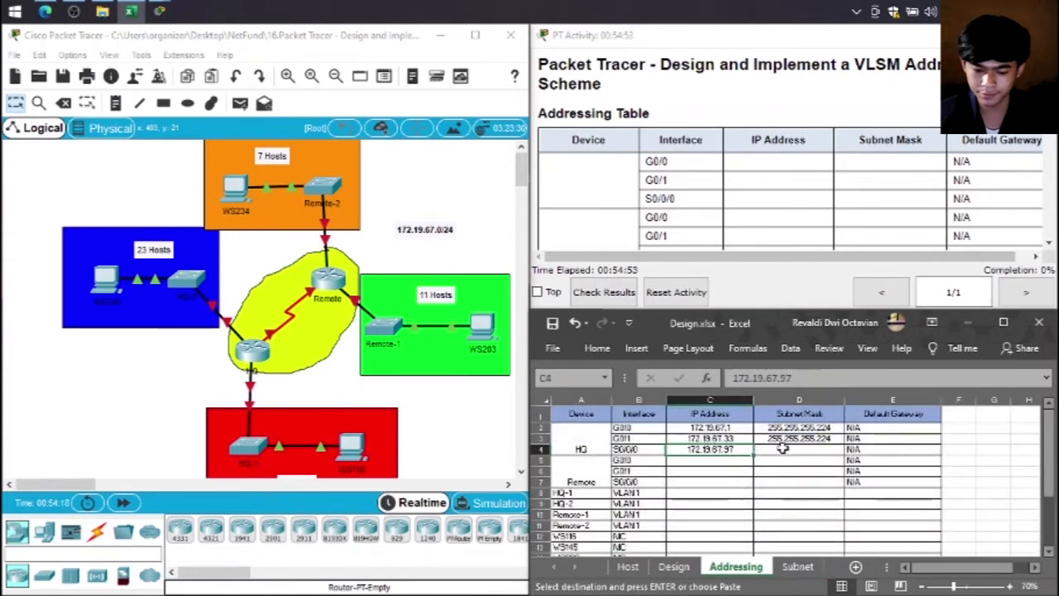
{"action": "left_click", "coordinate": [783, 448]}
{"action": "key", "text": "ctrl+v"}
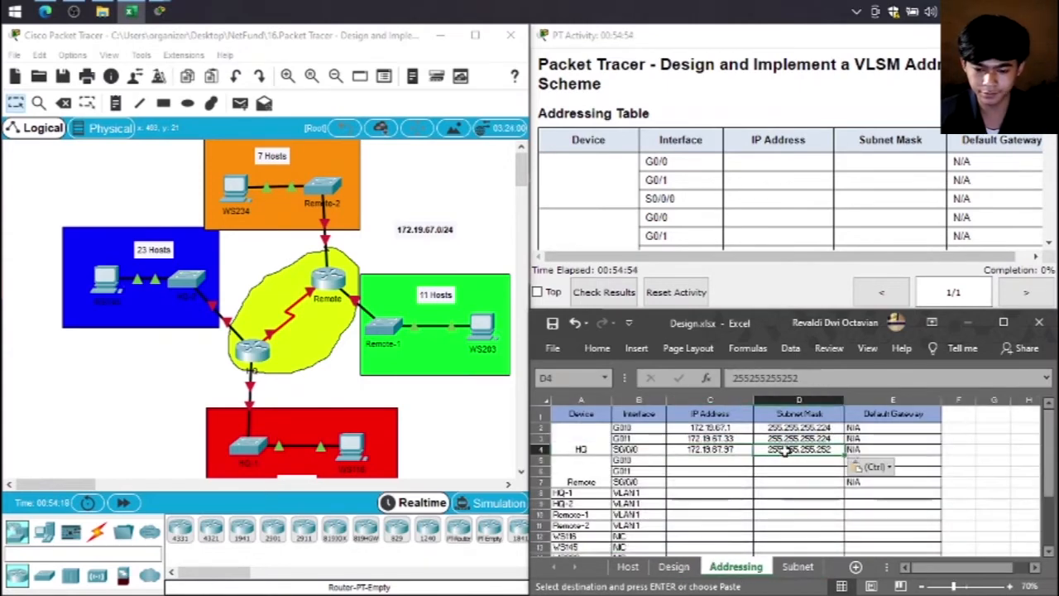
Step: Copy Remote-1's First Useable Host Address, 172.19.67.65, from the Design sheet into the IP Address of Remote's G0/0 on the Addressing sheet
{"action": "left_click", "coordinate": [699, 462]}
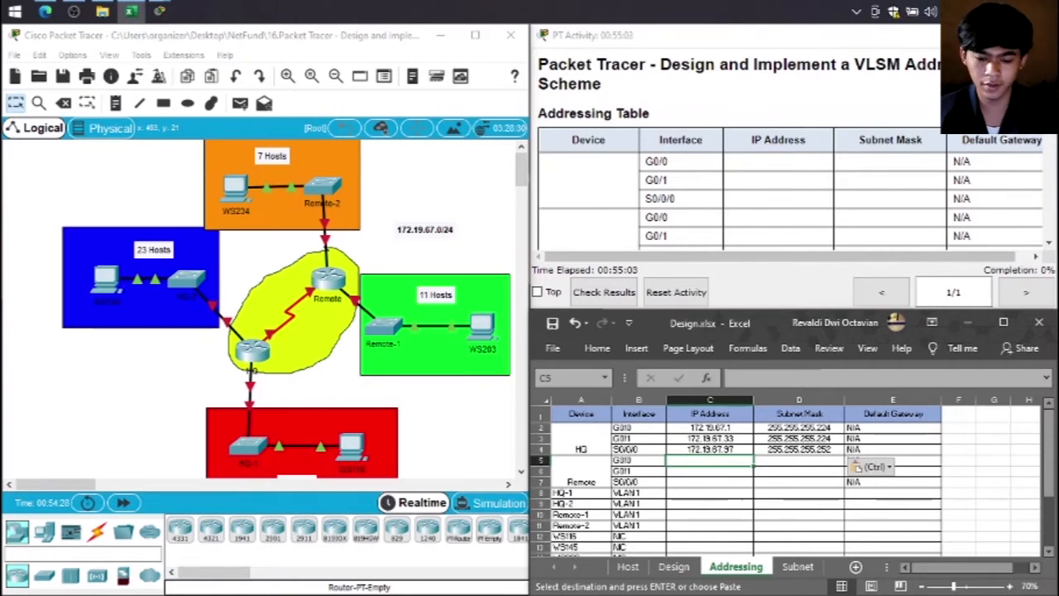
{"action": "left_click", "coordinate": [675, 567]}
{"action": "left_click", "coordinate": [611, 471]}
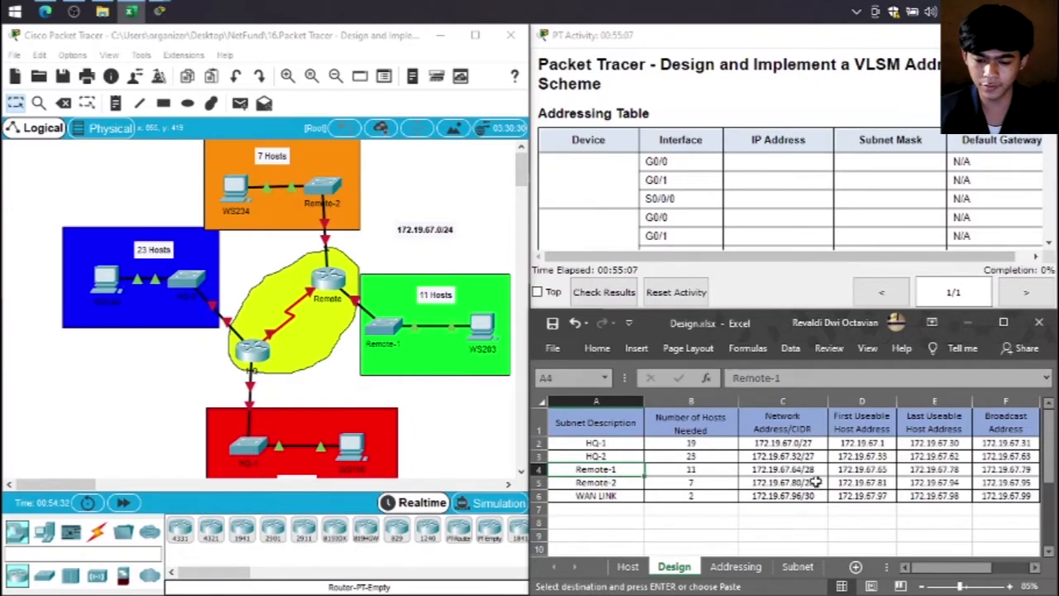
{"action": "left_click", "coordinate": [861, 471]}
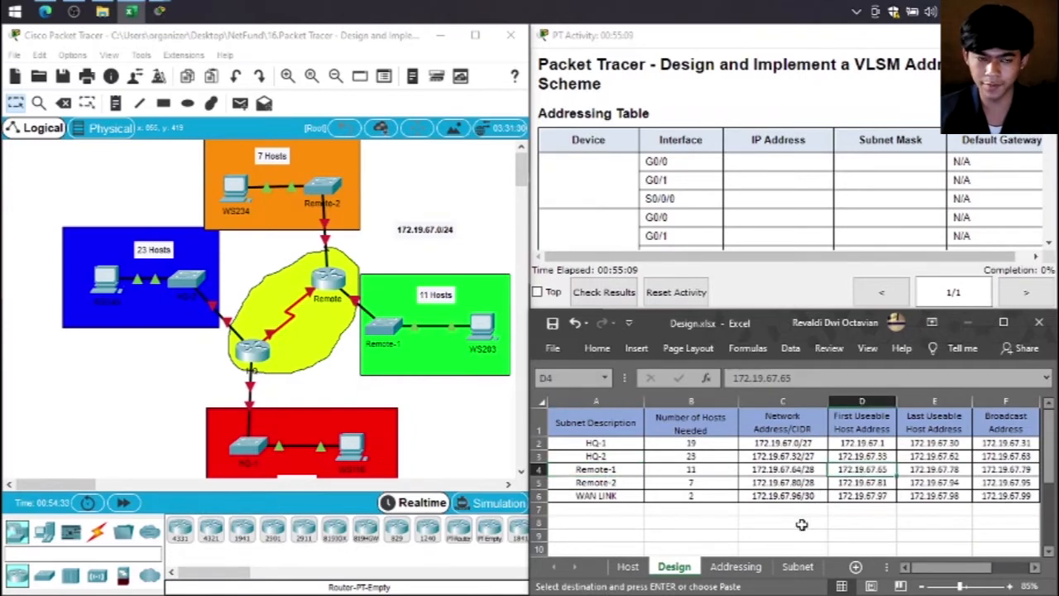
{"action": "left_click", "coordinate": [735, 567]}
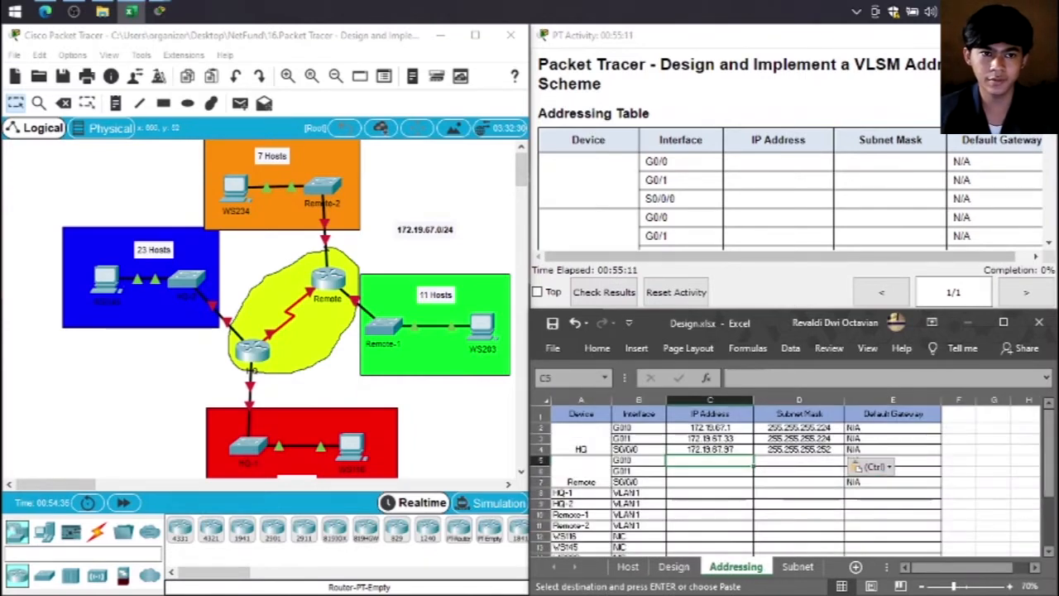
{"action": "left_click", "coordinate": [674, 568]}
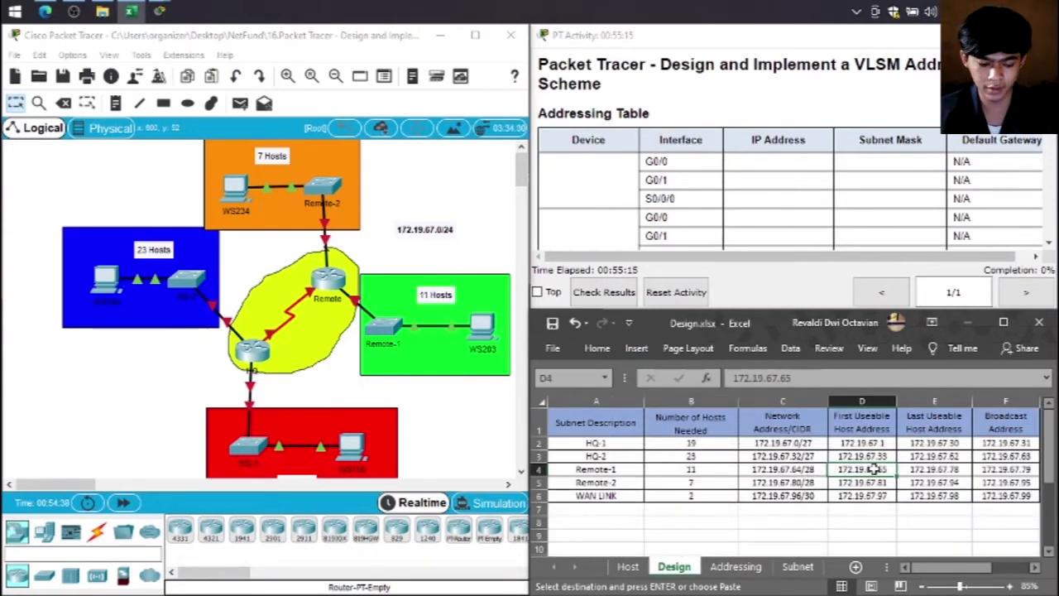
{"action": "left_click", "coordinate": [733, 567]}
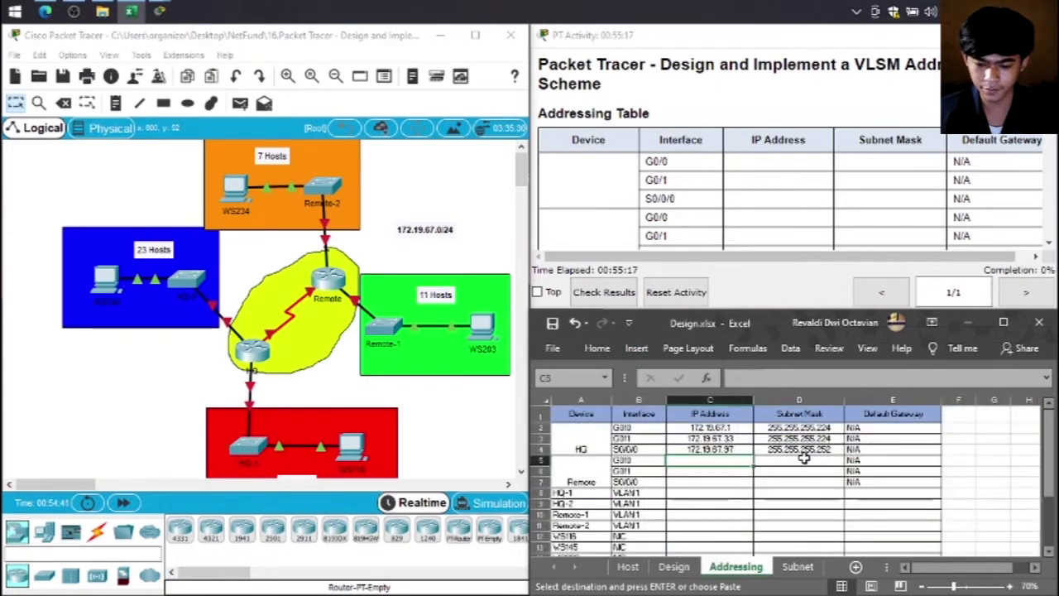
Step: Copy the /28 subnet mask, 255.255.255.240, from the Subnet sheet into the Subnet Mask of Remote's G0/0 on the Addressing sheet
{"action": "left_click", "coordinate": [674, 568]}
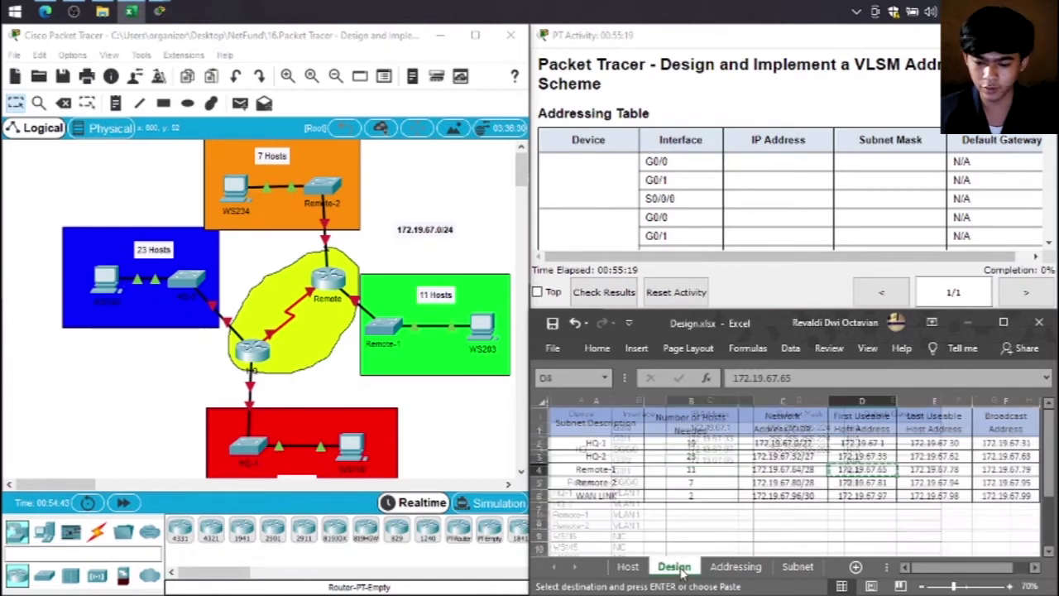
{"action": "left_click", "coordinate": [797, 567]}
{"action": "left_click", "coordinate": [636, 514]}
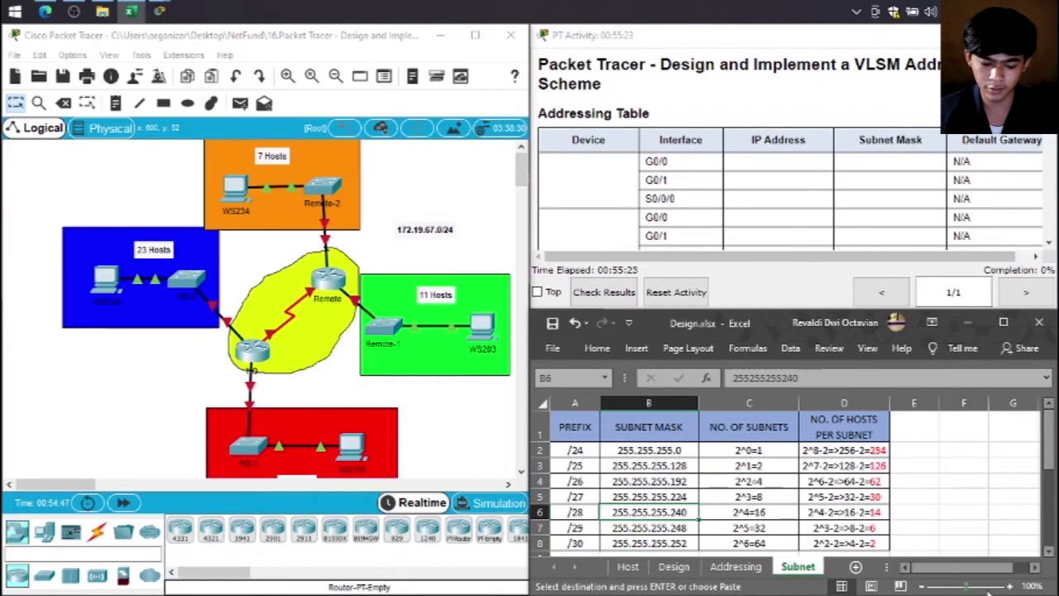
{"action": "left_click", "coordinate": [728, 567]}
{"action": "left_click", "coordinate": [793, 465]}
{"action": "key", "text": "ctrl+v"}
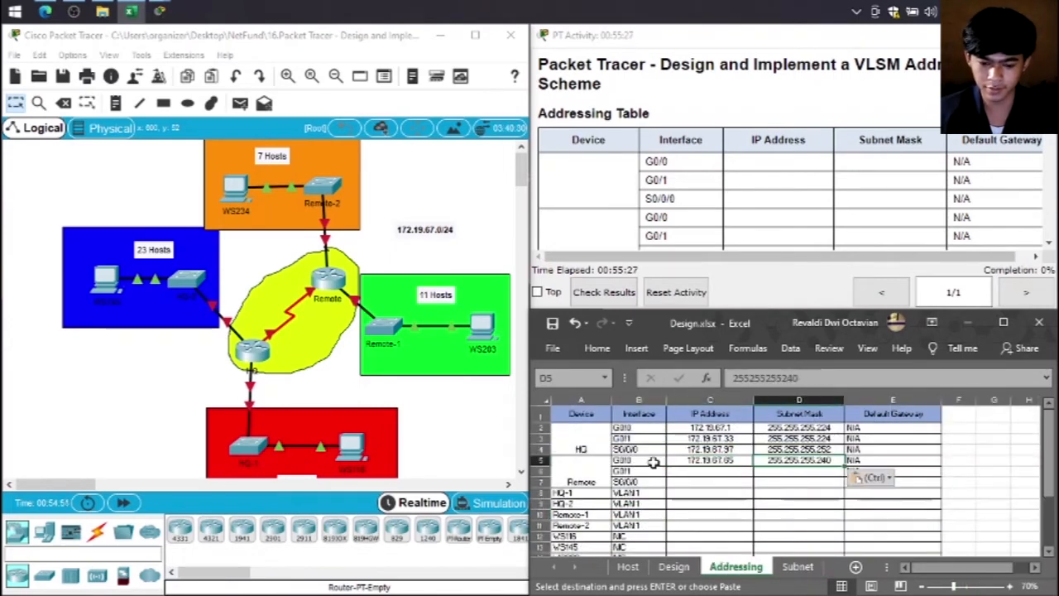
Step: Copy Remote-2's First Useable Host Address, 172.19.67.81, from the Design sheet into the IP Address of Remote's G0/1 on the Addressing sheet
{"action": "left_click", "coordinate": [686, 474]}
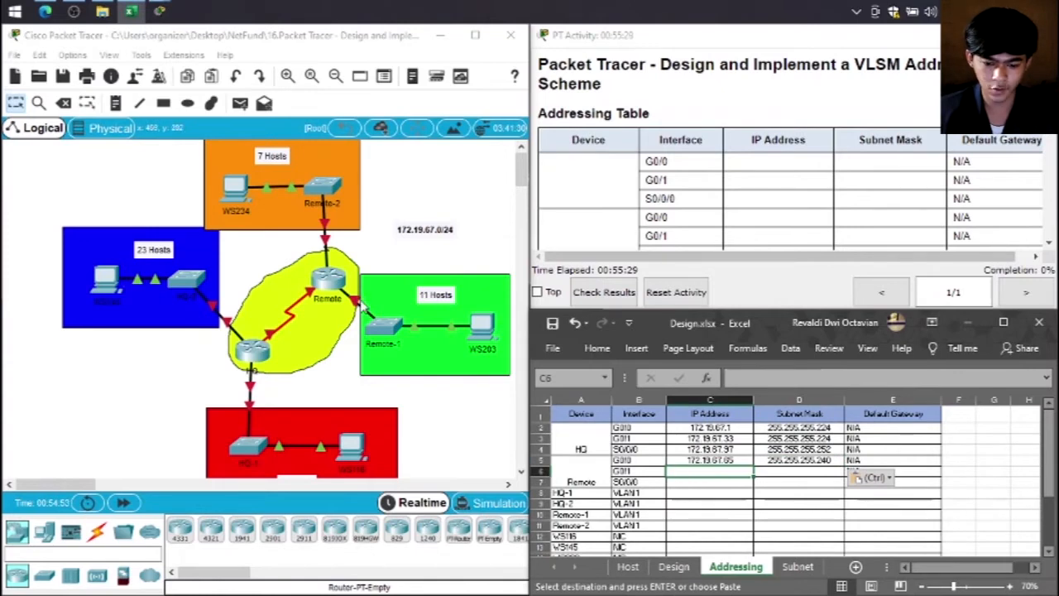
{"action": "left_click", "coordinate": [629, 459]}
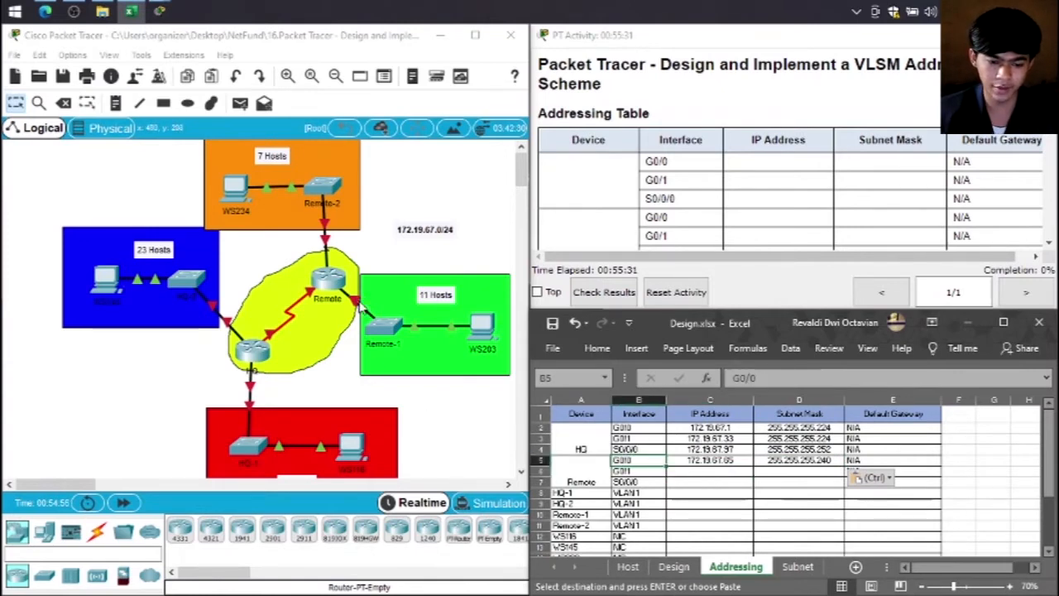
{"action": "left_click", "coordinate": [393, 231]}
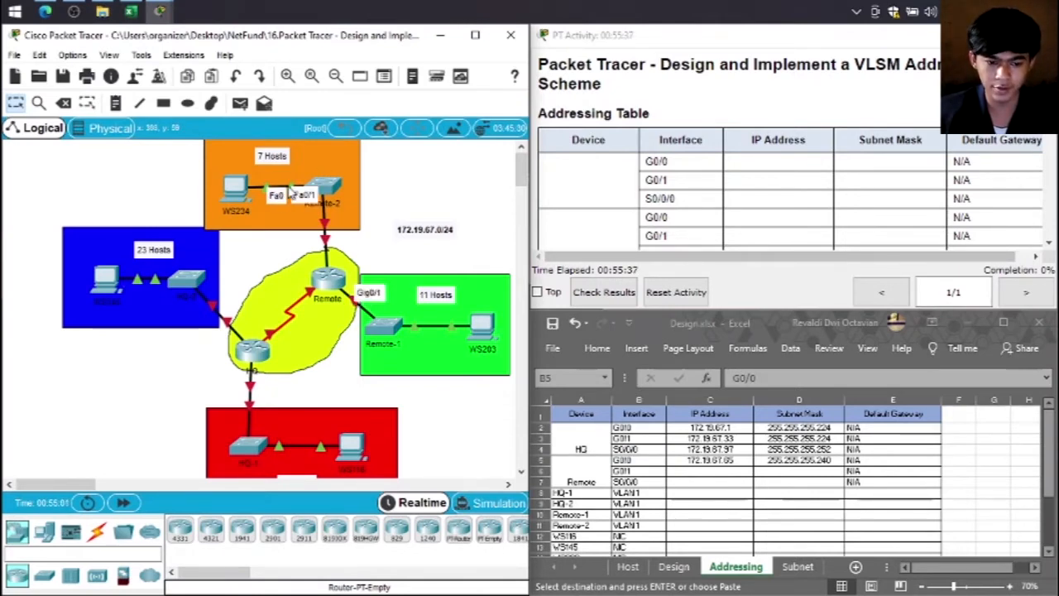
{"action": "left_click", "coordinate": [686, 471]}
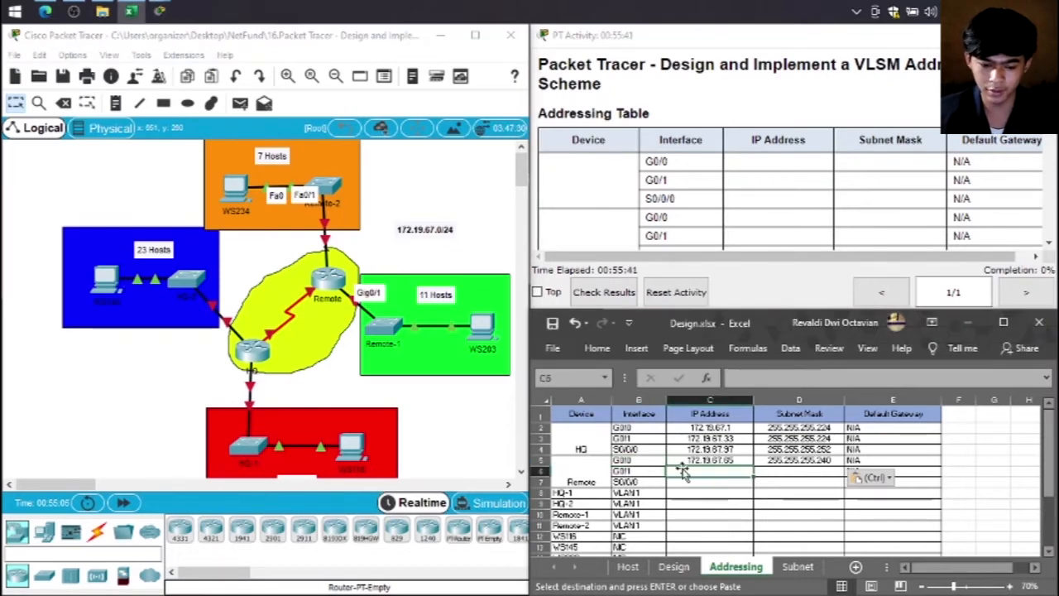
{"action": "left_click", "coordinate": [674, 566]}
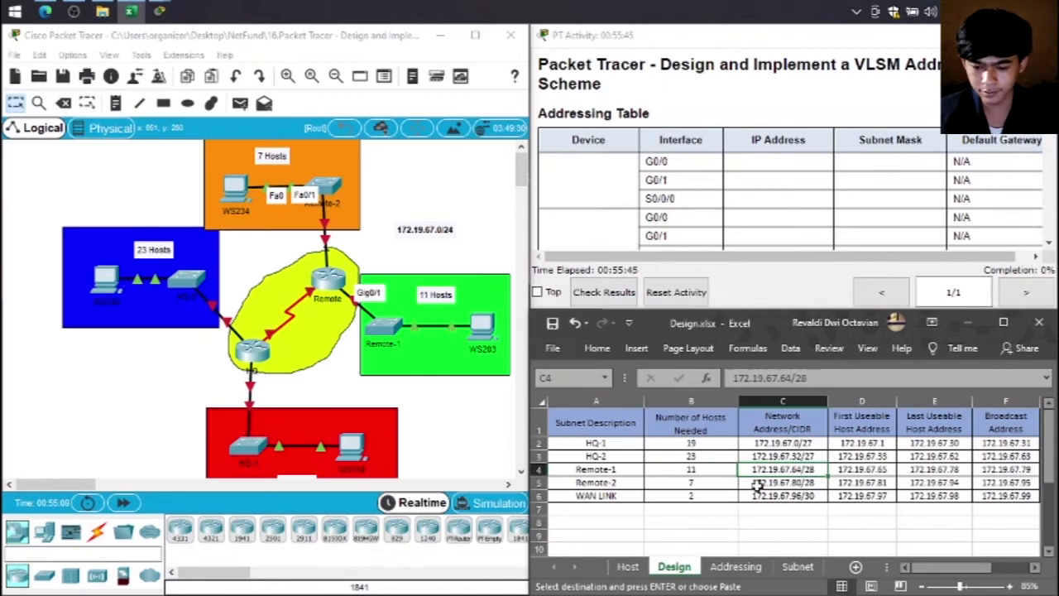
{"action": "left_click", "coordinate": [864, 482]}
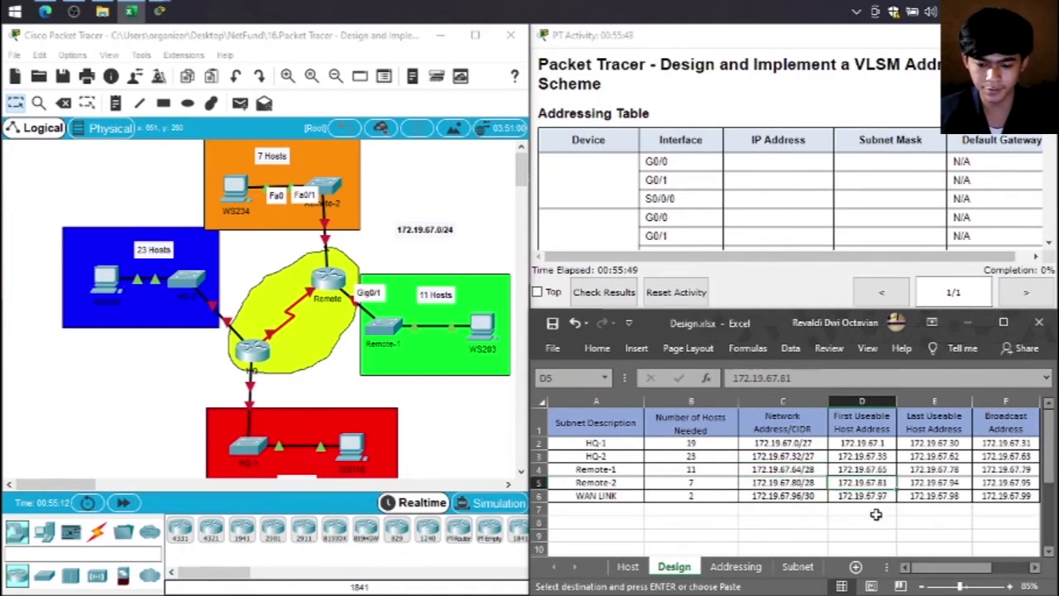
{"action": "left_click", "coordinate": [736, 566]}
{"action": "type", "text": "172.19.67.81"}
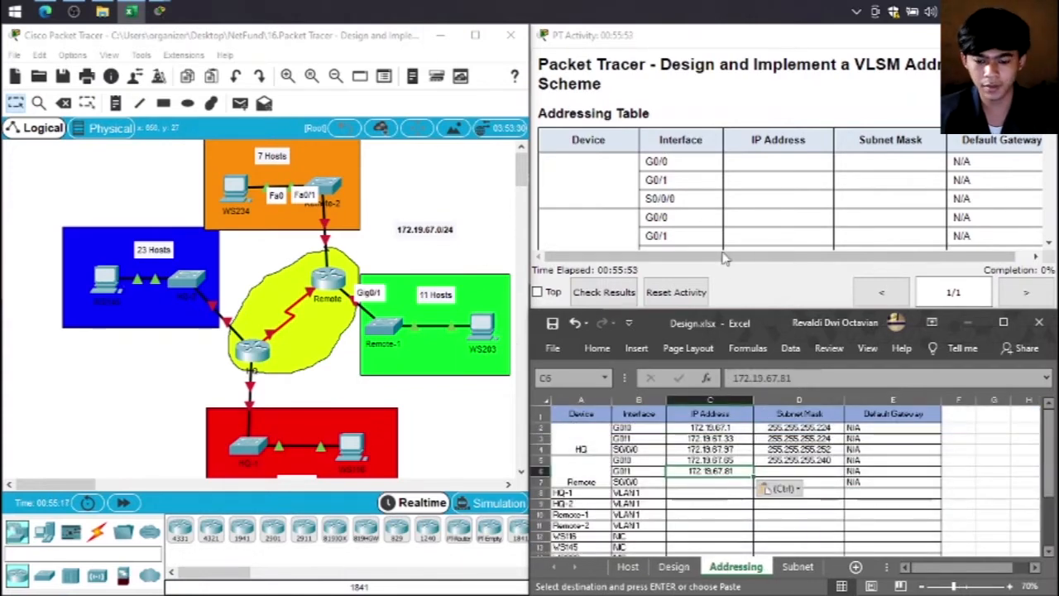
Step: Fill the subnet mask 255.255.255.240 down from Remote's G0/0 row to its G0/1 row
{"action": "left_click", "coordinate": [673, 566]}
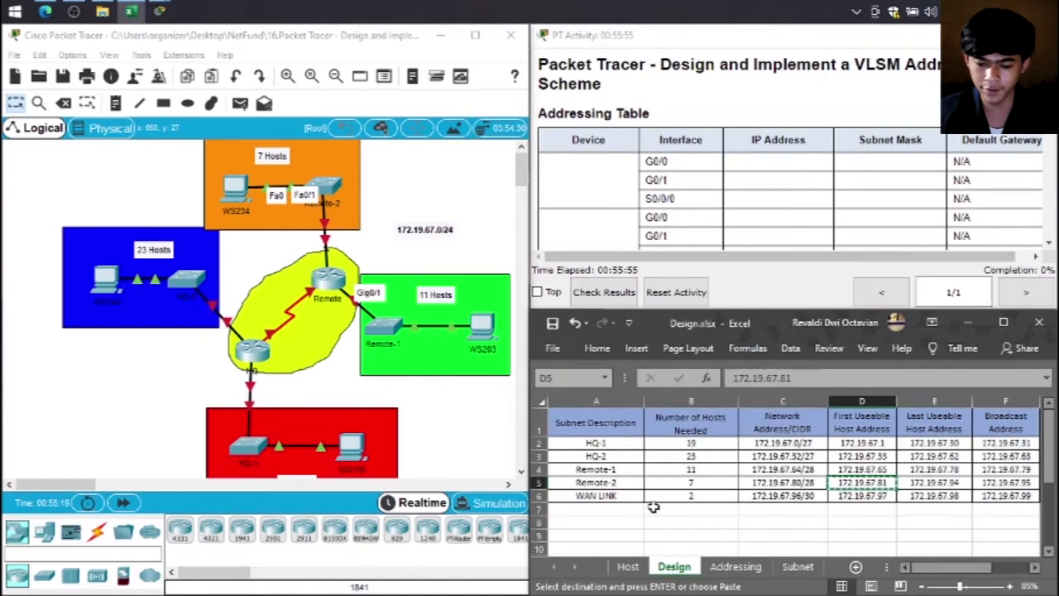
{"action": "left_click", "coordinate": [736, 566]}
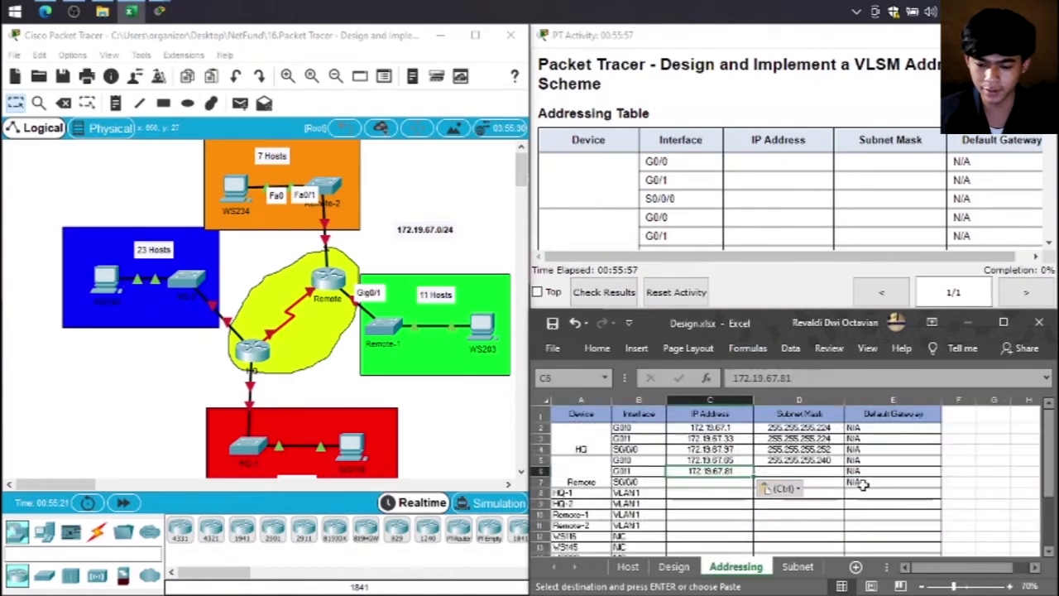
{"action": "left_click", "coordinate": [832, 464]}
{"action": "left_click_drag", "start_coordinate": [844, 465], "coordinate": [842, 473]}
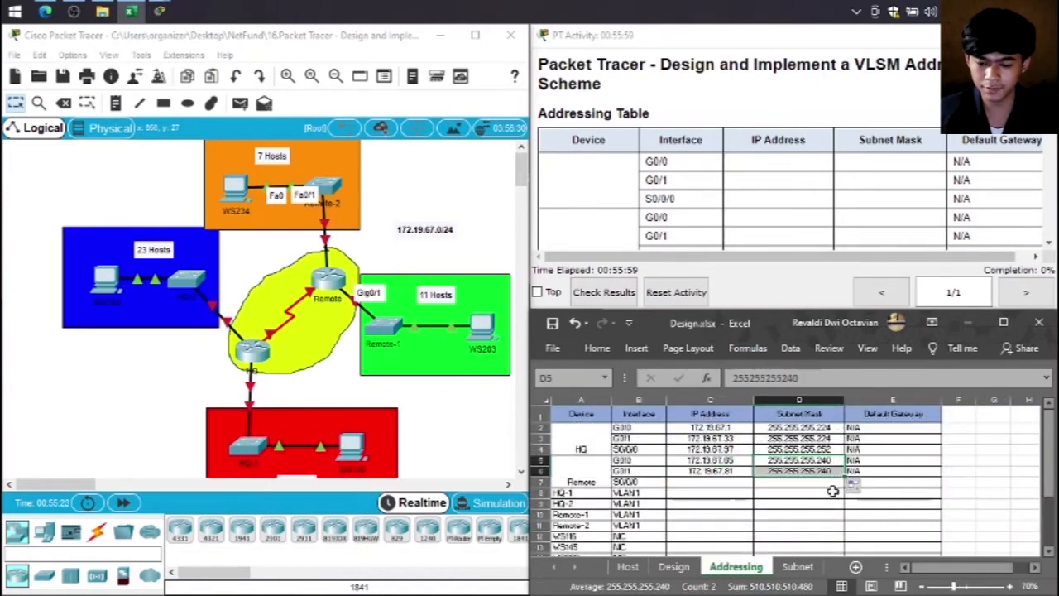
{"action": "left_click", "coordinate": [818, 482]}
Step: Copy the WAN LINK's Last Useable Host Address, 172.19.67.98, from the Design sheet into the IP Address of Remote's S0/0/0
{"action": "left_click", "coordinate": [681, 483]}
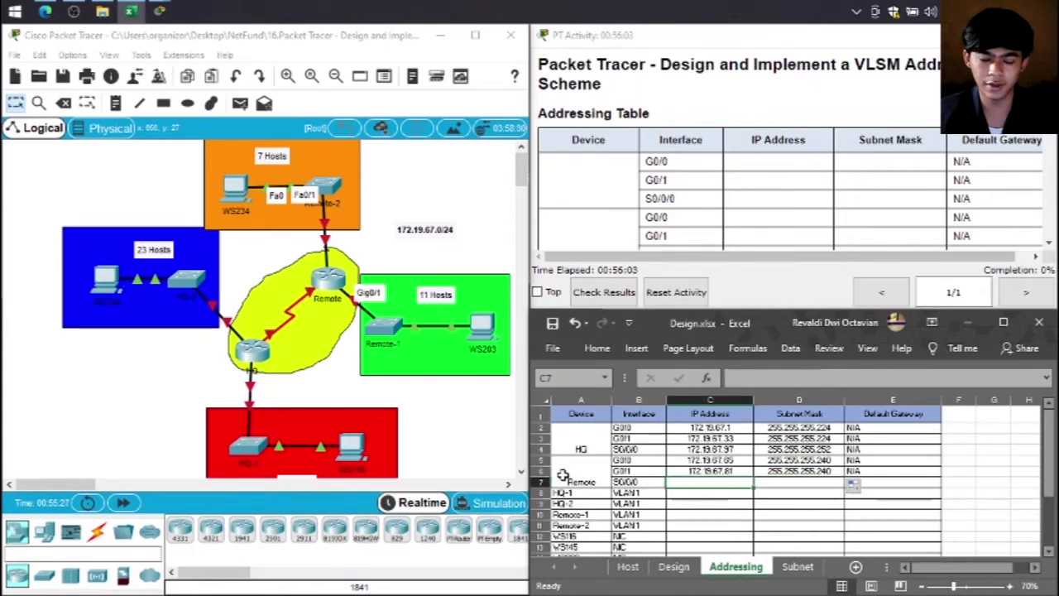
{"action": "left_click", "coordinate": [674, 566]}
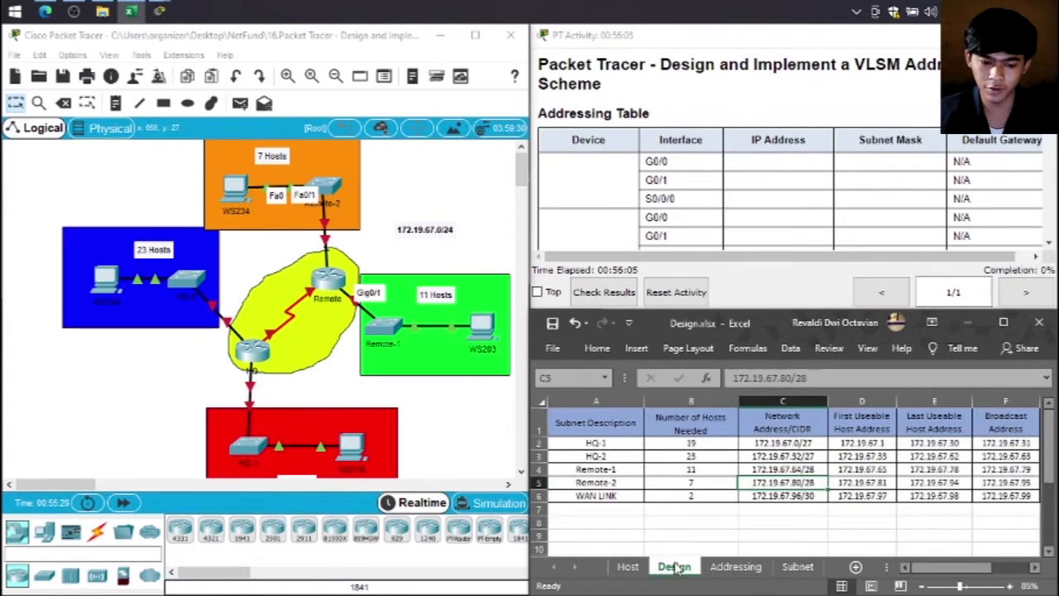
{"action": "left_click", "coordinate": [310, 294]}
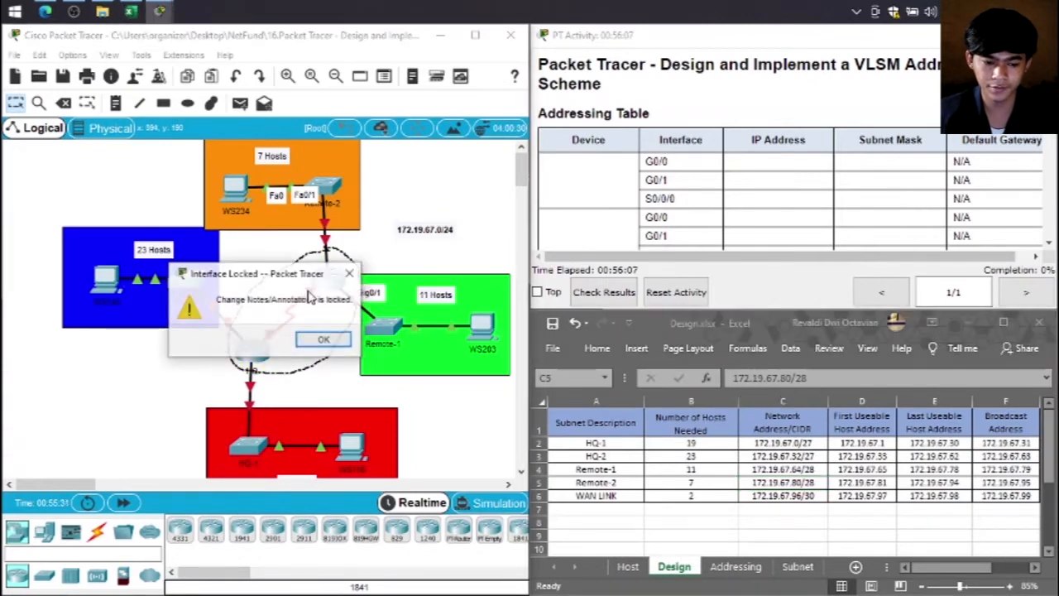
{"action": "left_click", "coordinate": [322, 339]}
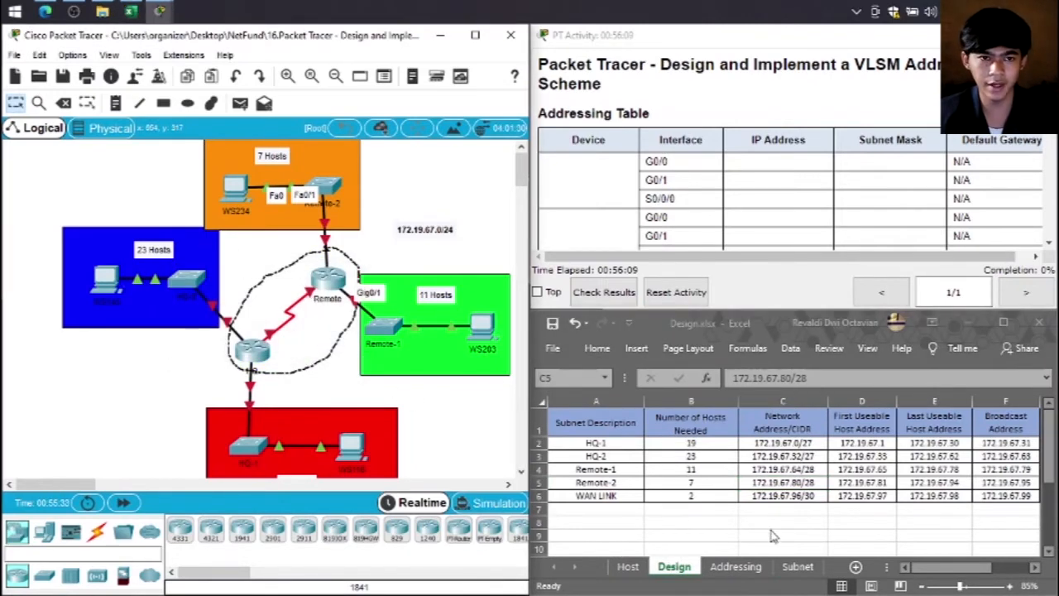
{"action": "left_click", "coordinate": [943, 495]}
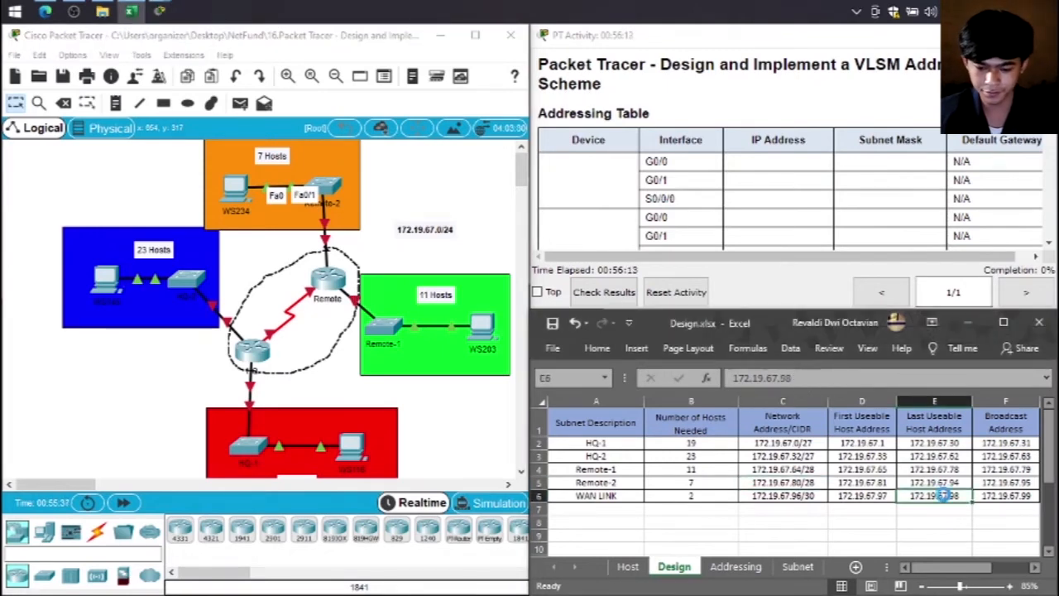
{"action": "key", "text": "ctrl+c"}
{"action": "left_click", "coordinate": [736, 566]}
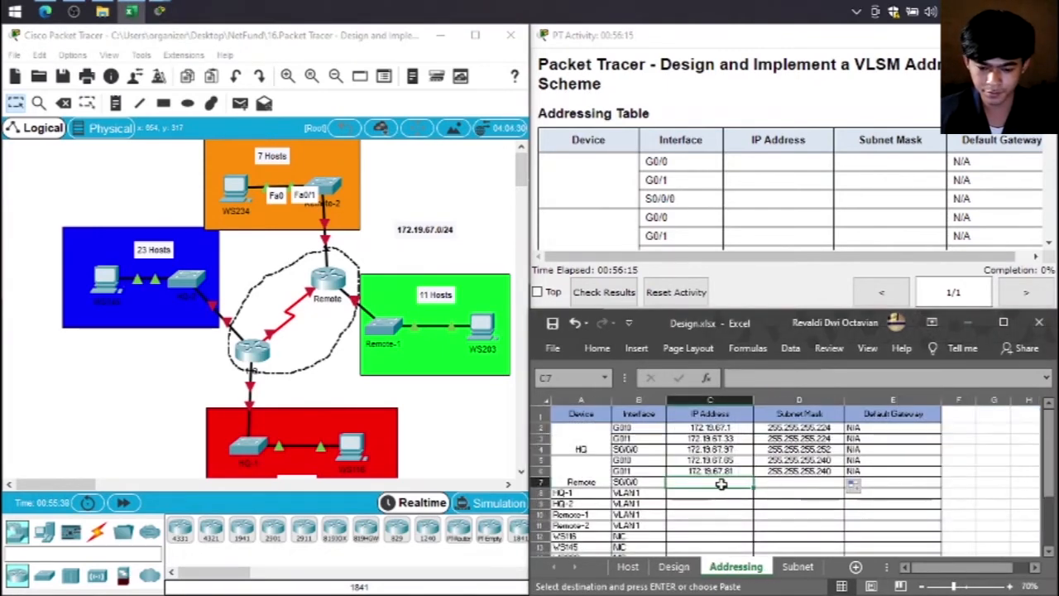
{"action": "key", "text": "ctrl+v"}
Step: Copy the subnet mask 255.255.255.252 from HQ's S0/0/0 row into the Subnet Mask of Remote's S0/0/0
{"action": "left_click", "coordinate": [628, 566]}
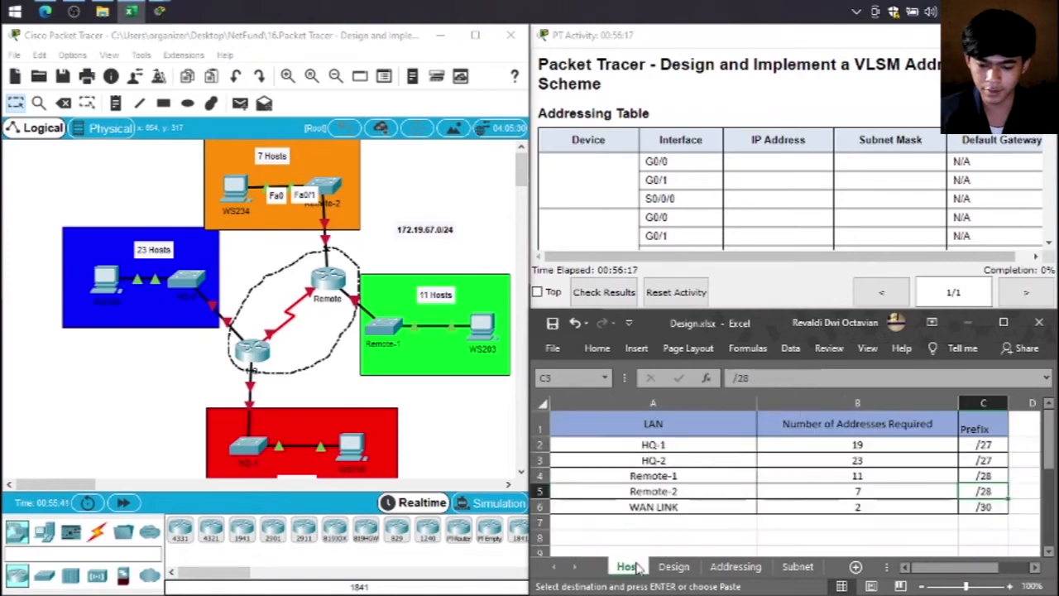
{"action": "left_click", "coordinate": [674, 567]}
{"action": "left_click", "coordinate": [735, 566]}
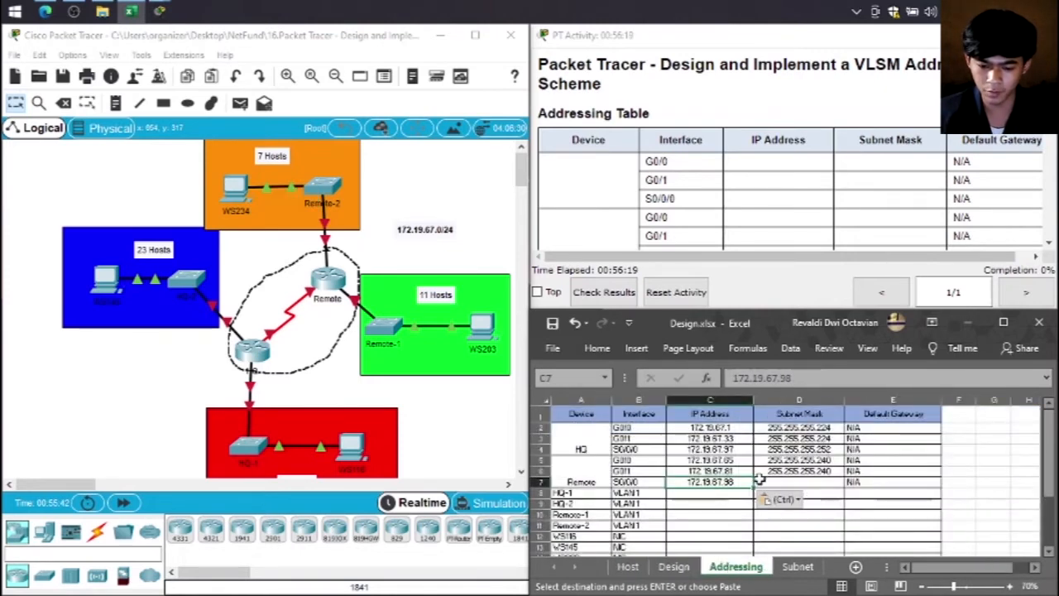
{"action": "left_click", "coordinate": [616, 449]}
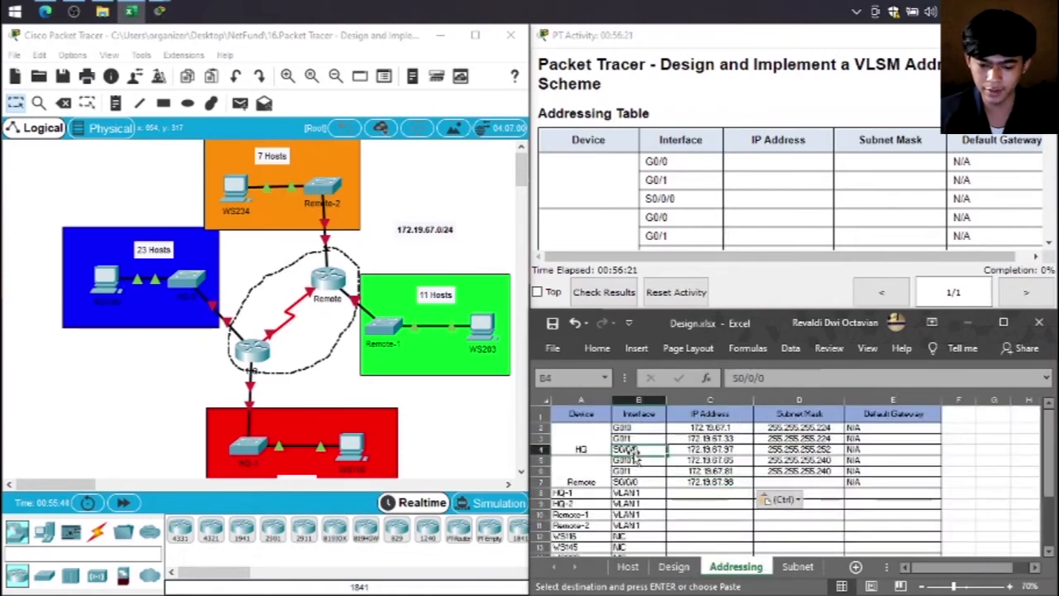
{"action": "left_click", "coordinate": [781, 453]}
{"action": "left_click", "coordinate": [785, 481]}
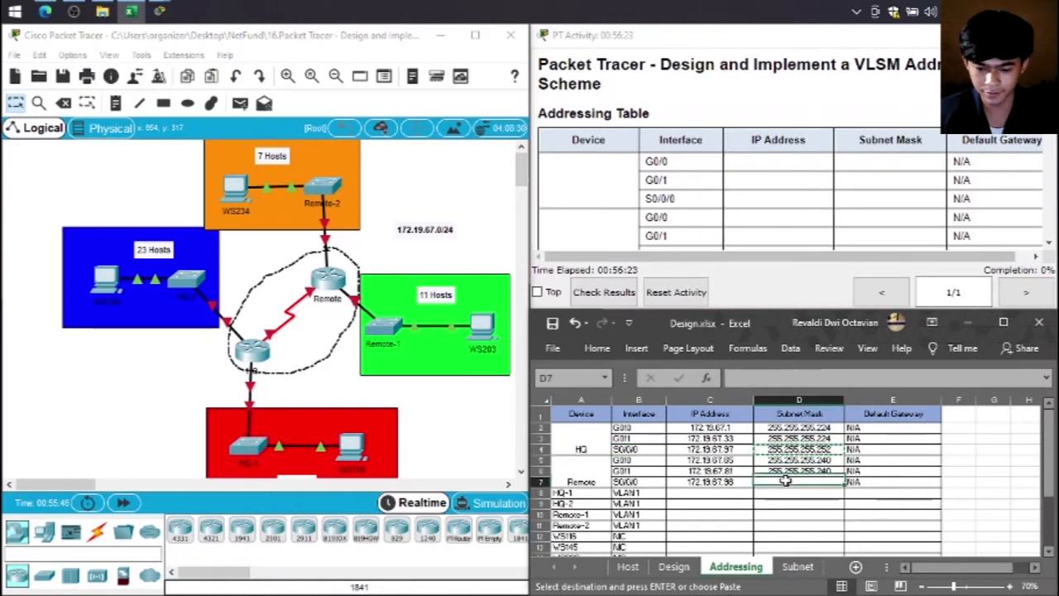
{"action": "key", "text": "ctrl+v"}
{"action": "key", "text": "Escape"}
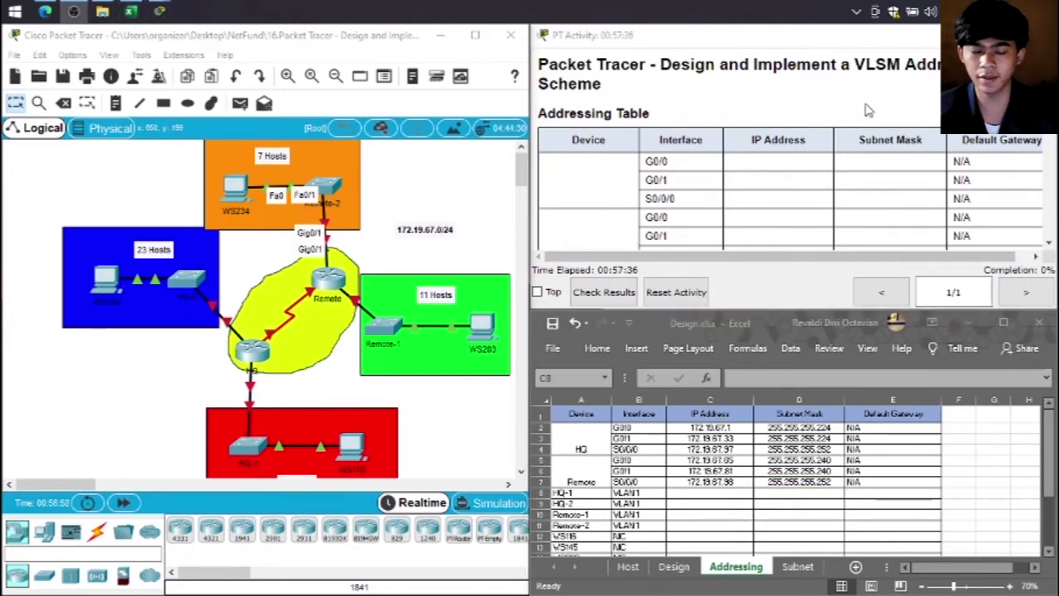
Step: Review the router, switch and workstation rows of the Addressing table against the topology, starting with the HQ-1 switch
{"action": "left_click", "coordinate": [412, 193]}
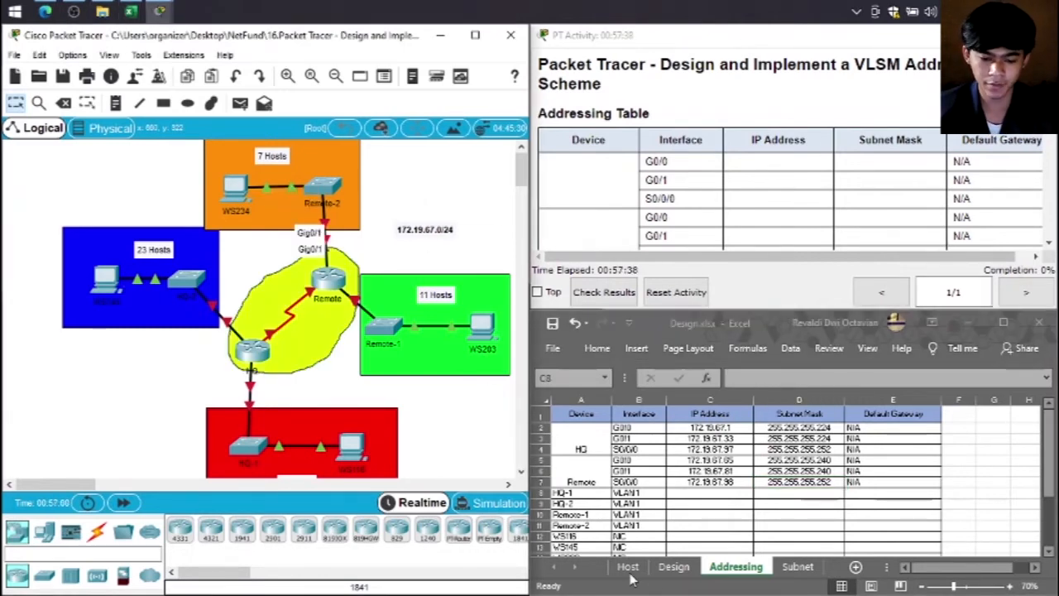
{"action": "left_click", "coordinate": [576, 490]}
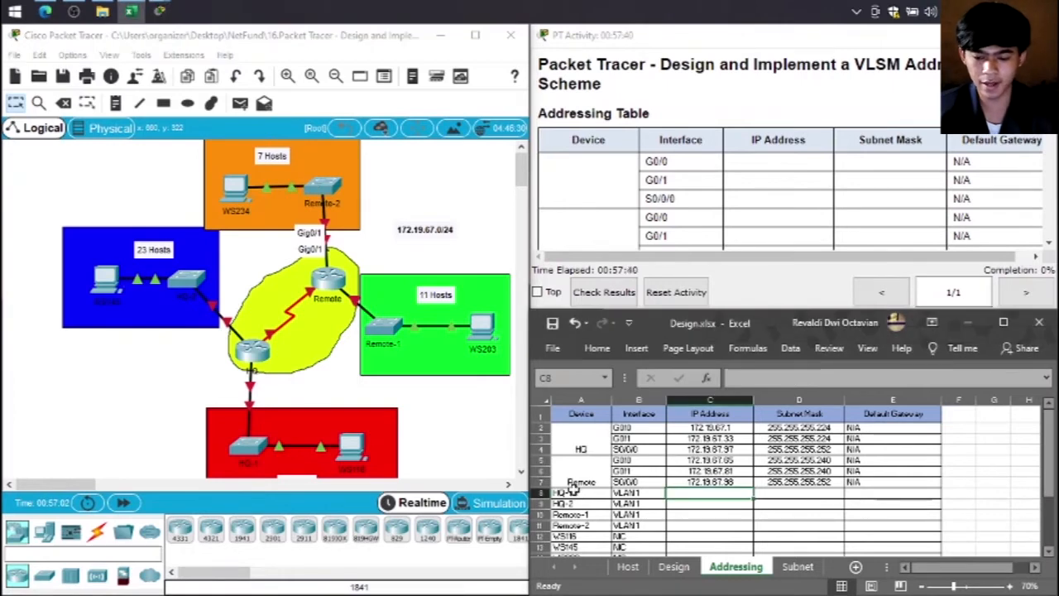
{"action": "left_click", "coordinate": [579, 492]}
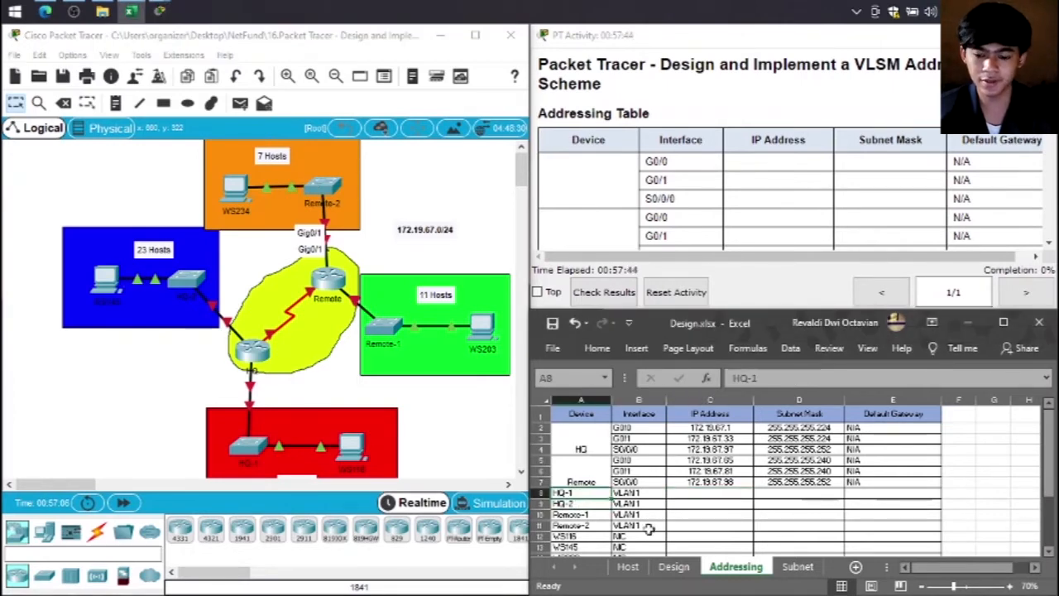
{"action": "scroll", "coordinate": [611, 506], "scroll_direction": "down", "scroll_amount": 1}
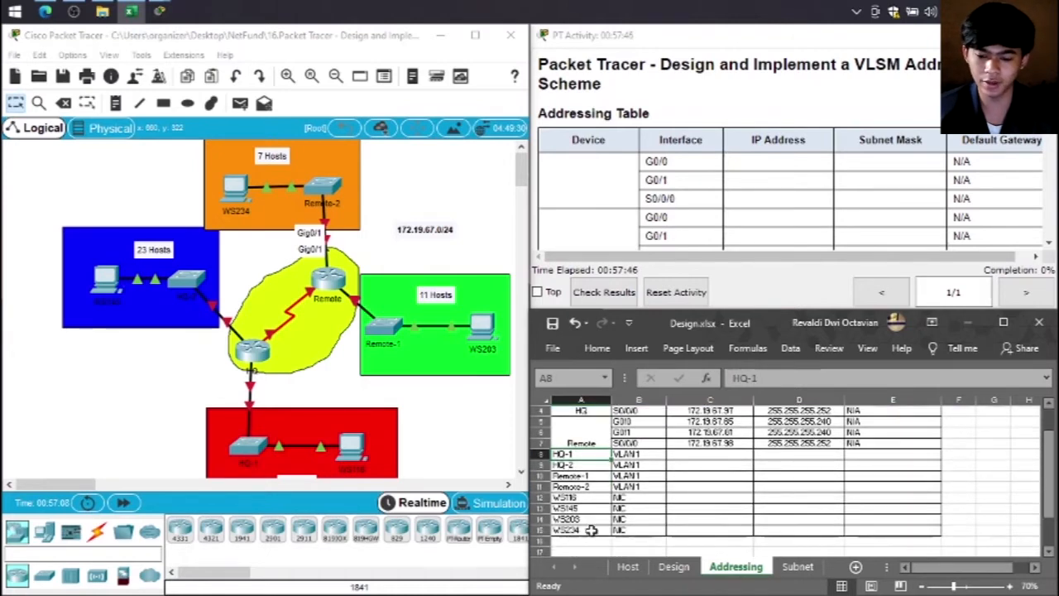
{"action": "scroll", "coordinate": [779, 503], "scroll_direction": "up", "scroll_amount": 1}
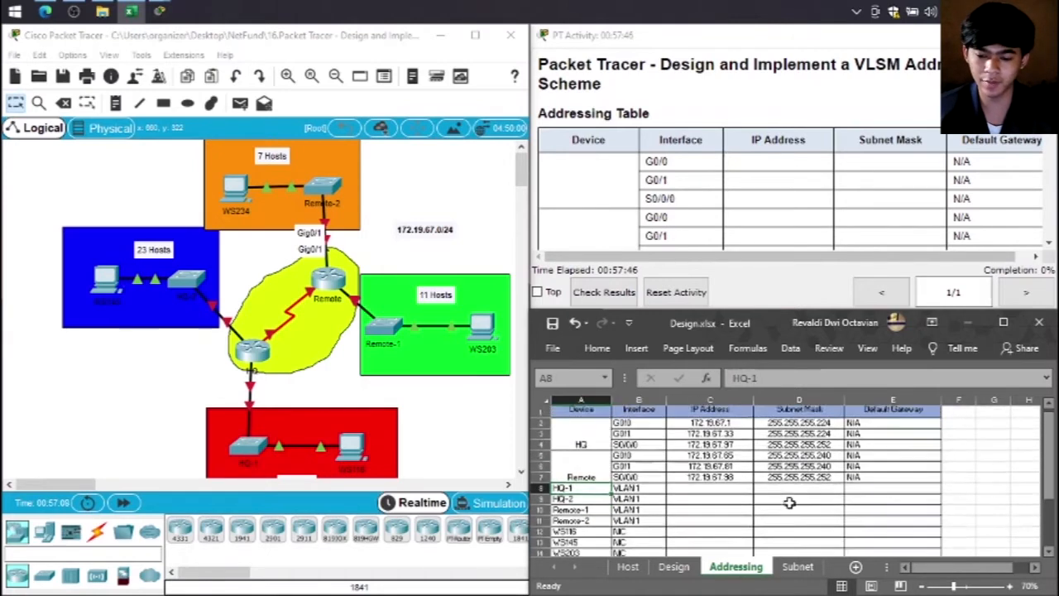
{"action": "left_click", "coordinate": [577, 448]}
{"action": "left_click", "coordinate": [571, 479]}
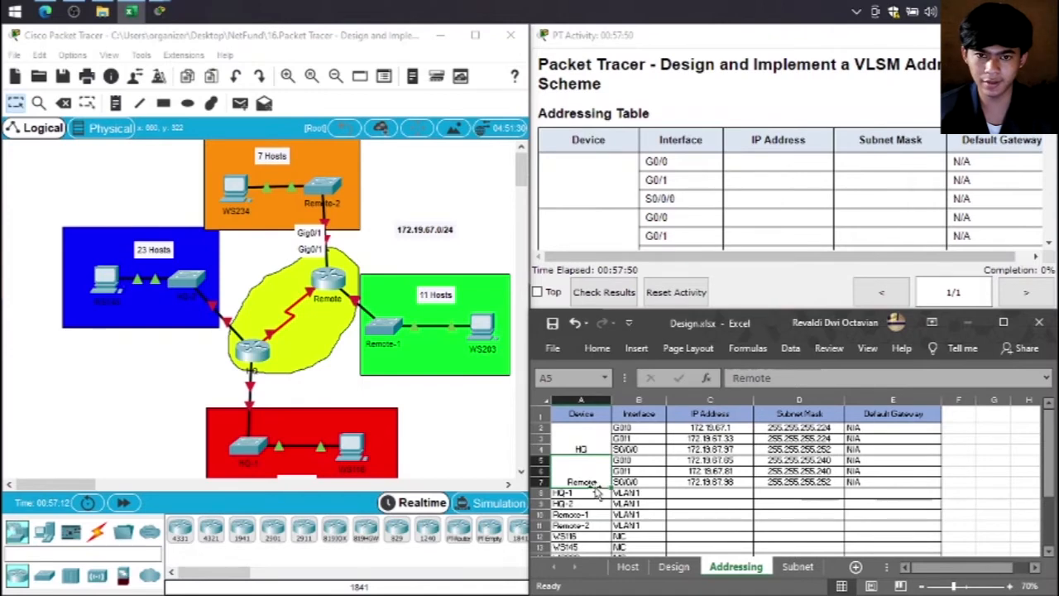
{"action": "left_click", "coordinate": [731, 492]}
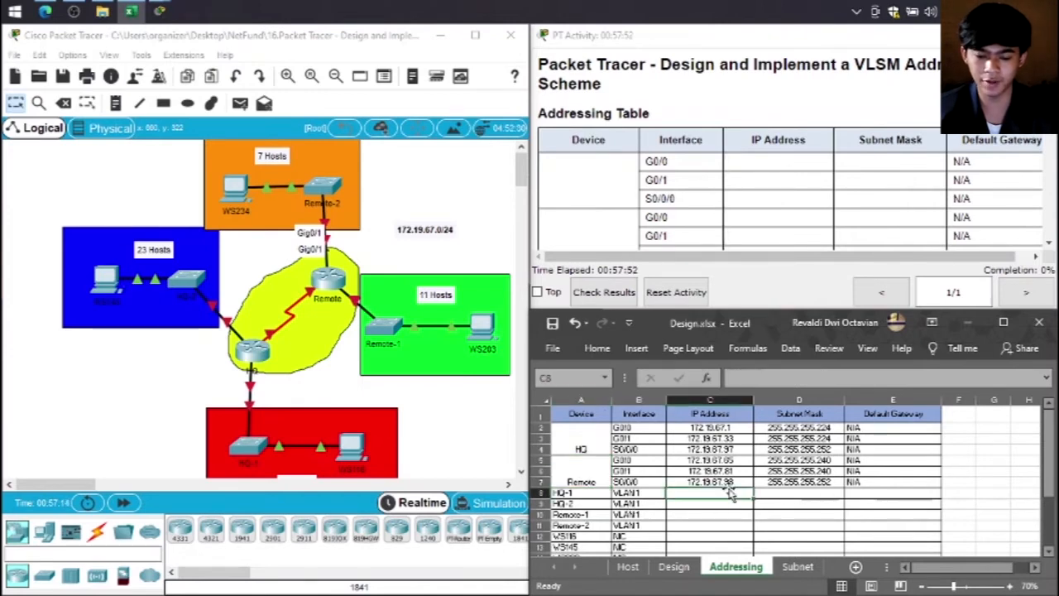
{"action": "left_click", "coordinate": [249, 447]}
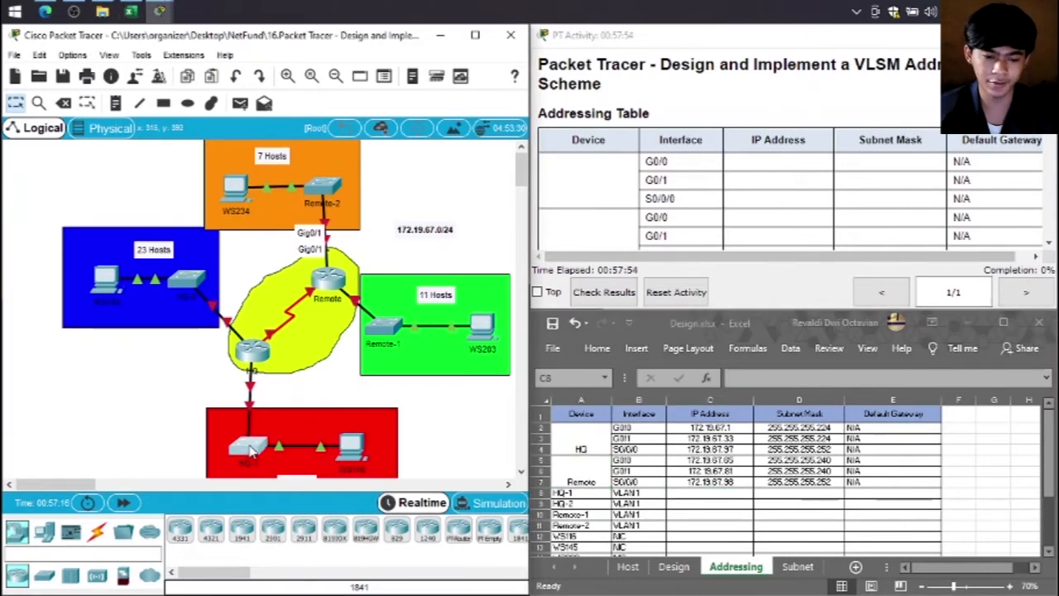
{"action": "left_click", "coordinate": [727, 99]}
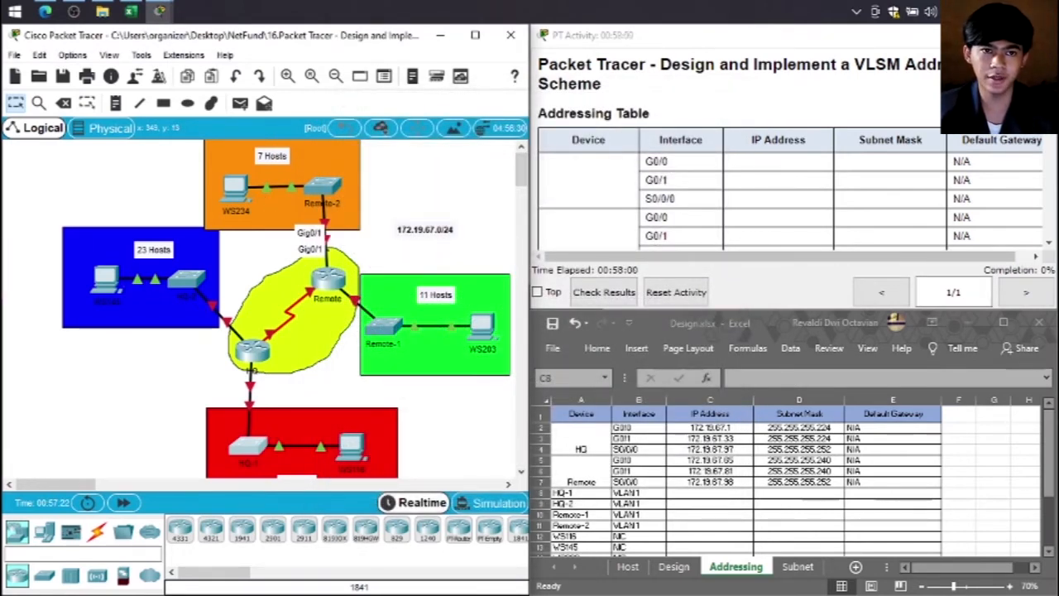
{"action": "key", "text": "alt+Tab"}
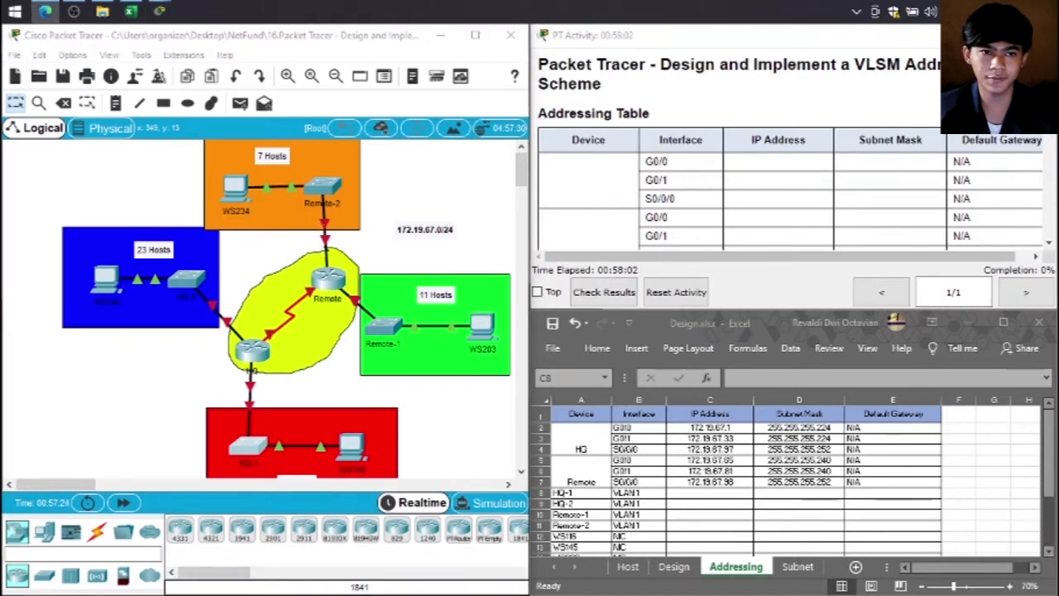
{"action": "left_click", "coordinate": [720, 427]}
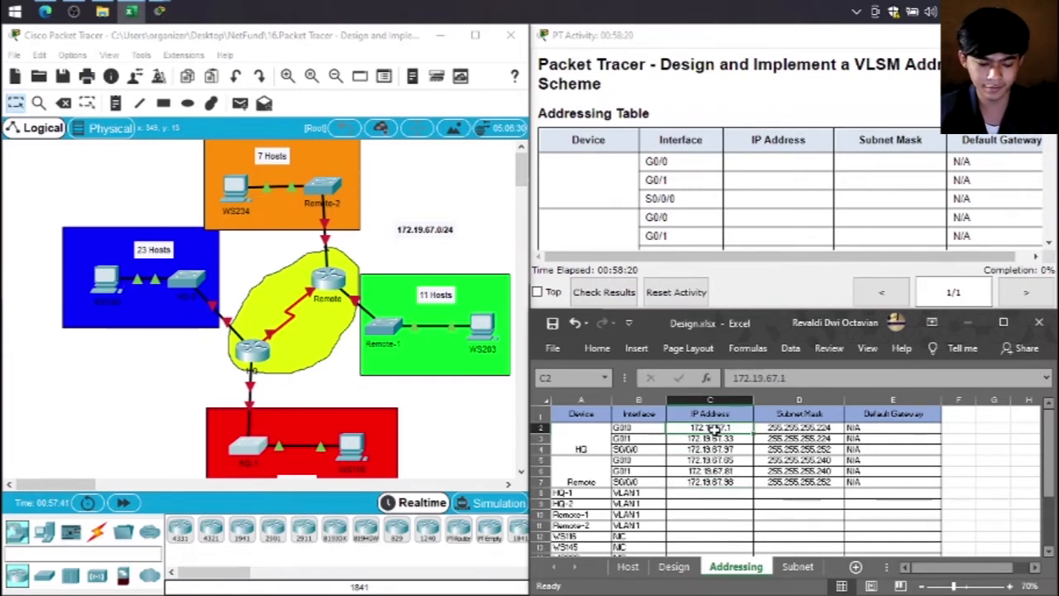
Step: Copy the IP address of HQ's G0/0, 172.19.67.1, into the IP Address of HQ-1's VLAN1
{"action": "key", "text": "ctrl+c"}
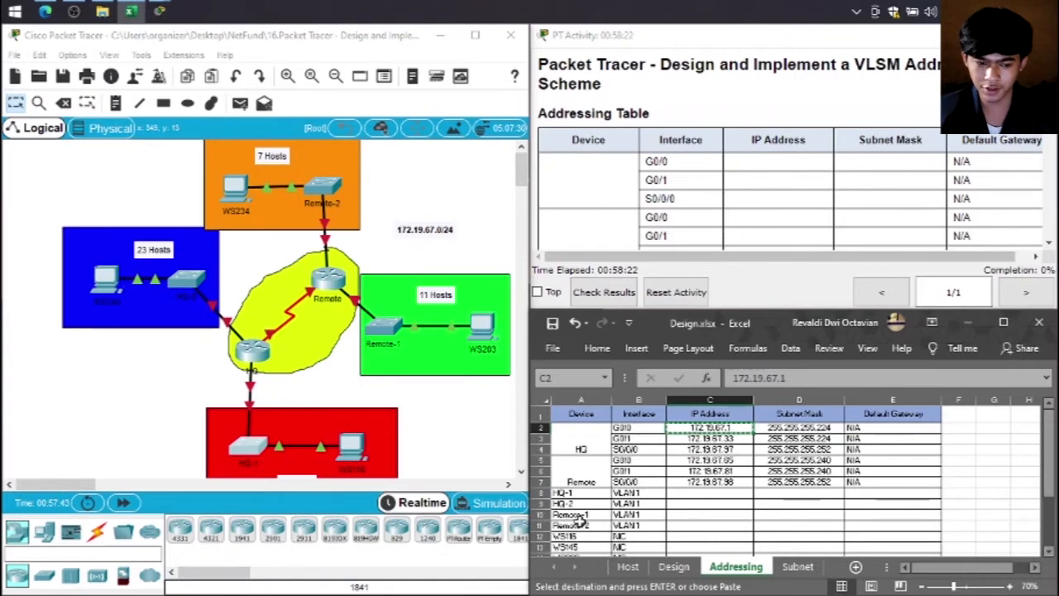
{"action": "left_click", "coordinate": [289, 406]}
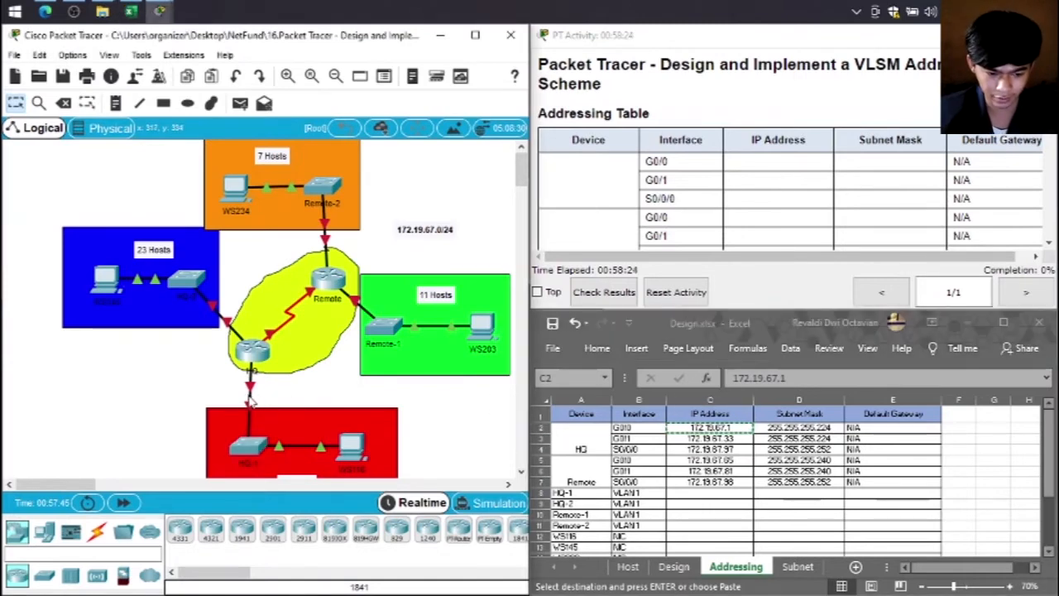
{"action": "mouse_move", "coordinate": [251, 395]}
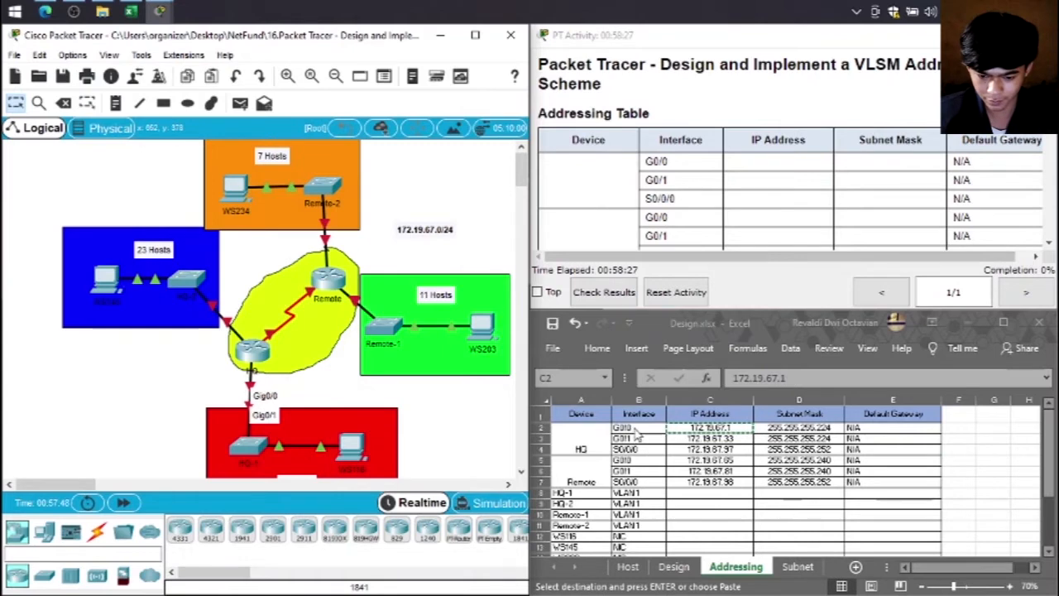
{"action": "left_click", "coordinate": [691, 494]}
{"action": "key", "text": "ctrl+v"}
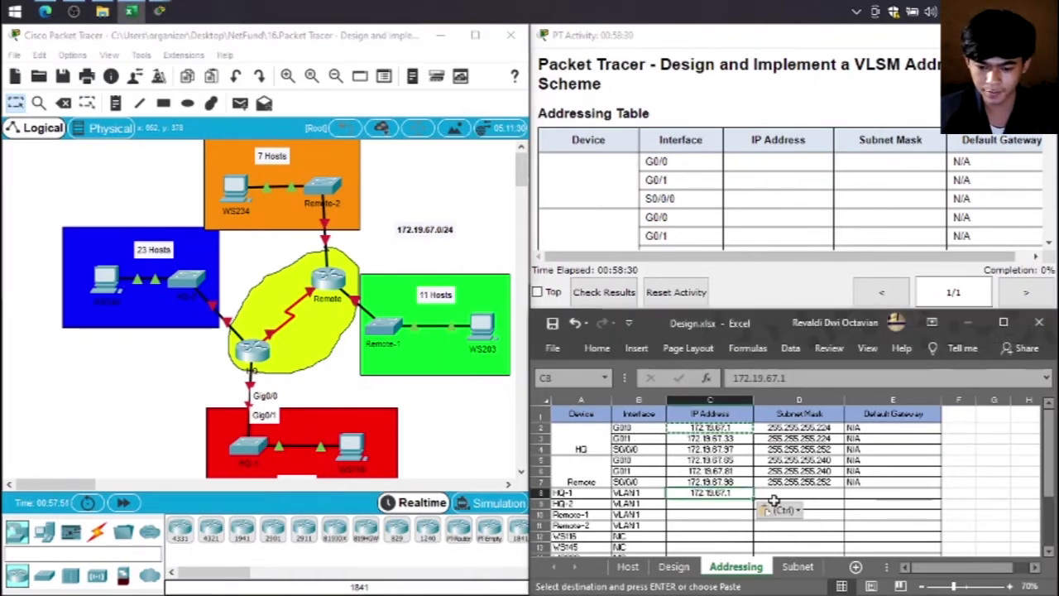
Step: Change the last octet of HQ-1's VLAN1 IP Address so that it reads 172.19.67.2
{"action": "left_click", "coordinate": [801, 438]}
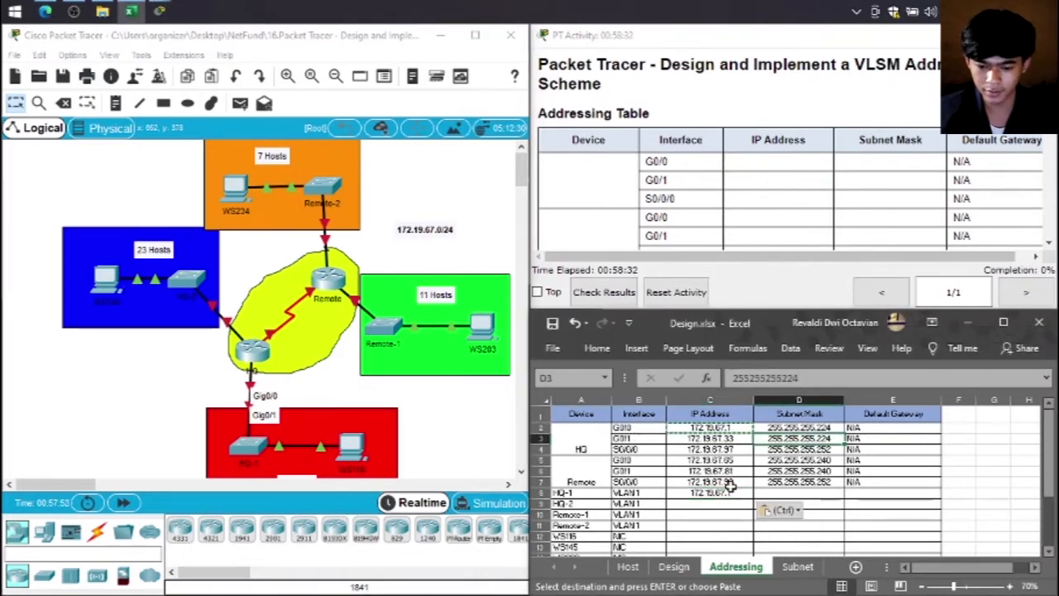
{"action": "left_click", "coordinate": [701, 492]}
{"action": "key", "text": "Down"}
{"action": "left_click", "coordinate": [701, 492]}
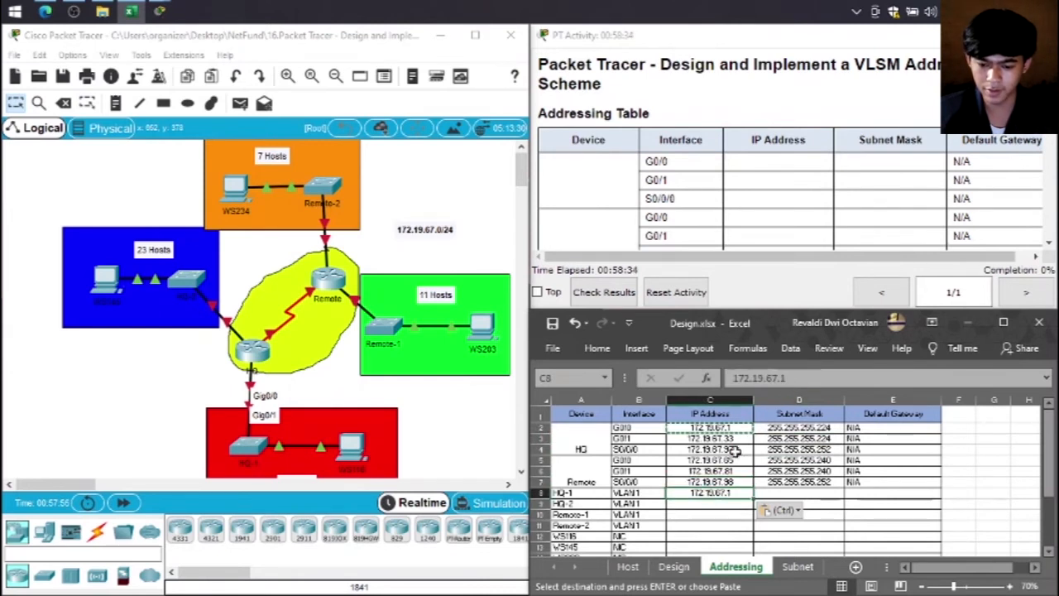
{"action": "left_click", "coordinate": [788, 379]}
{"action": "key", "text": "BackSpace"}
{"action": "type", "text": "2"}
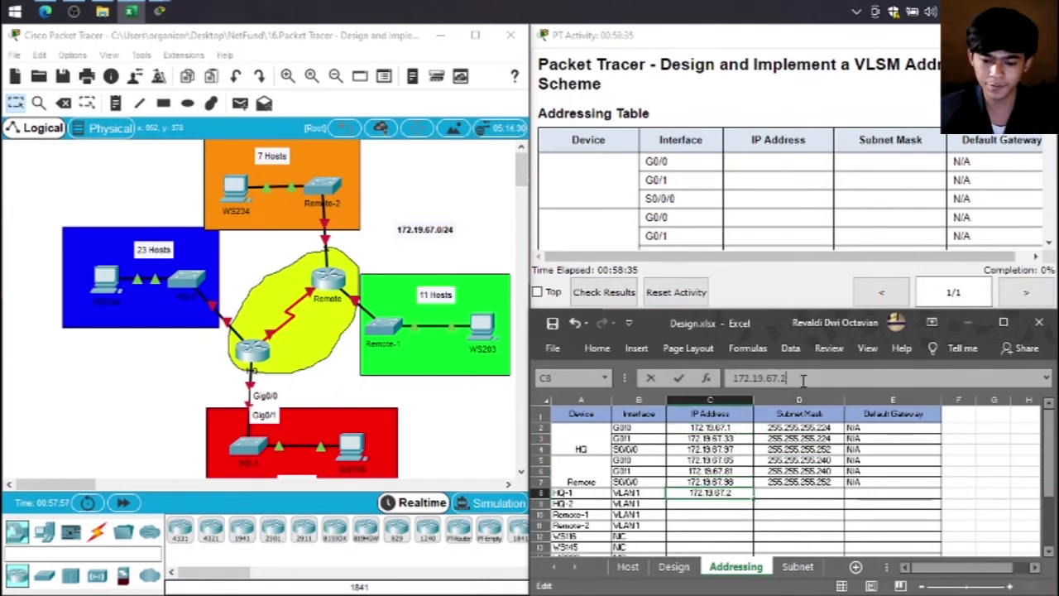
Step: Copy the subnet mask 255.255.255.224 from HQ's G0/0 row into the Subnet Mask of HQ-1's VLAN1
{"action": "left_click", "coordinate": [836, 429]}
{"action": "key", "text": "ctrl+c"}
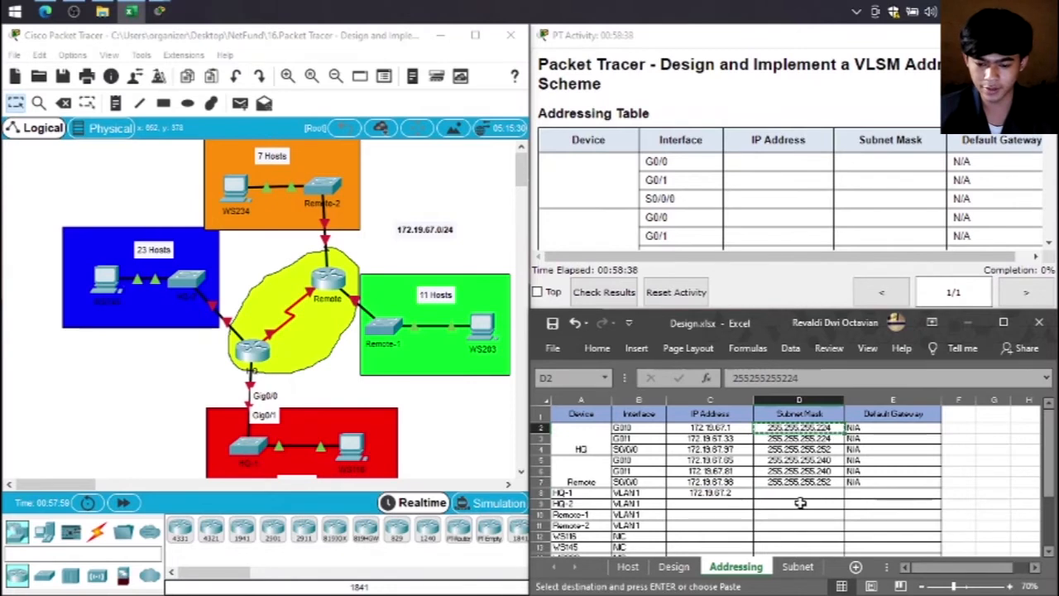
{"action": "left_click", "coordinate": [801, 495]}
{"action": "key", "text": "ctrl+v"}
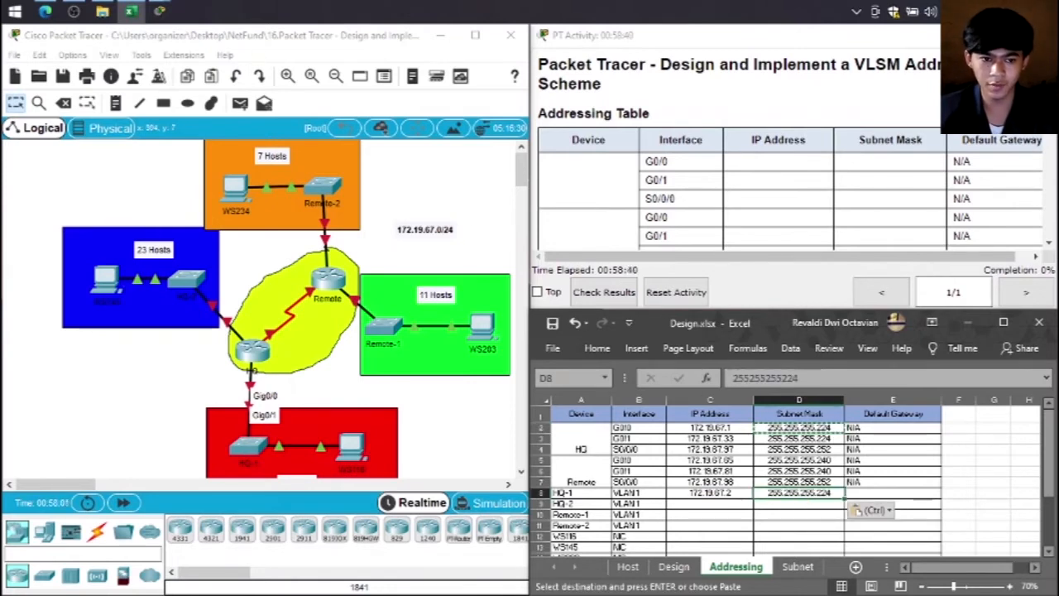
{"action": "key", "text": "alt+Tab"}
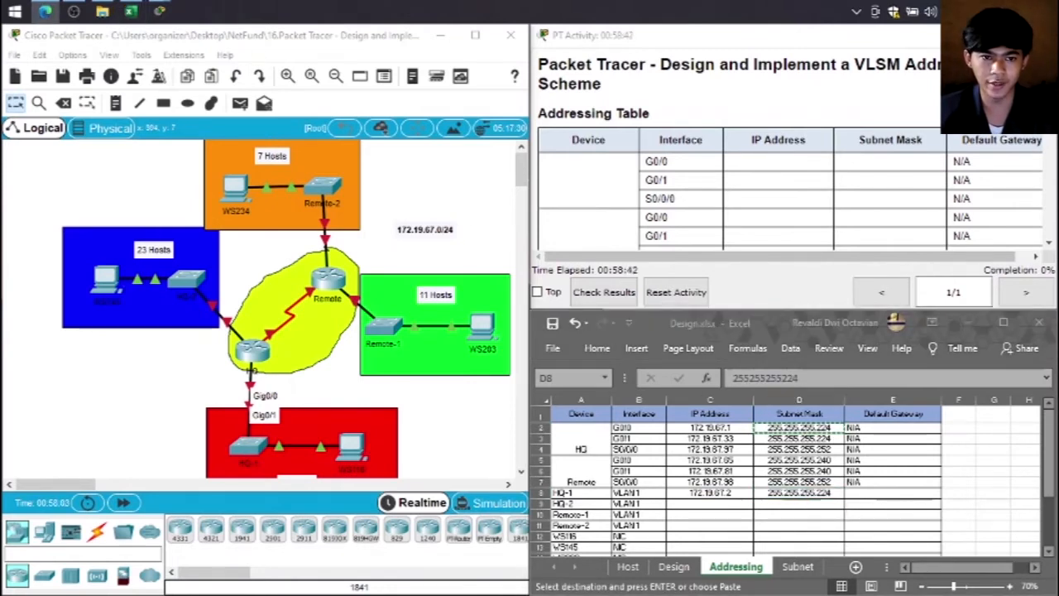
Step: Copy the IP address of HQ's G0/0, 172.19.67.1, into the Default Gateway of HQ-1's VLAN1
{"action": "left_click", "coordinate": [732, 427]}
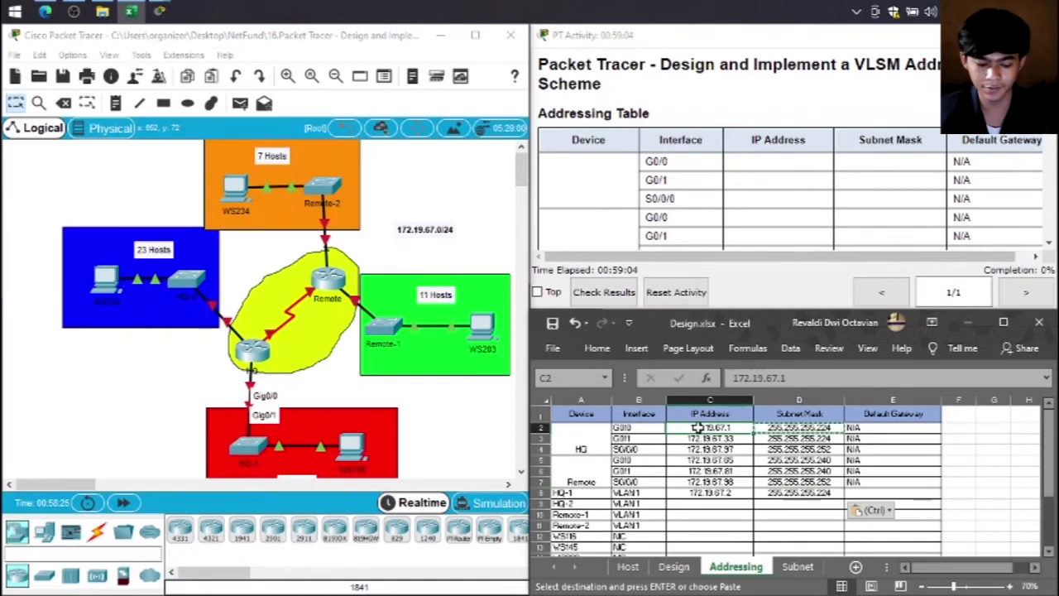
{"action": "left_click", "coordinate": [898, 497]}
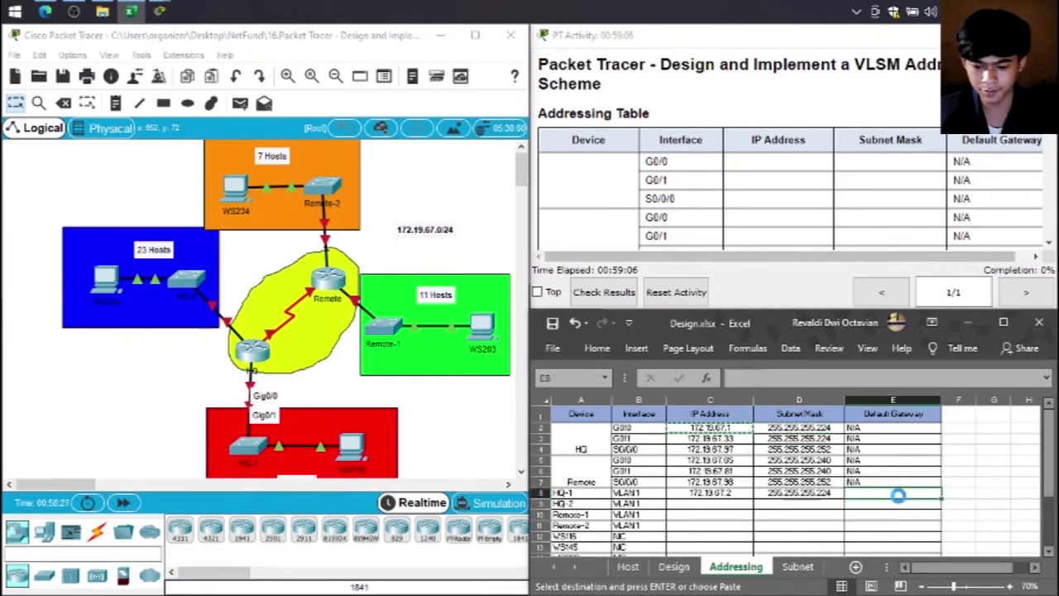
{"action": "key", "text": "ctrl+v"}
Step: Take the IP address of HQ's G0/1, 172.19.67.33, as the basis for the IP Address of HQ-2's VLAN1
{"action": "left_click", "coordinate": [726, 503]}
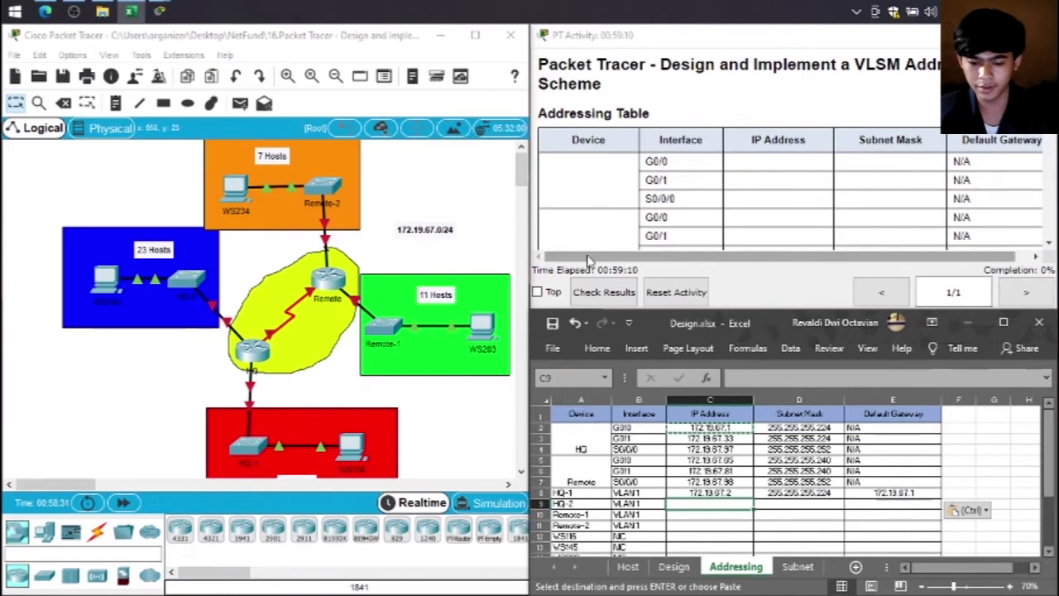
{"action": "left_click", "coordinate": [689, 439]}
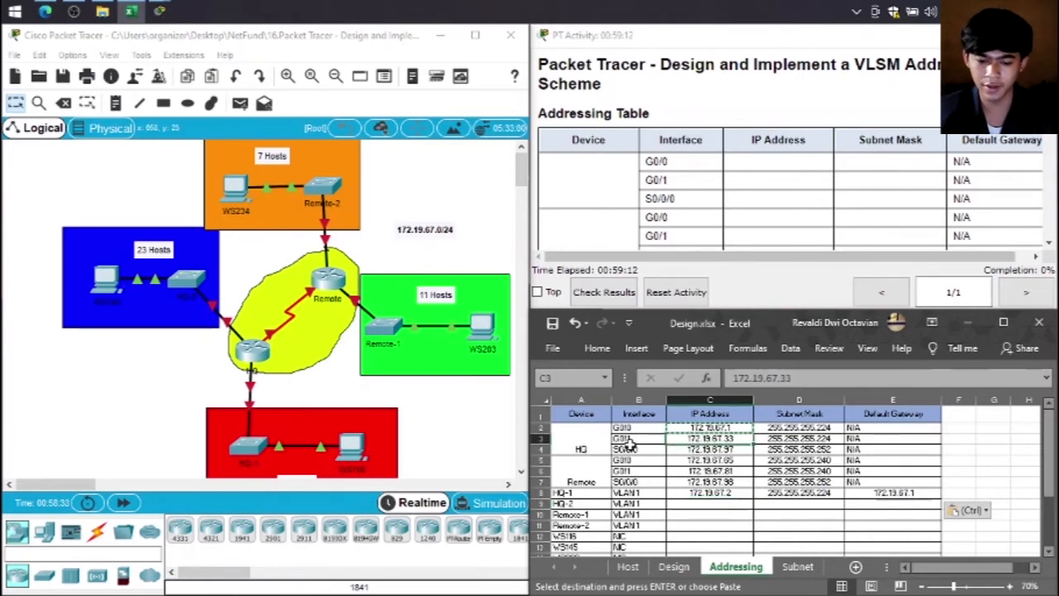
Step: Check the port linking HQ-2 to the HQ router, and set the HQ-2 VLAN 1 IP address to 172.19.67.34
{"action": "left_click", "coordinate": [589, 511]}
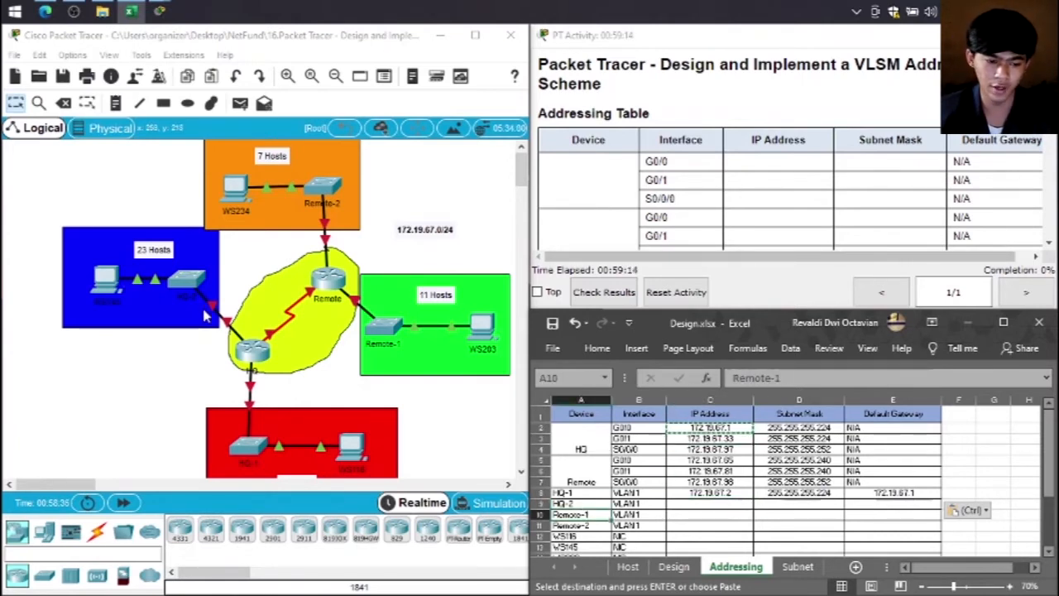
{"action": "left_click", "coordinate": [162, 355]}
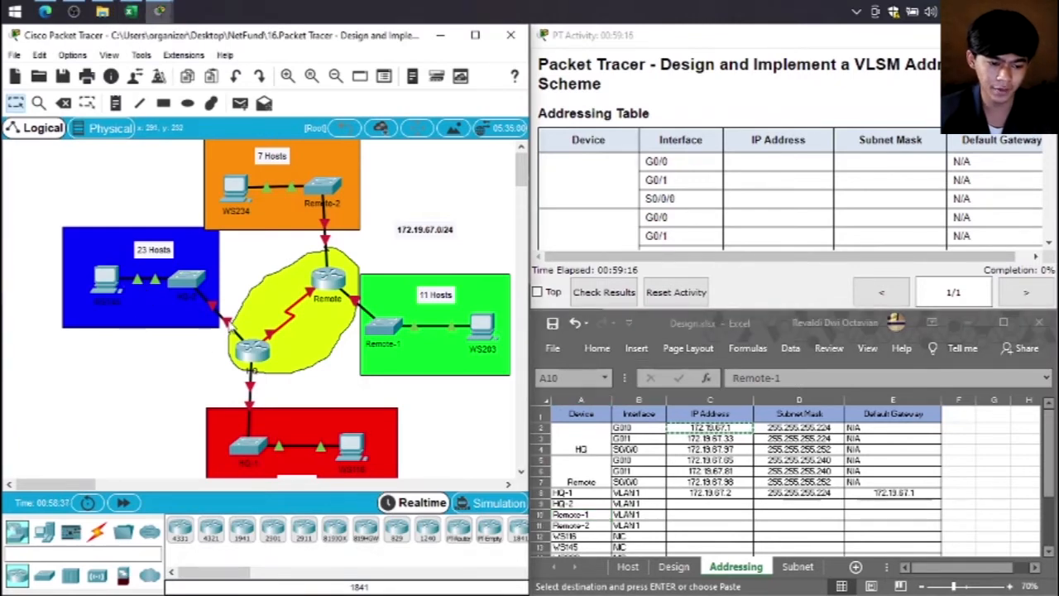
{"action": "mouse_move", "coordinate": [223, 321]}
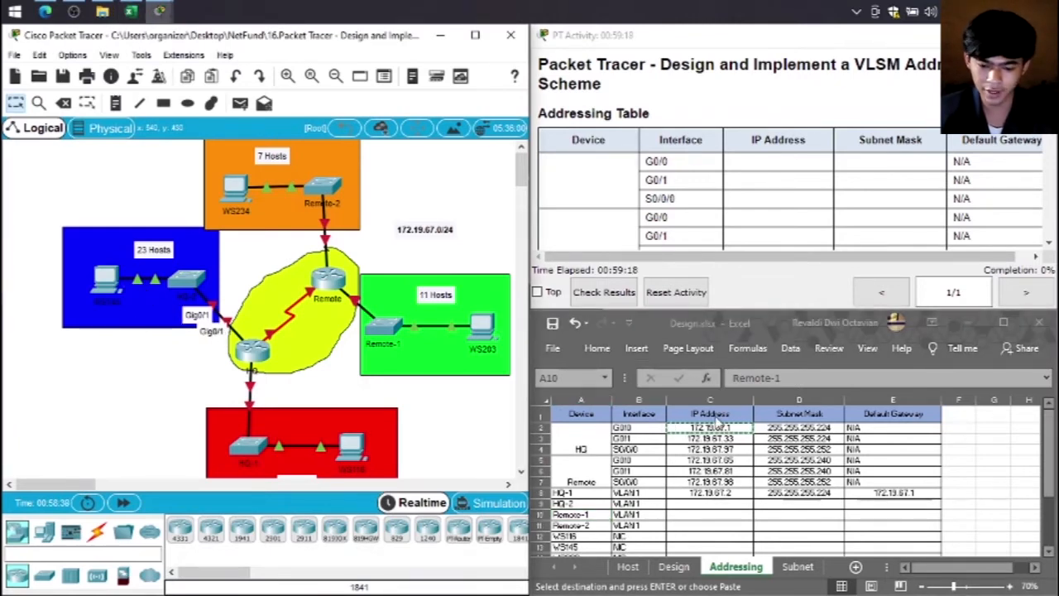
{"action": "left_click", "coordinate": [702, 439]}
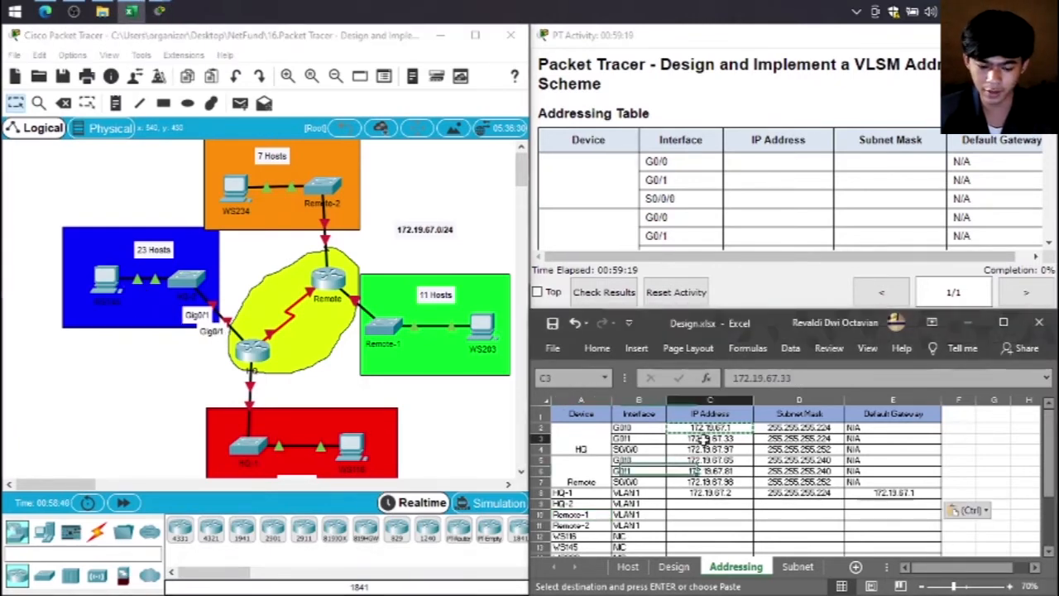
{"action": "left_click", "coordinate": [711, 504]}
{"action": "key", "text": "ctrl+v"}
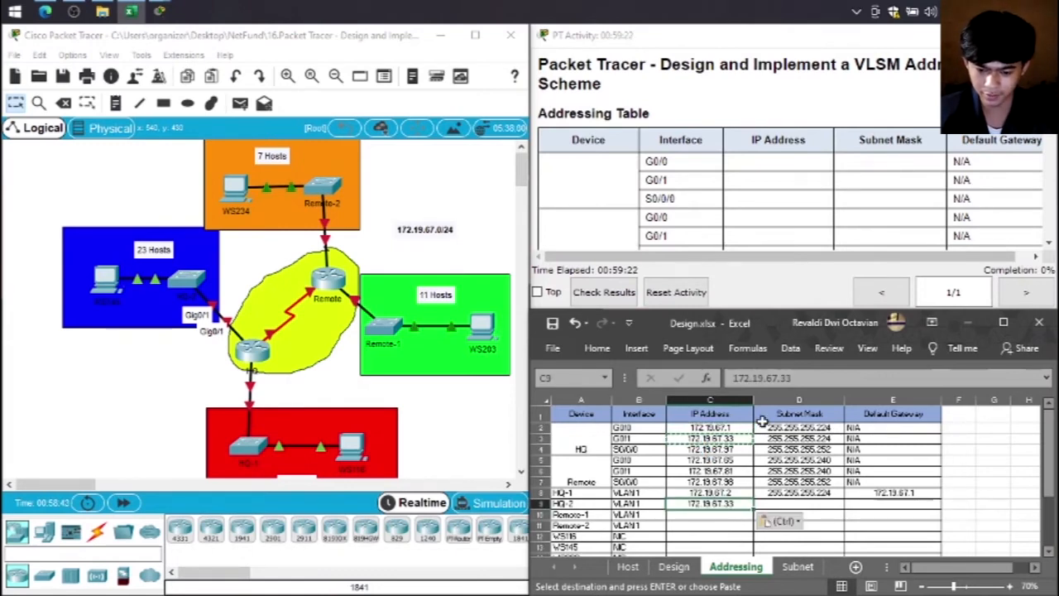
{"action": "left_click", "coordinate": [818, 378]}
{"action": "key", "text": "BackSpace"}
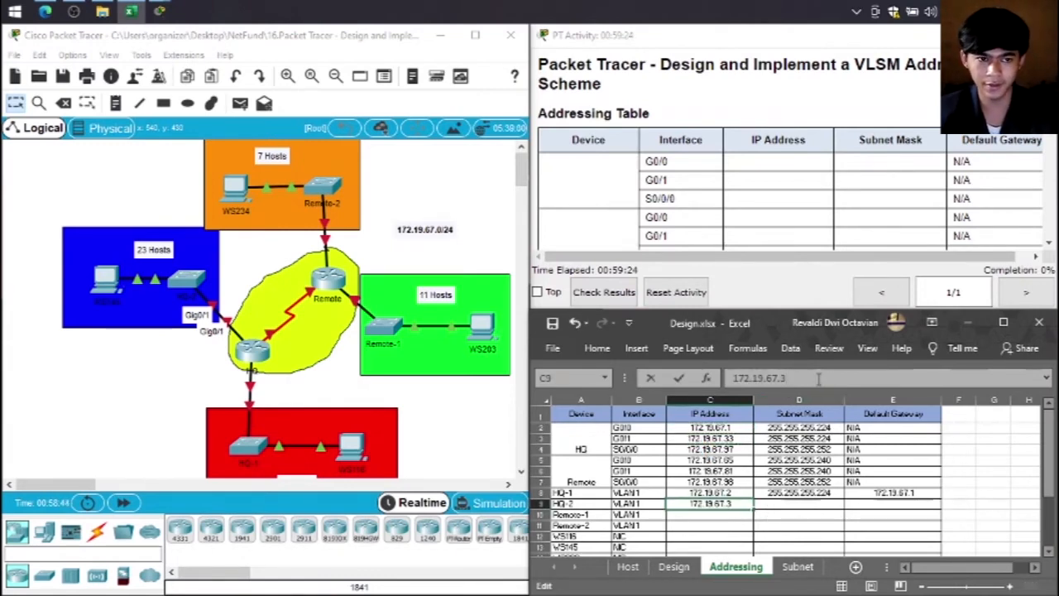
{"action": "type", "text": "4"}
Step: Fill in the HQ-2 subnet mask as 255.255.255.224 by copying it from the HQ router's G0/1 row
{"action": "left_click", "coordinate": [812, 504]}
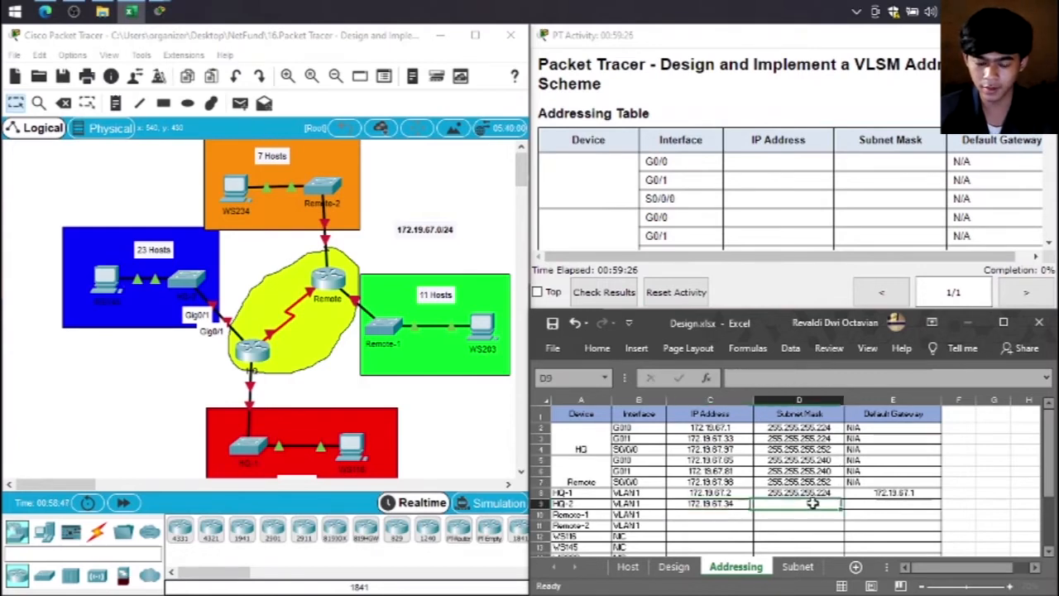
{"action": "left_click", "coordinate": [815, 438]}
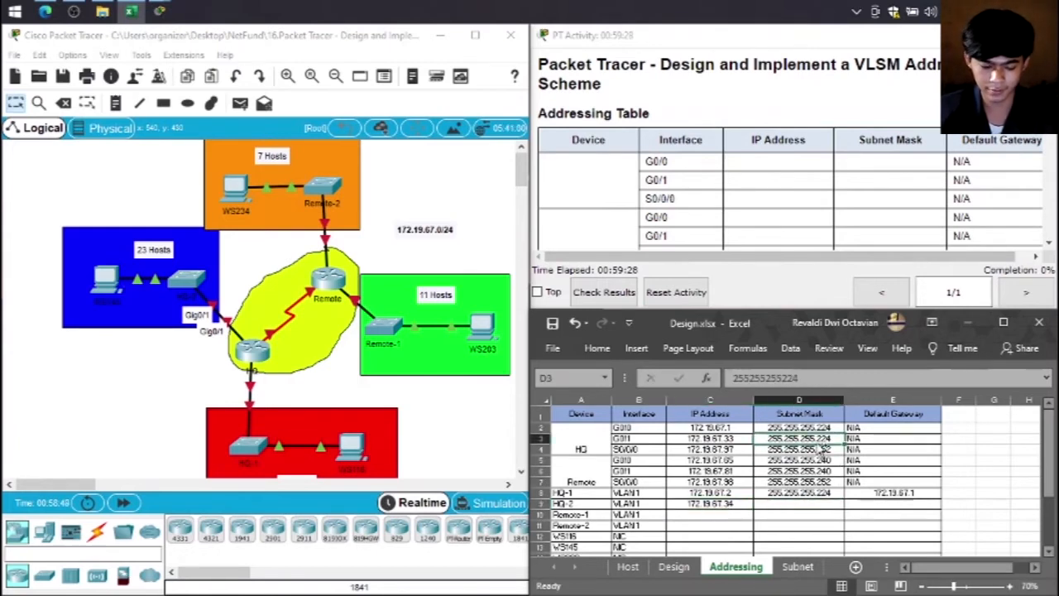
{"action": "key", "text": "ctrl+c"}
{"action": "left_click", "coordinate": [816, 504]}
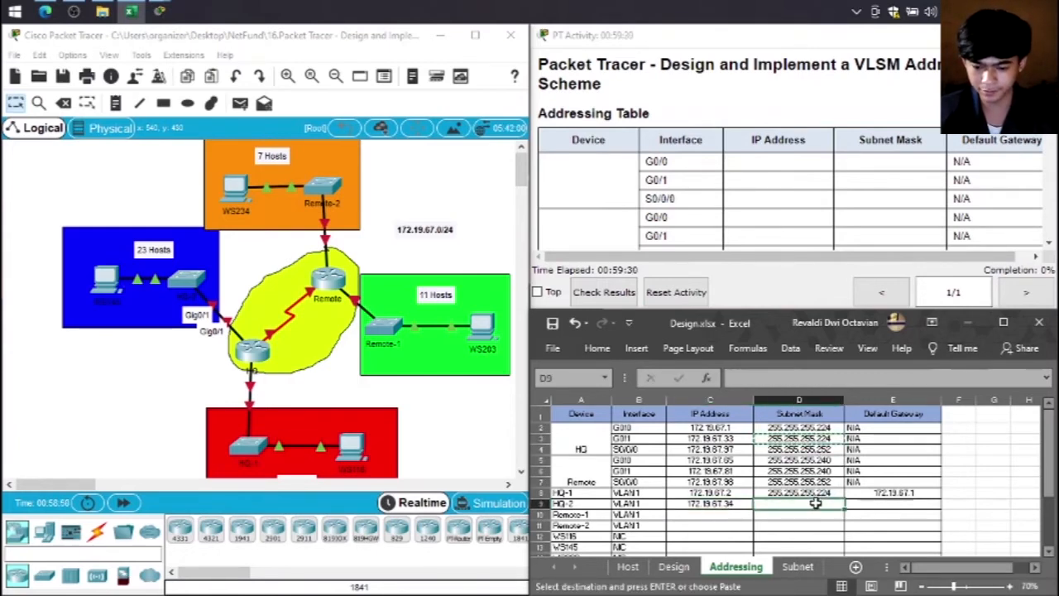
{"action": "key", "text": "ctrl+v"}
Step: Fill in the HQ-2 default gateway with the HQ router's G0/1 address, 172.19.67.33
{"action": "left_click", "coordinate": [869, 504]}
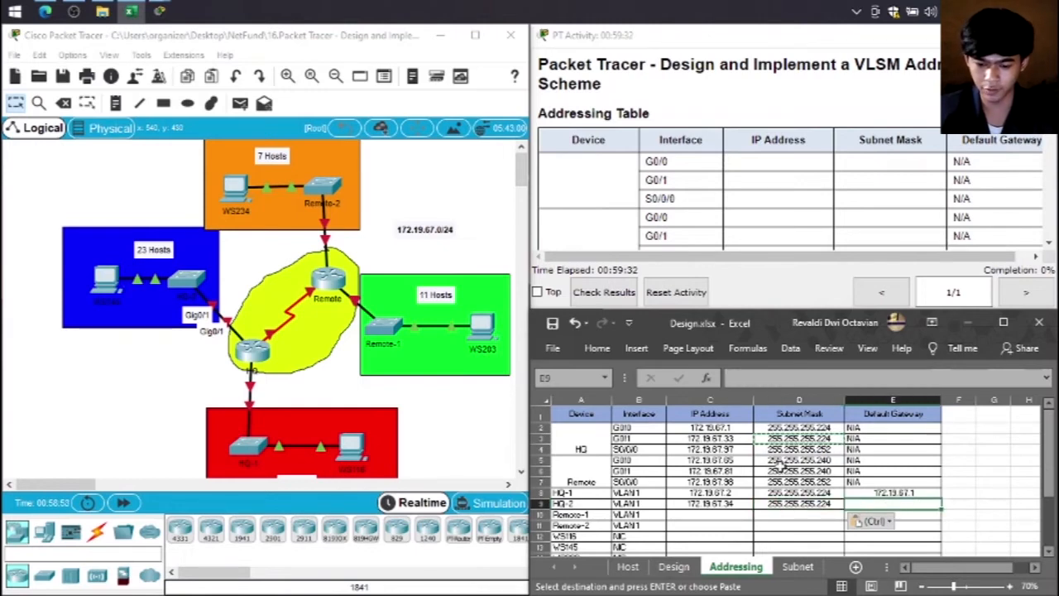
{"action": "left_click", "coordinate": [731, 438]}
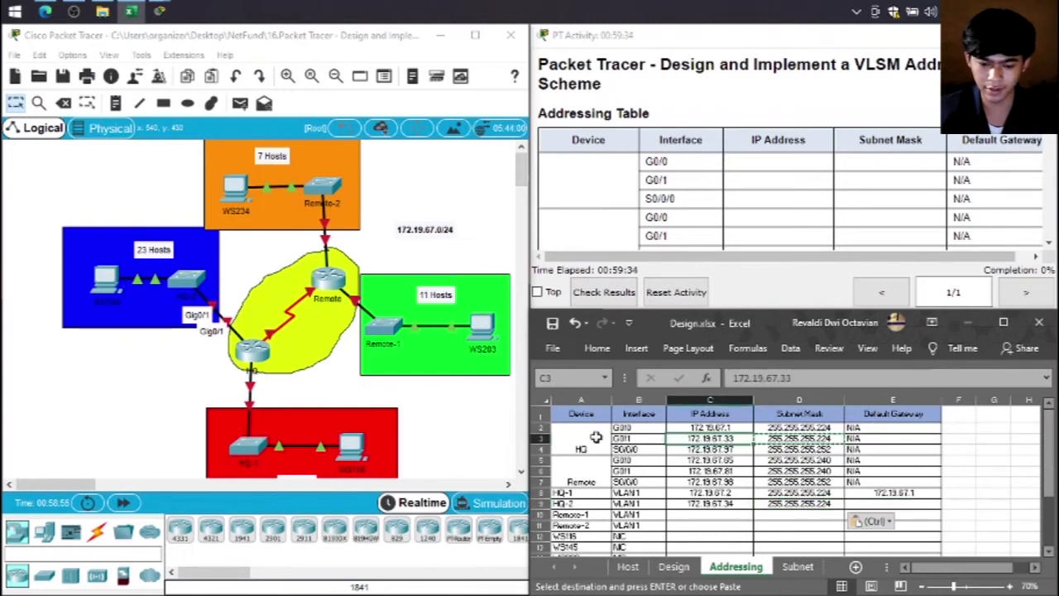
{"action": "left_click", "coordinate": [626, 439]}
{"action": "left_click_drag", "start_coordinate": [627, 438], "coordinate": [799, 439]}
{"action": "key", "text": "ctrl+c"}
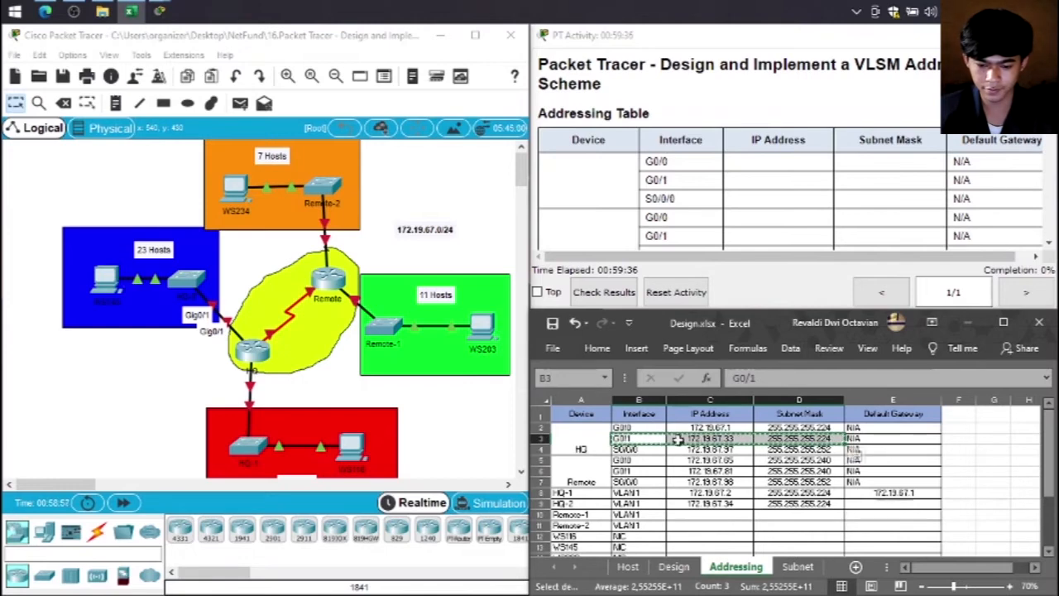
{"action": "left_click", "coordinate": [882, 504]}
{"action": "key", "text": "ctrl+v"}
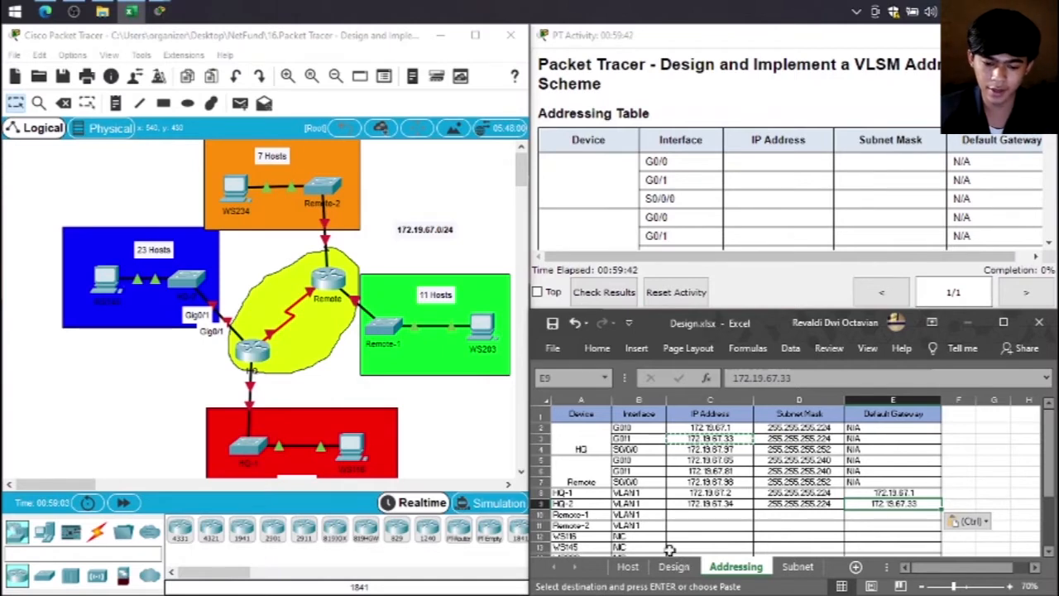
Step: Check the Remote router's link ports in the topology, and set the Remote-1 VLAN 1 IP address to 172.19.67.66
{"action": "left_click", "coordinate": [582, 514]}
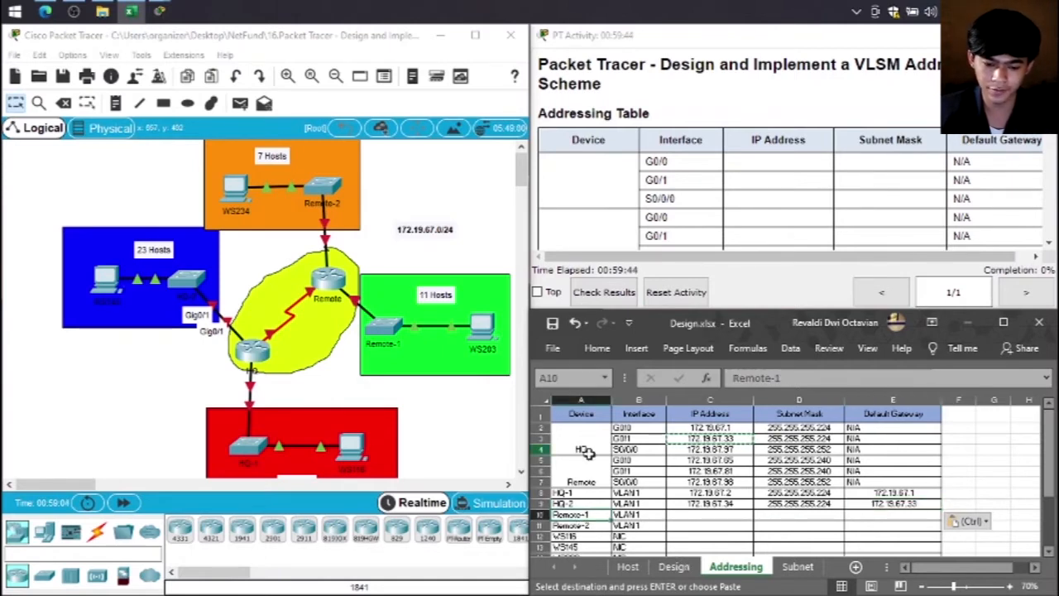
{"action": "left_click", "coordinate": [370, 288]}
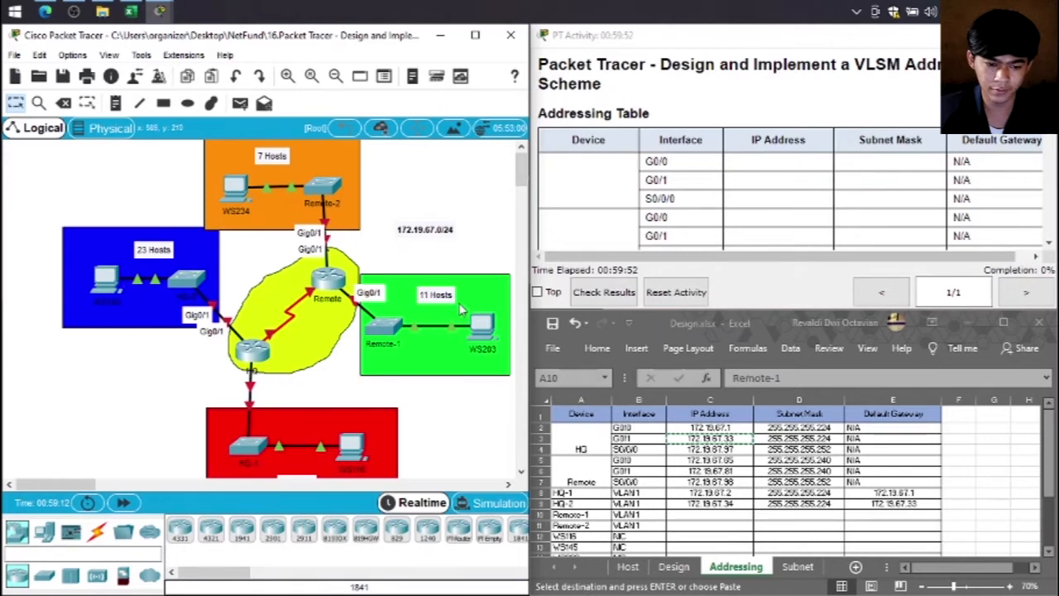
{"action": "double_click", "coordinate": [711, 514]}
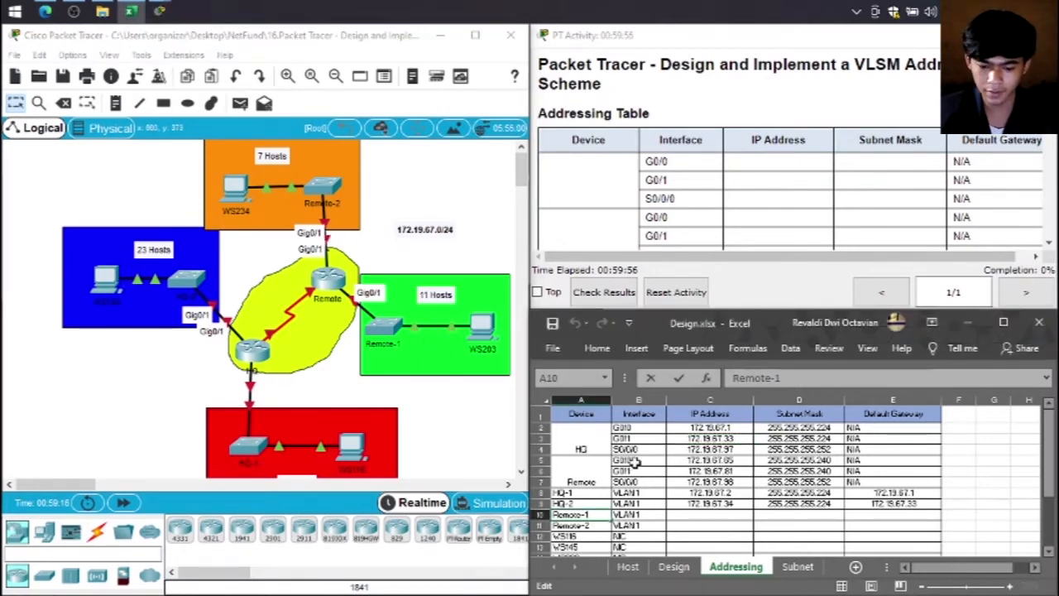
{"action": "left_click", "coordinate": [705, 461]}
{"action": "key", "text": "ctrl+c"}
{"action": "left_click", "coordinate": [726, 517]}
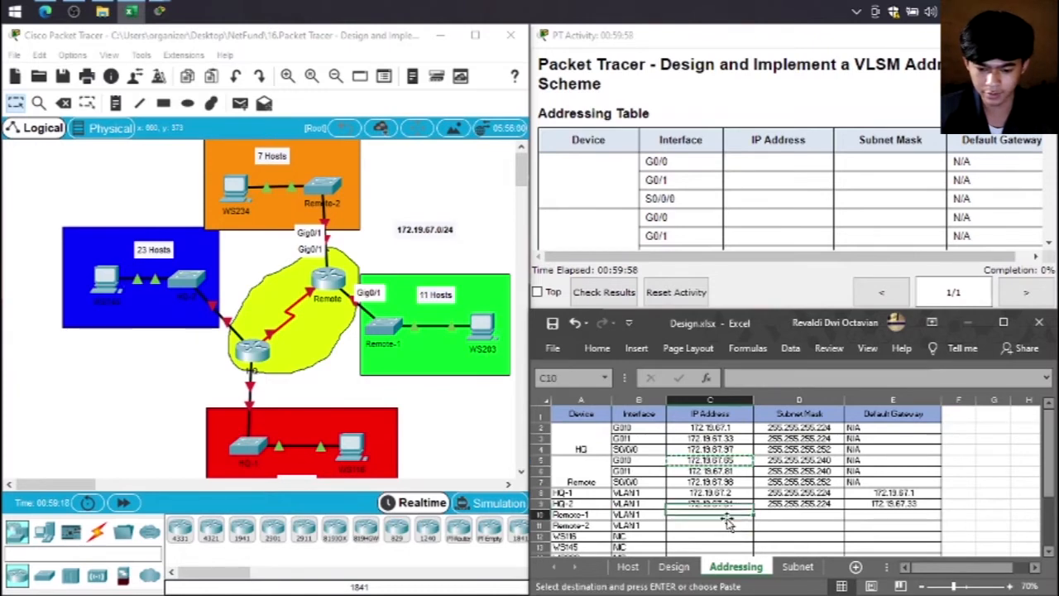
{"action": "key", "text": "ctrl+v"}
{"action": "left_click", "coordinate": [820, 378]}
{"action": "key", "text": "BackSpace"}
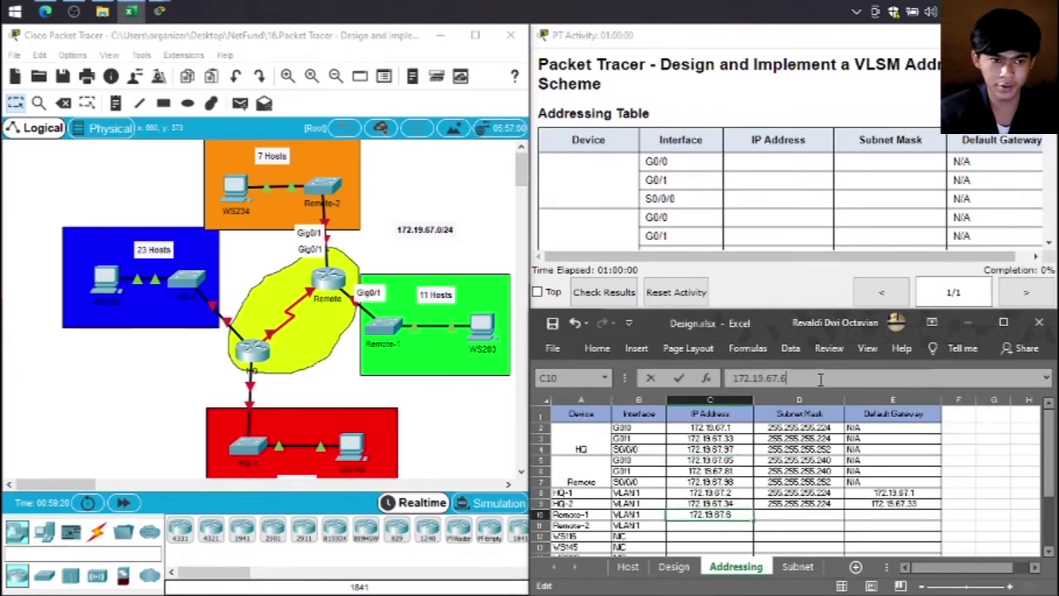
{"action": "type", "text": "6"}
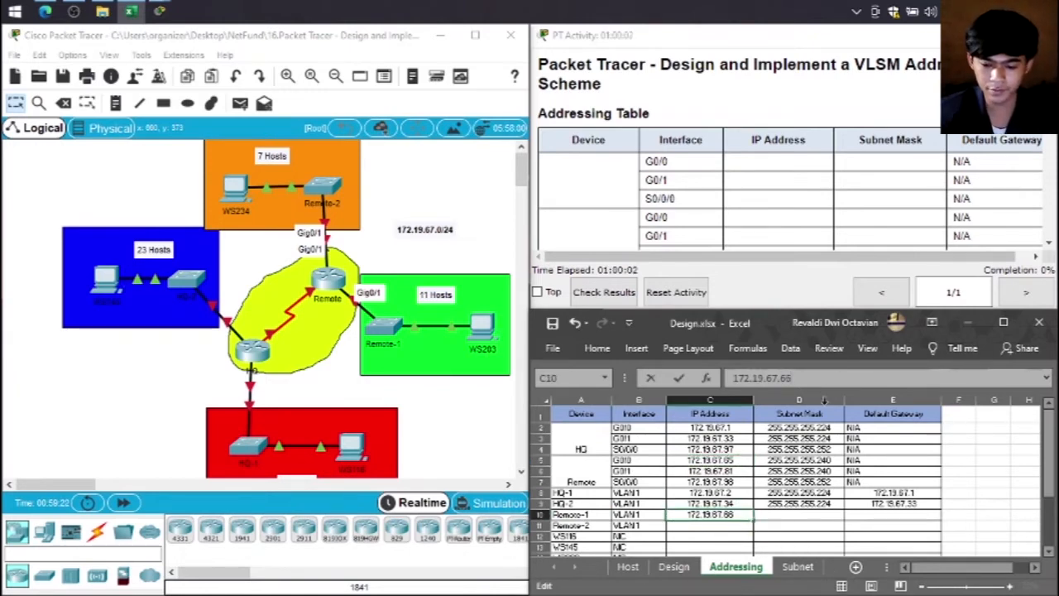
Step: Copy the subnet mask 255.255.255.240 from the Remote router's G0/0 row to the Remote-1 row
{"action": "left_click", "coordinate": [783, 461]}
{"action": "key", "text": "ctrl+c"}
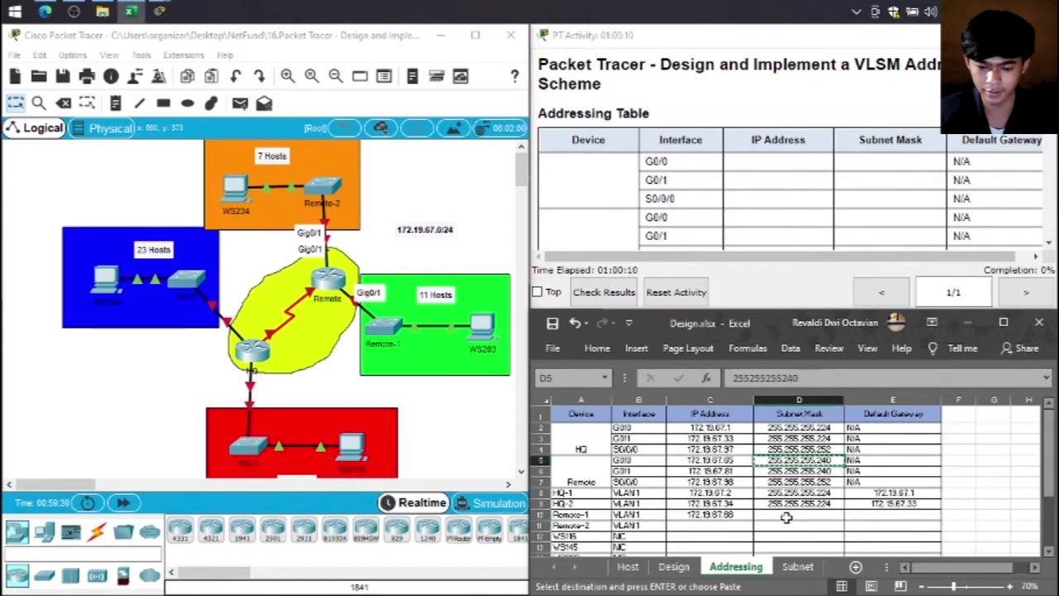
{"action": "left_click", "coordinate": [786, 514]}
{"action": "key", "text": "ctrl+v"}
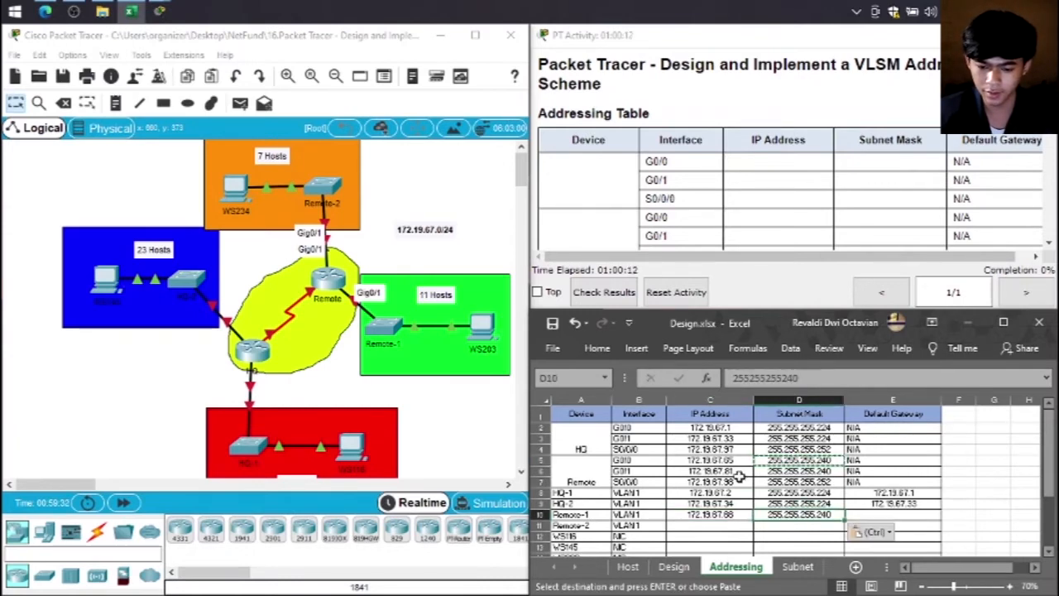
Step: Fill in the Remote-1 default gateway with the Remote router's G0/0 address, 172.19.67.65
{"action": "left_click", "coordinate": [733, 460]}
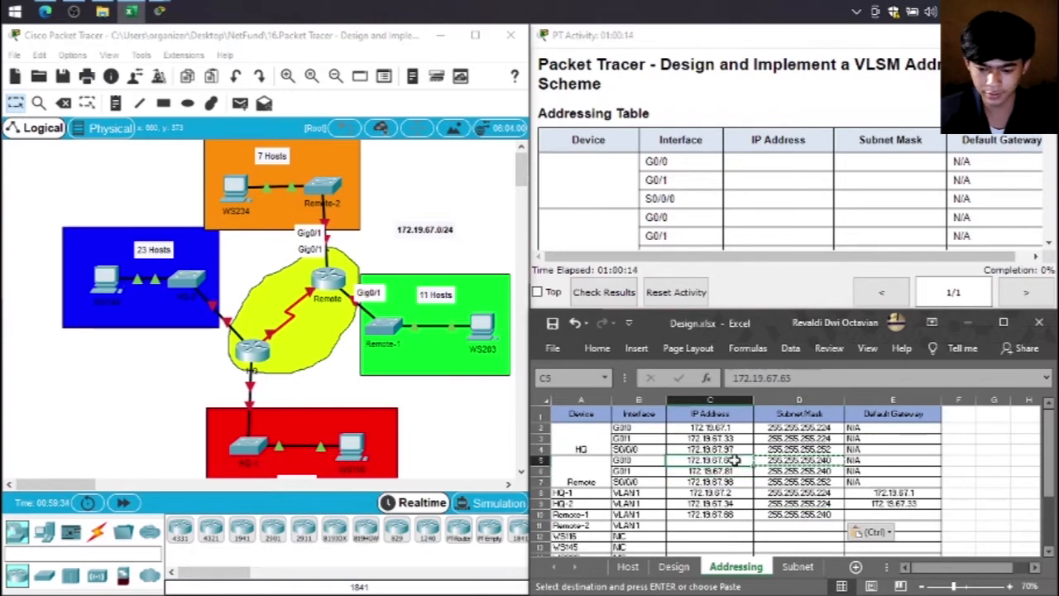
{"action": "key", "text": "ctrl+c"}
{"action": "left_click", "coordinate": [893, 514]}
{"action": "key", "text": "ctrl+v"}
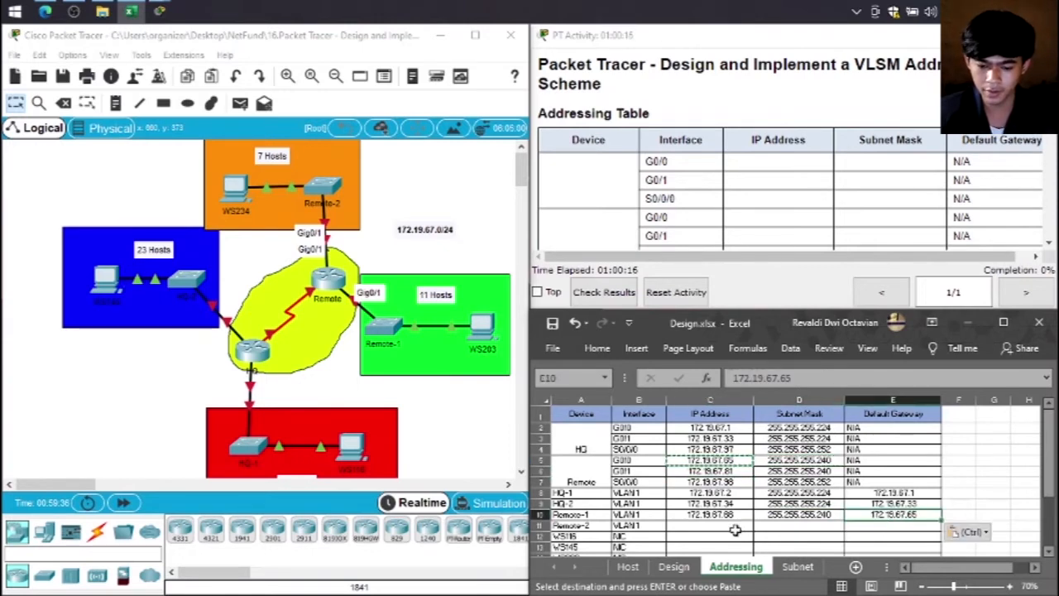
Step: Set the Remote-2 VLAN 1 IP address to 172.19.67.82, based on the Remote router's G0/1 address
{"action": "left_click", "coordinate": [733, 527]}
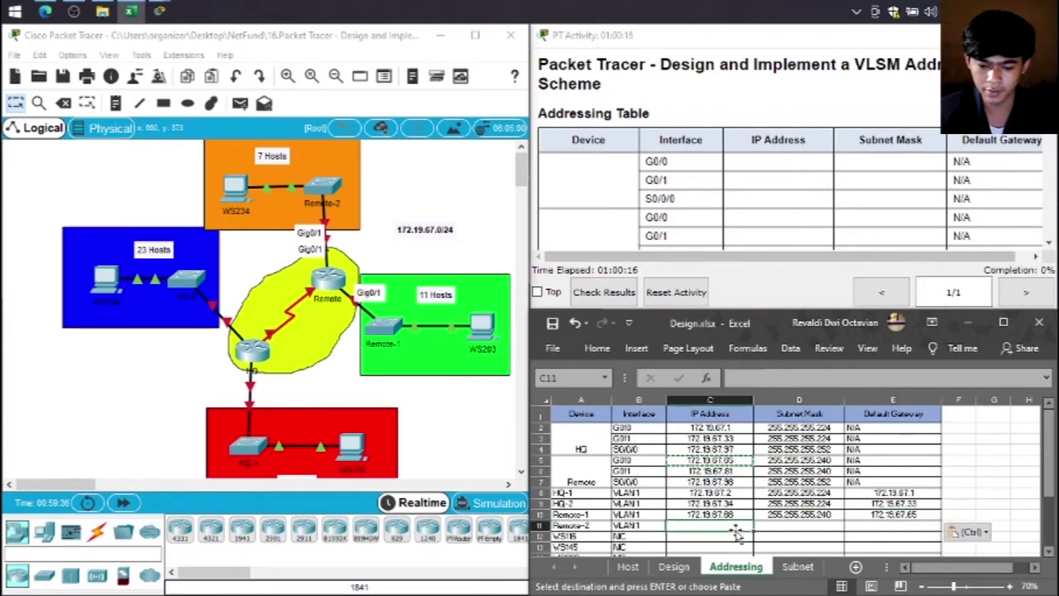
{"action": "left_click", "coordinate": [629, 471]}
{"action": "left_click", "coordinate": [701, 471]}
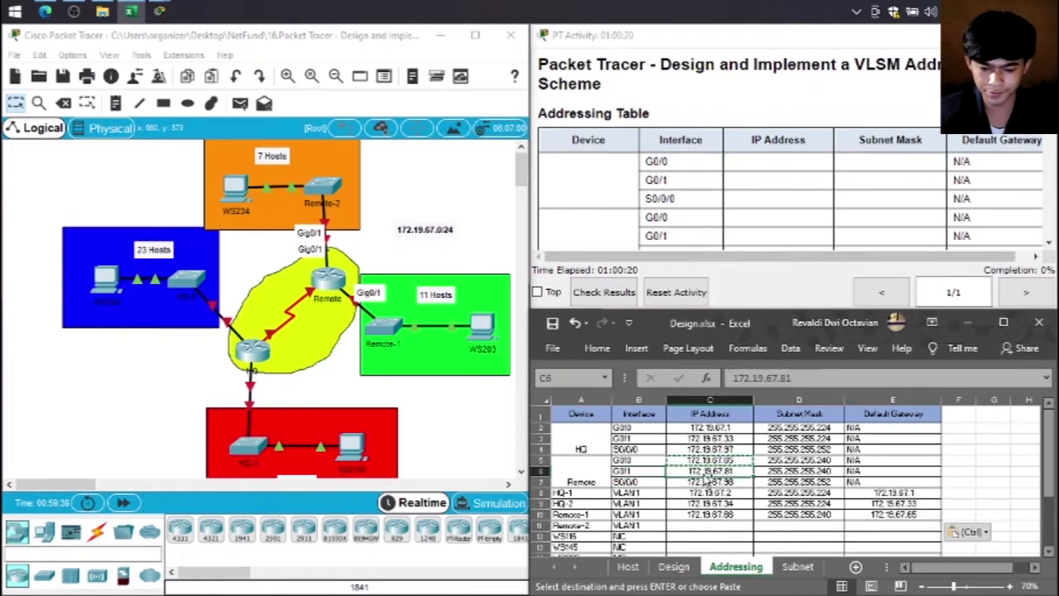
{"action": "key", "text": "ctrl+c"}
{"action": "left_click", "coordinate": [712, 526]}
{"action": "key", "text": "ctrl+v"}
{"action": "left_click", "coordinate": [809, 382]}
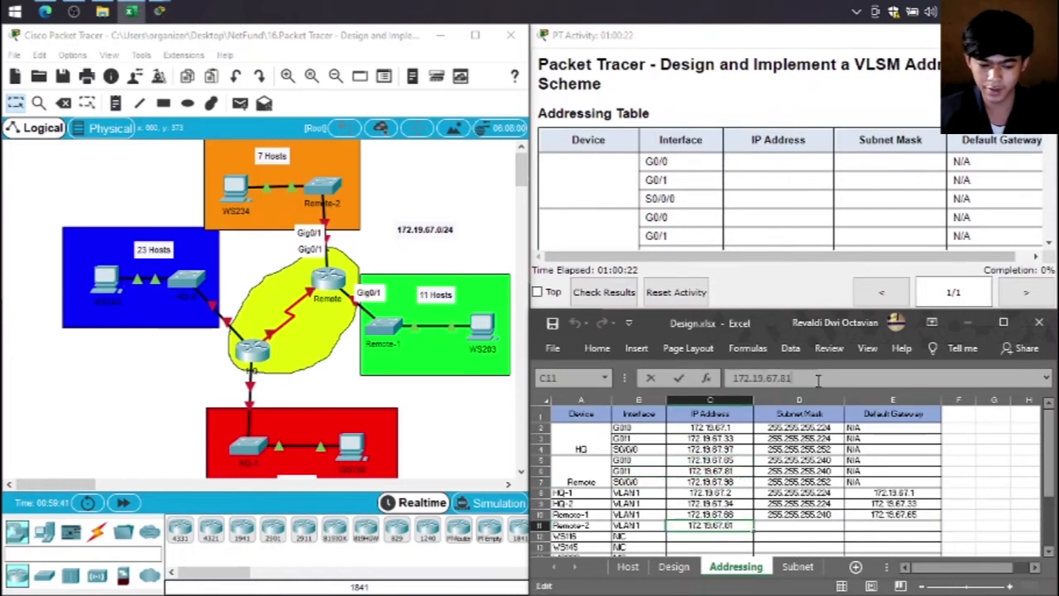
{"action": "key", "text": "BackSpace"}
{"action": "type", "text": "2"}
Step: Fill in the Remote-2 default gateway with the Remote router's G0/1 address, 172.19.67.81
{"action": "left_click", "coordinate": [872, 526]}
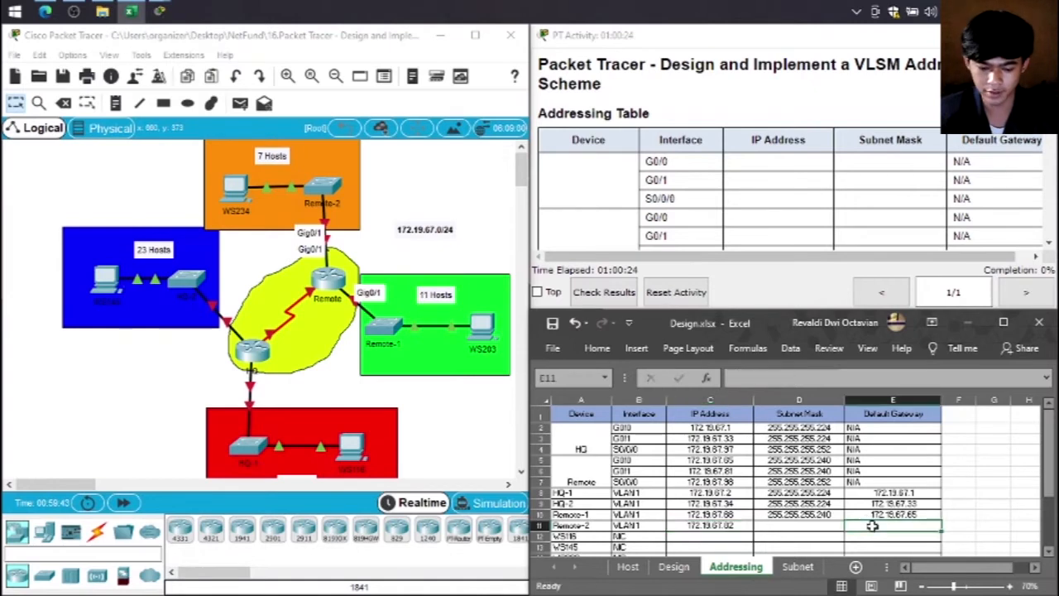
{"action": "left_click", "coordinate": [712, 472]}
{"action": "key", "text": "ctrl+c"}
{"action": "left_click", "coordinate": [917, 525]}
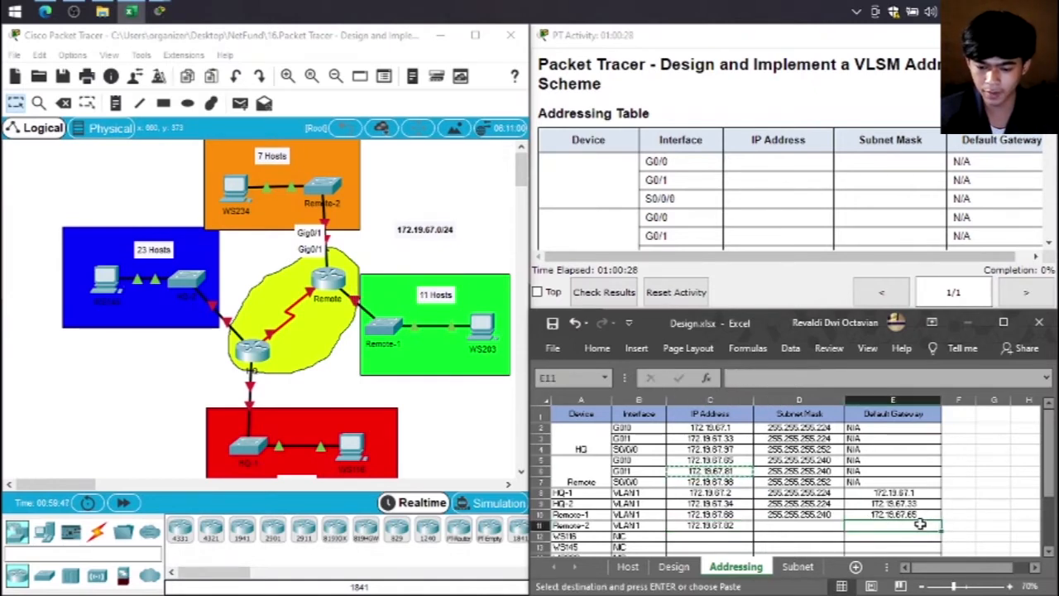
{"action": "key", "text": "ctrl+v"}
Step: Copy the subnet mask 255.255.255.240 from the Remote router's G0/1 row to the Remote-2 row
{"action": "left_click", "coordinate": [786, 531]}
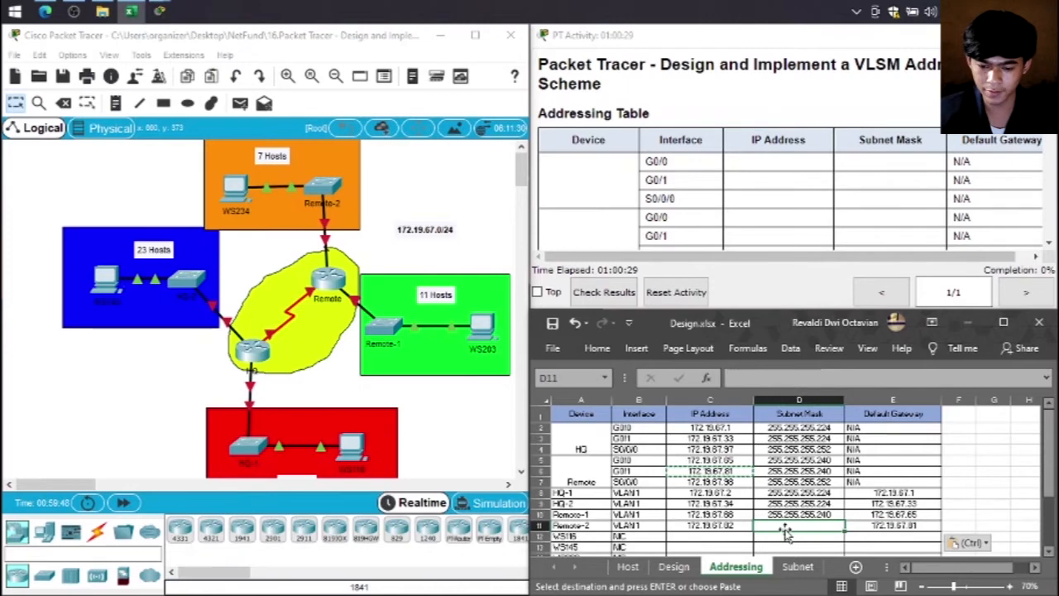
{"action": "left_click", "coordinate": [758, 473]}
{"action": "key", "text": "ctrl+c"}
{"action": "left_click", "coordinate": [800, 525]}
{"action": "key", "text": "ctrl+v"}
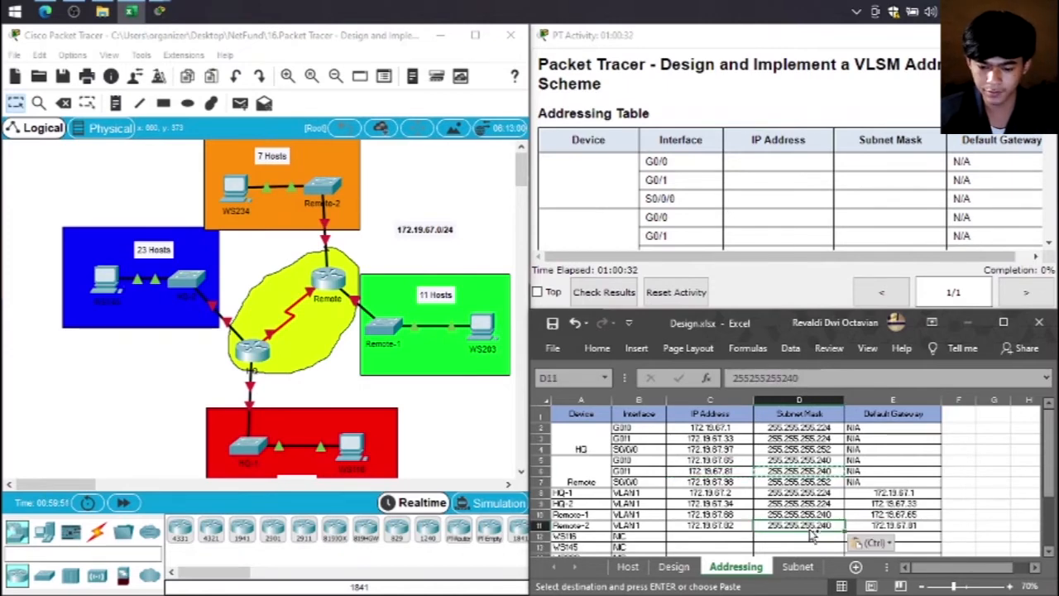
Step: Look over the workstation rows of the addressing table and the last useable host address of each subnet on the Design sheet
{"action": "scroll", "coordinate": [725, 472], "scroll_direction": "down", "scroll_amount": 2}
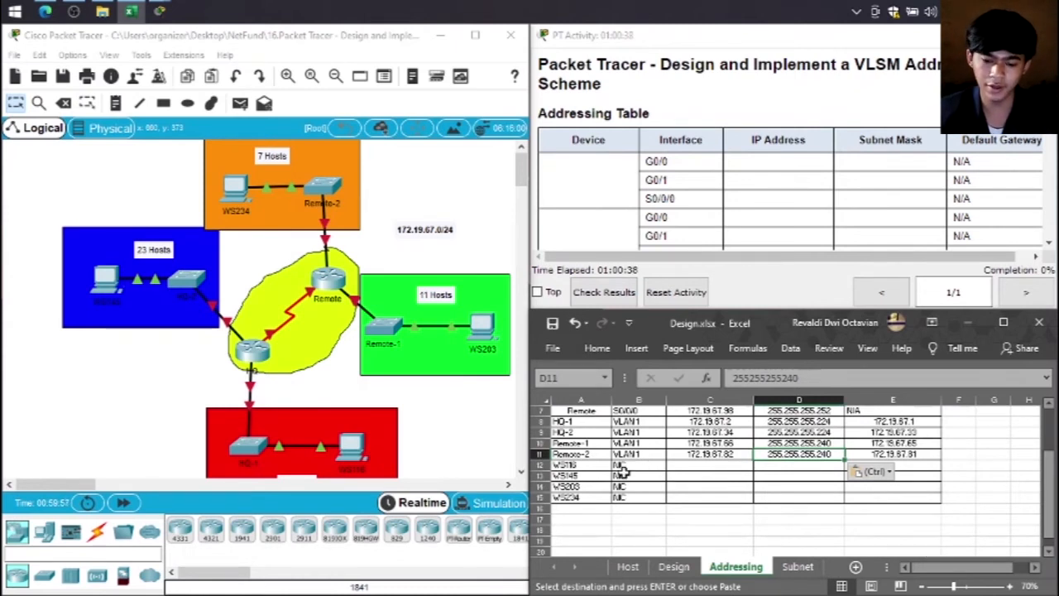
{"action": "scroll", "coordinate": [731, 472], "scroll_direction": "up", "scroll_amount": 2}
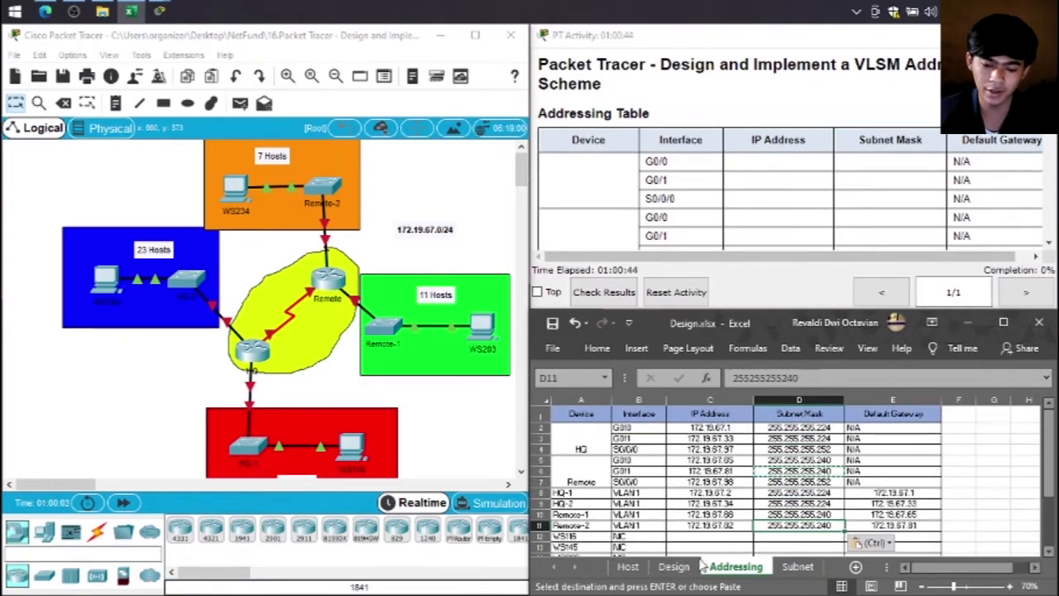
{"action": "left_click", "coordinate": [672, 566]}
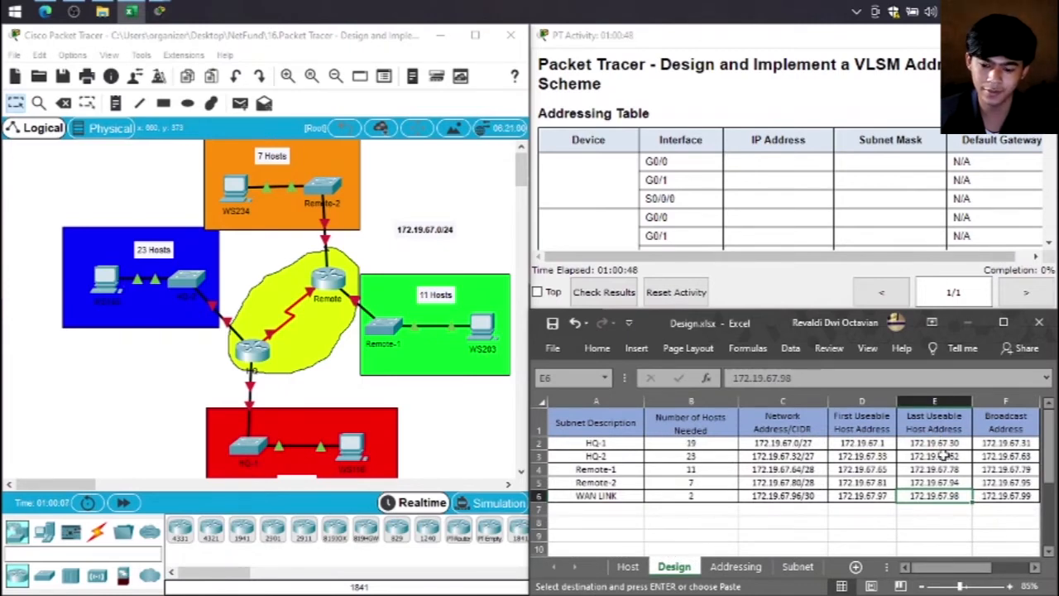
{"action": "left_click", "coordinate": [944, 443]}
{"action": "left_click", "coordinate": [939, 470]}
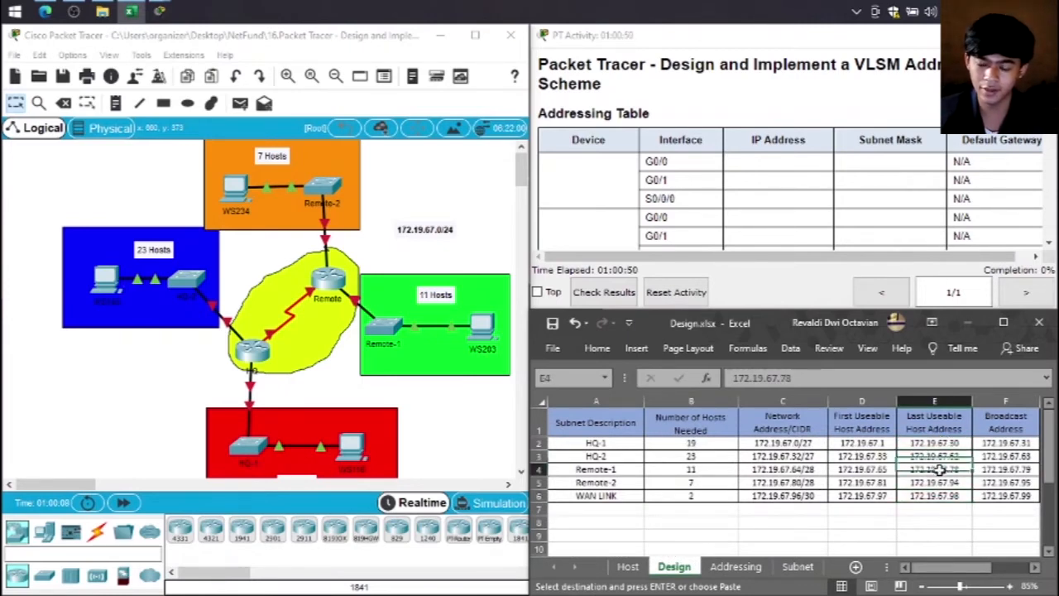
{"action": "left_click", "coordinate": [939, 483]}
{"action": "left_click", "coordinate": [936, 496]}
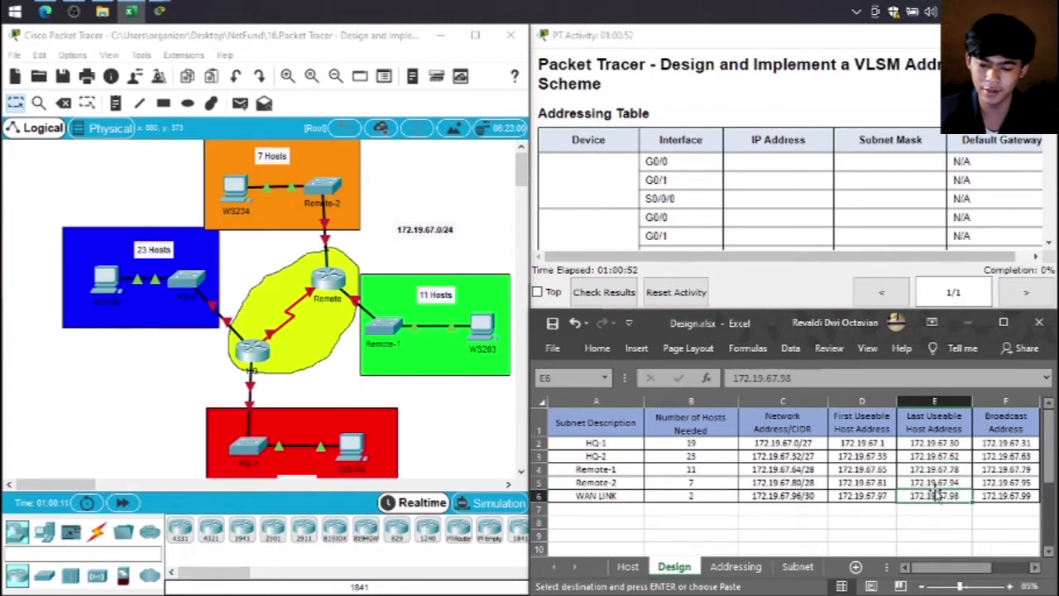
Step: Check the IP addresses already assigned to the routers and switches against the last useable host addresses on the Design sheet
{"action": "left_click", "coordinate": [935, 483]}
{"action": "left_click", "coordinate": [928, 459]}
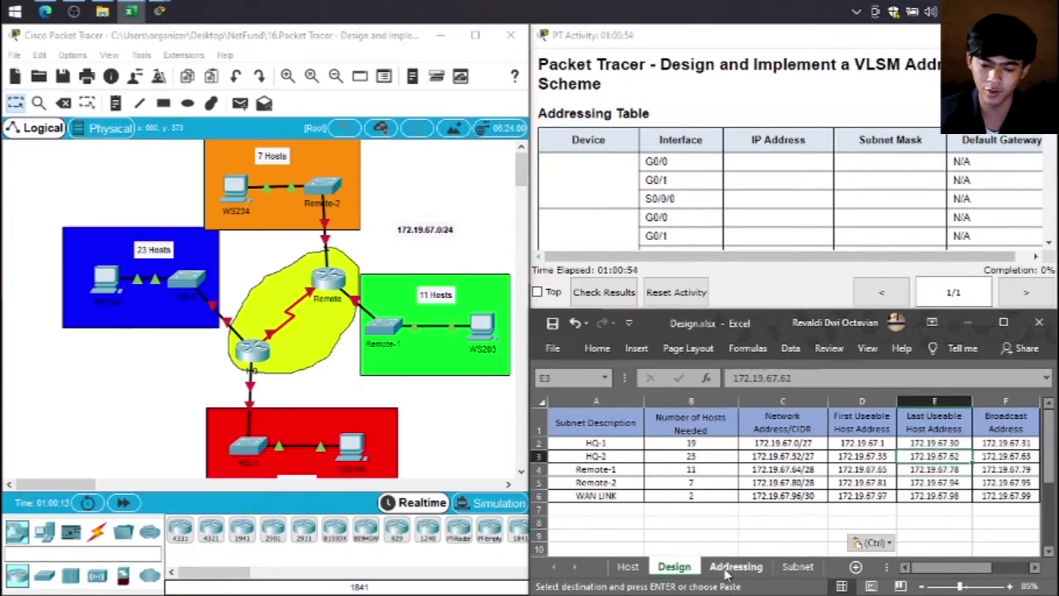
{"action": "left_click", "coordinate": [733, 567]}
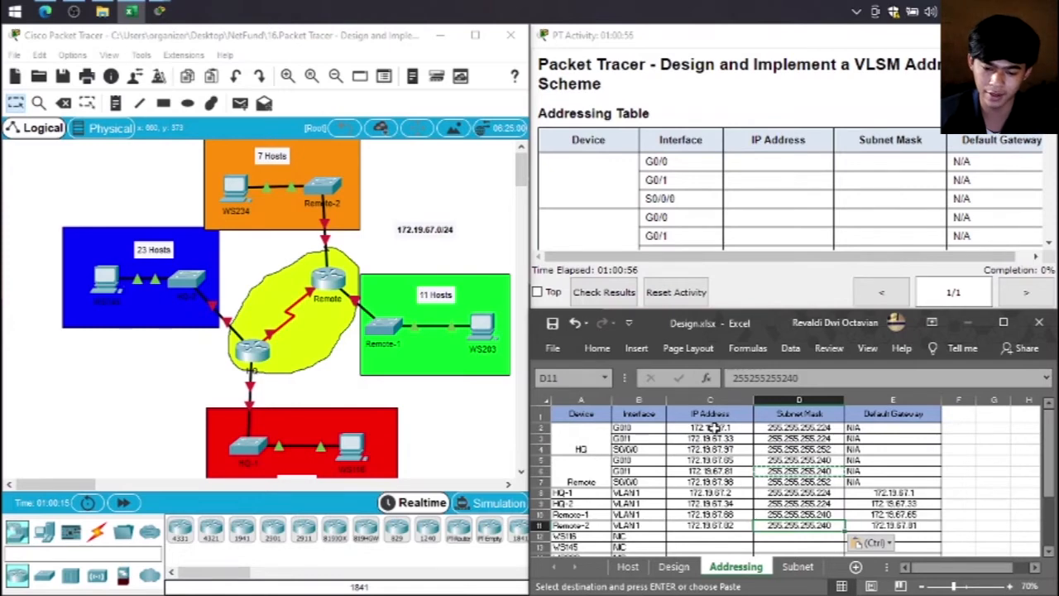
{"action": "left_click_drag", "start_coordinate": [709, 427], "coordinate": [717, 478]}
{"action": "left_click", "coordinate": [712, 504]}
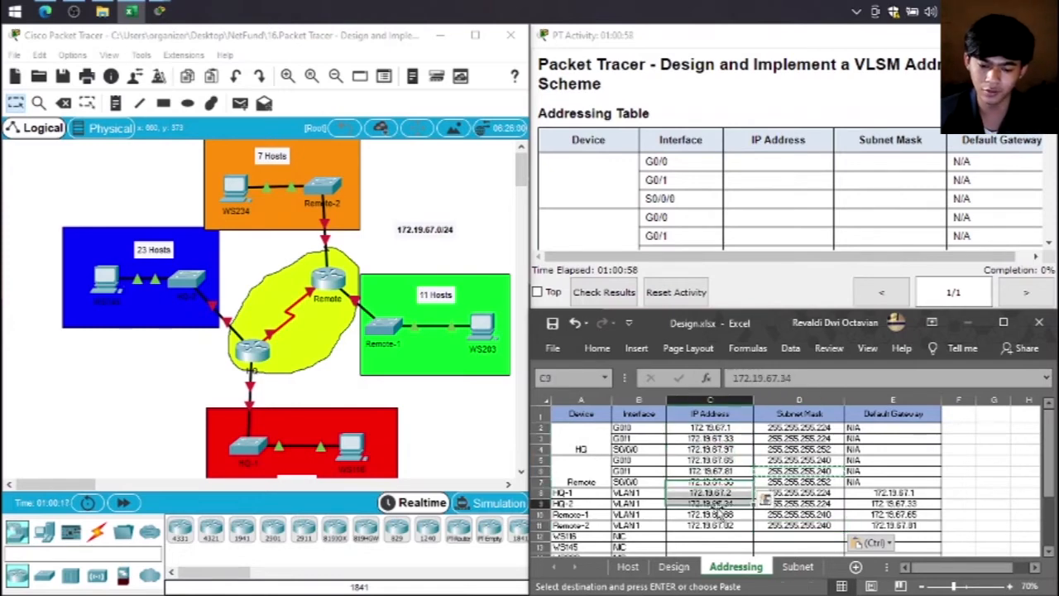
{"action": "scroll", "coordinate": [716, 504], "scroll_direction": "down", "scroll_amount": 2}
{"action": "scroll", "coordinate": [709, 483], "scroll_direction": "up", "scroll_amount": 1}
{"action": "left_click_drag", "start_coordinate": [709, 499], "coordinate": [708, 529]}
{"action": "left_click_drag", "start_coordinate": [585, 456], "coordinate": [584, 477]}
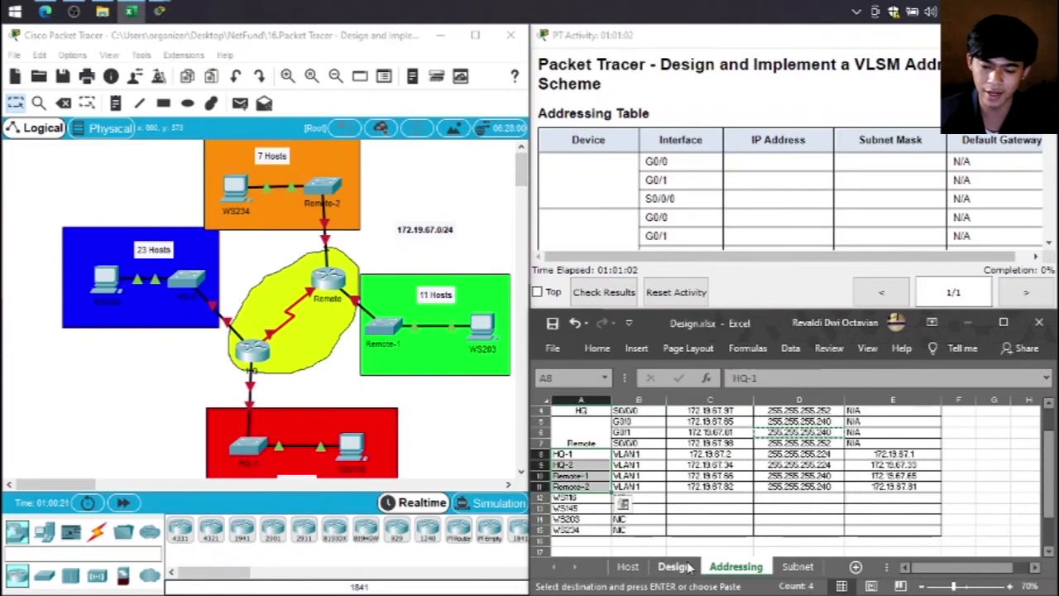
{"action": "left_click", "coordinate": [674, 566]}
{"action": "left_click_drag", "start_coordinate": [935, 444], "coordinate": [934, 497]}
{"action": "left_click", "coordinate": [768, 521]}
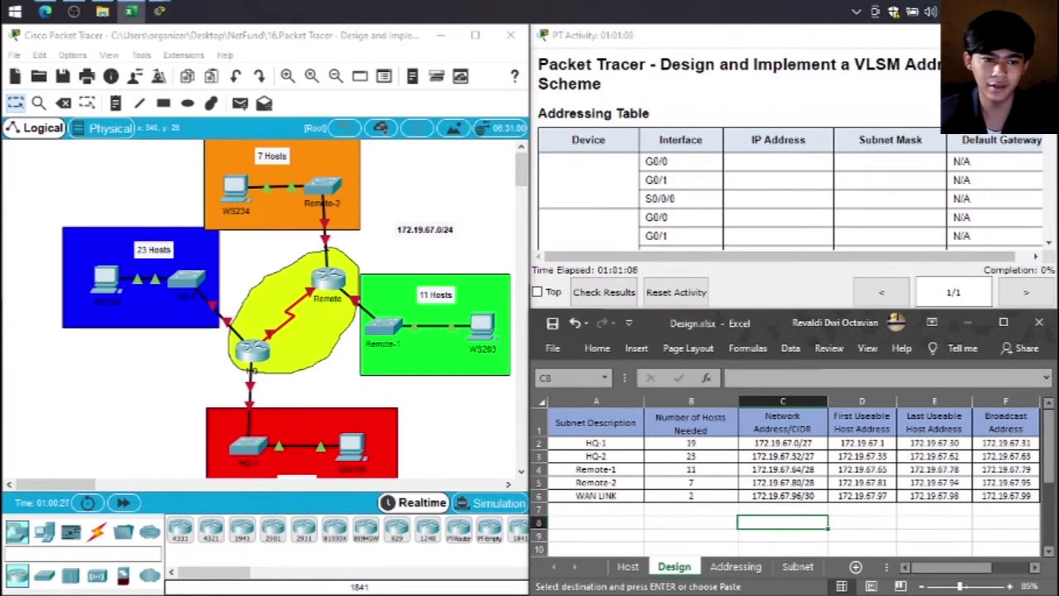
{"action": "left_click", "coordinate": [45, 11]}
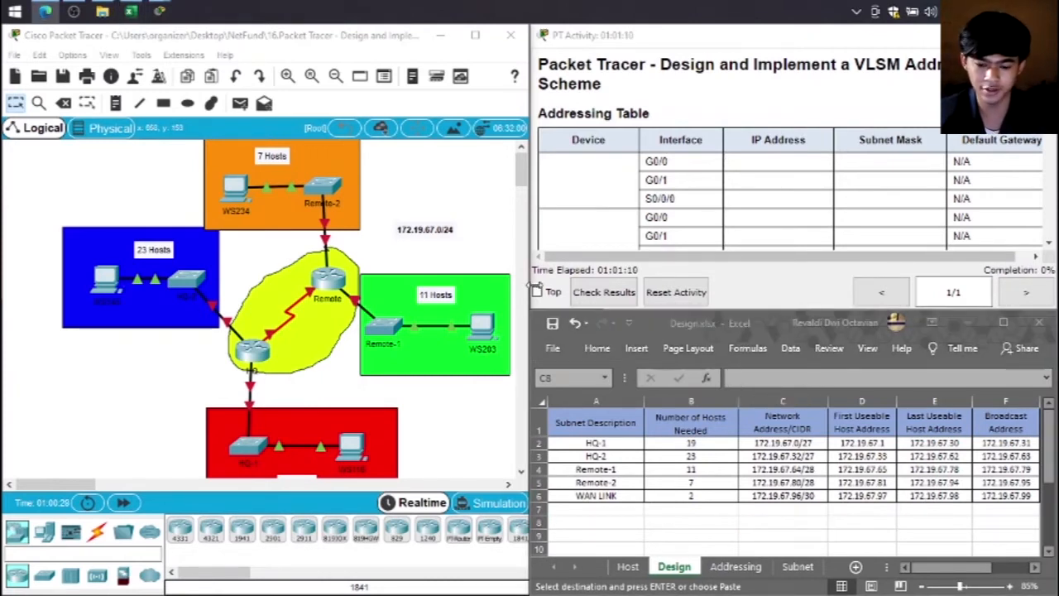
{"action": "key", "text": "alt+Tab"}
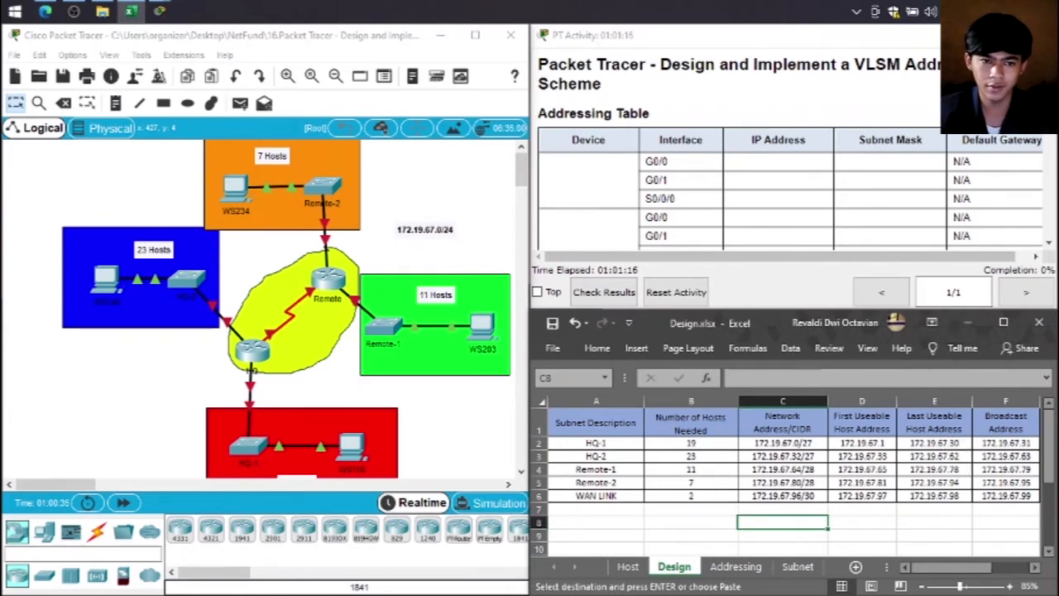
Step: Copy the last useable host addresses of HQ-1 through Remote-2 (172.19.67.30, .62, .78, .94) into the IP Address cells of WS116, WS145, WS203 and WS234
{"action": "left_click", "coordinate": [970, 445]}
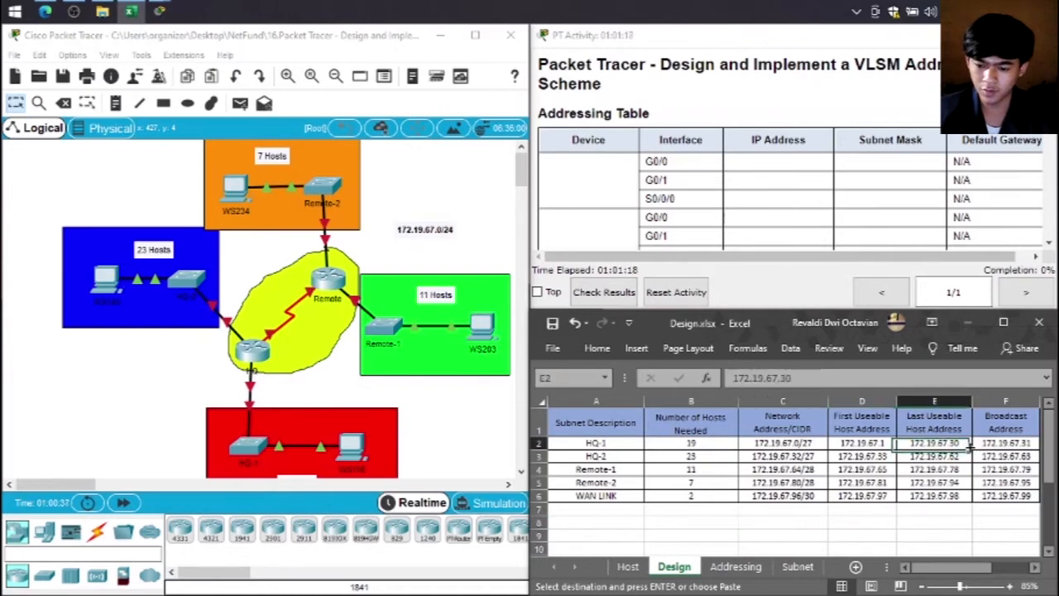
{"action": "left_click_drag", "start_coordinate": [962, 444], "coordinate": [952, 484]}
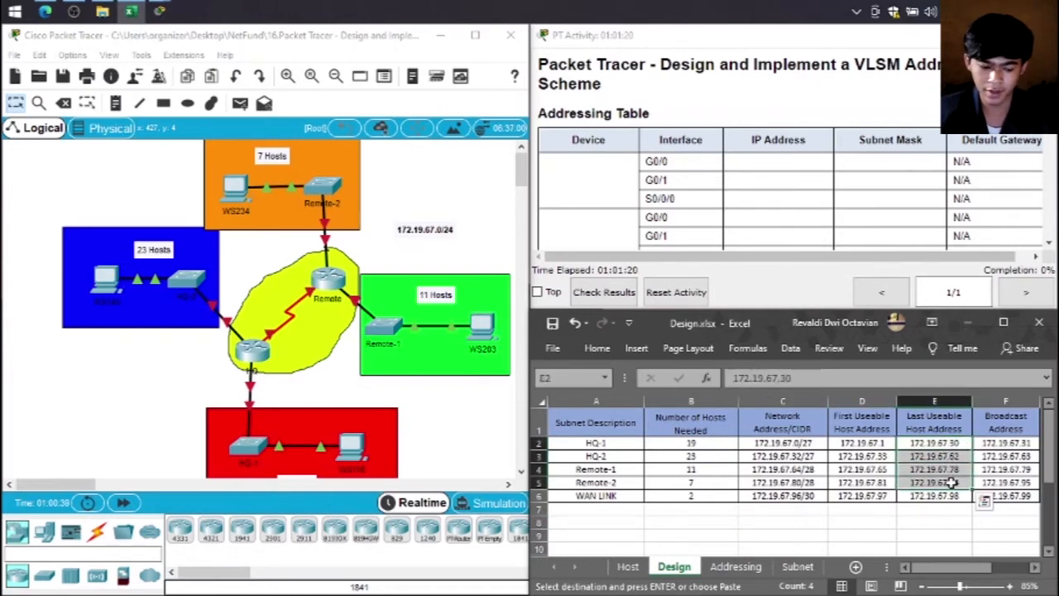
{"action": "left_click", "coordinate": [718, 569]}
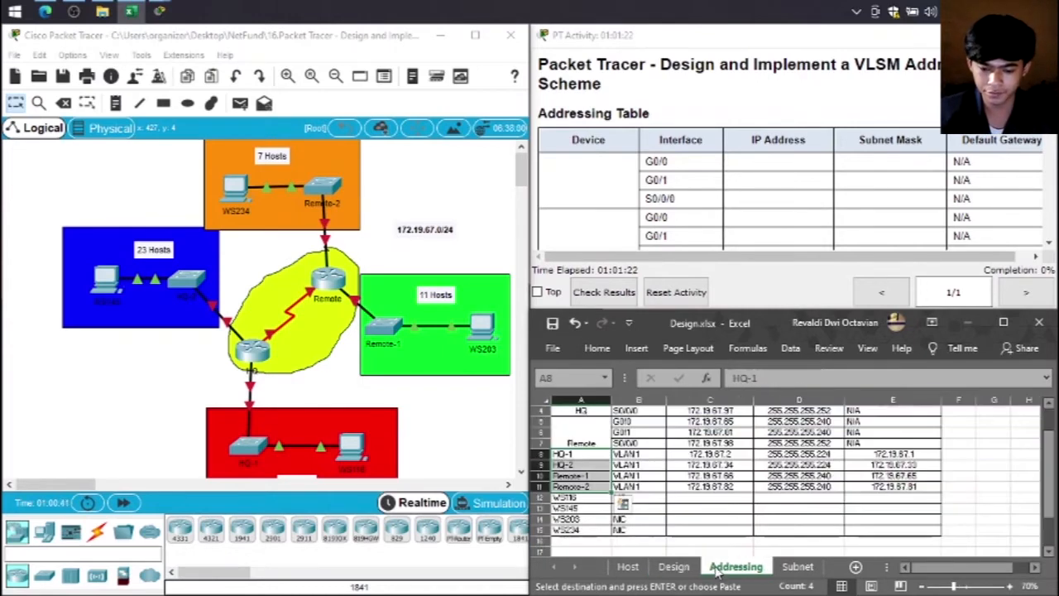
{"action": "left_click", "coordinate": [711, 499]}
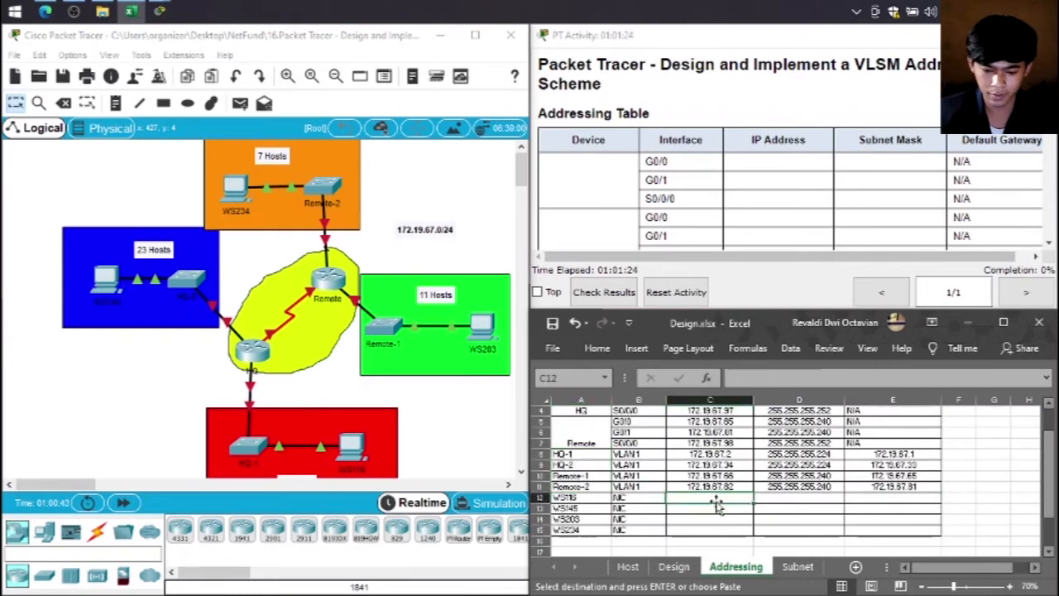
{"action": "key", "text": "ctrl+v"}
{"action": "left_click", "coordinate": [781, 501]}
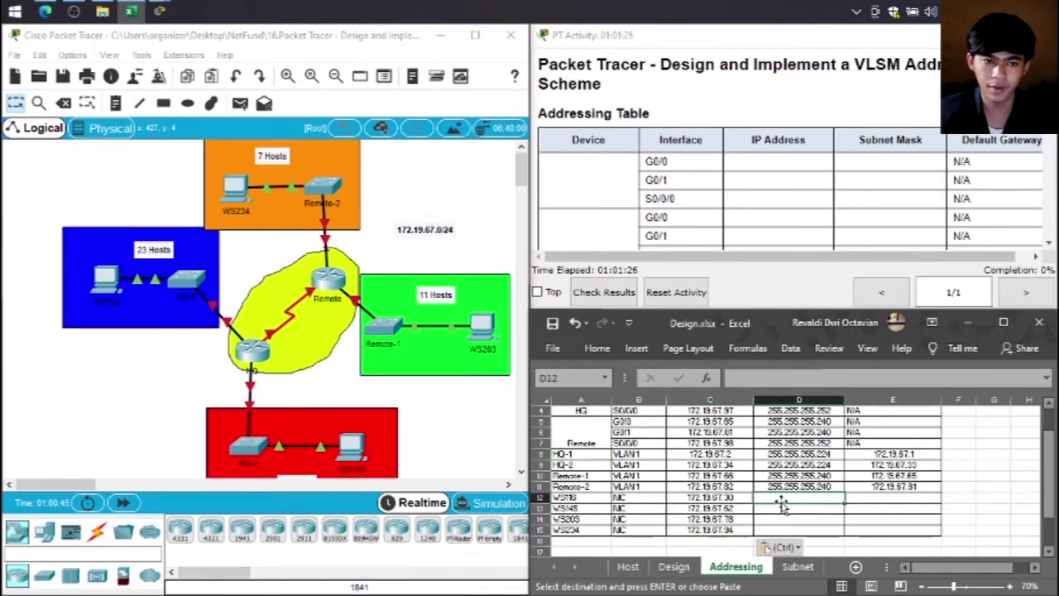
{"action": "left_click", "coordinate": [735, 519]}
{"action": "left_click", "coordinate": [741, 530]}
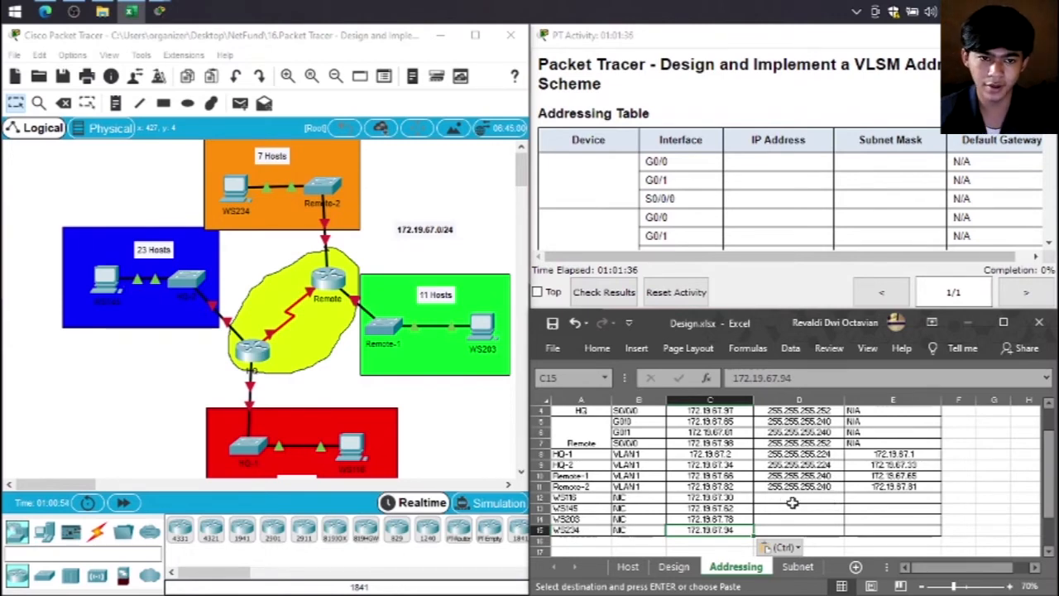
Step: Copy the subnet mask 255.255.255.224 from the HQ router's rows to the WS116 and WS145 rows
{"action": "left_click", "coordinate": [45, 12]}
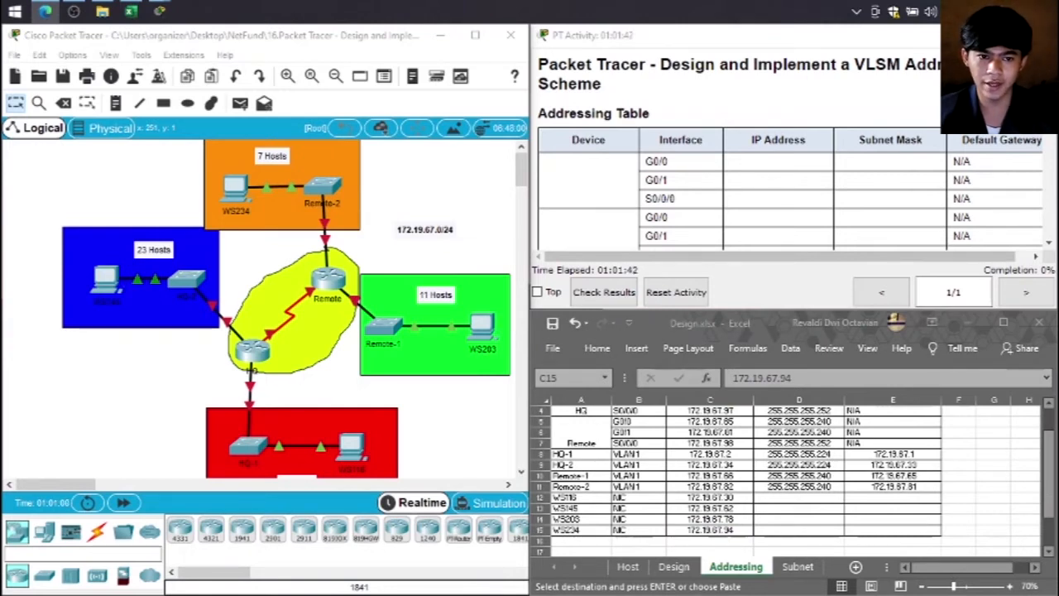
{"action": "scroll", "coordinate": [794, 440], "scroll_direction": "up", "scroll_amount": 1}
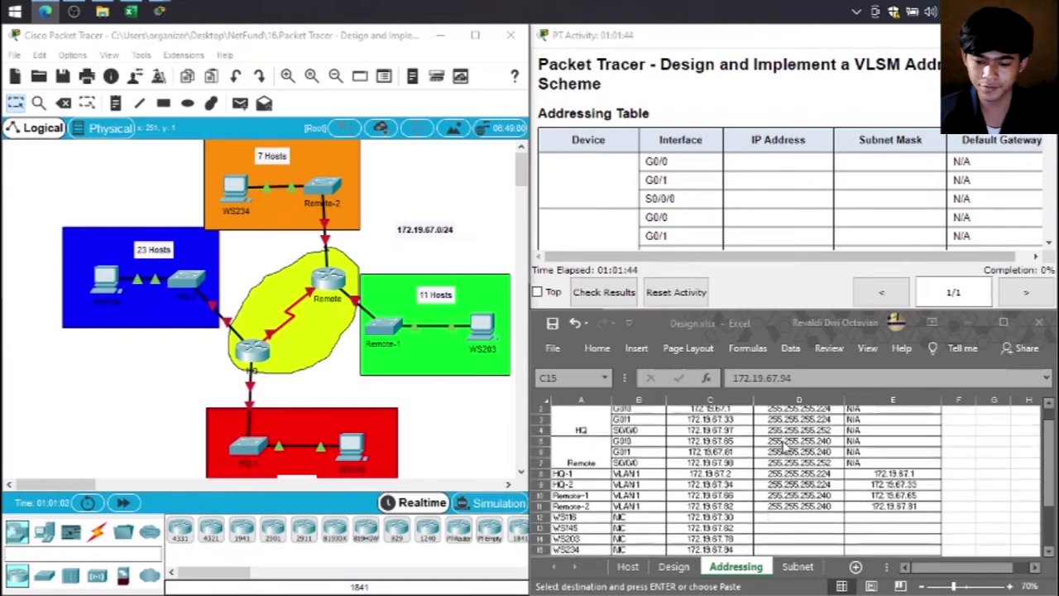
{"action": "scroll", "coordinate": [813, 441], "scroll_direction": "up", "scroll_amount": 1}
{"action": "left_click", "coordinate": [819, 430]}
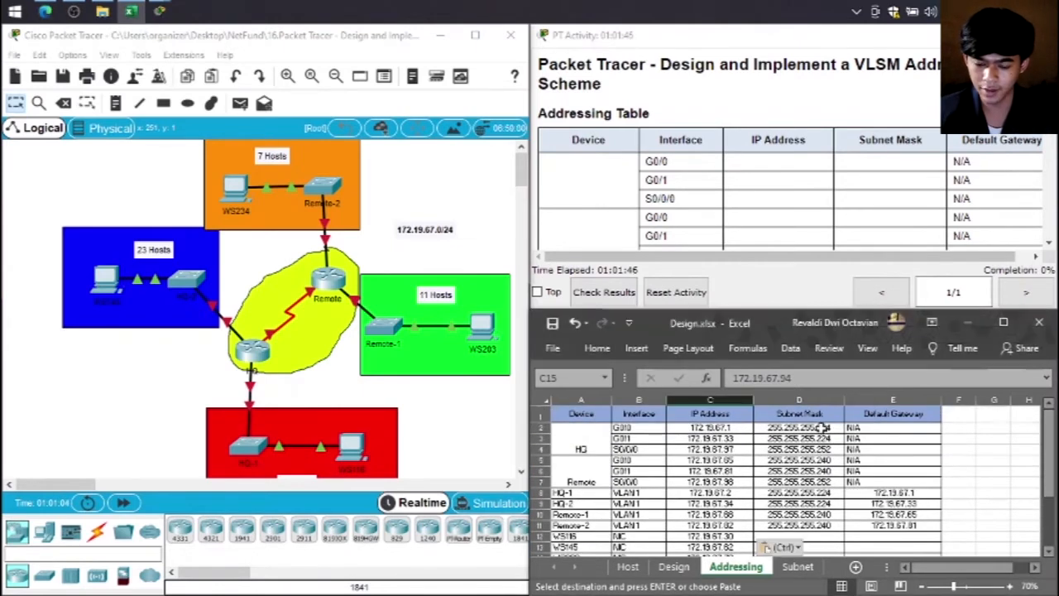
{"action": "left_click", "coordinate": [818, 438]}
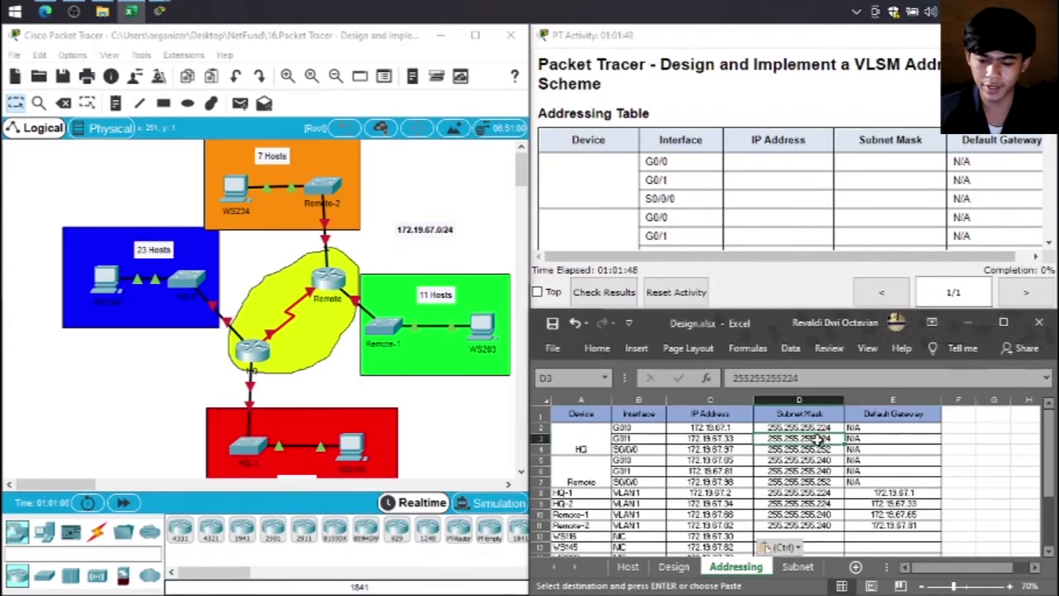
{"action": "left_click", "coordinate": [816, 427]}
{"action": "scroll", "coordinate": [827, 455], "scroll_direction": "down", "scroll_amount": 1}
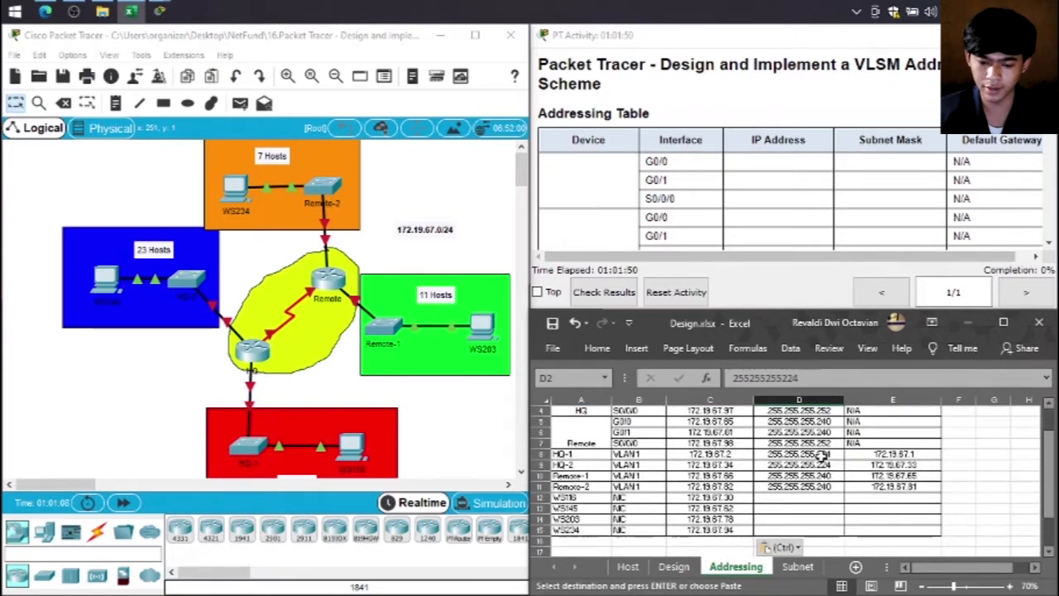
{"action": "scroll", "coordinate": [825, 444], "scroll_direction": "up", "scroll_amount": 1}
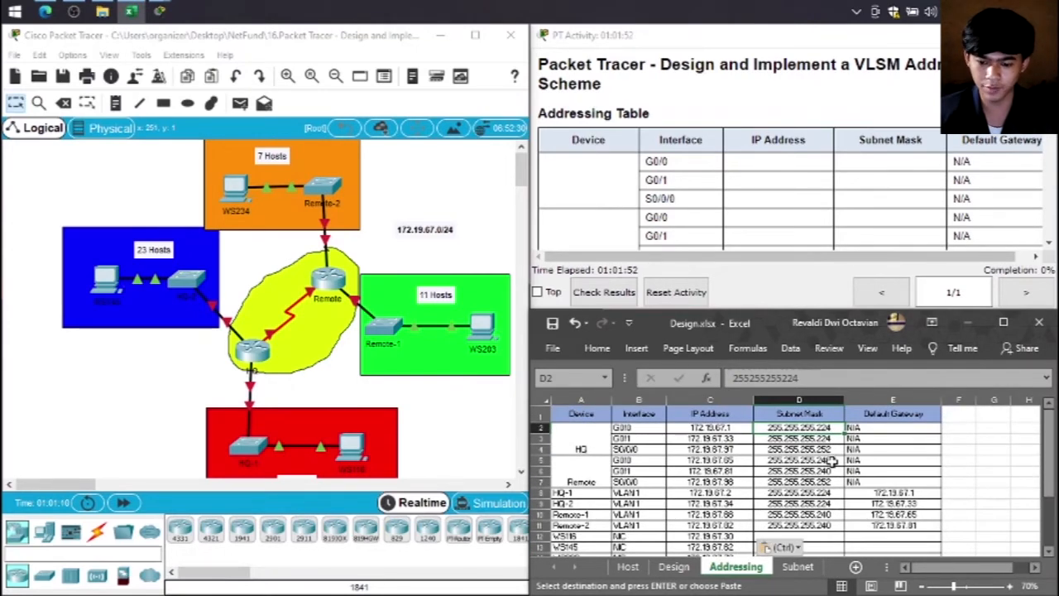
{"action": "left_click", "coordinate": [832, 462]}
{"action": "left_click", "coordinate": [827, 471]}
{"action": "left_click", "coordinate": [826, 429]}
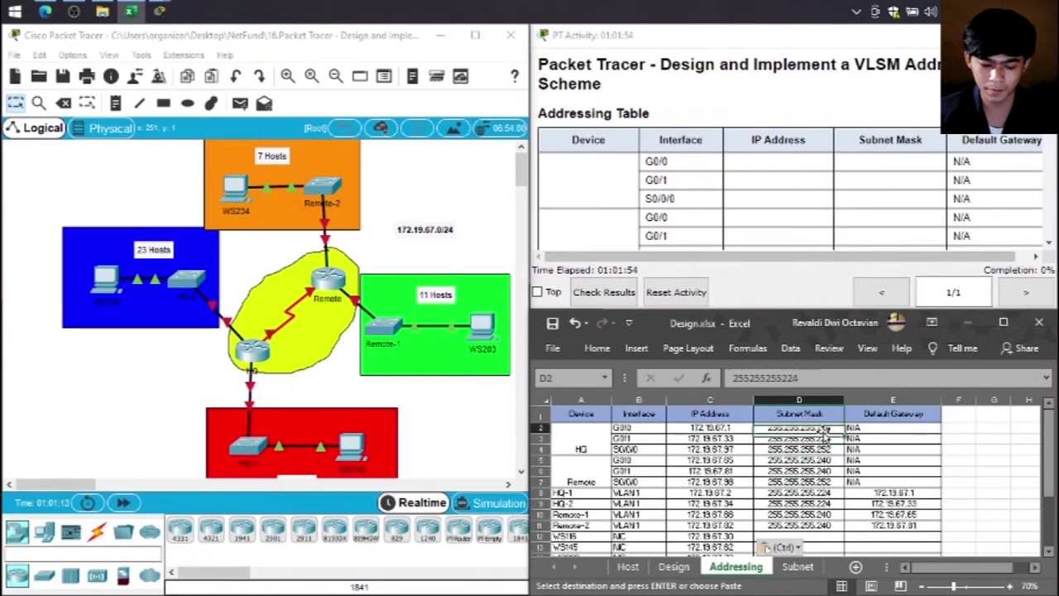
{"action": "key", "text": "ctrl+c"}
{"action": "scroll", "coordinate": [810, 463], "scroll_direction": "down", "scroll_amount": 2}
{"action": "left_click_drag", "start_coordinate": [808, 465], "coordinate": [808, 482]}
{"action": "key", "text": "ctrl+v"}
Step: Copy the subnet mask 255.255.255.240 from the Remote router's G0/0 and G0/1 rows to the WS203 and WS234 rows
{"action": "scroll", "coordinate": [810, 485], "scroll_direction": "up", "scroll_amount": 2}
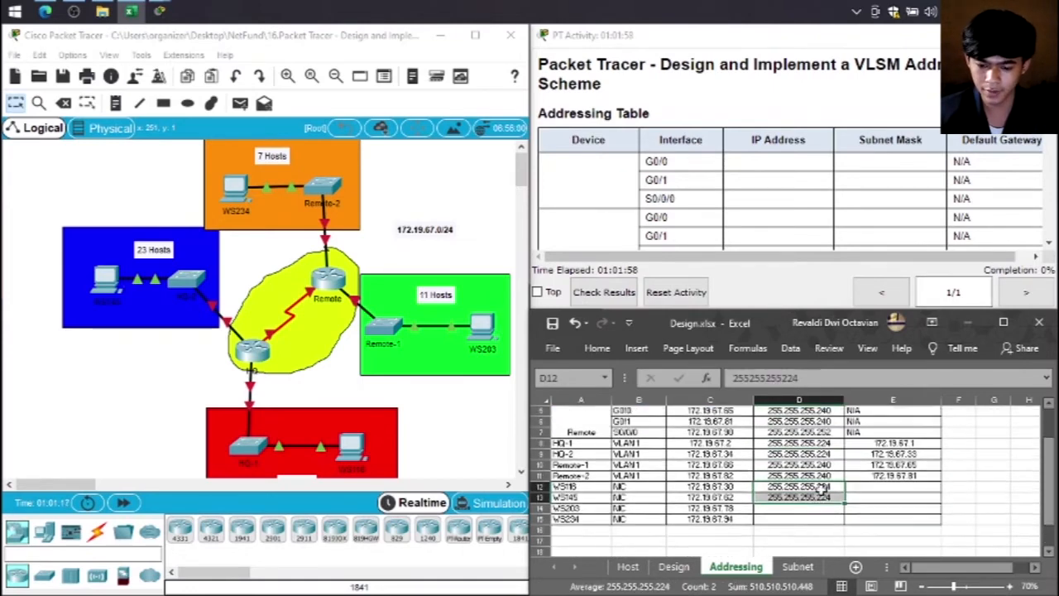
{"action": "left_click_drag", "start_coordinate": [820, 461], "coordinate": [815, 465]}
{"action": "key", "text": "ctrl+c"}
{"action": "scroll", "coordinate": [815, 451], "scroll_direction": "down", "scroll_amount": 3}
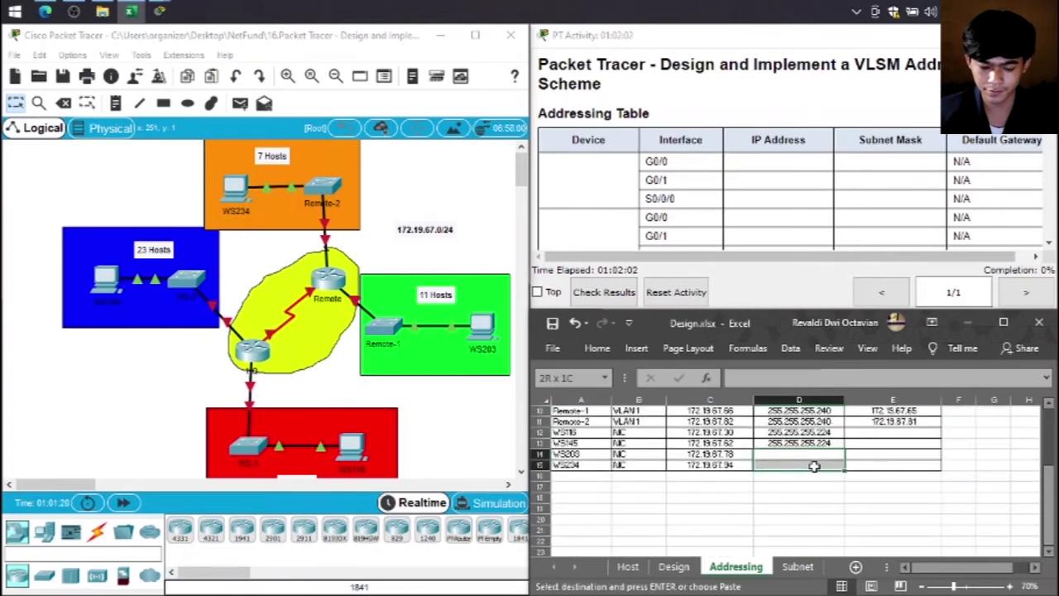
{"action": "key", "text": "ctrl+v"}
{"action": "scroll", "coordinate": [816, 466], "scroll_direction": "up", "scroll_amount": 2}
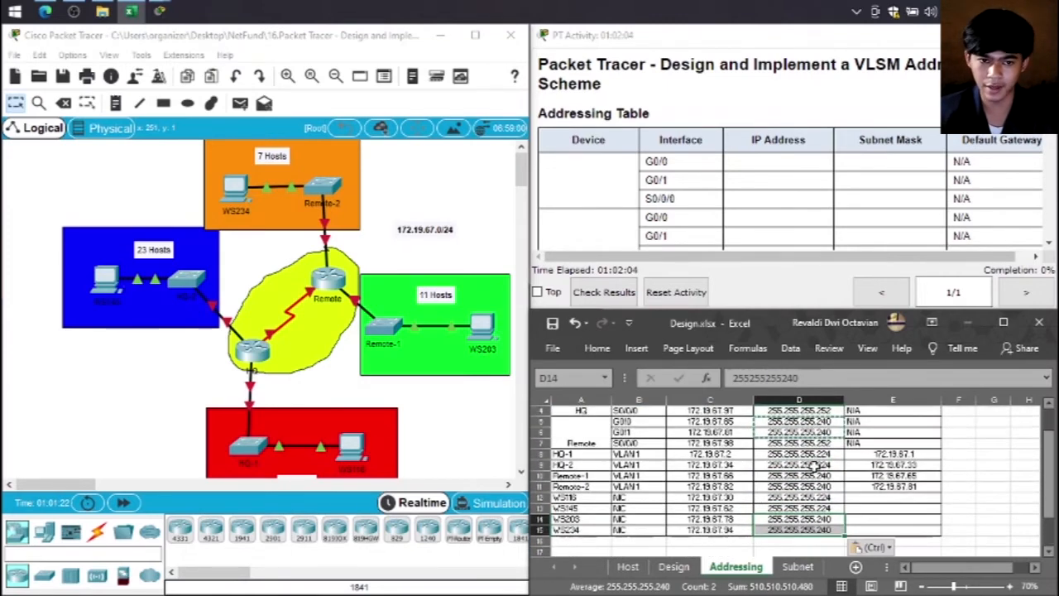
Step: Copy the four switch default gateways (172.19.67.1, .33, .65, .81) to the WS116, WS145, WS203 and WS234 rows
{"action": "key", "text": "alt+Tab"}
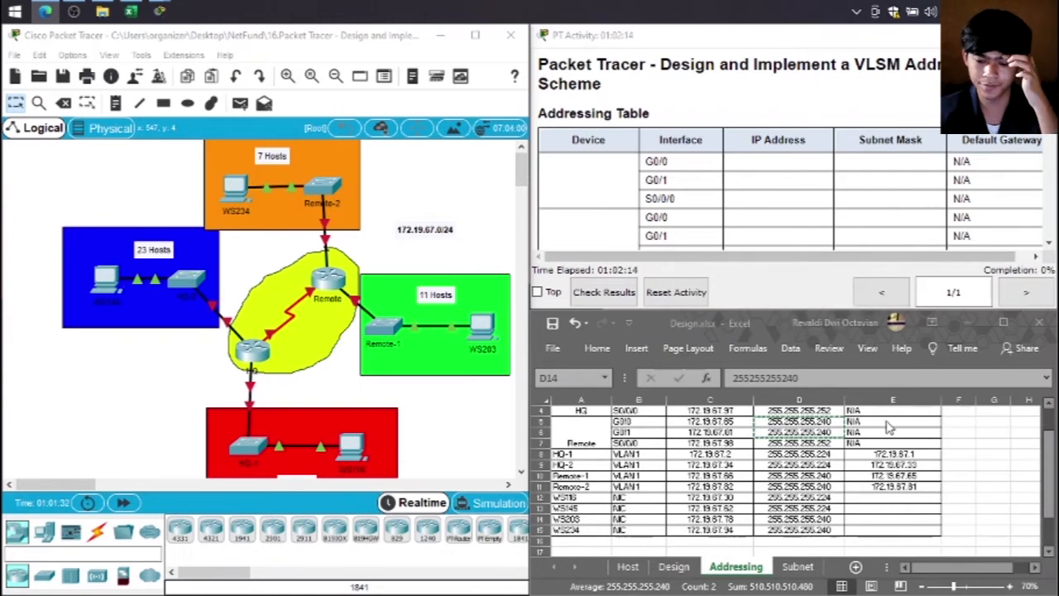
{"action": "left_click", "coordinate": [908, 453]}
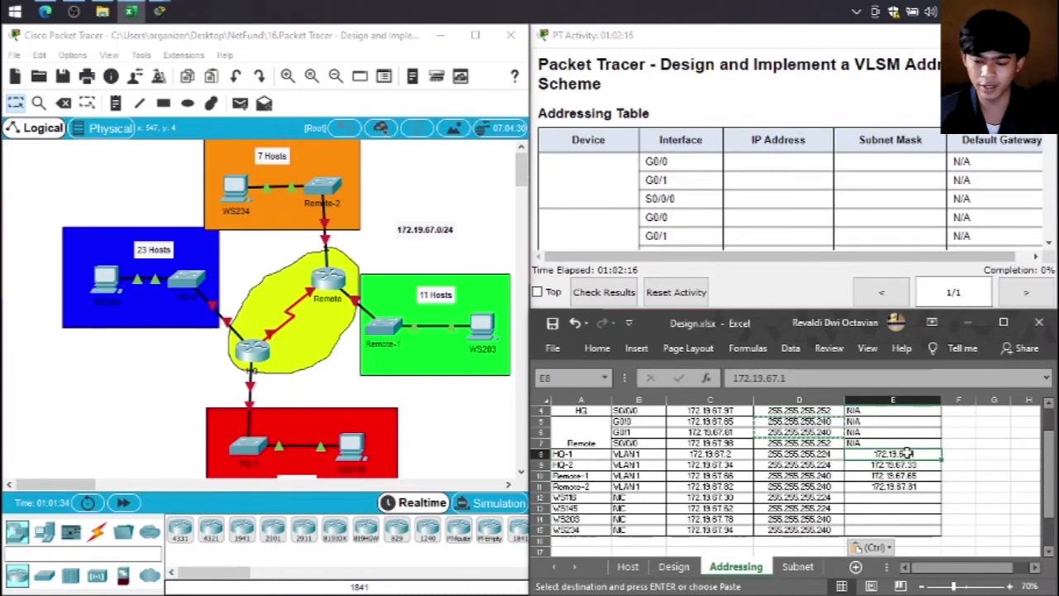
{"action": "left_click_drag", "start_coordinate": [908, 453], "coordinate": [906, 489]}
{"action": "key", "text": "ctrl+c"}
{"action": "left_click", "coordinate": [905, 497]}
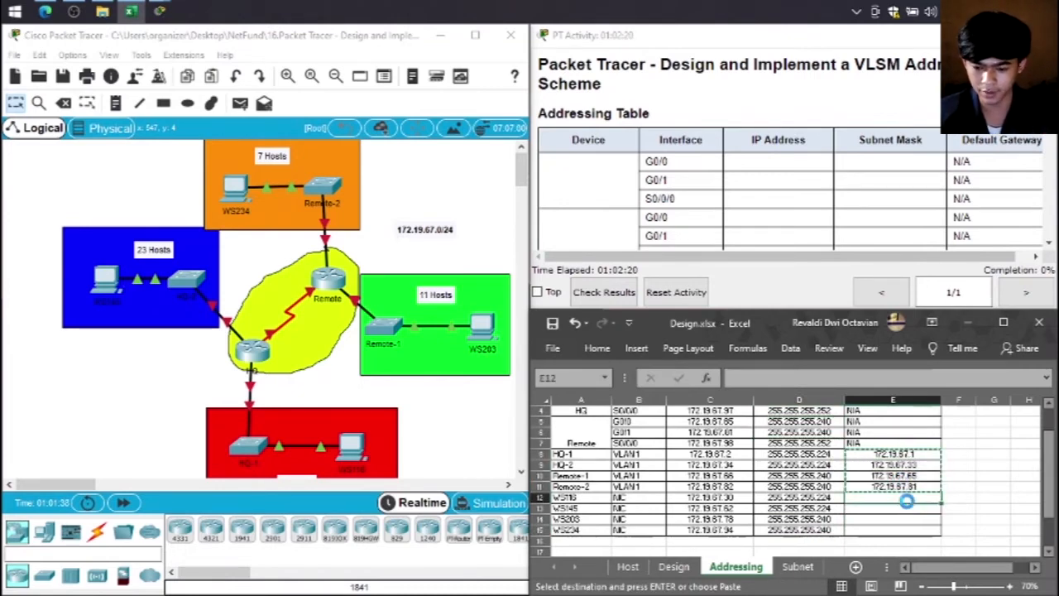
{"action": "key", "text": "ctrl+v"}
{"action": "left_click", "coordinate": [960, 489]}
{"action": "key", "text": "Escape"}
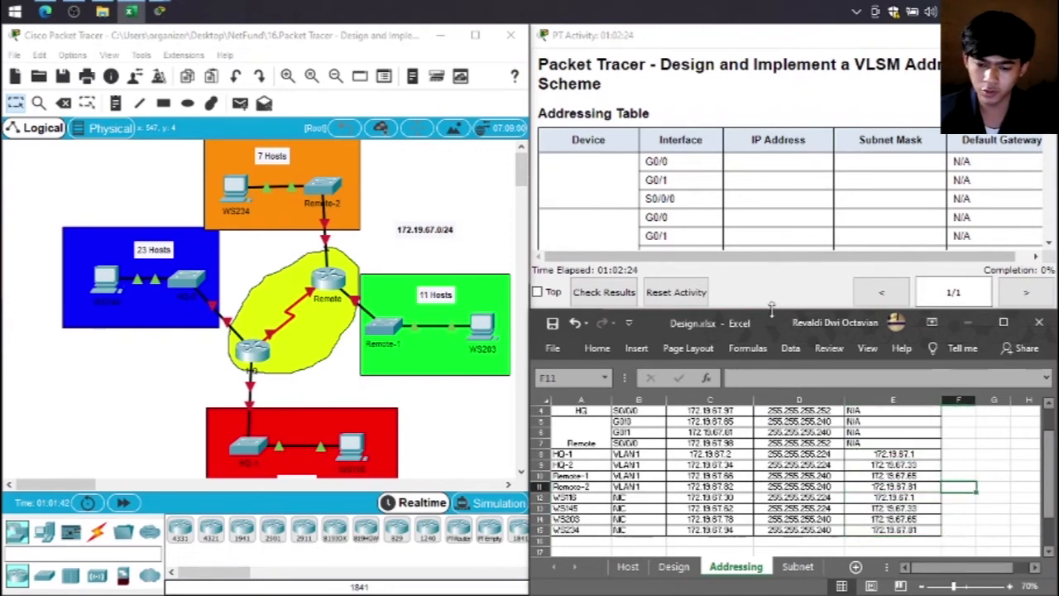
{"action": "scroll", "coordinate": [790, 460], "scroll_direction": "up", "scroll_amount": 1}
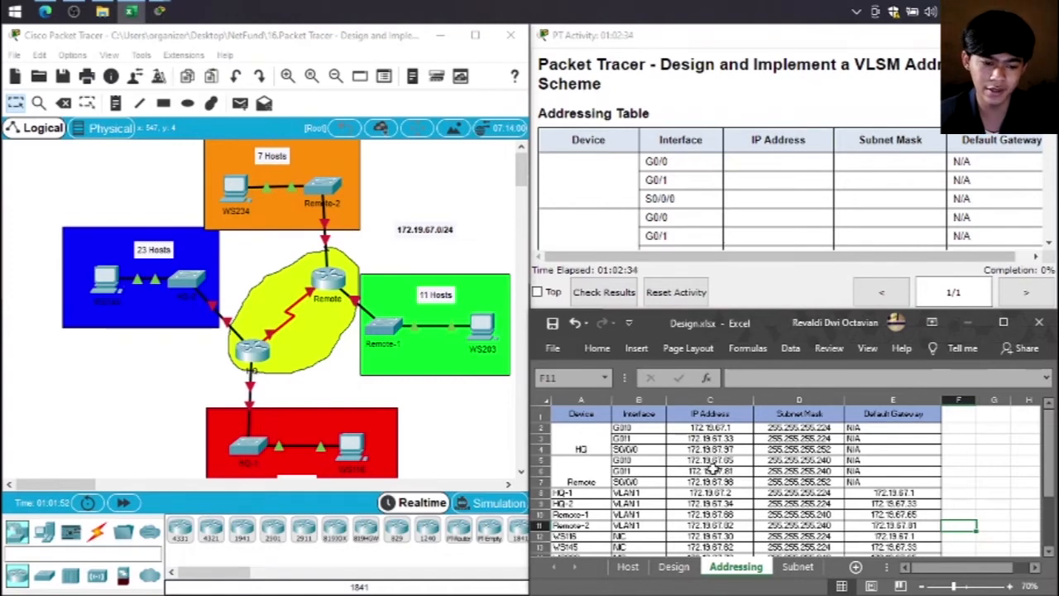
Step: Switch to Packet Tracer, activate the Select tool and open the HQ router's command line window, placing it clear of the addressing table
{"action": "left_click", "coordinate": [325, 385]}
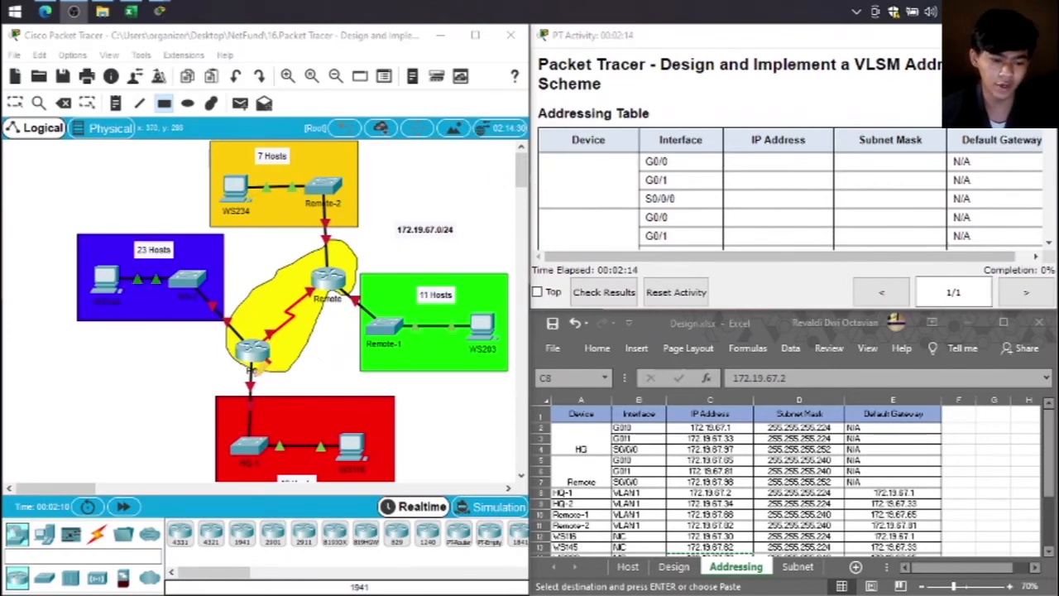
{"action": "left_click", "coordinate": [15, 103]}
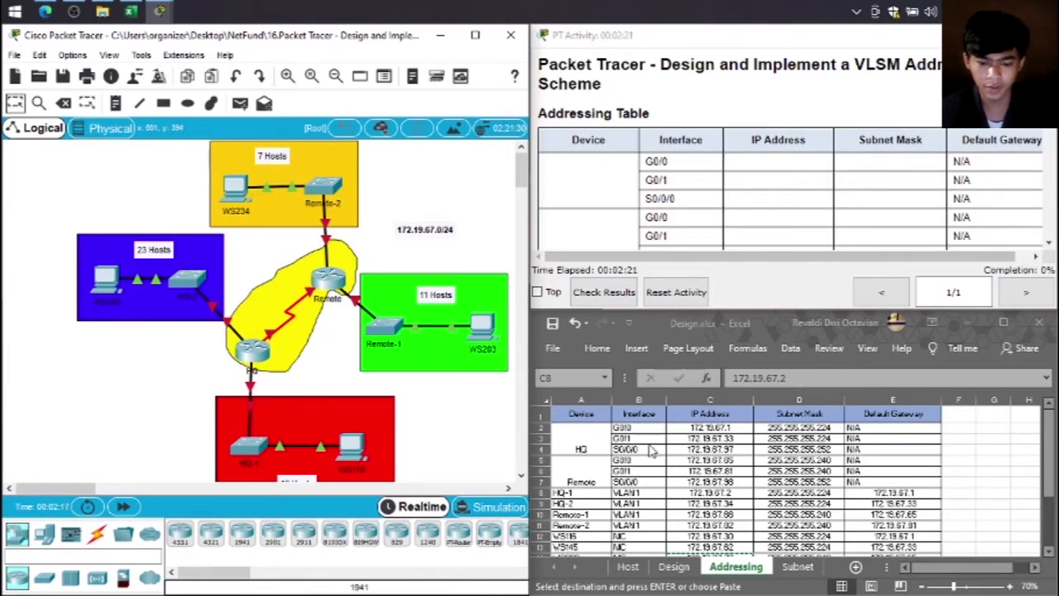
{"action": "scroll", "coordinate": [635, 476], "scroll_direction": "down", "scroll_amount": 1}
{"action": "scroll", "coordinate": [635, 476], "scroll_direction": "up", "scroll_amount": 1}
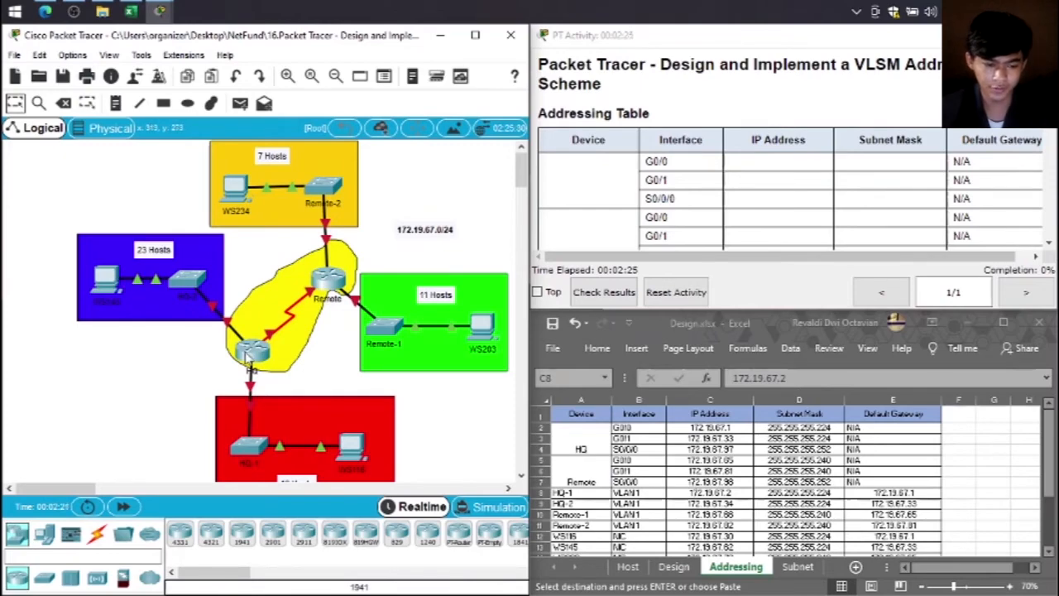
{"action": "left_click", "coordinate": [246, 353]}
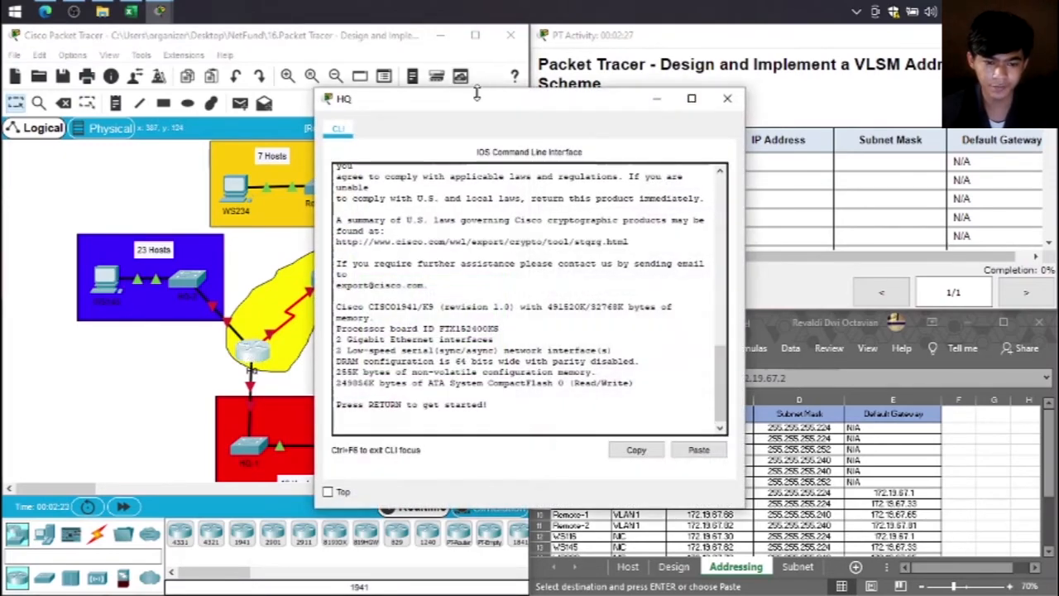
{"action": "left_click_drag", "start_coordinate": [445, 104], "coordinate": [236, 74]}
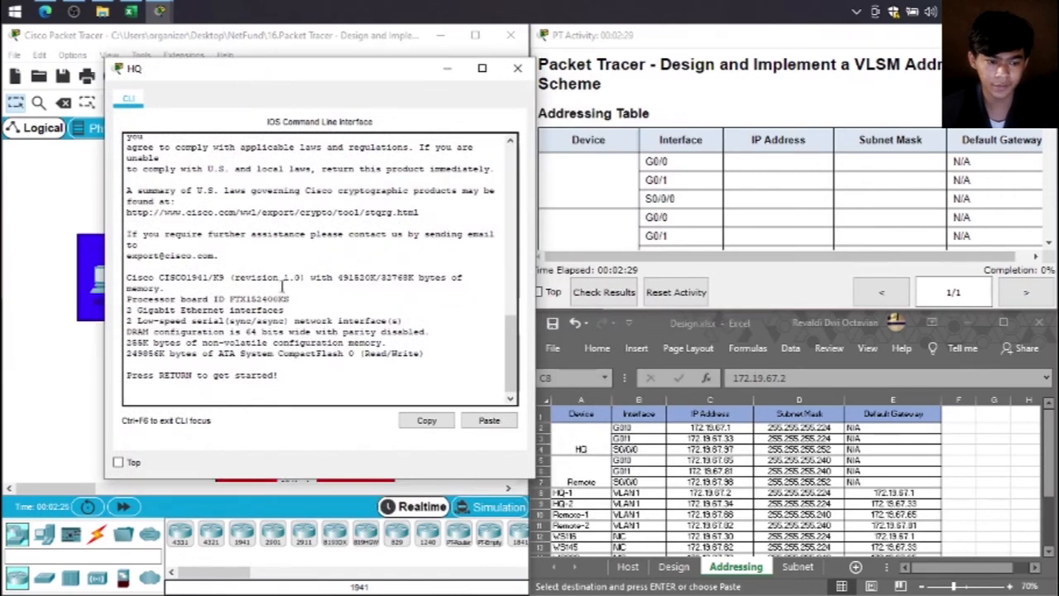
Step: Start the HQ router's console session and enter privileged mode, then global configuration mode
{"action": "key", "text": "Return"}
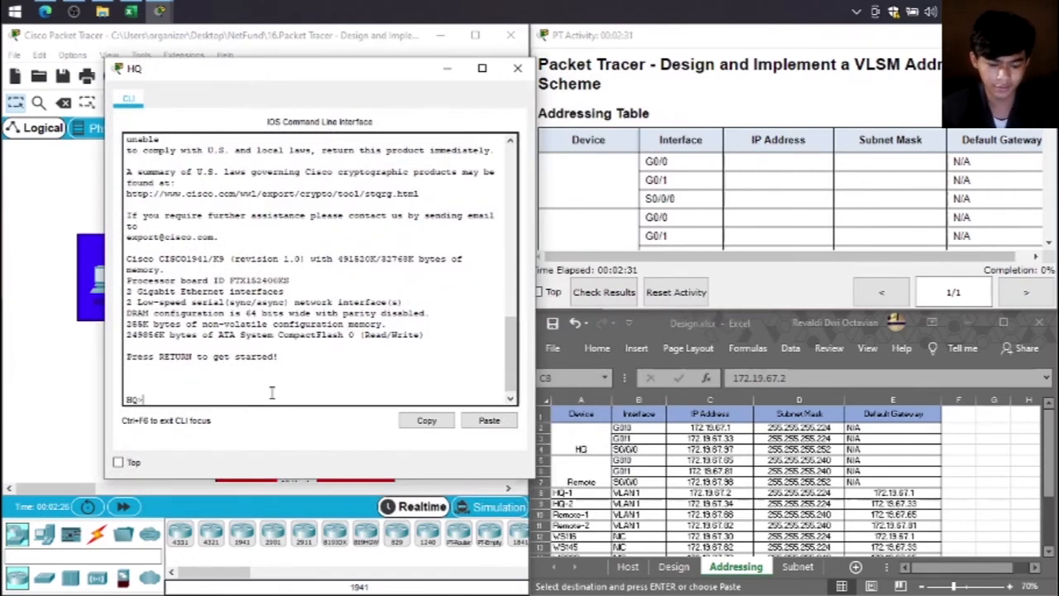
{"action": "type", "text": "en"}
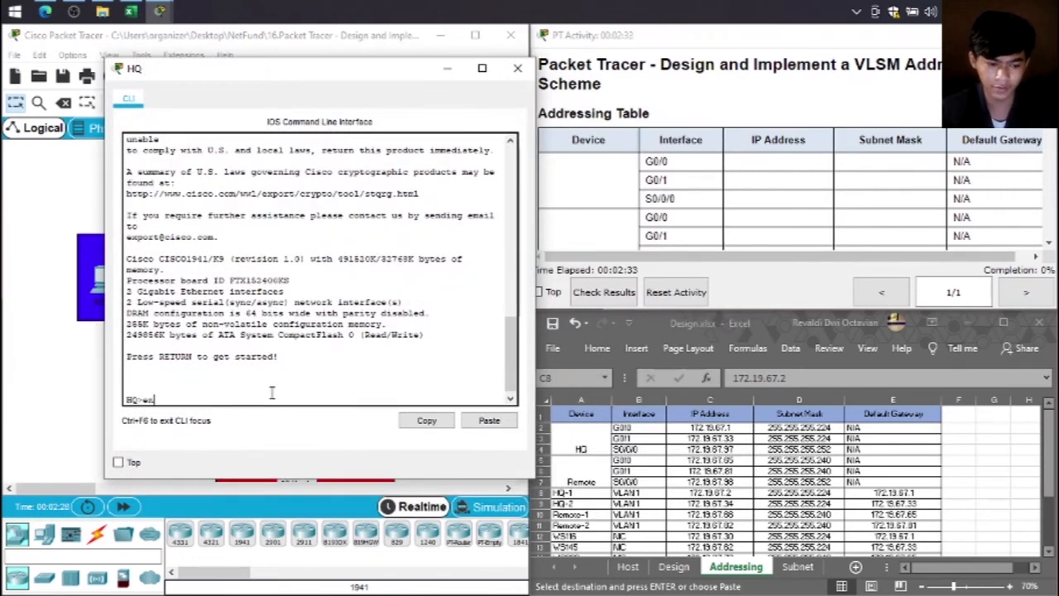
{"action": "key", "text": "Return"}
{"action": "type", "text": "conf"}
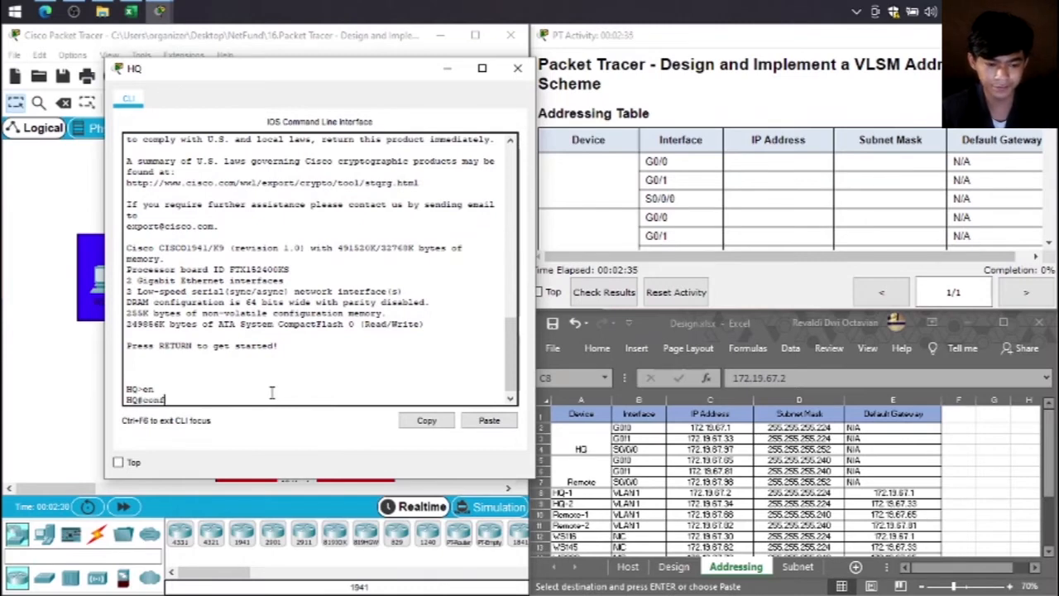
{"action": "type", "text": " t"}
{"action": "key", "text": "Return"}
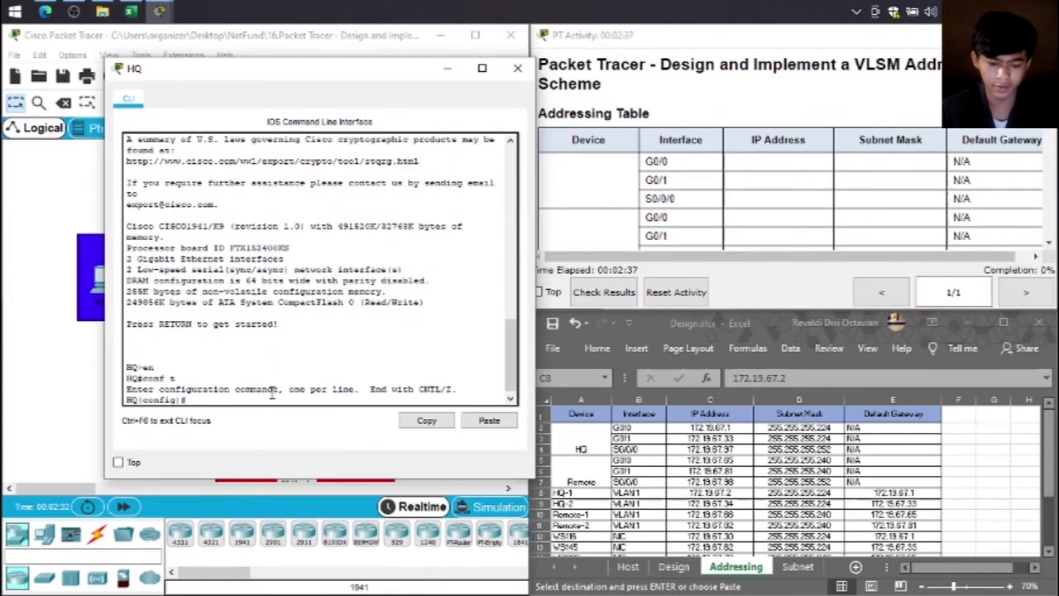
Step: Assign IP address 172.19.67.1 with subnet mask 255.255.255.224 to the HQ router's interface g0/0
{"action": "type", "text": "int"}
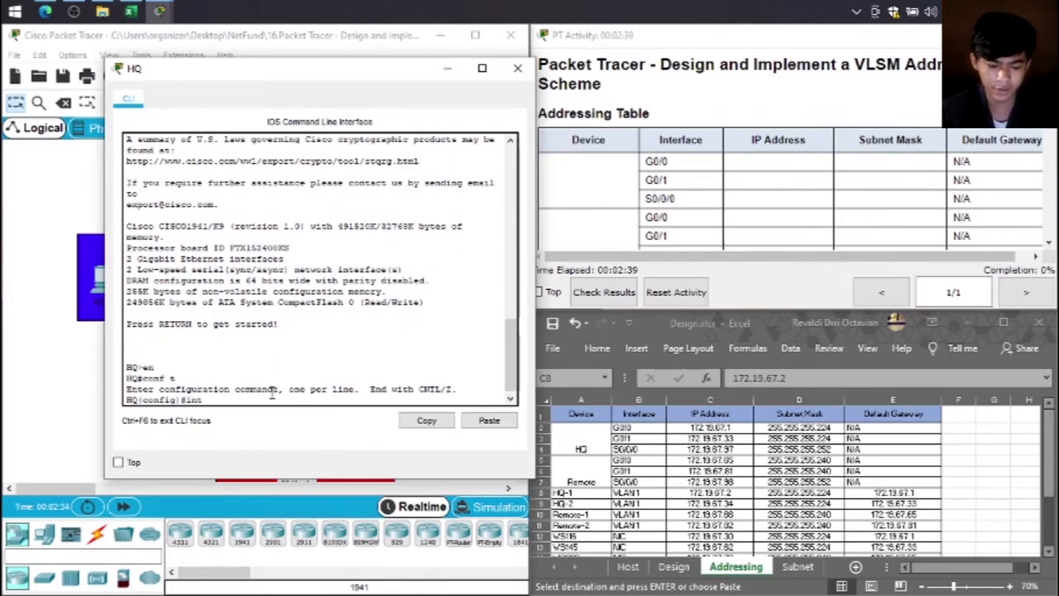
{"action": "type", "text": " g0/0"}
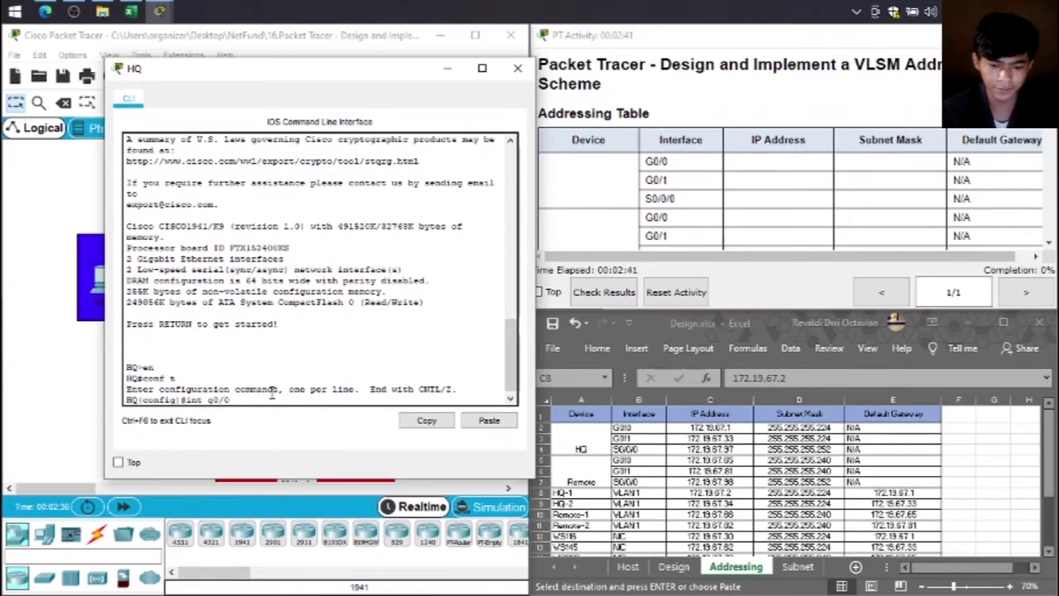
{"action": "key", "text": "Return"}
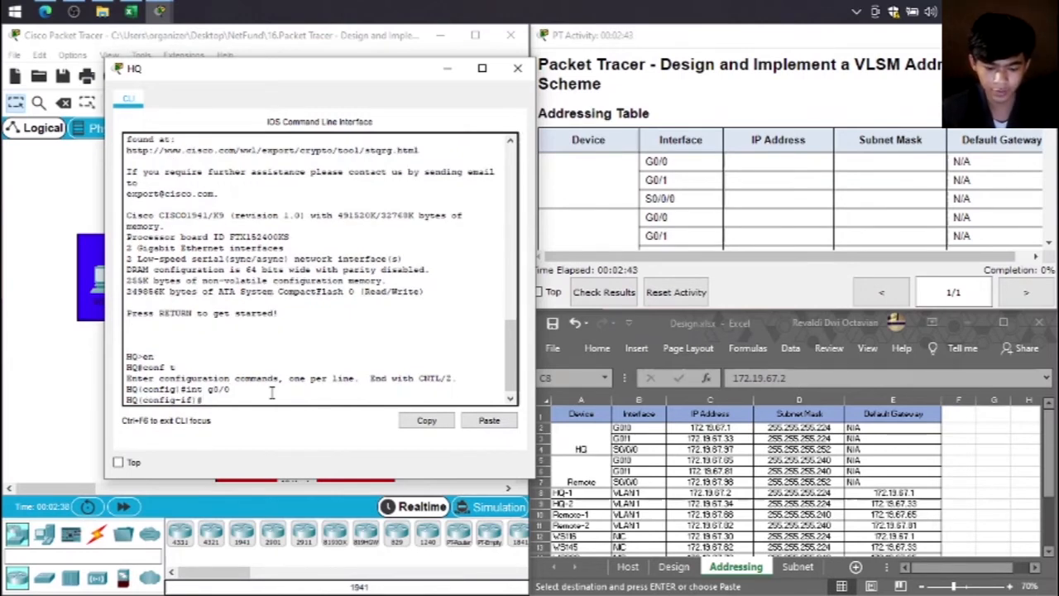
{"action": "type", "text": "ip add "}
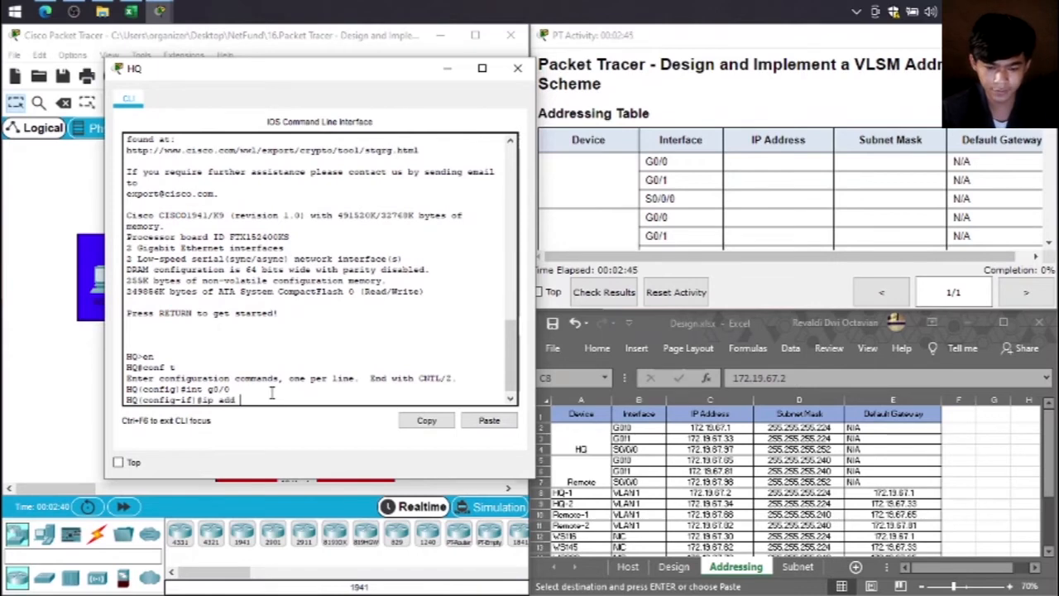
{"action": "type", "text": "172"}
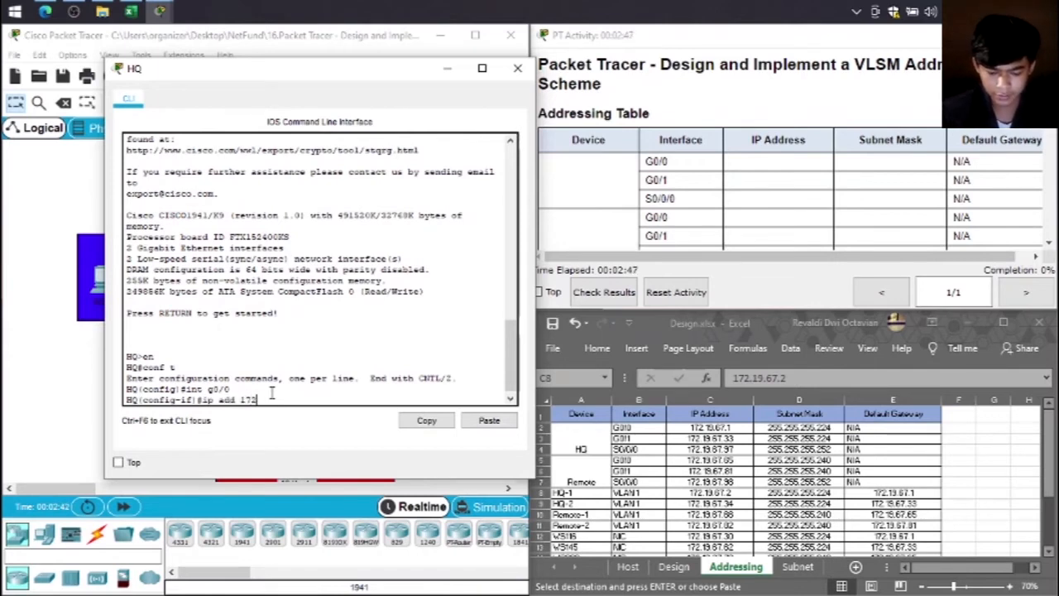
{"action": "type", "text": ".19"}
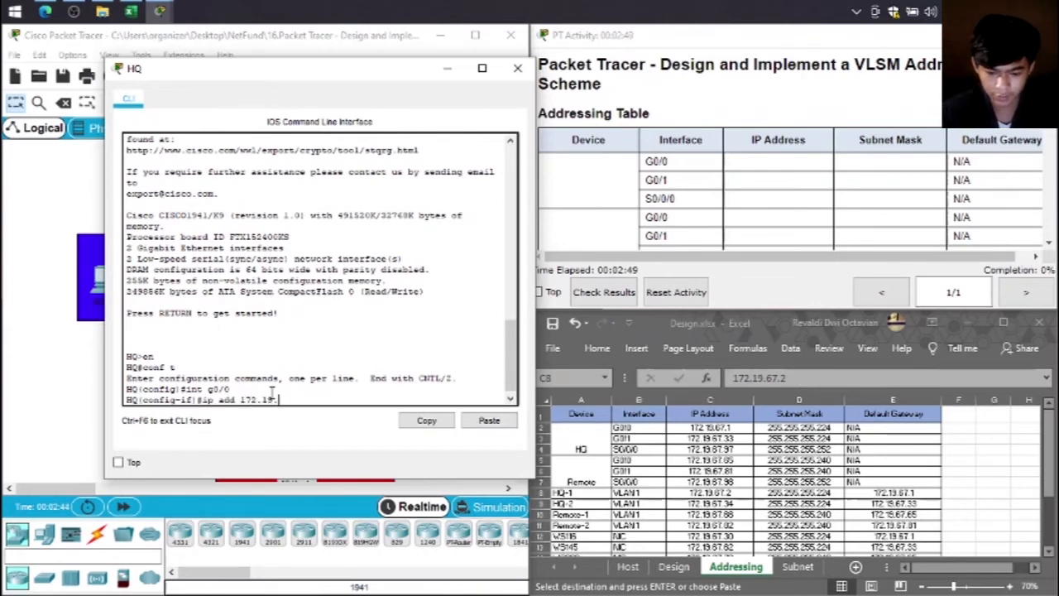
{"action": "type", "text": ".67.1"}
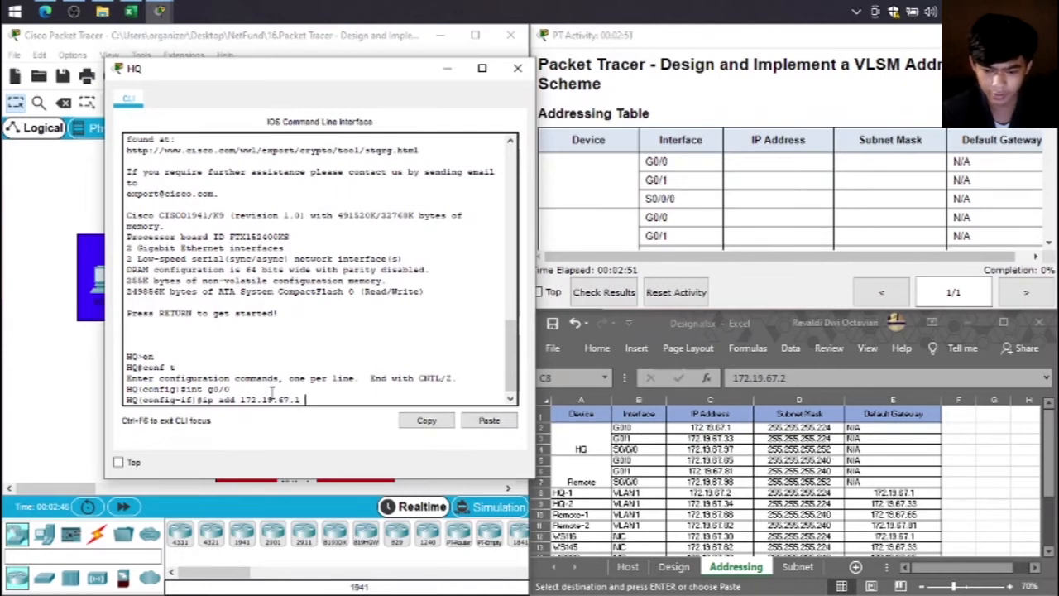
{"action": "type", "text": " 255."}
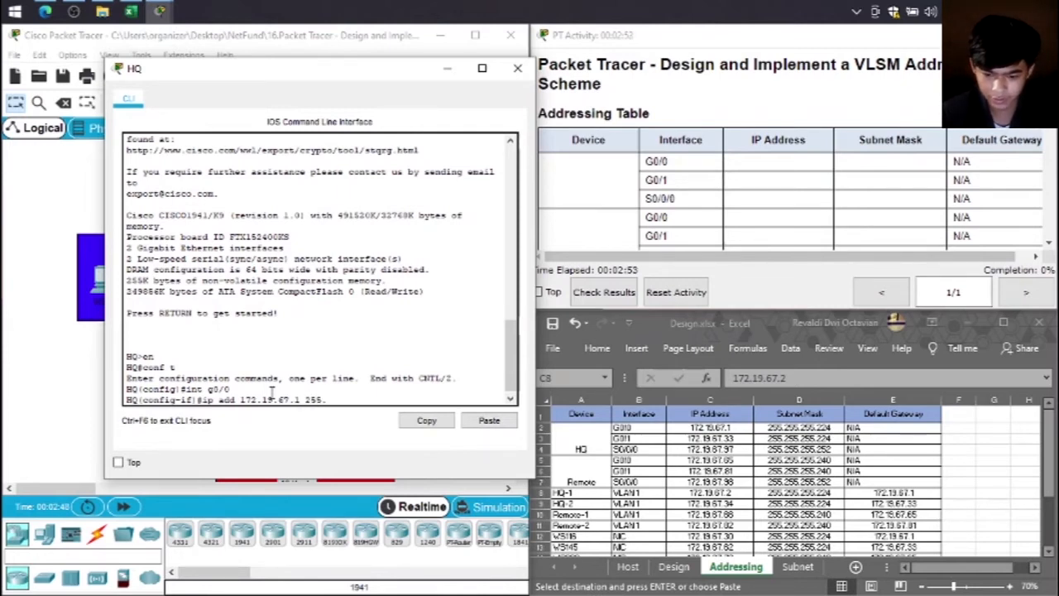
{"action": "type", "text": "255.255.22"}
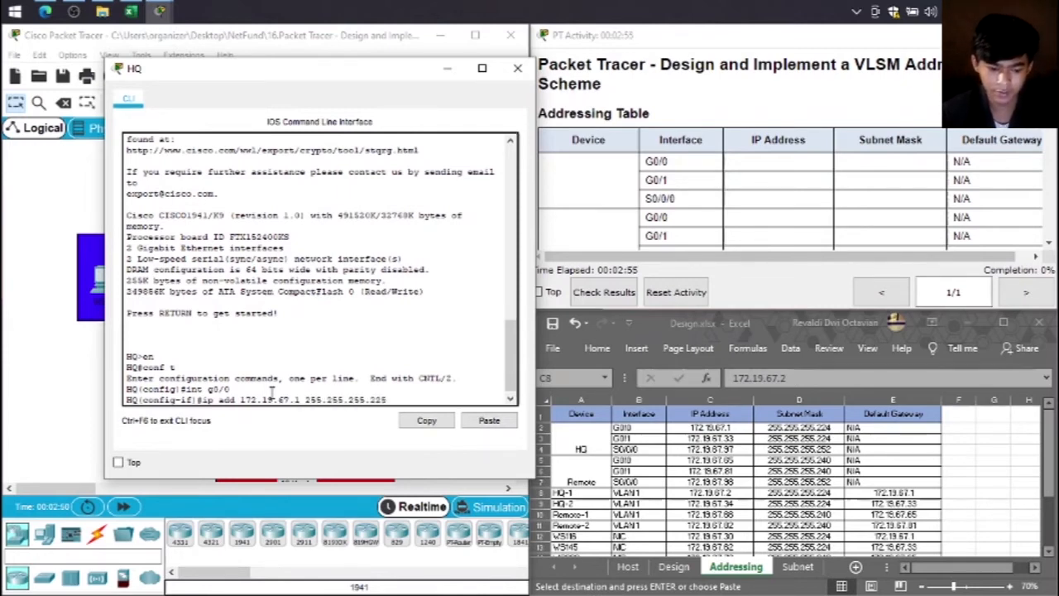
{"action": "type", "text": "4"}
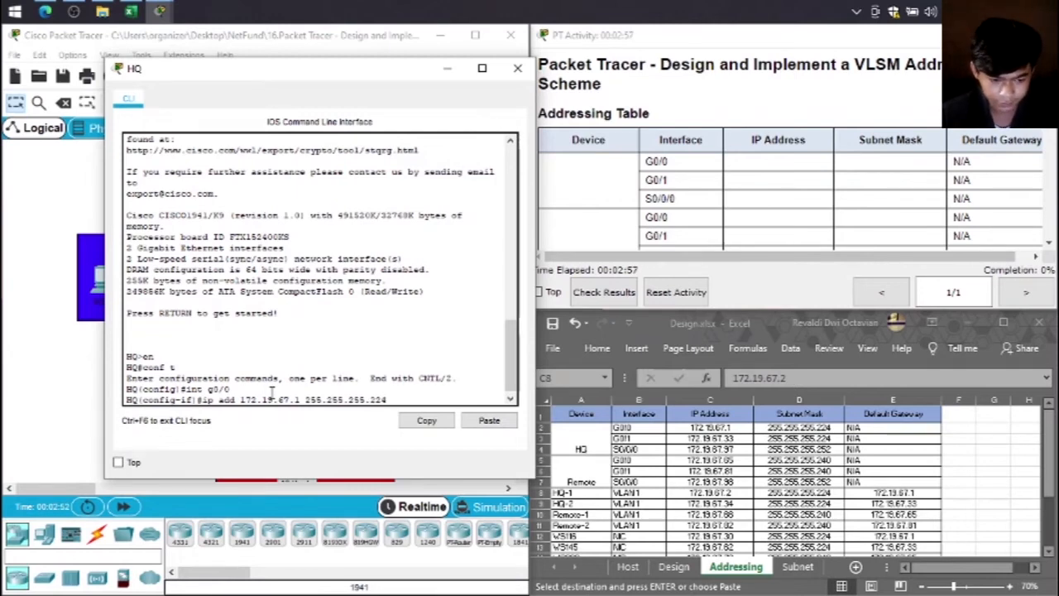
{"action": "key", "text": "Return"}
Step: Enable interface g0/0 with no shut and return to global configuration mode
{"action": "type", "text": "nfig-if)#n"}
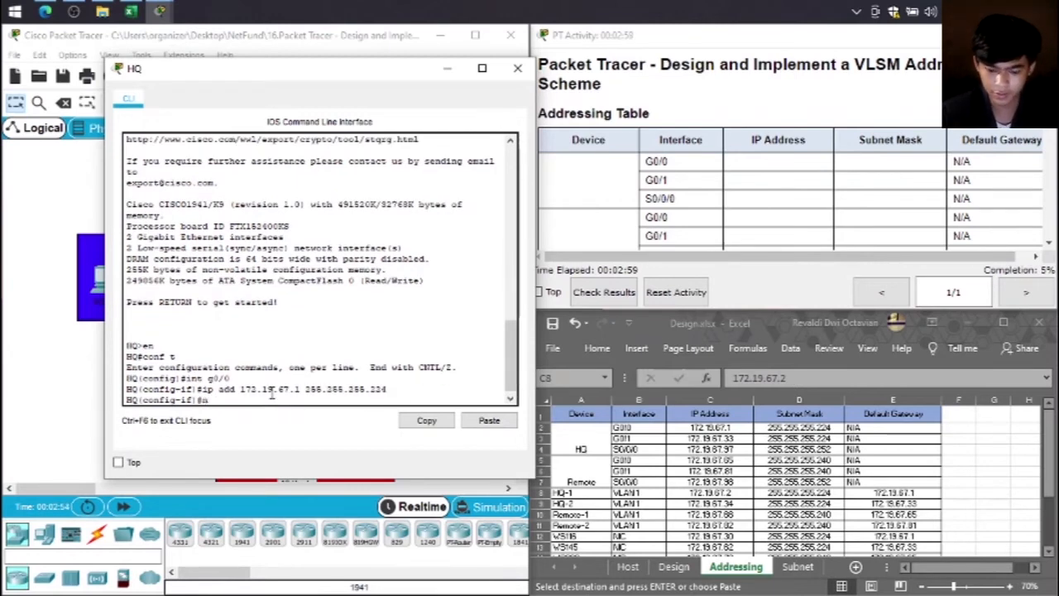
{"action": "type", "text": "o sh"}
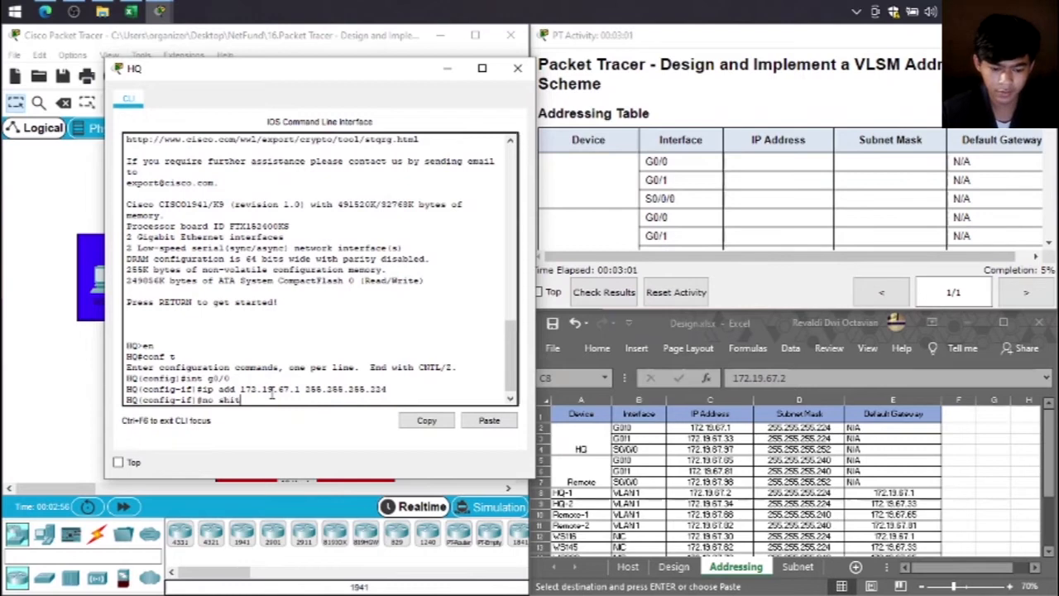
{"action": "type", "text": "ut"}
{"action": "key", "text": "Return"}
{"action": "key", "text": "Return"}
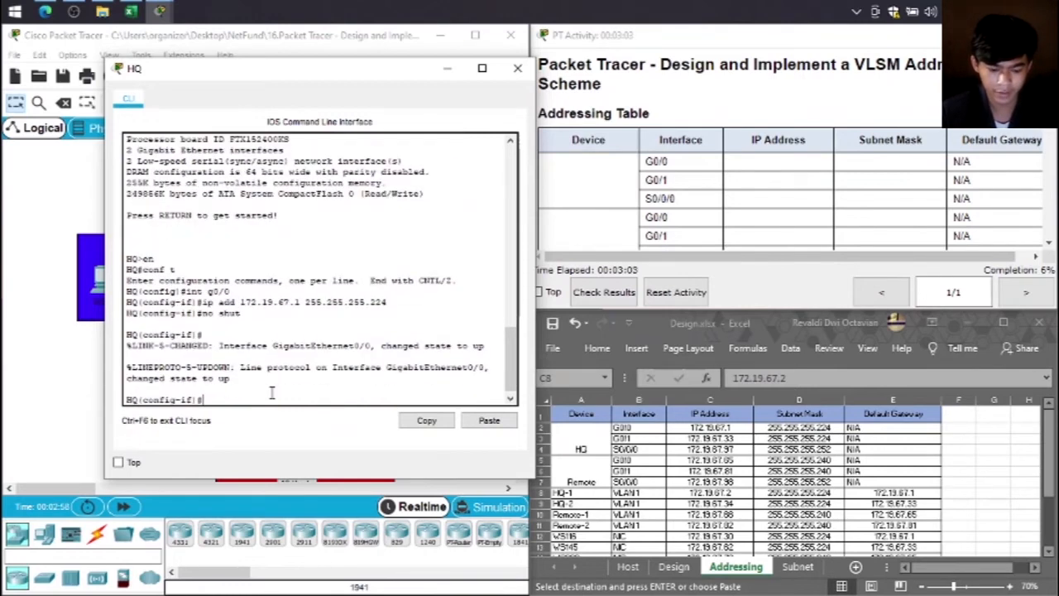
{"action": "type", "text": "exit"}
{"action": "key", "text": "Return"}
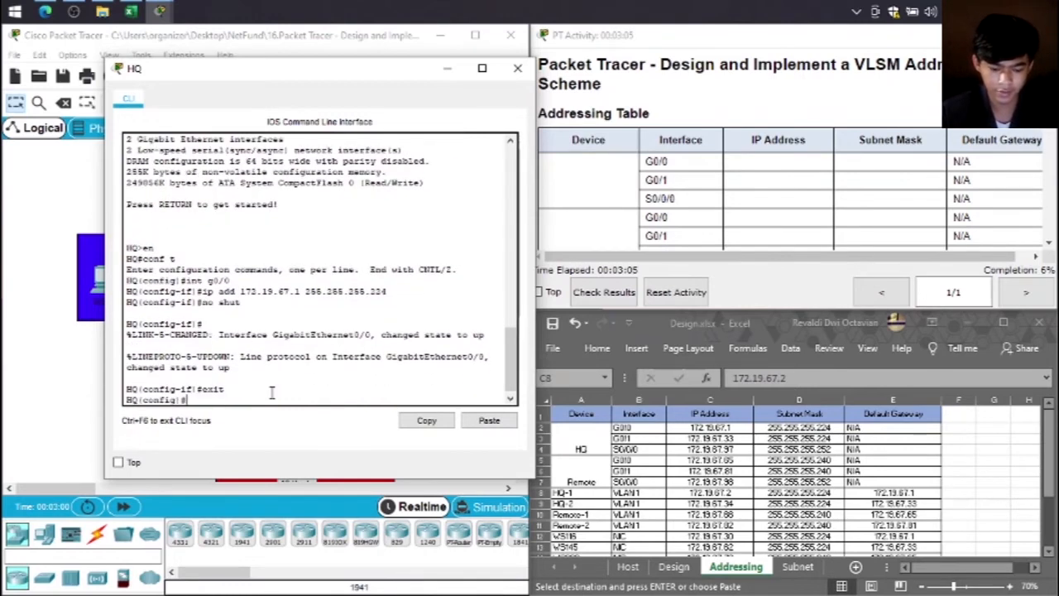
Step: Enter interface configuration mode for g0/1 on the HQ router, correcting the mistyped int command
{"action": "type", "text": "int g0"}
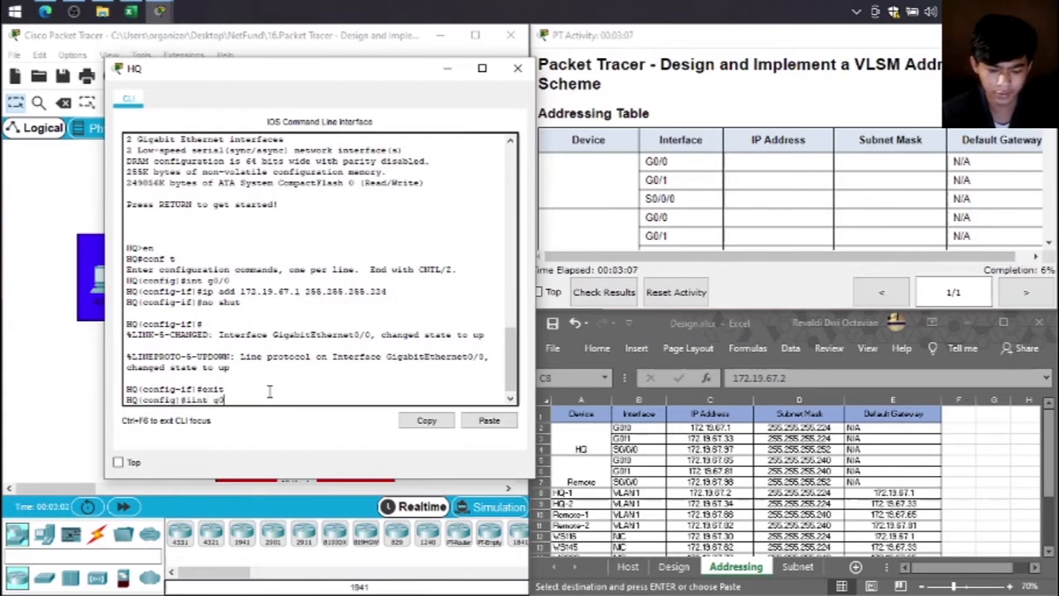
{"action": "type", "text": "/1"}
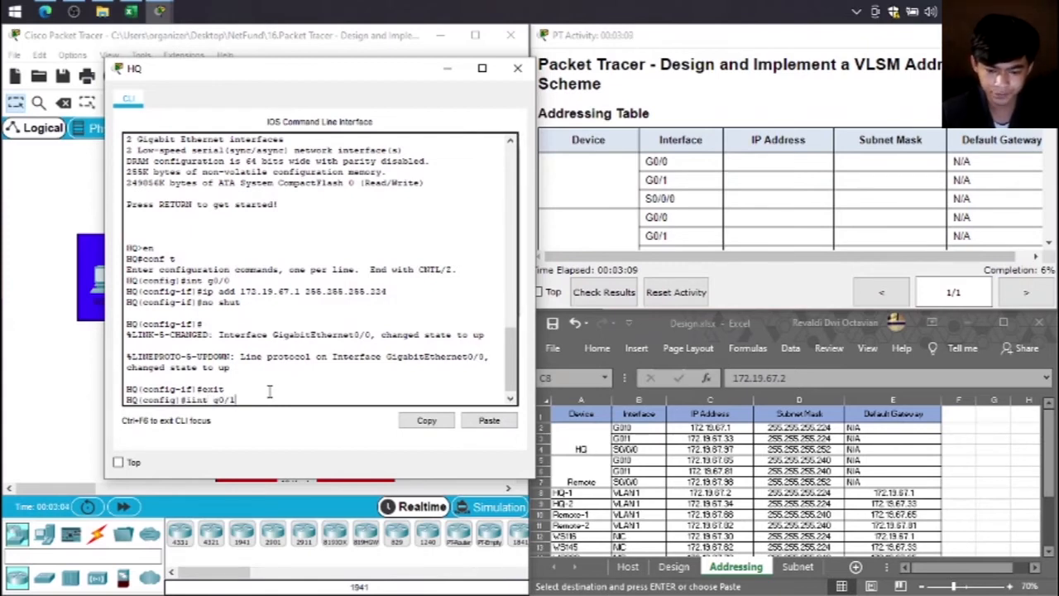
{"action": "key", "text": "Return"}
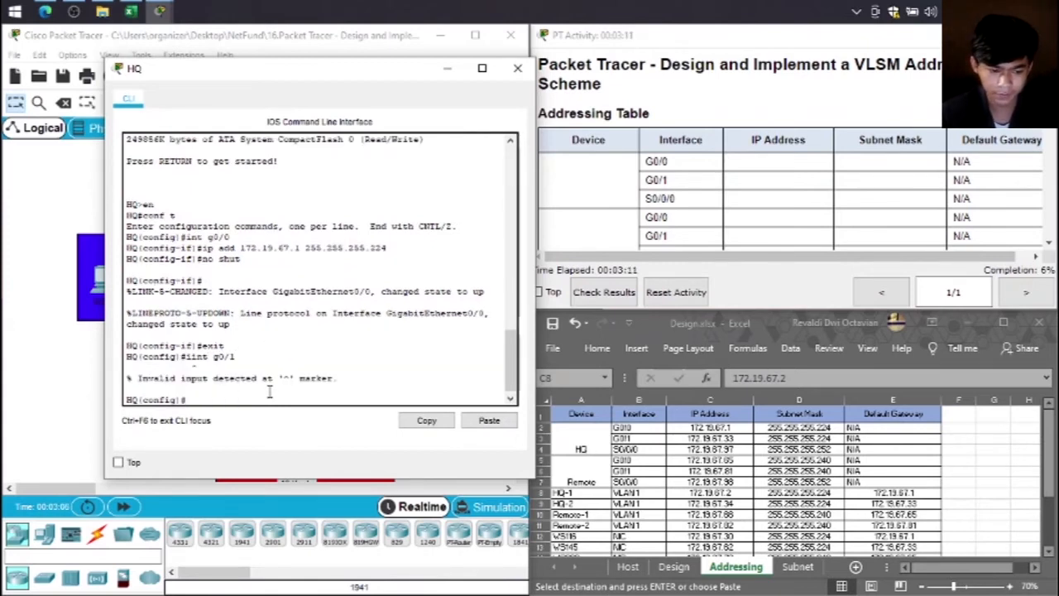
{"action": "key", "text": "Up"}
{"action": "key", "text": "Left"}
{"action": "key", "text": "Left"}
{"action": "key", "text": "Left"}
{"action": "key", "text": "Left"}
{"action": "key", "text": "Left"}
{"action": "key", "text": "Left"}
{"action": "key", "text": "Left"}
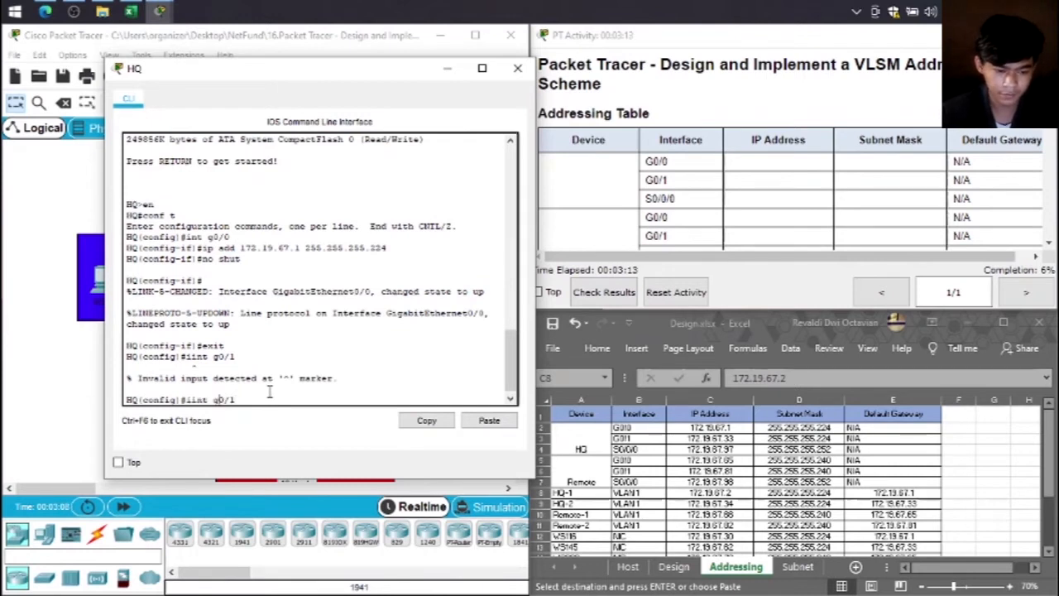
{"action": "key", "text": "BackSpace"}
{"action": "key", "text": "Return"}
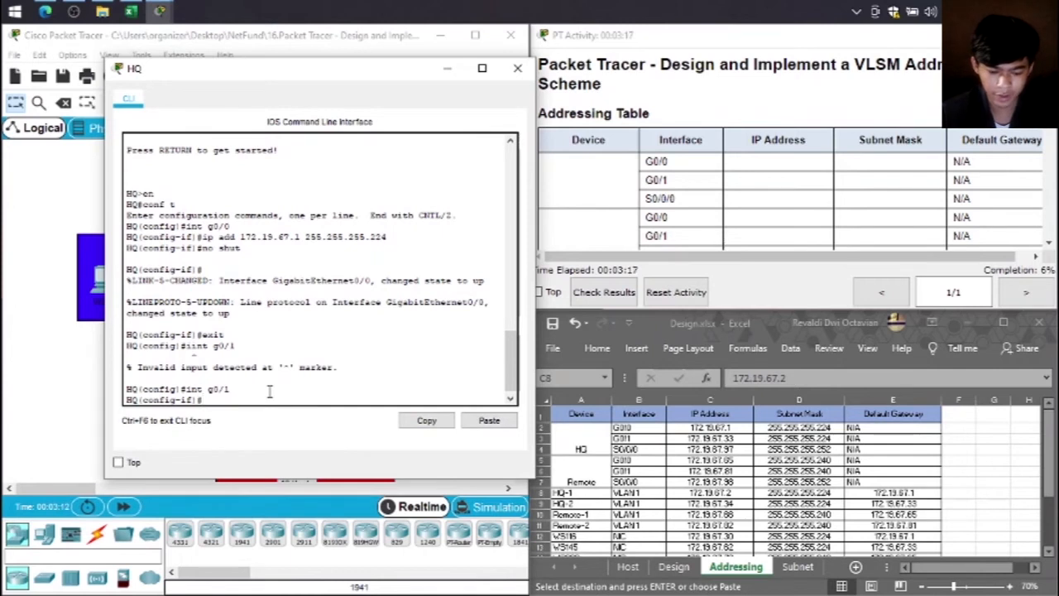
Step: Assign IP address 172.19.67.33 with subnet mask 255.255.255.224 to the HQ router's interface g0/1
{"action": "type", "text": "ip add"}
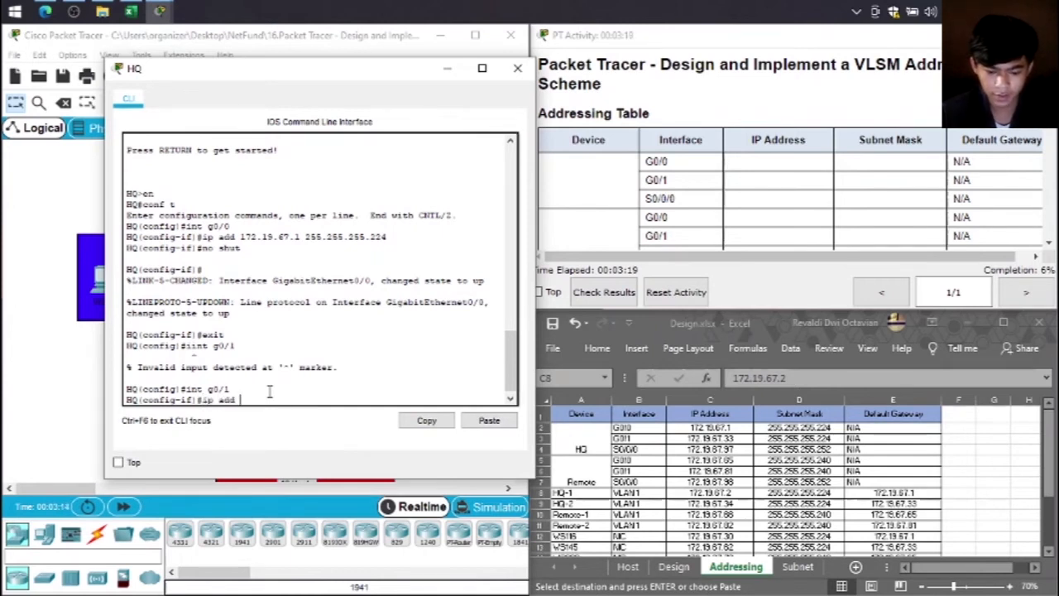
{"action": "type", "text": " 17"}
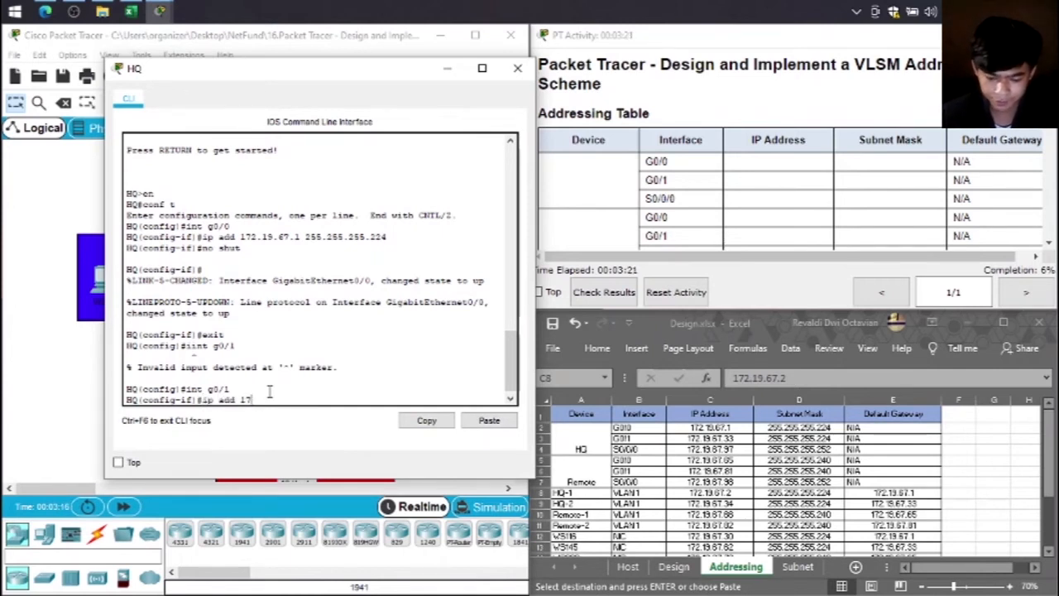
{"action": "type", "text": "2.1"}
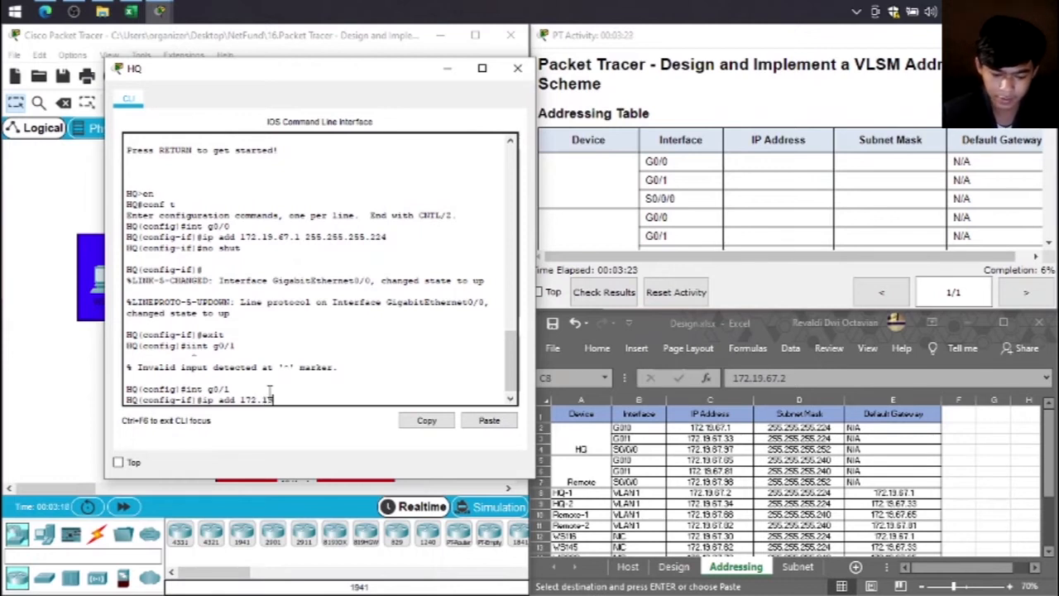
{"action": "type", "text": "9.67."}
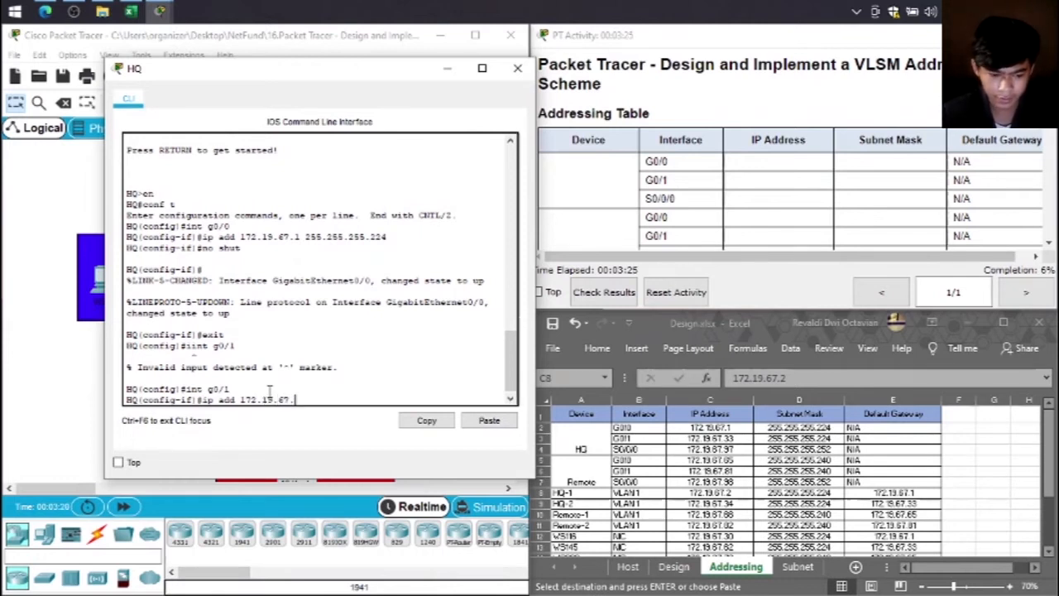
{"action": "type", "text": "33 2"}
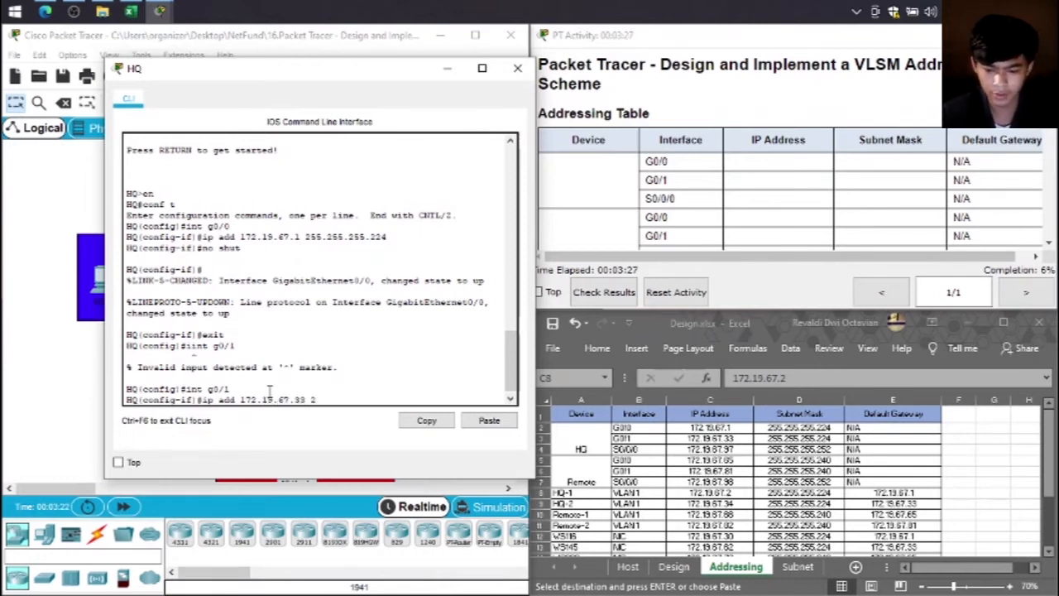
{"action": "type", "text": "55.255"}
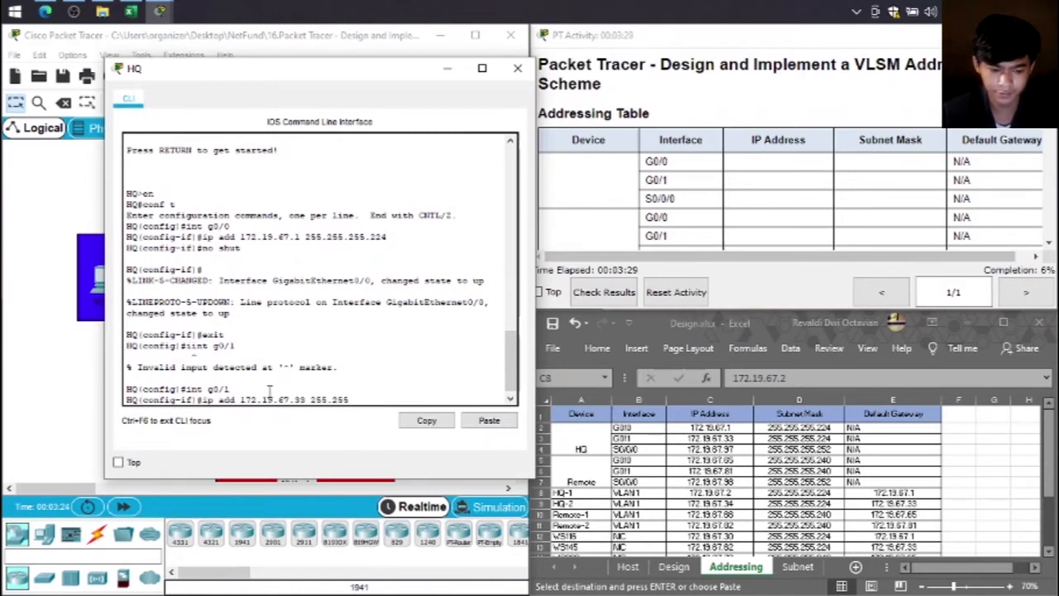
{"action": "type", "text": ".255."}
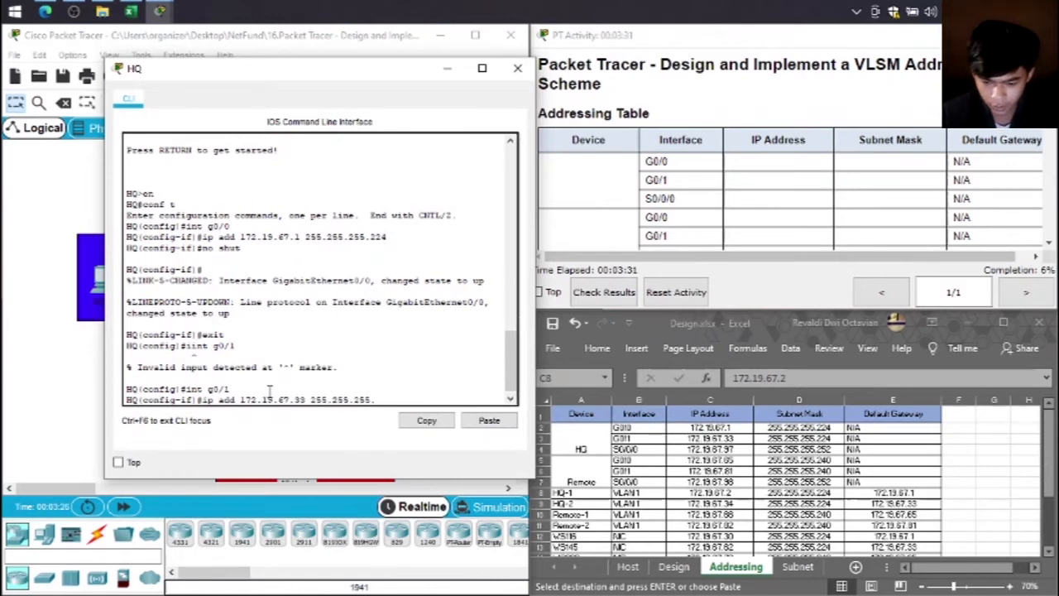
{"action": "type", "text": "224"}
{"action": "key", "text": "Return"}
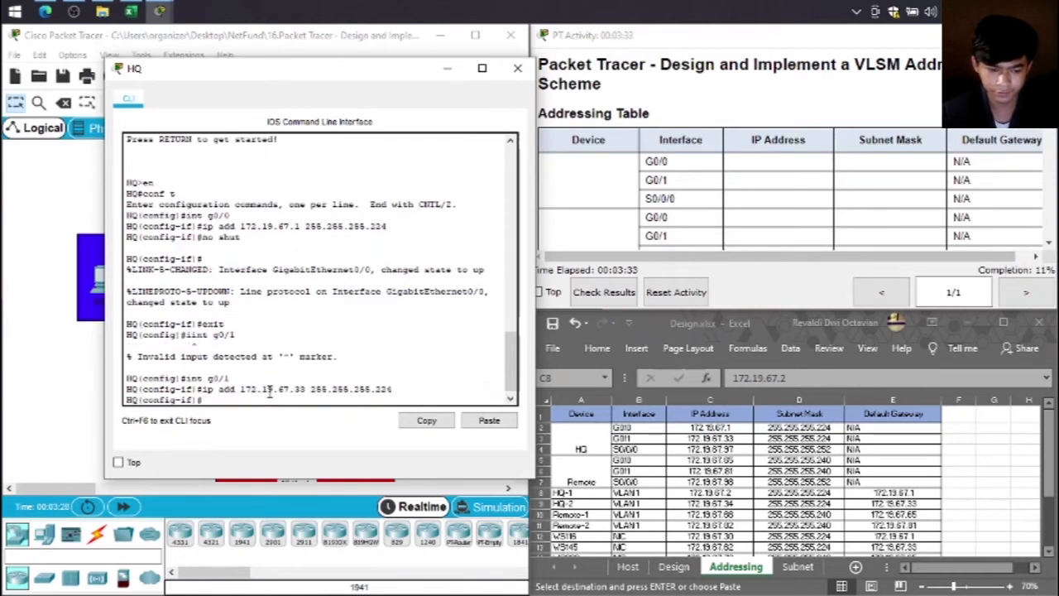
Step: Enable interface g0/1 with no shut and return to global configuration mode
{"action": "type", "text": "no sh"}
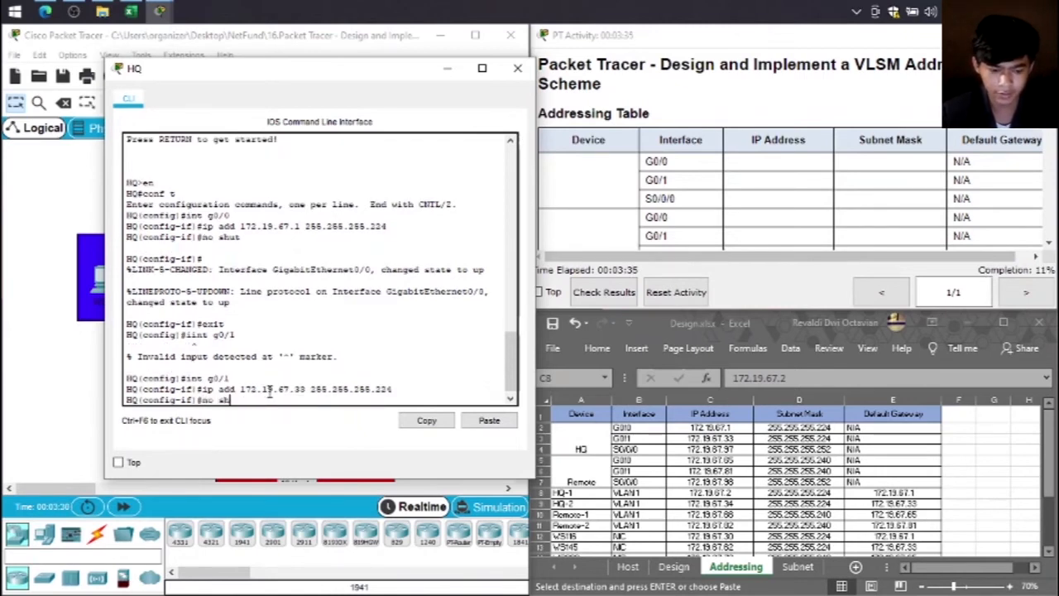
{"action": "type", "text": "ut"}
{"action": "key", "text": "Return"}
{"action": "type", "text": "exit"}
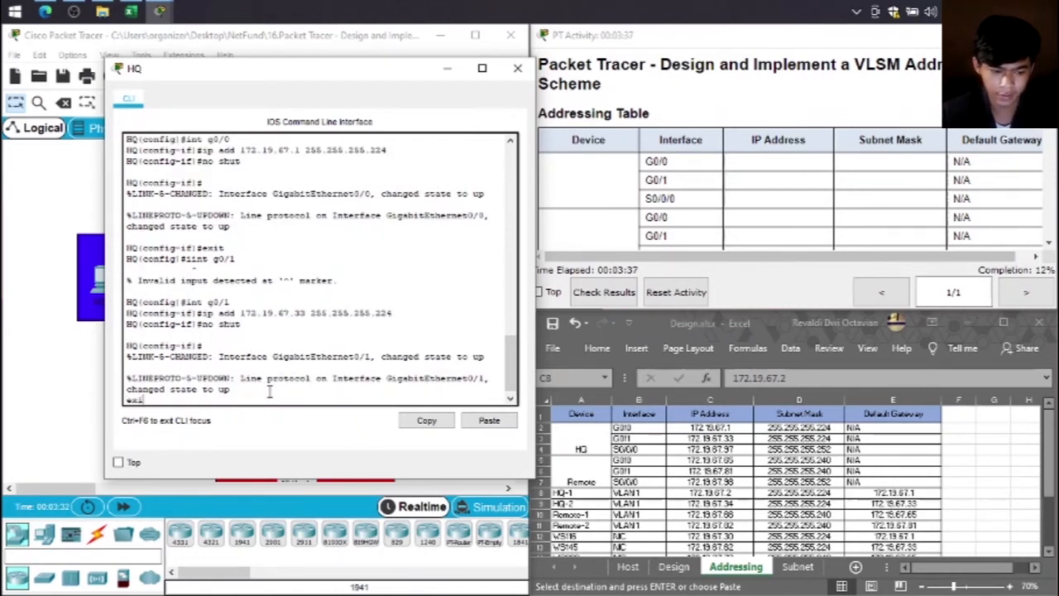
{"action": "key", "text": "Return"}
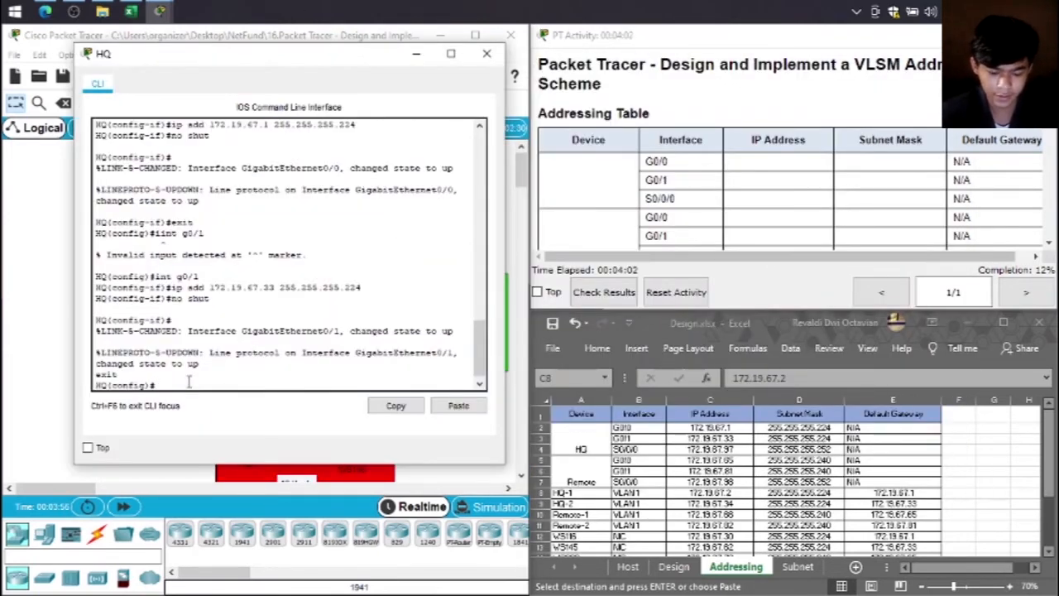
Step: Assign IP address 172.19.67.97 with subnet mask 255.255.255.252 to the HQ router's serial interface se0/0/0
{"action": "type", "text": "int se"}
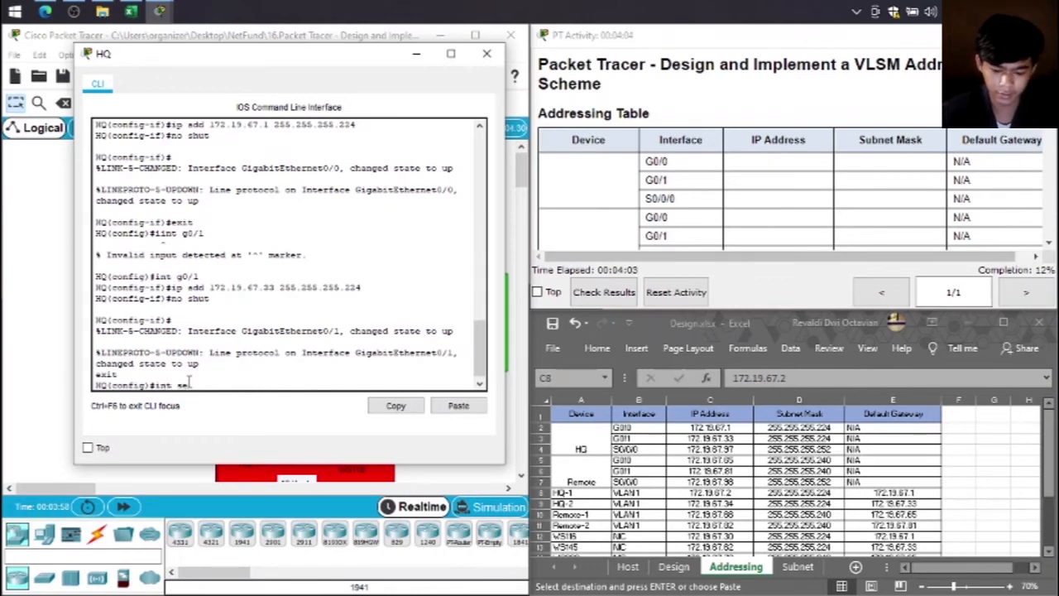
{"action": "type", "text": "0/0/0"}
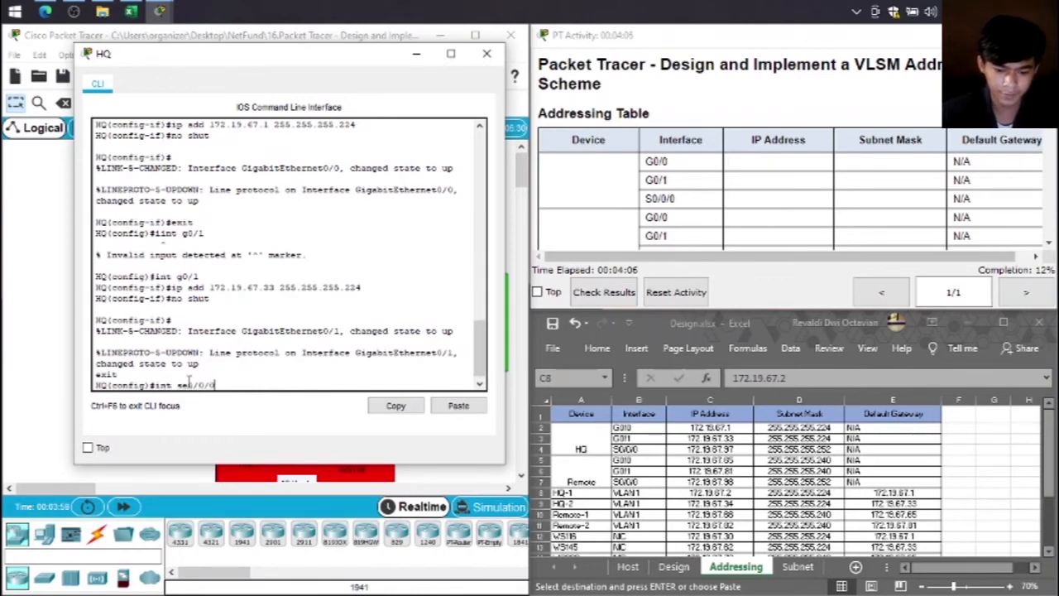
{"action": "key", "text": "Return"}
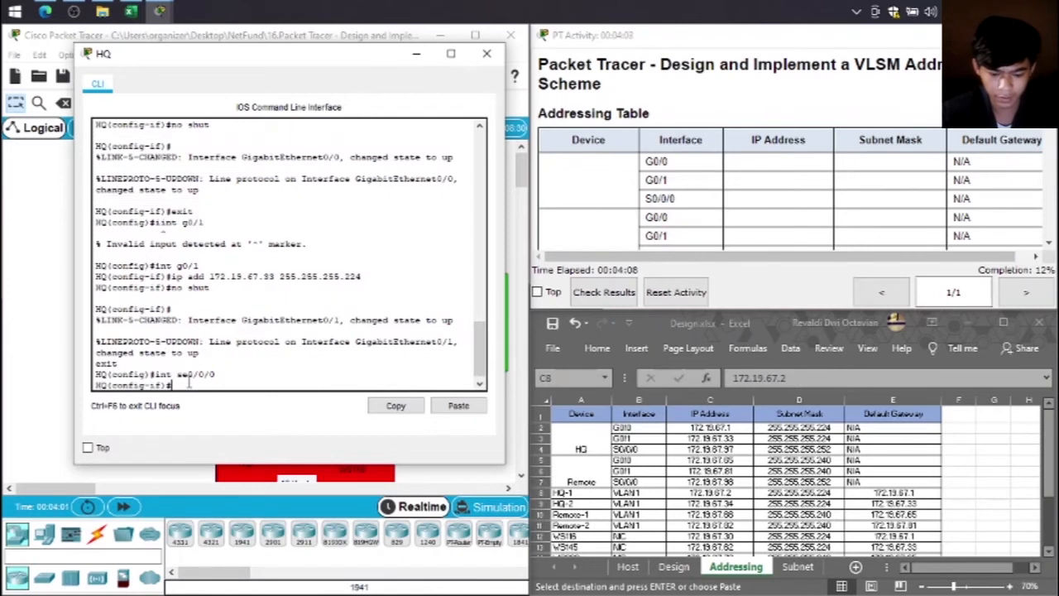
{"action": "type", "text": "ip add"}
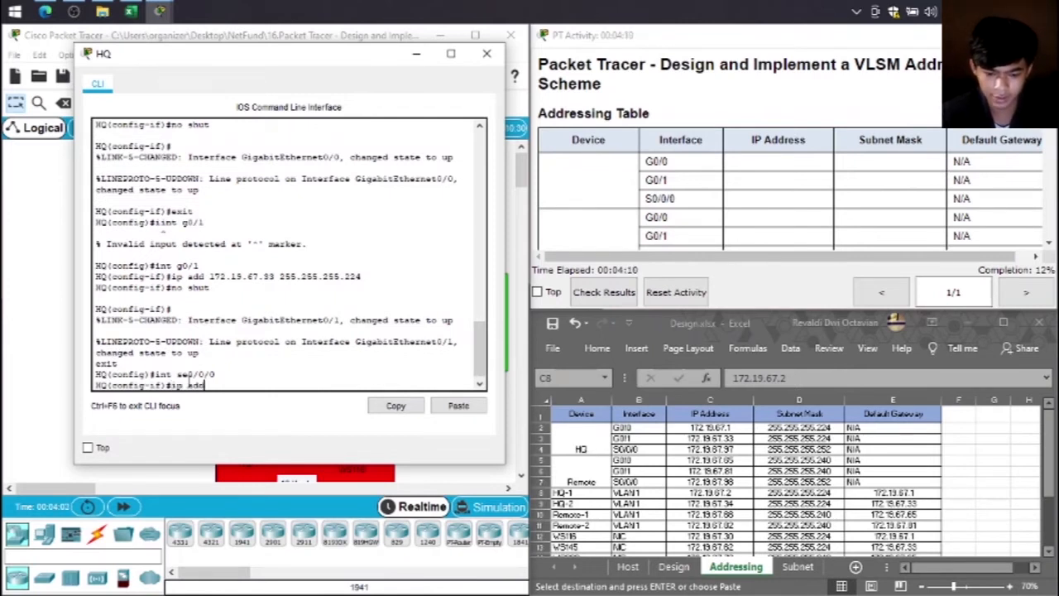
{"action": "type", "text": " 17"}
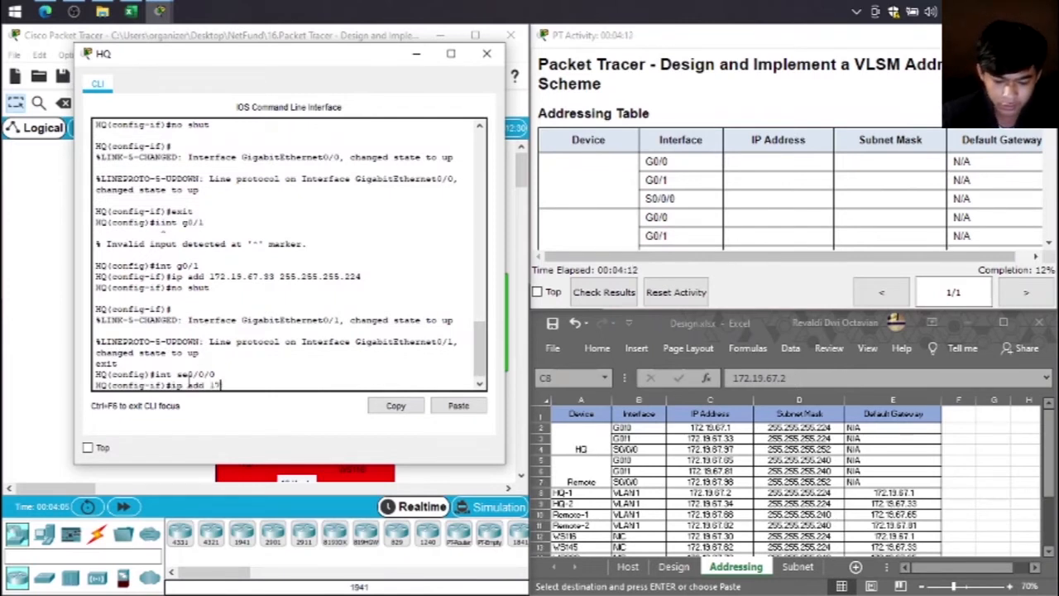
{"action": "type", "text": "2.19"}
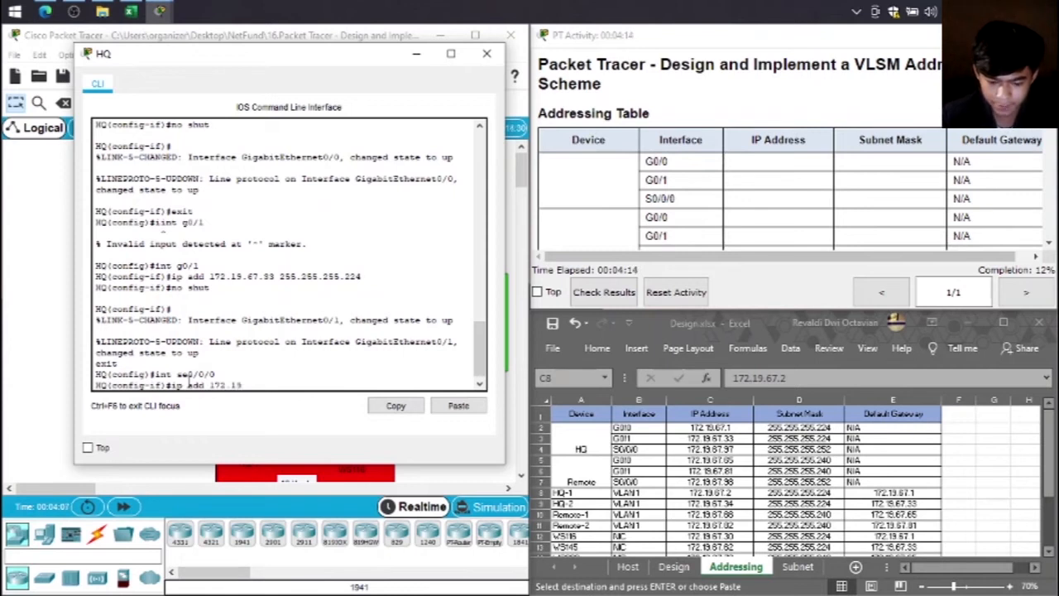
{"action": "type", "text": ".67.9"}
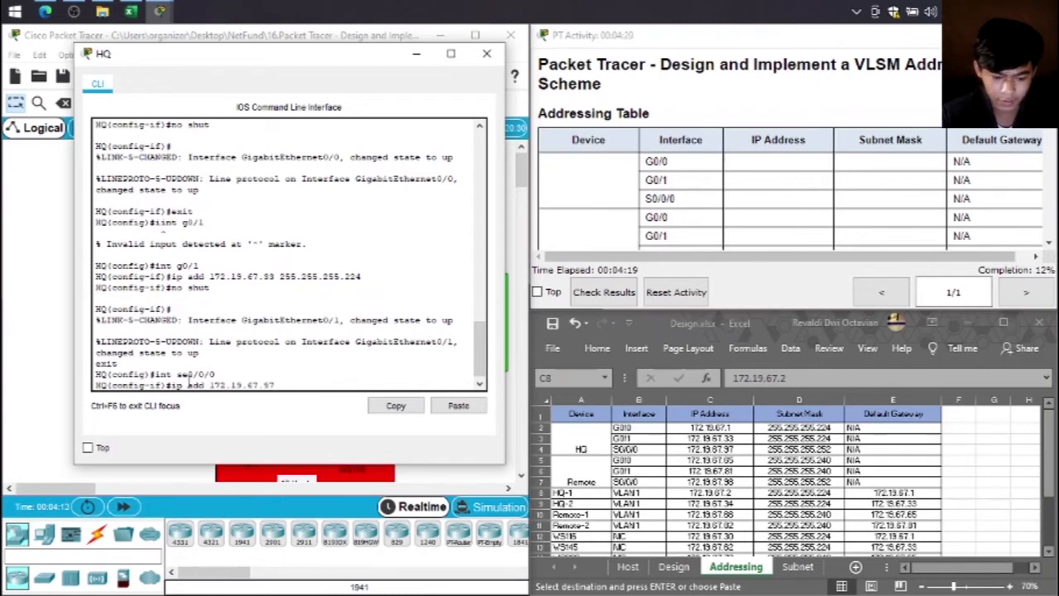
{"action": "type", "text": "7 255"}
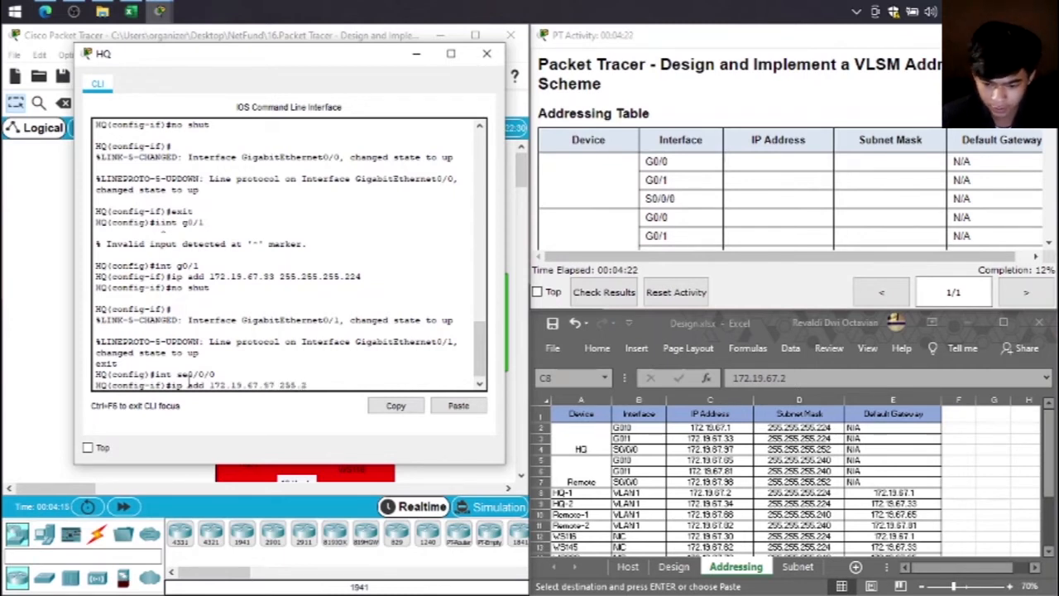
{"action": "type", "text": ".255.255."}
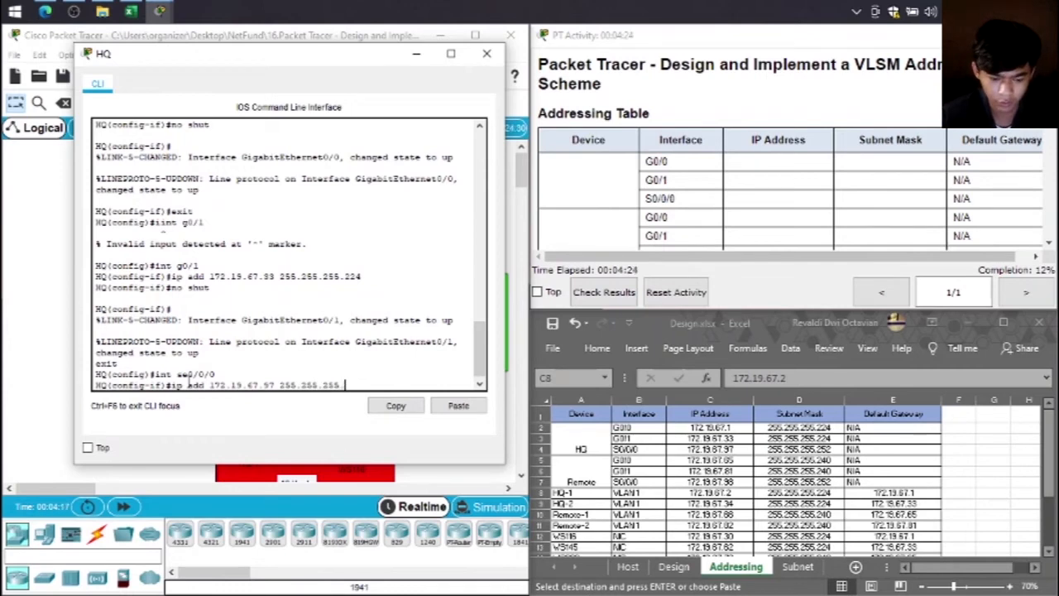
{"action": "type", "text": "252"}
{"action": "key", "text": "Return"}
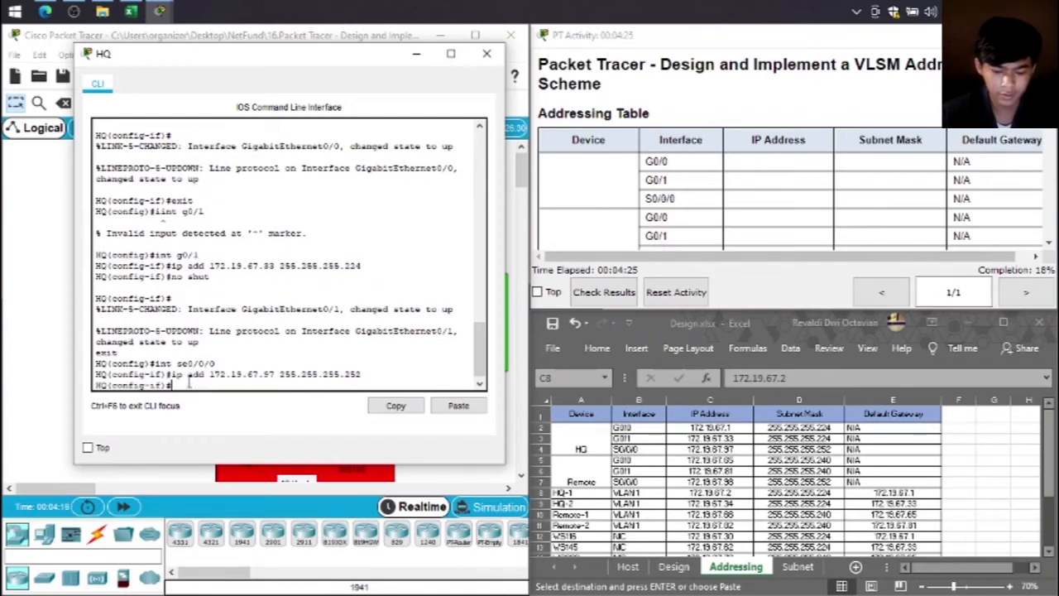
Step: Enable interface se0/0/0 with no shut and return the HQ router to global configuration mode
{"action": "type", "text": "no shut"}
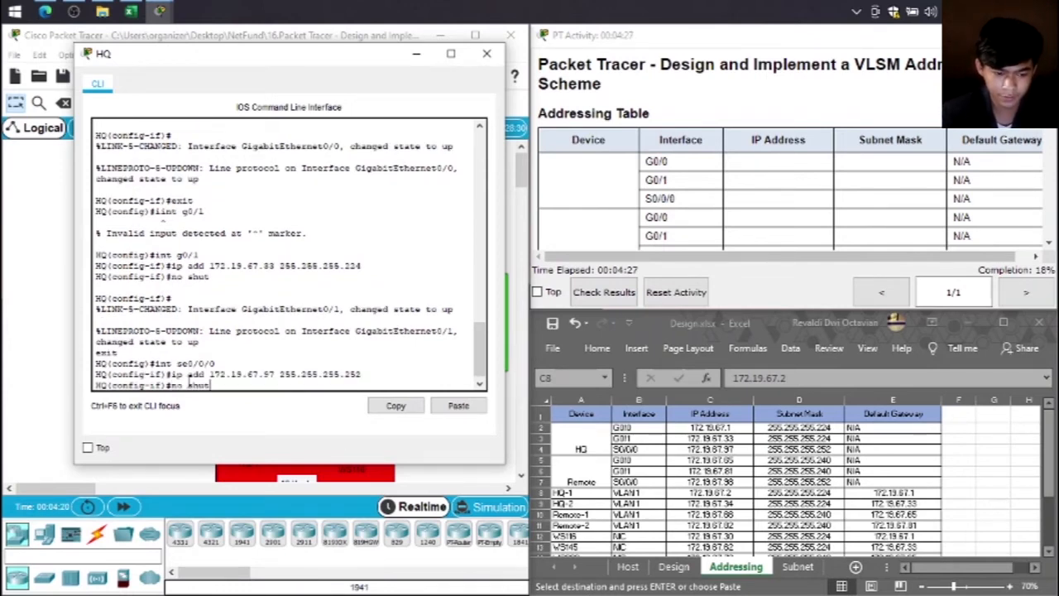
{"action": "key", "text": "Return"}
{"action": "type", "text": "exit"}
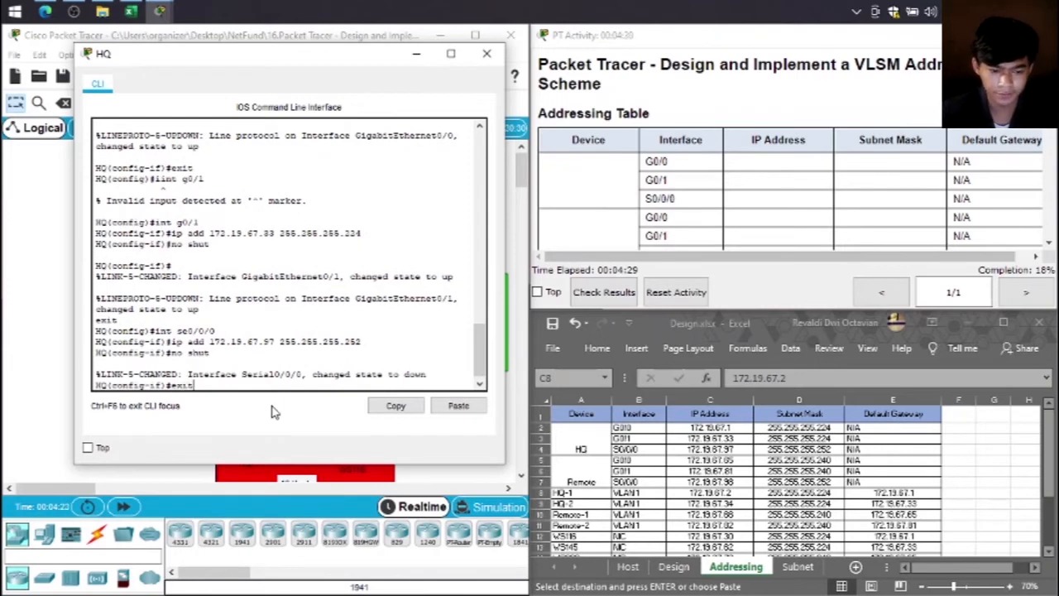
{"action": "key", "text": "Return"}
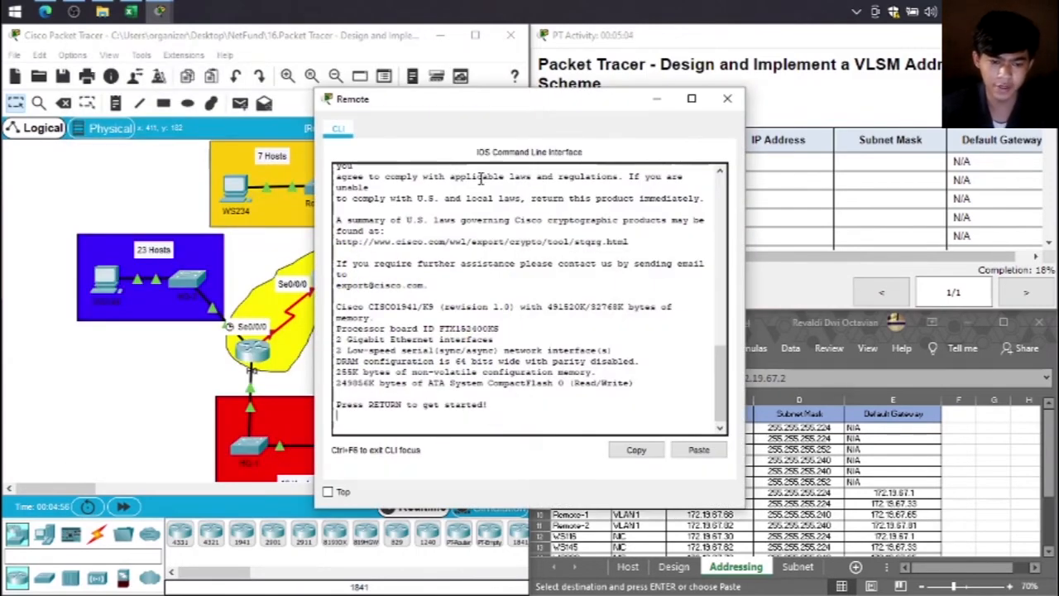
Step: Enter privileged mode on the Remote router and start global configuration with conf t, keeping its window clear of the addressing sheet
{"action": "left_click_drag", "start_coordinate": [519, 99], "coordinate": [278, 76]}
{"action": "key", "text": "Return"}
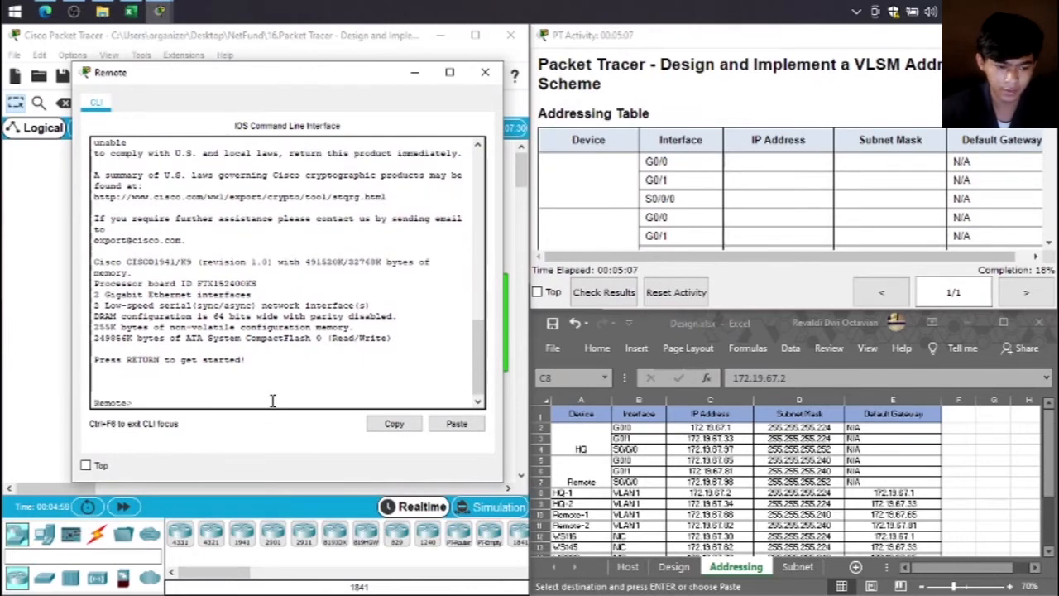
{"action": "type", "text": "en"}
{"action": "key", "text": "Return"}
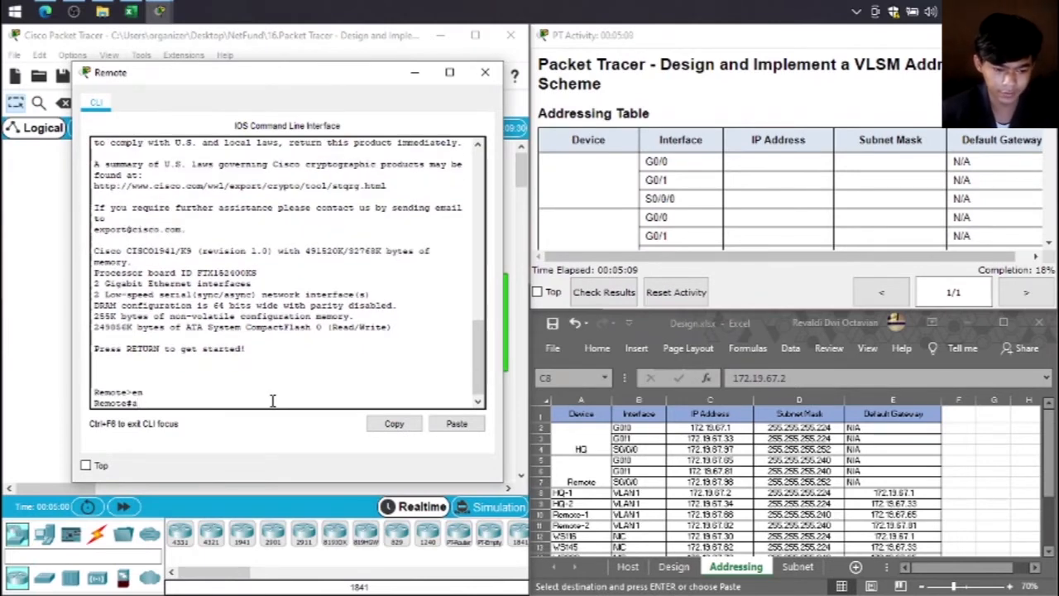
{"action": "type", "text": "con t"}
{"action": "key", "text": "Return"}
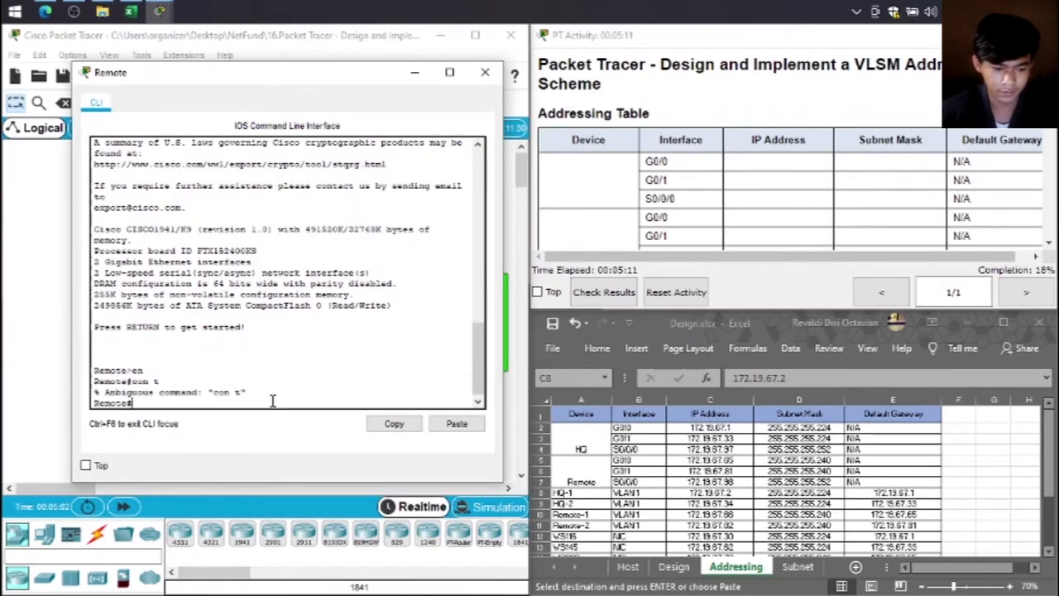
{"action": "type", "text": "conf"}
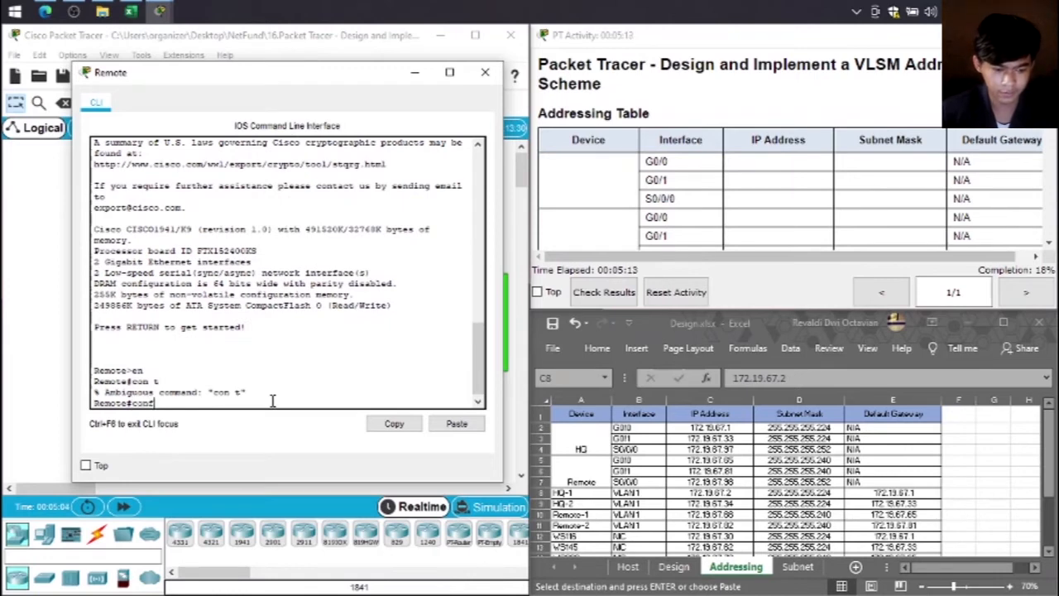
{"action": "type", "text": " t"}
{"action": "key", "text": "Return"}
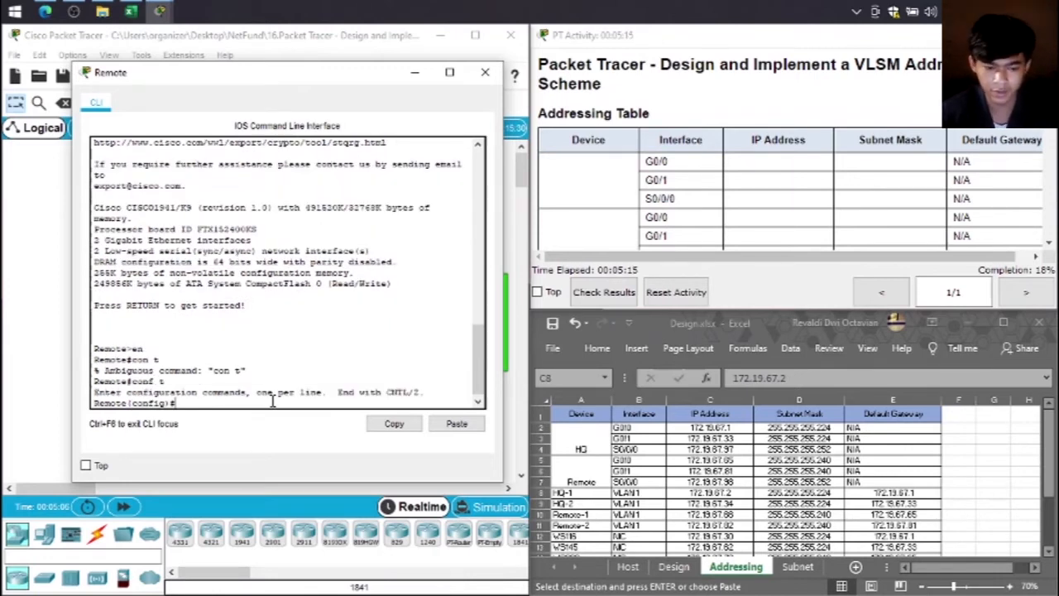
Step: Assign IP address 172.19.67.65 with subnet mask 255.255.255.240 to the Remote router's interface g0/0 and enable it with no shut
{"action": "type", "text": "int g"}
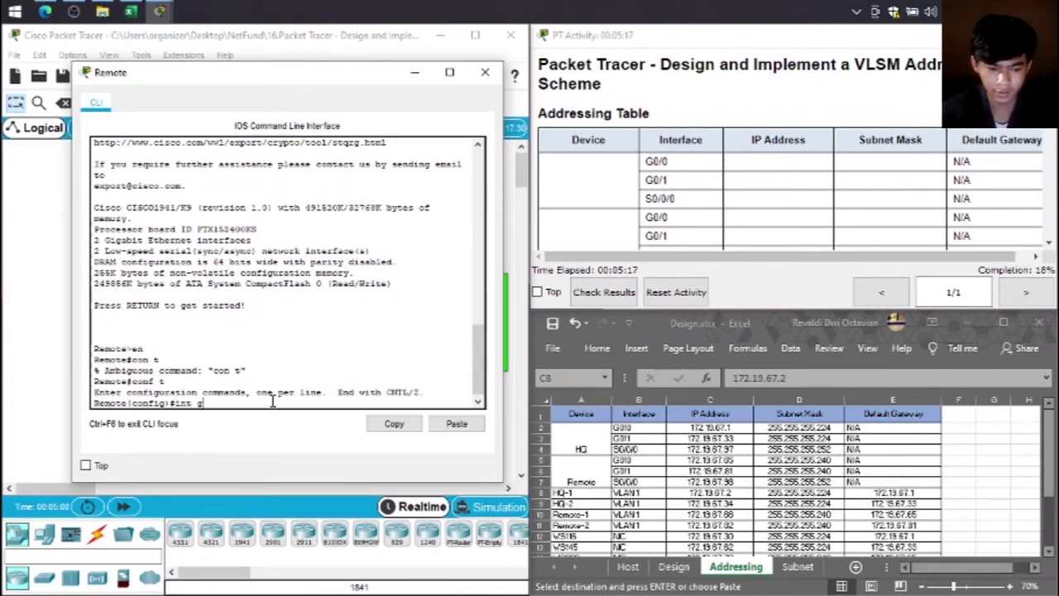
{"action": "type", "text": "0/0"}
{"action": "key", "text": "Return"}
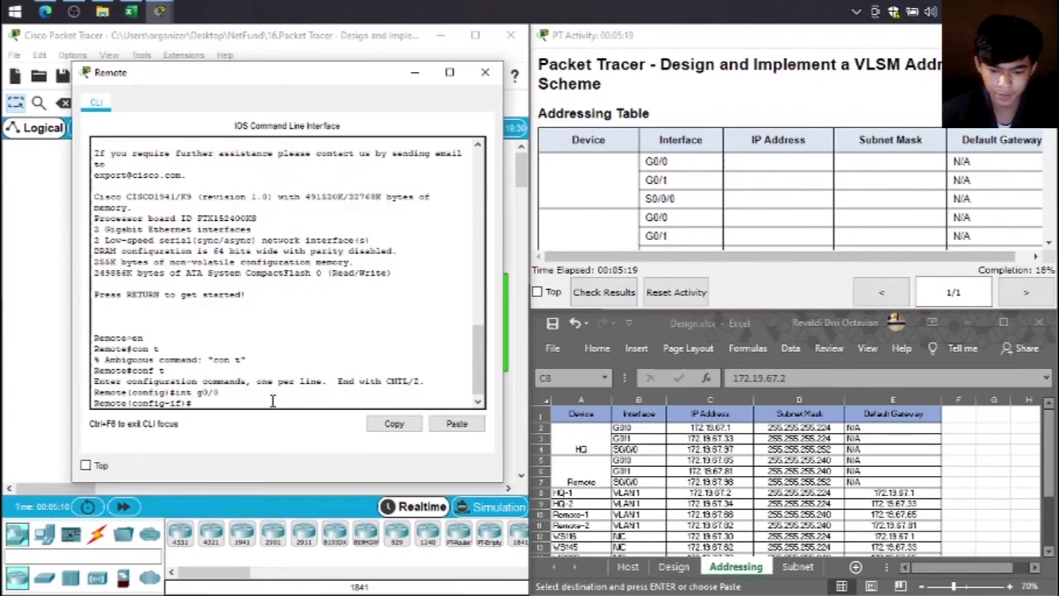
{"action": "type", "text": "ip ad"}
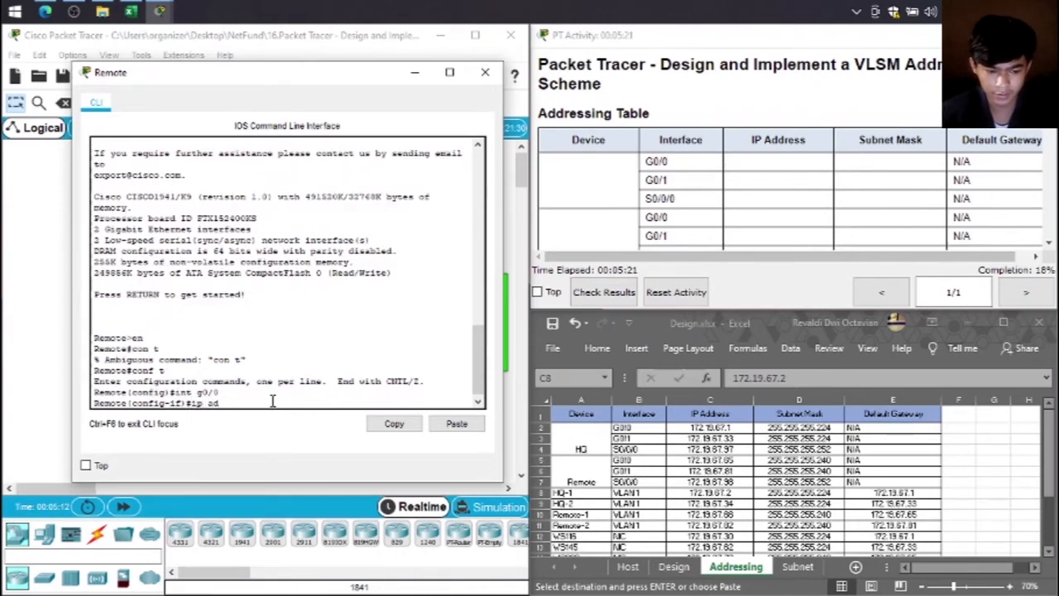
{"action": "type", "text": "d 1"}
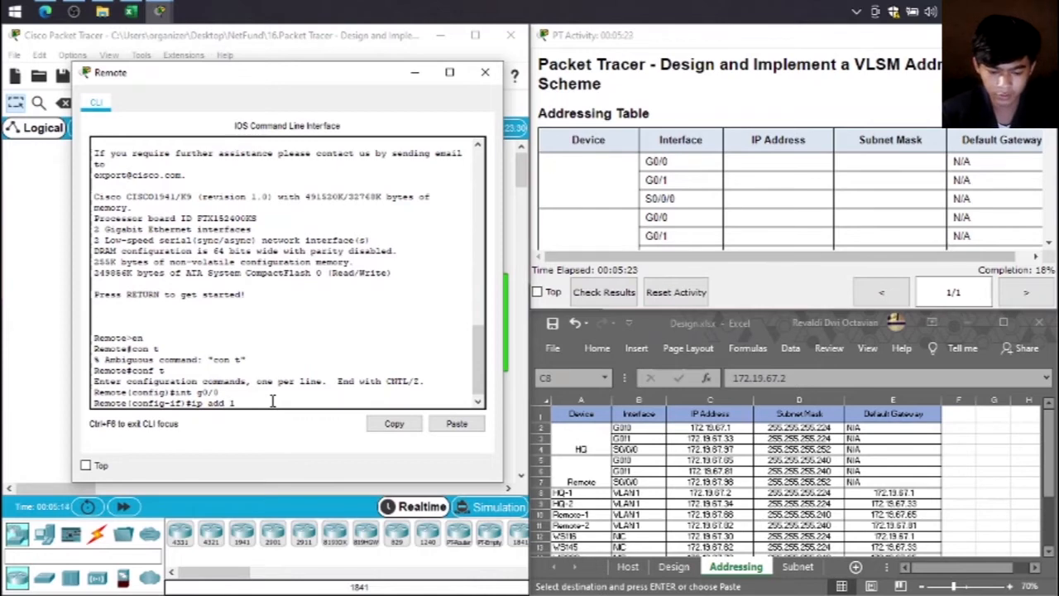
{"action": "type", "text": "72.19"}
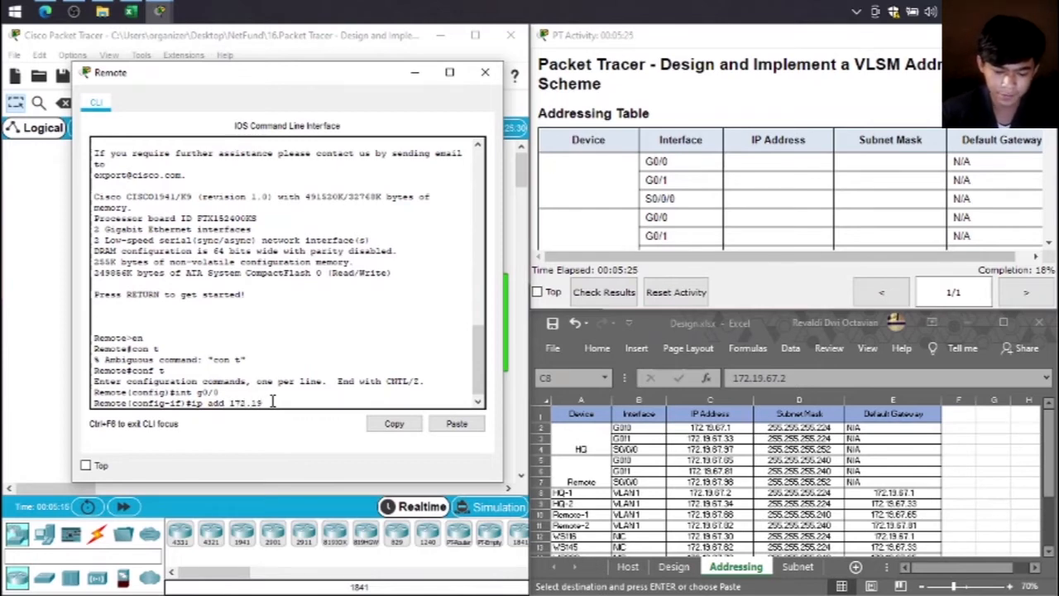
{"action": "type", "text": ".67.65"}
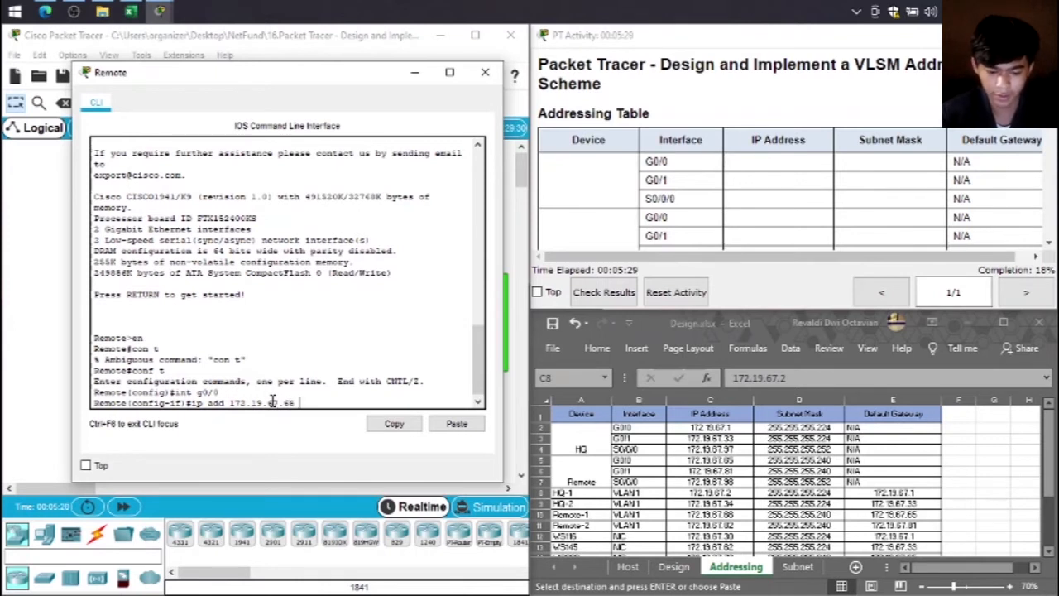
{"action": "type", "text": " 255.255"}
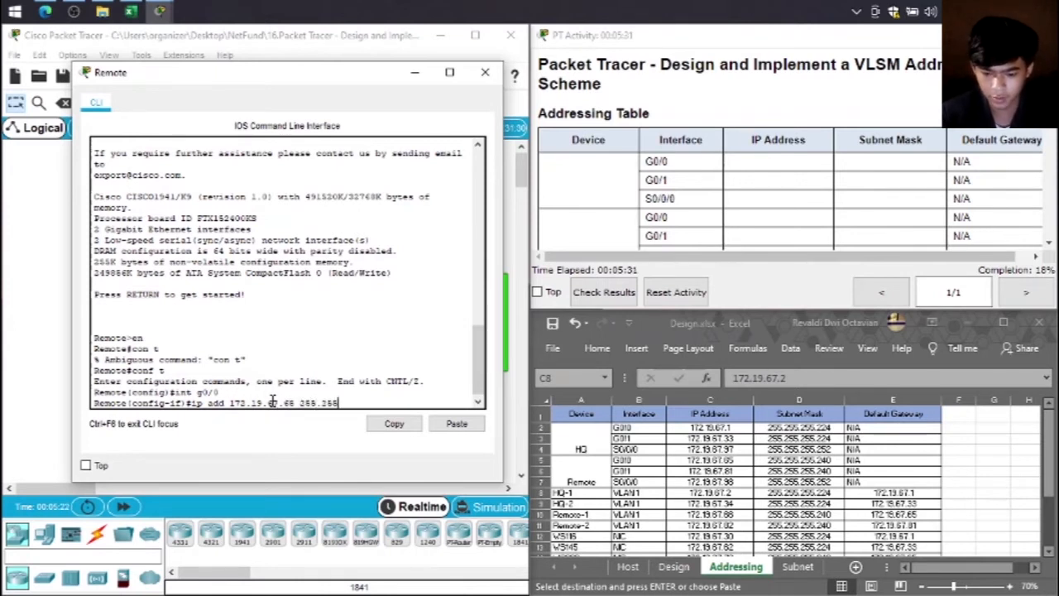
{"action": "type", "text": ".255."}
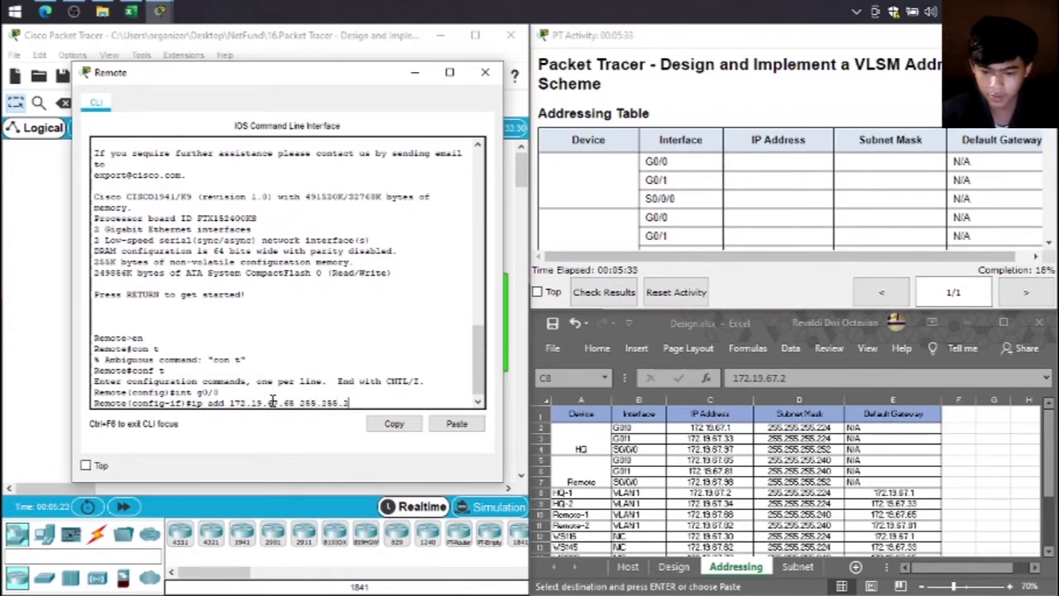
{"action": "type", "text": "240"}
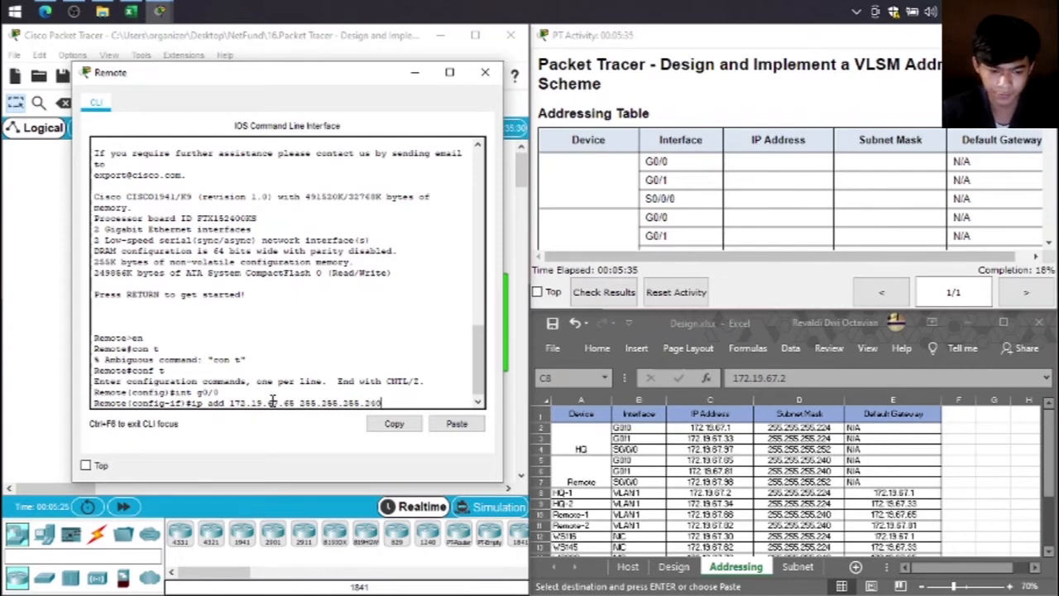
{"action": "key", "text": "Return"}
{"action": "type", "text": "no shut"}
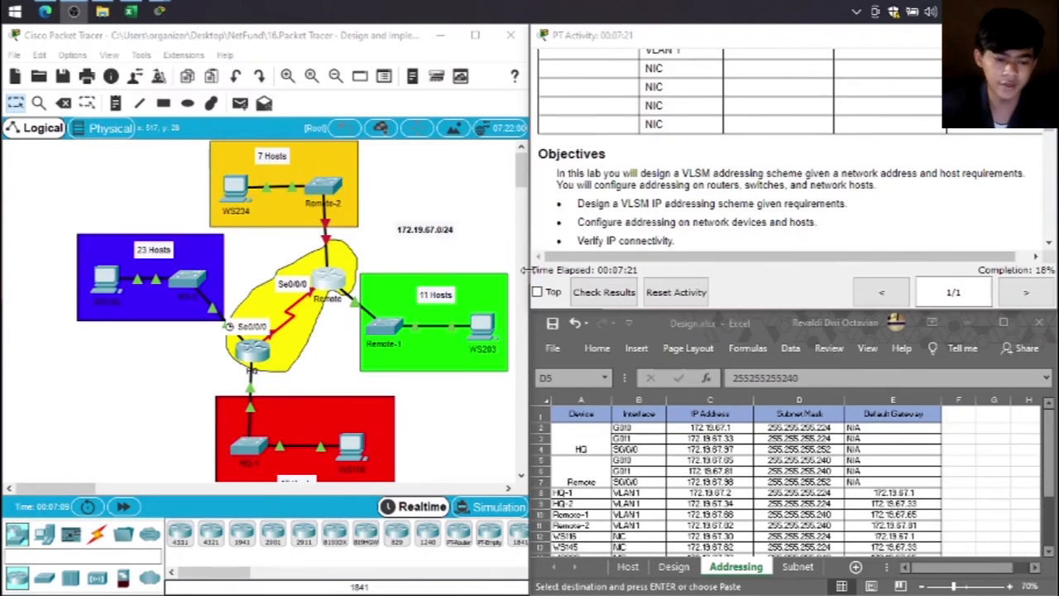
Step: Open the HQ-1 switch's command line and move its window clear of the addressing spreadsheet
{"action": "left_click", "coordinate": [463, 405]}
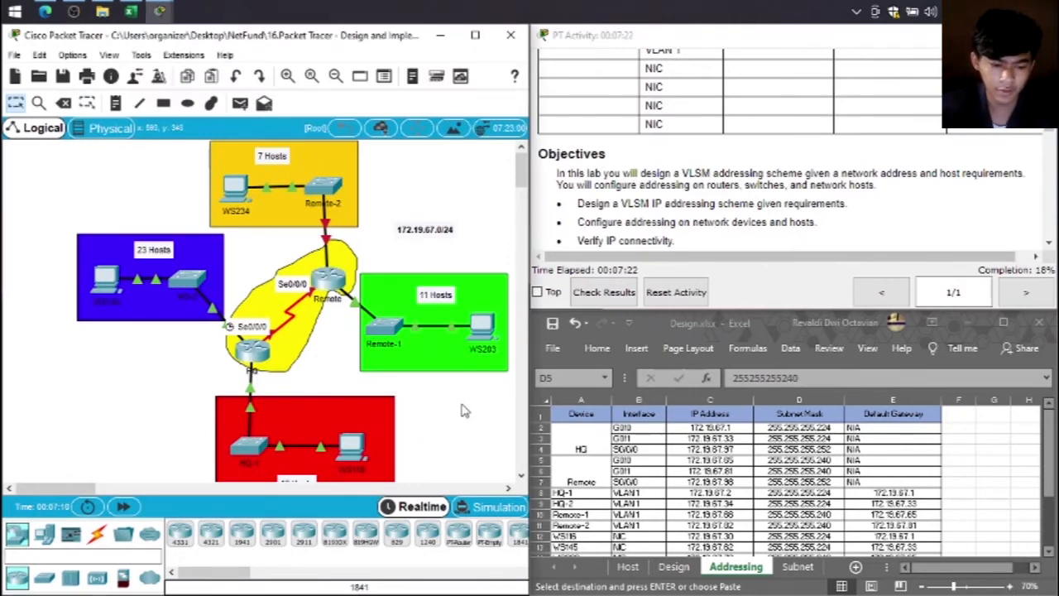
{"action": "left_click", "coordinate": [253, 451]}
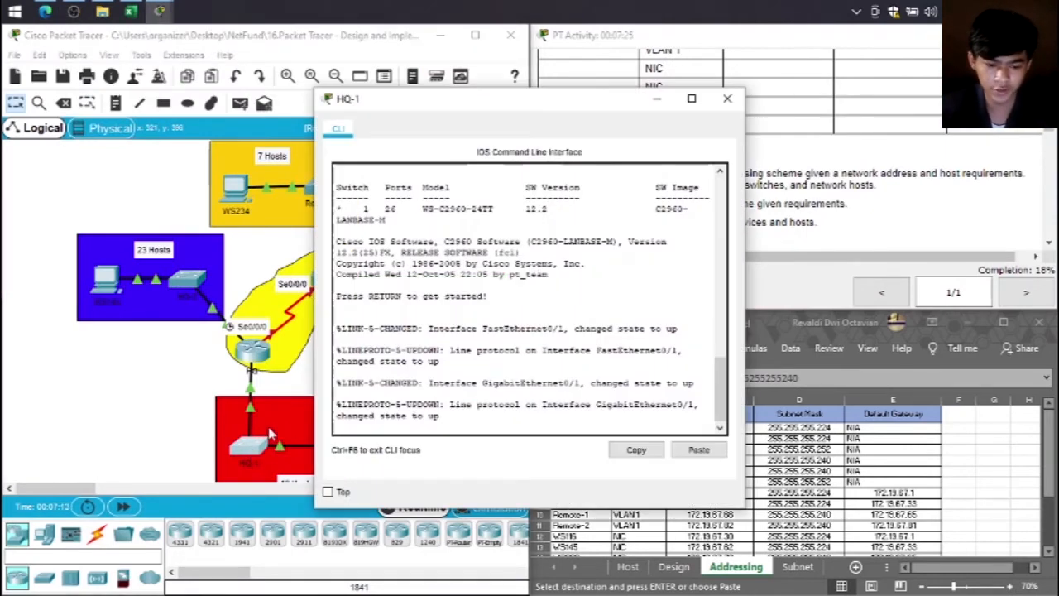
{"action": "left_click_drag", "start_coordinate": [497, 99], "coordinate": [227, 71]}
Step: Look up the HQ-1 switch's row in the Addressing sheet of Design.xlsx and select its device cell
{"action": "scroll", "coordinate": [629, 466], "scroll_direction": "down", "scroll_amount": 2}
{"action": "scroll", "coordinate": [615, 460], "scroll_direction": "up", "scroll_amount": 1}
{"action": "left_click", "coordinate": [581, 457]}
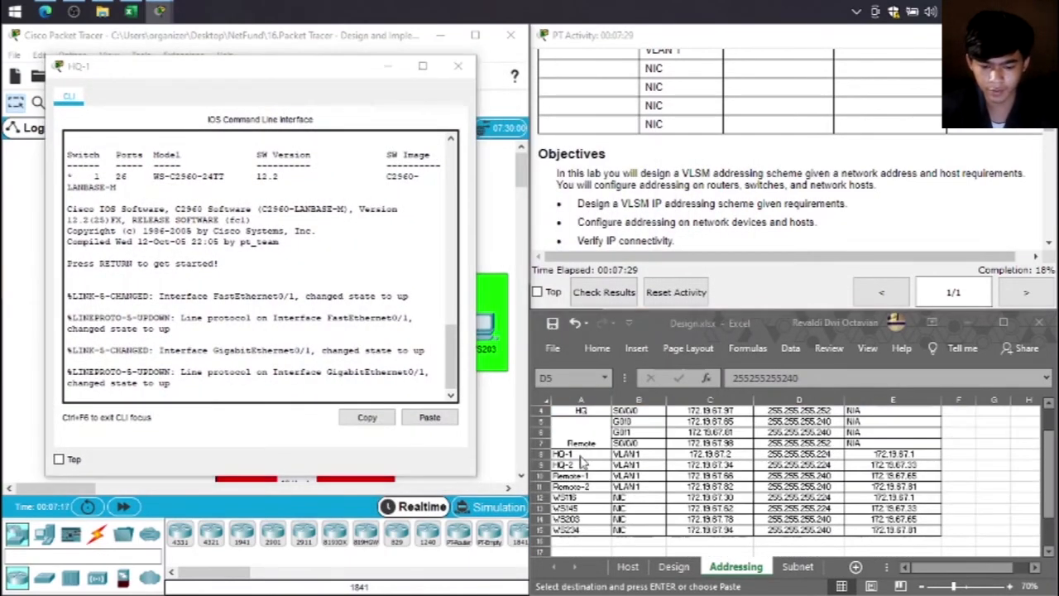
{"action": "scroll", "coordinate": [584, 453], "scroll_direction": "up", "scroll_amount": 1}
{"action": "left_click", "coordinate": [585, 447]}
{"action": "scroll", "coordinate": [586, 451], "scroll_direction": "down", "scroll_amount": 2}
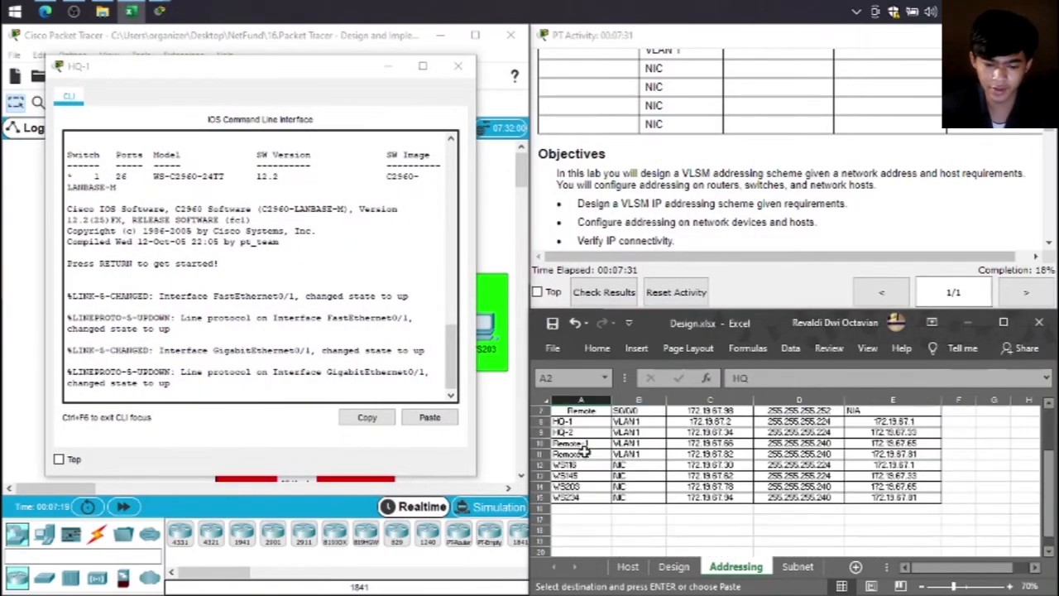
{"action": "scroll", "coordinate": [591, 468], "scroll_direction": "up", "scroll_amount": 1}
{"action": "left_click", "coordinate": [585, 456]}
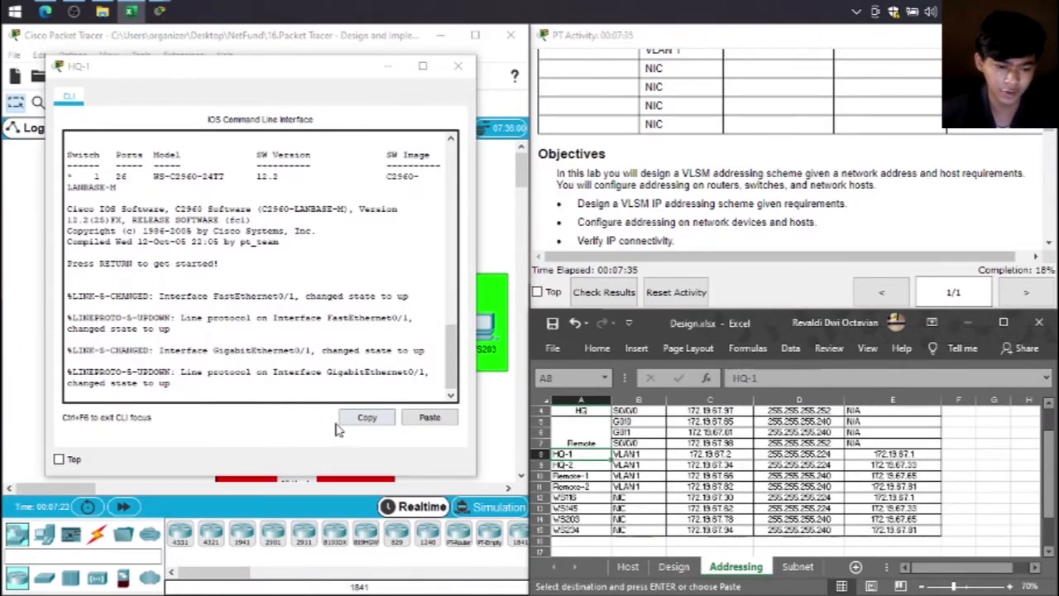
Step: Enter privileged mode on the HQ-1 switch with en and start global configuration with conf t
{"action": "left_click", "coordinate": [233, 390]}
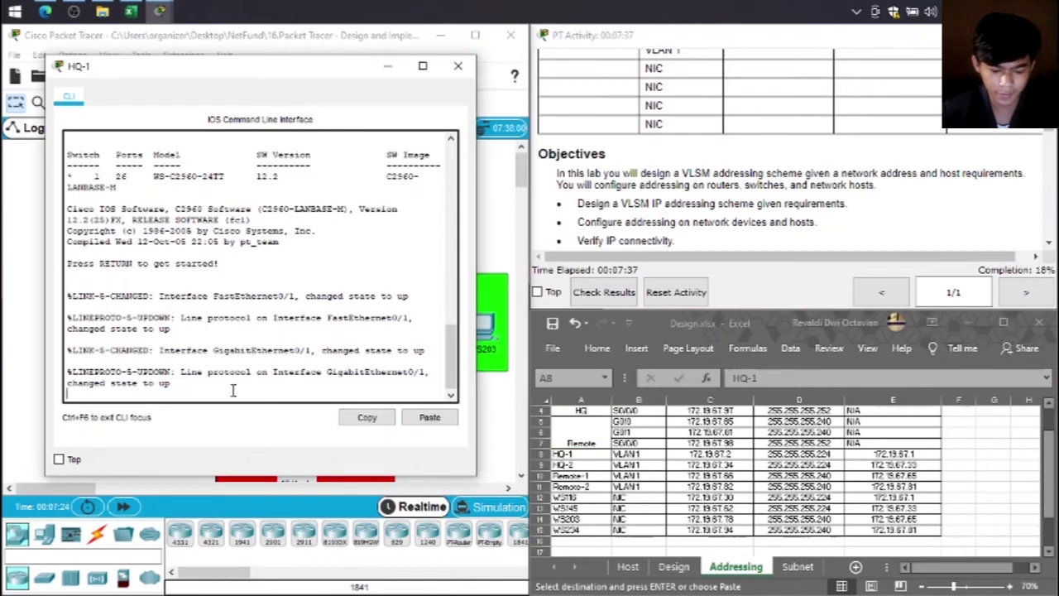
{"action": "key", "text": "Return"}
{"action": "type", "text": "en"}
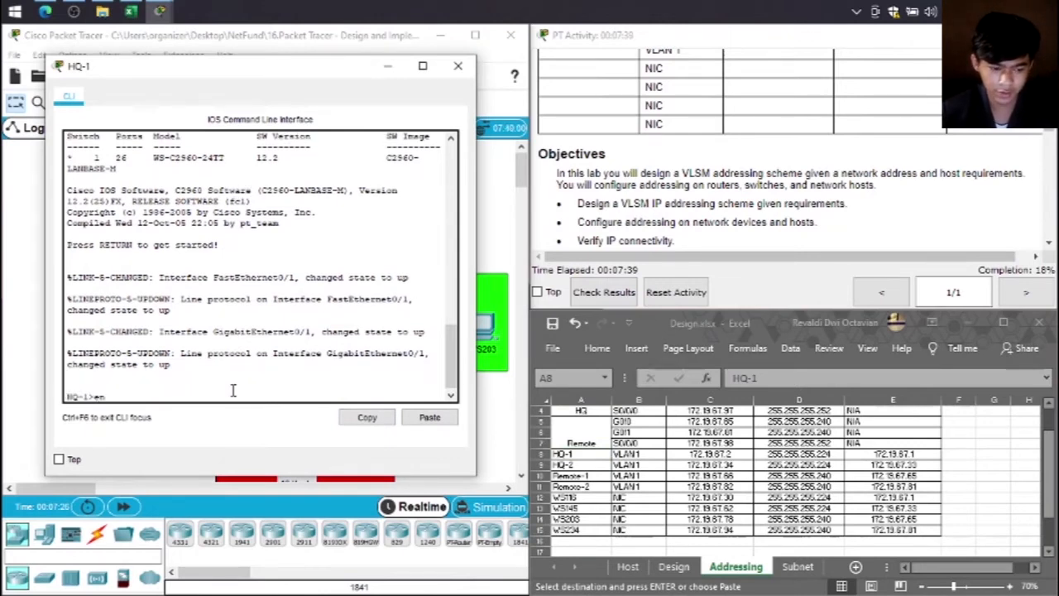
{"action": "key", "text": "Return"}
{"action": "type", "text": "conf t"}
{"action": "key", "text": "Return"}
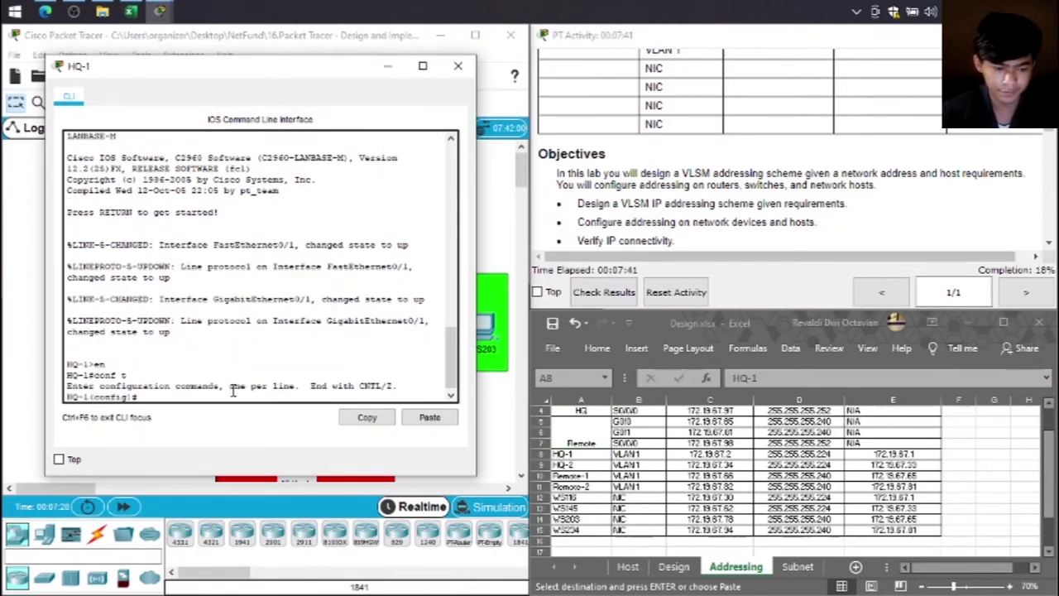
Step: Assign IP address 172.19.67.2 with subnet mask 255.255.255.224 to the HQ-1 switch's interface vlan 1 and enable it with no shut
{"action": "type", "text": "int"}
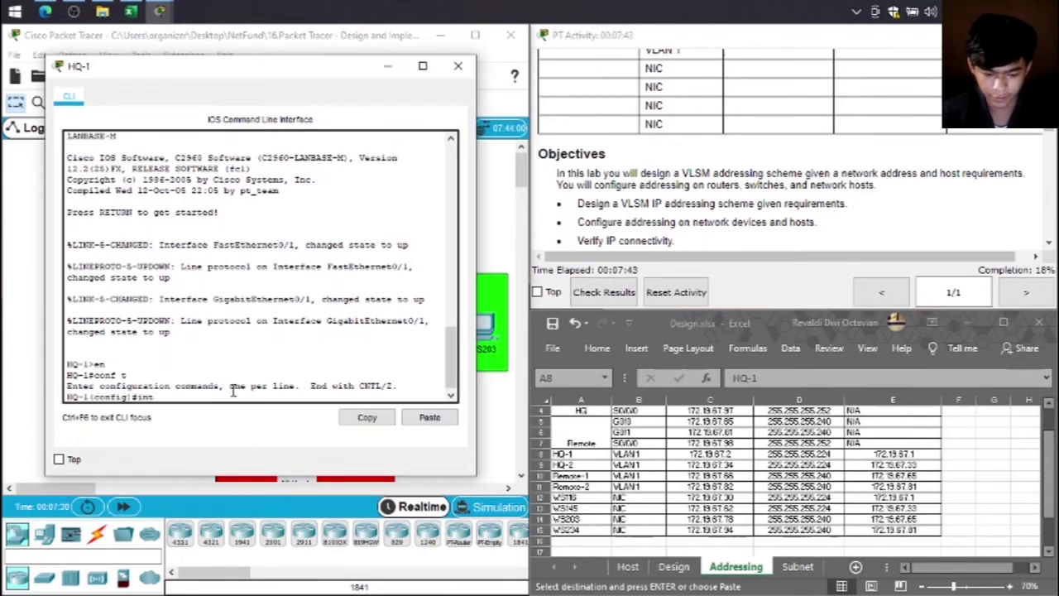
{"action": "type", "text": " vlan 1"}
{"action": "key", "text": "Return"}
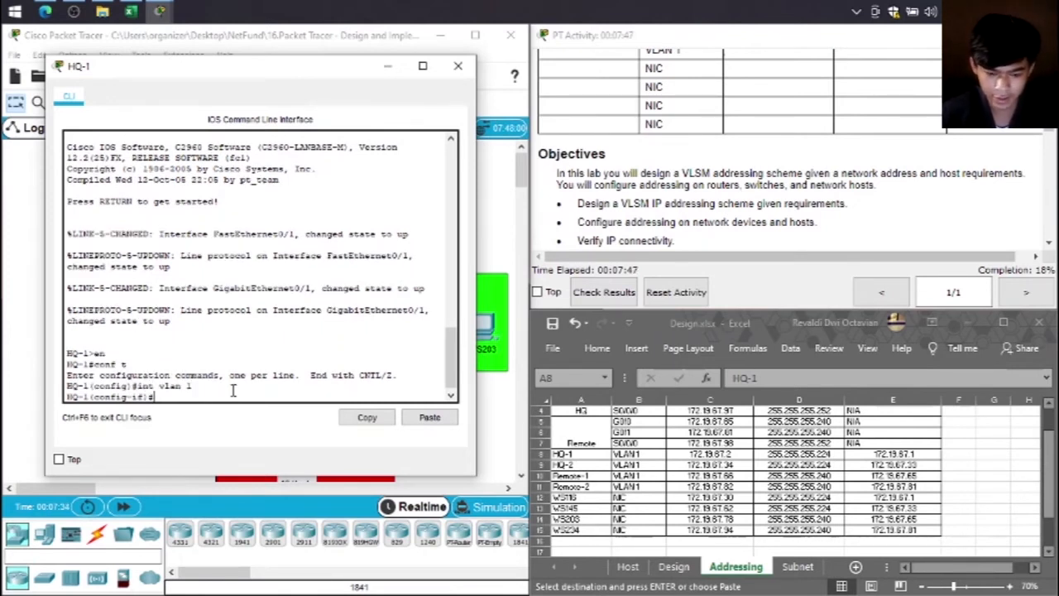
{"action": "type", "text": "ip add"}
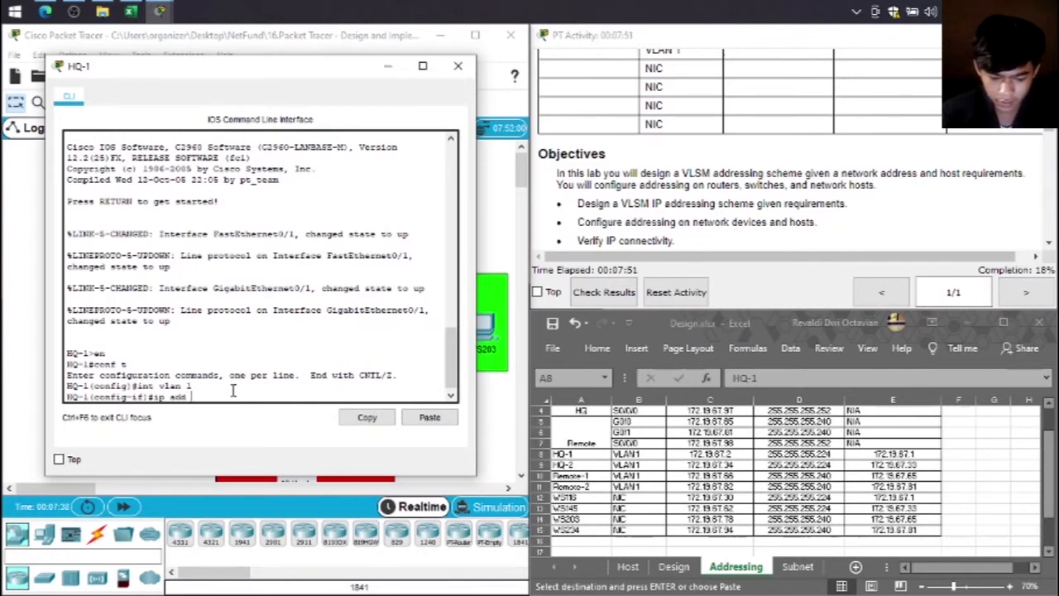
{"action": "type", "text": " 172"}
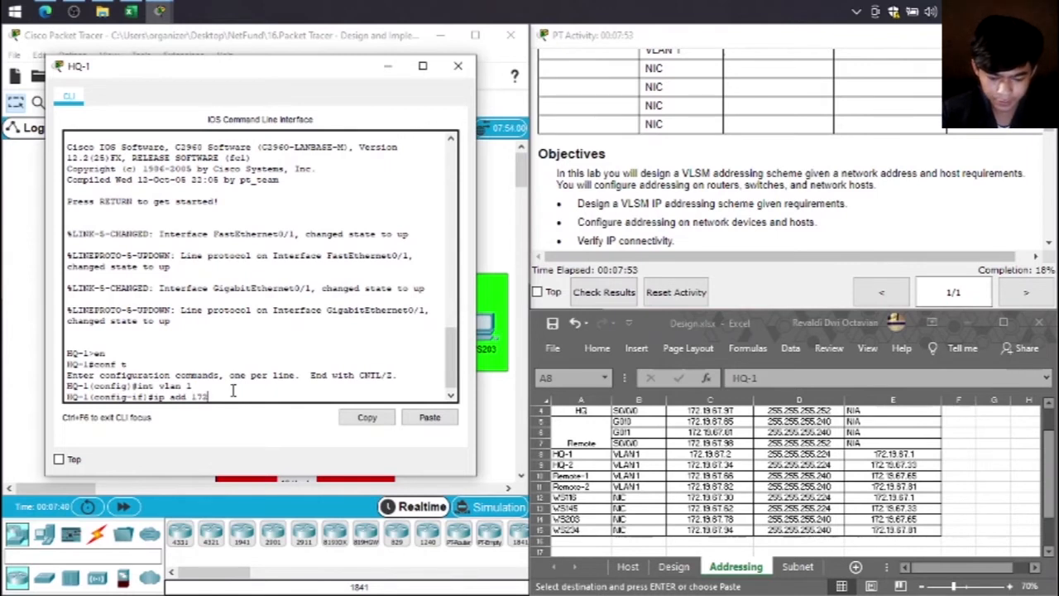
{"action": "type", "text": ".19.67"}
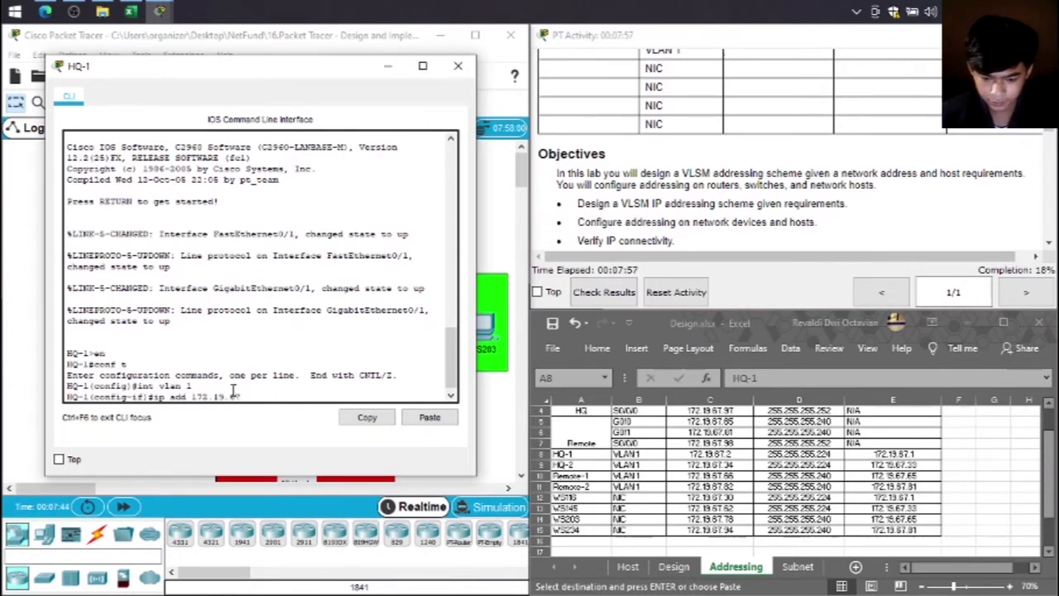
{"action": "type", "text": ".2"}
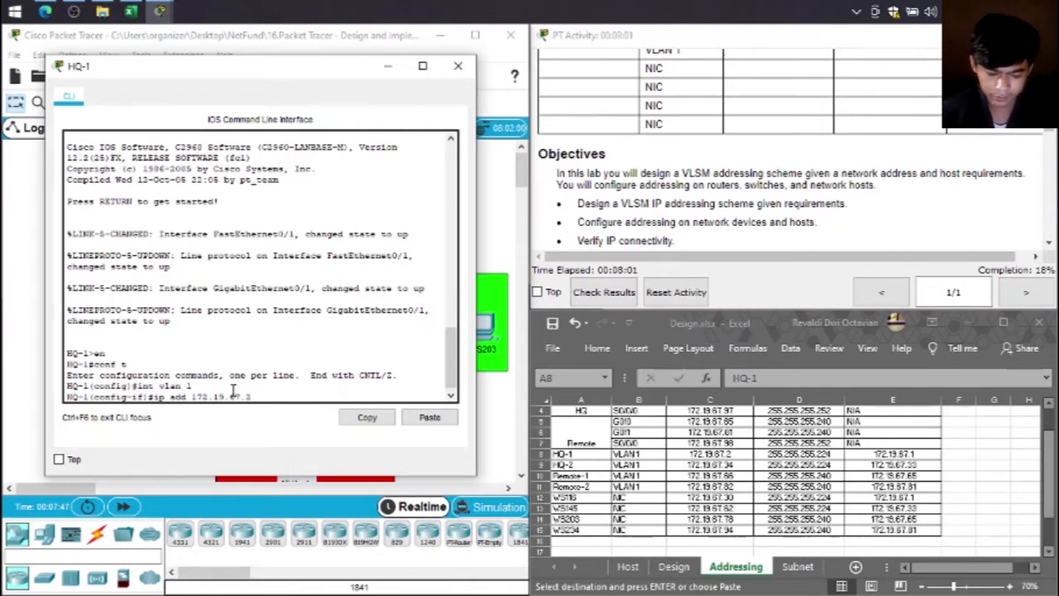
{"action": "type", "text": " 25"}
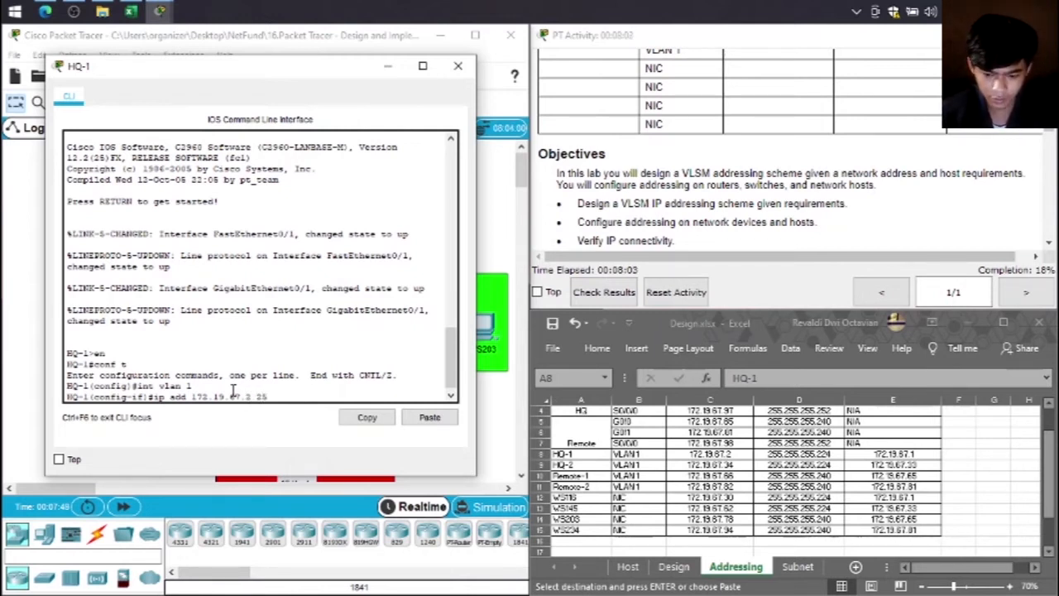
{"action": "type", "text": "5.255.25"}
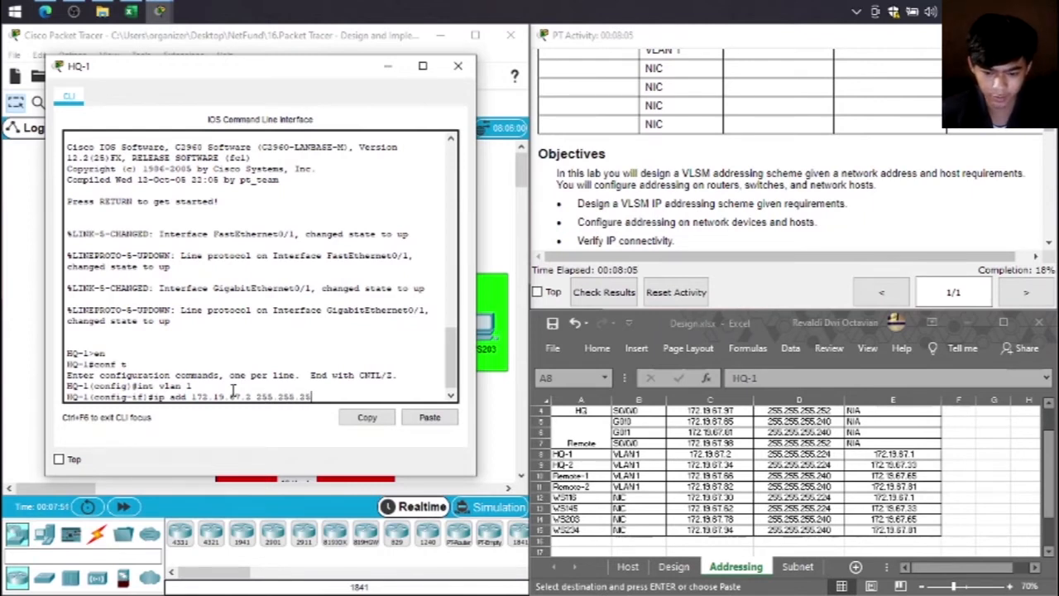
{"action": "type", "text": "5.224"}
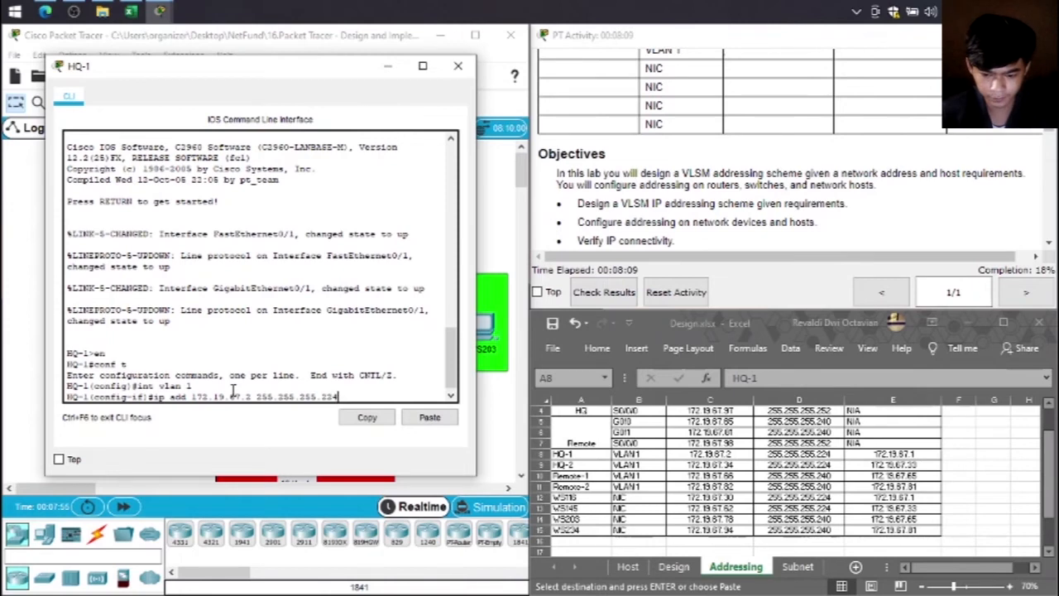
{"action": "key", "text": "Return"}
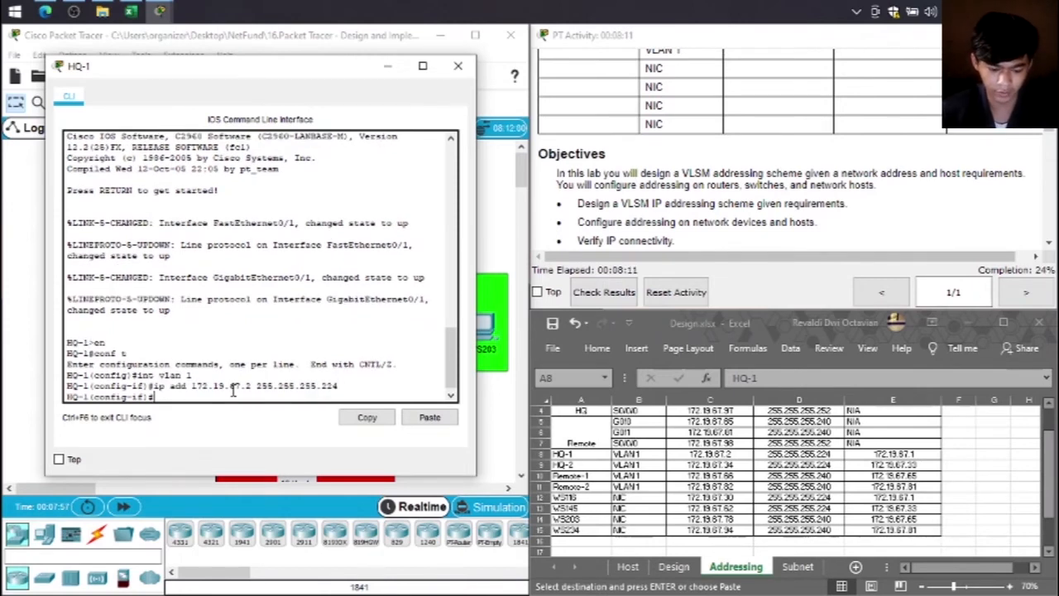
{"action": "type", "text": "no shut"}
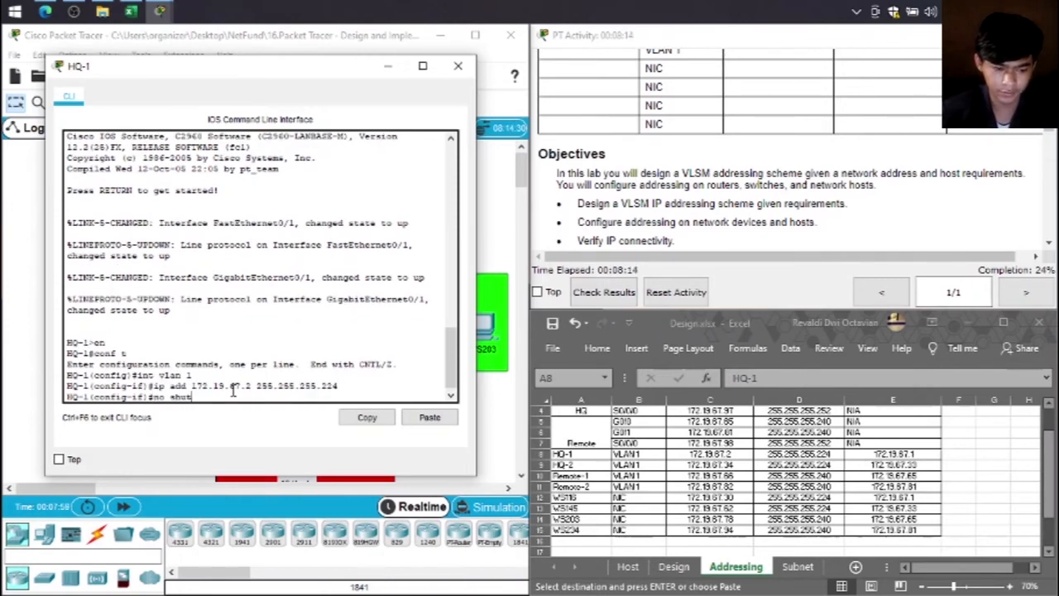
{"action": "key", "text": "Return"}
{"action": "key", "text": "Return"}
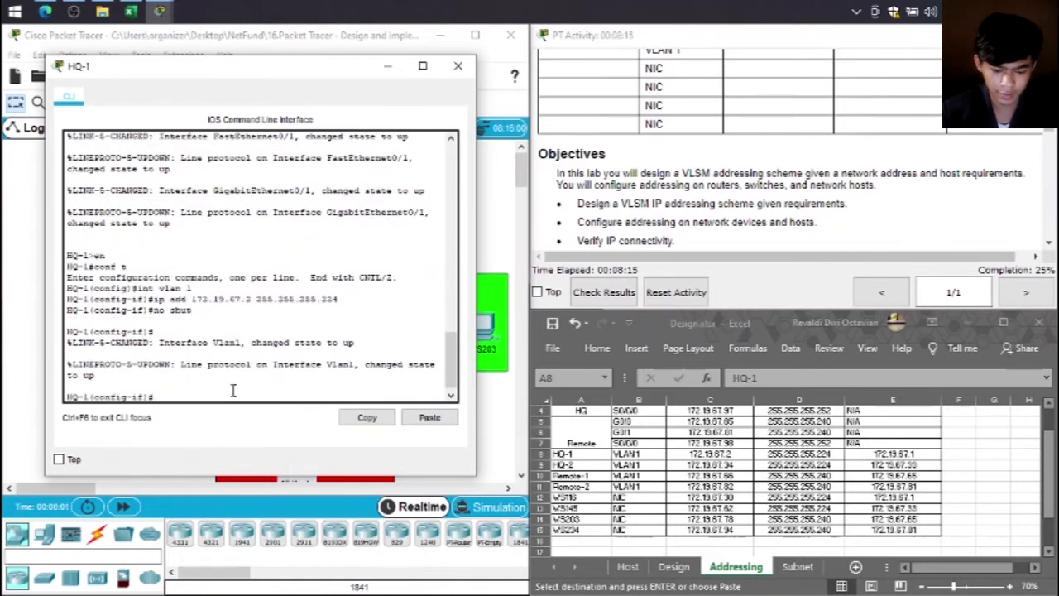
Step: Set the HQ-1 switch's default gateway to 172.19.67.1 with ip def, leaving configuration mode and closing its window
{"action": "type", "text": "ip def"}
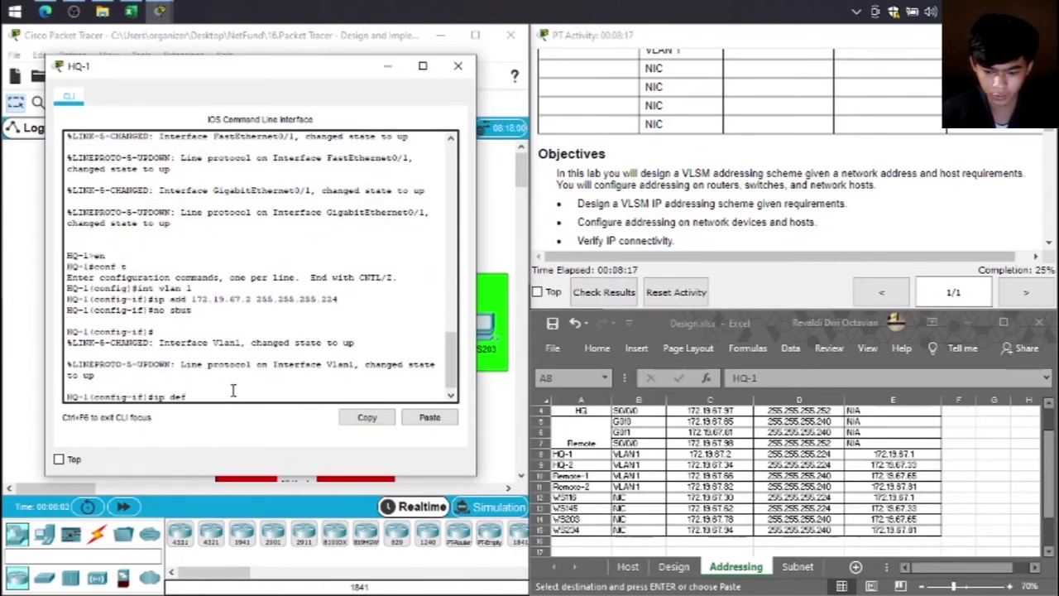
{"action": "type", "text": " 1"}
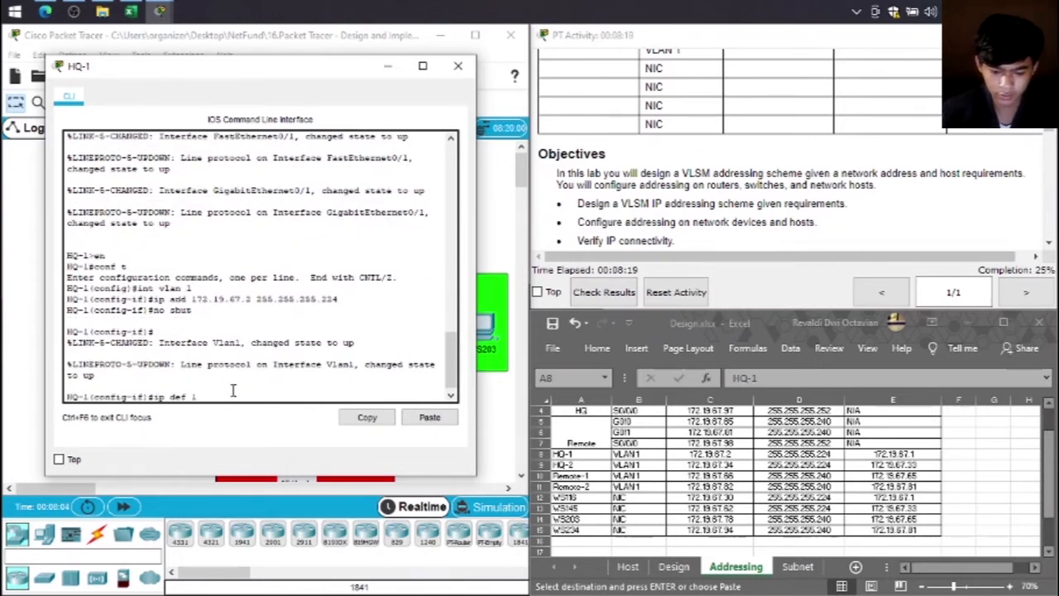
{"action": "type", "text": "72."}
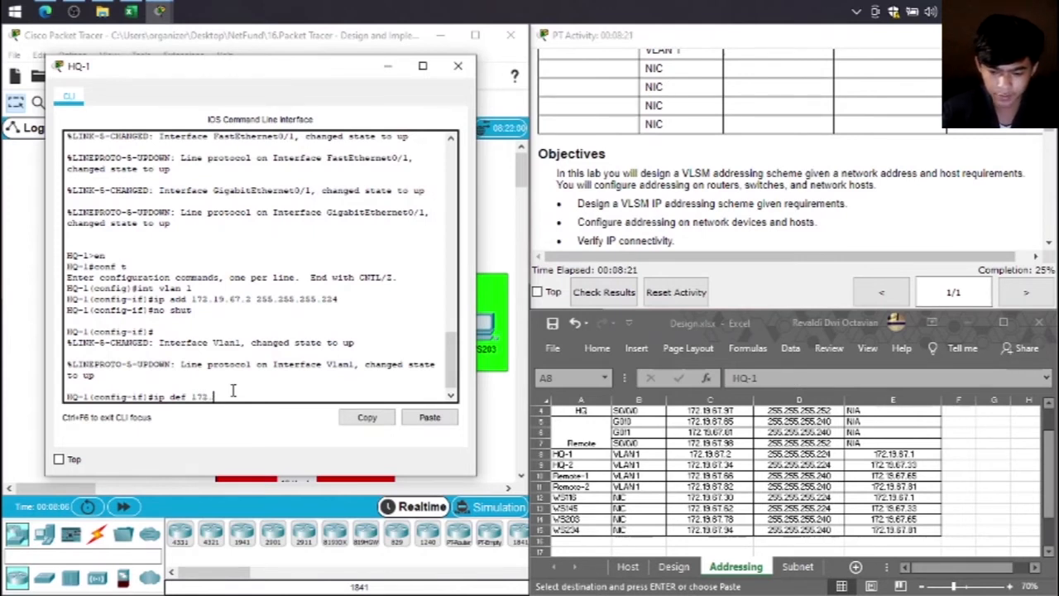
{"action": "type", "text": "19.67.1"}
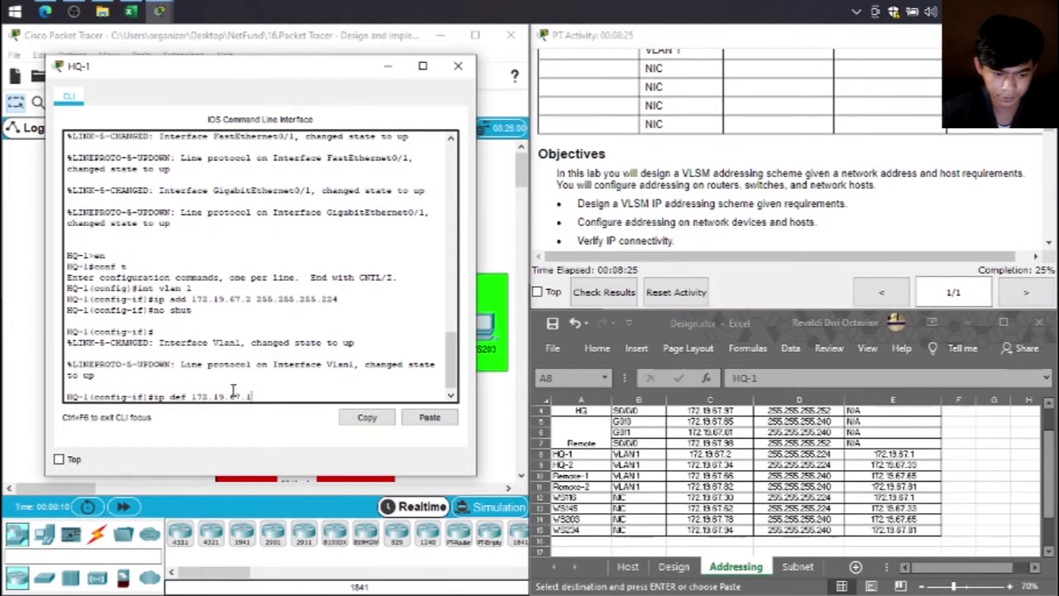
{"action": "key", "text": "Return"}
{"action": "type", "text": "exit"}
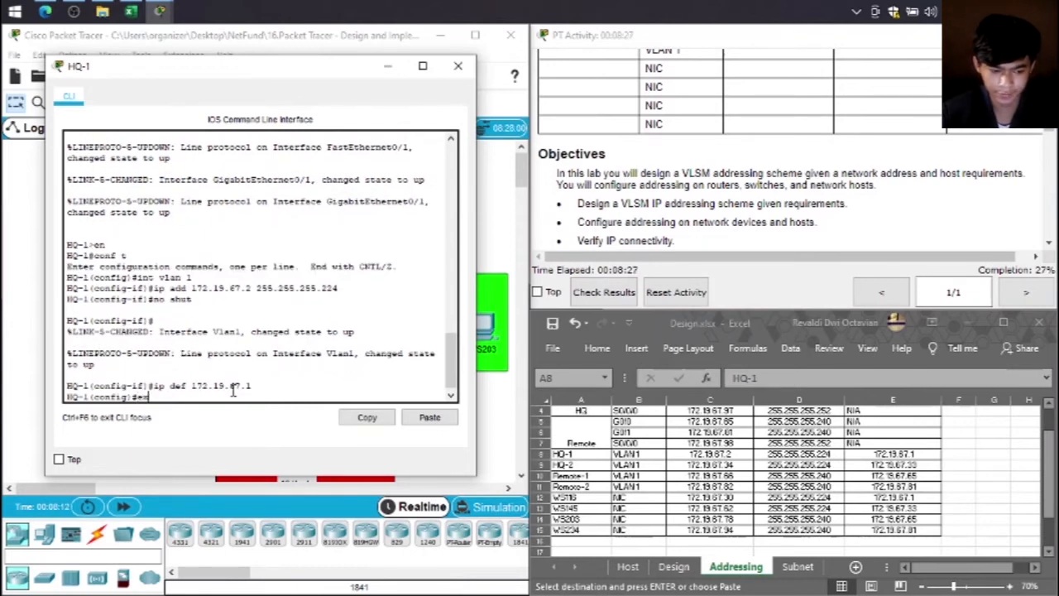
{"action": "key", "text": "Return"}
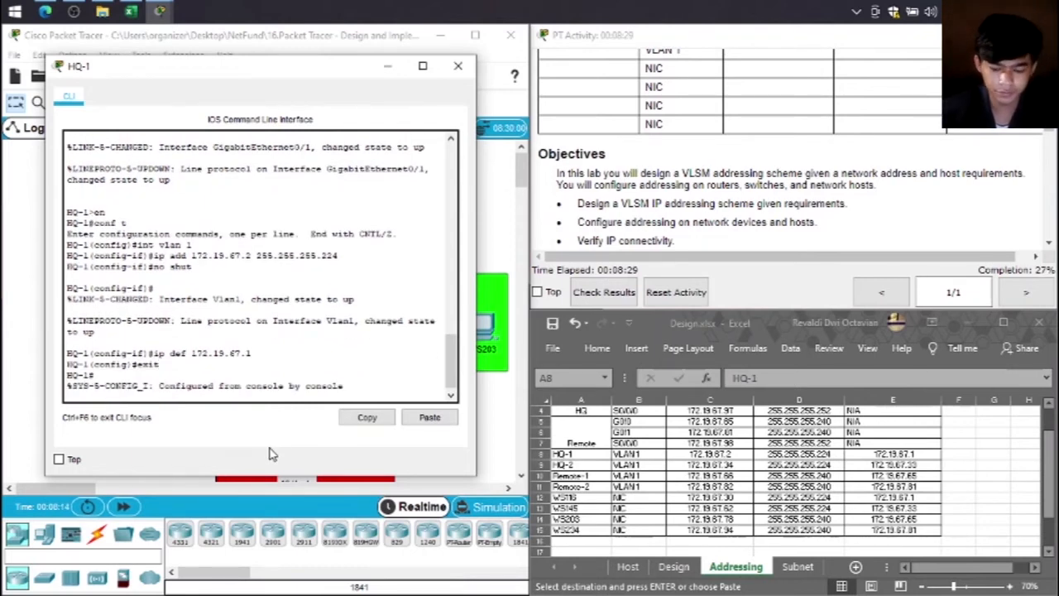
{"action": "key", "text": "Return"}
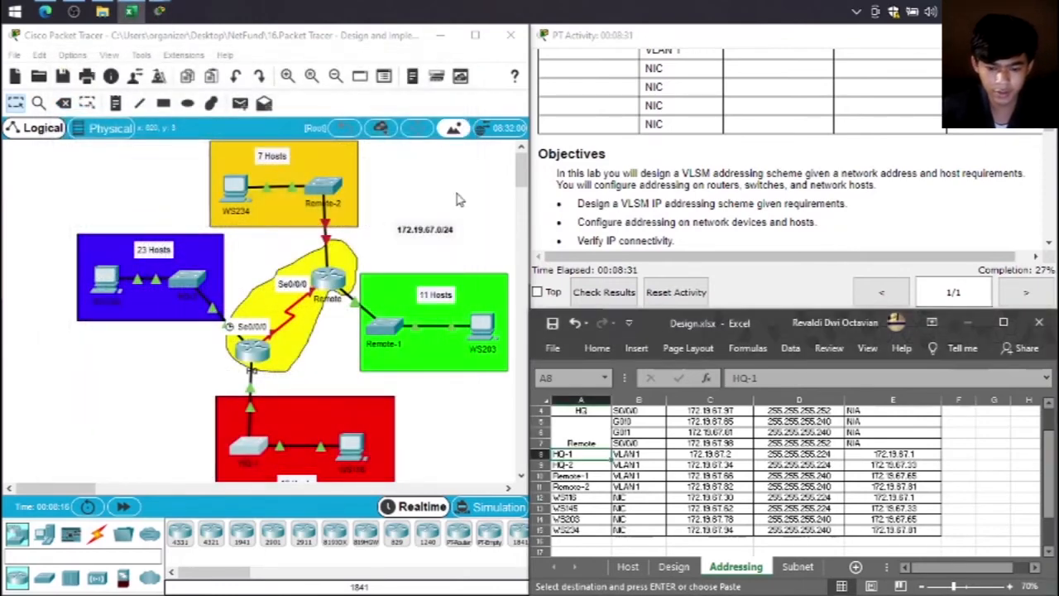
{"action": "left_click", "coordinate": [458, 65]}
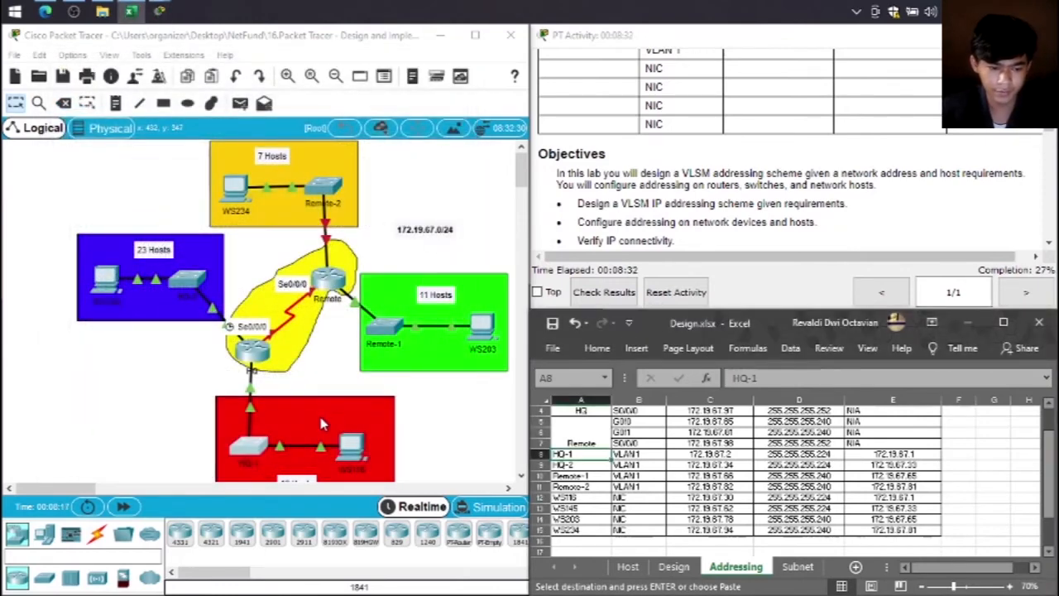
Step: Open the HQ-2 switch's command line clear of the addressing sheet and enter global configuration with en and conf t
{"action": "left_click", "coordinate": [195, 284]}
{"action": "left_click_drag", "start_coordinate": [484, 101], "coordinate": [229, 75]}
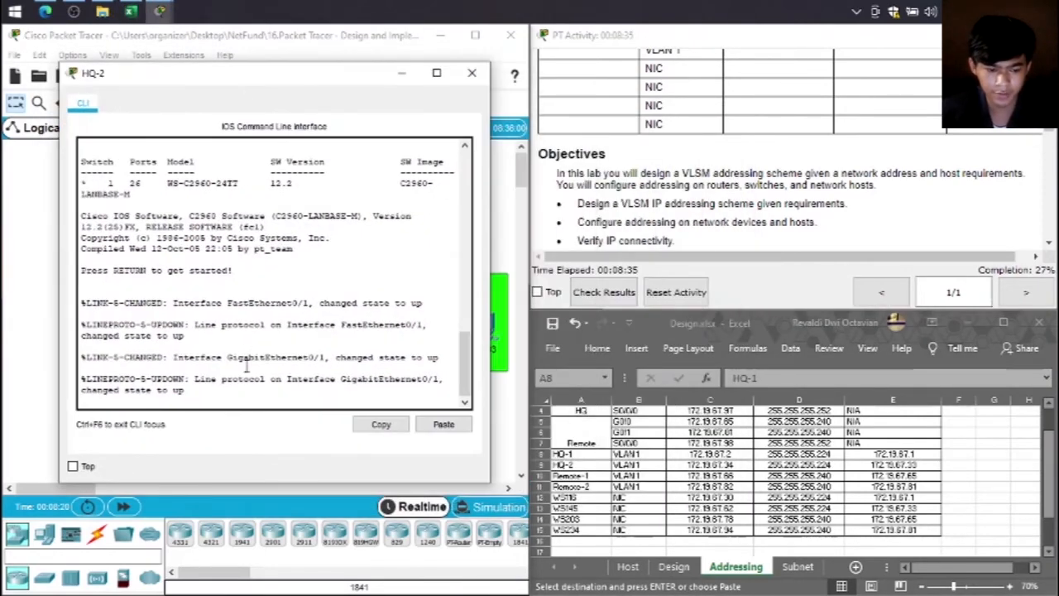
{"action": "key", "text": "Return"}
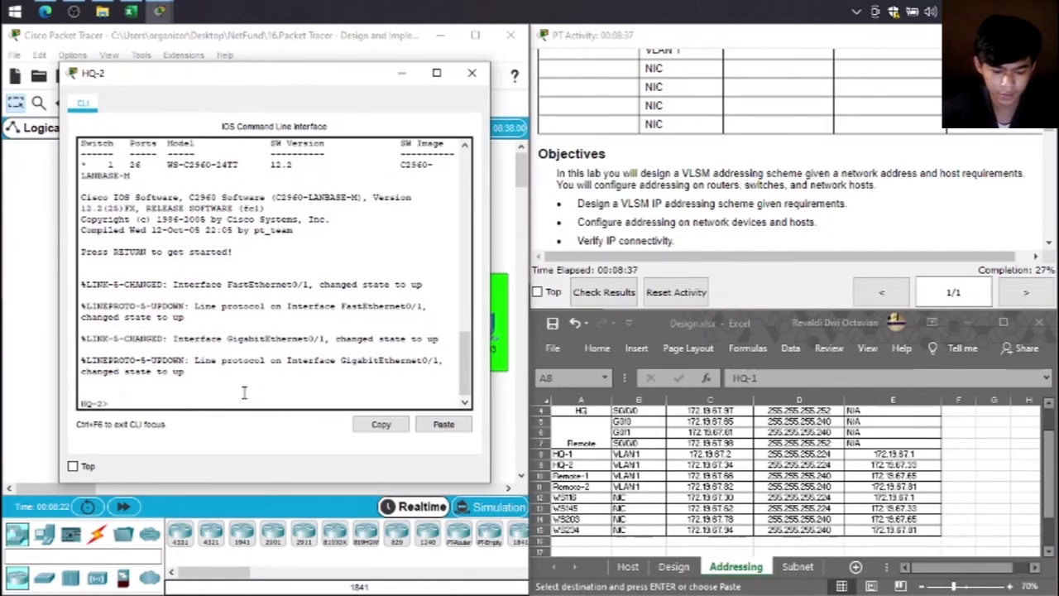
{"action": "type", "text": "en"}
{"action": "key", "text": "Return"}
{"action": "type", "text": "conf t"}
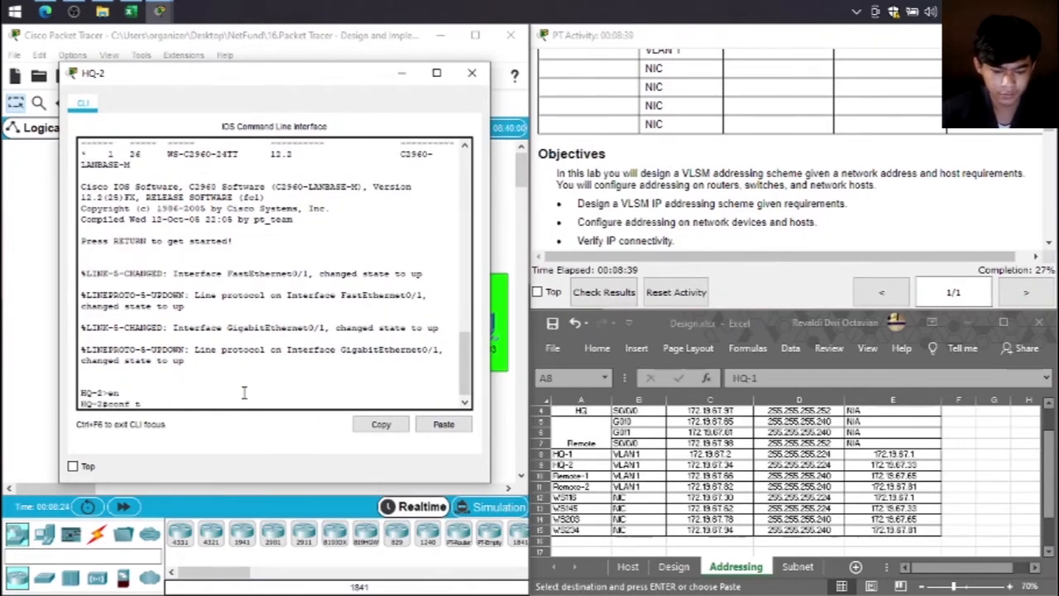
{"action": "key", "text": "Return"}
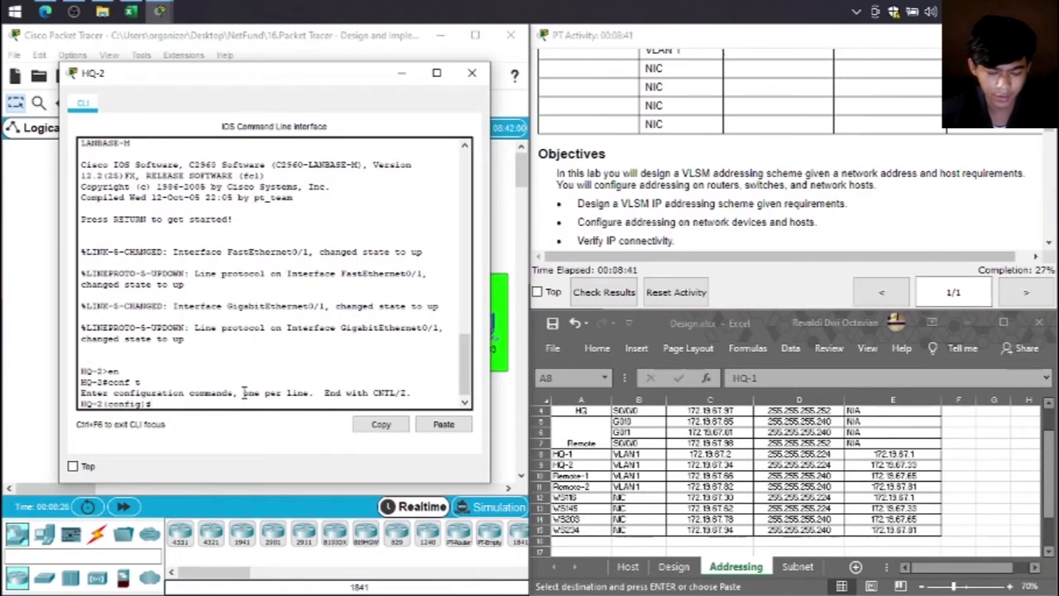
Step: Assign IP address 172.19.67.34 with subnet mask 255.255.255.224 to the HQ-2 switch's interface vlan 1 using ip ad
{"action": "type", "text": "int"}
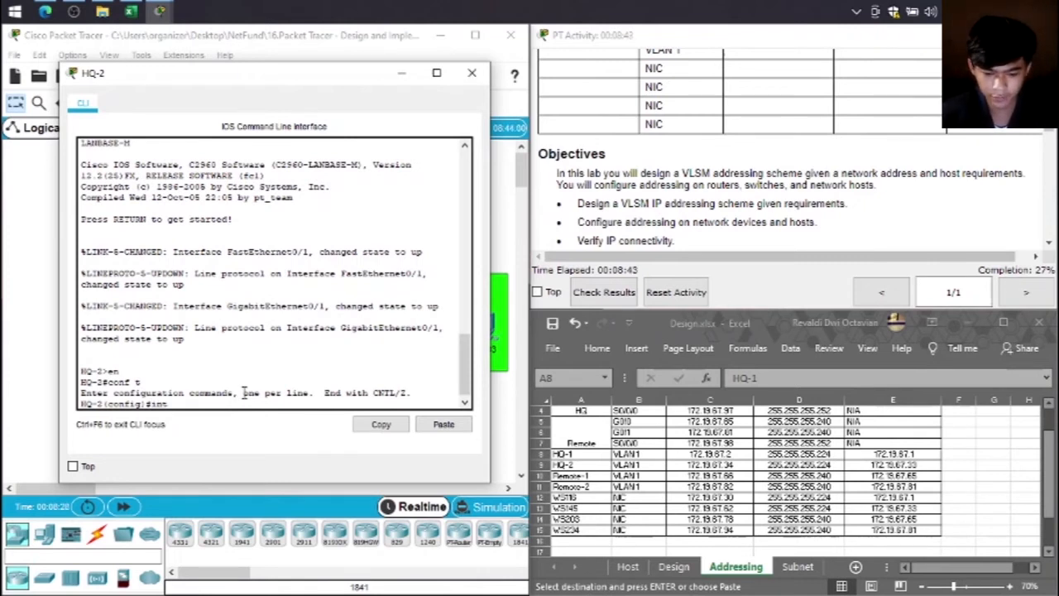
{"action": "type", "text": " vlan 1"}
{"action": "key", "text": "Return"}
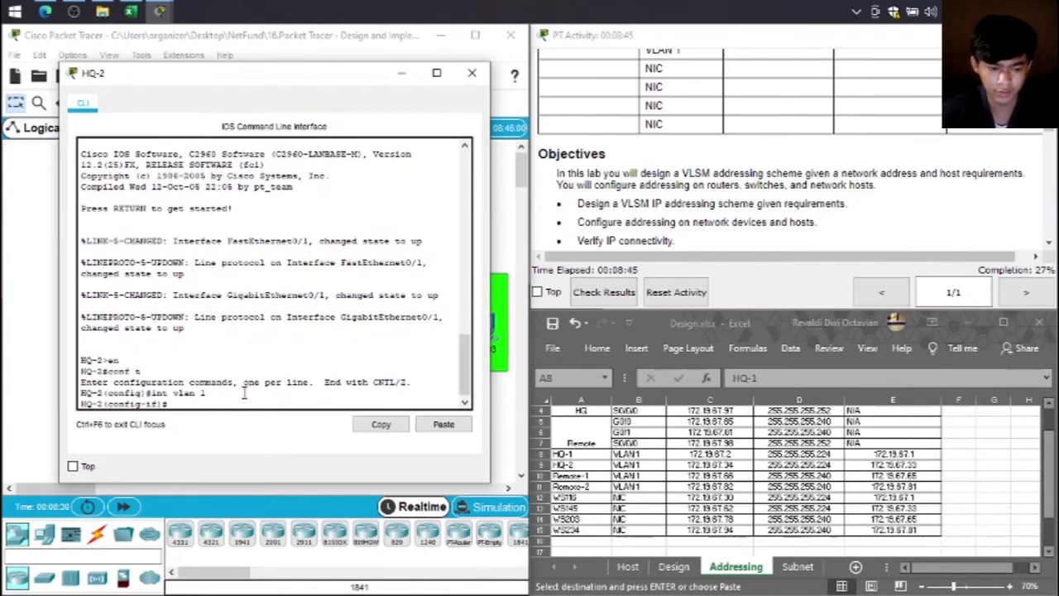
{"action": "type", "text": "ip ad"}
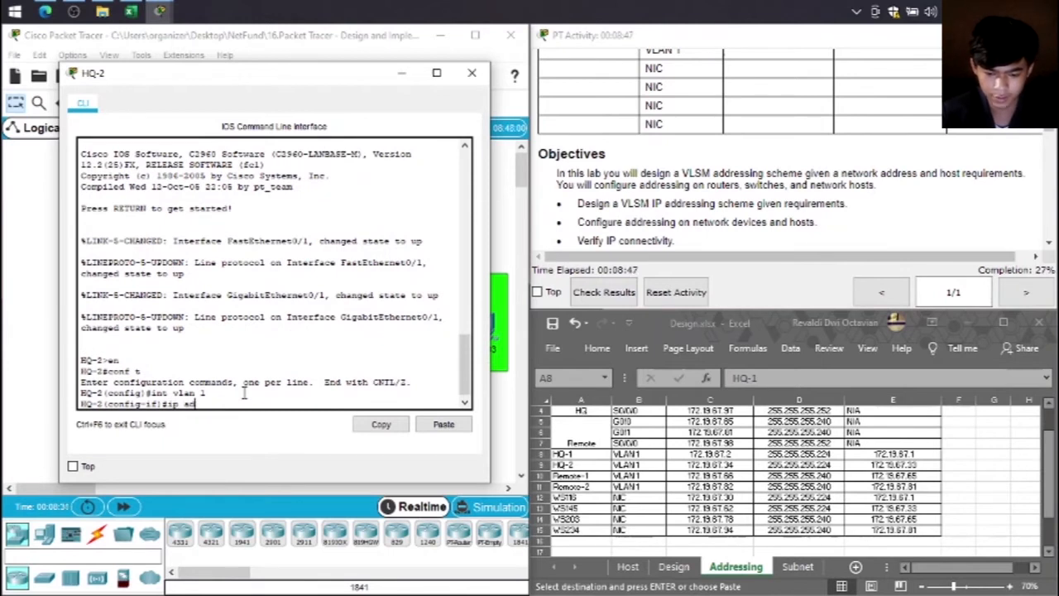
{"action": "type", "text": " 172.19"}
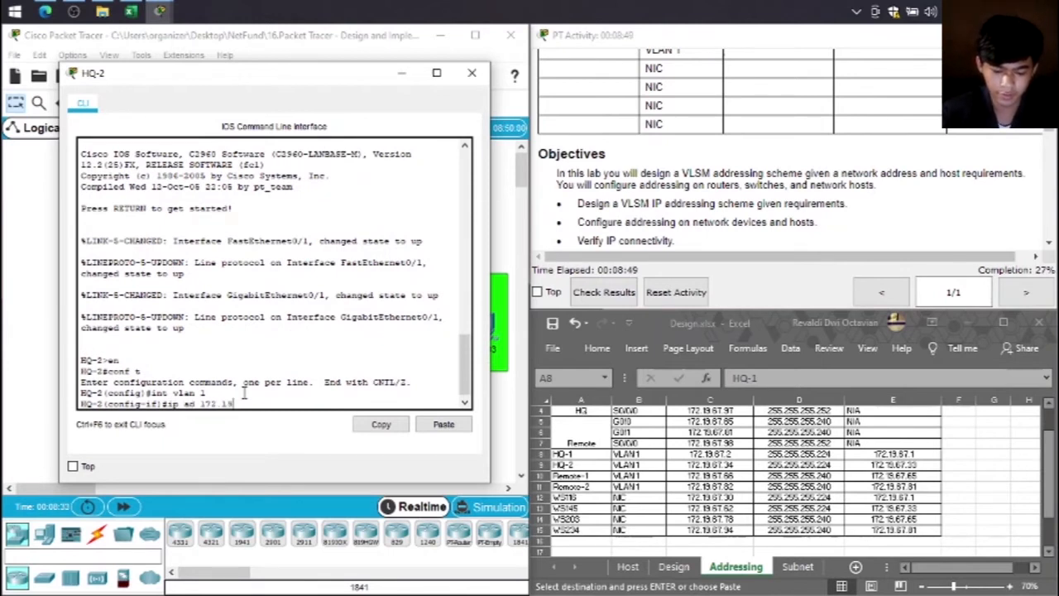
{"action": "type", "text": ".67"}
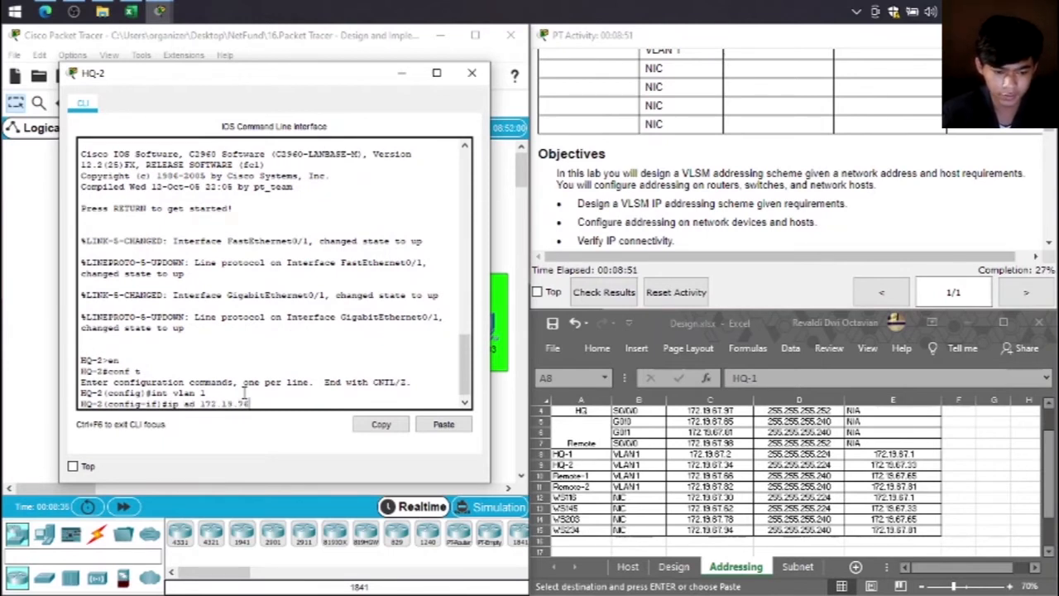
{"action": "key", "text": "BackSpace"}
{"action": "key", "text": "BackSpace"}
{"action": "type", "text": "67"}
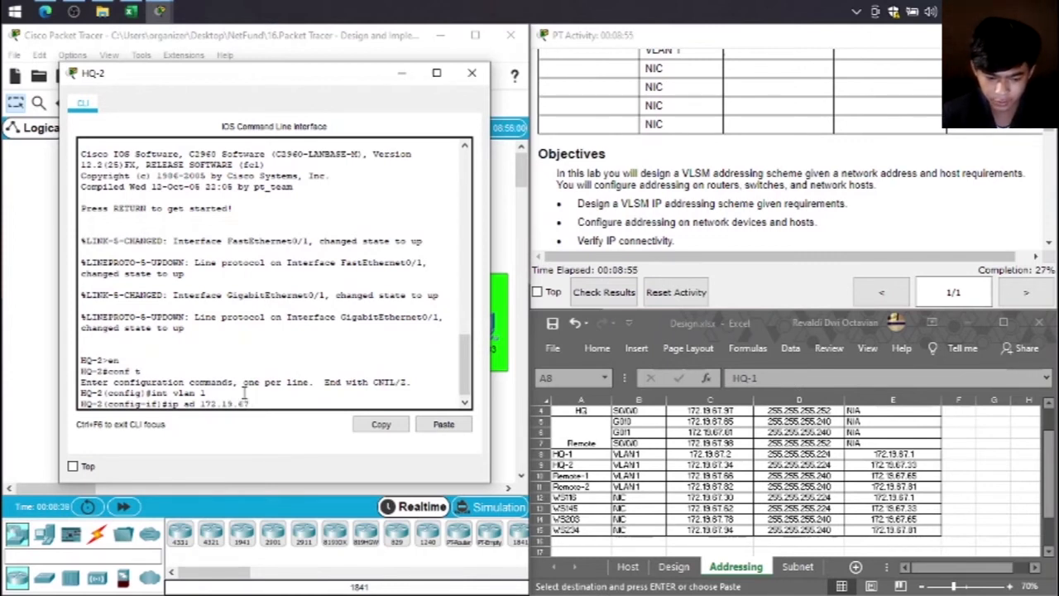
{"action": "type", "text": ".34"}
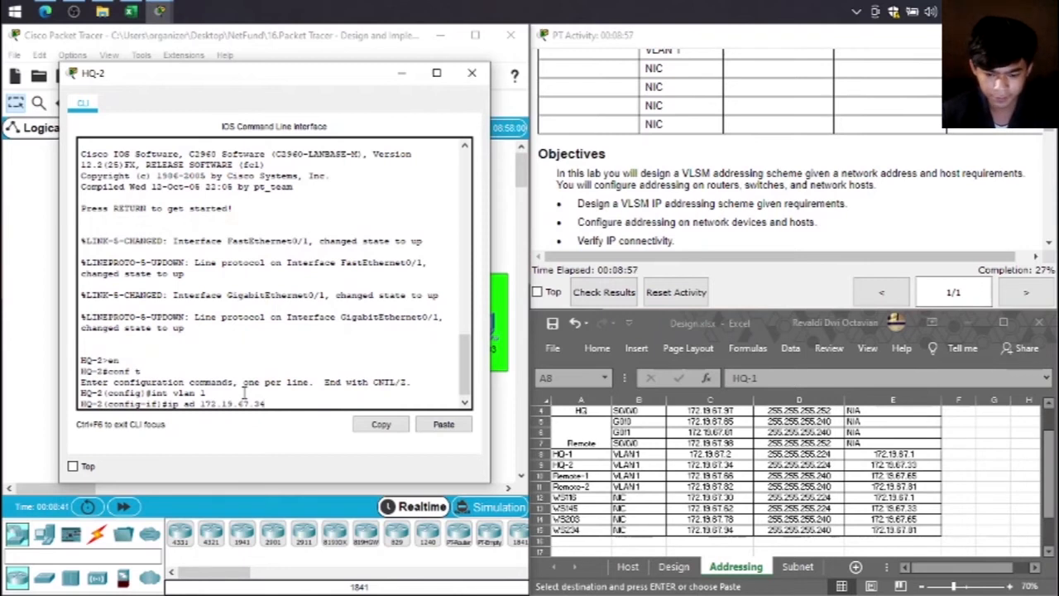
{"action": "type", "text": " 2"}
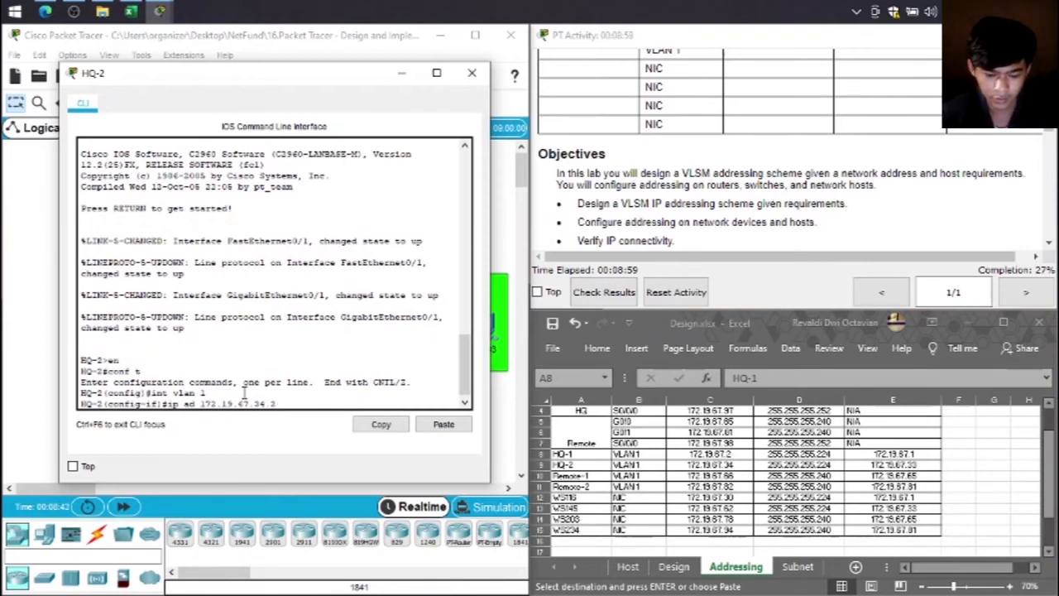
{"action": "type", "text": "55.255.255.2"}
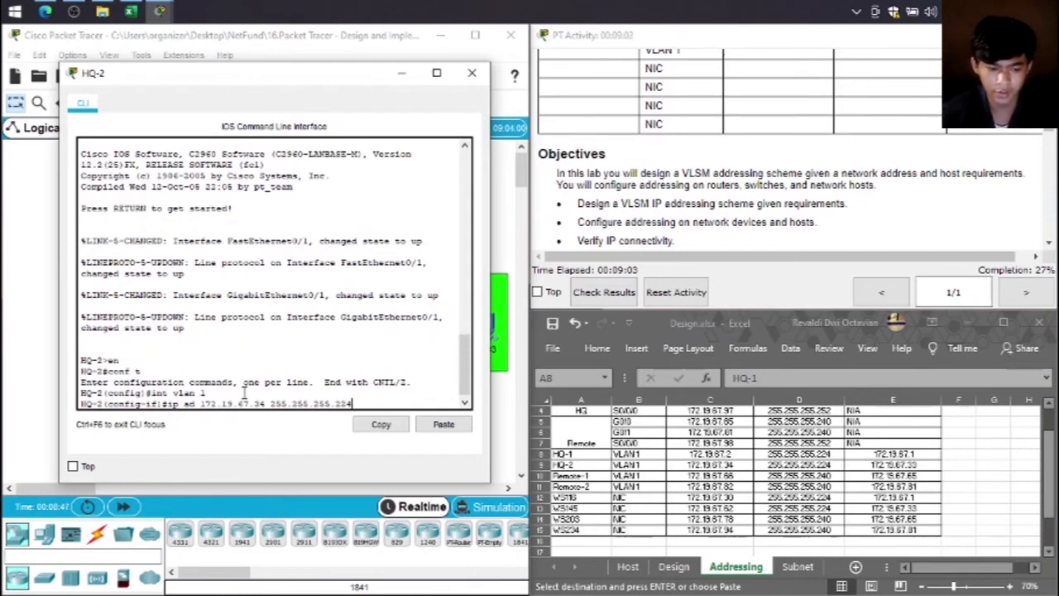
{"action": "key", "text": "Return"}
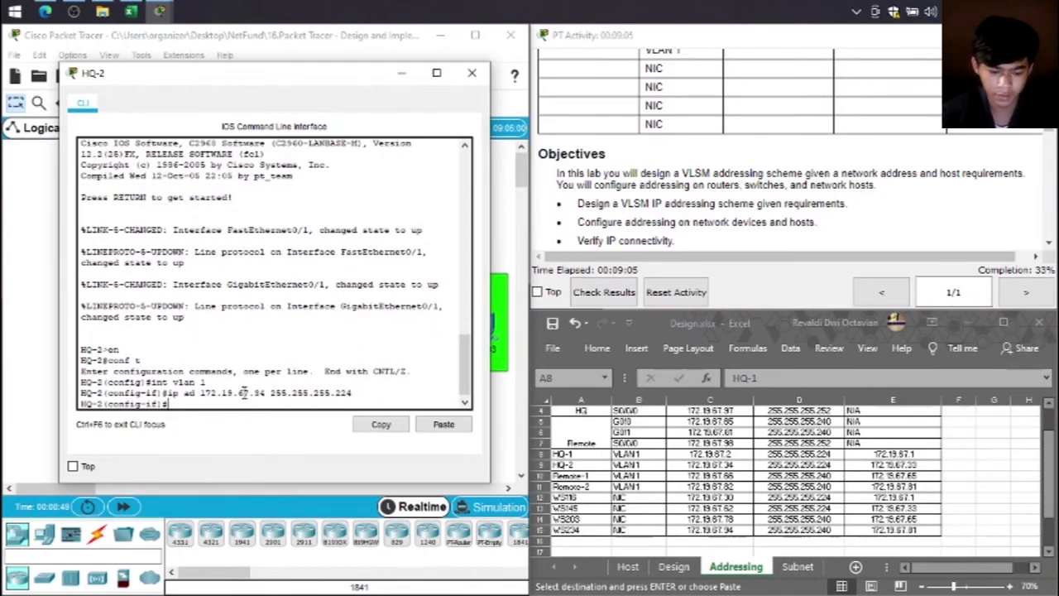
Step: Enable the HQ-2 switch's interface vlan 1 with no shut
{"action": "type", "text": "no shut"}
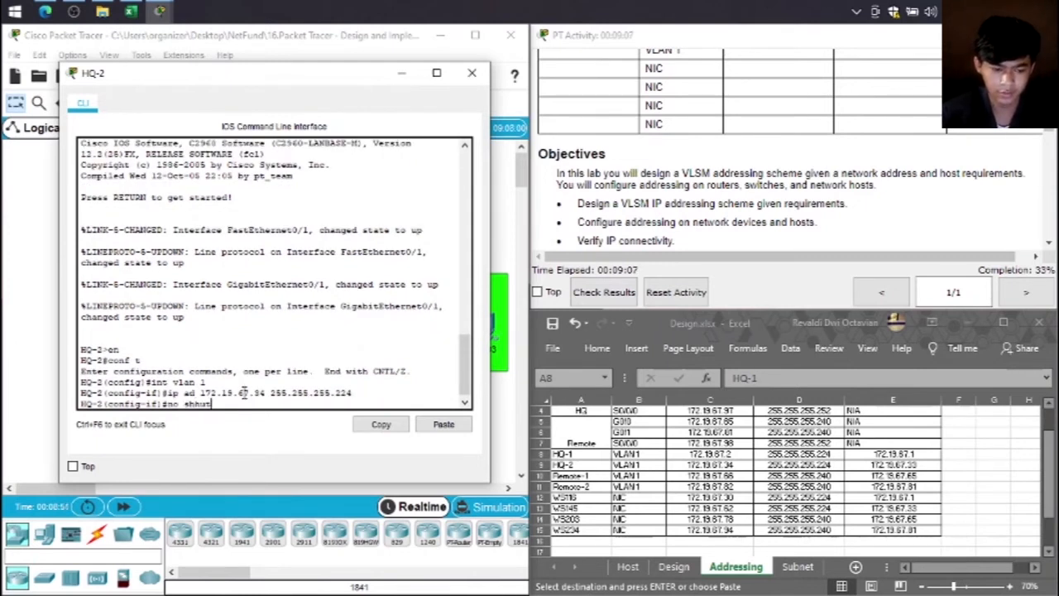
{"action": "key", "text": "BackSpace"}
{"action": "key", "text": "BackSpace"}
{"action": "key", "text": "BackSpace"}
{"action": "type", "text": "ut"}
{"action": "key", "text": "Return"}
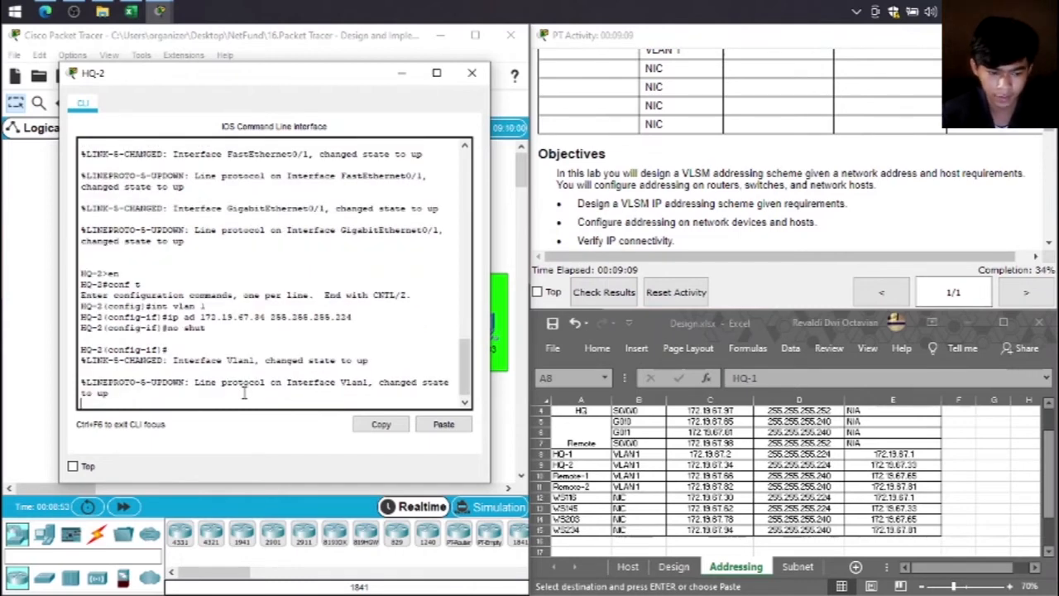
Step: Set the HQ-2 switch's default gateway to 172.19.67.33 with ip def, leaving configuration mode and closing its window
{"action": "key", "text": "Return"}
{"action": "type", "text": "ip def"}
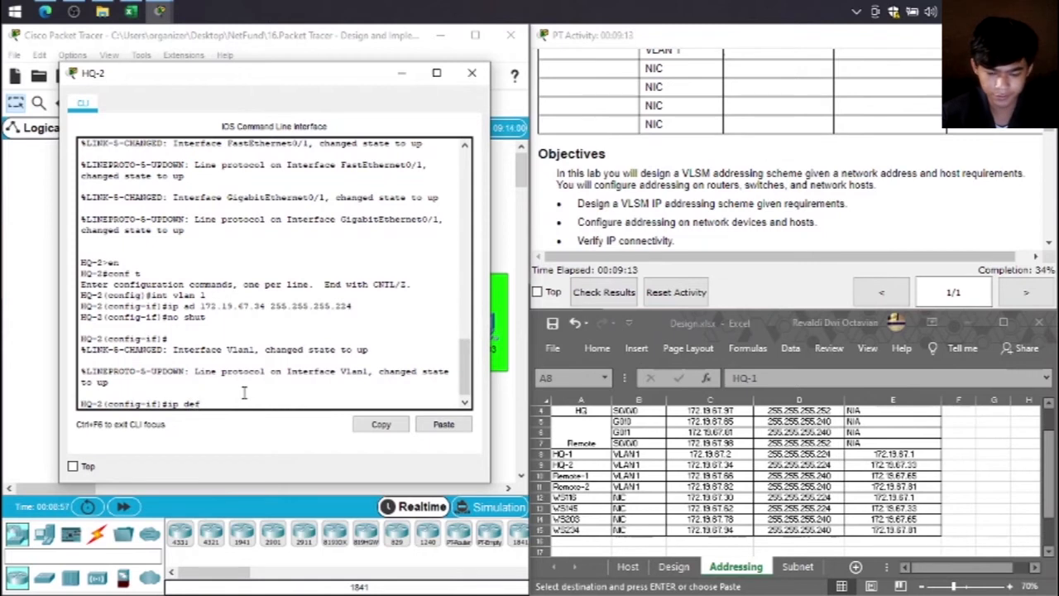
{"action": "type", "text": " 172"}
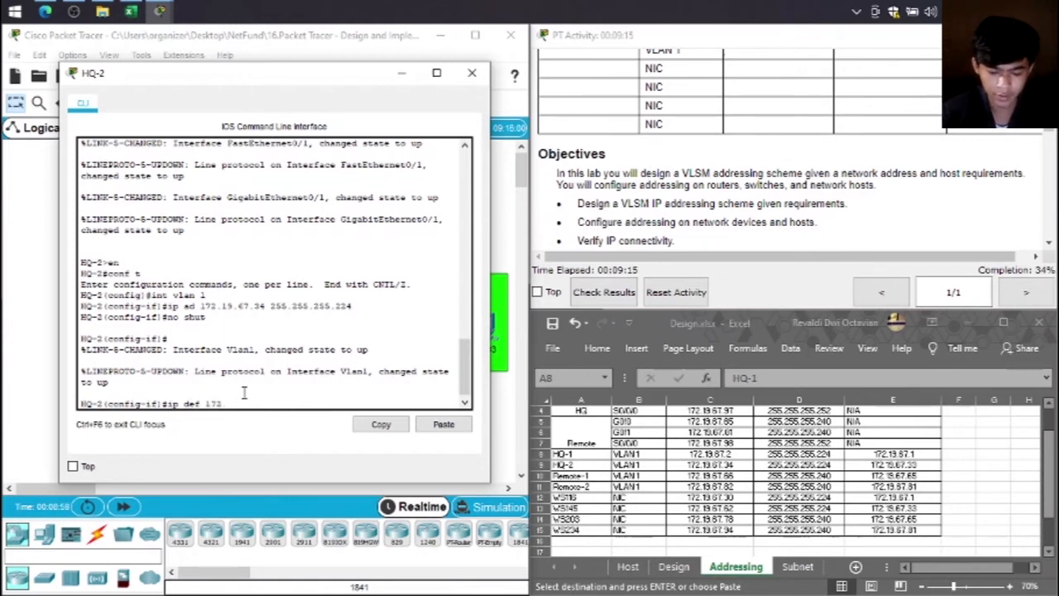
{"action": "type", "text": ".19.67"}
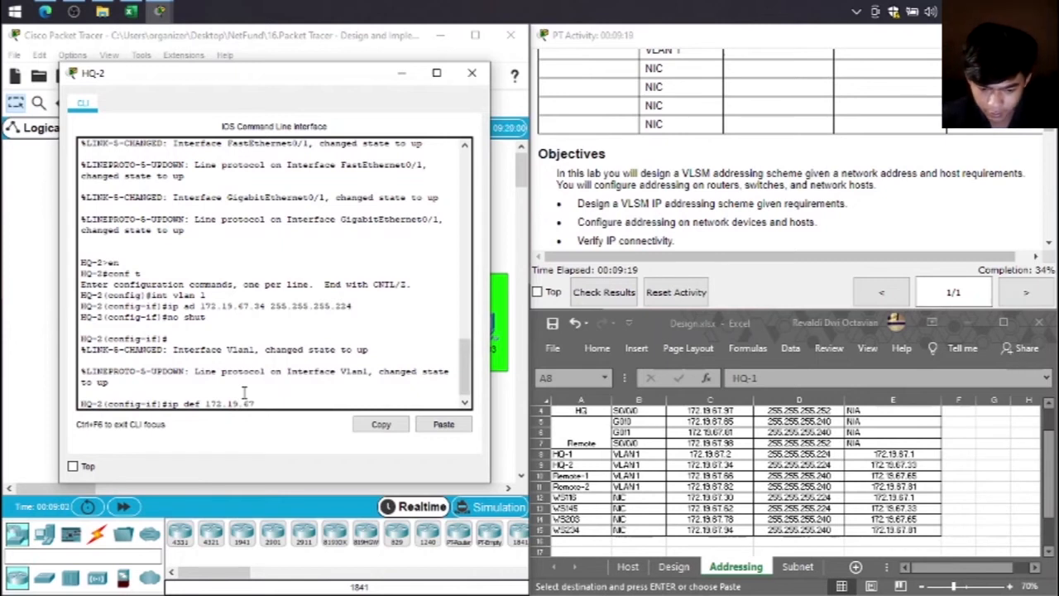
{"action": "type", "text": "."}
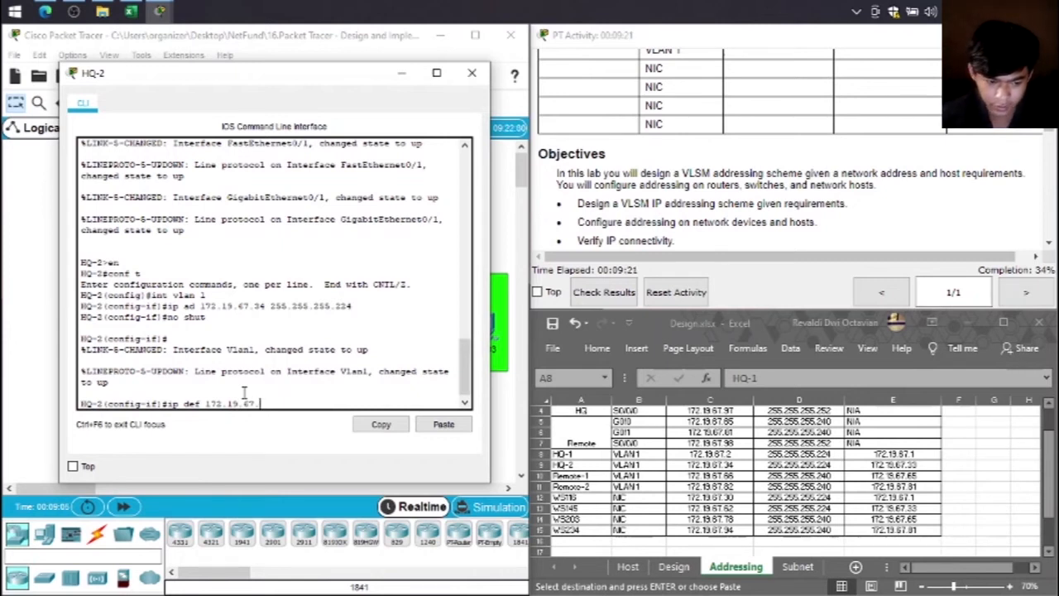
{"action": "type", "text": "33"}
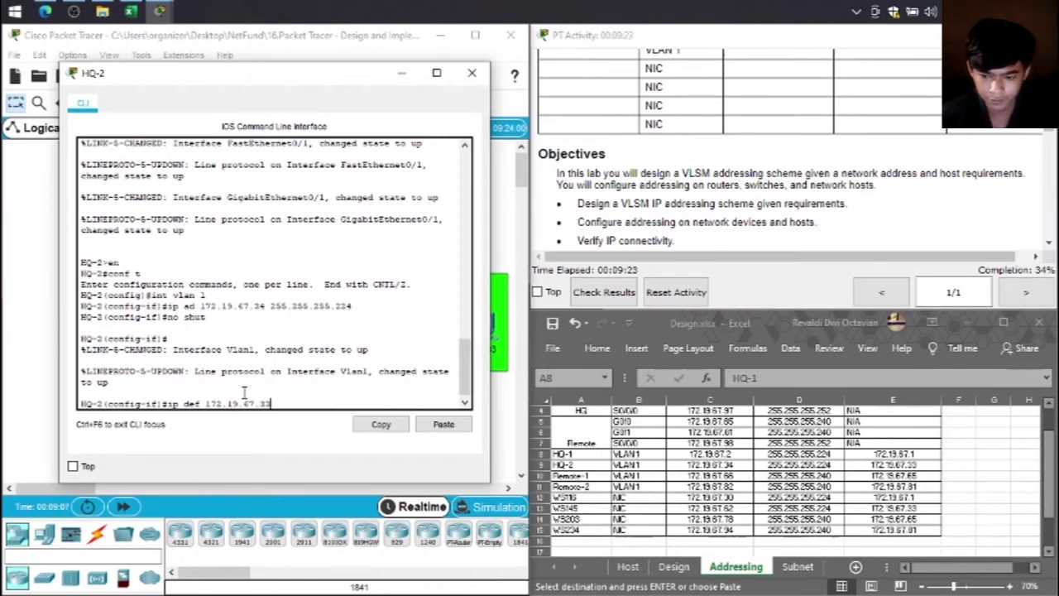
{"action": "key", "text": "Return"}
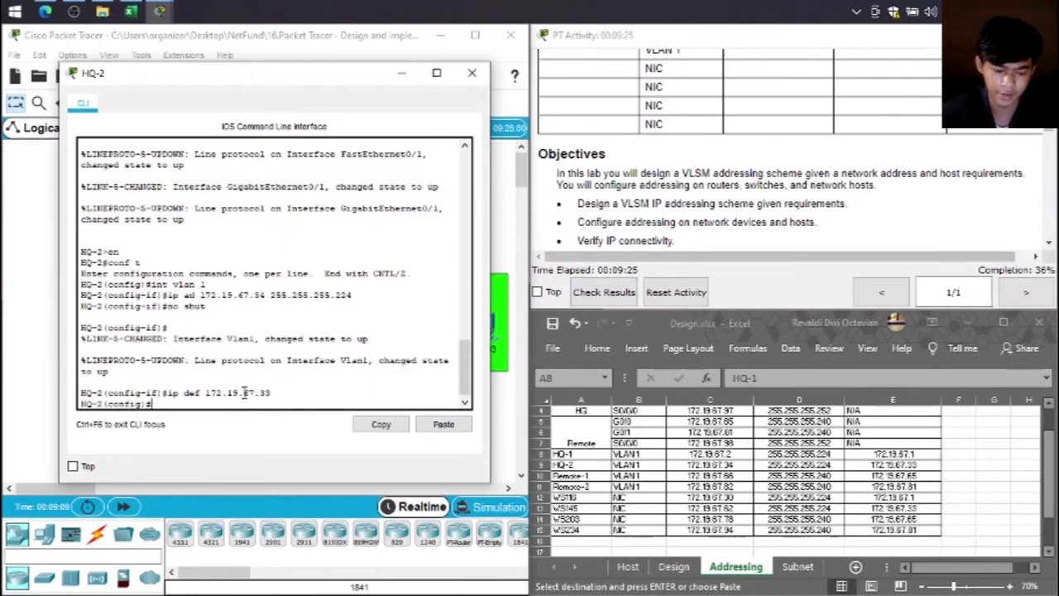
{"action": "type", "text": "exit"}
{"action": "key", "text": "Return"}
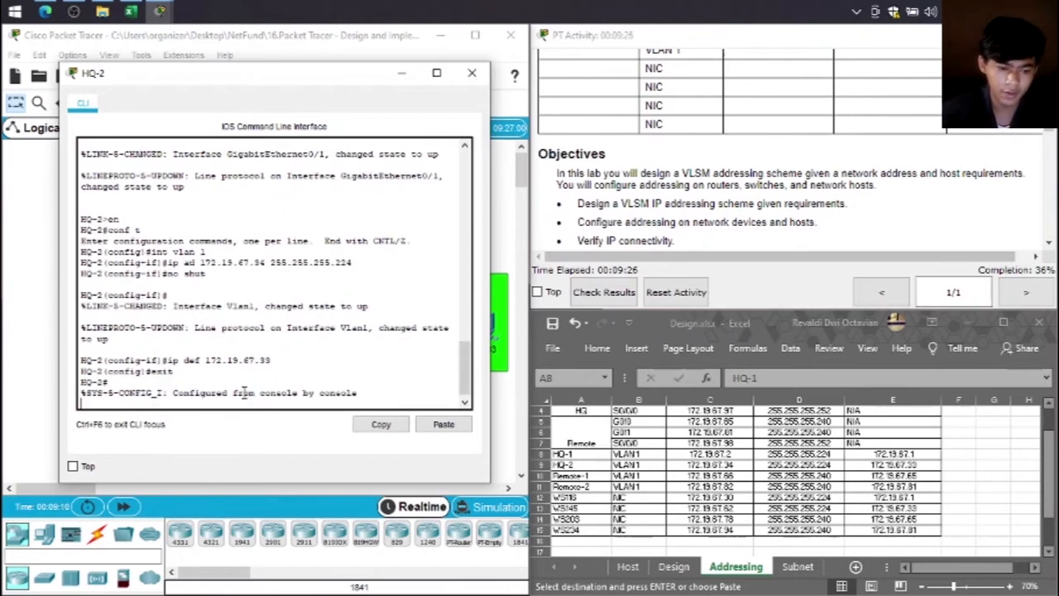
{"action": "left_click", "coordinate": [472, 73]}
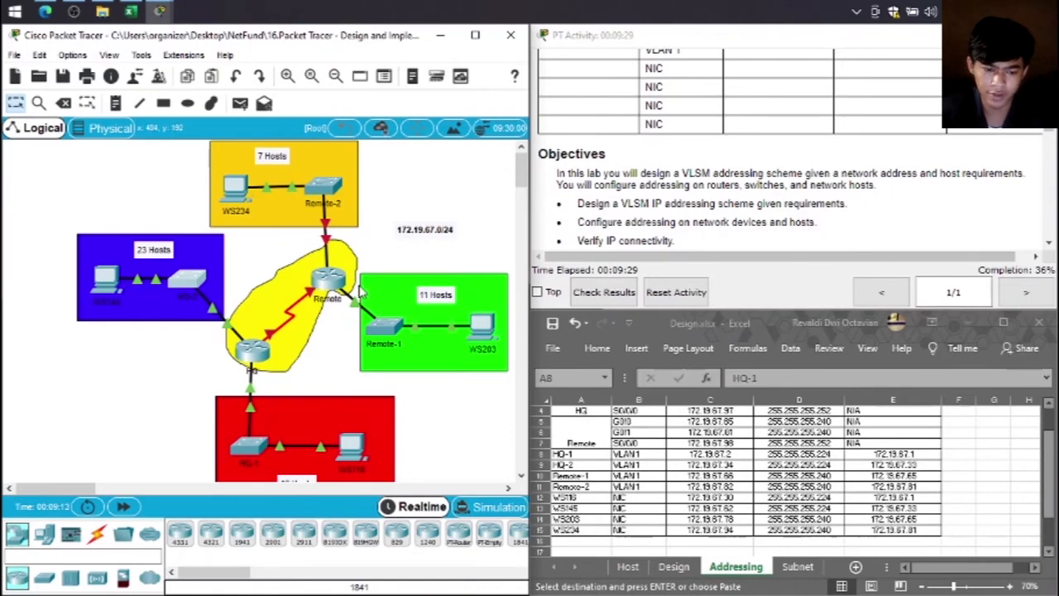
Step: Open the Remote router's command line clear of the addressing sheet and enter interface g0/0 configuration
{"action": "left_click", "coordinate": [328, 278]}
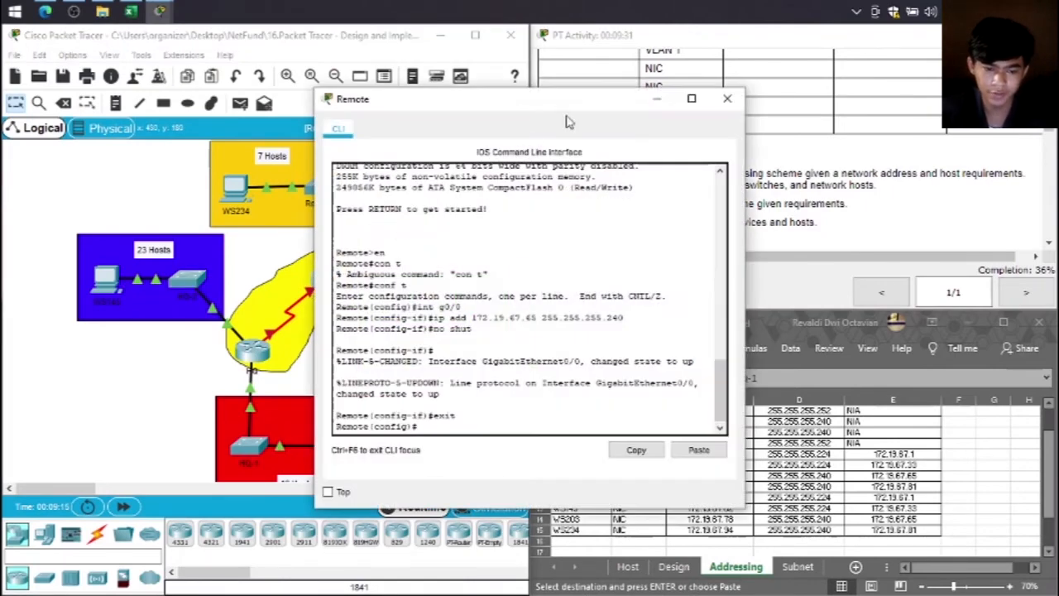
{"action": "left_click_drag", "start_coordinate": [572, 100], "coordinate": [300, 68]}
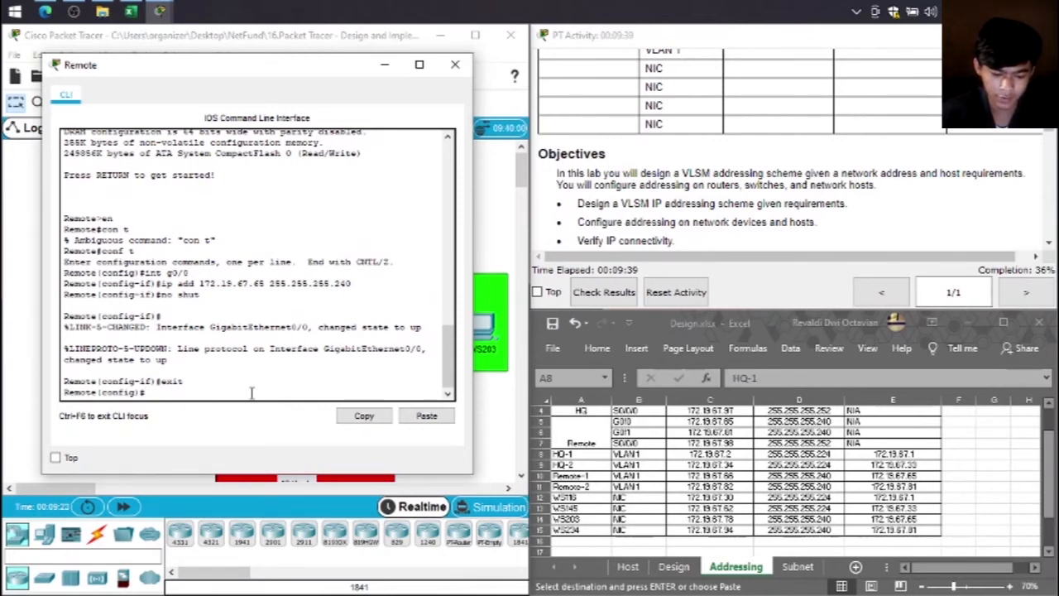
{"action": "type", "text": "int"}
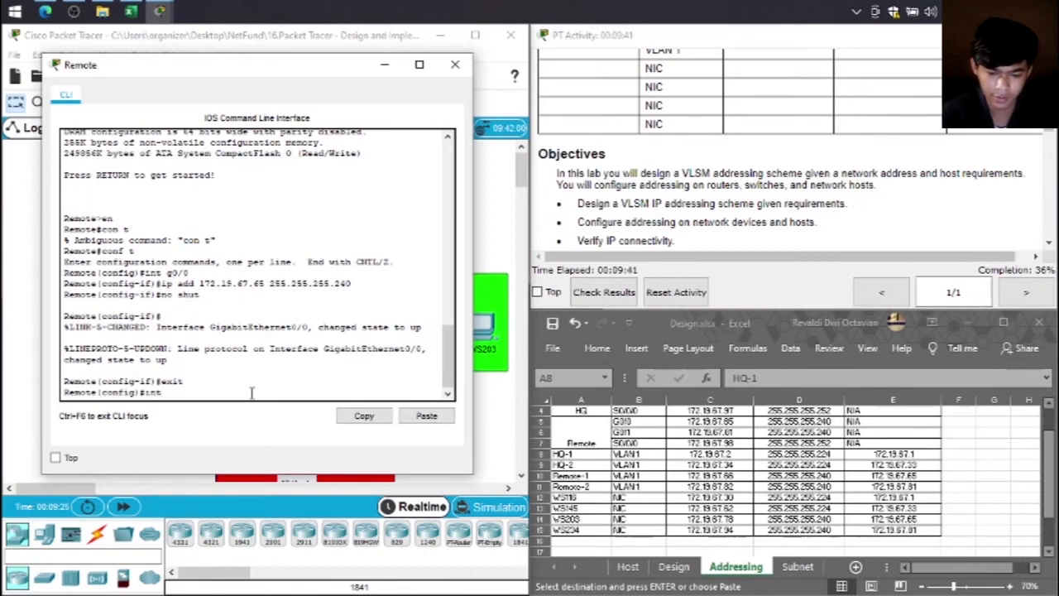
{"action": "type", "text": " g0/0"}
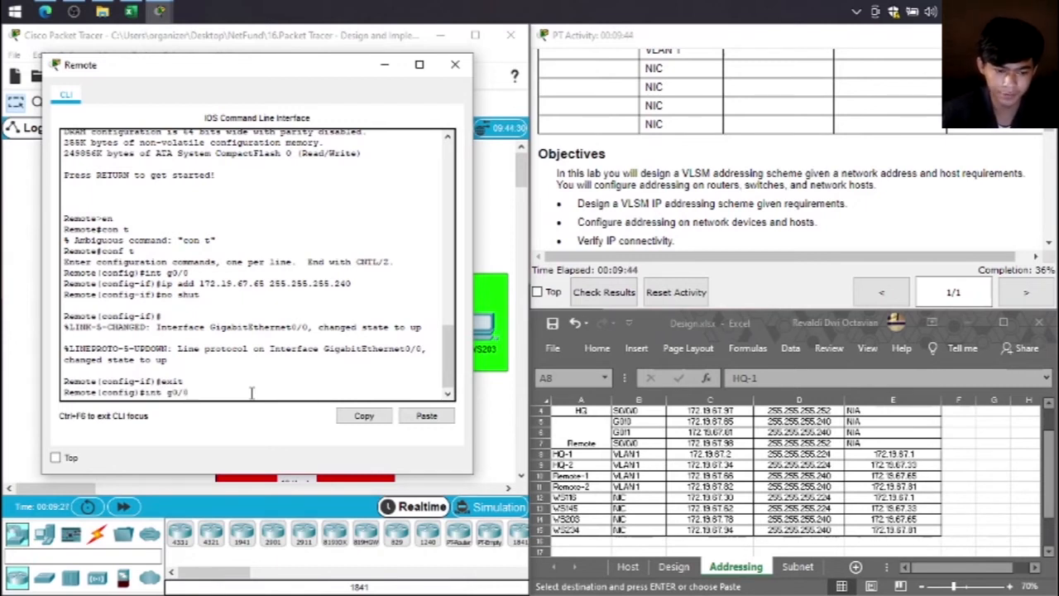
{"action": "key", "text": "Return"}
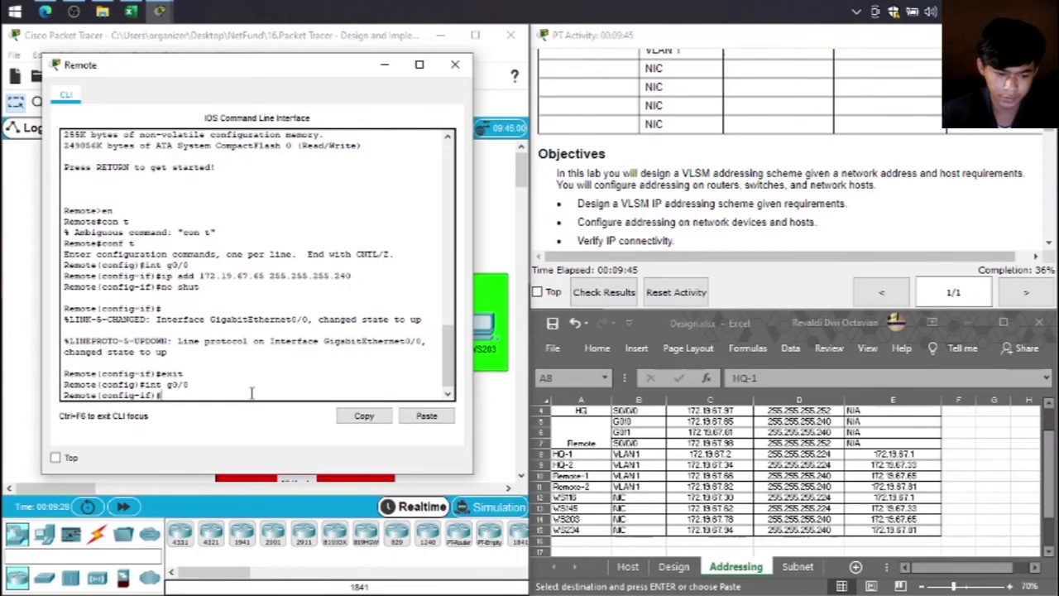
Step: Reapply IP address 172.19.67.65 with mask 255.255.255.240 to the Remote router's g0/0, enable it with no shut and exit the interface
{"action": "type", "text": "no shut"}
{"action": "key", "text": "Up"}
{"action": "key", "text": "Up"}
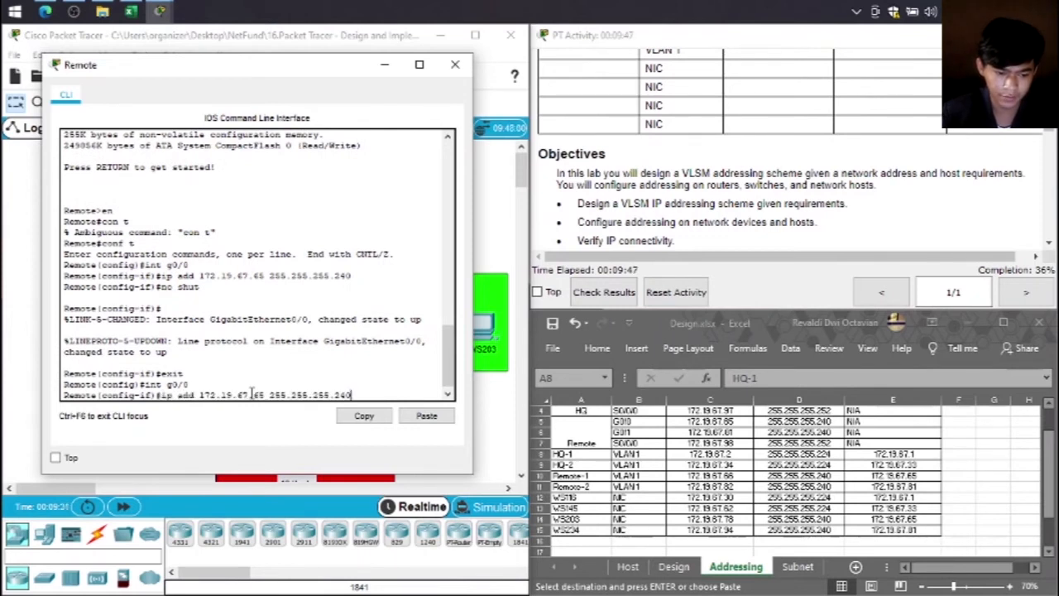
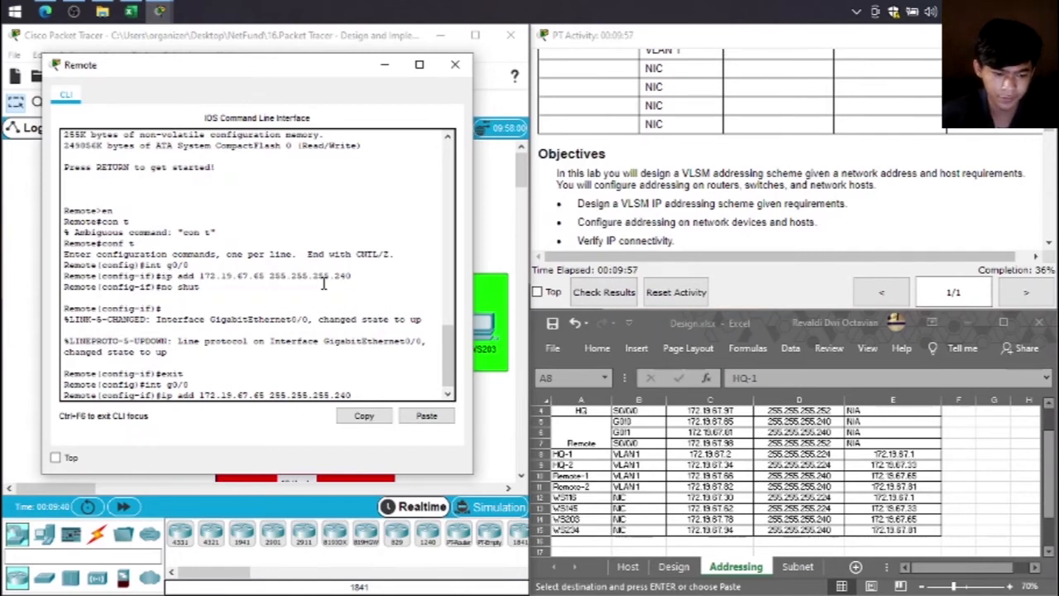
{"action": "key", "text": "Return"}
{"action": "type", "text": "no sh"}
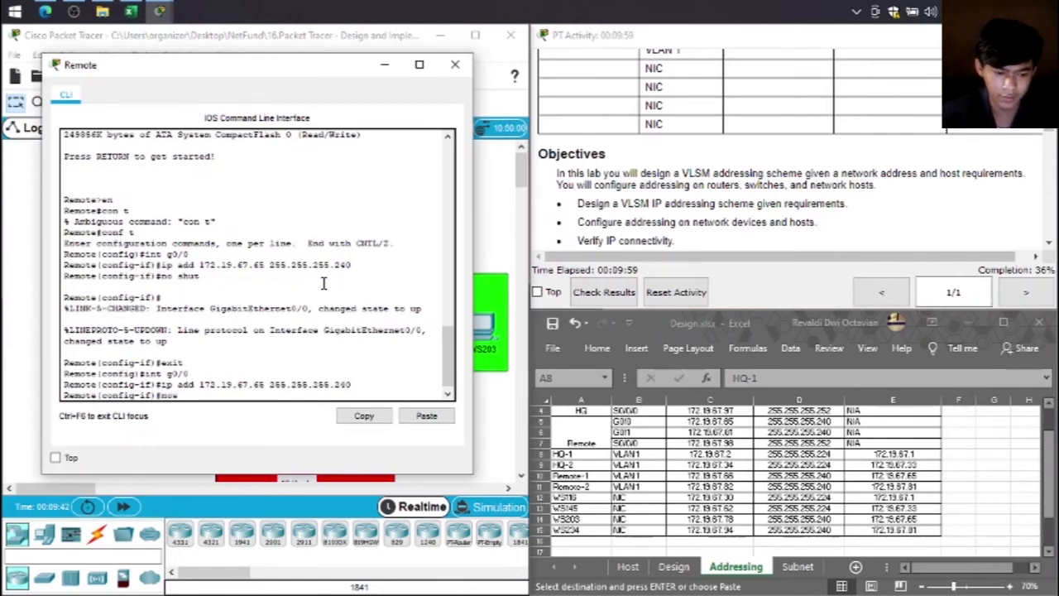
{"action": "type", "text": "ut"}
{"action": "key", "text": "Return"}
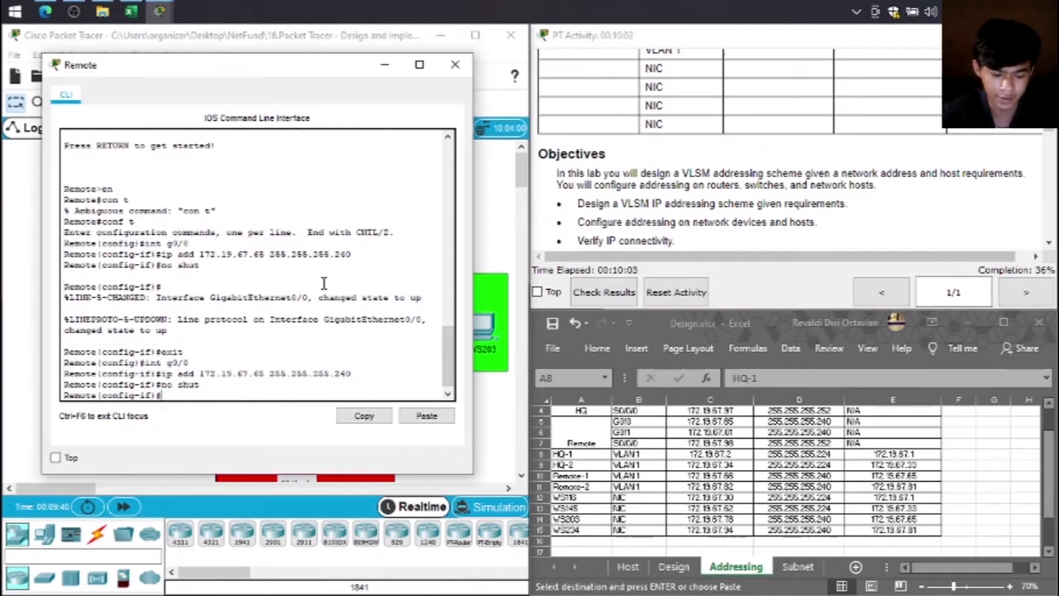
{"action": "type", "text": "exit"}
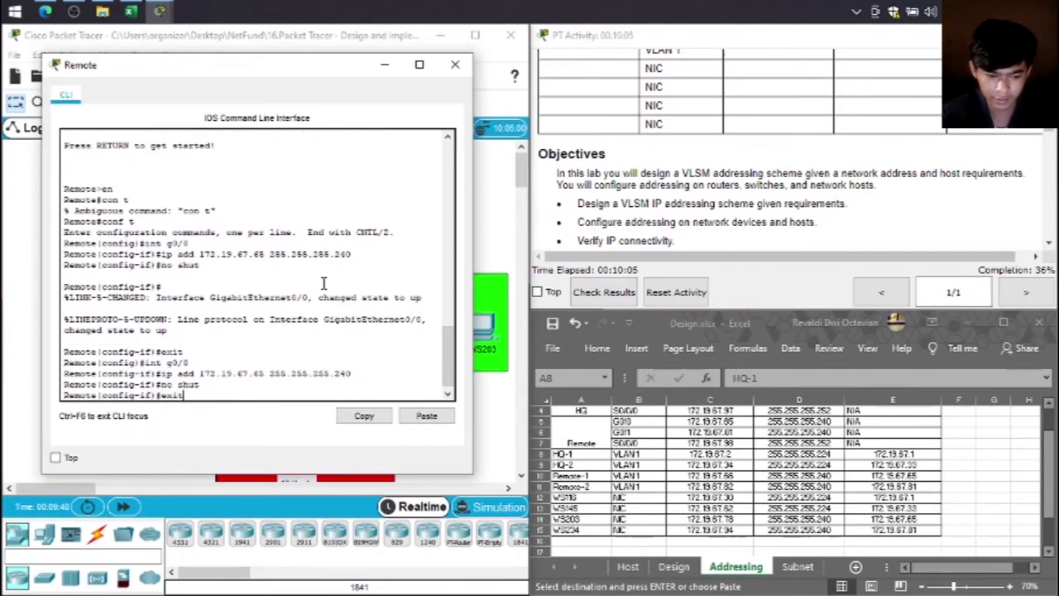
{"action": "key", "text": "Return"}
Step: Assign IP address 172.19.67.81 with mask 255.255.255.240 to the Remote router's g0/1 interface
{"action": "type", "text": "int g"}
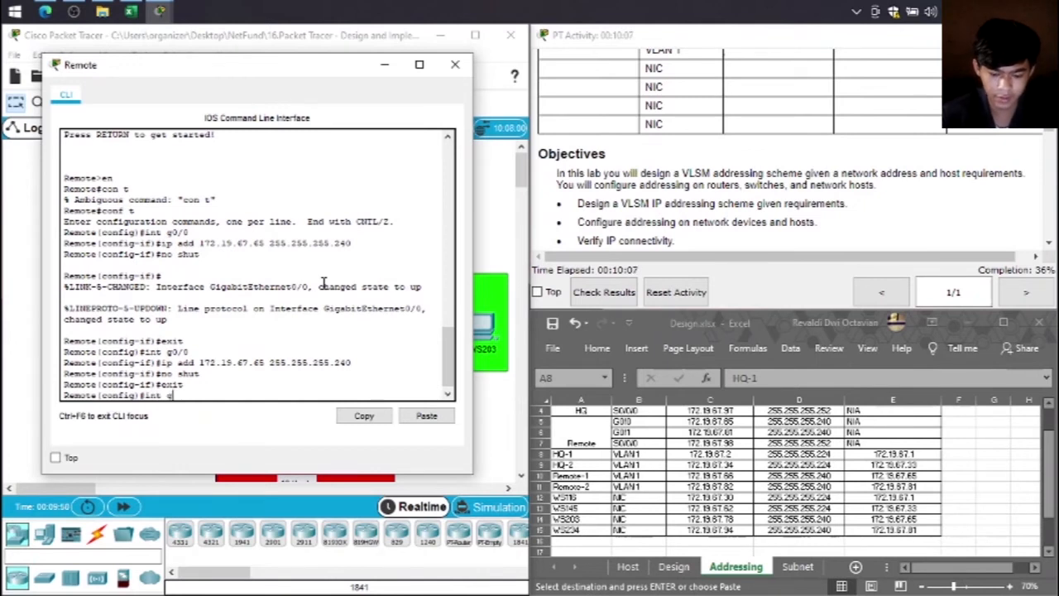
{"action": "type", "text": "0/"}
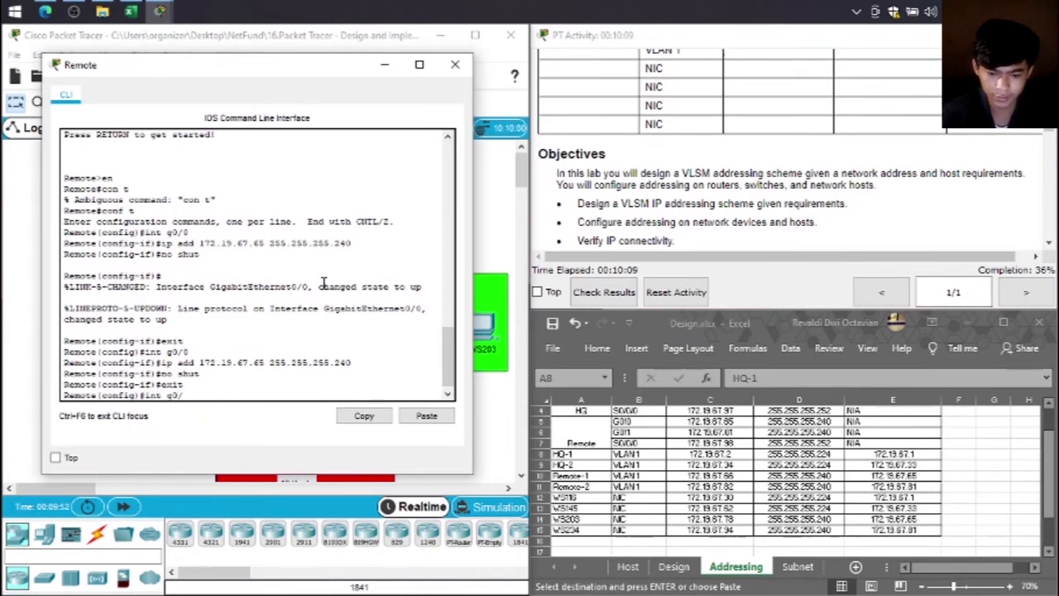
{"action": "type", "text": "1"}
{"action": "key", "text": "Return"}
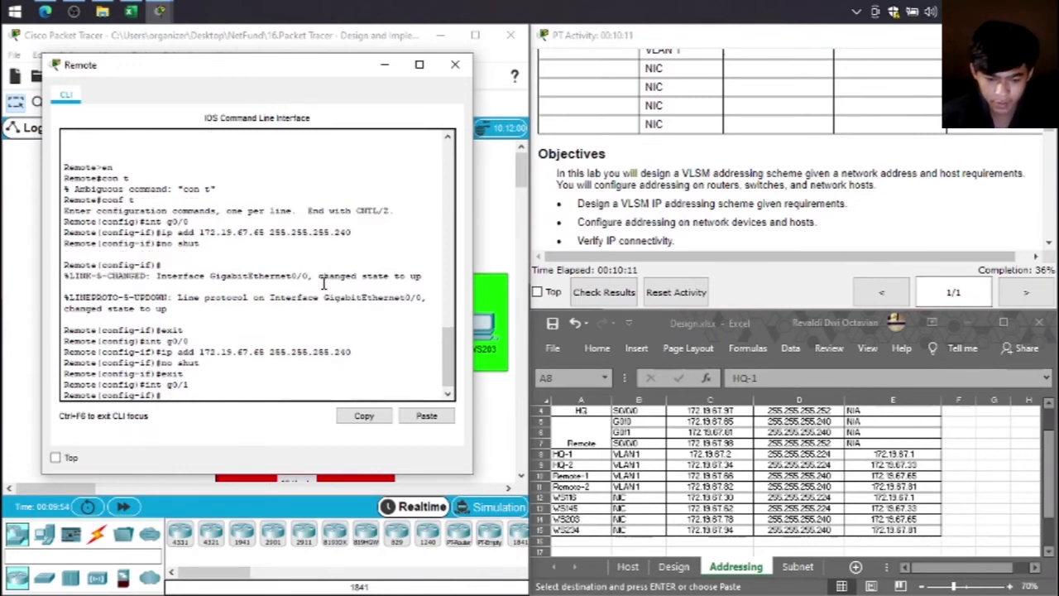
{"action": "type", "text": "ip add"}
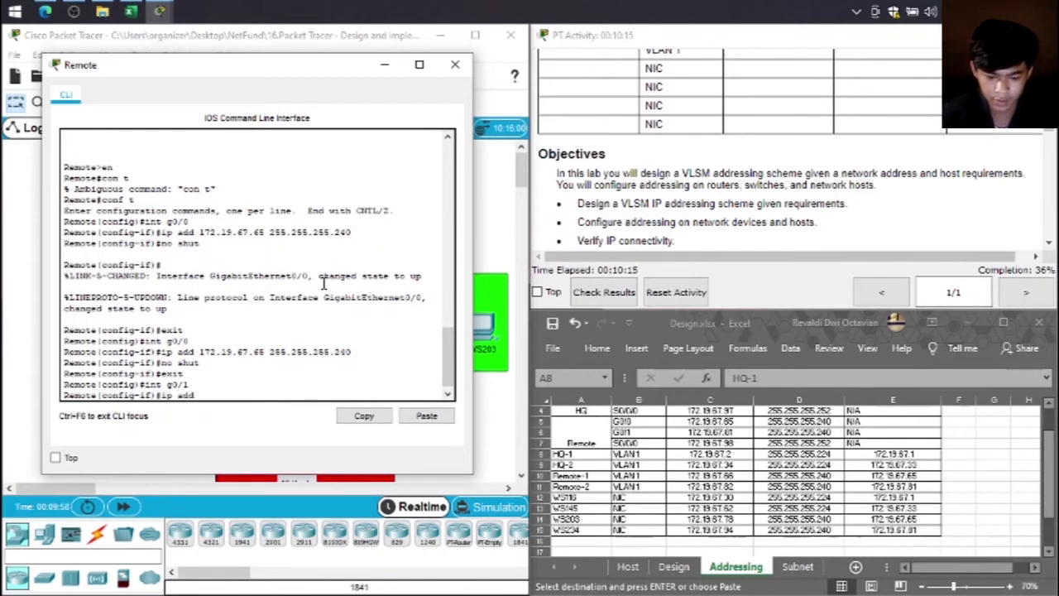
{"action": "type", "text": " 172.1"}
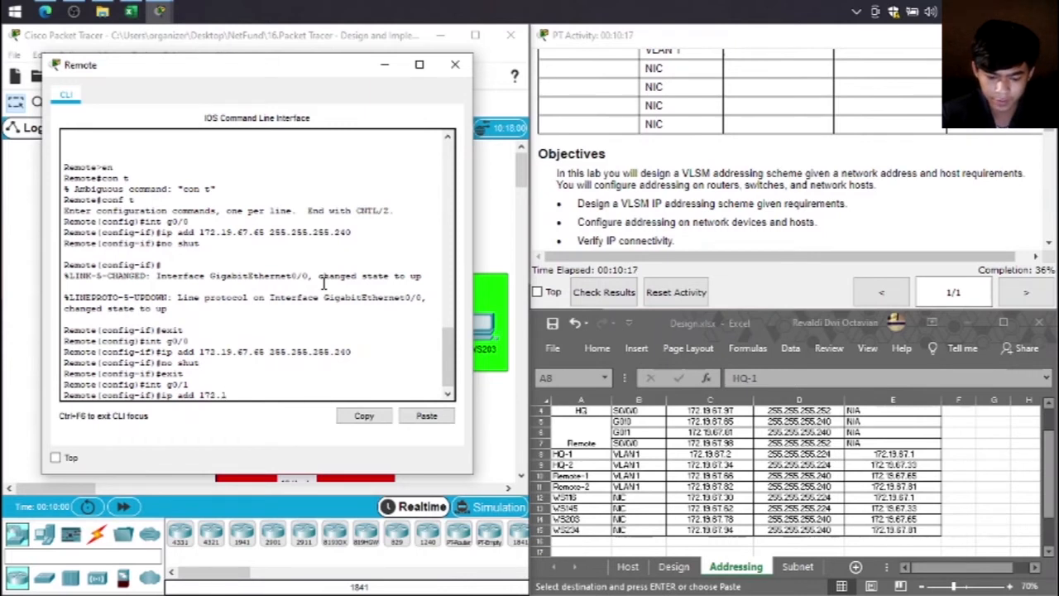
{"action": "type", "text": "9.6"}
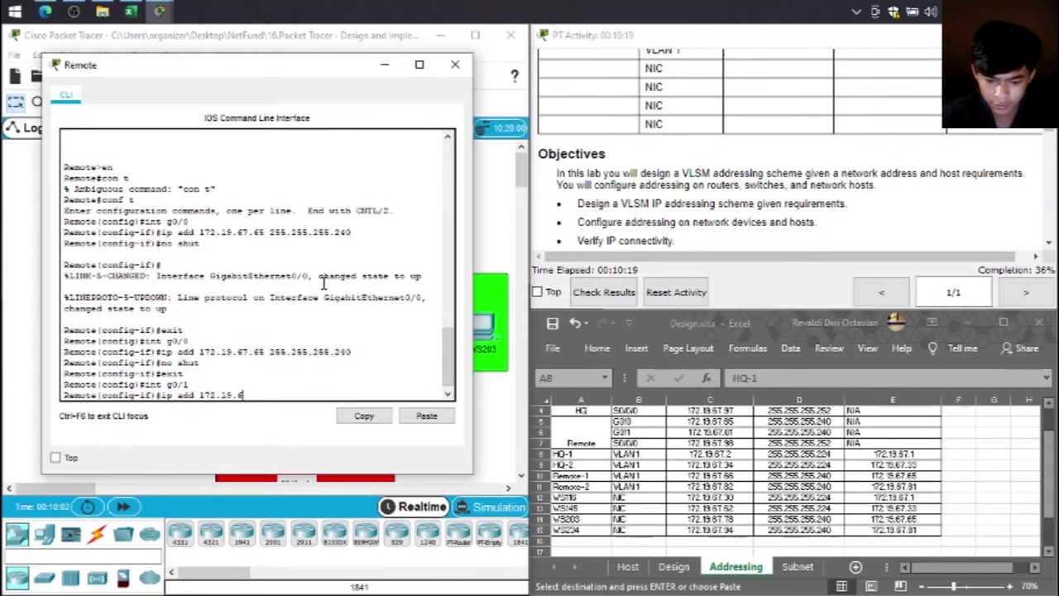
{"action": "type", "text": "7"}
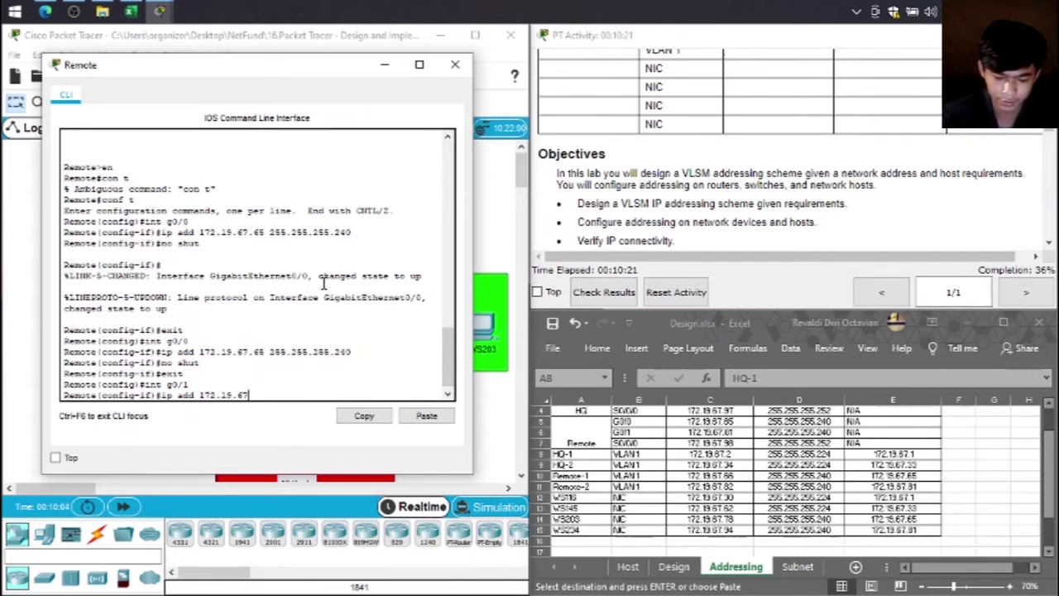
{"action": "type", "text": ".81"}
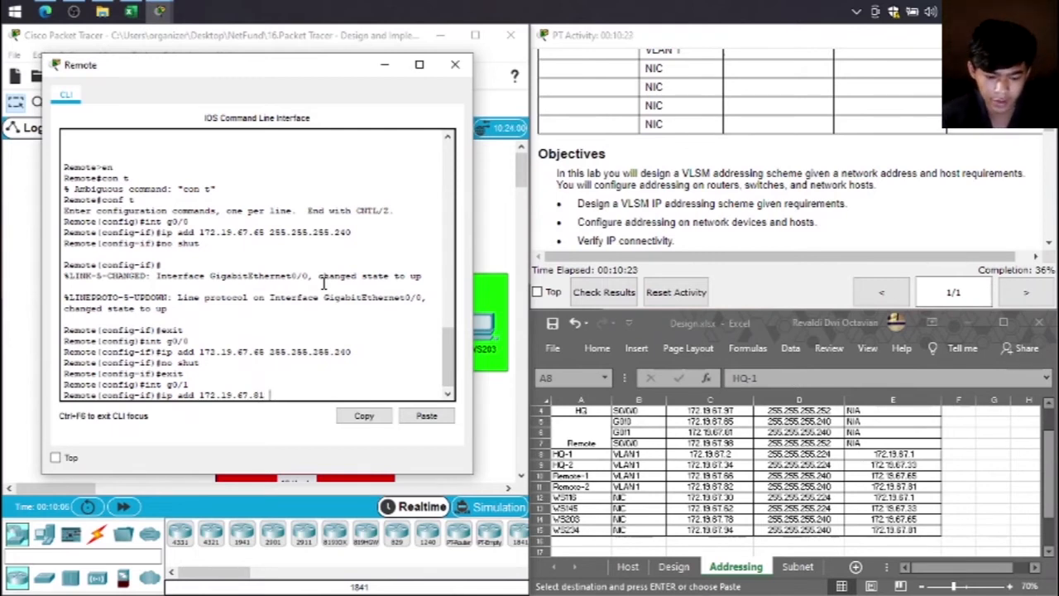
{"action": "type", "text": "255"}
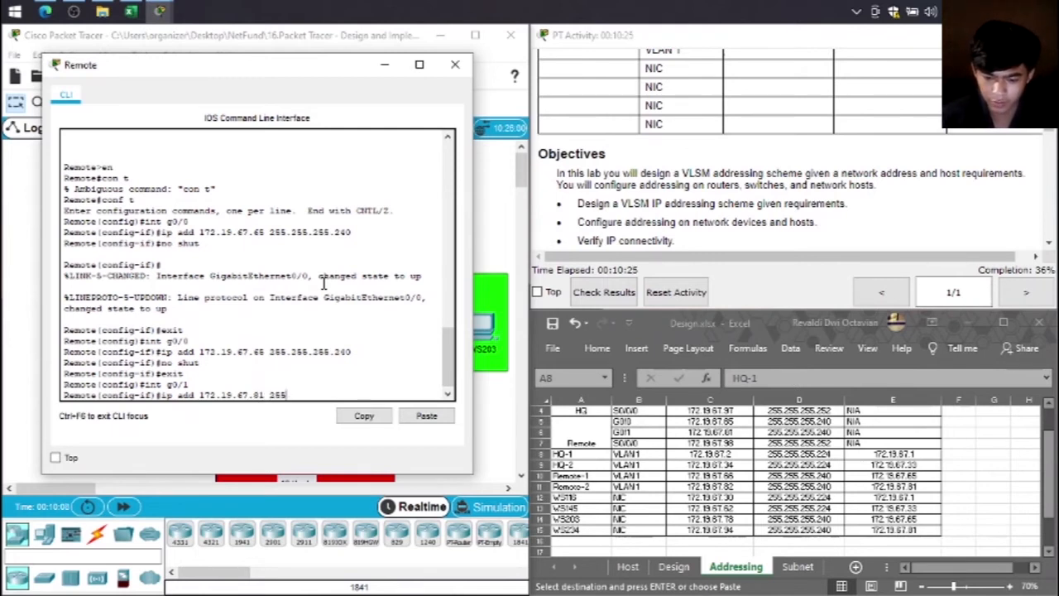
{"action": "type", "text": ".255.255."}
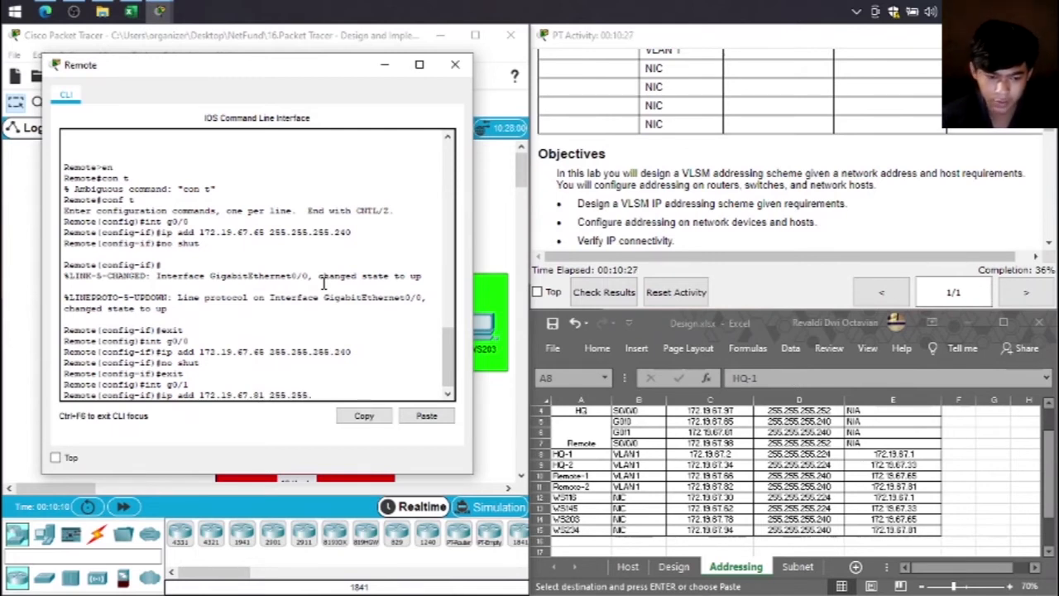
{"action": "type", "text": "240"}
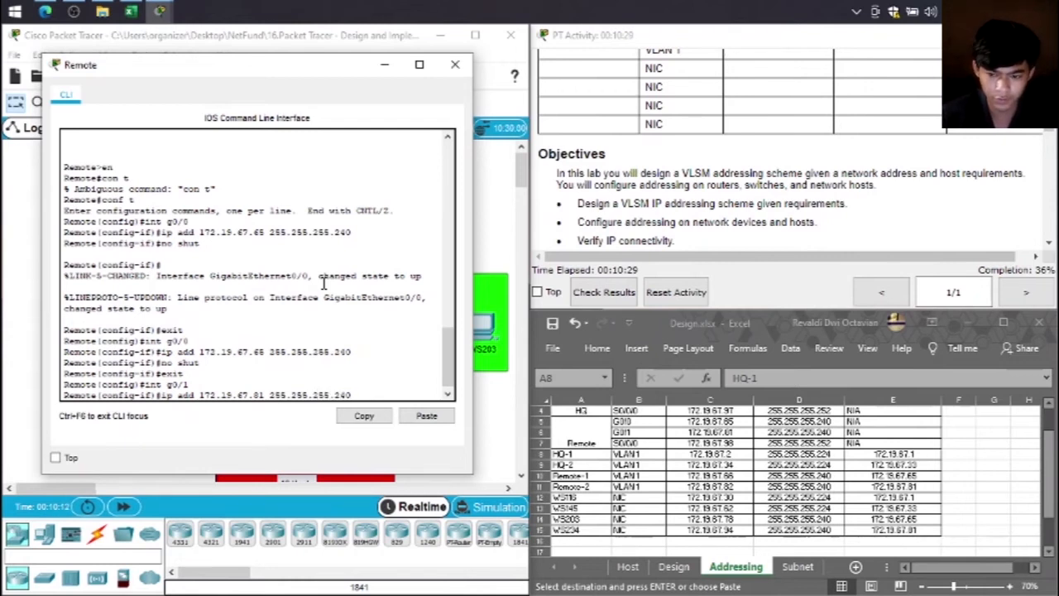
{"action": "key", "text": "Return"}
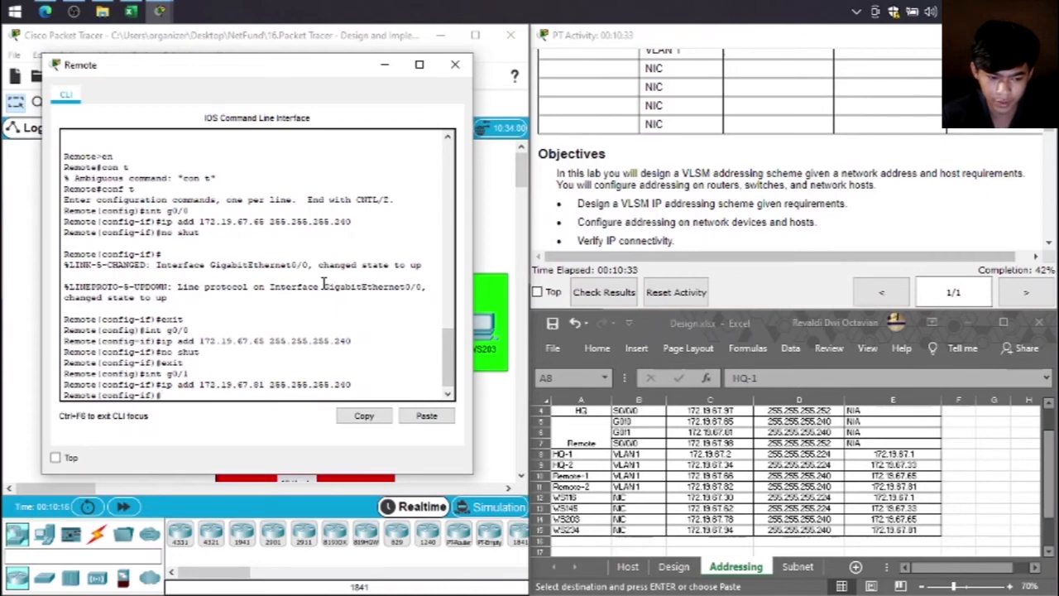
Step: Enable the Remote router's g0/1 with no shut and exit the interface
{"action": "type", "text": "no shut"}
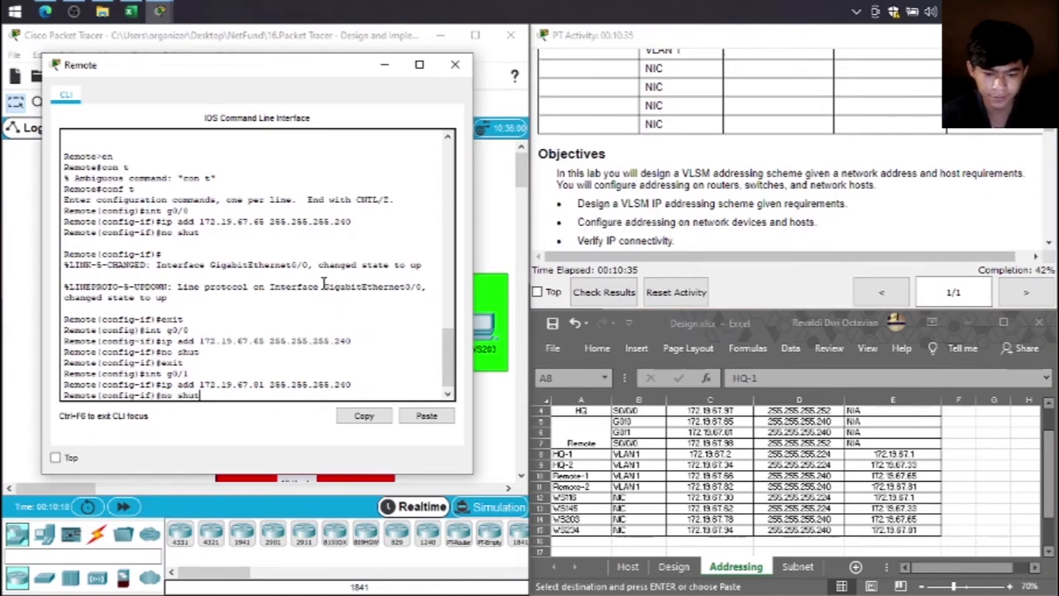
{"action": "key", "text": "Return"}
{"action": "type", "text": "exit"}
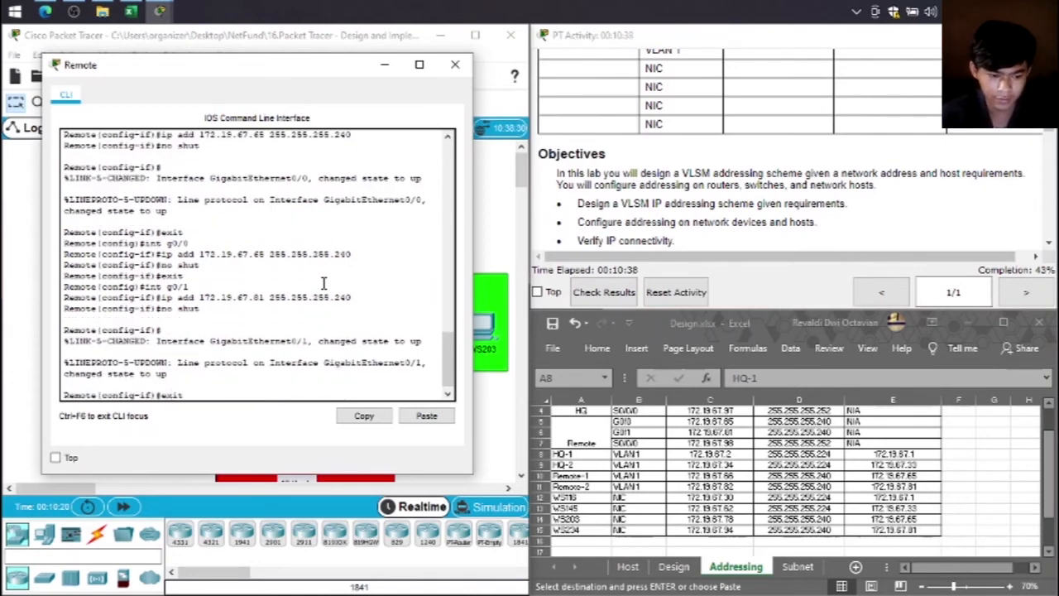
{"action": "key", "text": "Return"}
Step: Assign IP address 172.19.67.98 with mask 255.255.255.252 to the Remote router's se0/0/0, leaving the interface and closing the router's window
{"action": "type", "text": "int "}
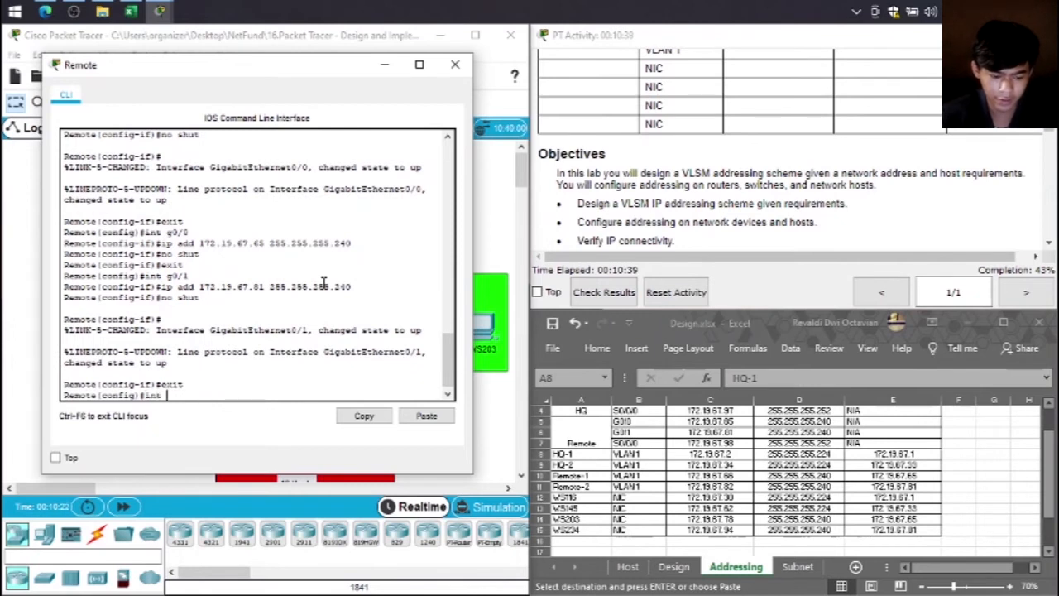
{"action": "type", "text": "se0"}
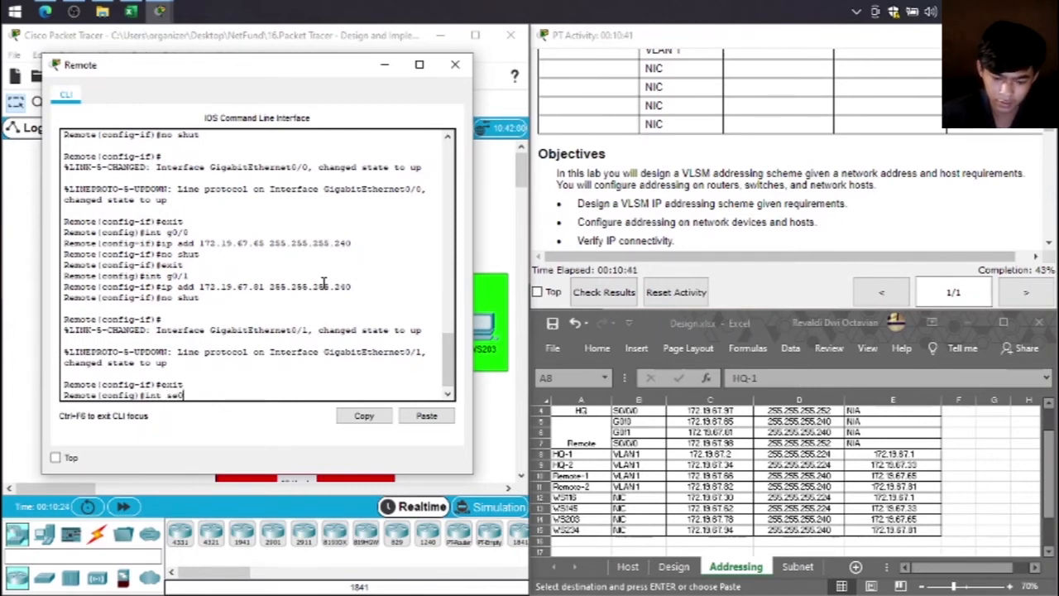
{"action": "type", "text": "/0/0"}
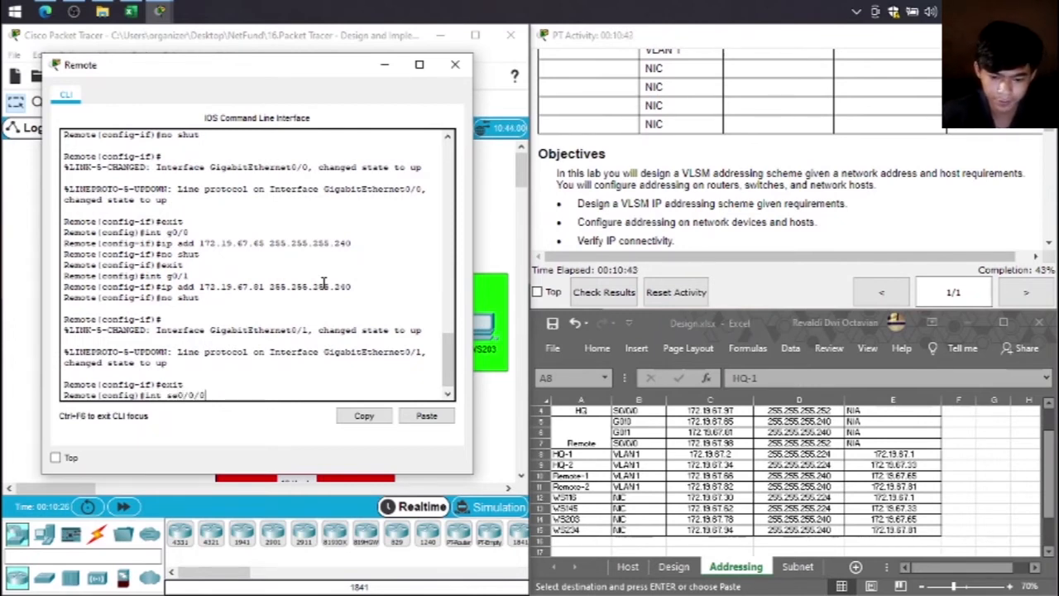
{"action": "key", "text": "Return"}
{"action": "type", "text": "ip"}
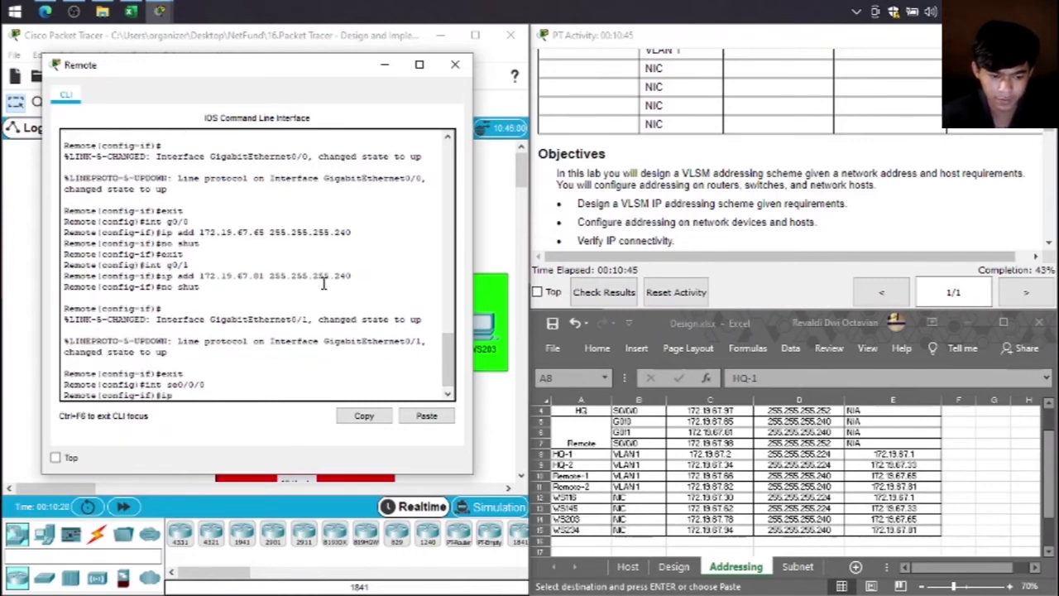
{"action": "type", "text": " add "}
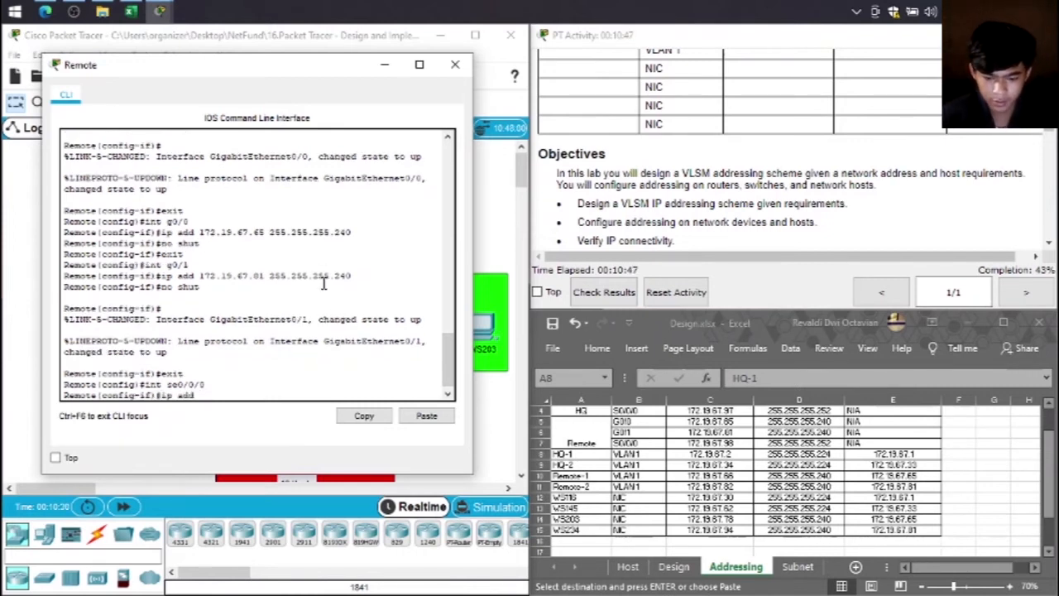
{"action": "type", "text": "172"}
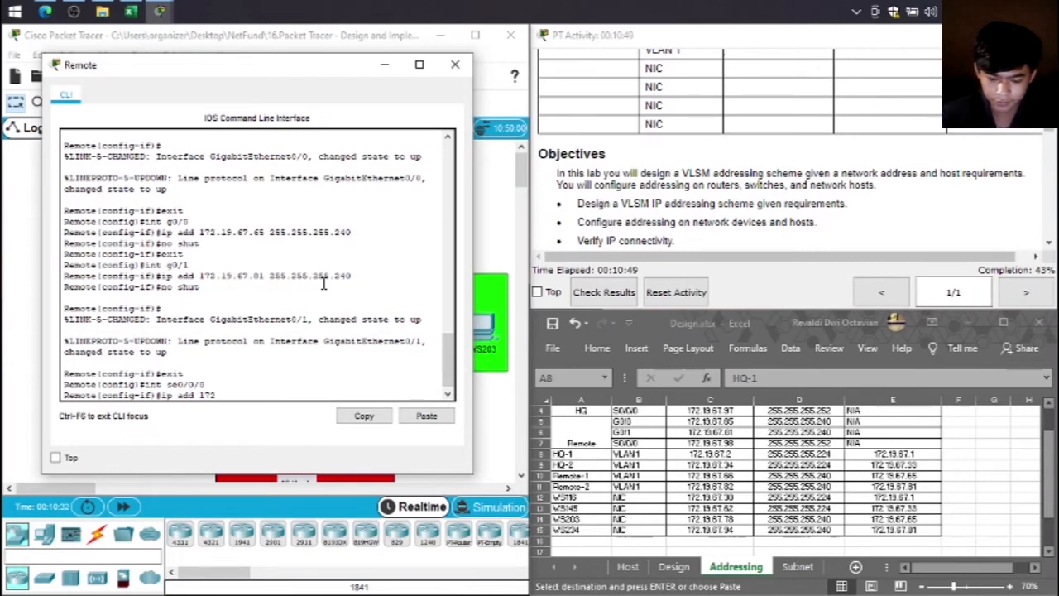
{"action": "type", "text": ".19"}
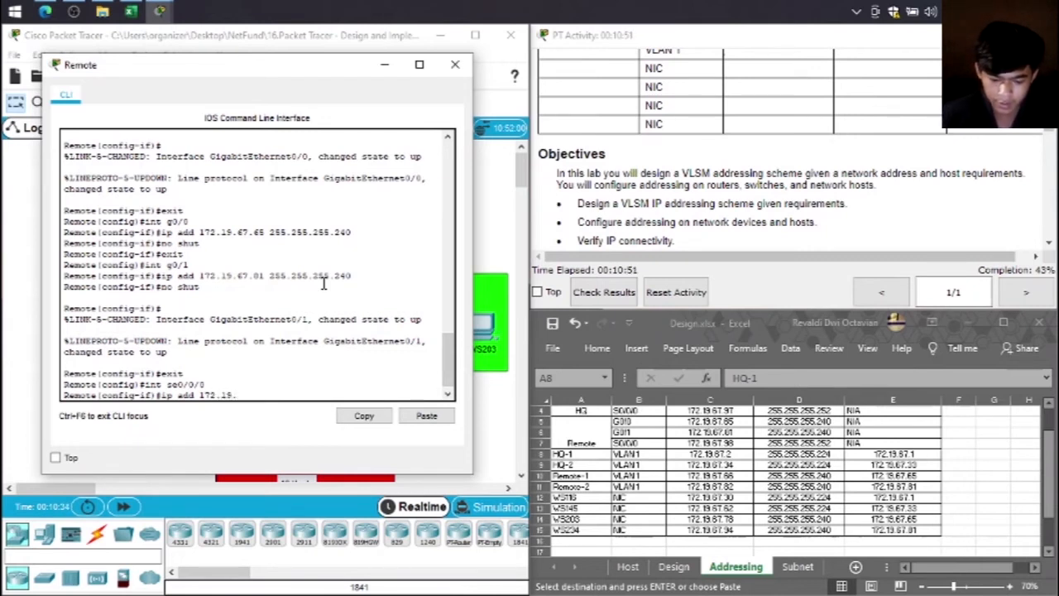
{"action": "type", "text": ".67.98"}
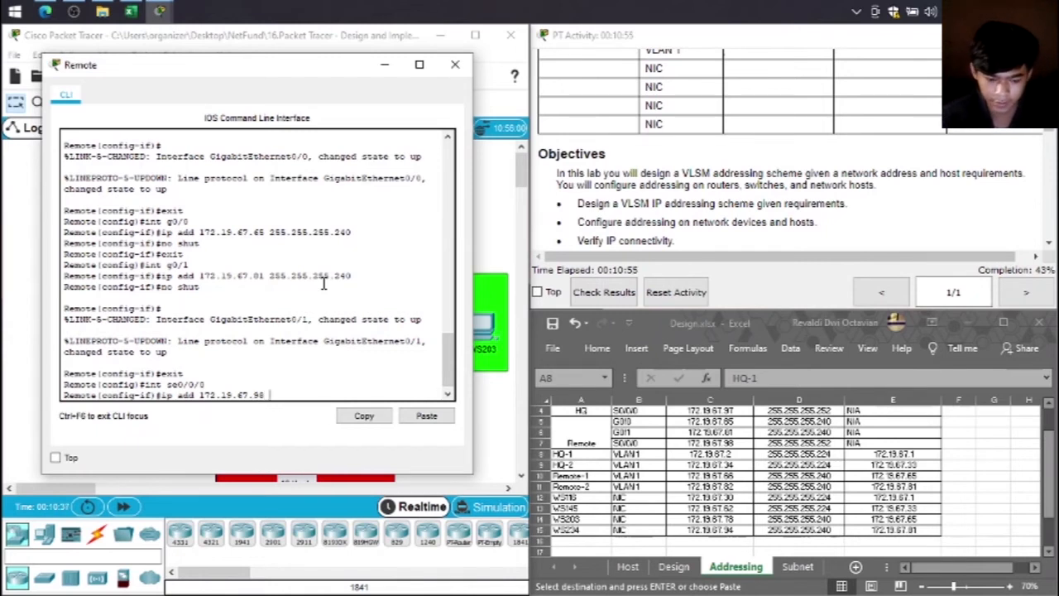
{"action": "type", "text": " 255.255.2"}
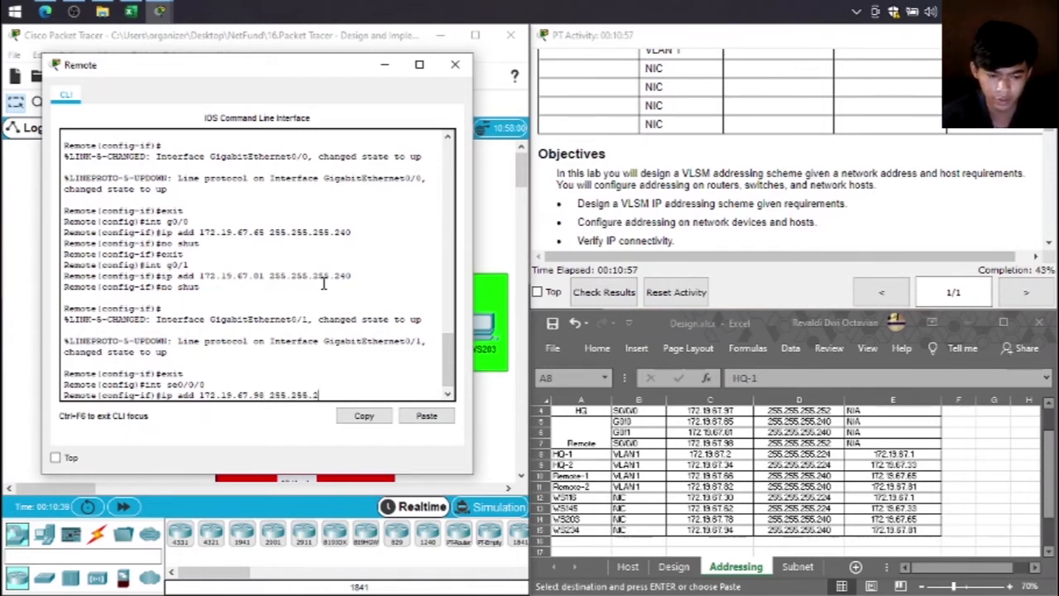
{"action": "type", "text": "55 "}
{"action": "type", "text": "252"}
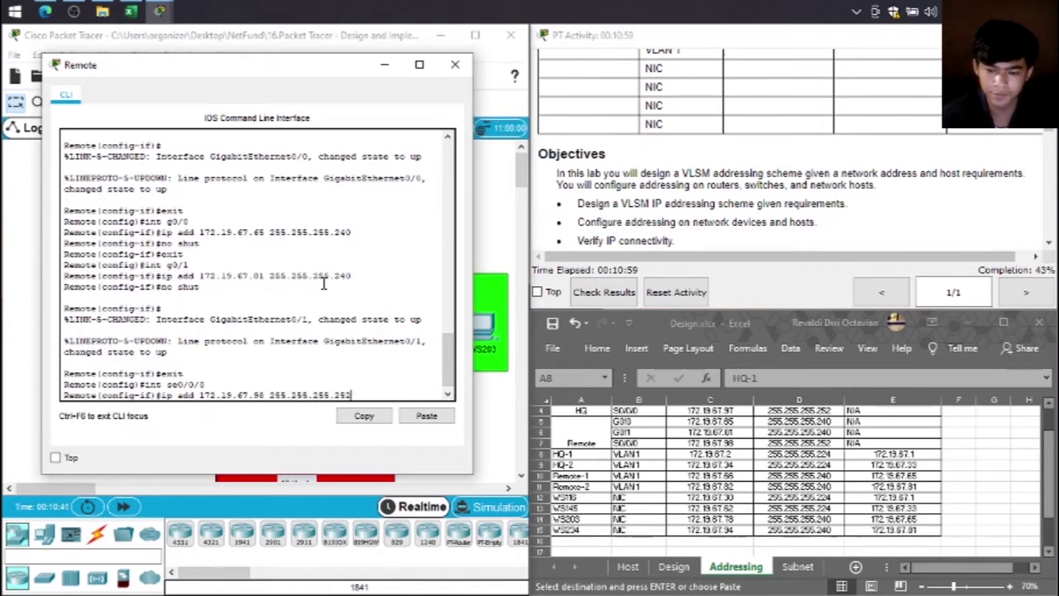
{"action": "key", "text": "Return"}
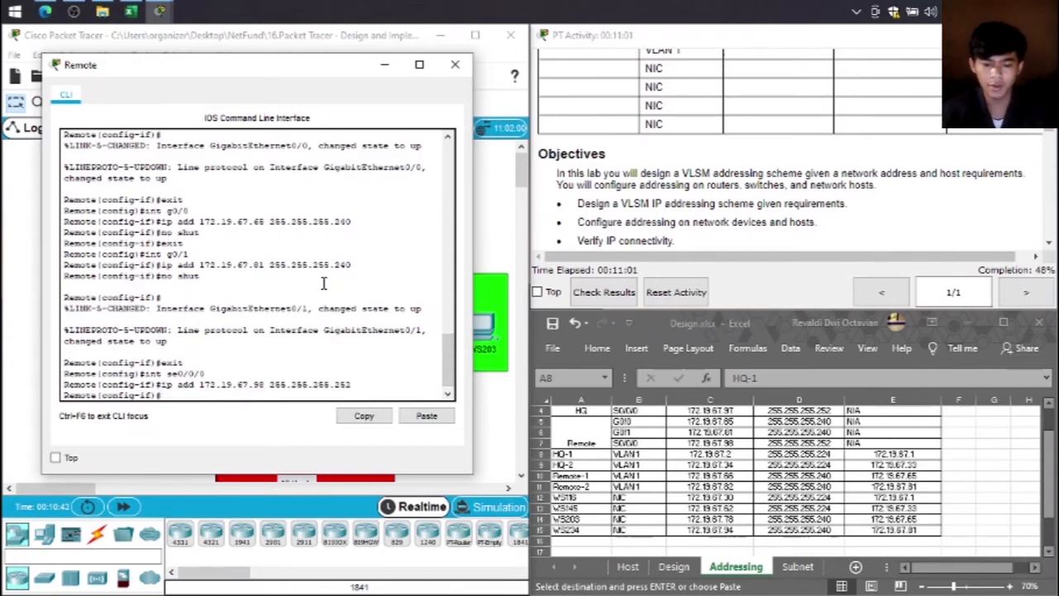
{"action": "type", "text": "exit"}
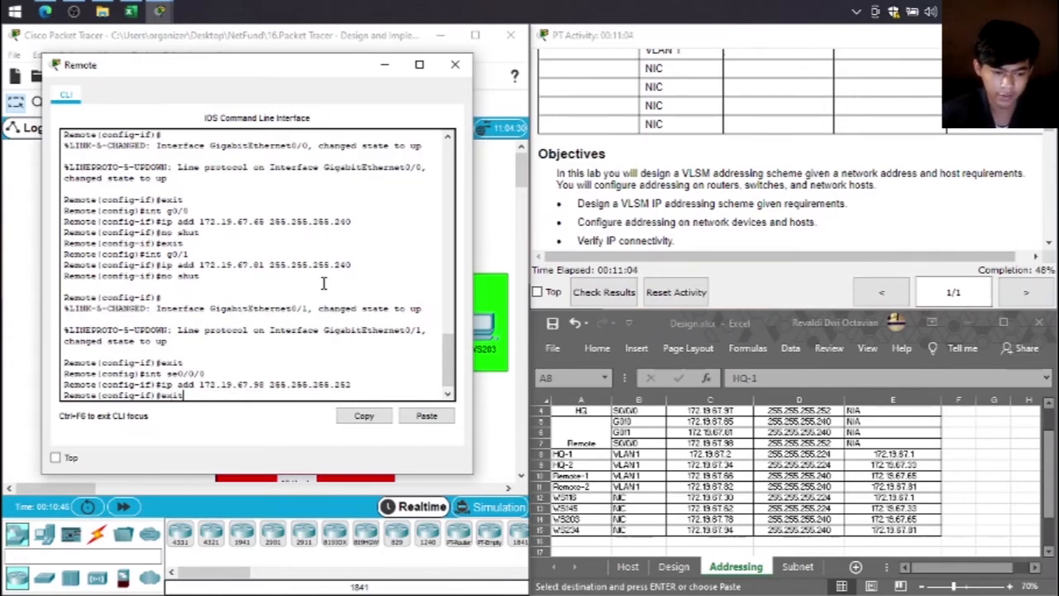
{"action": "key", "text": "Return"}
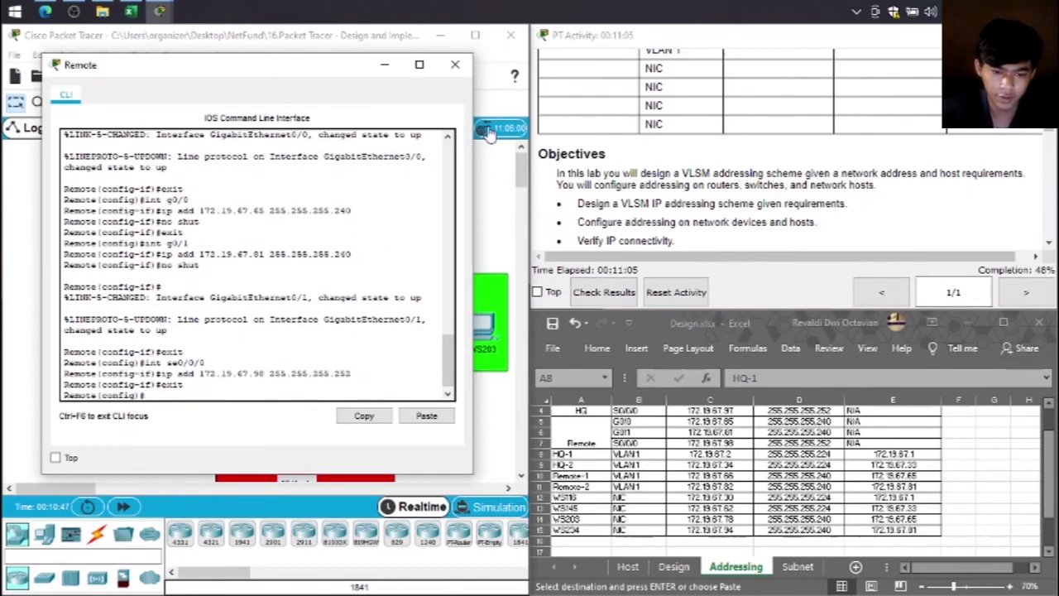
{"action": "left_click", "coordinate": [455, 64]}
Step: Open the Remote-1 switch's command line clear of the addressing sheet and enter global configuration mode with en and conf t
{"action": "left_click", "coordinate": [394, 332]}
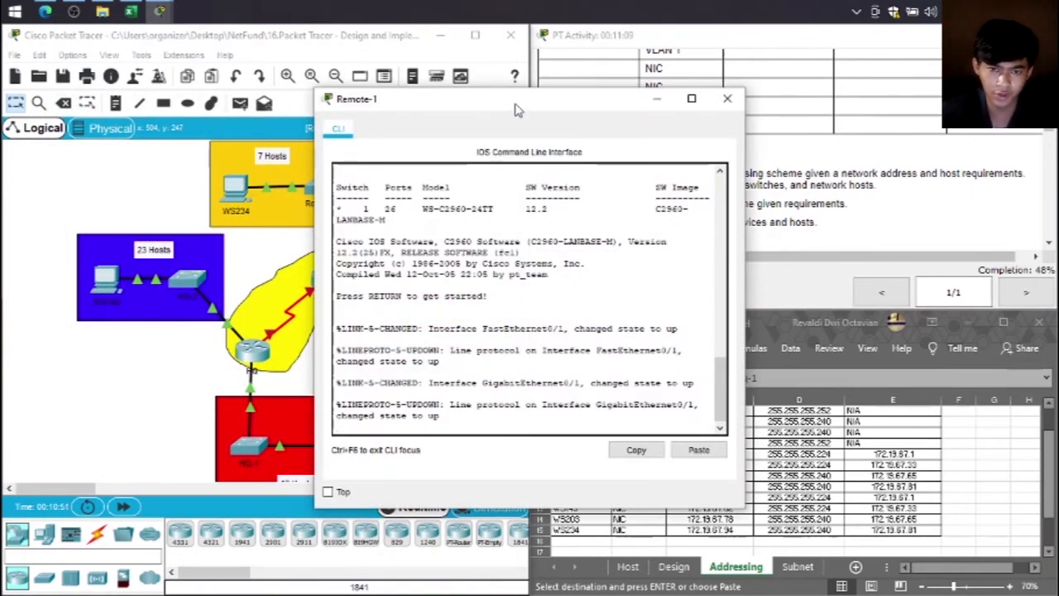
{"action": "left_click_drag", "start_coordinate": [514, 103], "coordinate": [299, 89]}
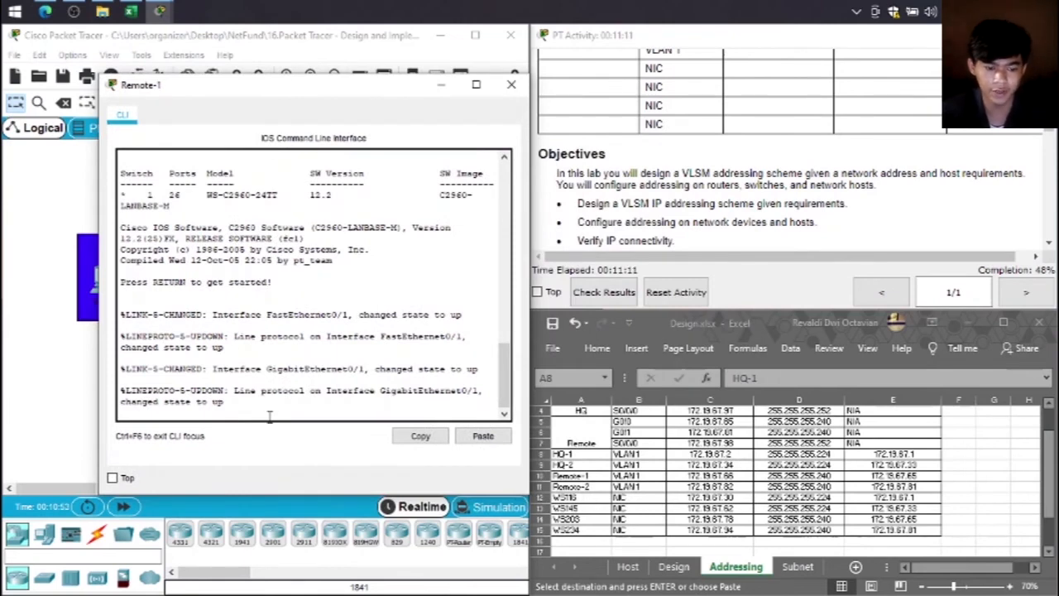
{"action": "key", "text": "Return"}
{"action": "type", "text": "en"}
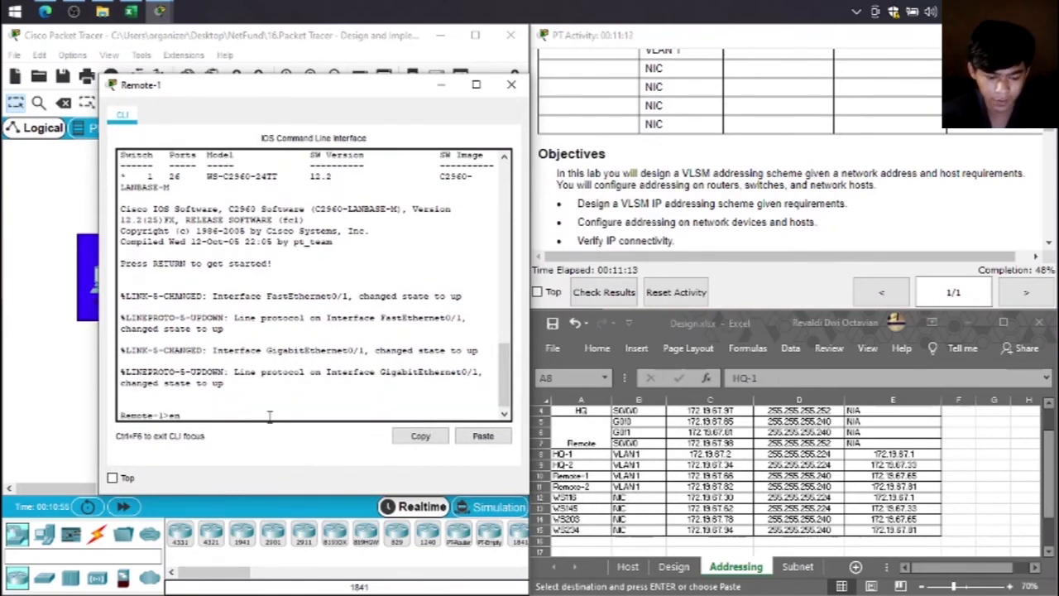
{"action": "key", "text": "Return"}
{"action": "type", "text": "conf"}
{"action": "type", "text": " t"}
{"action": "key", "text": "Return"}
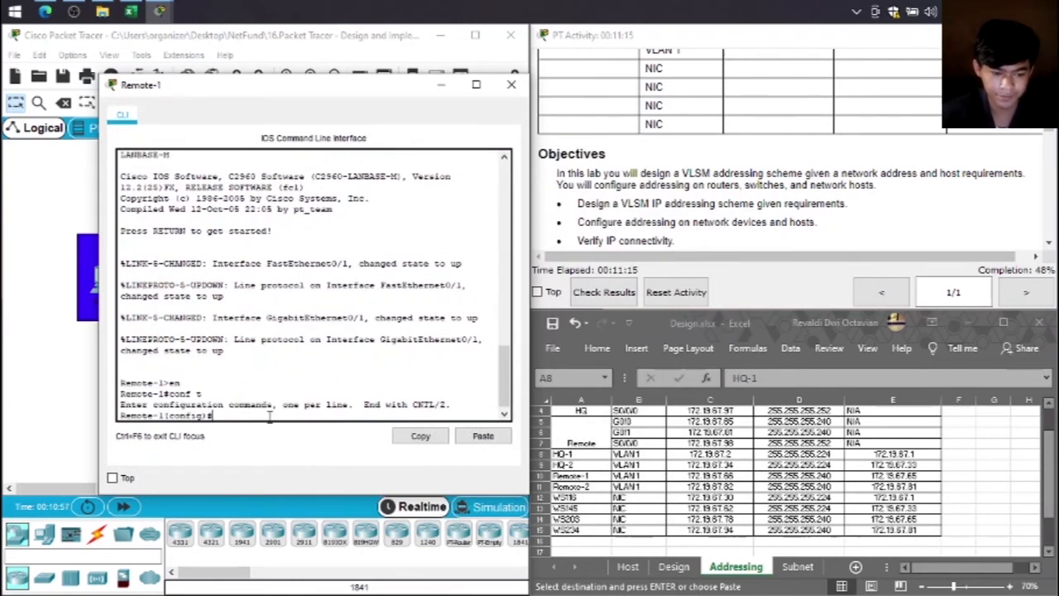
Step: Assign IP address 172.19.67.66 with mask 255.255.255.240 to the Remote-1 switch's VLAN 1 interface, marking the Remote-1 row in the addressing sheet
{"action": "type", "text": "int "}
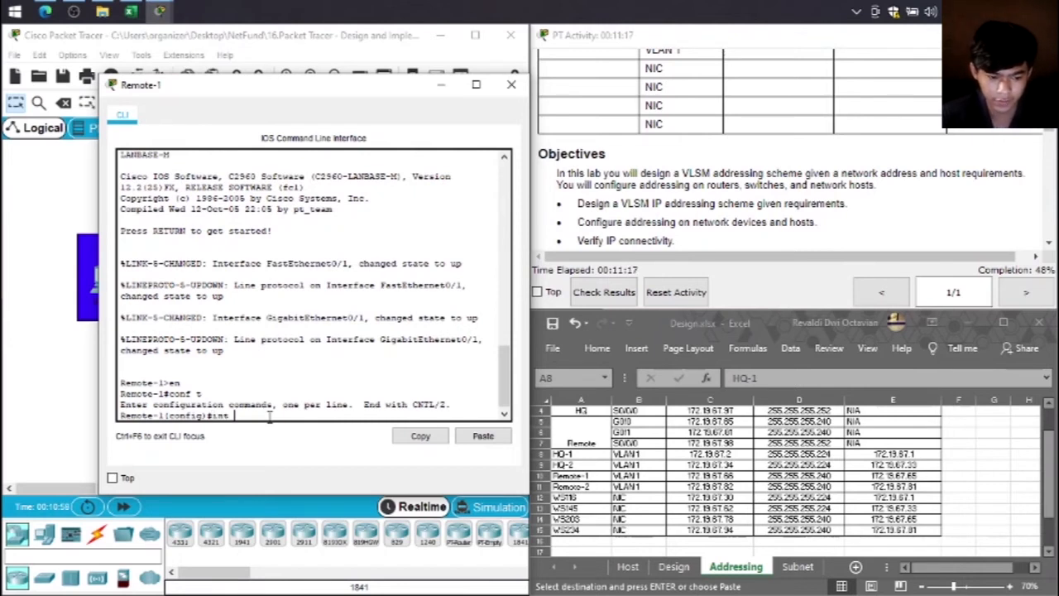
{"action": "type", "text": "vlan 1"}
{"action": "key", "text": "Return"}
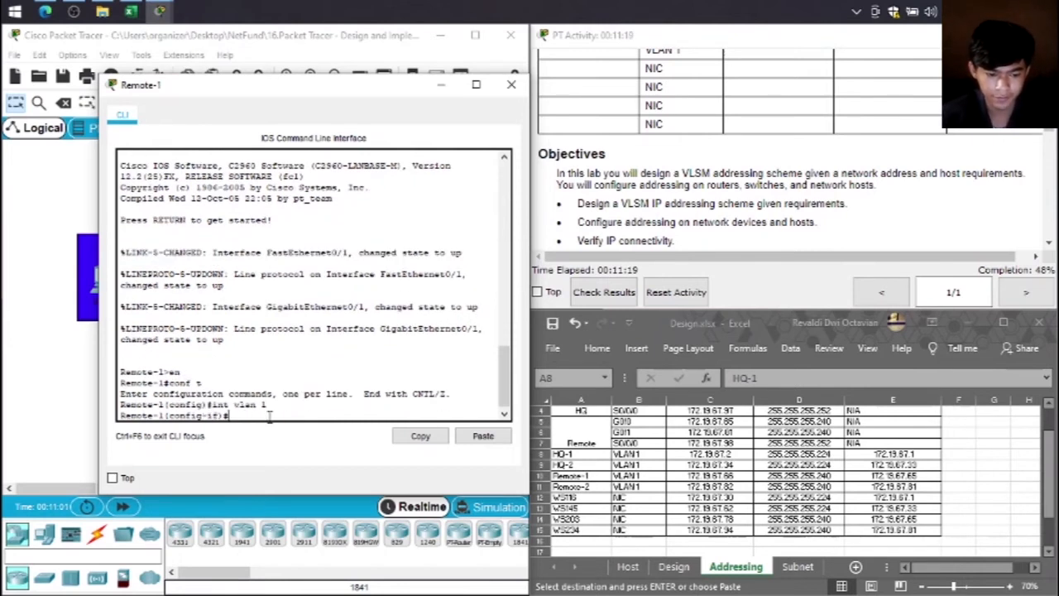
{"action": "type", "text": "ip add"}
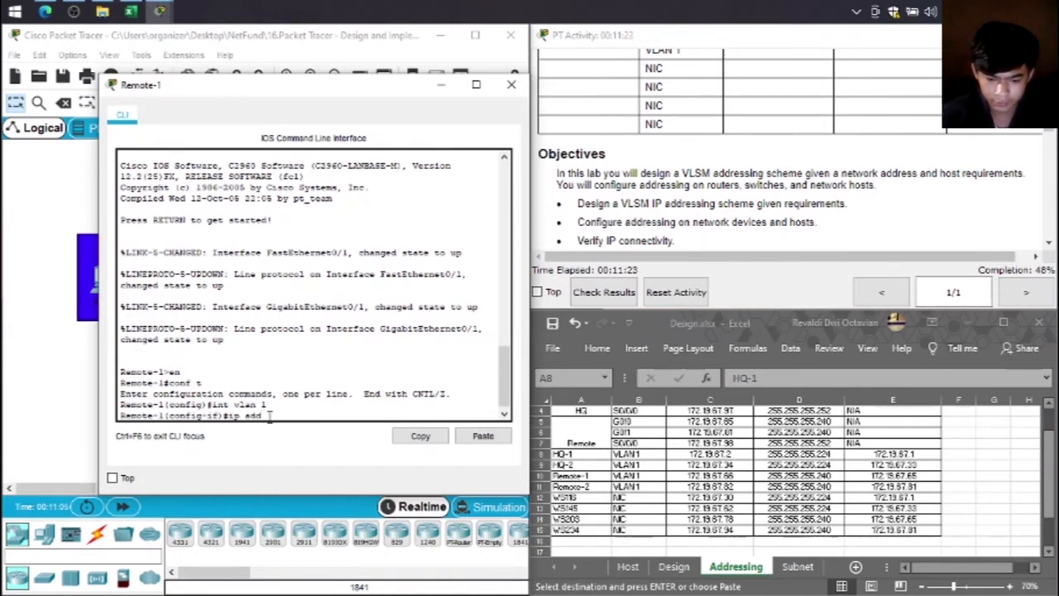
{"action": "type", "text": " 17"}
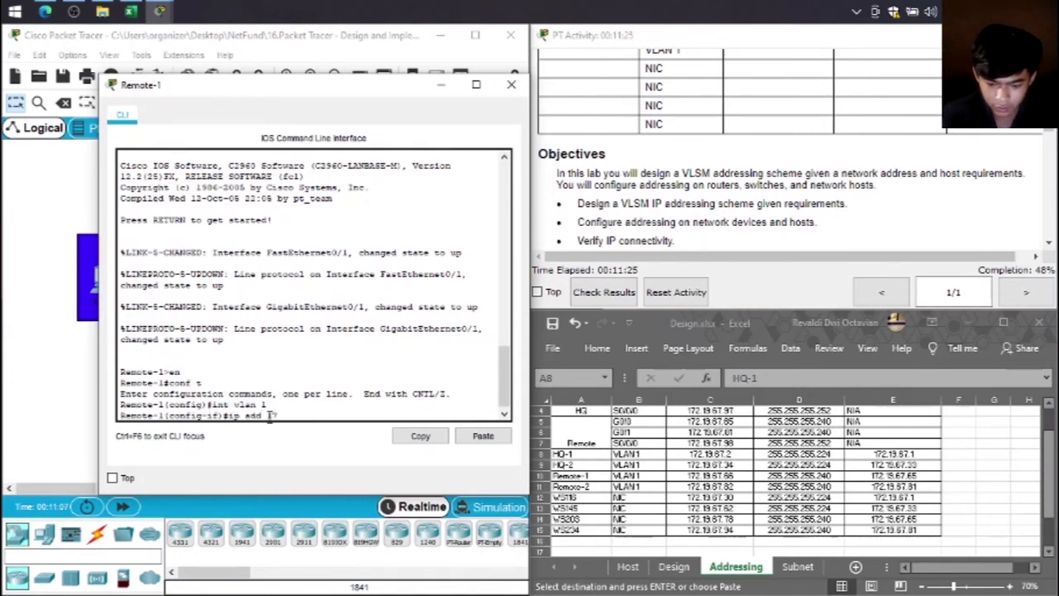
{"action": "type", "text": "2.1"}
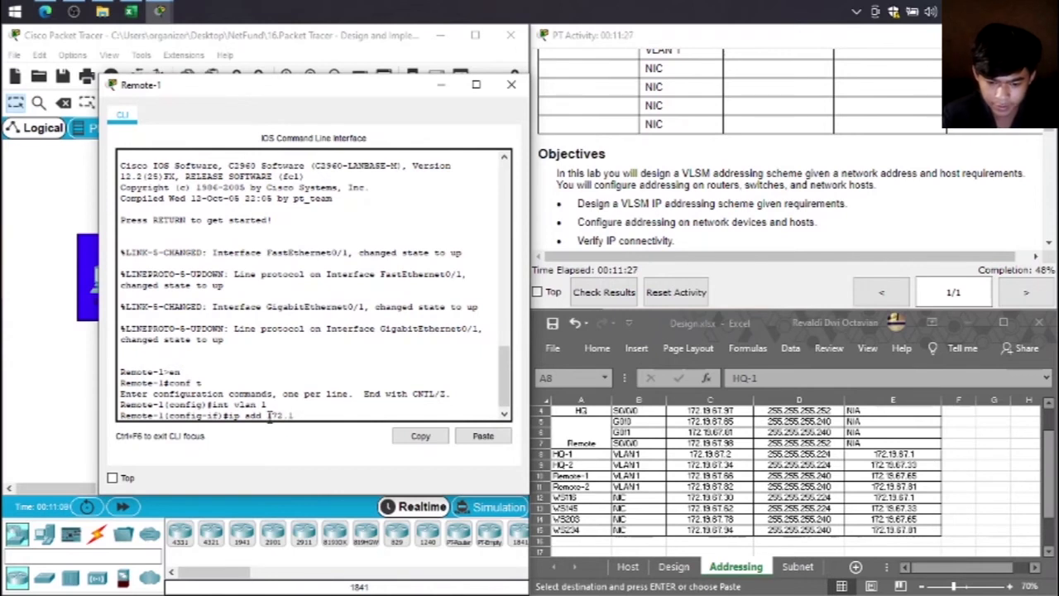
{"action": "type", "text": "9.67"}
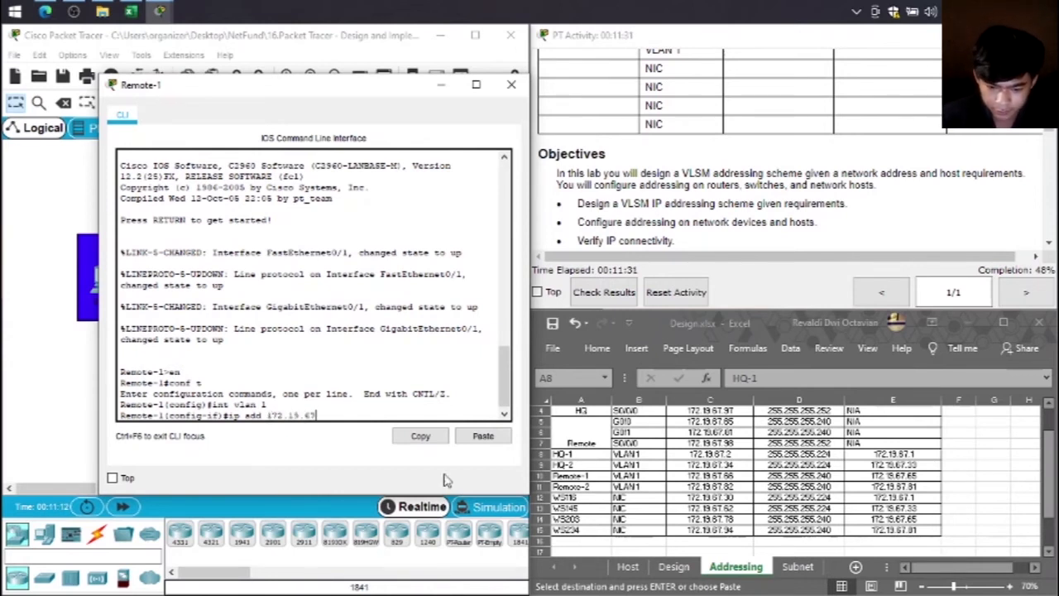
{"action": "left_click", "coordinate": [614, 549]}
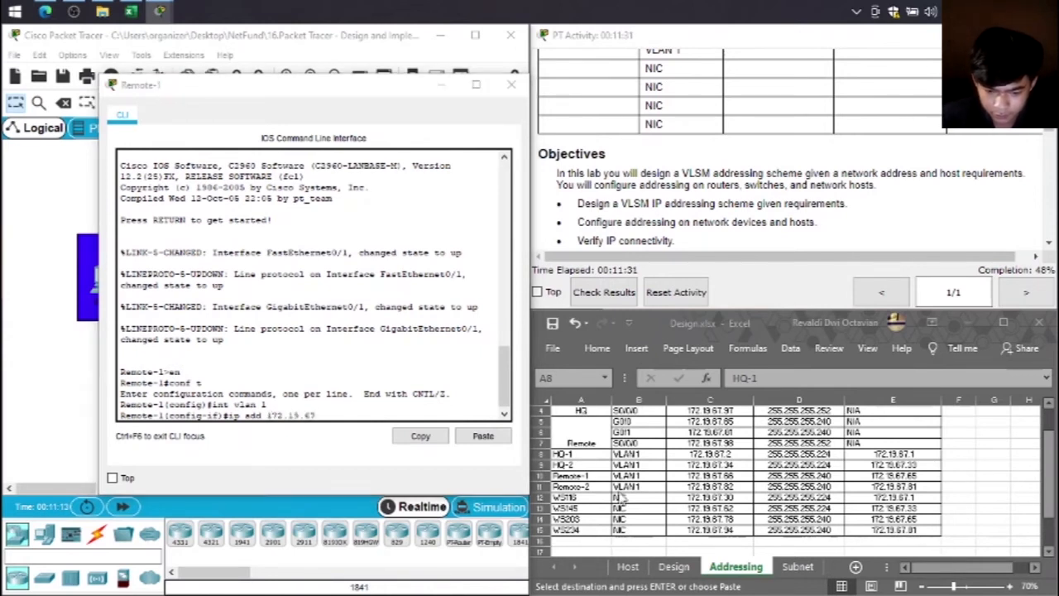
{"action": "left_click", "coordinate": [539, 475]}
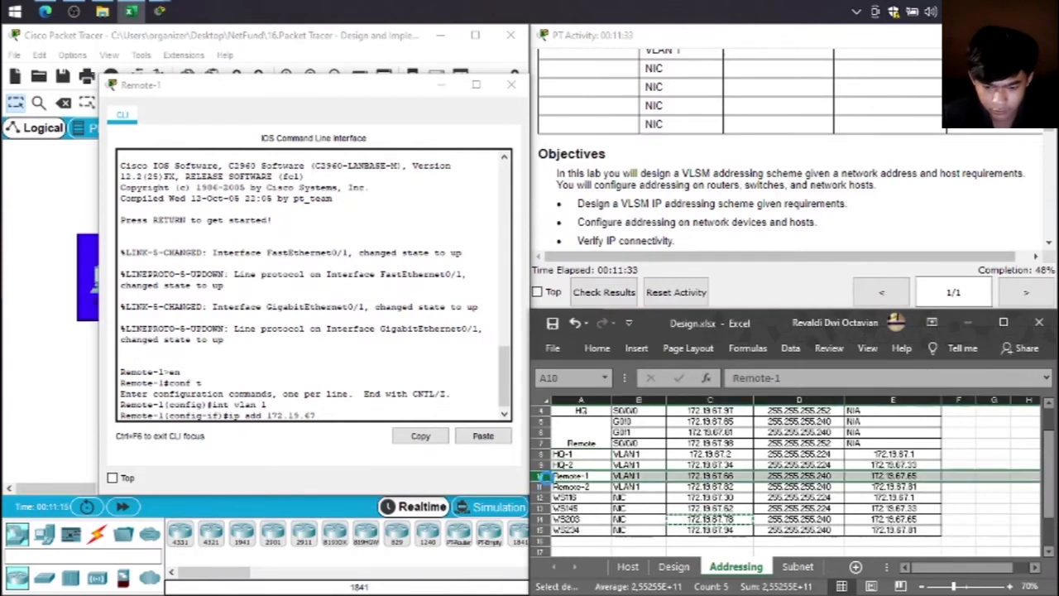
{"action": "left_click", "coordinate": [418, 414]}
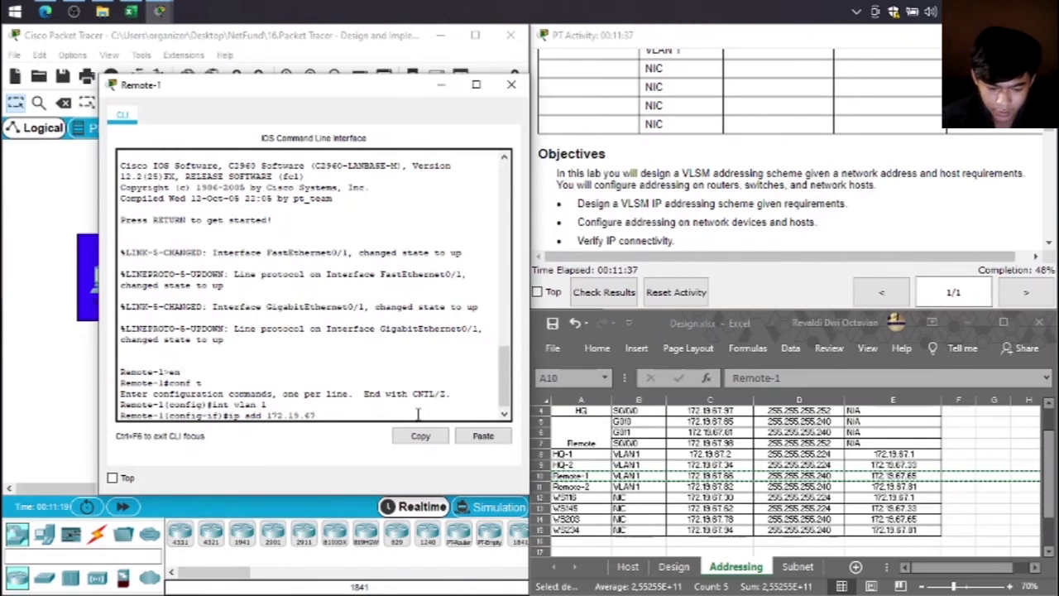
{"action": "type", "text": "66 2"}
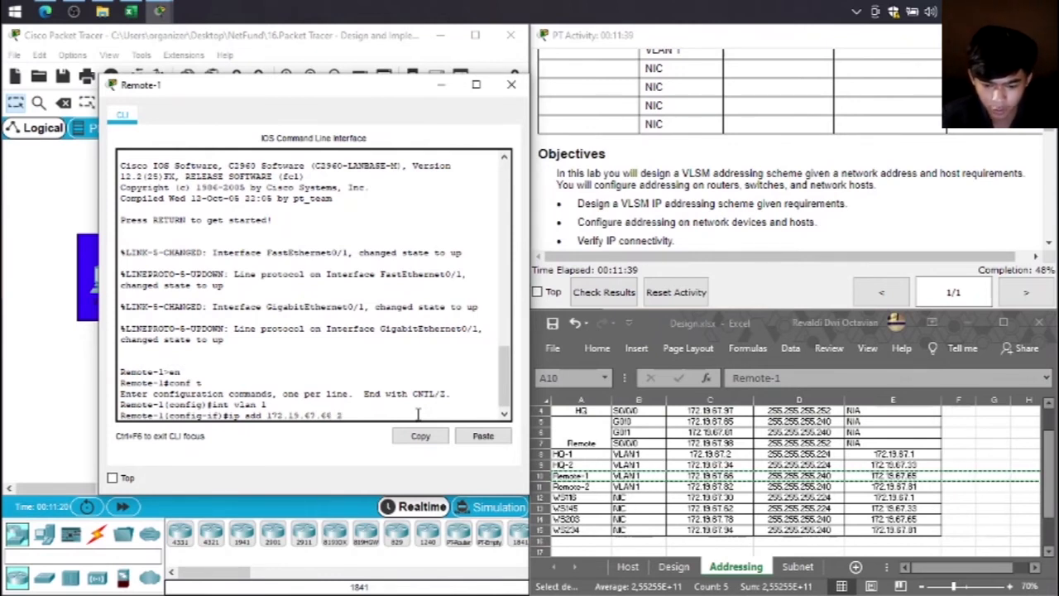
{"action": "type", "text": "55.255.25"}
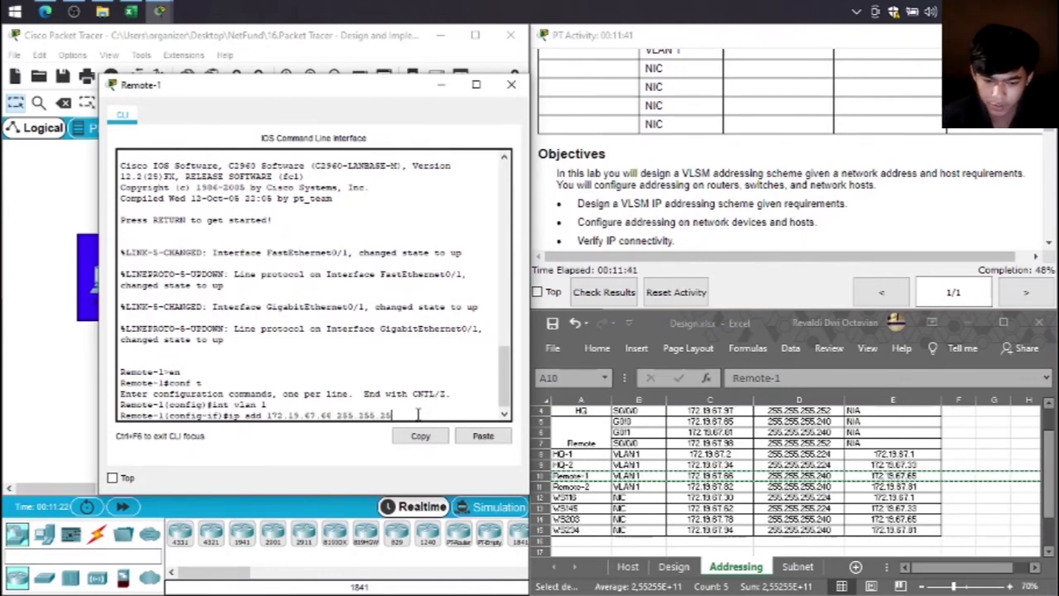
{"action": "type", "text": "5.240"}
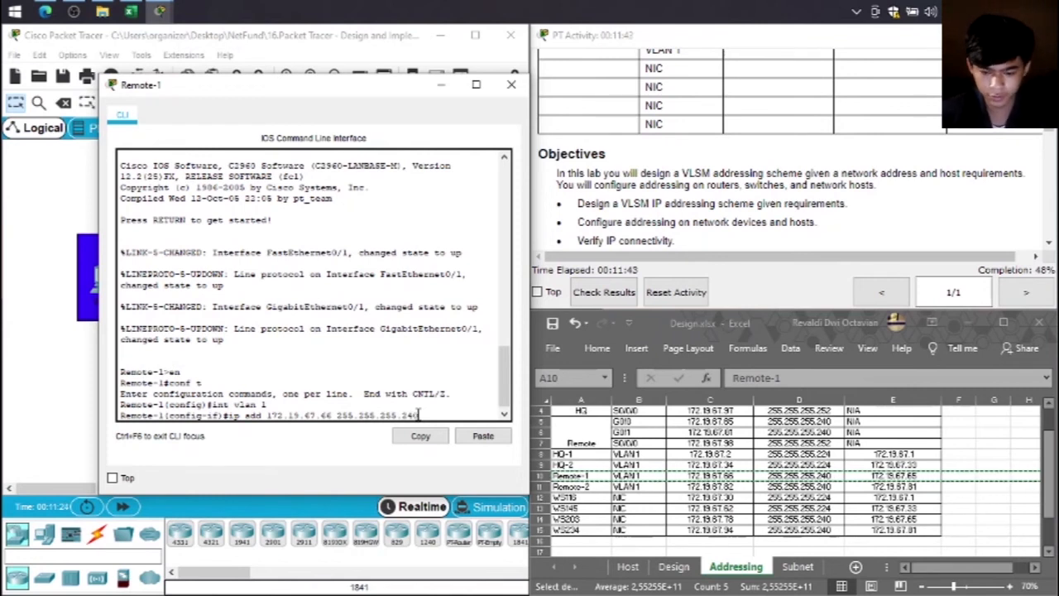
{"action": "key", "text": "Return"}
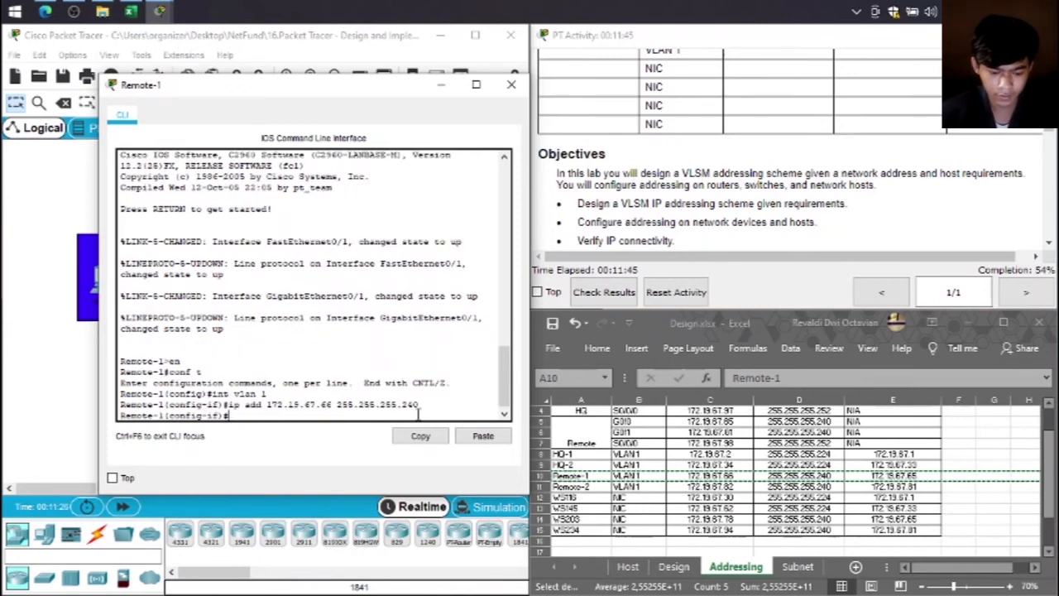
Step: Enable the Remote-1 switch's VLAN 1 interface with no shut
{"action": "type", "text": "no shut"}
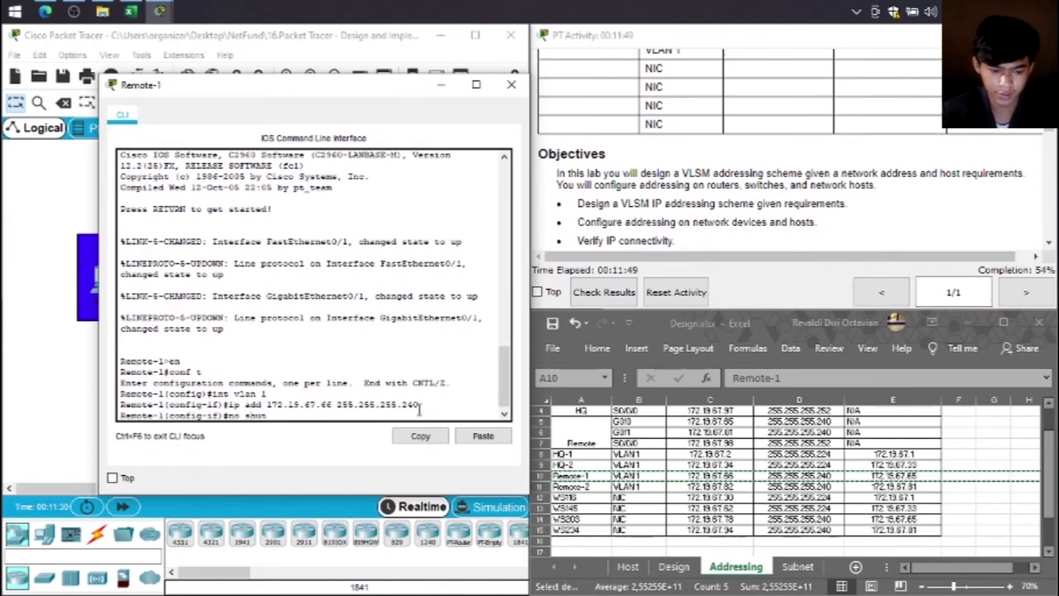
{"action": "key", "text": "Return"}
{"action": "key", "text": "Return"}
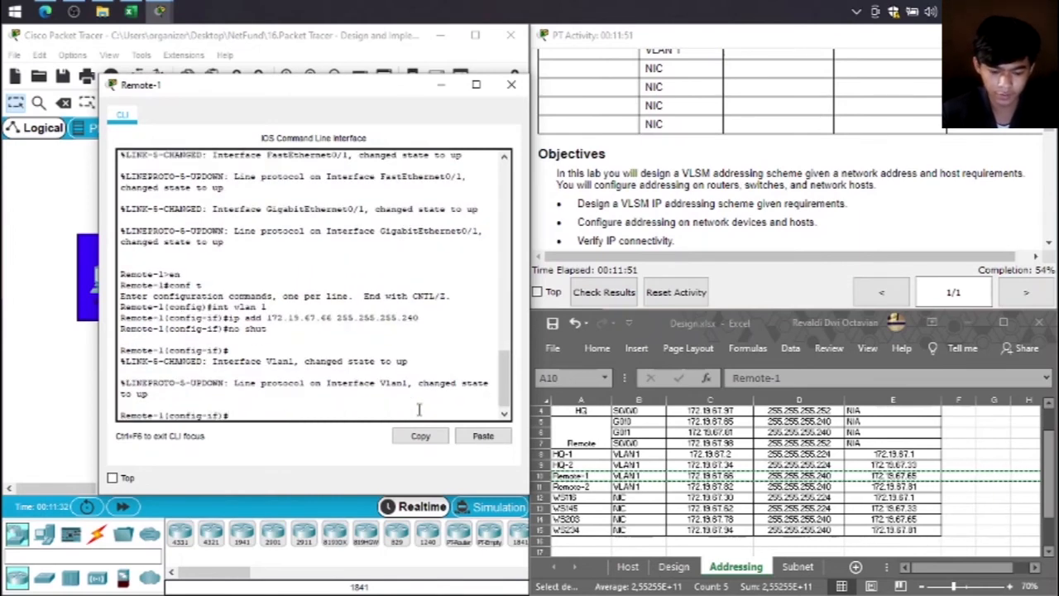
Step: Set the Remote-1 switch's default gateway to 172.19.67.65 with ip def and close the switch's window
{"action": "type", "text": "ip def"}
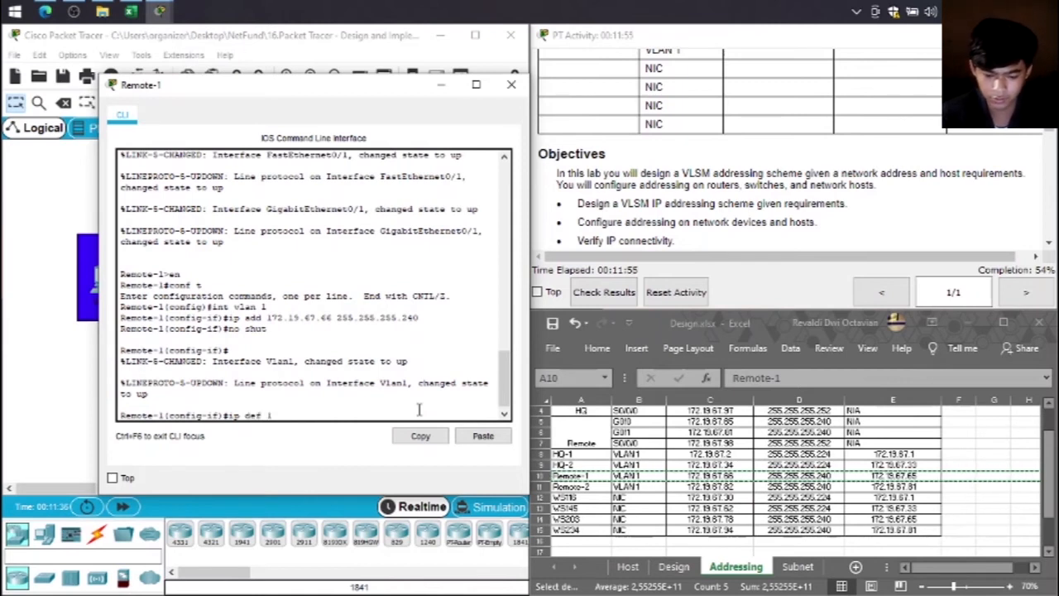
{"action": "type", "text": " 172.19"}
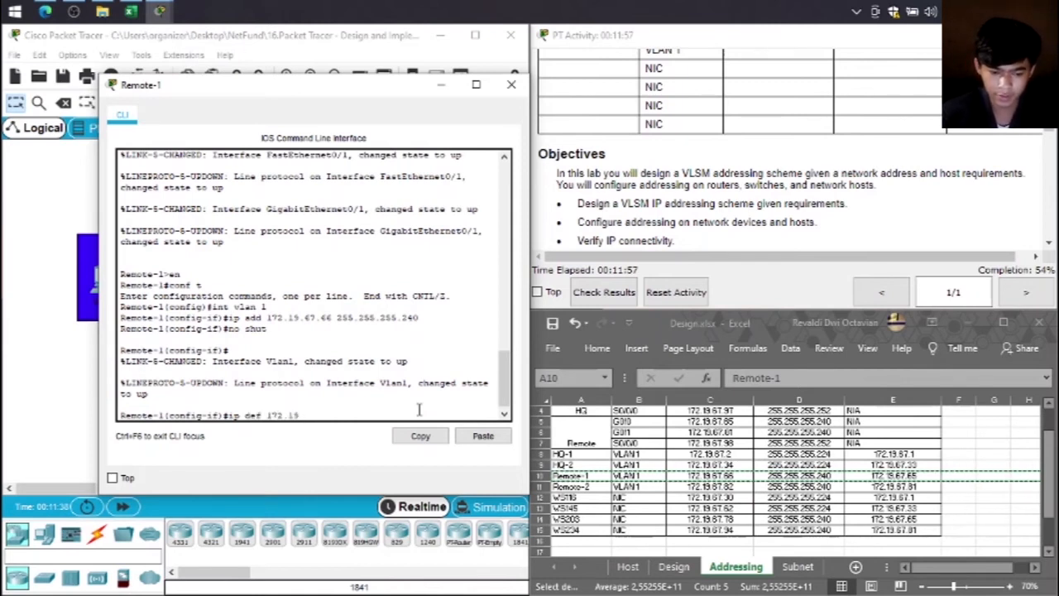
{"action": "type", "text": ".67"}
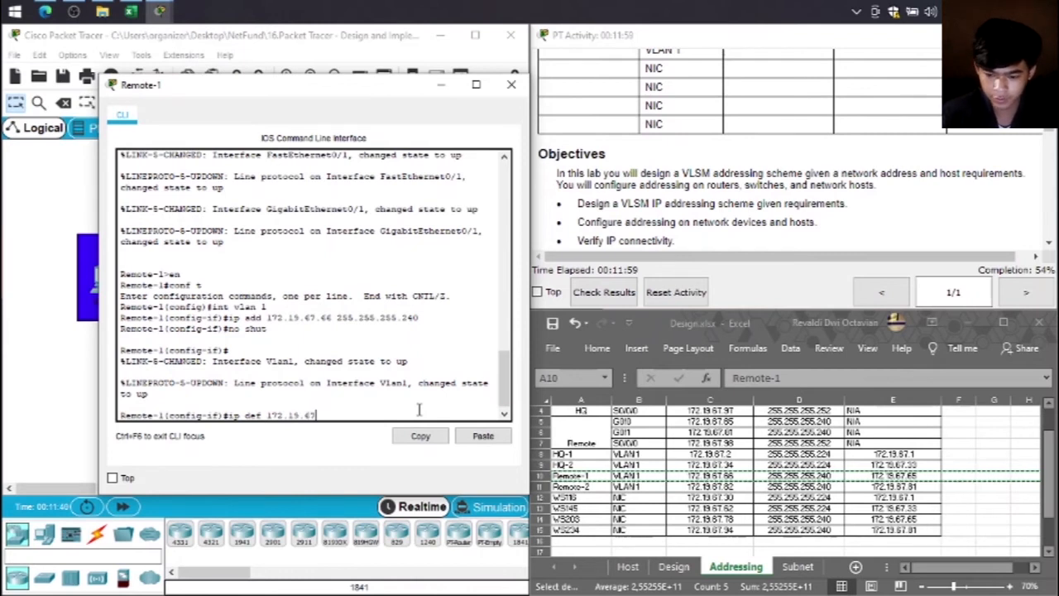
{"action": "type", "text": ".65"}
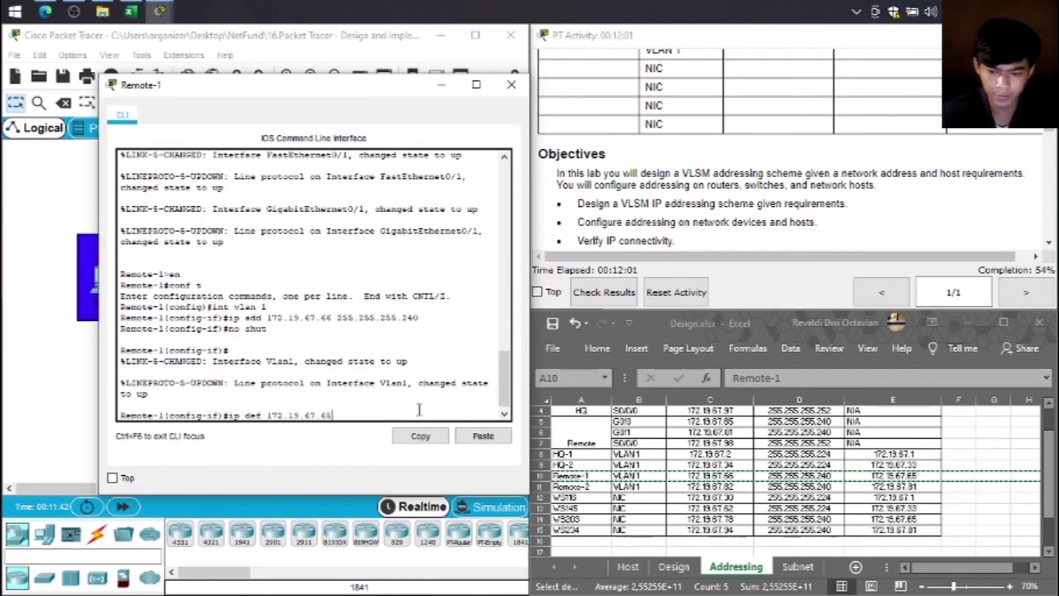
{"action": "key", "text": "Return"}
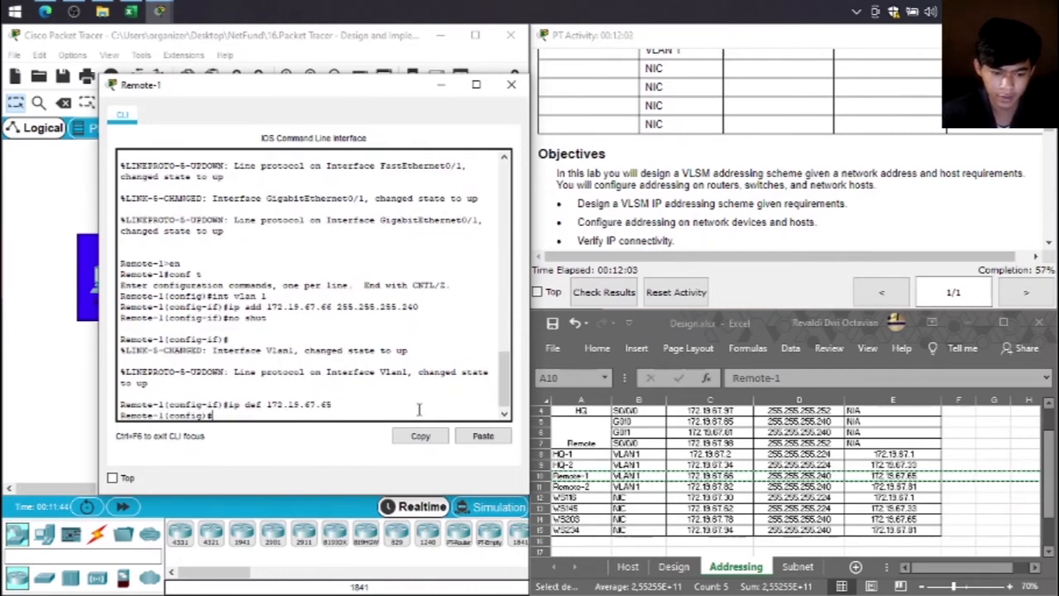
{"action": "left_click", "coordinate": [512, 84]}
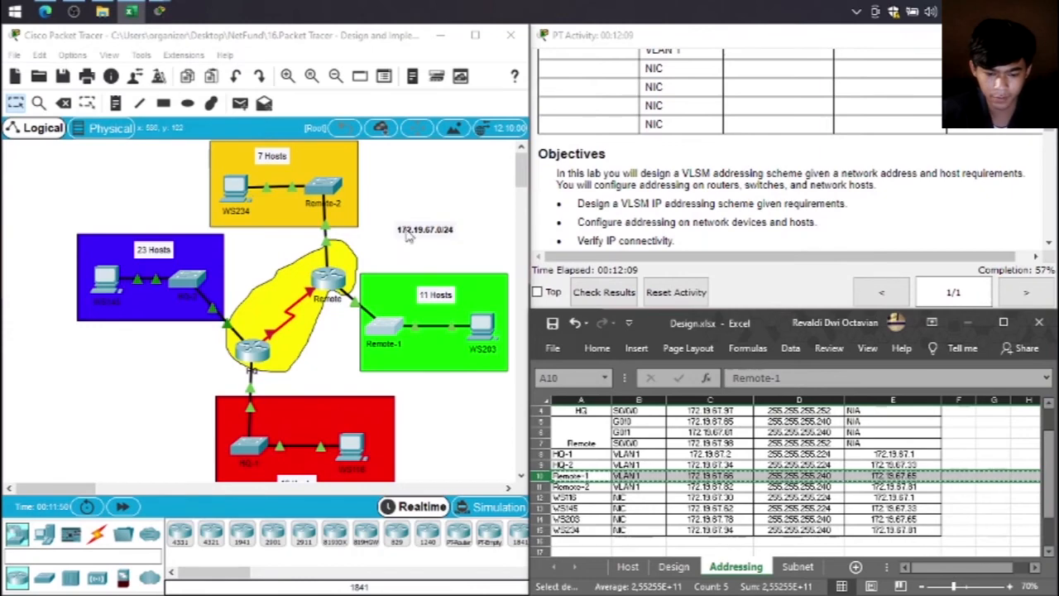
Step: Copy the Remote-2 row in the addressing sheet to mark it, and open the Remote-2 switch's command line clear of the sheet
{"action": "left_click", "coordinate": [542, 488]}
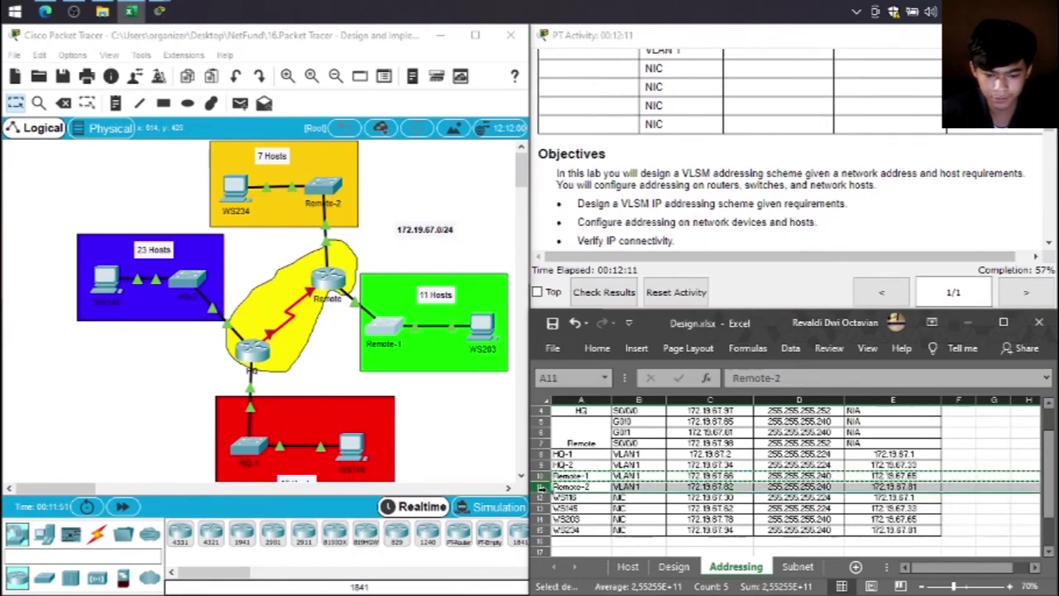
{"action": "key", "text": "ctrl+c"}
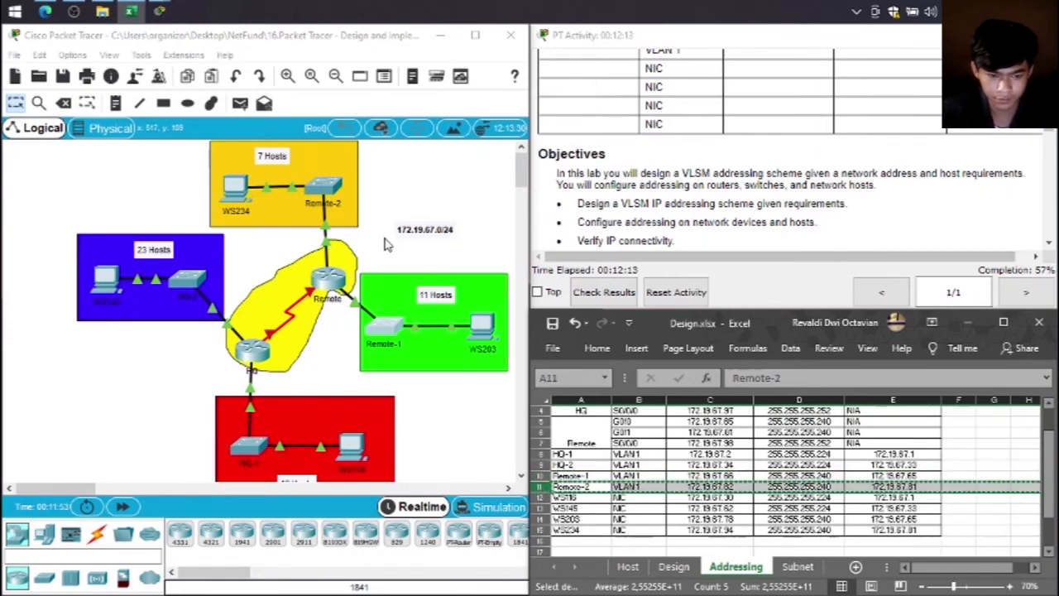
{"action": "left_click", "coordinate": [315, 187]}
{"action": "left_click_drag", "start_coordinate": [500, 107], "coordinate": [249, 72]}
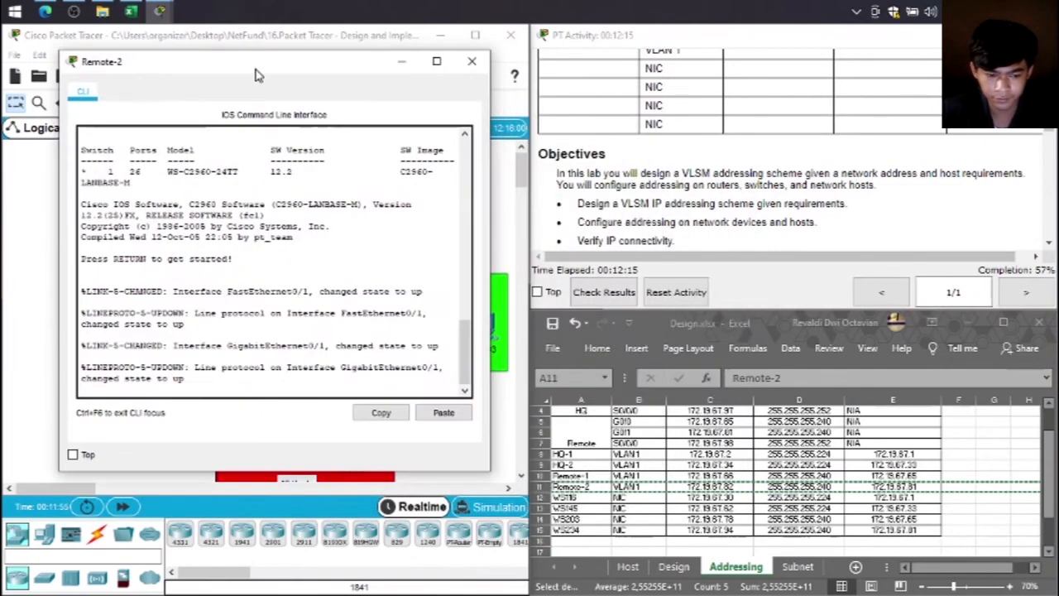
{"action": "left_click", "coordinate": [205, 393]}
{"action": "key", "text": "Return"}
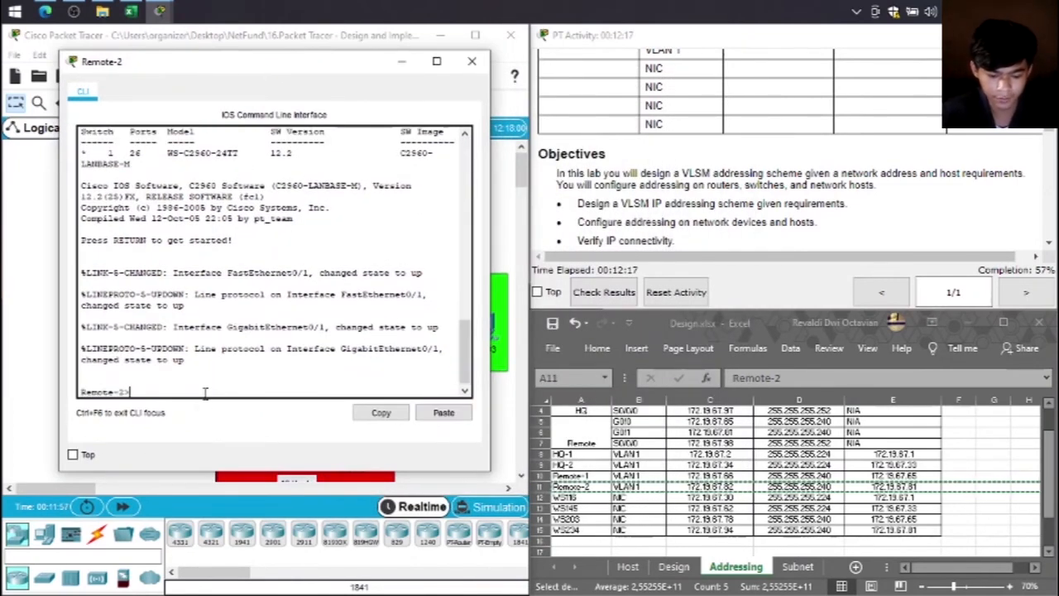
Step: Enter global configuration mode on the Remote-2 switch with en and conf t
{"action": "type", "text": "en"}
{"action": "key", "text": "Return"}
{"action": "type", "text": "conf"}
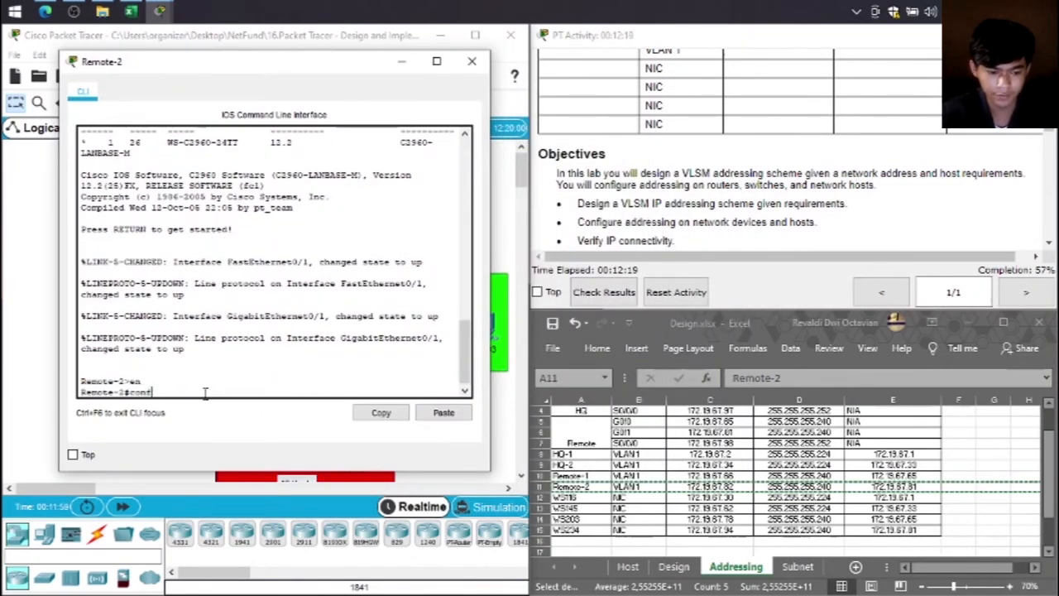
{"action": "type", "text": " t"}
{"action": "key", "text": "Return"}
Step: Enter configuration of the Remote-2 switch's VLAN 1 interface with int vlan 1
{"action": "type", "text": "int"}
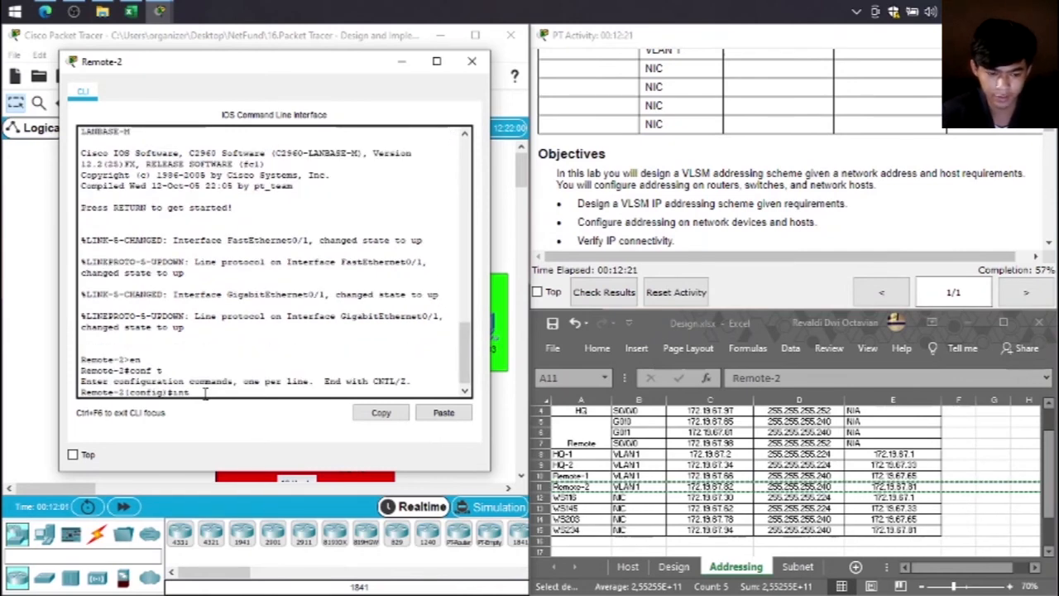
{"action": "type", "text": " vlan 1"}
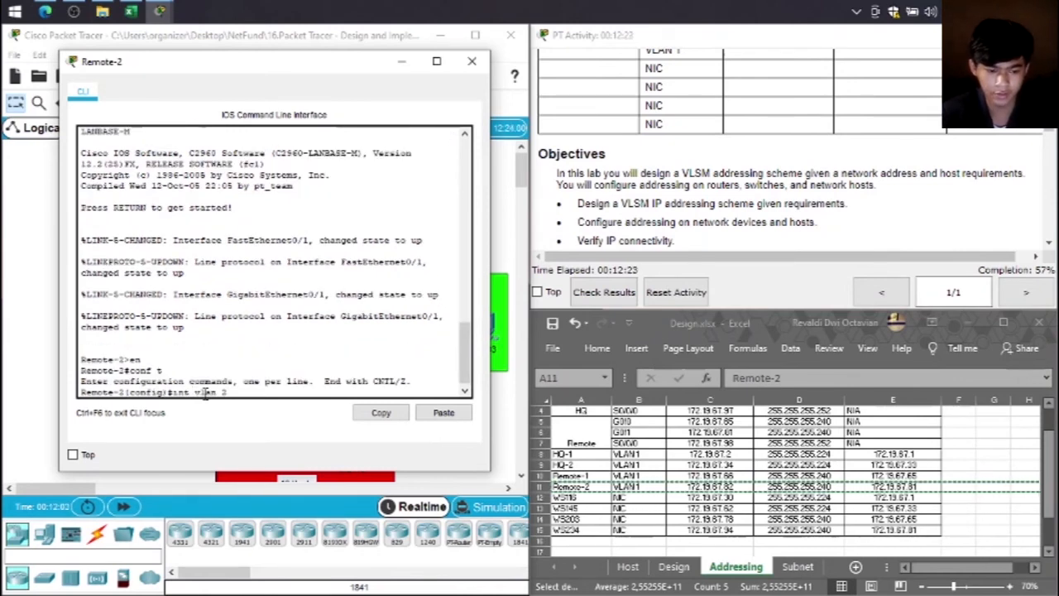
{"action": "type", "text": " 2"}
{"action": "key", "text": "BackSpace"}
{"action": "type", "text": "1"}
{"action": "key", "text": "Return"}
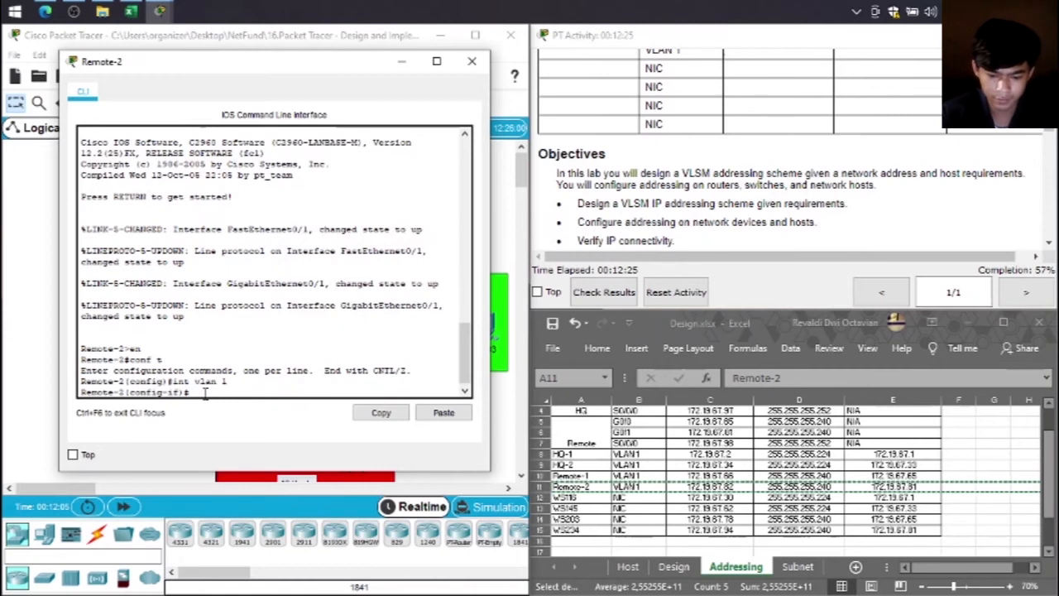
Step: Assign 172.19.67.82 with mask 255.255.255.240 to the Remote-2 switch's VLAN 1 interface with ip add
{"action": "type", "text": "ip"}
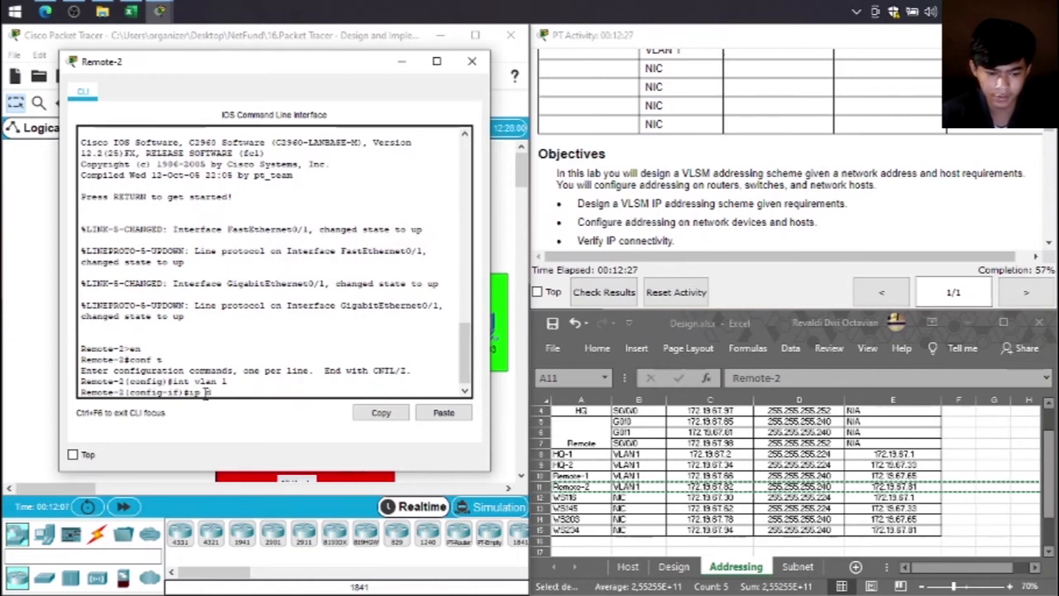
{"action": "type", "text": " add 17"}
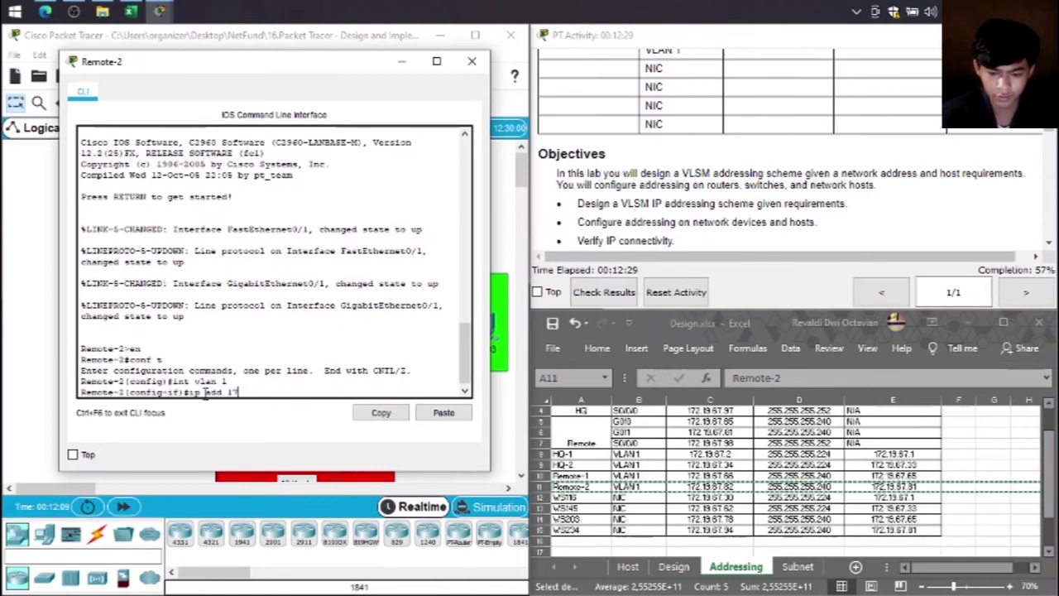
{"action": "type", "text": "2.19"}
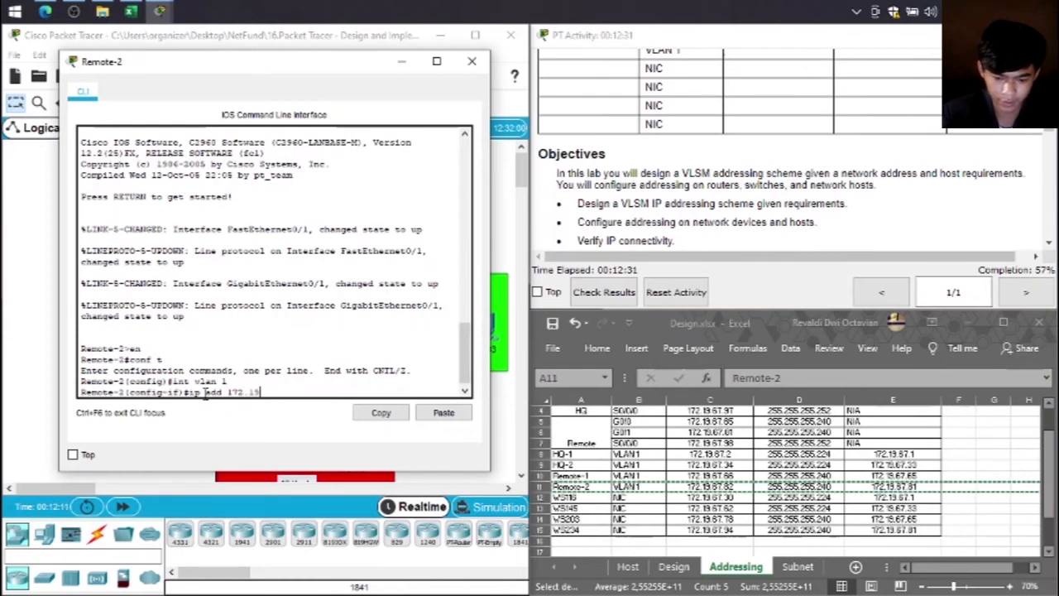
{"action": "type", "text": ".67"}
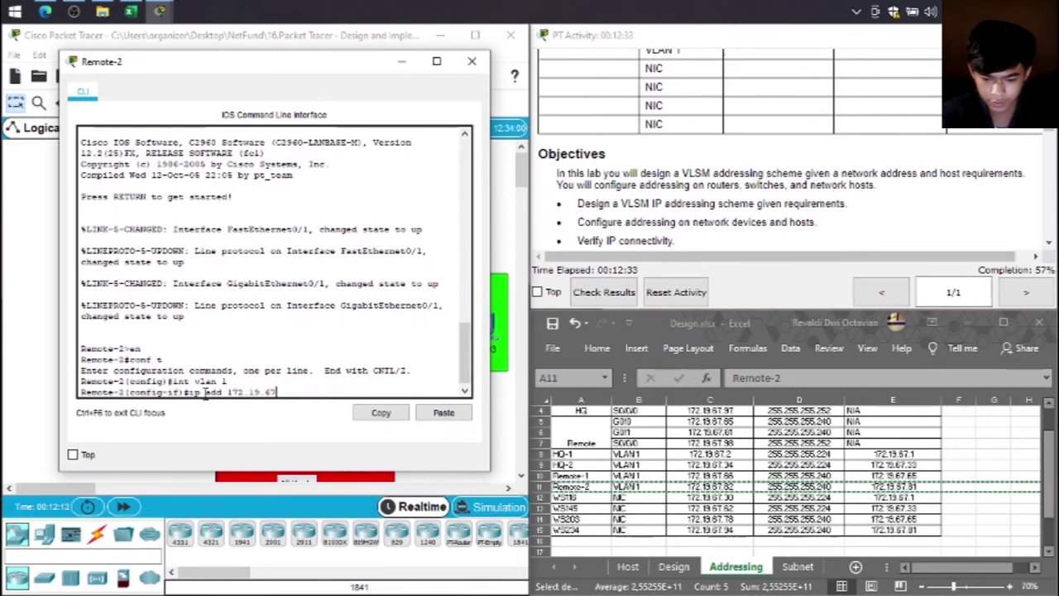
{"action": "type", "text": ".82"}
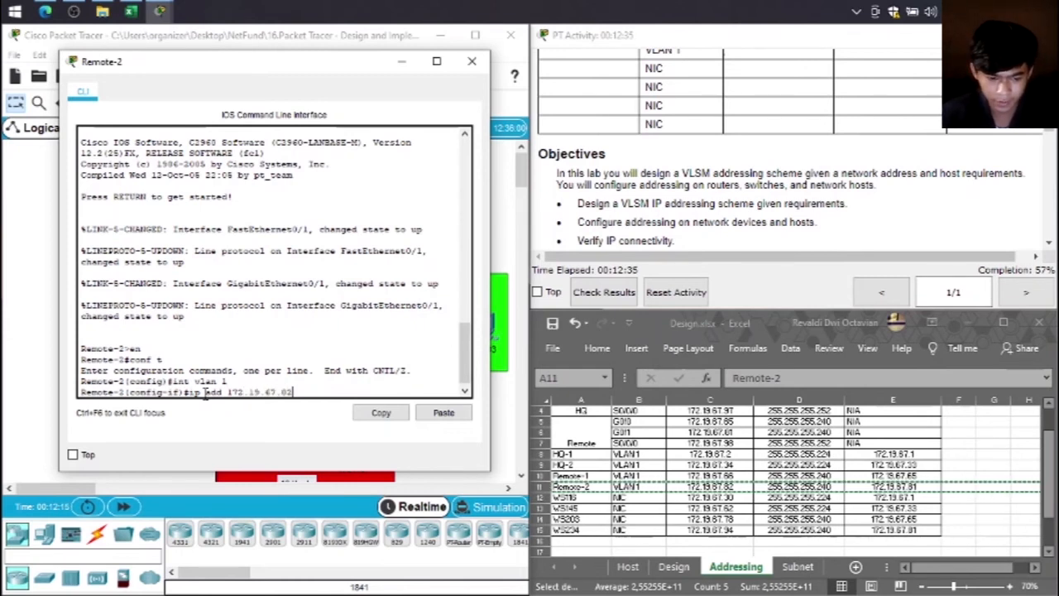
{"action": "type", "text": " 255.255.255."}
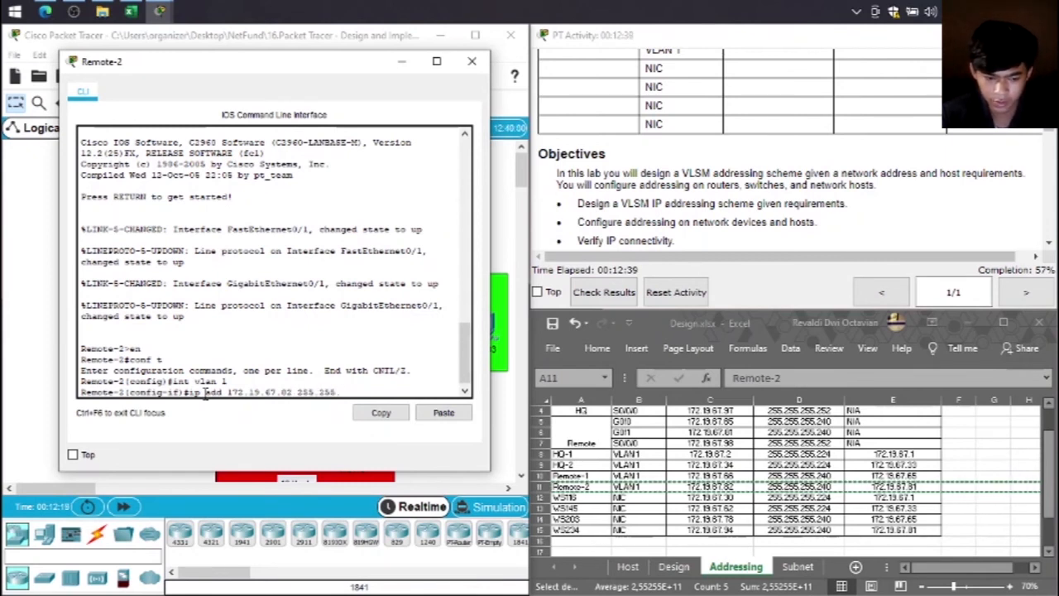
{"action": "type", "text": "240"}
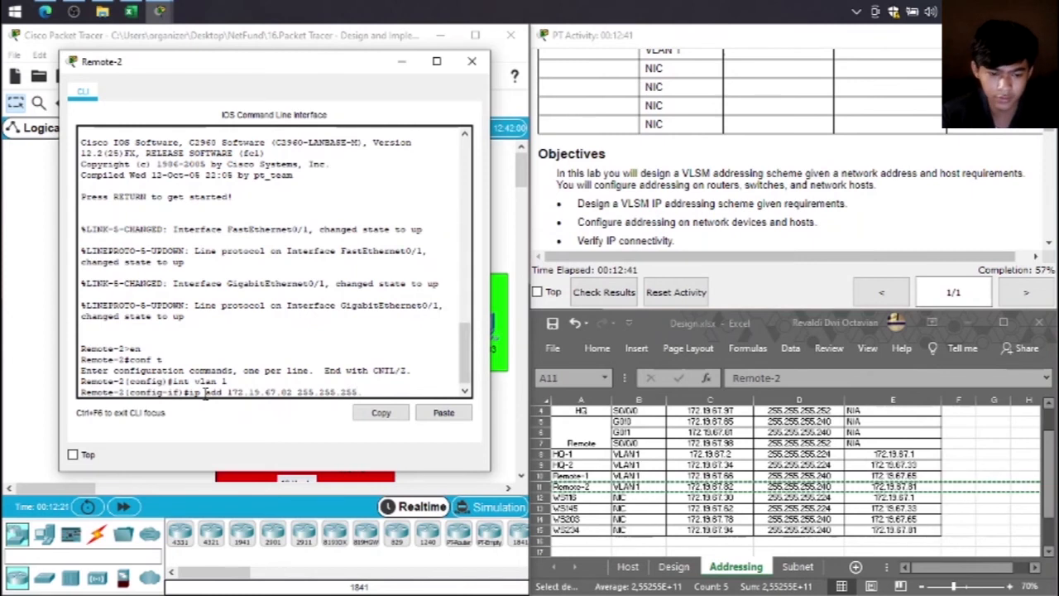
{"action": "type", "text": "240"}
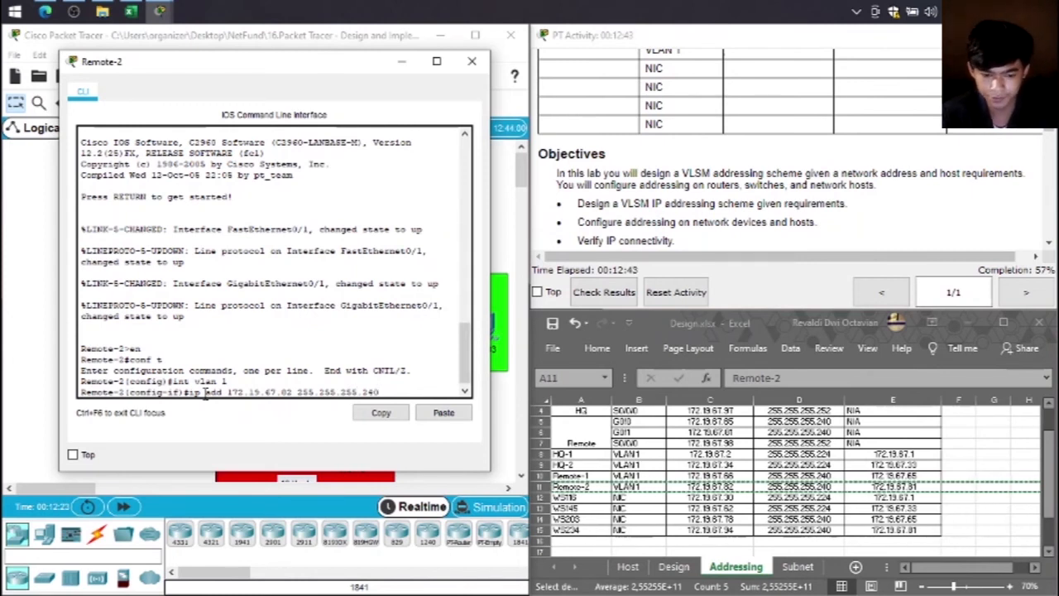
{"action": "key", "text": "Return"}
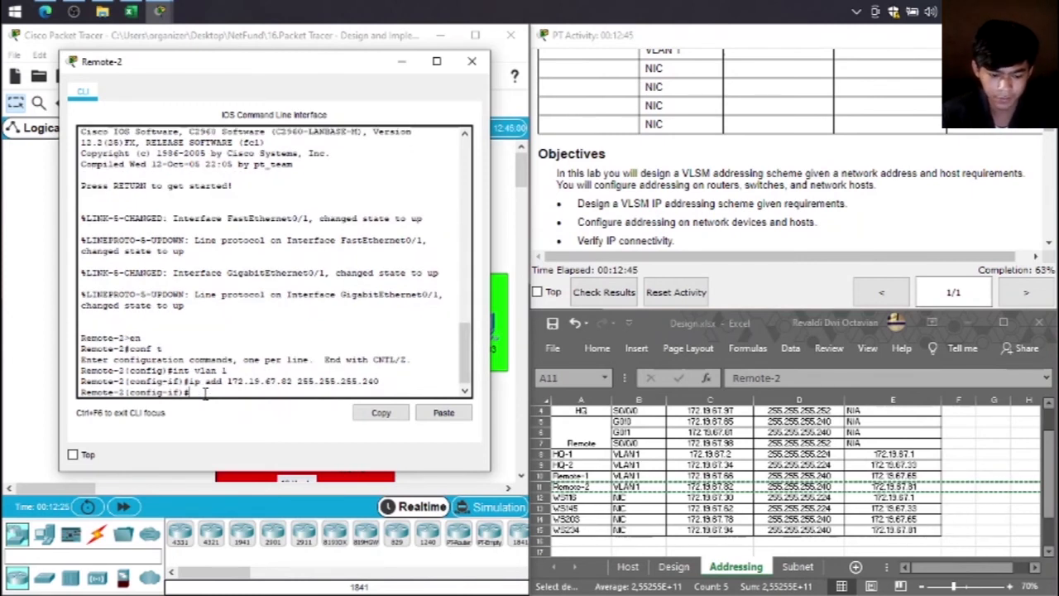
Step: Enable the Remote-2 switch's VLAN 1 interface with no shut
{"action": "type", "text": "no shut"}
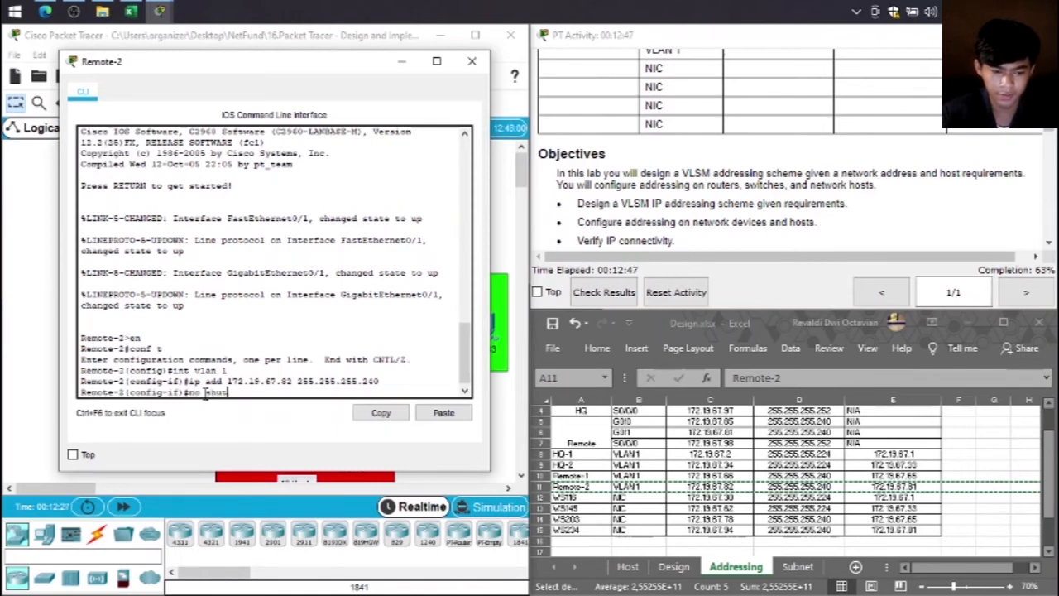
{"action": "key", "text": "Return"}
{"action": "key", "text": "Return"}
Step: Set the Remote-2 switch's default gateway to 172.19.67.81 with ip def and close the switch's window
{"action": "type", "text": "ip def"}
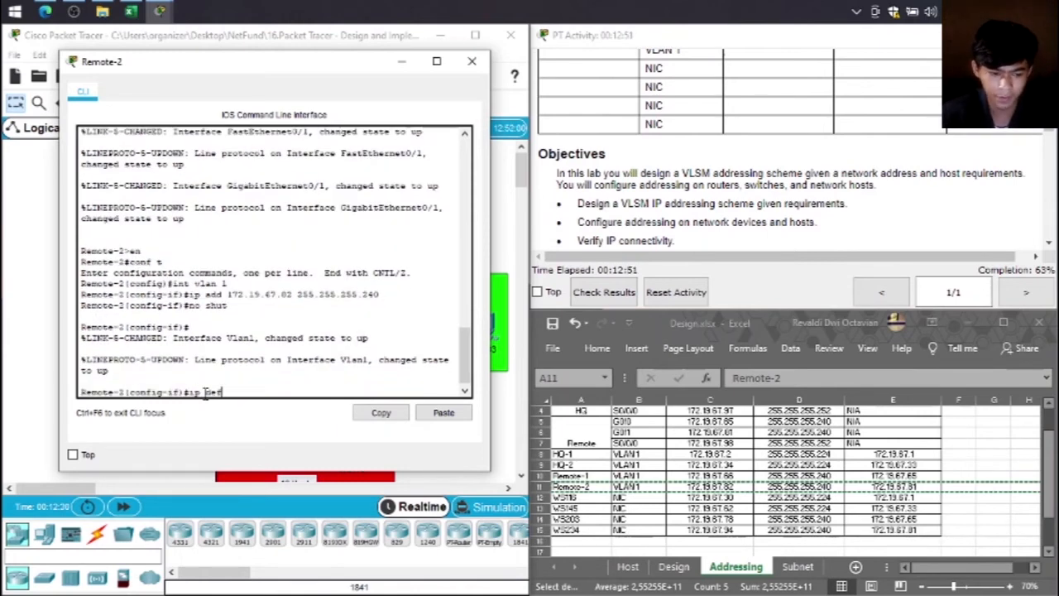
{"action": "type", "text": " 1"}
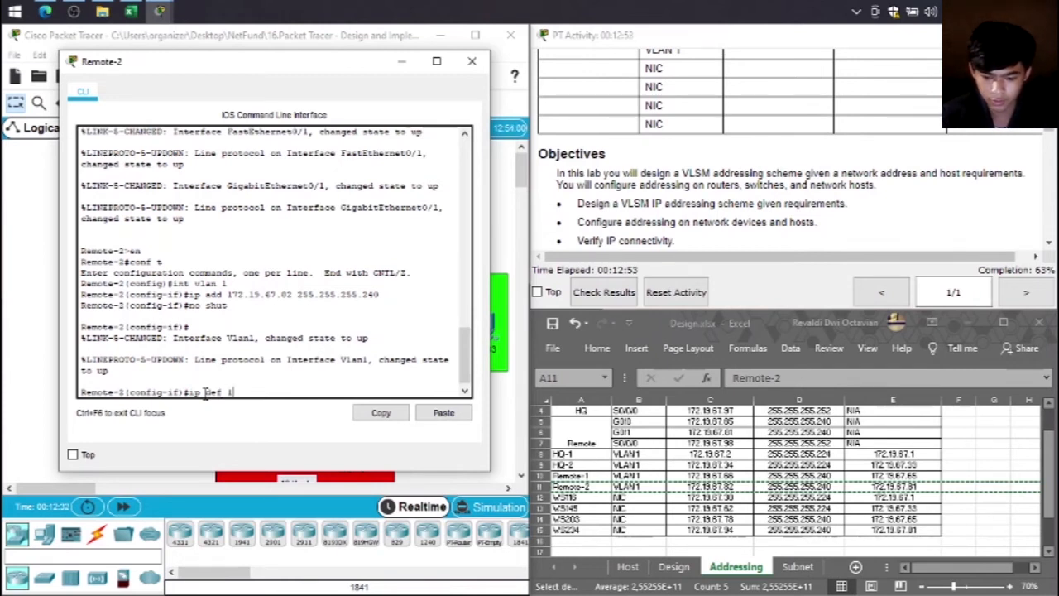
{"action": "type", "text": "72."}
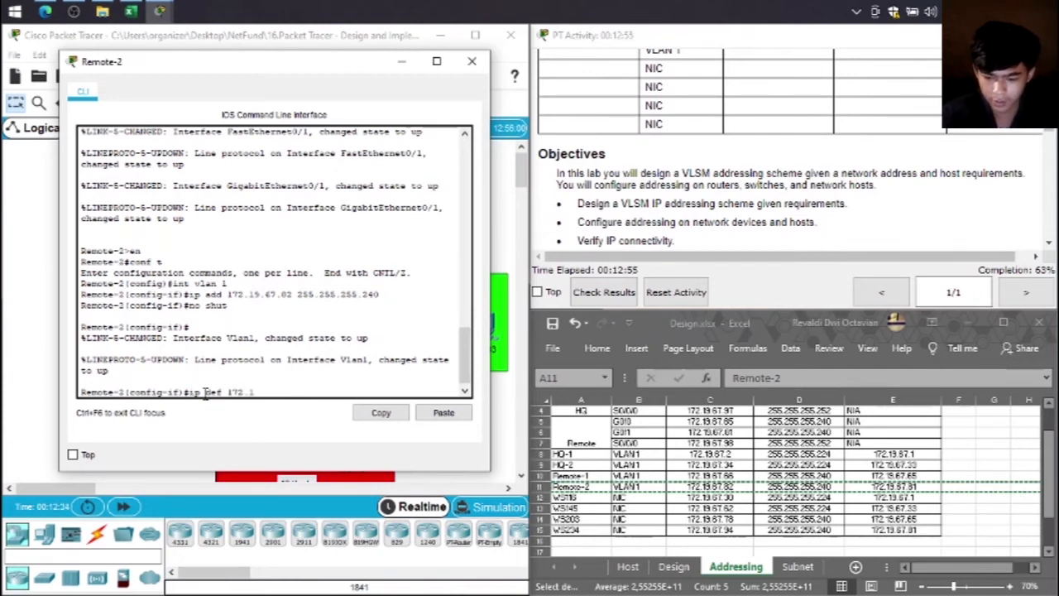
{"action": "type", "text": "19.67"}
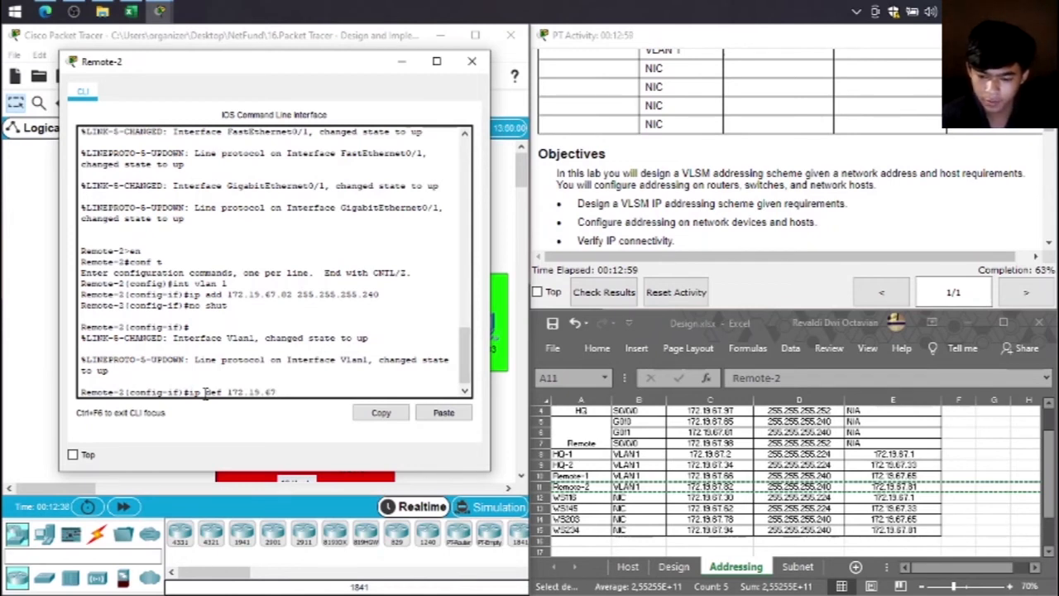
{"action": "type", "text": ".0"}
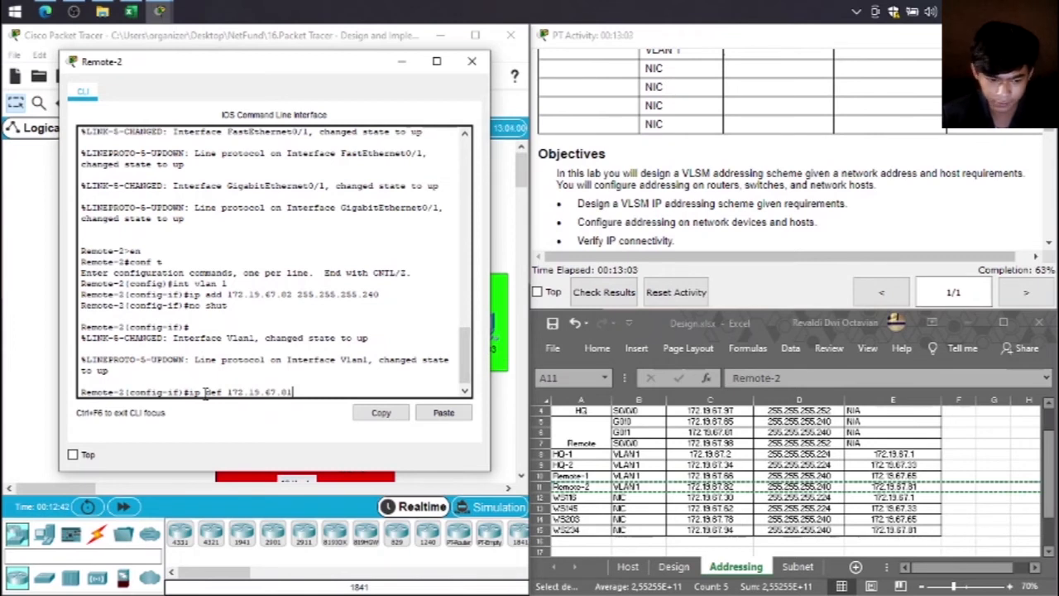
{"action": "key", "text": "Return"}
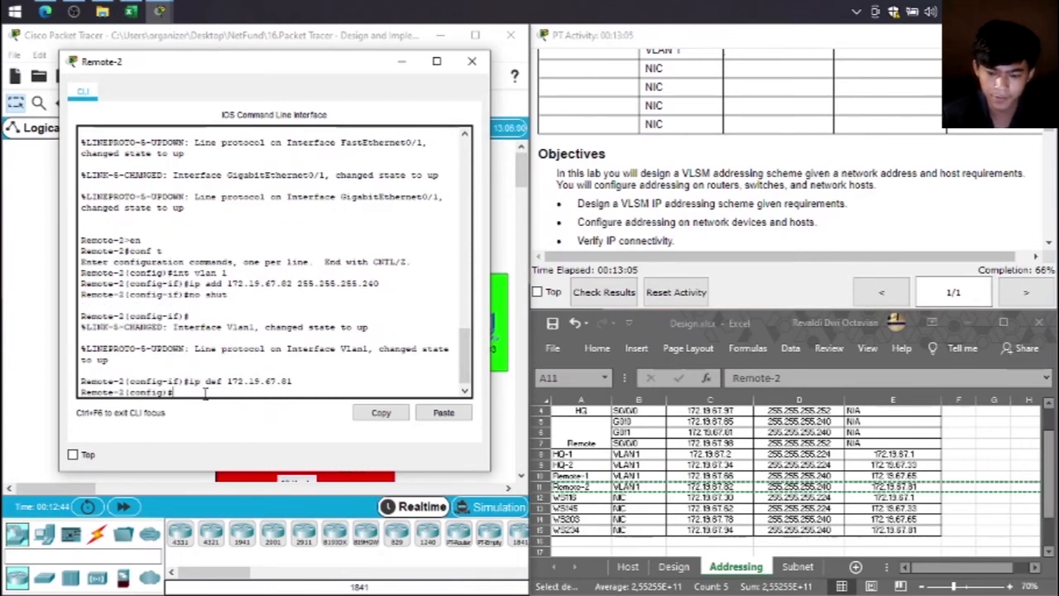
{"action": "left_click", "coordinate": [472, 61]}
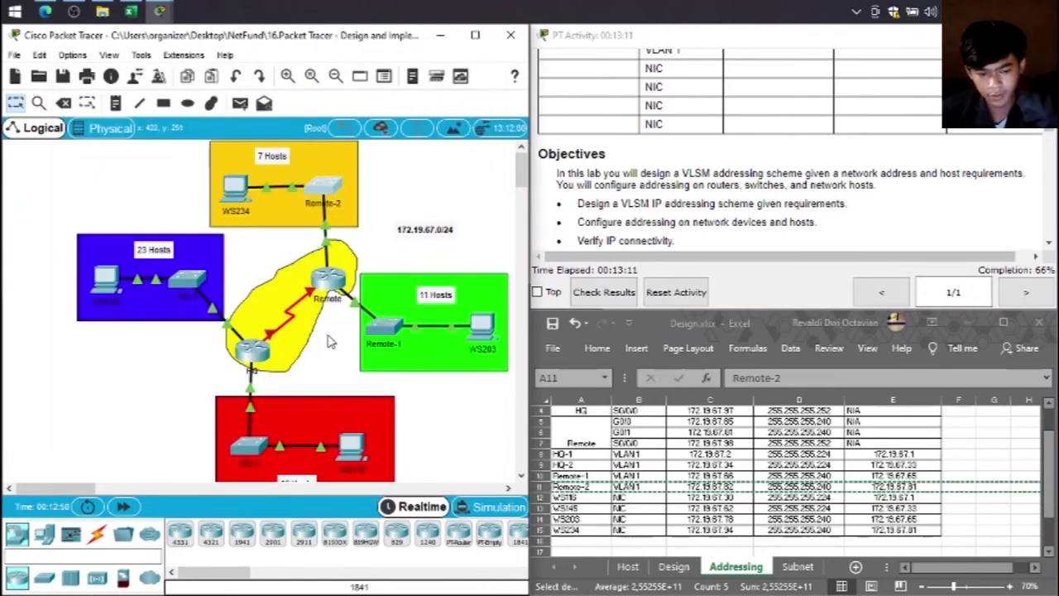
Step: Open the IP configuration of host WS116 in the 19 Hosts network, with its window clear of the addressing sheet
{"action": "scroll", "coordinate": [312, 401], "scroll_direction": "down", "scroll_amount": 1}
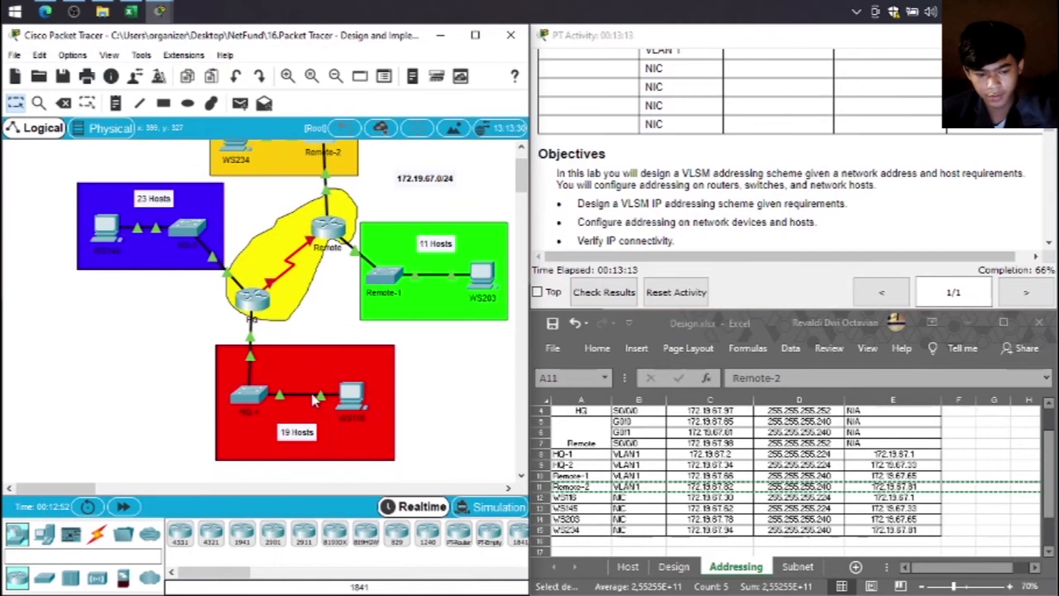
{"action": "left_click", "coordinate": [358, 404]}
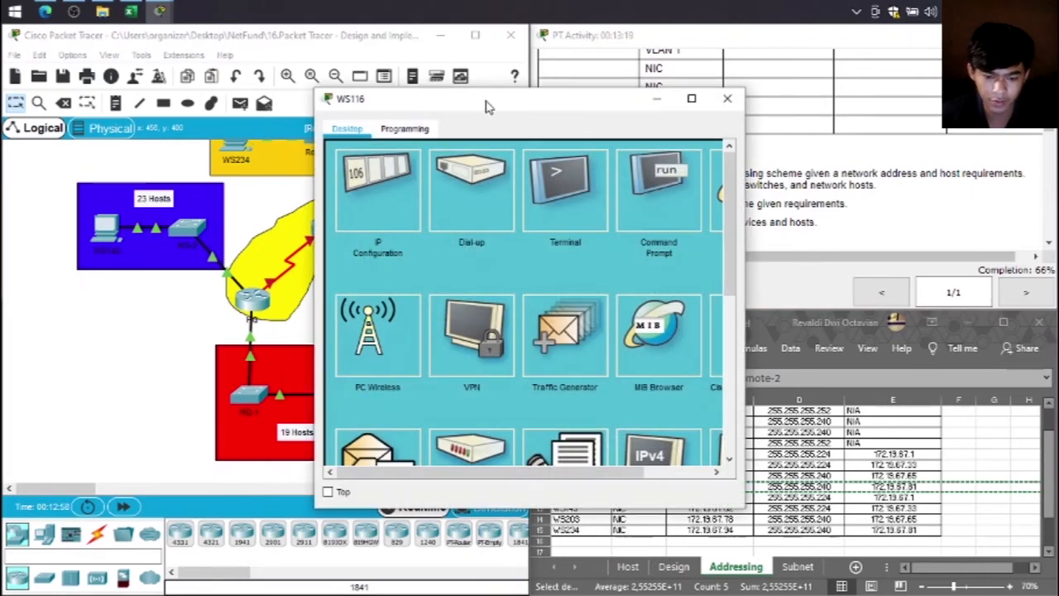
{"action": "left_click_drag", "start_coordinate": [487, 104], "coordinate": [229, 86]}
{"action": "left_click", "coordinate": [116, 172]}
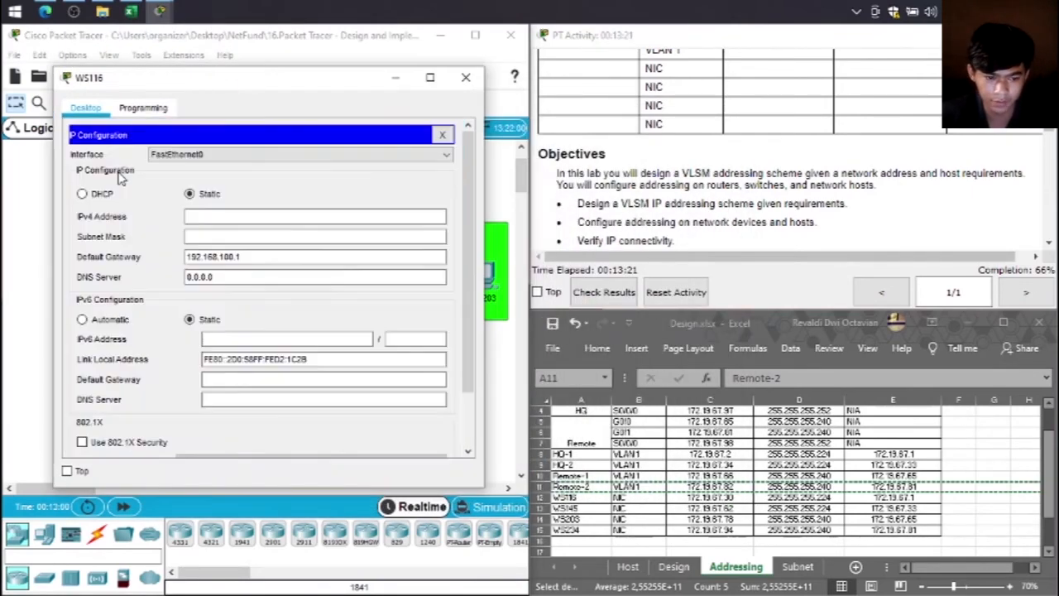
Step: Set WS116's static IPv4 address to 172.19.67.82
{"action": "left_click", "coordinate": [229, 213]}
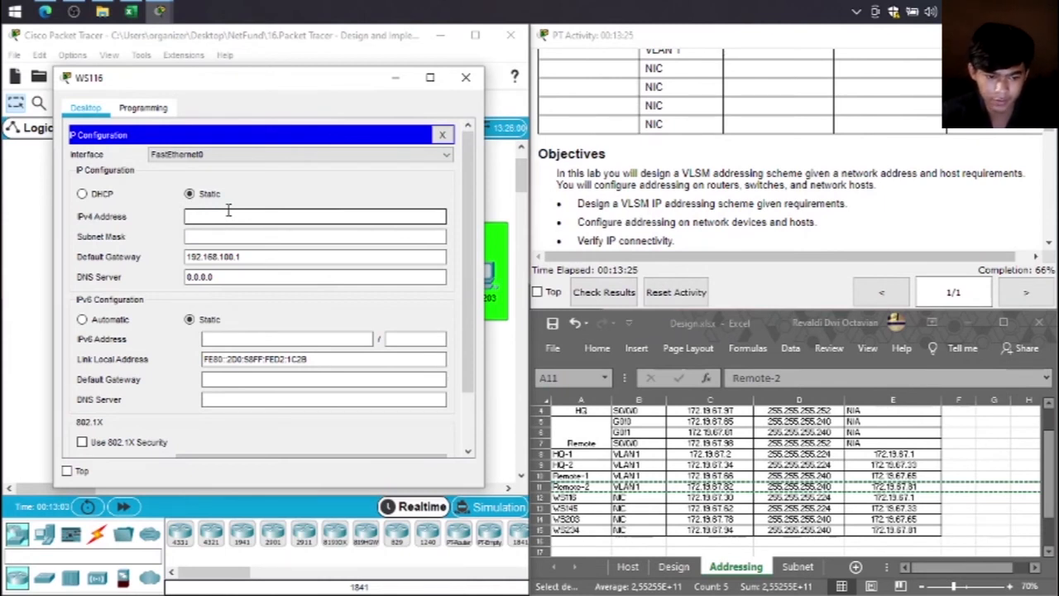
{"action": "type", "text": "172."}
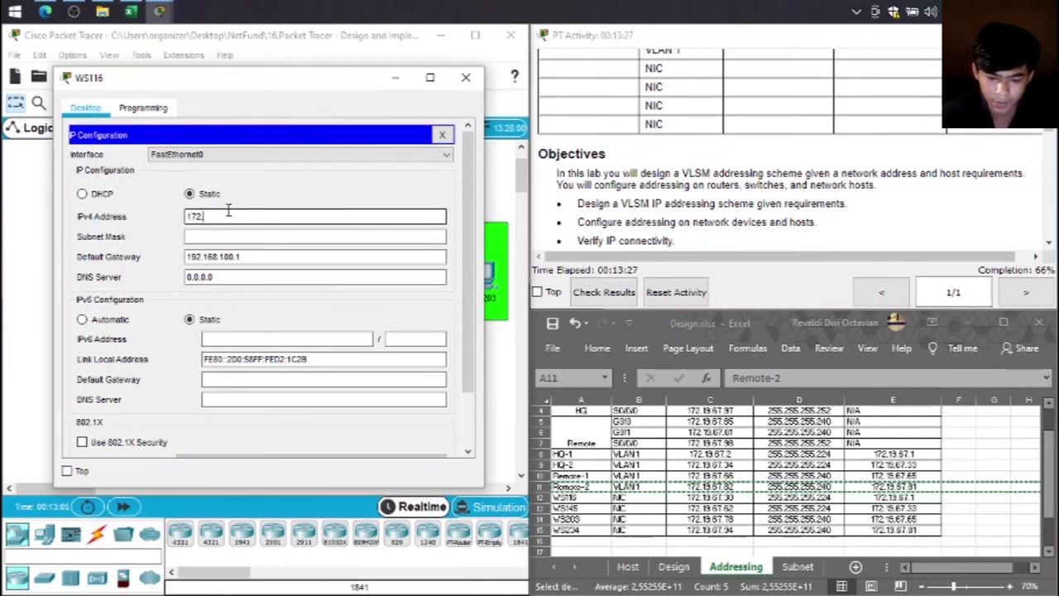
{"action": "type", "text": "19.6"}
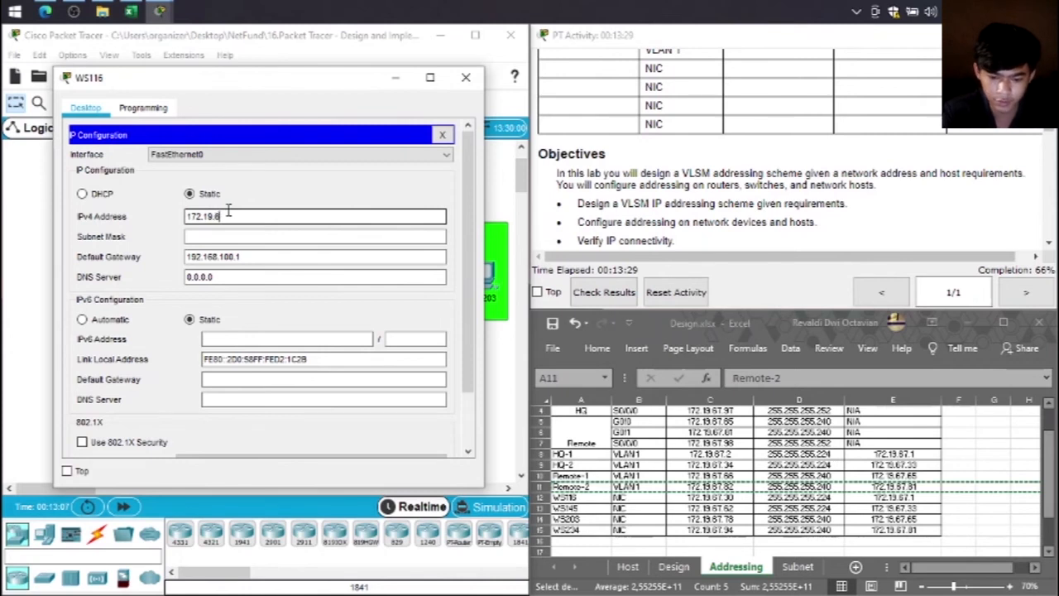
{"action": "type", "text": "7."}
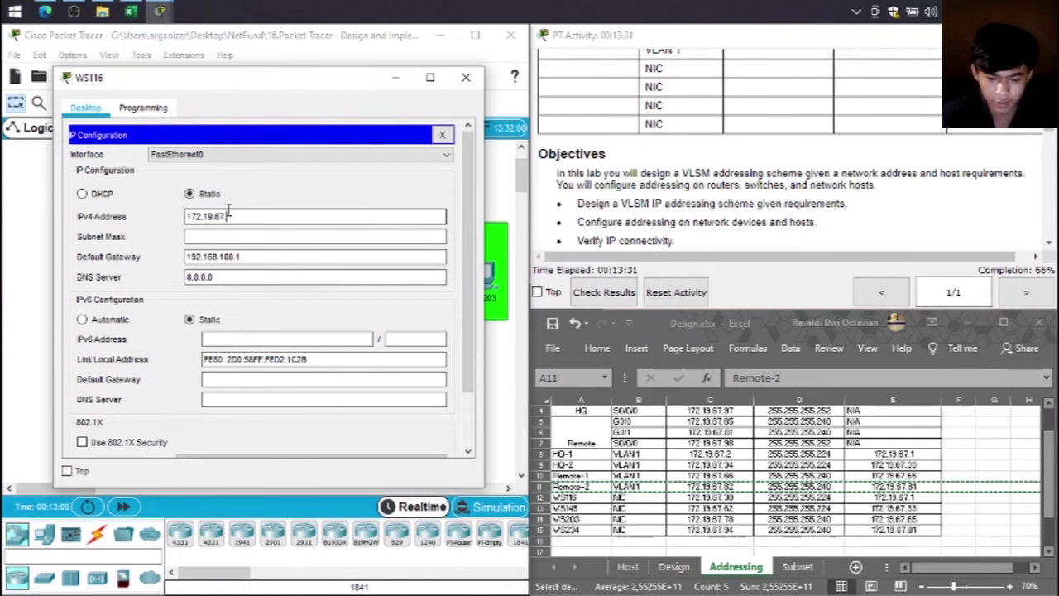
{"action": "type", "text": "62"}
Step: Set WS116's subnet mask to 255.255.255.224
{"action": "left_click", "coordinate": [253, 236]}
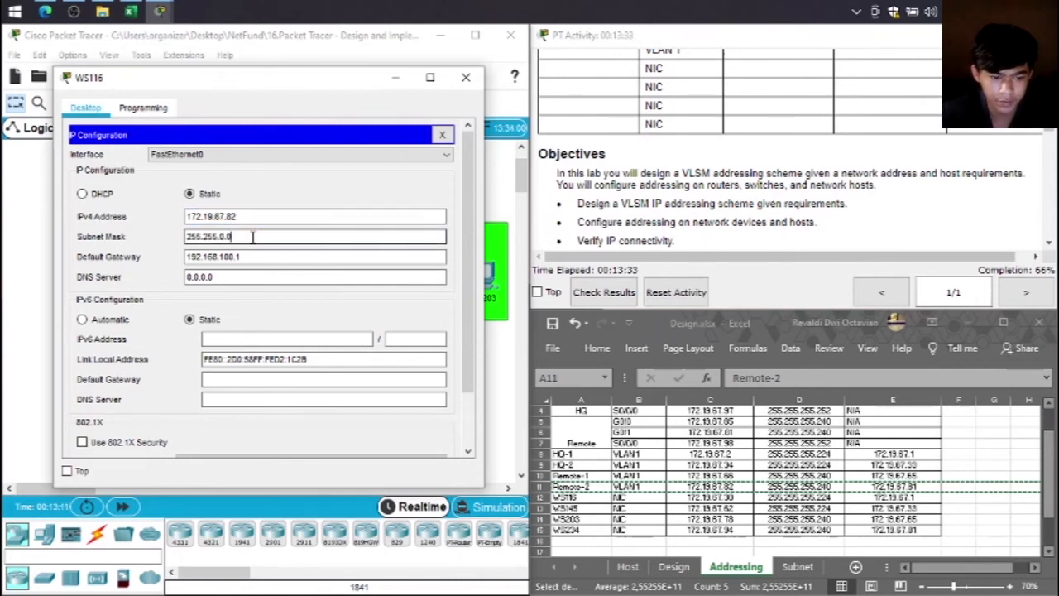
{"action": "key", "text": "BackSpace"}
{"action": "key", "text": "BackSpace"}
{"action": "key", "text": "BackSpace"}
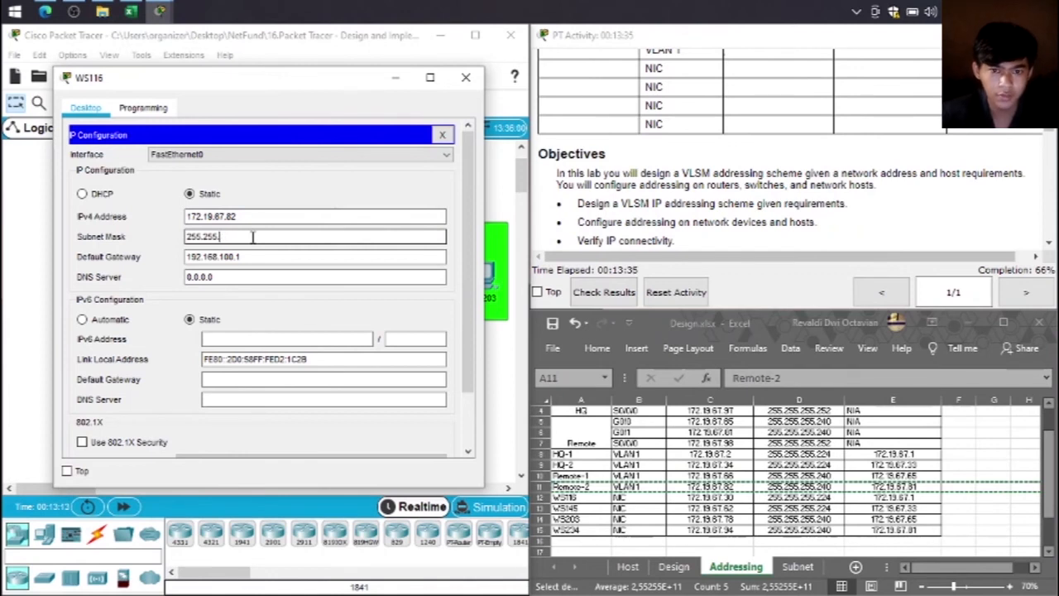
{"action": "type", "text": "255"}
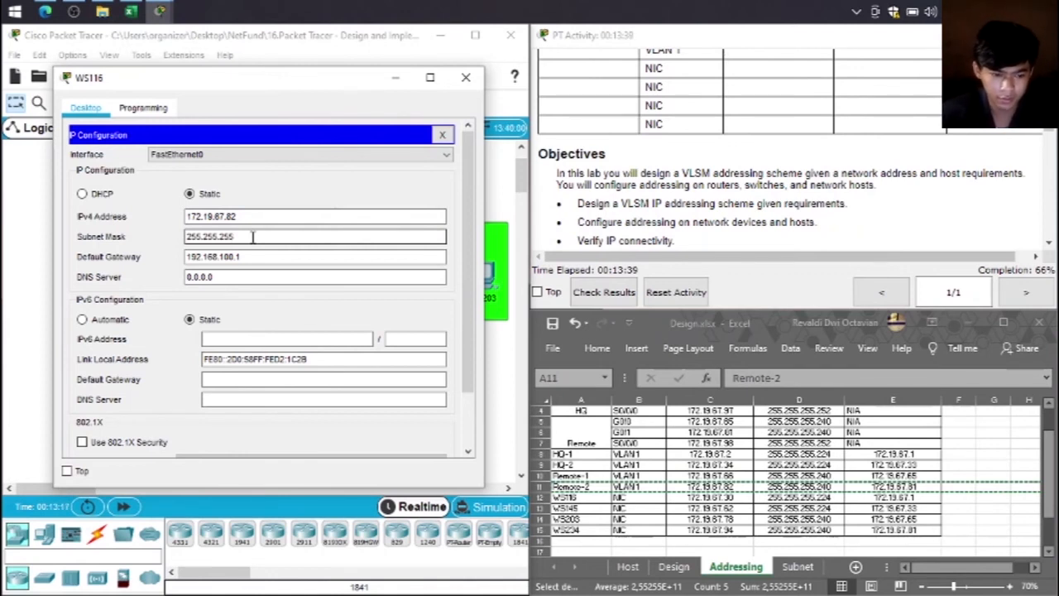
{"action": "type", "text": ".255"}
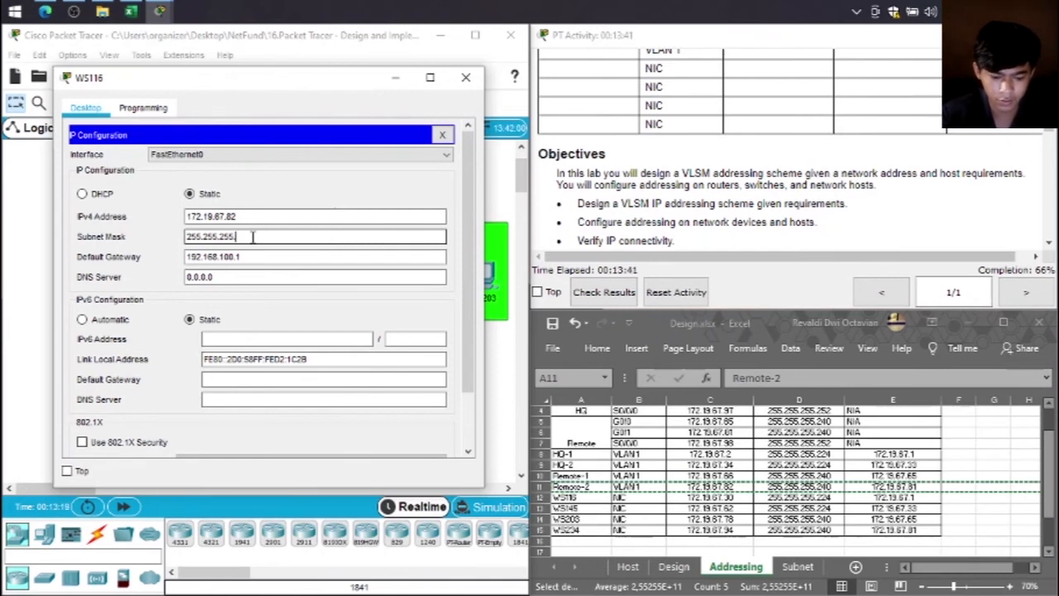
{"action": "key", "text": "BackSpace"}
{"action": "key", "text": "BackSpace"}
{"action": "key", "text": "BackSpace"}
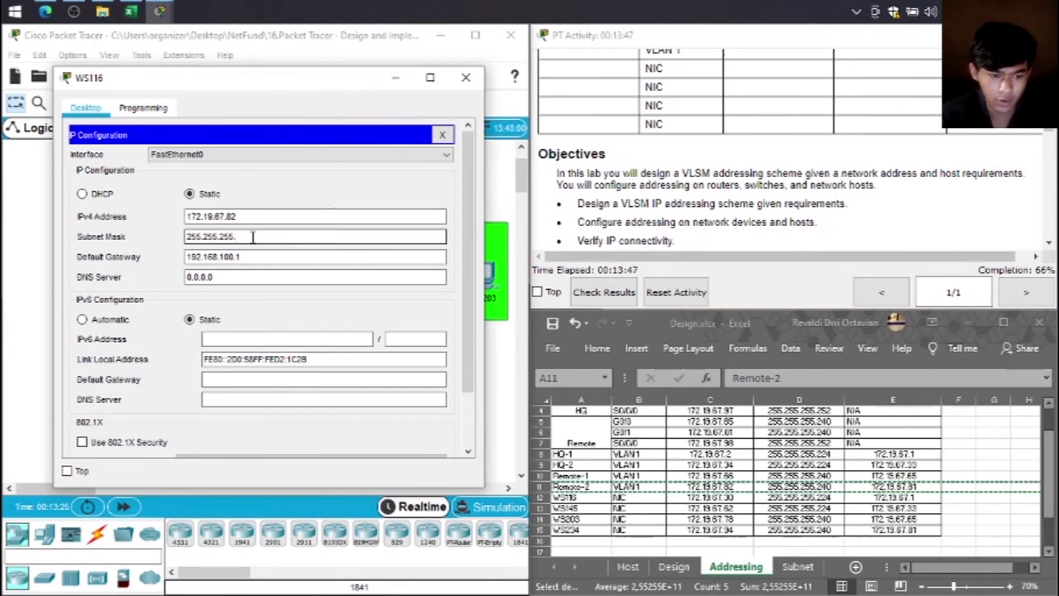
{"action": "type", "text": "224"}
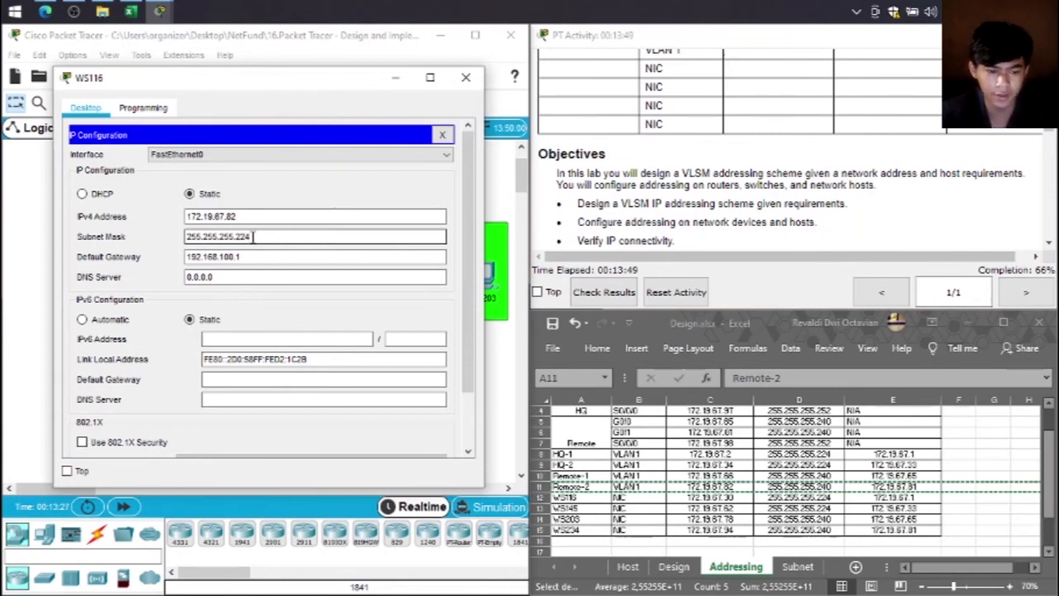
Step: Copy the WS116 row in the Excel addressing sheet to mark it as the current reference
{"action": "left_click_drag", "start_coordinate": [242, 258], "coordinate": [170, 263]}
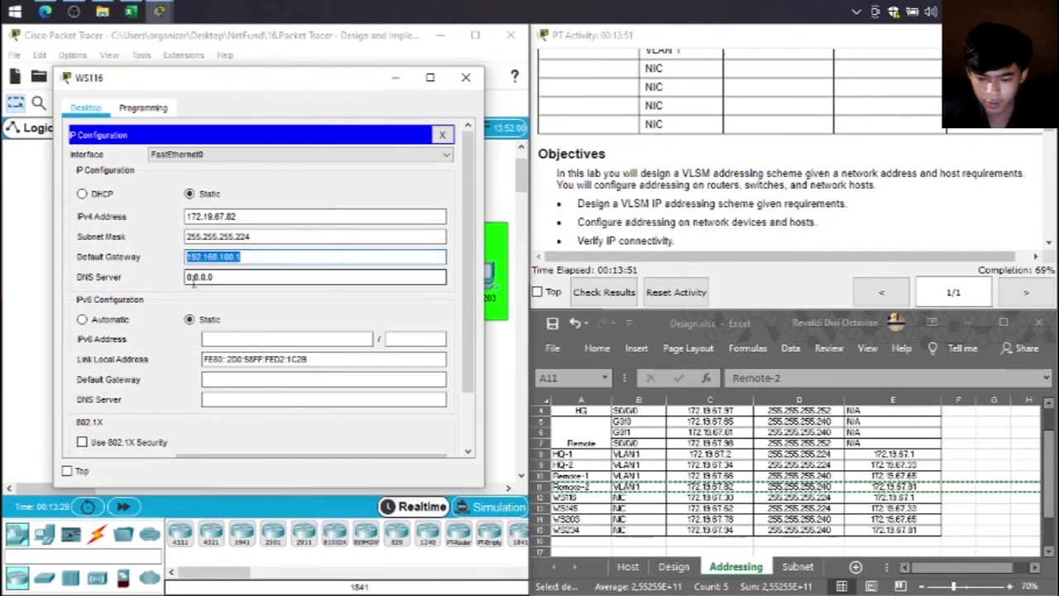
{"action": "left_click", "coordinate": [580, 497]}
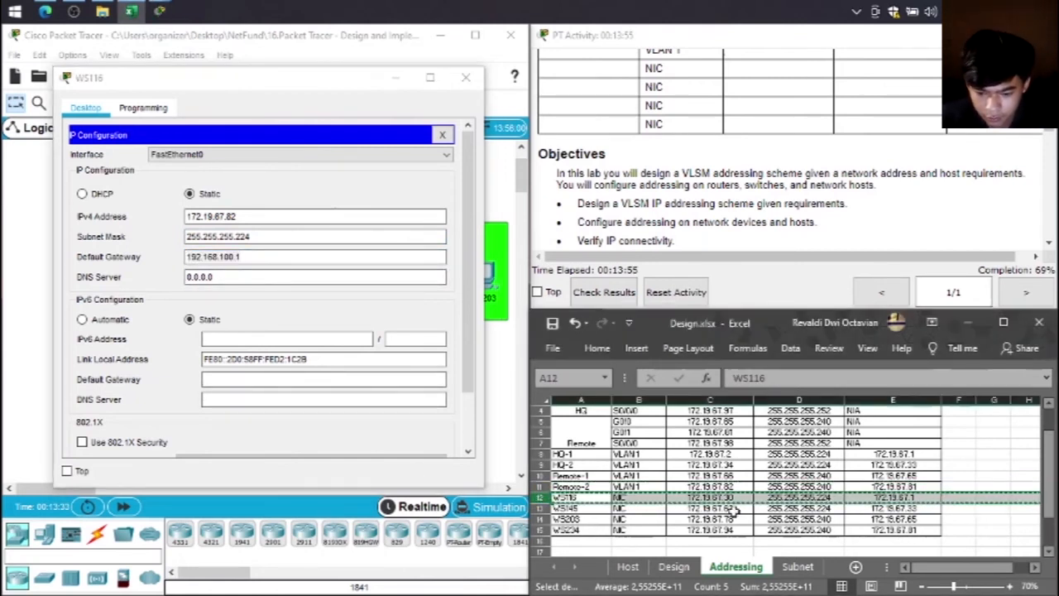
Step: Correct WS116's static IPv4 address to 172.19.67.30
{"action": "left_click", "coordinate": [281, 216]}
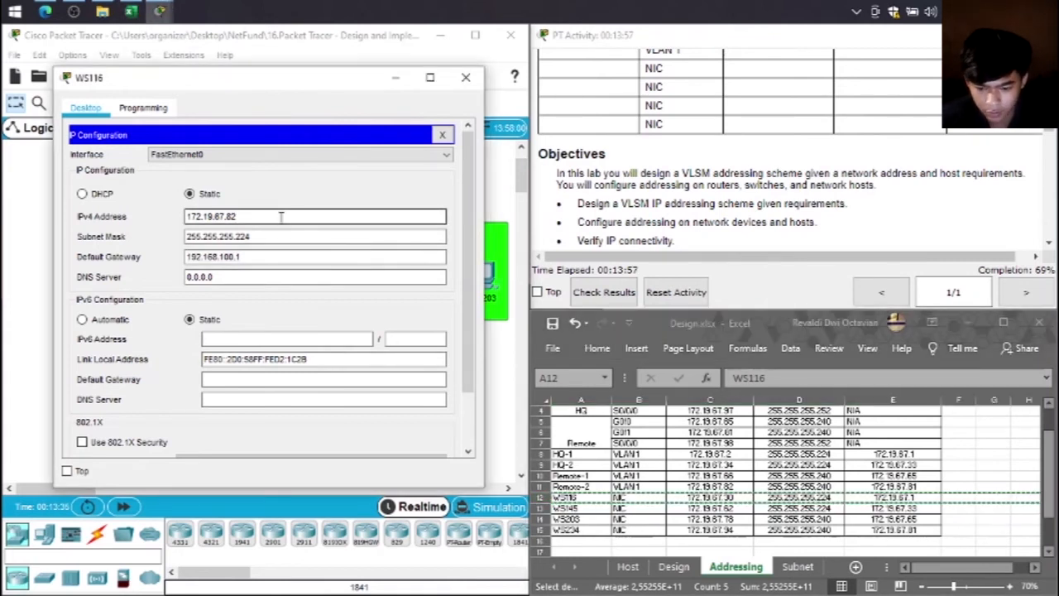
{"action": "type", "text": "30"}
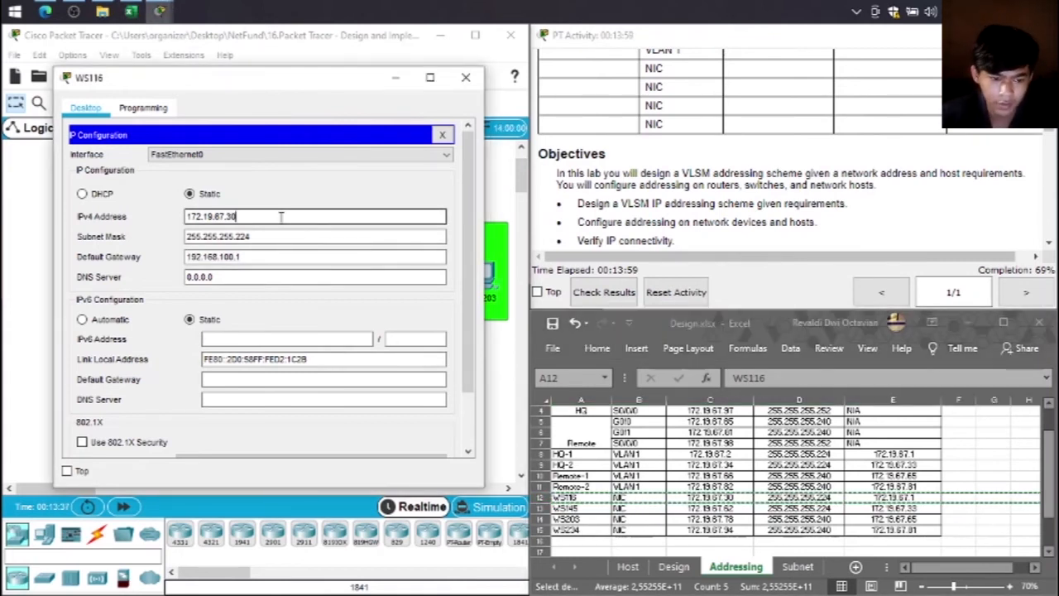
{"action": "left_click", "coordinate": [282, 235]}
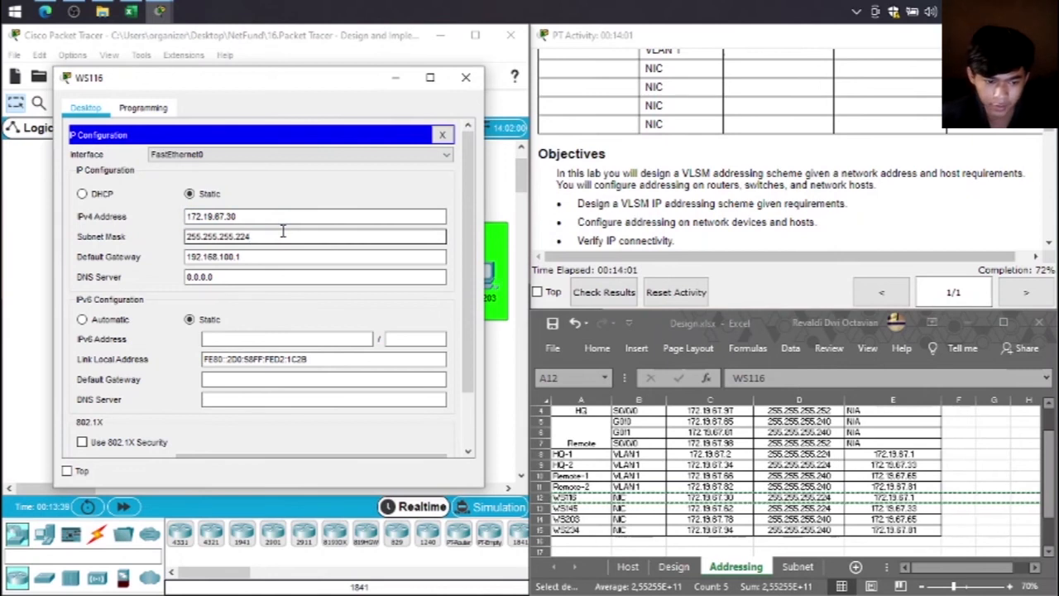
Step: Set WS116's default gateway to 172.19.67.1 and close the host's configuration window
{"action": "left_click", "coordinate": [281, 258]}
{"action": "key", "text": "BackSpace"}
{"action": "key", "text": "BackSpace"}
{"action": "key", "text": "BackSpace"}
{"action": "key", "text": "BackSpace"}
{"action": "key", "text": "BackSpace"}
{"action": "key", "text": "BackSpace"}
{"action": "key", "text": "BackSpace"}
{"action": "key", "text": "BackSpace"}
{"action": "key", "text": "BackSpace"}
{"action": "key", "text": "BackSpace"}
{"action": "key", "text": "BackSpace"}
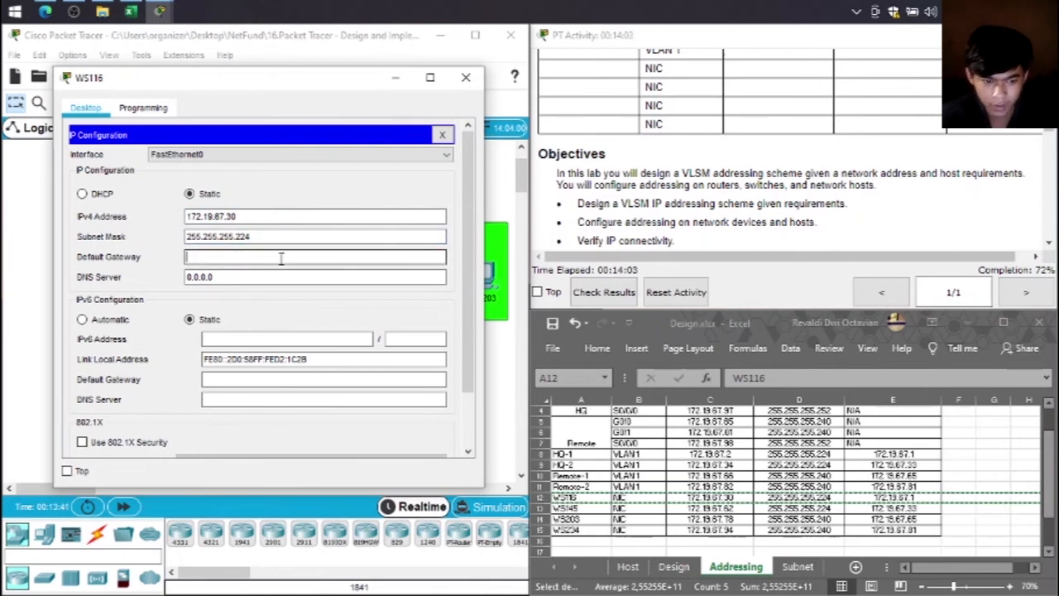
{"action": "type", "text": "172.19.67.1"}
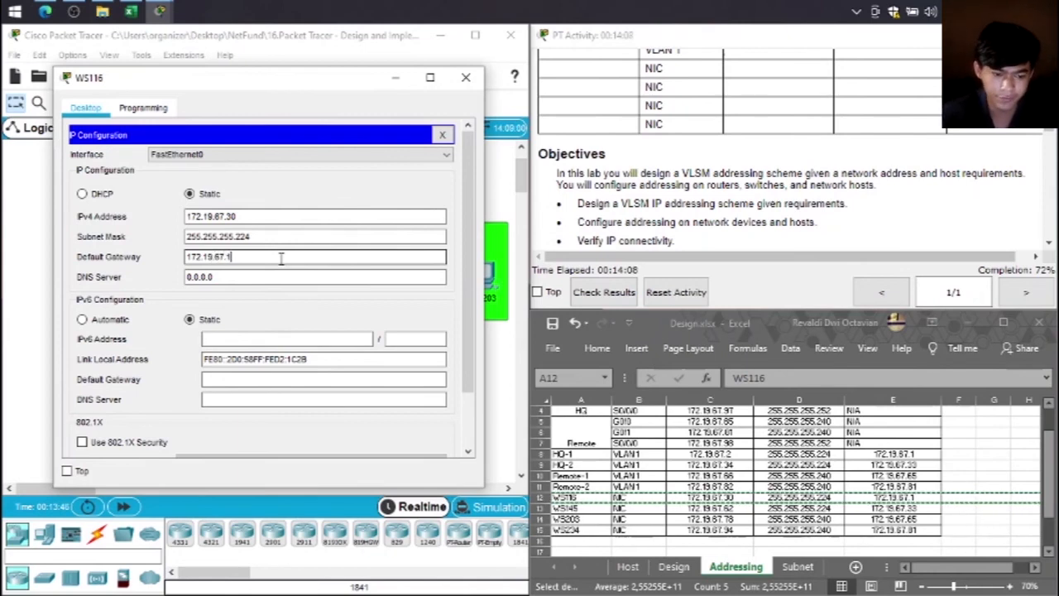
{"action": "left_click", "coordinate": [442, 134]}
{"action": "left_click", "coordinate": [465, 78]}
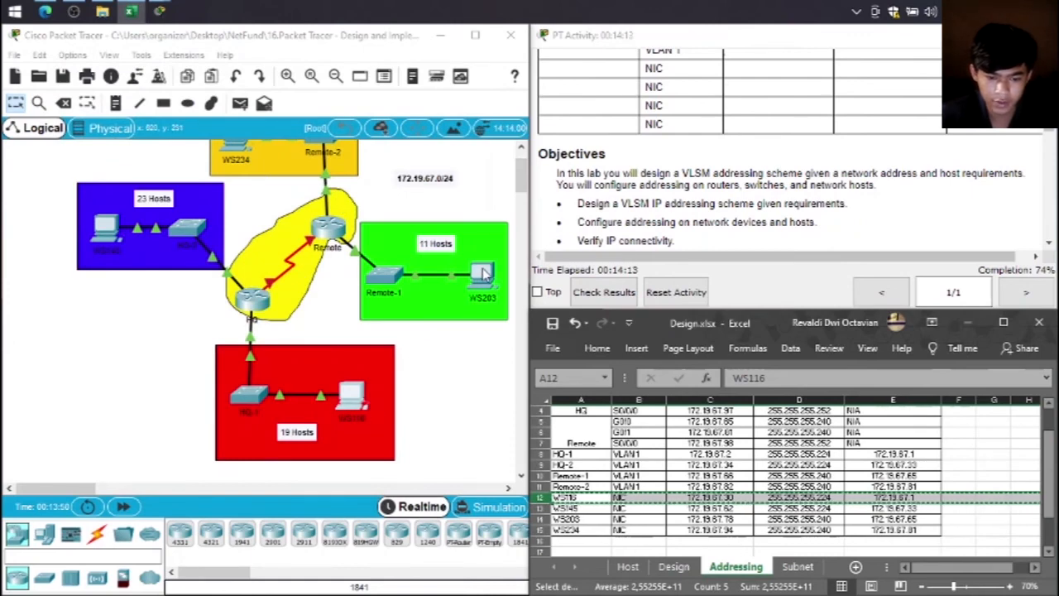
Step: Copy the WS145 row in the Excel addressing sheet to mark it as the current reference
{"action": "left_click", "coordinate": [579, 509]}
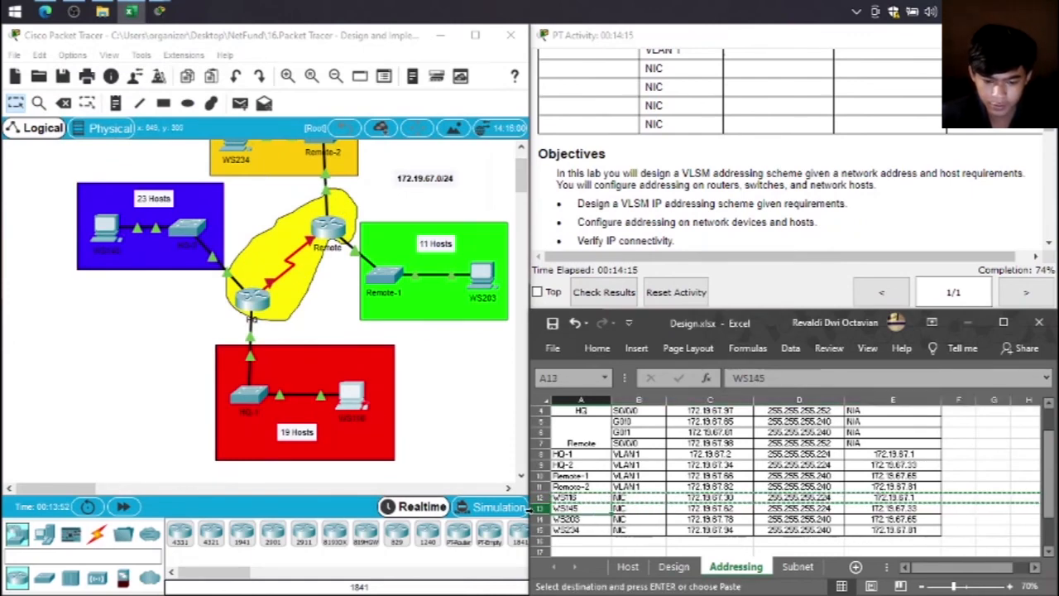
{"action": "key", "text": "ctrl+shift+Right"}
{"action": "key", "text": "ctrl+c"}
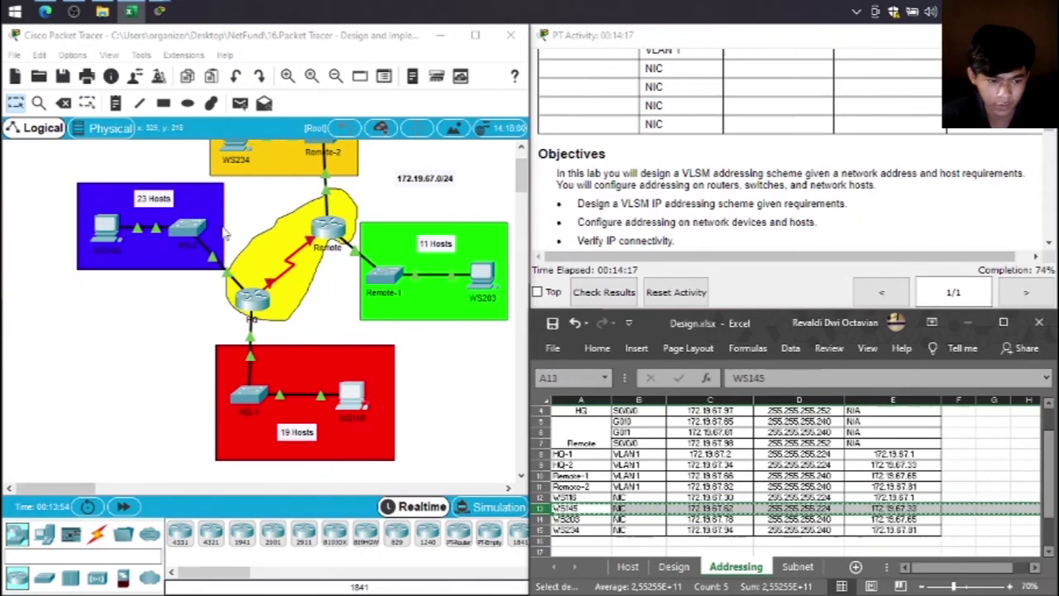
Step: Open the IP configuration of host WS145 in the 23 Hosts network, with its window clear of the addressing sheet
{"action": "left_click", "coordinate": [108, 217]}
{"action": "left_click", "coordinate": [412, 207]}
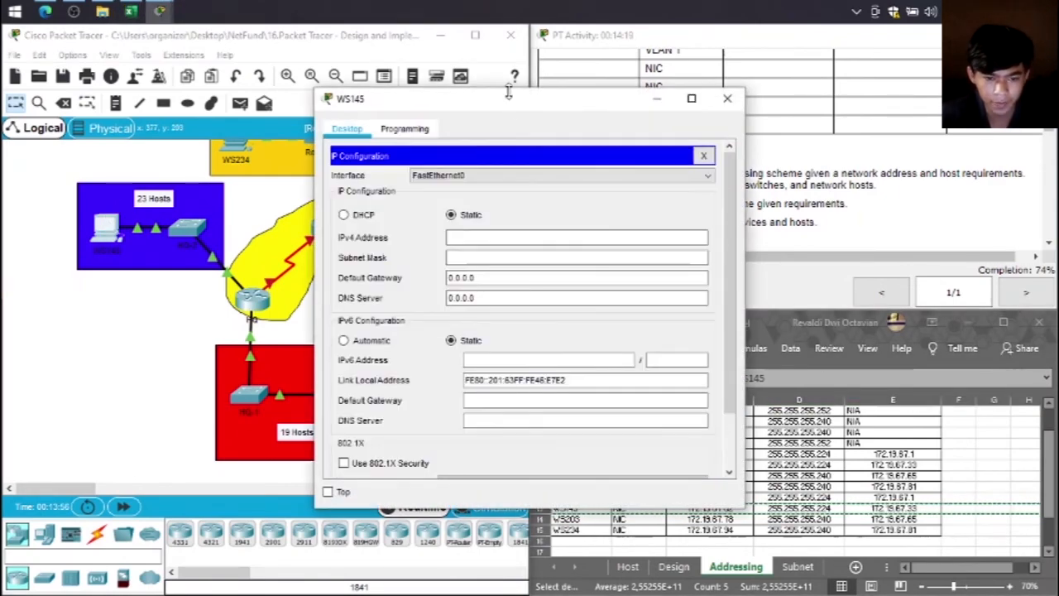
{"action": "left_click_drag", "start_coordinate": [508, 93], "coordinate": [281, 73]}
Step: Set WS145's static IPv4 address to 172.19.67.62 with subnet mask 255.255.255.224
{"action": "left_click", "coordinate": [268, 219]}
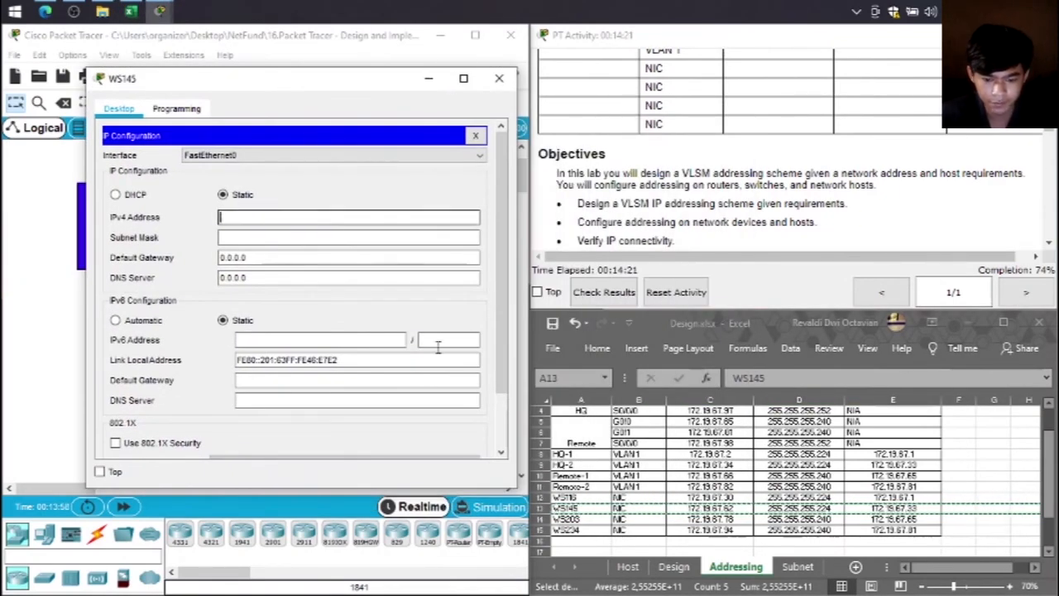
{"action": "type", "text": "172.19"}
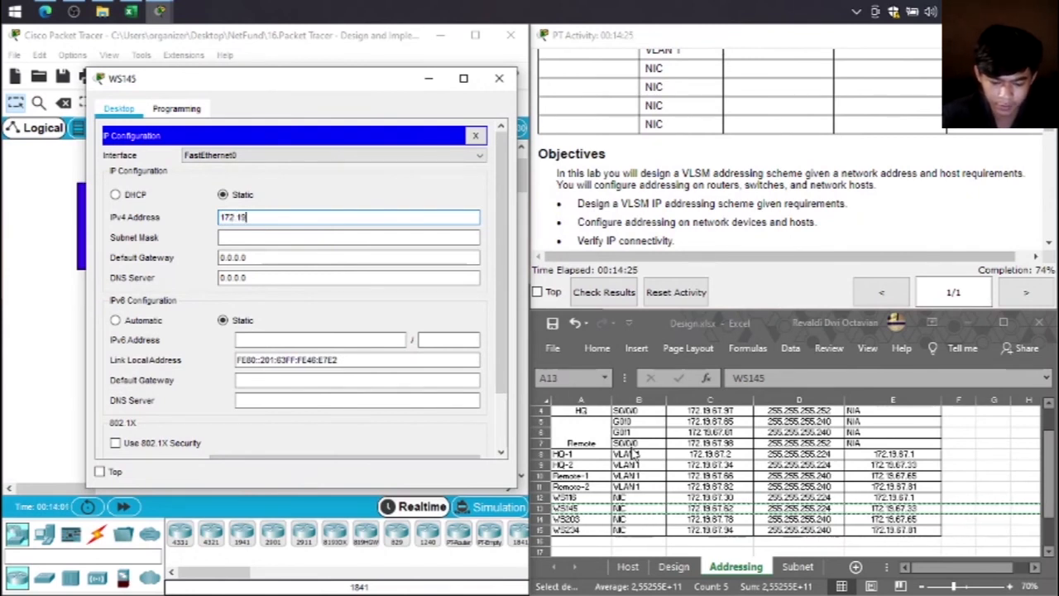
{"action": "type", "text": ".67.62"}
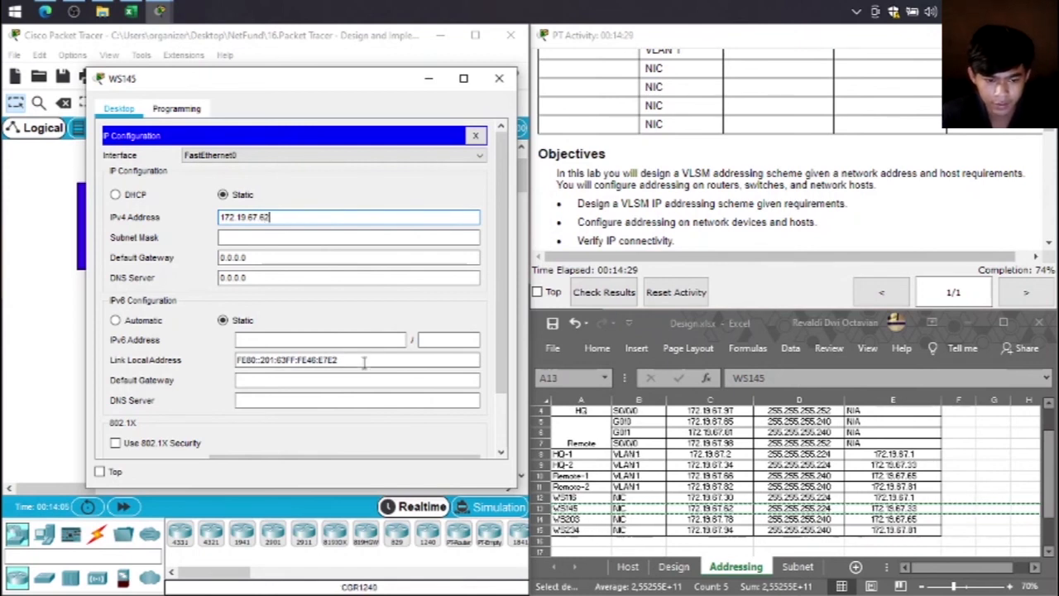
{"action": "left_click", "coordinate": [344, 238]}
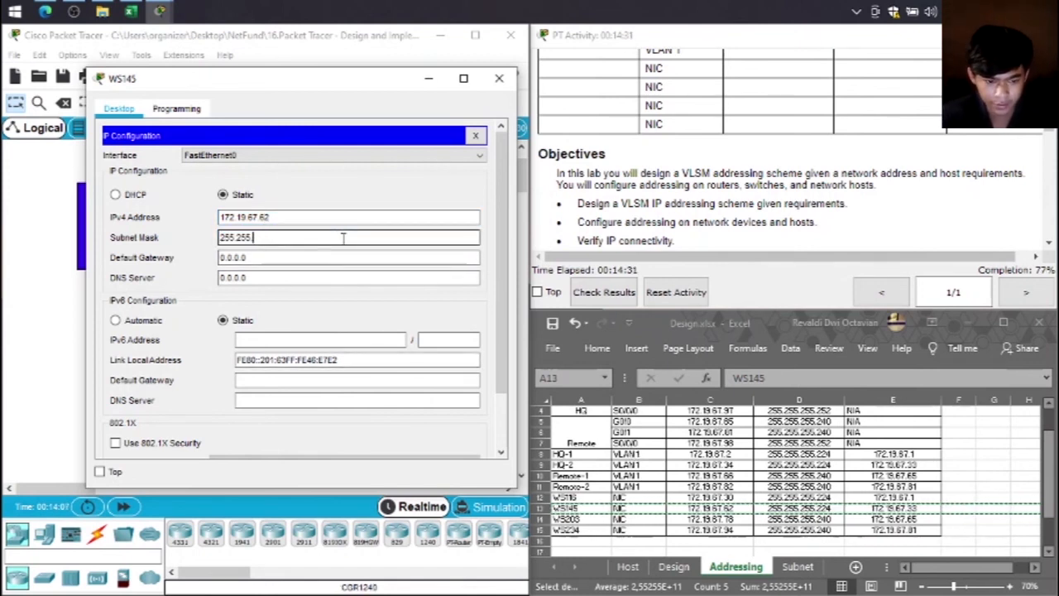
{"action": "type", "text": "255.255."}
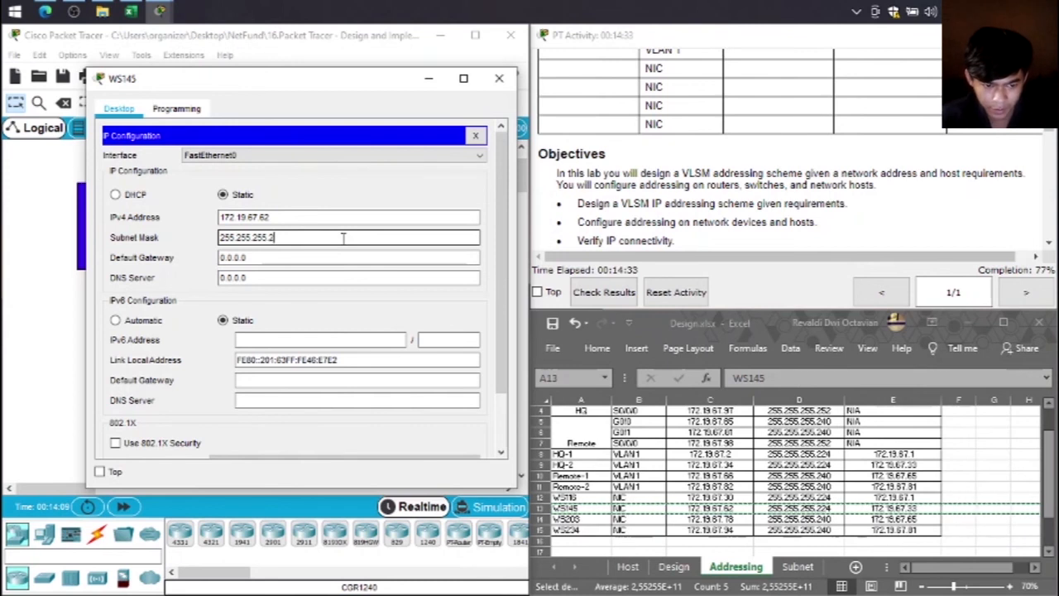
{"action": "type", "text": "24"}
{"action": "left_click", "coordinate": [339, 256]}
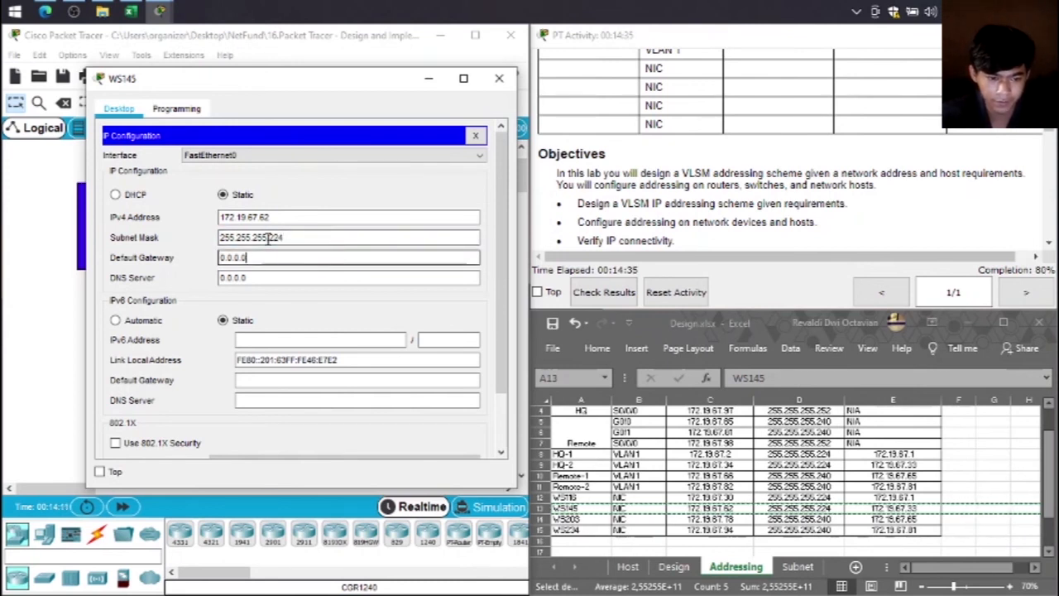
{"action": "left_click_drag", "start_coordinate": [282, 220], "coordinate": [180, 235]}
{"action": "key", "text": "ctrl+c"}
{"action": "left_click_drag", "start_coordinate": [300, 258], "coordinate": [142, 267]}
{"action": "key", "text": "ctrl+v"}
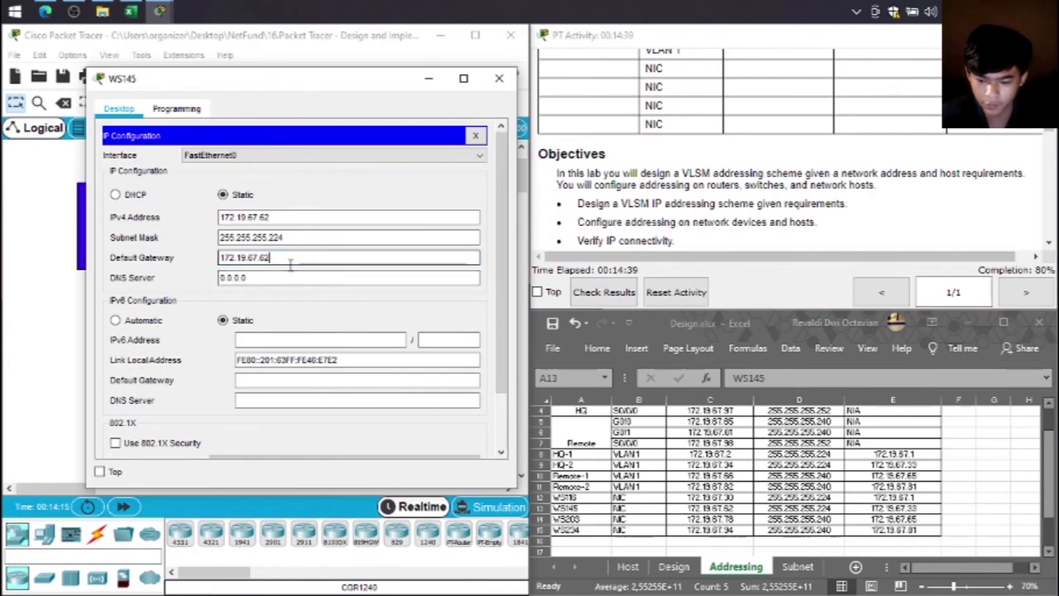
{"action": "key", "text": "BackSpace"}
{"action": "key", "text": "BackSpace"}
{"action": "key", "text": "BackSpace"}
{"action": "key", "text": "BackSpace"}
{"action": "key", "text": "BackSpace"}
{"action": "key", "text": "BackSpace"}
{"action": "key", "text": "BackSpace"}
{"action": "key", "text": "BackSpace"}
{"action": "key", "text": "BackSpace"}
{"action": "key", "text": "BackSpace"}
{"action": "key", "text": "BackSpace"}
{"action": "key", "text": "BackSpace"}
Step: Set WS145's default gateway to 172.19.67.33 and close the host's configuration window
{"action": "type", "text": "1"}
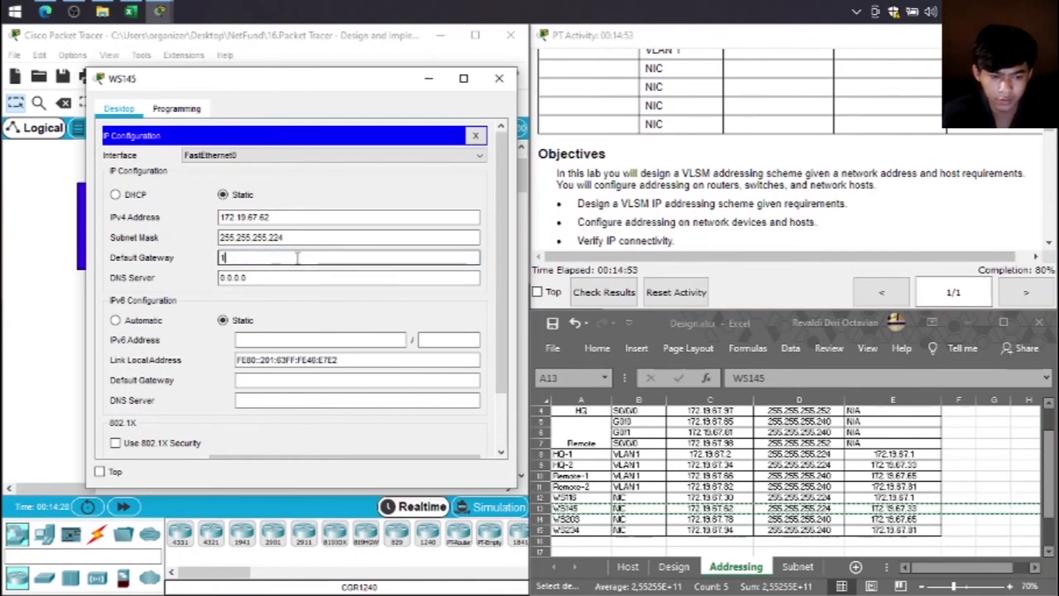
{"action": "type", "text": "72.16"}
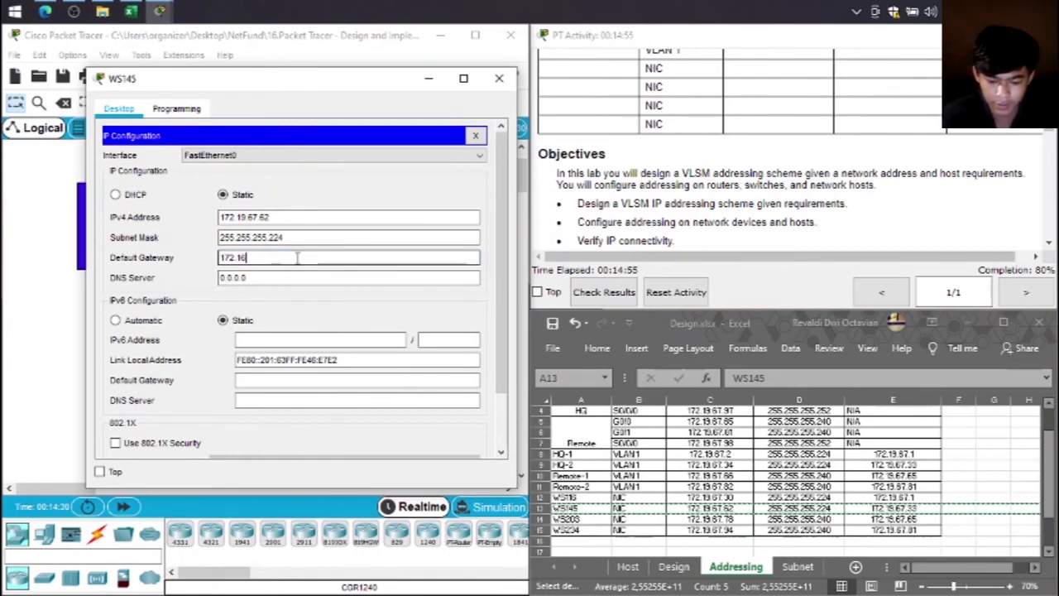
{"action": "key", "text": "BackSpace"}
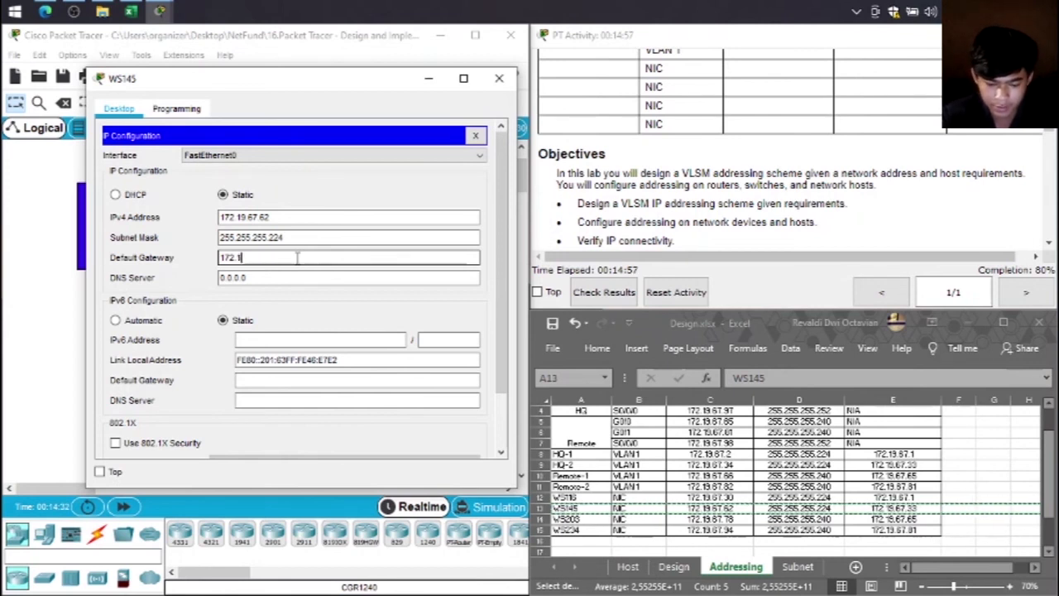
{"action": "type", "text": "9.6"}
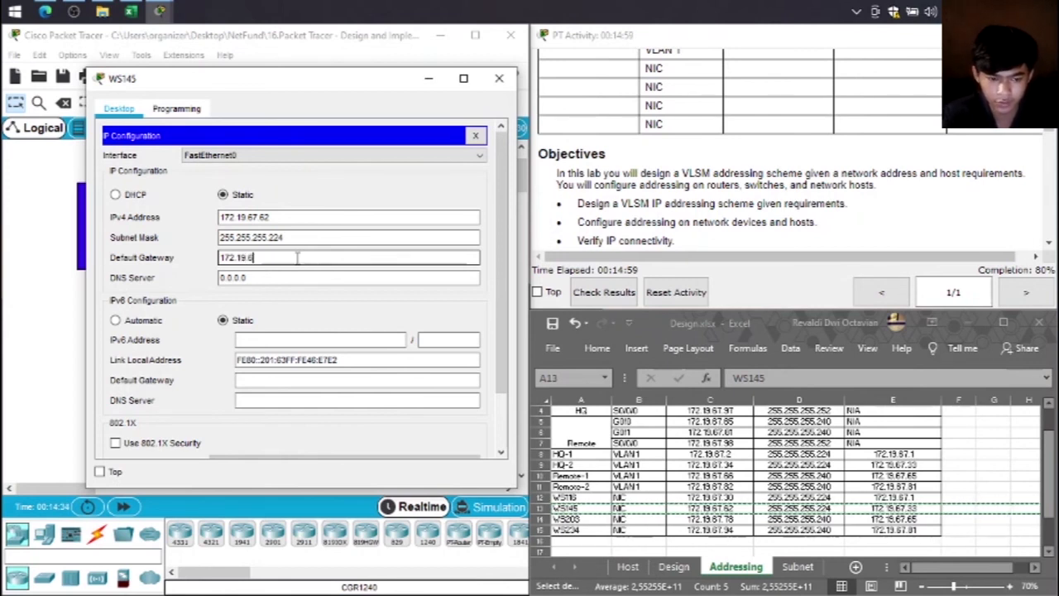
{"action": "type", "text": "7.33"}
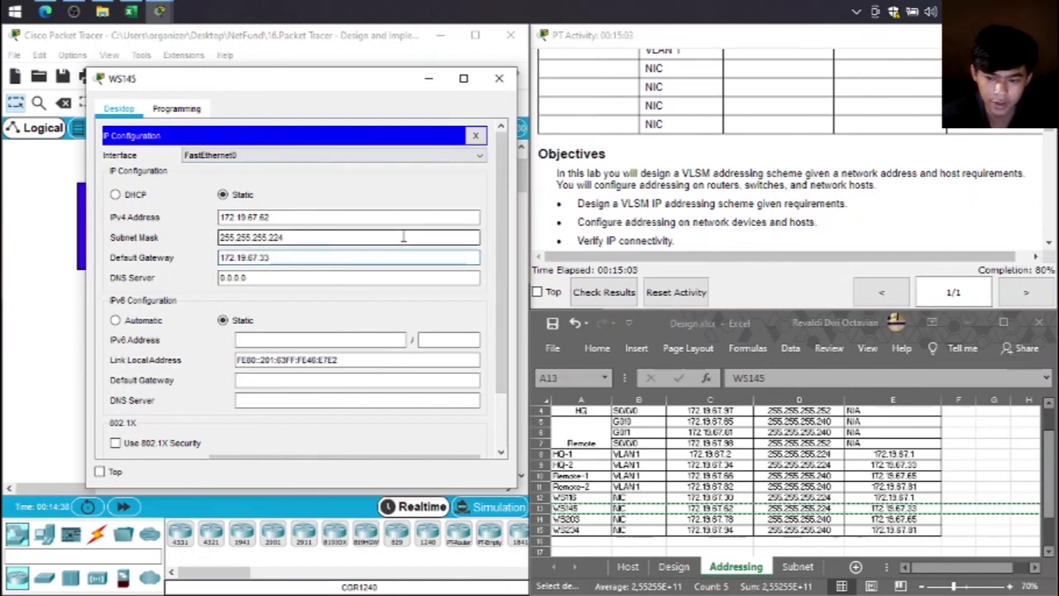
{"action": "left_click", "coordinate": [475, 135]}
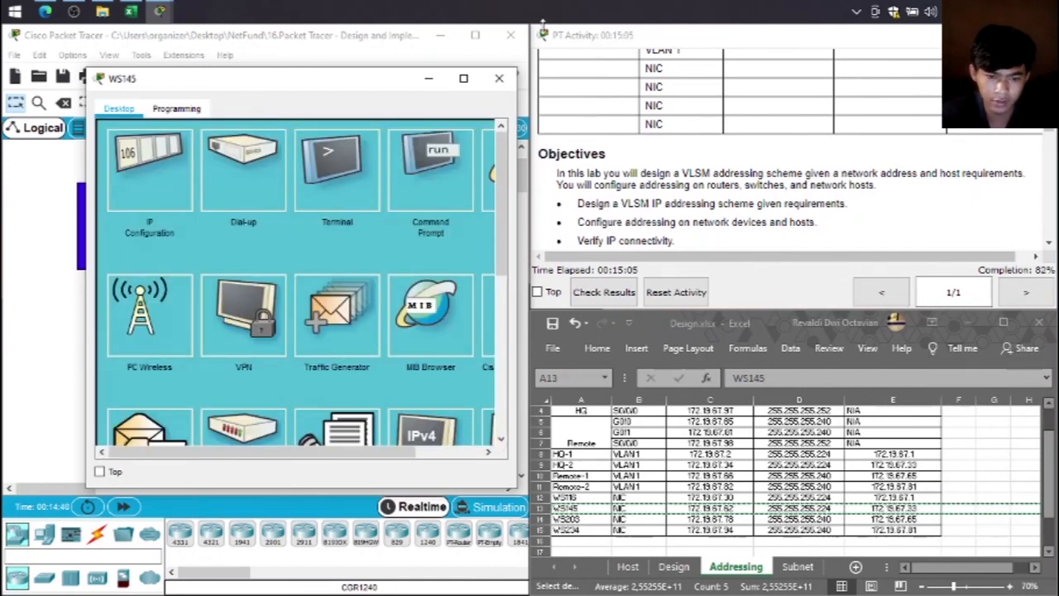
{"action": "left_click", "coordinate": [499, 78]}
Step: Mark the WS203 row in the addressing sheet by copying it, and open host WS203's IP configuration clear of the sheet
{"action": "left_click", "coordinate": [558, 506]}
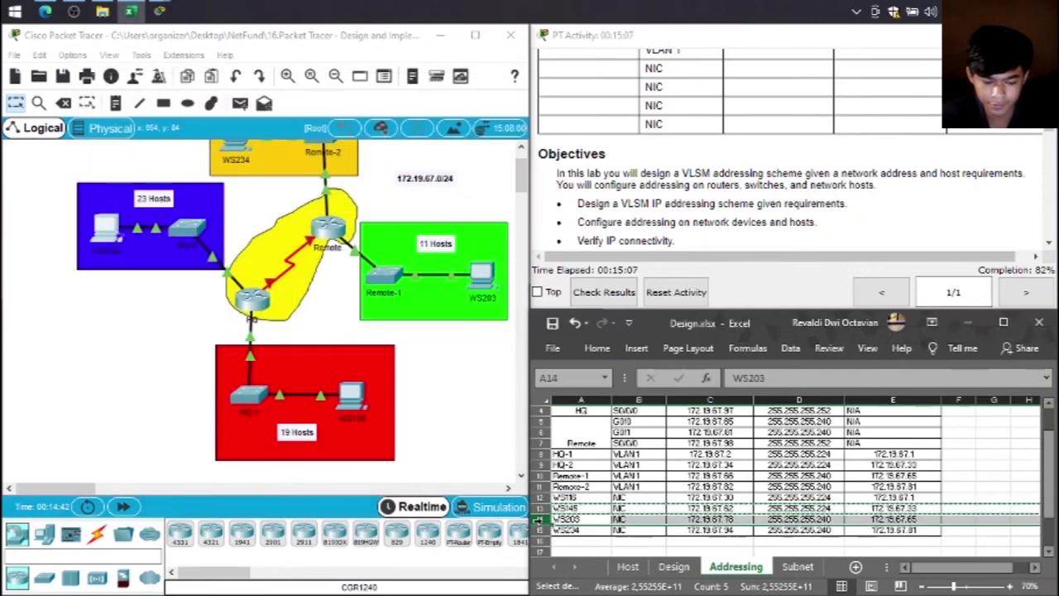
{"action": "left_click", "coordinate": [476, 278]}
{"action": "left_click", "coordinate": [381, 195]}
{"action": "left_click_drag", "start_coordinate": [523, 99], "coordinate": [339, 71]}
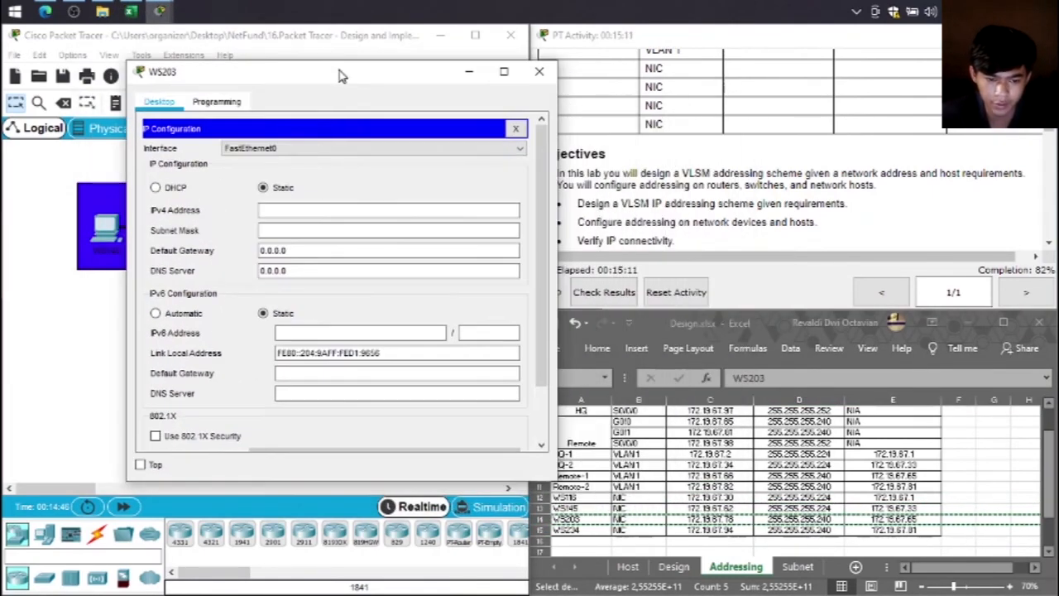
Step: Set WS203's static IPv4 address to 172.19.67.78
{"action": "left_click", "coordinate": [306, 208]}
{"action": "type", "text": "172"}
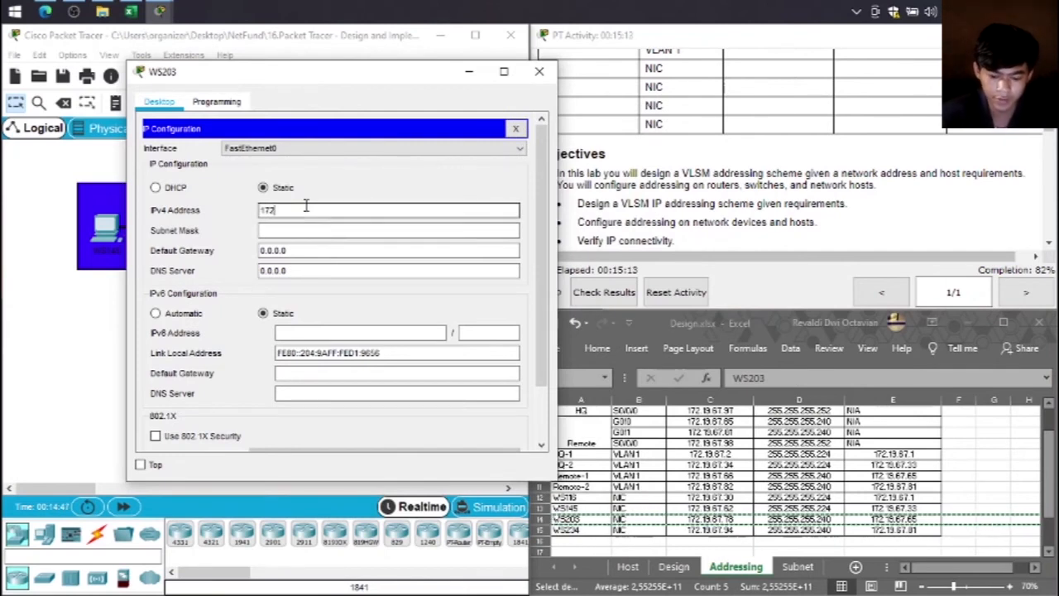
{"action": "type", "text": ".19"}
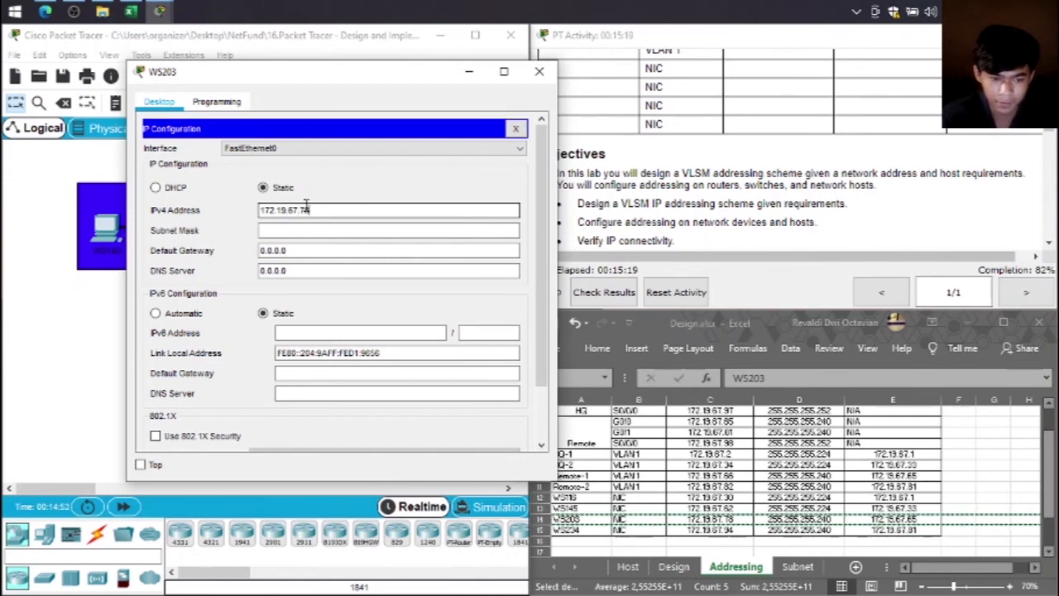
{"action": "type", "text": ".67.78"}
Step: Set WS203's subnet mask to 255.255.255.240
{"action": "left_click", "coordinate": [312, 231]}
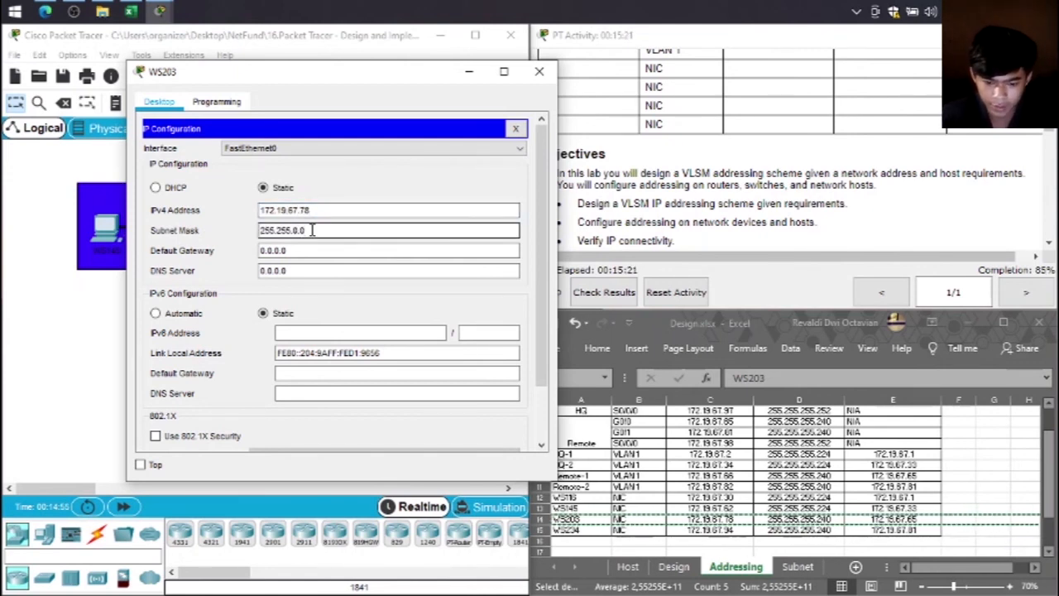
{"action": "type", "text": "255"}
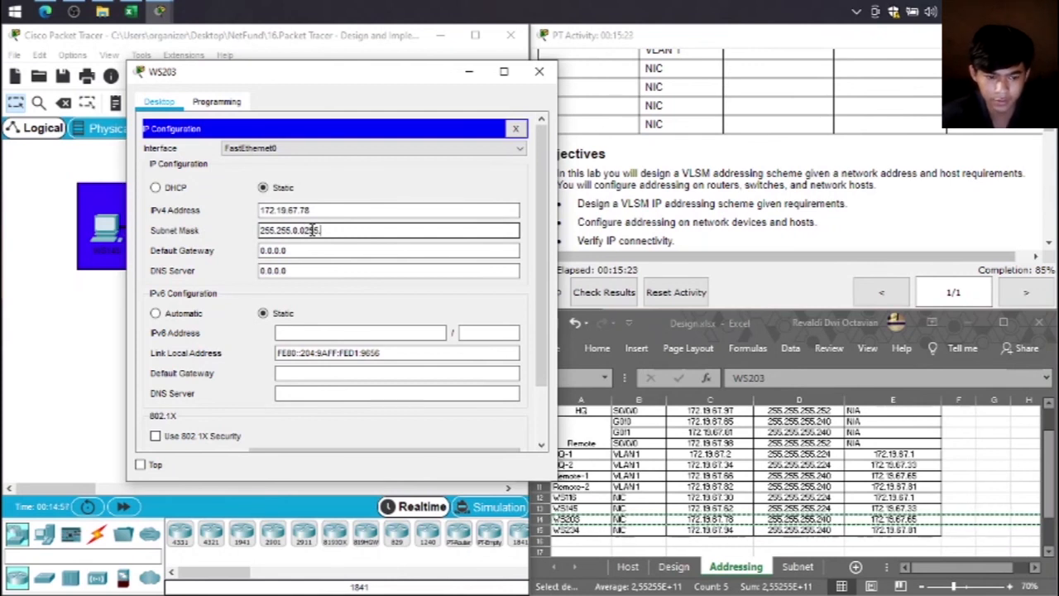
{"action": "key", "text": "BackSpace"}
{"action": "key", "text": "BackSpace"}
{"action": "key", "text": "BackSpace"}
{"action": "key", "text": "BackSpace"}
{"action": "key", "text": "BackSpace"}
{"action": "key", "text": "BackSpace"}
{"action": "type", "text": "255"}
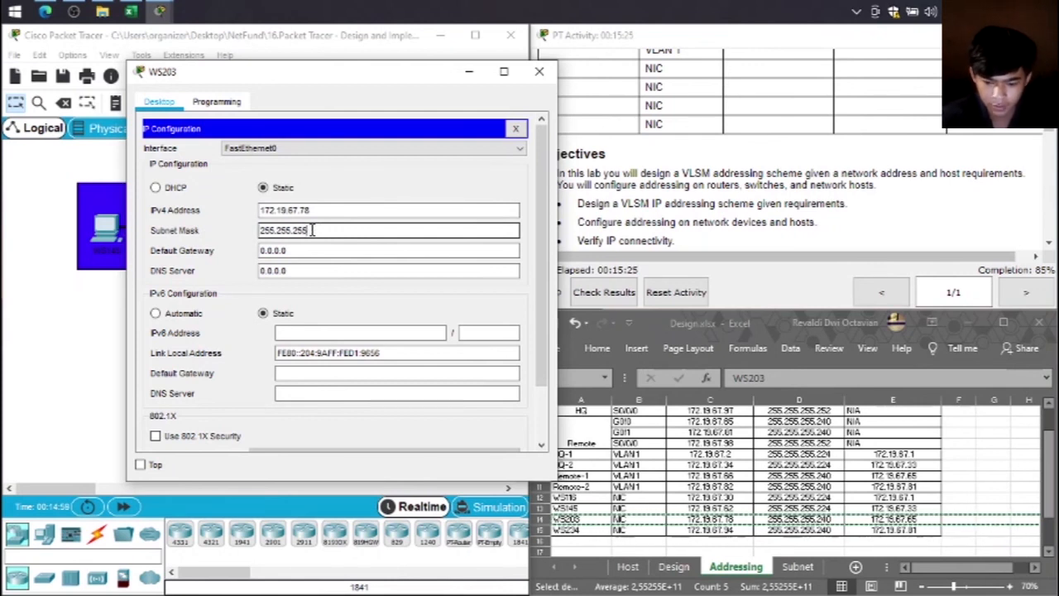
{"action": "type", "text": ".240"}
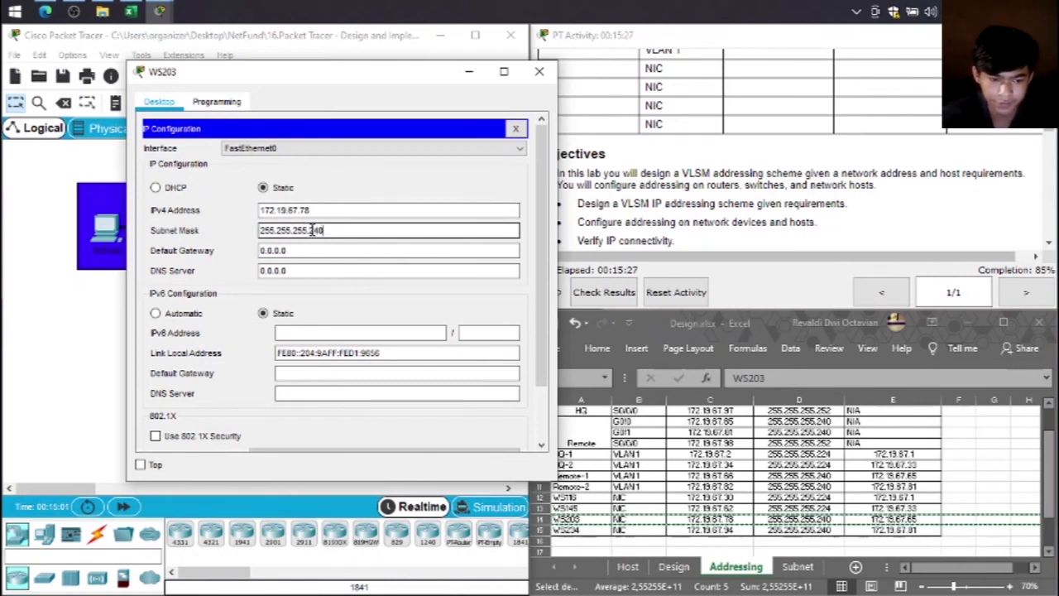
Step: Set WS203's default gateway to 172.19.67.65 and close the host's configuration window
{"action": "left_click", "coordinate": [308, 251]}
{"action": "left_click_drag", "start_coordinate": [308, 251], "coordinate": [182, 248]}
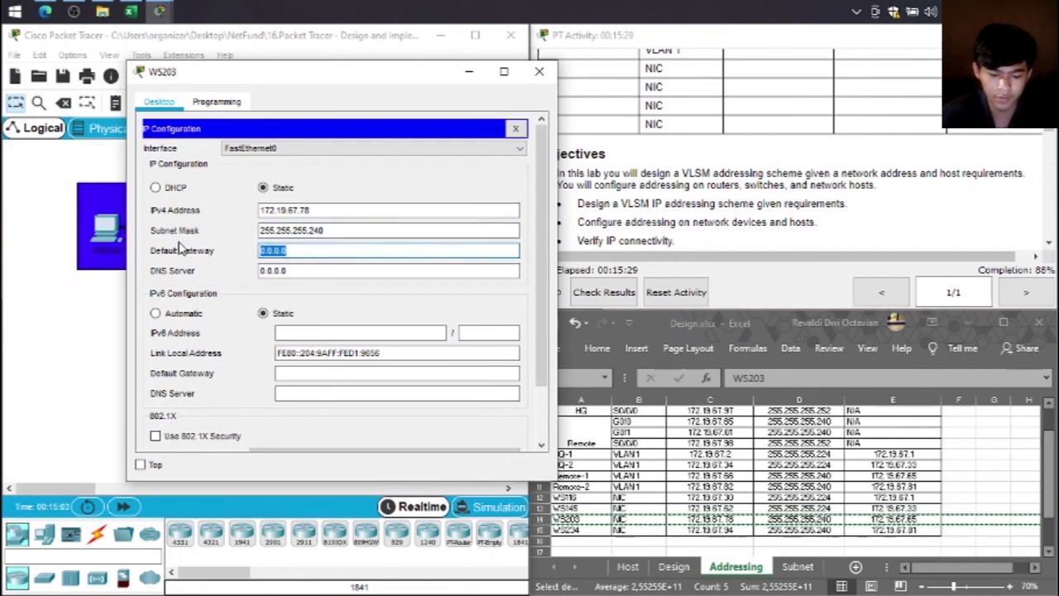
{"action": "type", "text": "172.19.67.65"}
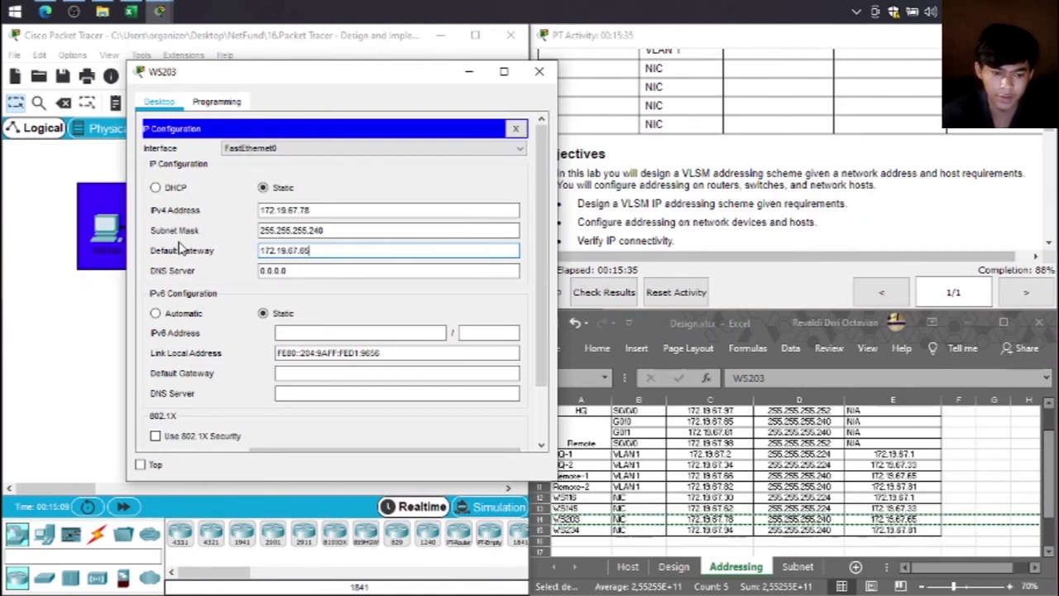
{"action": "left_click", "coordinate": [515, 128]}
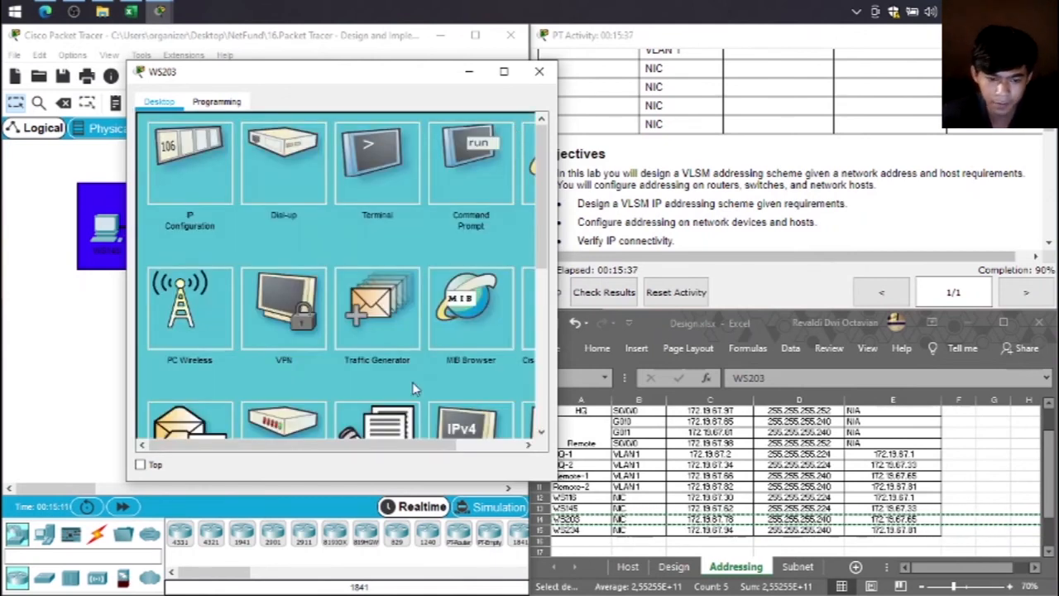
{"action": "left_click", "coordinate": [539, 71]}
Step: Bring the 7 Hosts network into view and copy the WS234 row in the Excel addressing sheet as the current reference
{"action": "scroll", "coordinate": [403, 398], "scroll_direction": "up", "scroll_amount": 2}
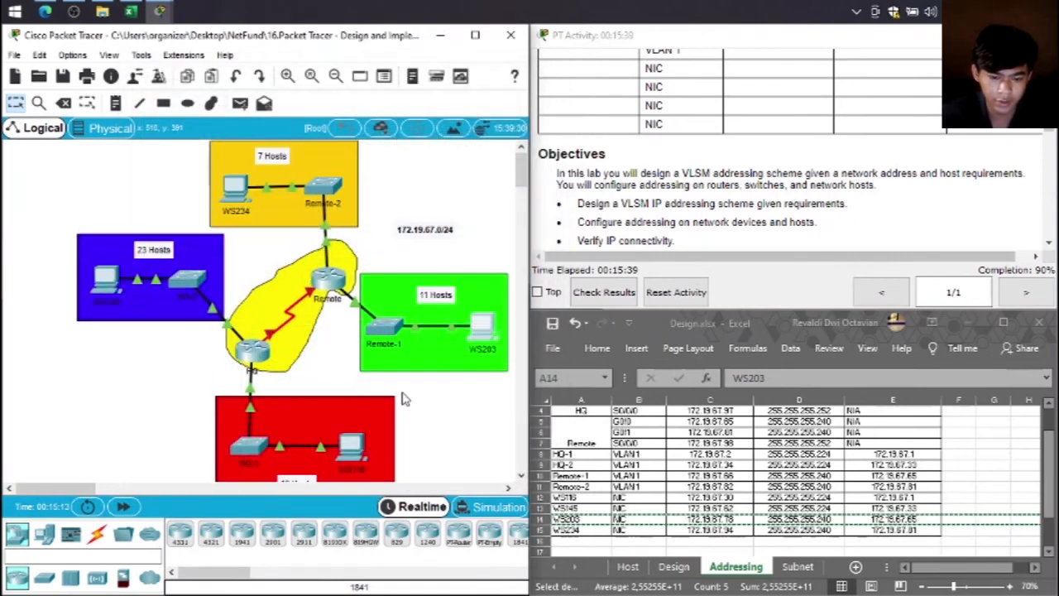
{"action": "left_click", "coordinate": [539, 530]}
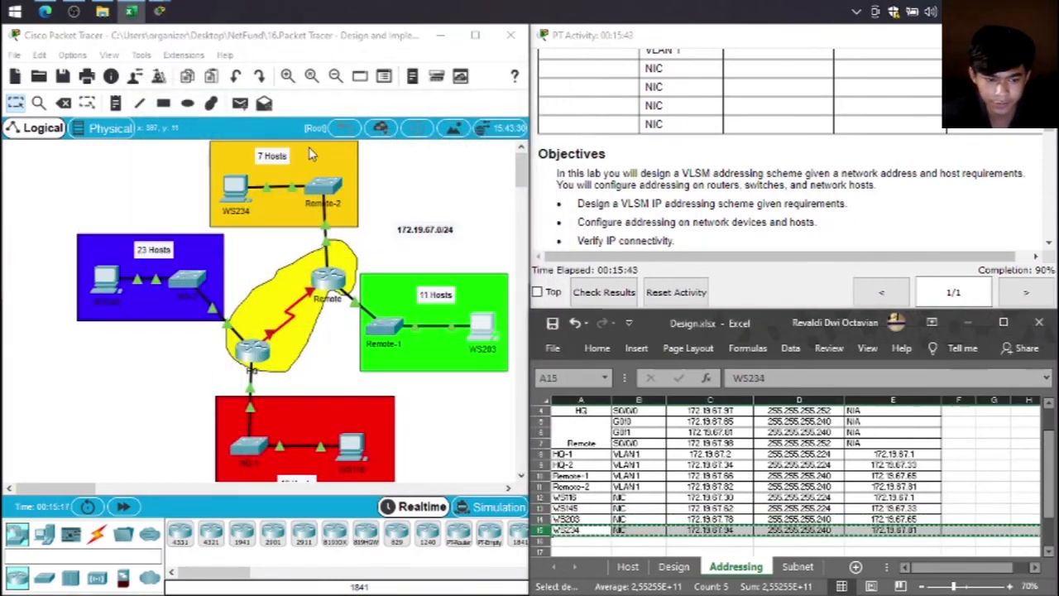
Step: Open WS234's IP configuration in the 7 Hosts network and set its static IPv4 address to 172.19.67.94
{"action": "left_click", "coordinate": [238, 189]}
{"action": "left_click_drag", "start_coordinate": [521, 120], "coordinate": [280, 93]}
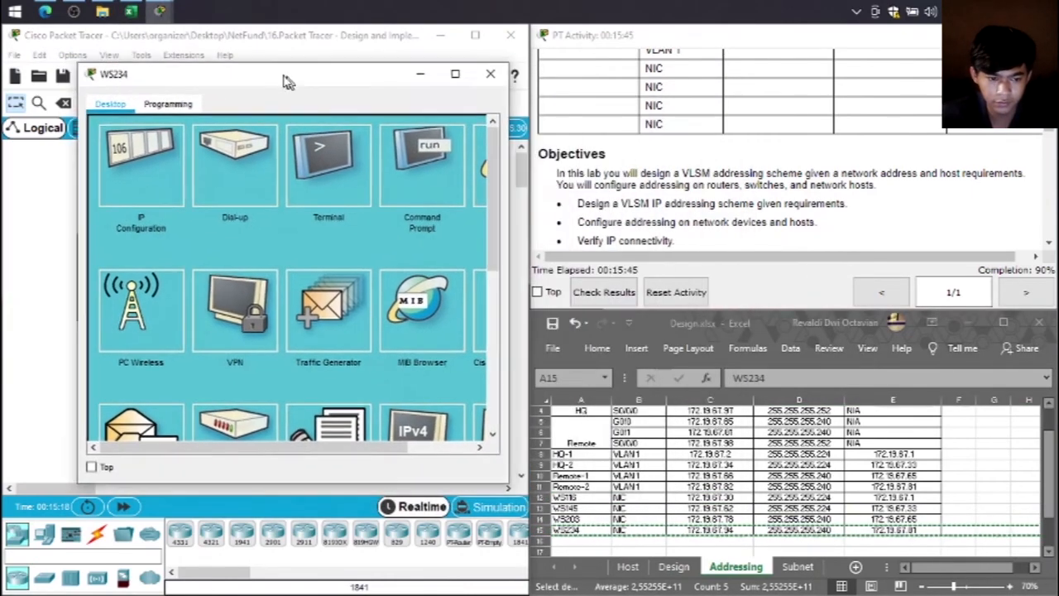
{"action": "left_click", "coordinate": [136, 170]}
{"action": "left_click", "coordinate": [314, 212]}
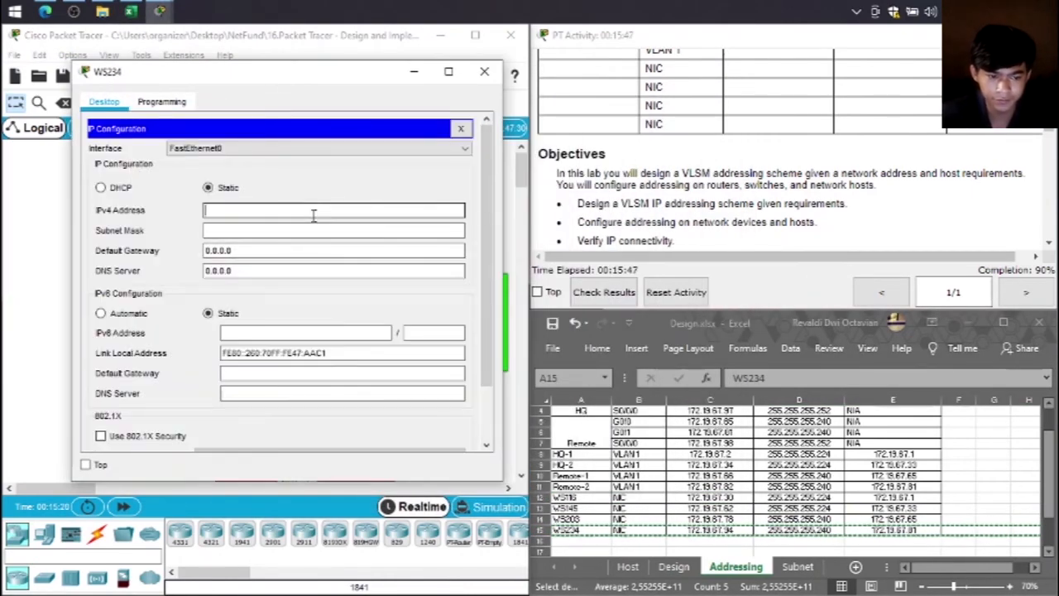
{"action": "type", "text": "17"}
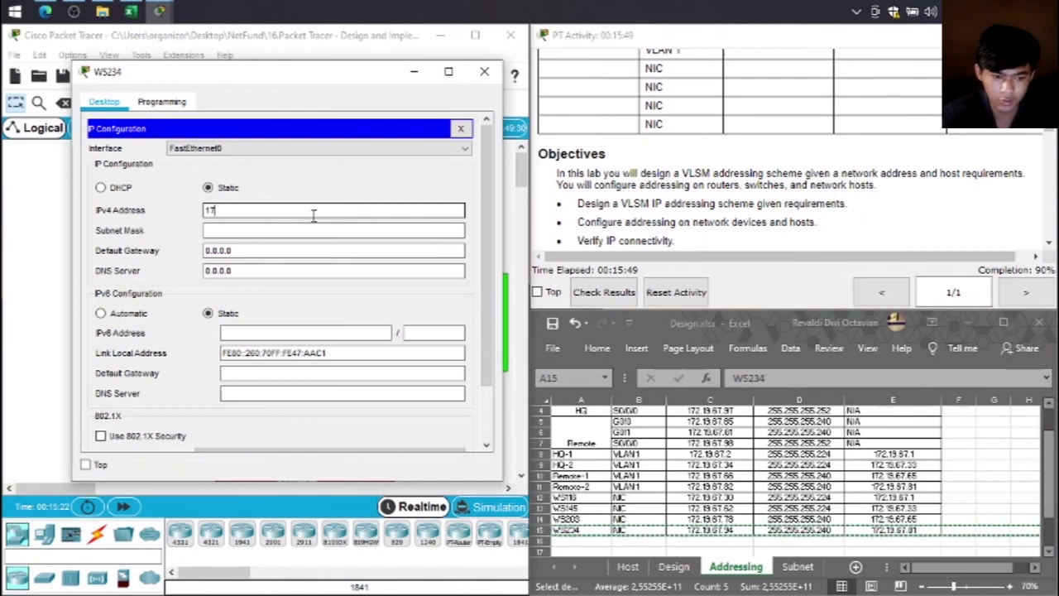
{"action": "type", "text": "2.19"}
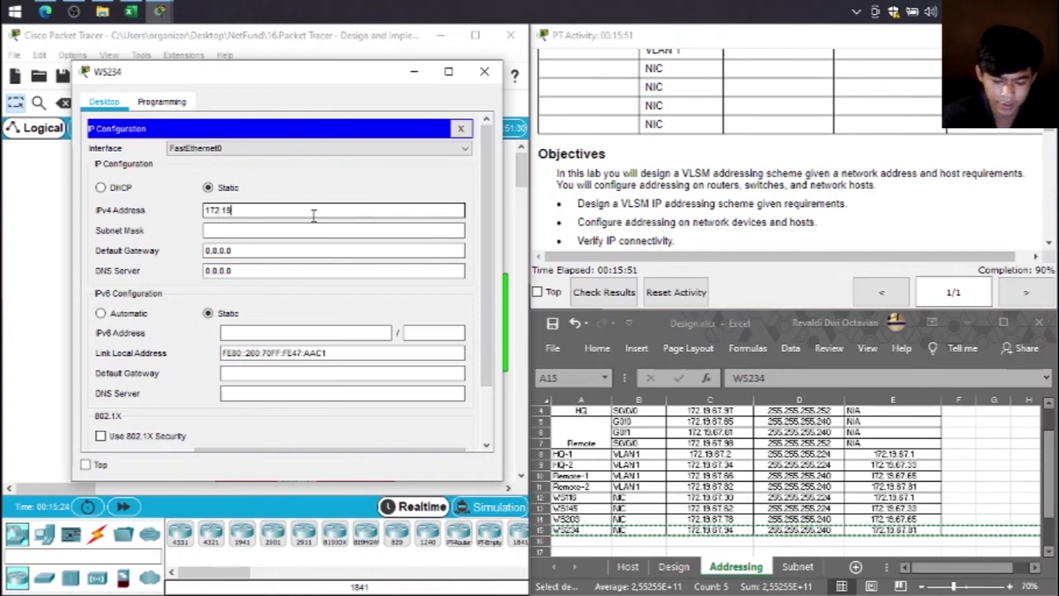
{"action": "type", "text": ".67"}
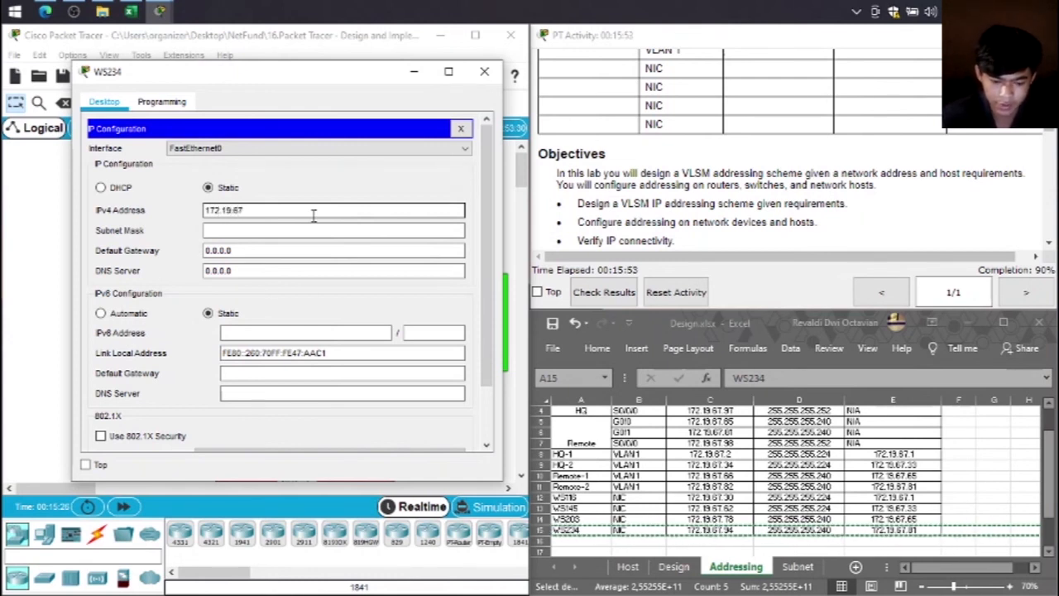
{"action": "type", "text": ".94"}
Step: Set WS234's subnet mask to 255.255.255.240
{"action": "left_click", "coordinate": [320, 227]}
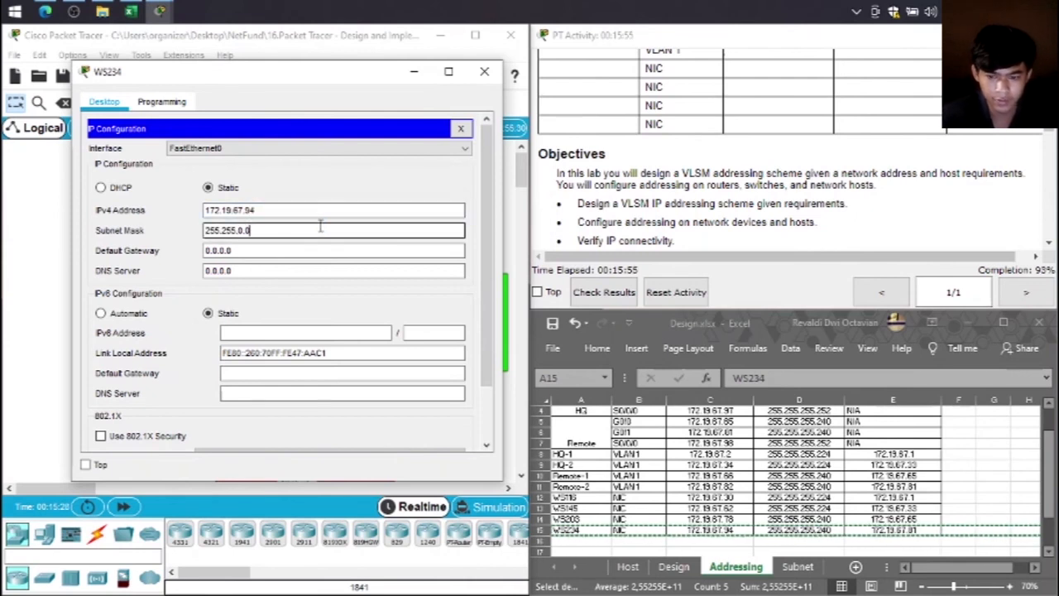
{"action": "type", "text": "2"}
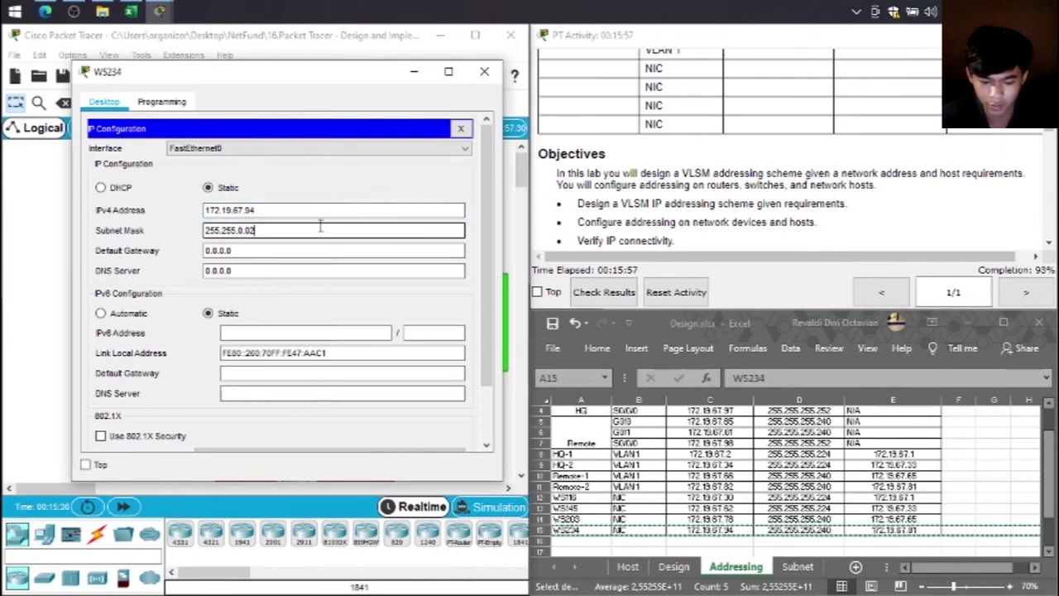
{"action": "type", "text": "55.2"}
{"action": "key", "text": "BackSpace"}
{"action": "key", "text": "BackSpace"}
{"action": "key", "text": "BackSpace"}
{"action": "key", "text": "BackSpace"}
{"action": "key", "text": "BackSpace"}
{"action": "key", "text": "BackSpace"}
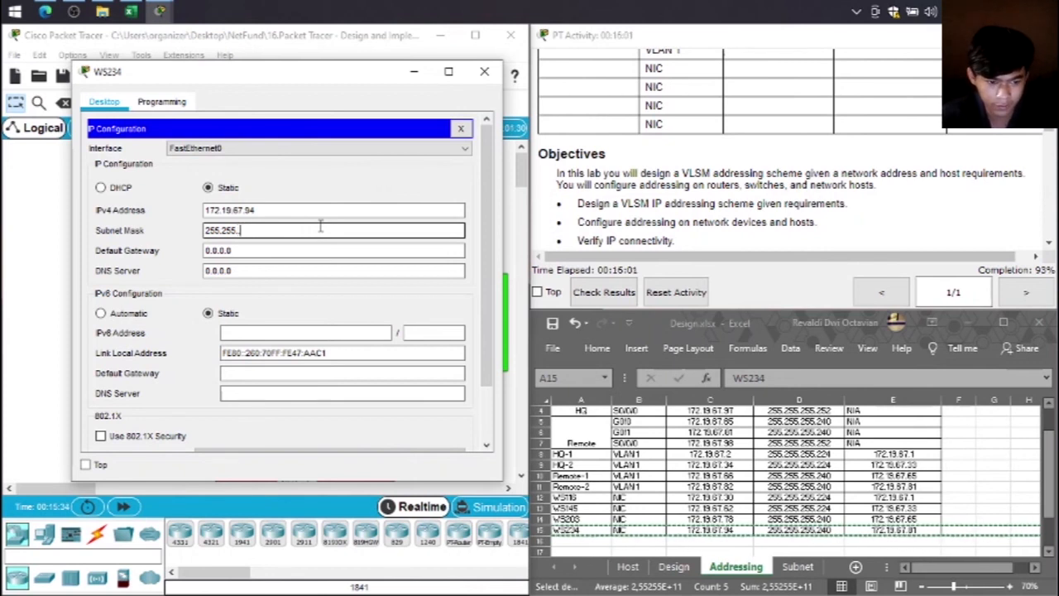
{"action": "type", "text": "255"}
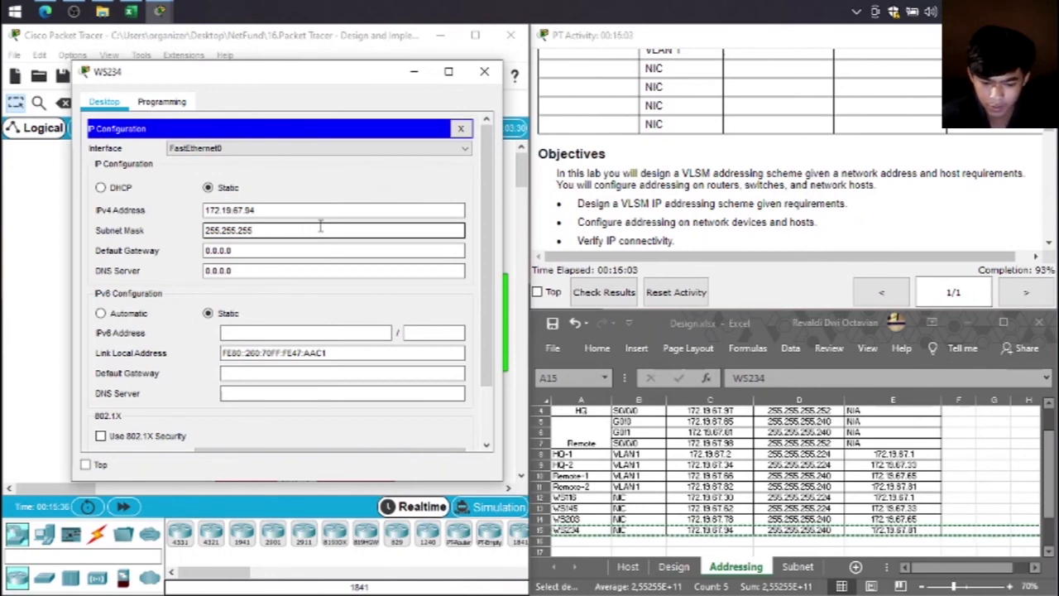
{"action": "type", "text": ".240"}
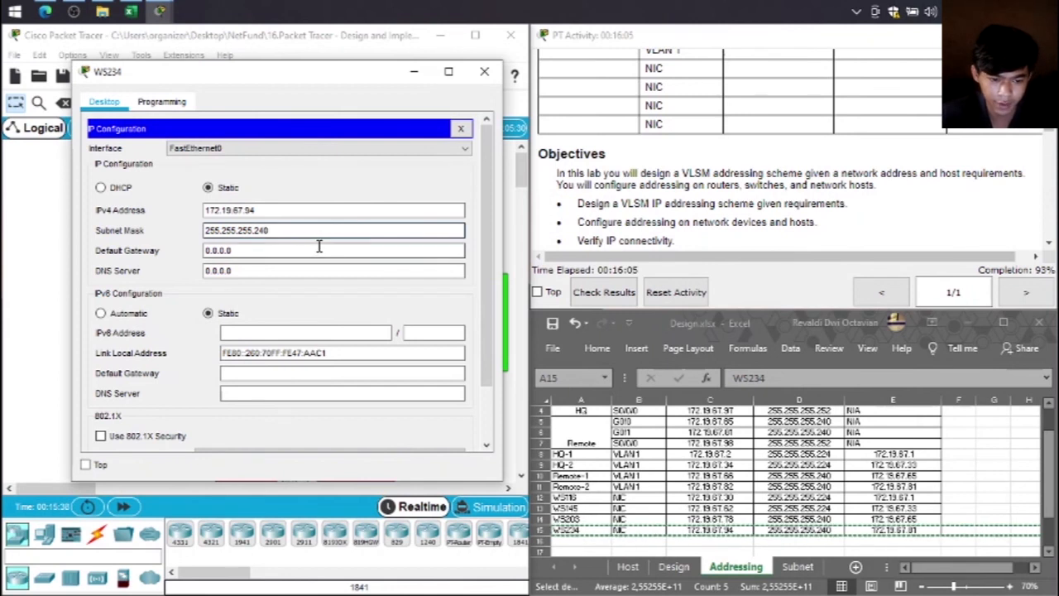
Step: Set WS234's default gateway to 172.19.67.81 and close the host's configuration window
{"action": "key", "text": "Tab"}
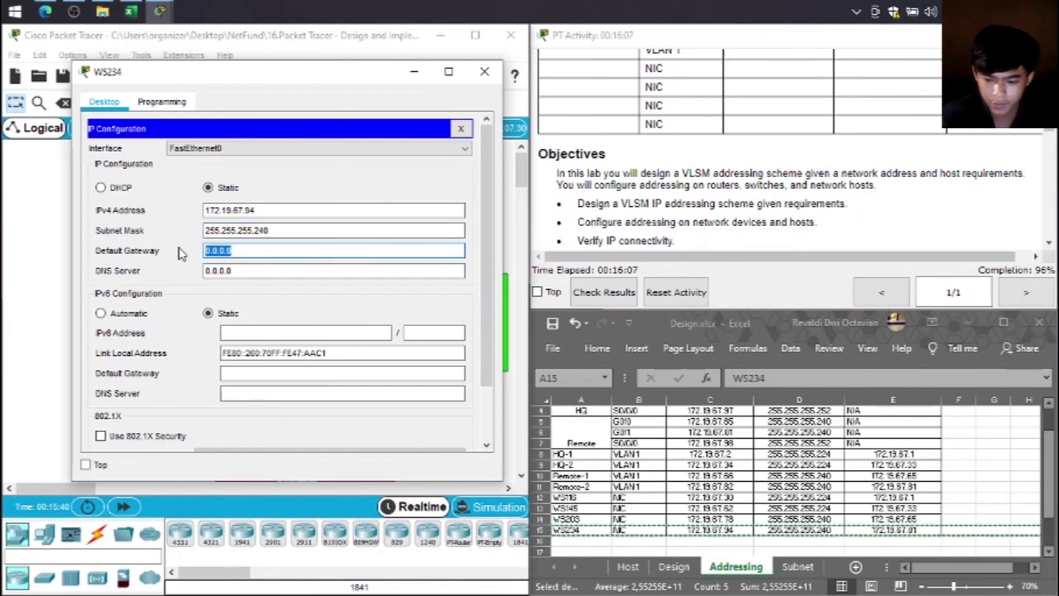
{"action": "type", "text": "172"}
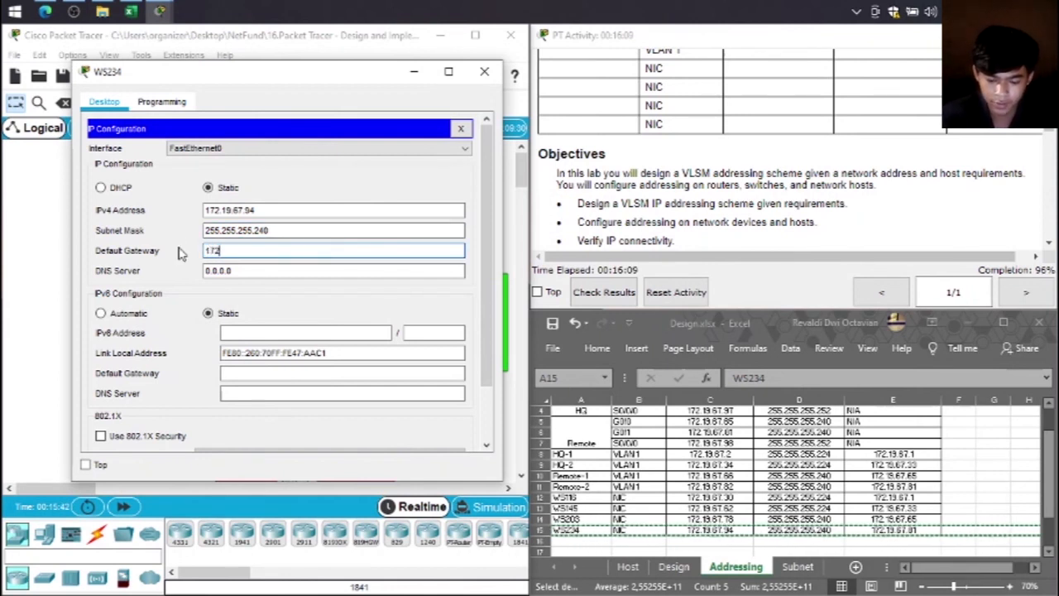
{"action": "type", "text": ".19"}
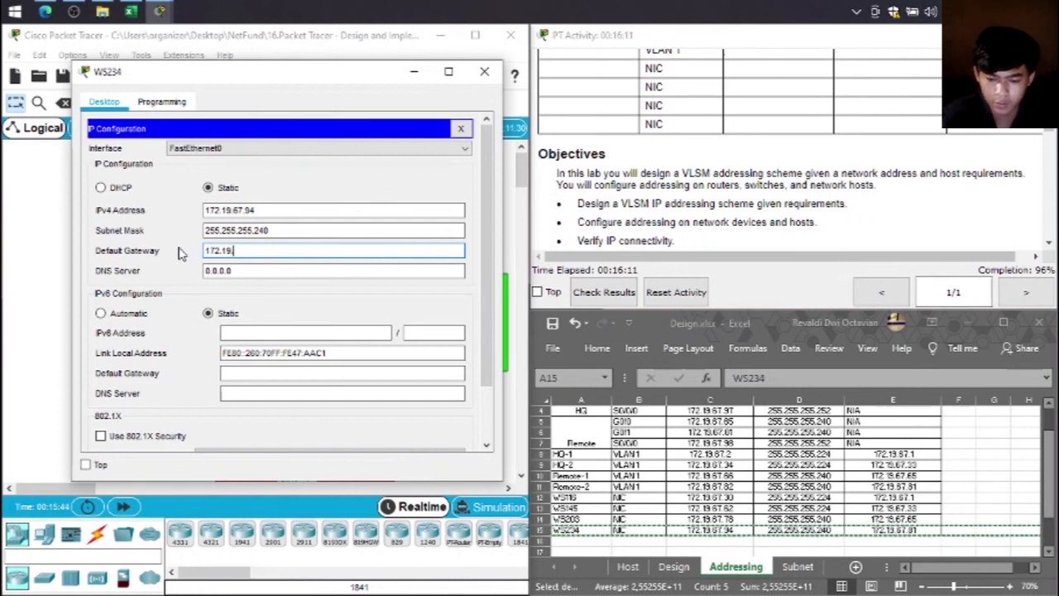
{"action": "type", "text": ".67.8"}
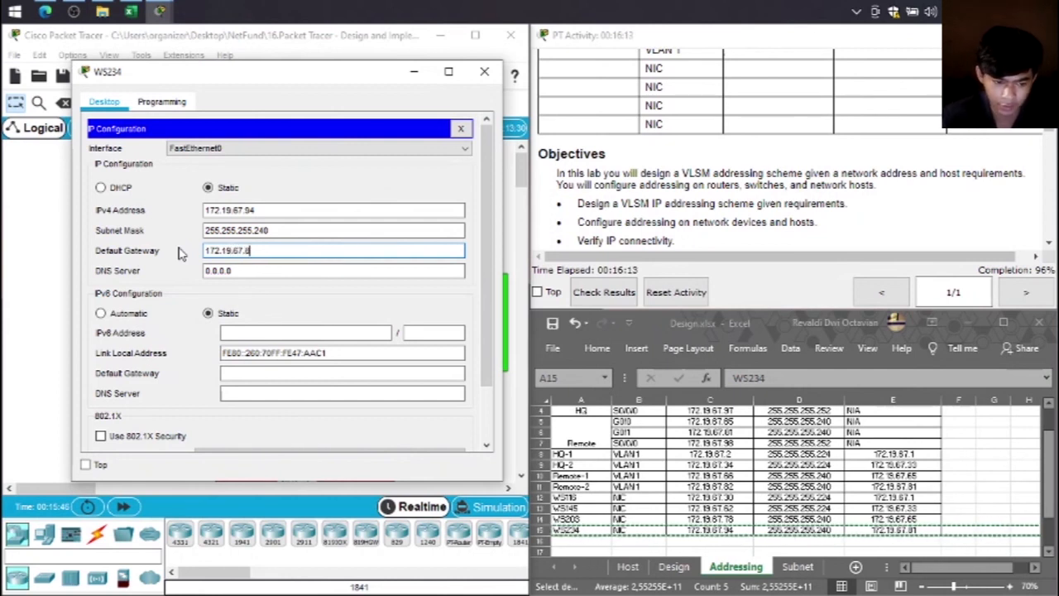
{"action": "type", "text": "1"}
{"action": "key", "text": "Tab"}
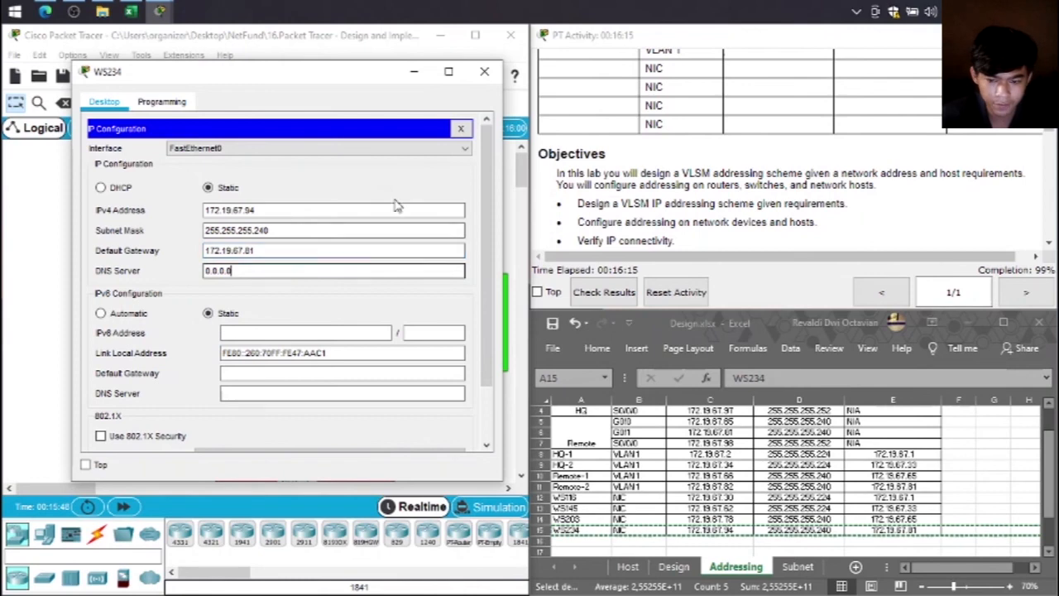
{"action": "left_click", "coordinate": [461, 128]}
{"action": "left_click", "coordinate": [484, 72]}
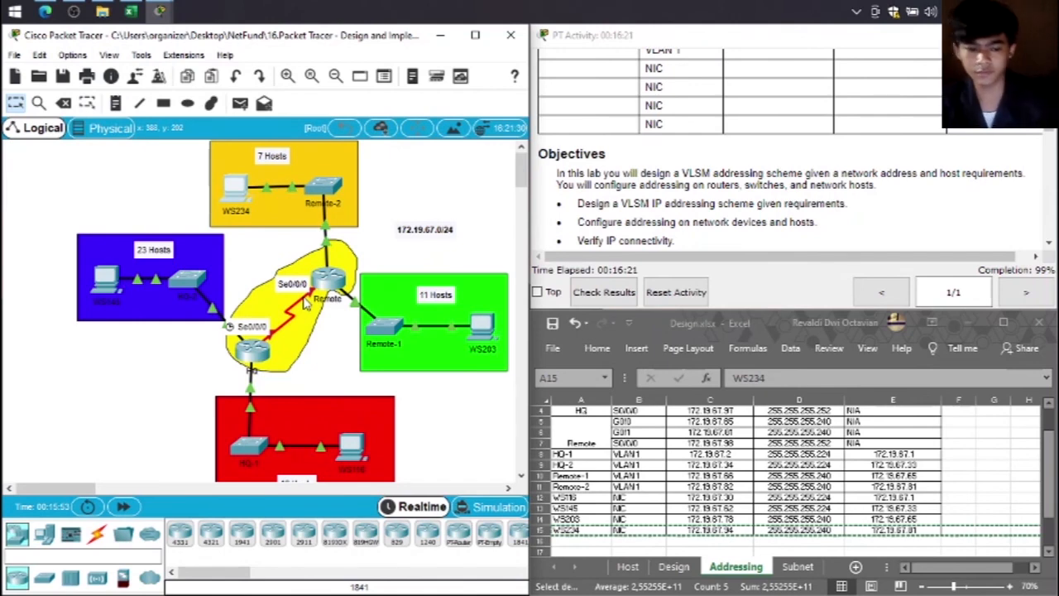
Step: Check the activity results, examine the assessment items for any incorrect entry, and close the results
{"action": "scroll", "coordinate": [786, 190], "scroll_direction": "down", "scroll_amount": 2}
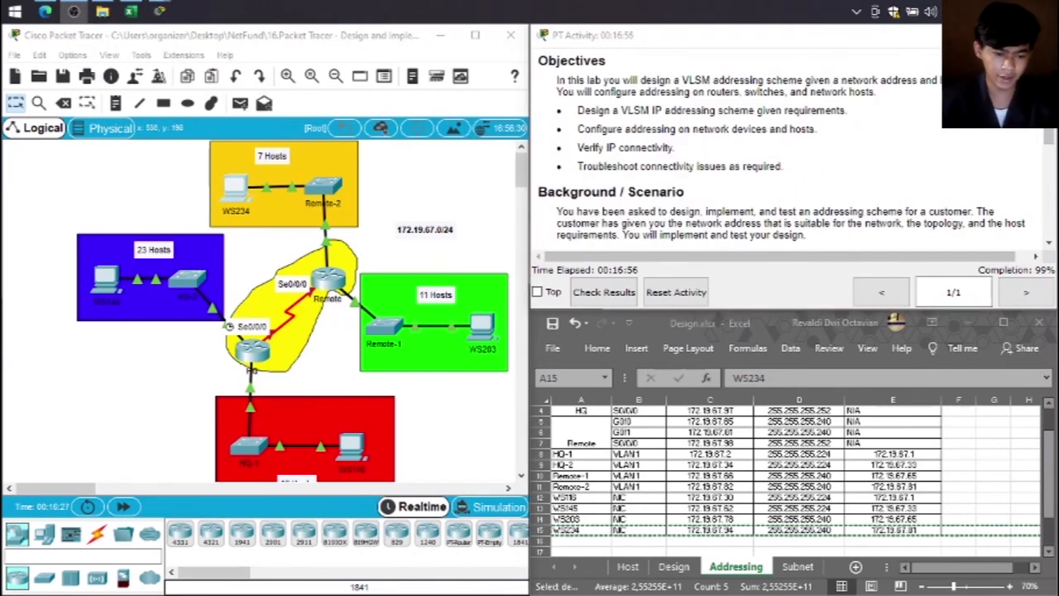
{"action": "left_click", "coordinate": [278, 342]}
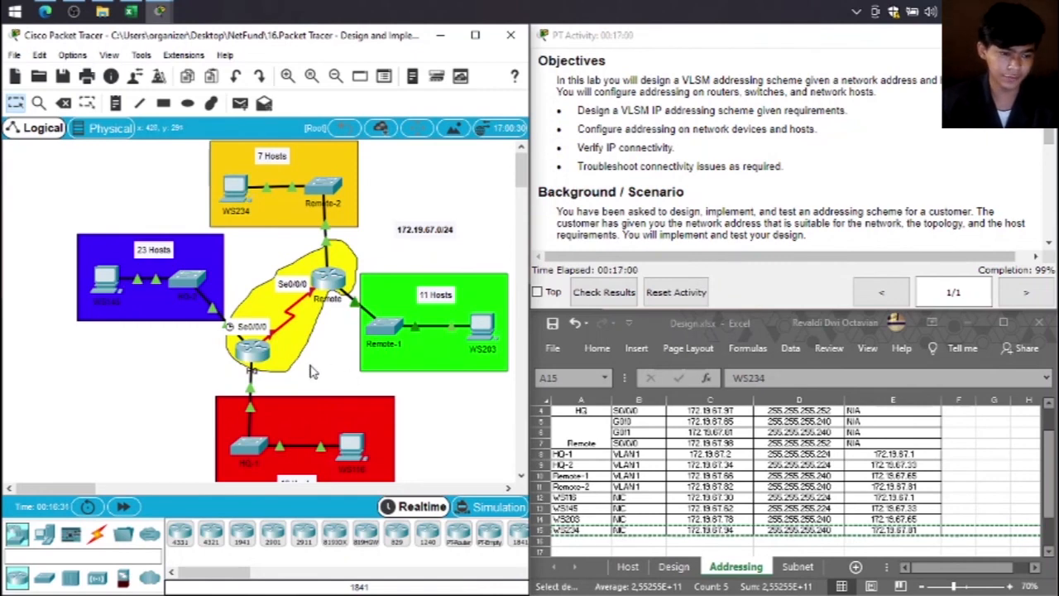
{"action": "left_click", "coordinate": [604, 292]}
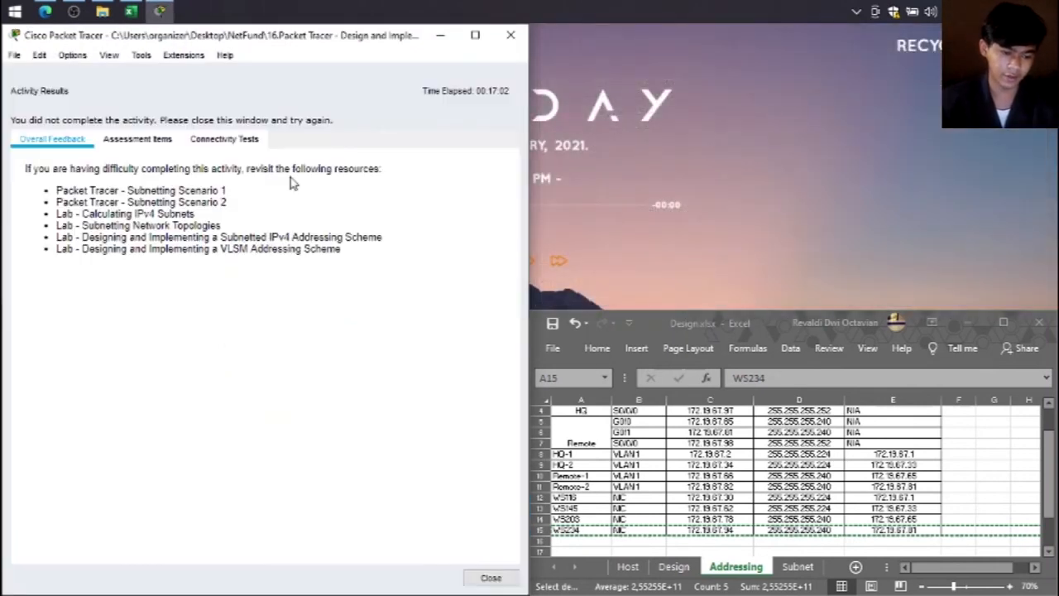
{"action": "left_click", "coordinate": [112, 144]}
{"action": "scroll", "coordinate": [142, 449], "scroll_direction": "down", "scroll_amount": 5}
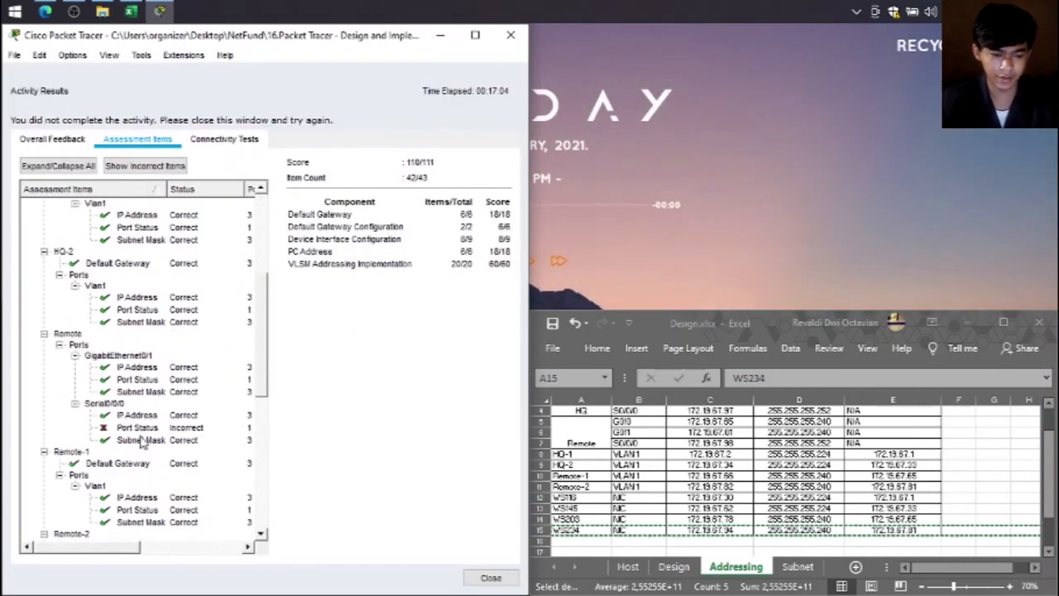
{"action": "left_click", "coordinate": [142, 429]}
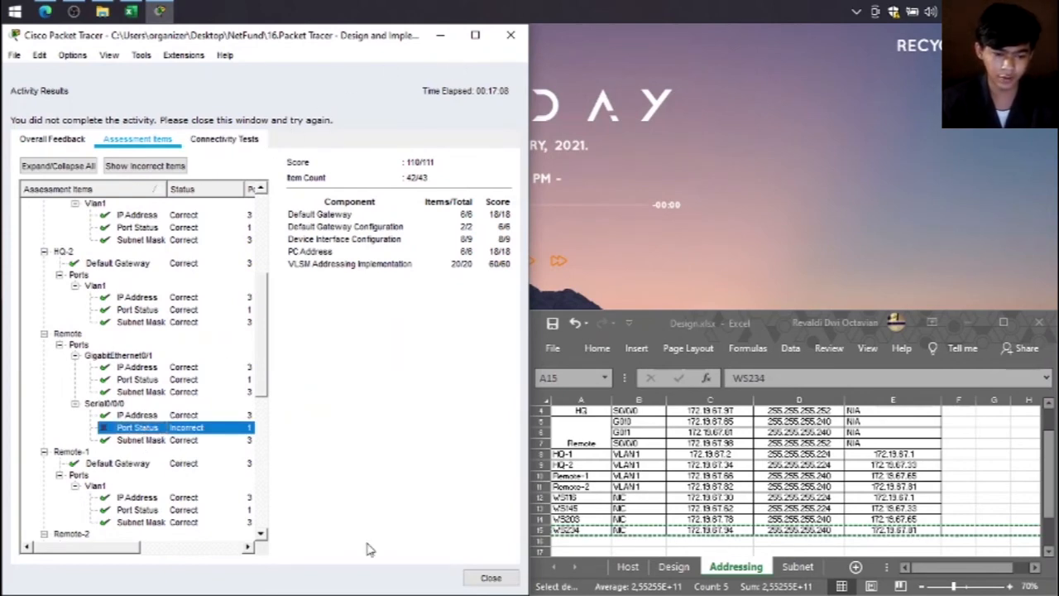
{"action": "left_click", "coordinate": [485, 577]}
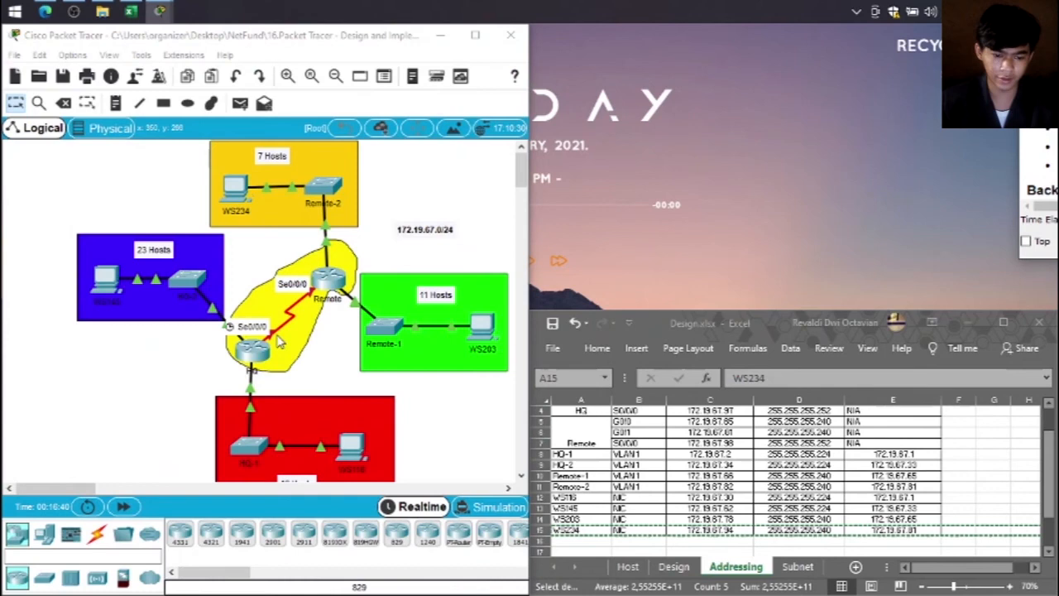
Step: Enable interface se0/0/0 on the Remote router with no shut, exit interface configuration and minimize the router's window
{"action": "left_click", "coordinate": [329, 285]}
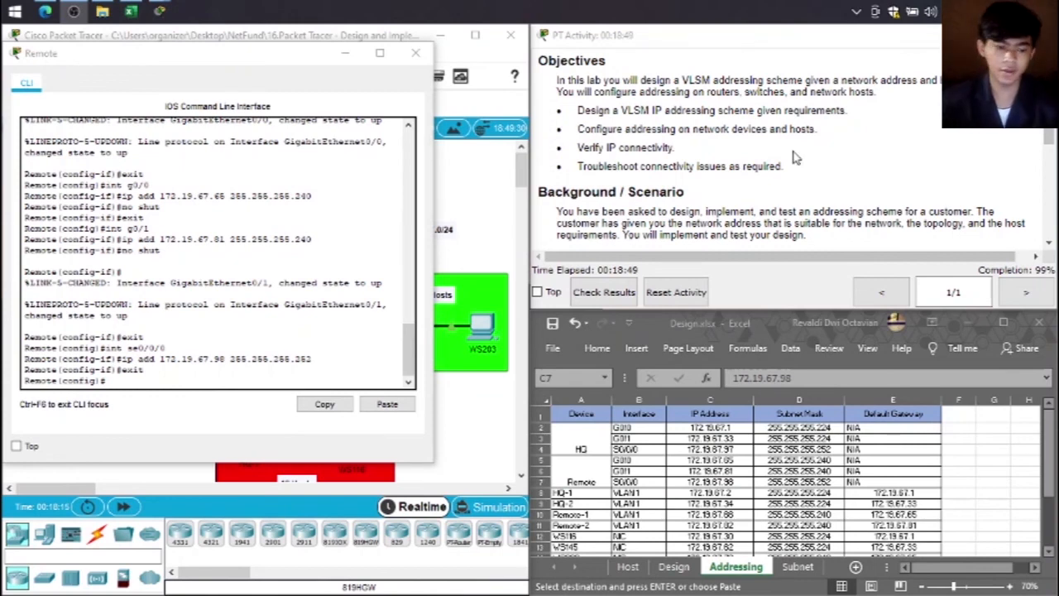
{"action": "left_click", "coordinate": [189, 379]}
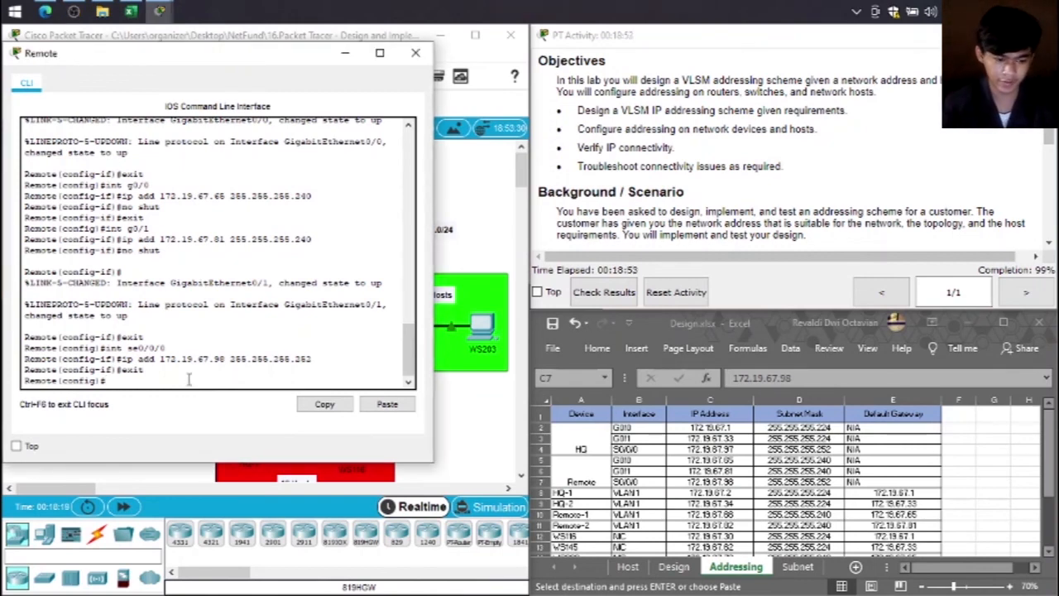
{"action": "type", "text": "int"}
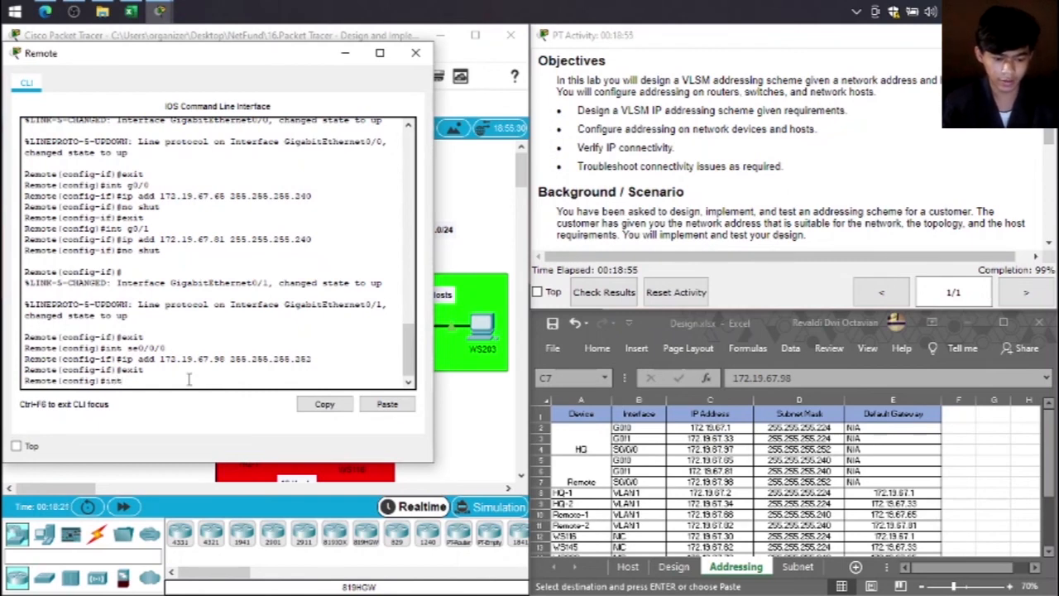
{"action": "type", "text": " se0/0"}
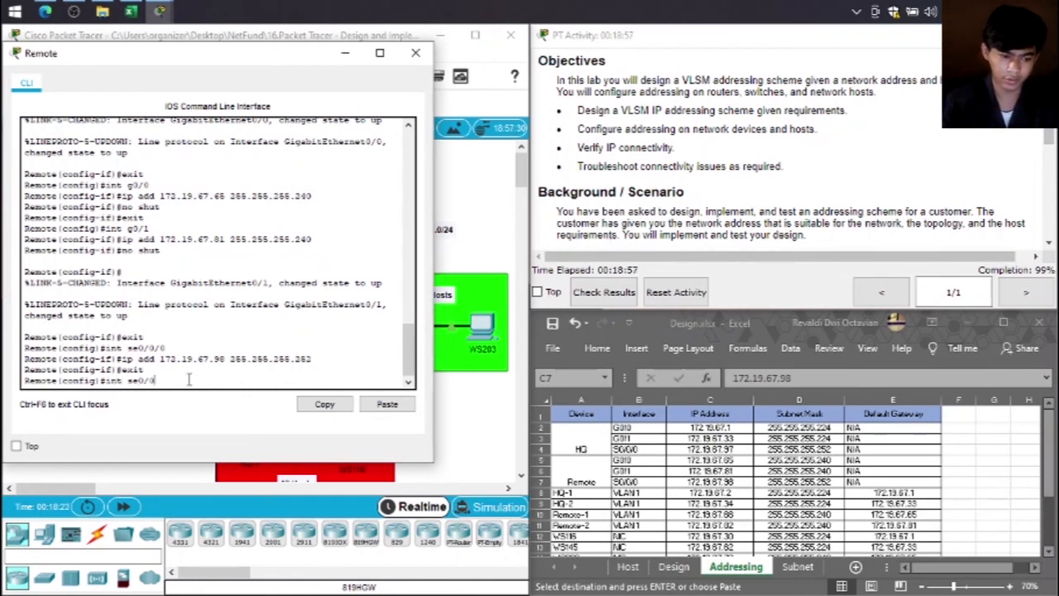
{"action": "type", "text": "/00"}
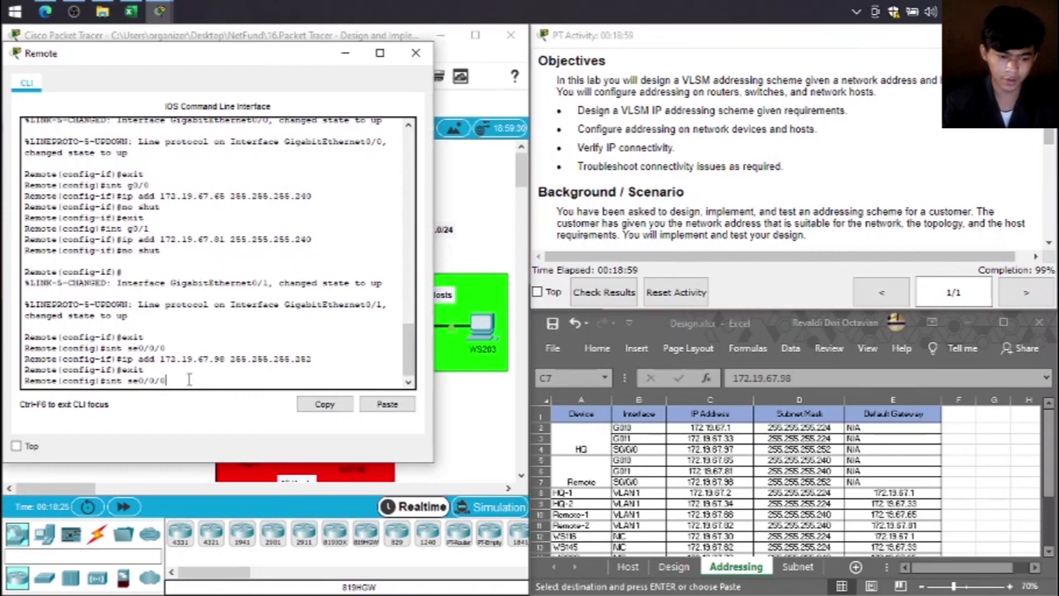
{"action": "key", "text": "Return"}
{"action": "type", "text": "no shut"}
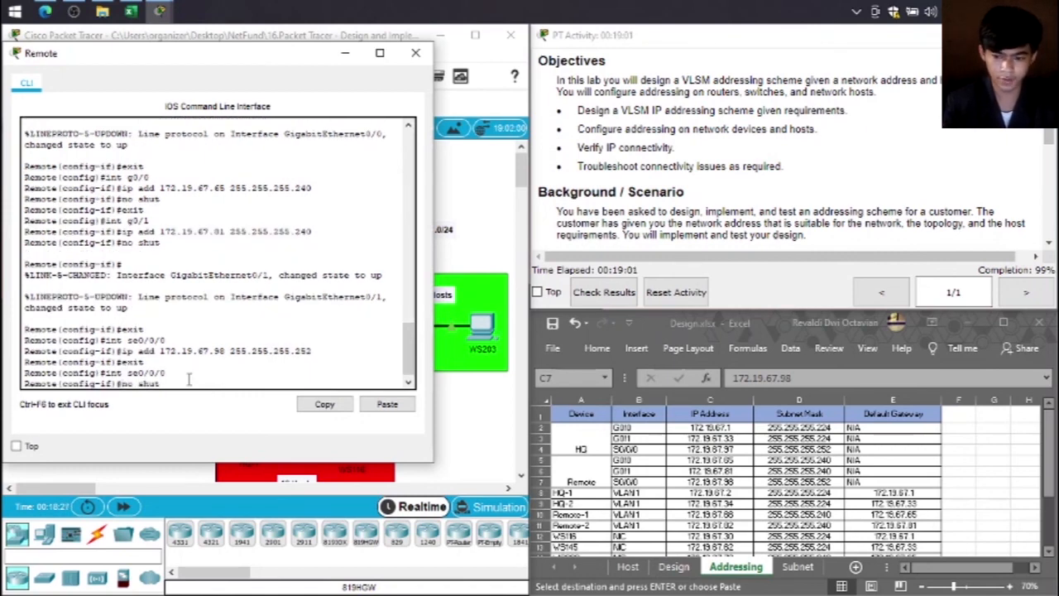
{"action": "key", "text": "Return"}
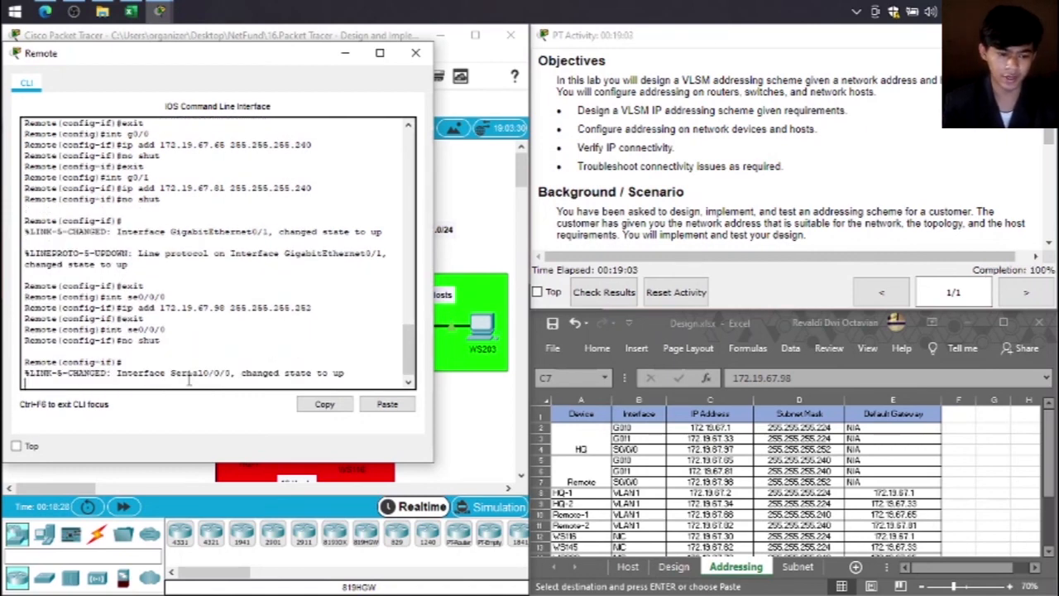
{"action": "type", "text": "exi"}
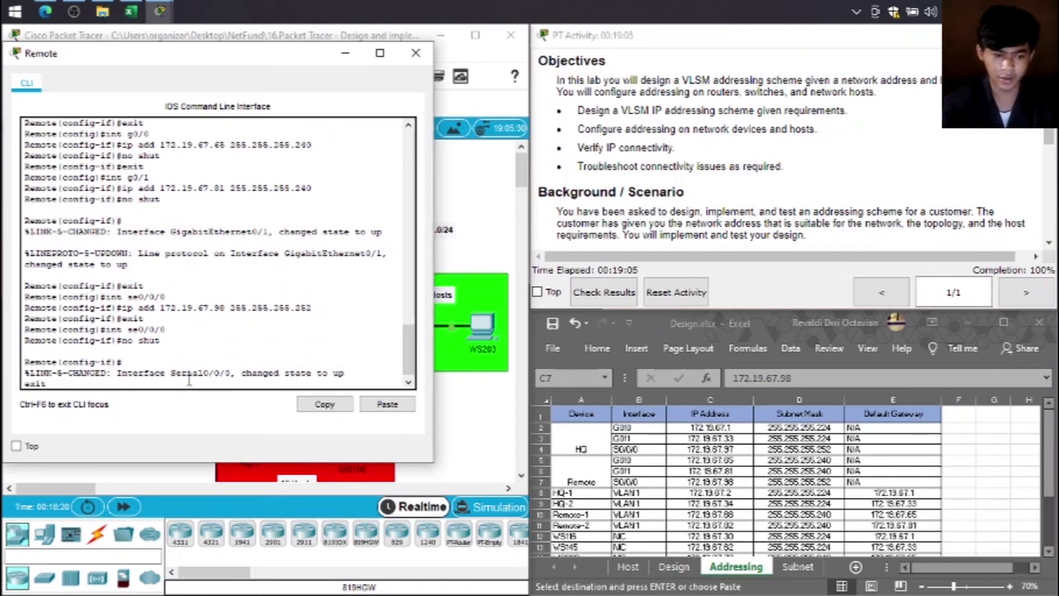
{"action": "type", "text": "t"}
{"action": "key", "text": "Return"}
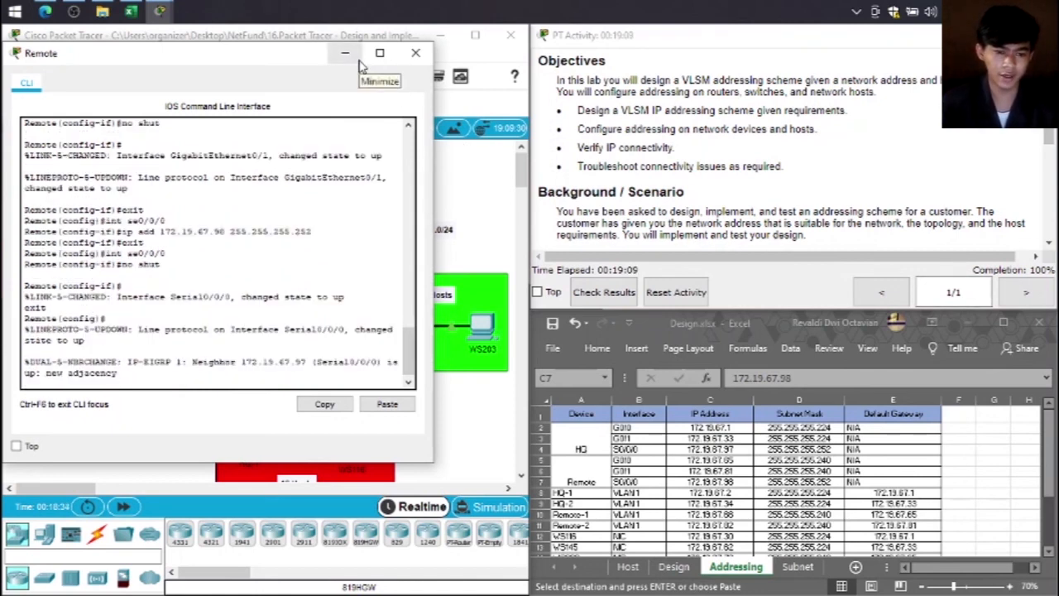
{"action": "left_click", "coordinate": [345, 53]}
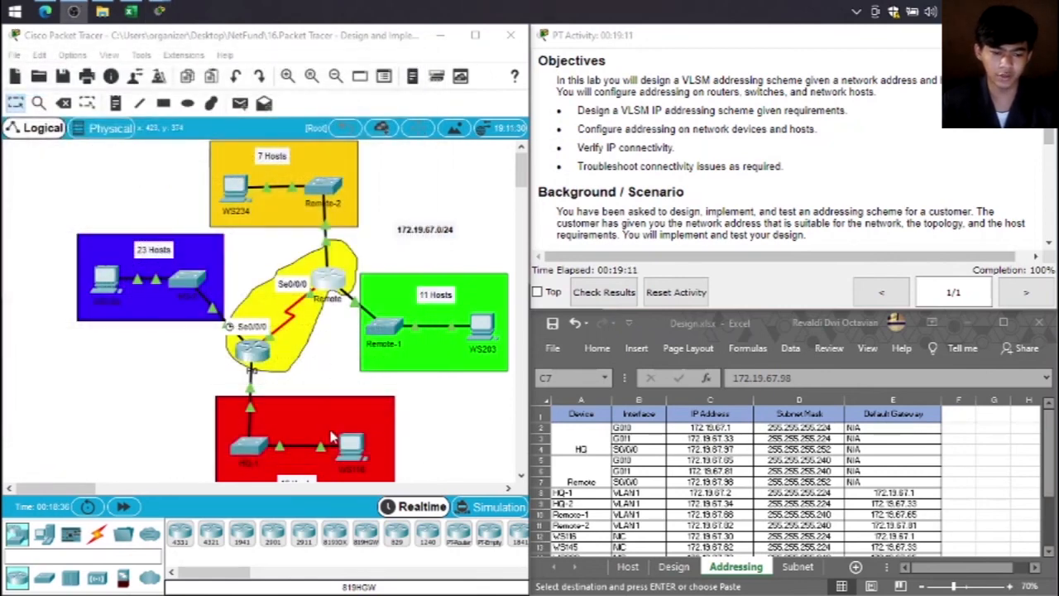
Step: Open the Command Prompt on host WS116 in the 19 Hosts network
{"action": "scroll", "coordinate": [334, 437], "scroll_direction": "down", "scroll_amount": 1}
{"action": "scroll", "coordinate": [333, 437], "scroll_direction": "up", "scroll_amount": 1}
{"action": "left_click", "coordinate": [335, 370]}
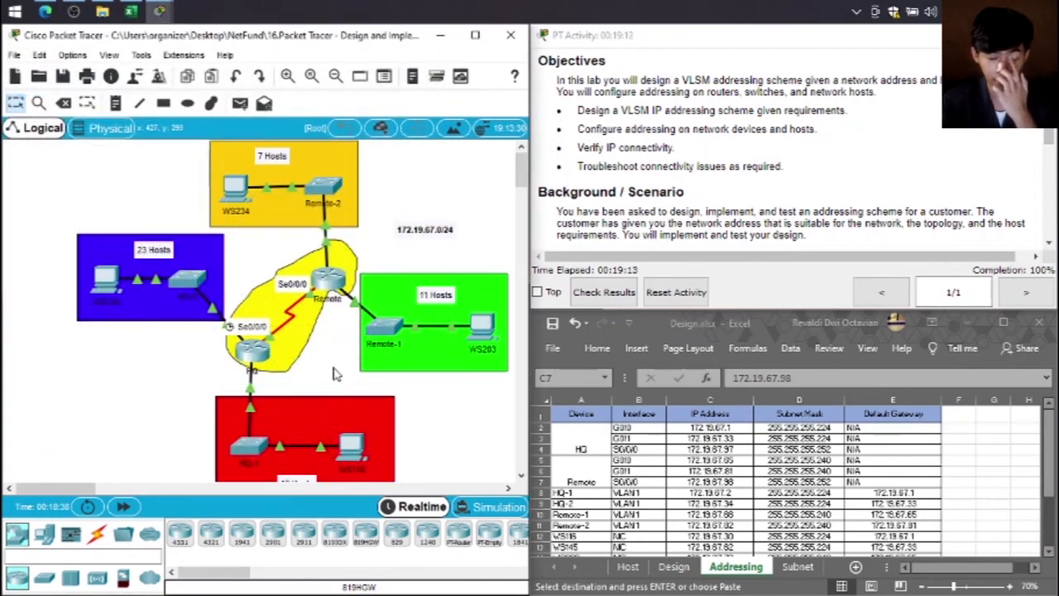
{"action": "scroll", "coordinate": [340, 370], "scroll_direction": "down", "scroll_amount": 1}
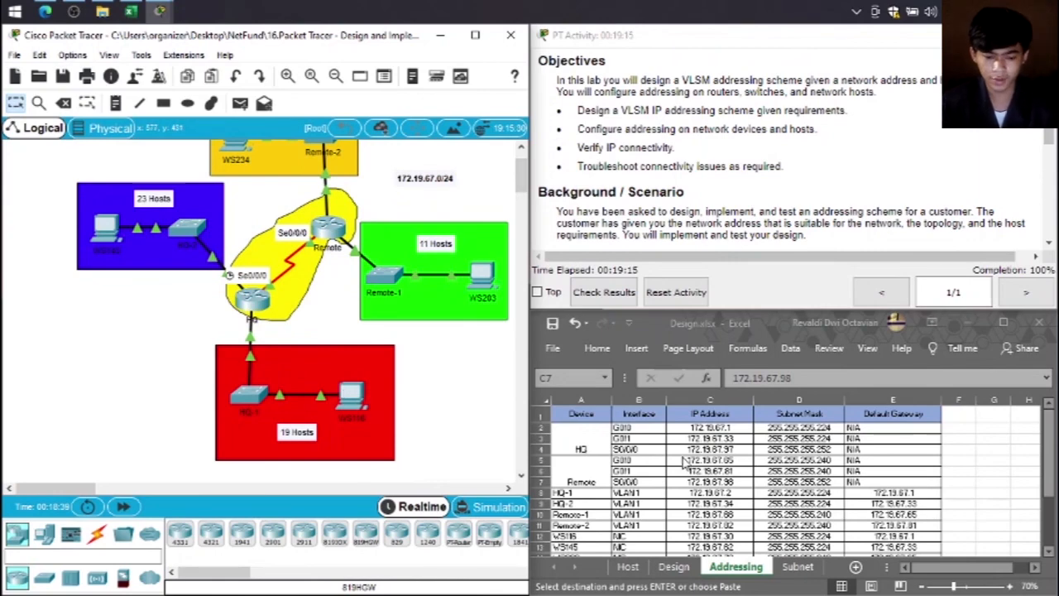
{"action": "scroll", "coordinate": [685, 463], "scroll_direction": "down", "scroll_amount": 1}
{"action": "left_click", "coordinate": [352, 395]}
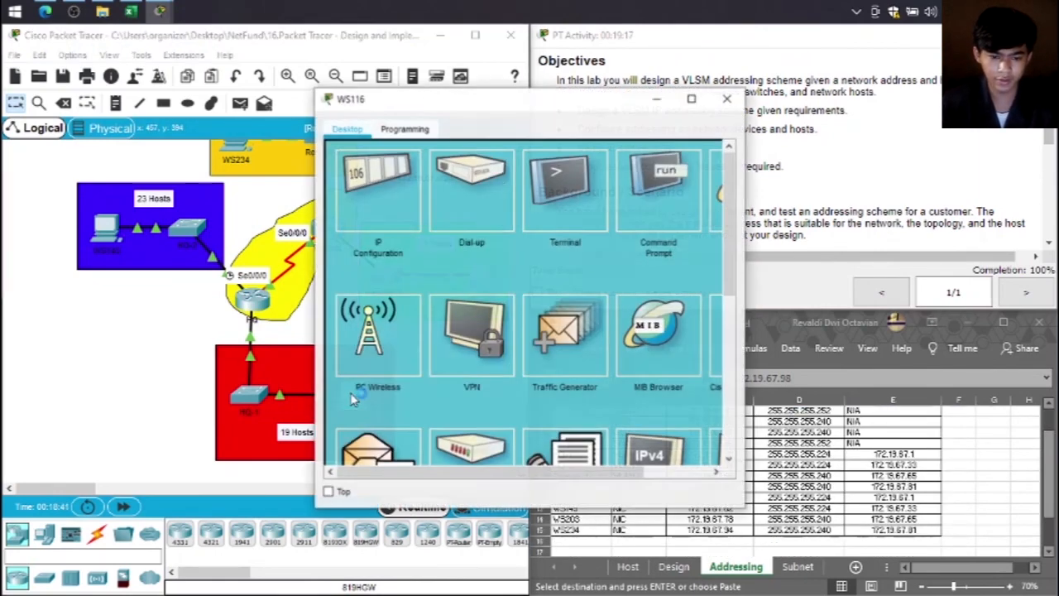
{"action": "left_click_drag", "start_coordinate": [543, 106], "coordinate": [256, 97]}
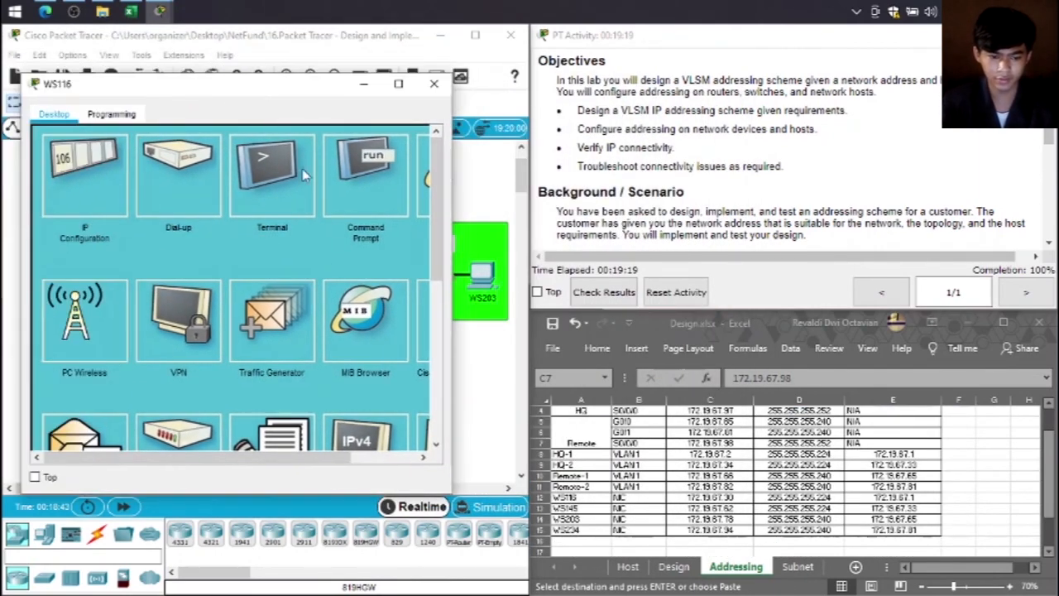
{"action": "left_click", "coordinate": [391, 204]}
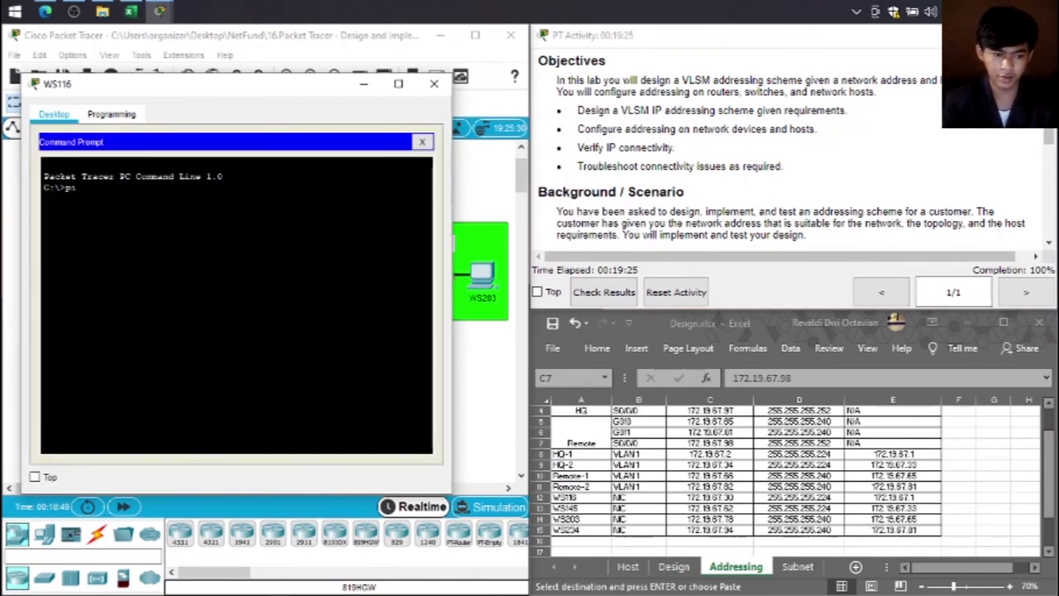
Step: Ping WS145 at 172.19.67.62 from WS116, using its address from the Addressing sheet
{"action": "type", "text": "ng"}
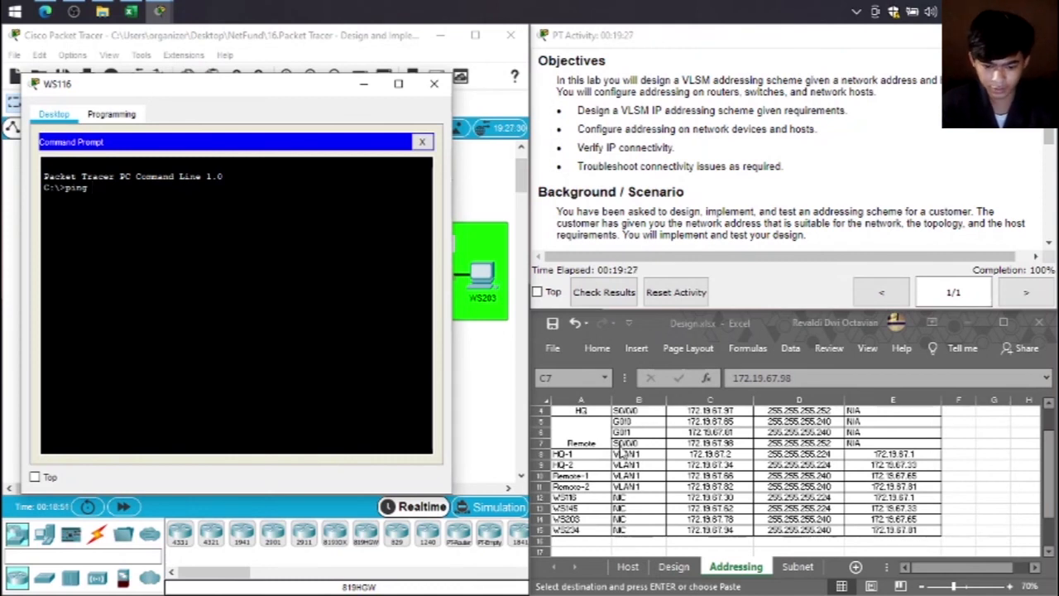
{"action": "left_click", "coordinate": [730, 509]}
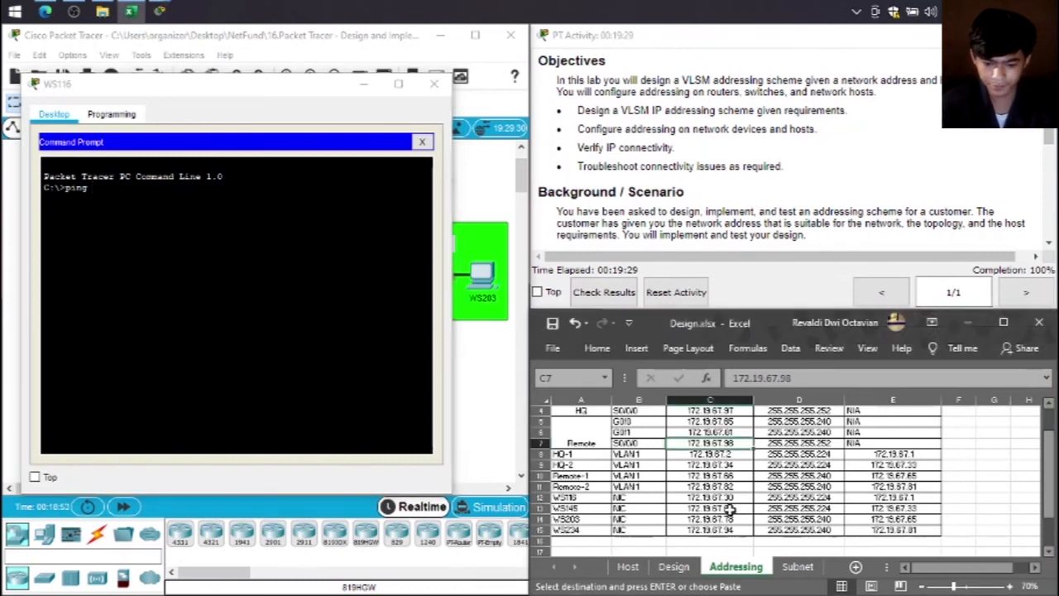
{"action": "left_click", "coordinate": [175, 213]}
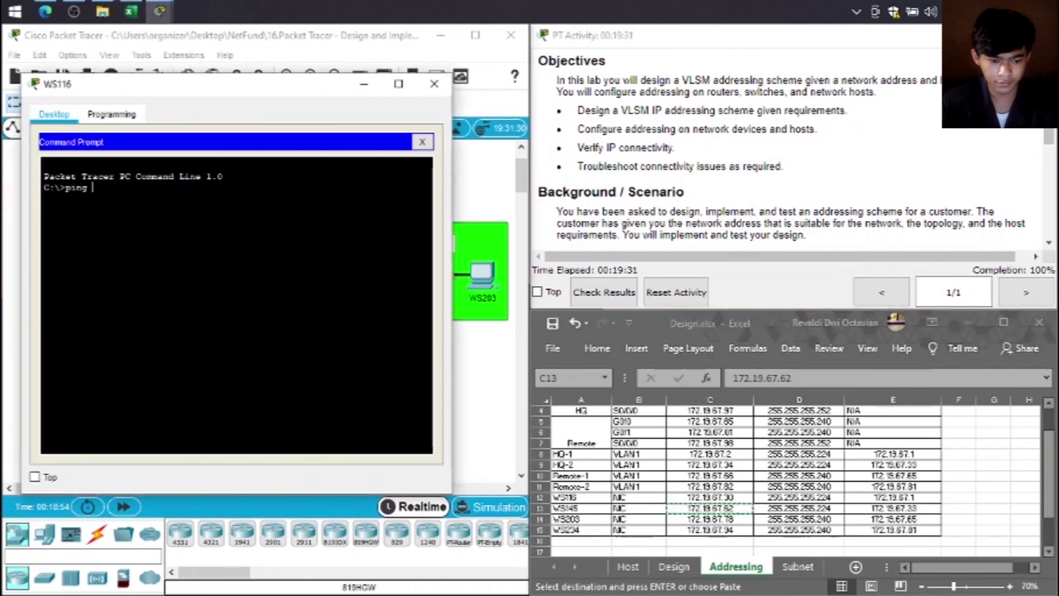
{"action": "right_click", "coordinate": [175, 214]}
{"action": "left_click", "coordinate": [209, 240]}
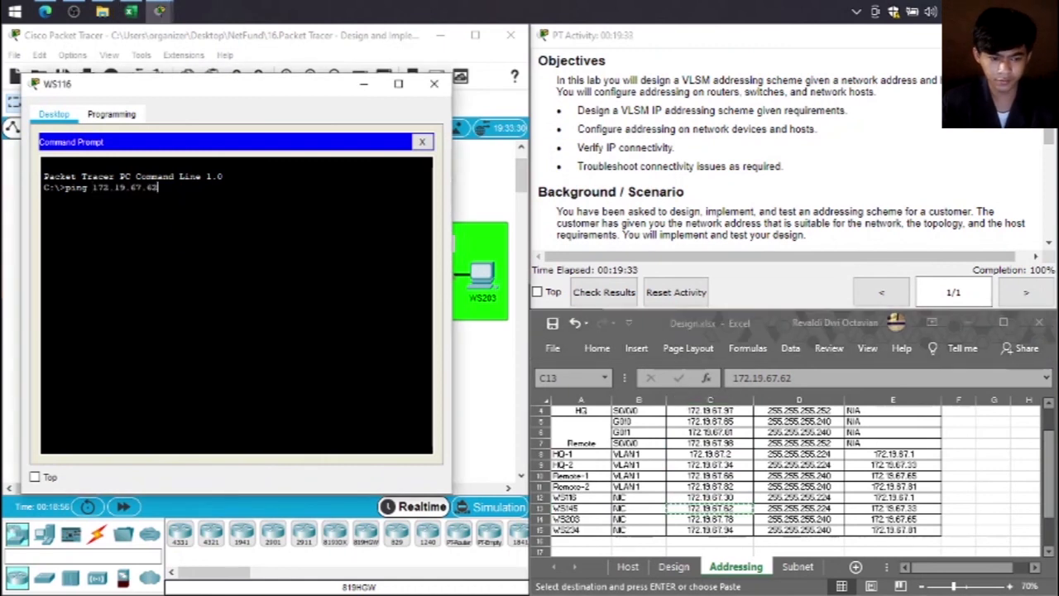
{"action": "key", "text": "Return"}
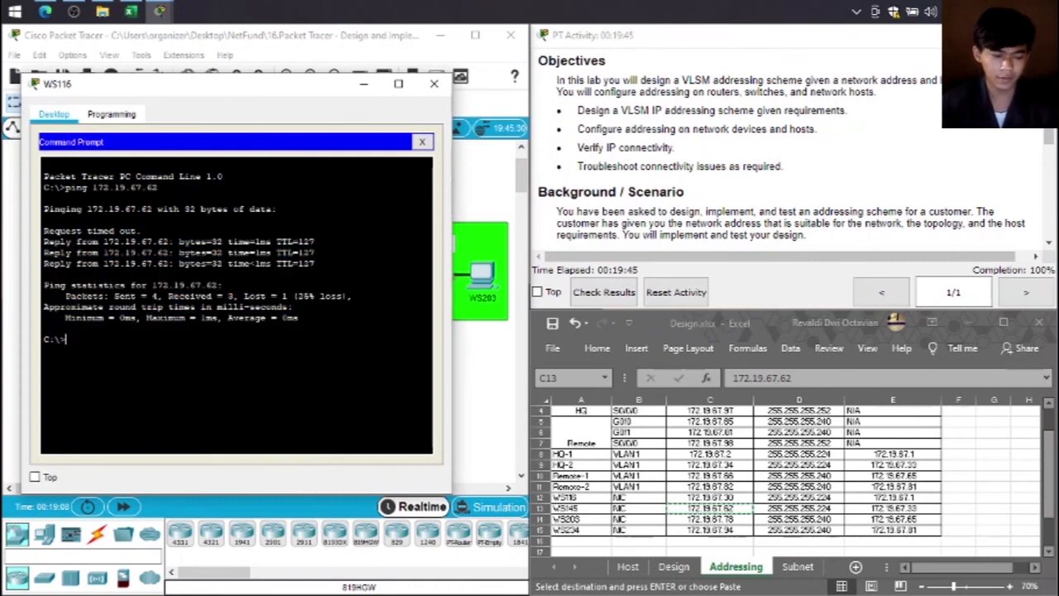
Step: Ping WS203 at 172.19.67.78 from WS116, using its address from the Addressing sheet
{"action": "left_click", "coordinate": [725, 529]}
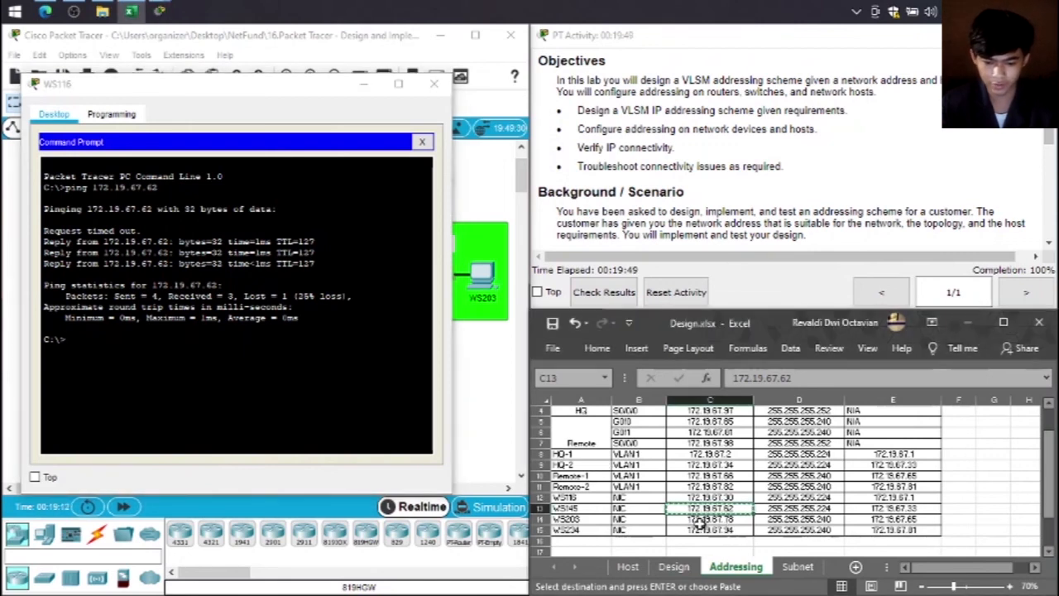
{"action": "left_click", "coordinate": [698, 520]}
{"action": "left_click", "coordinate": [44, 328]}
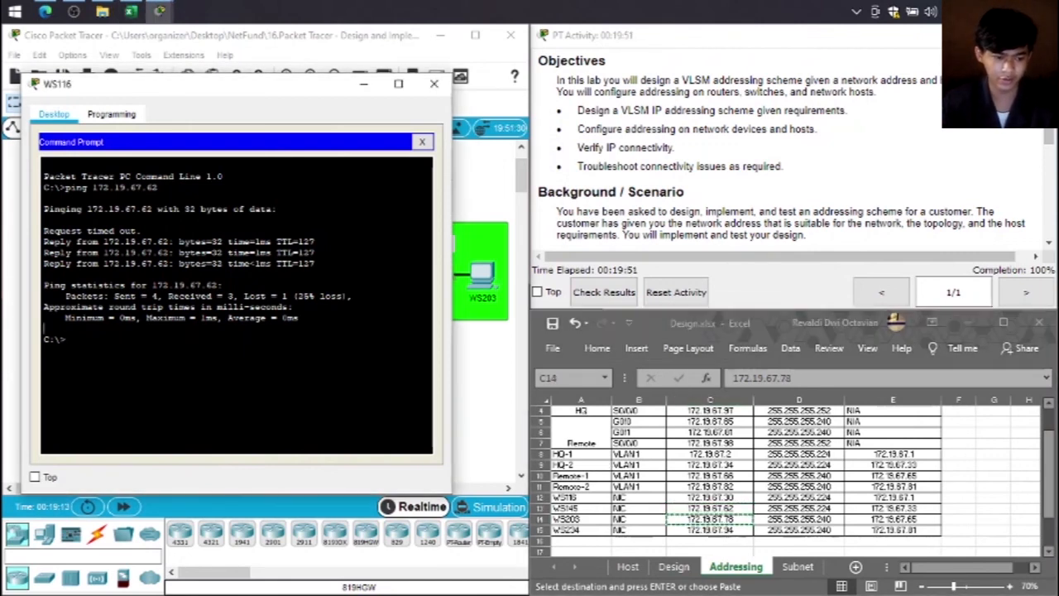
{"action": "type", "text": "ping"}
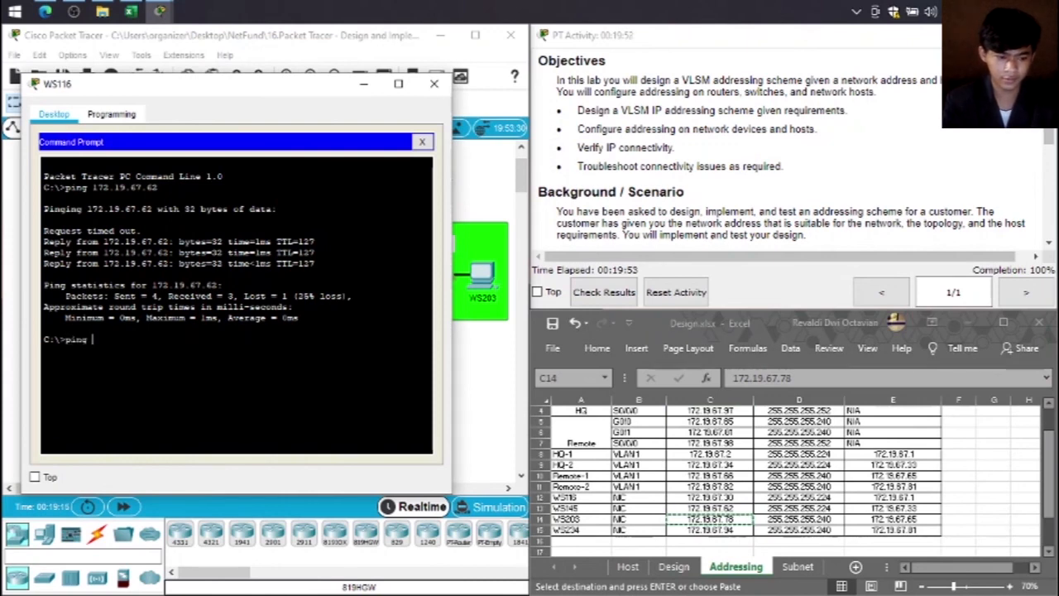
{"action": "right_click", "coordinate": [124, 336]}
{"action": "left_click", "coordinate": [154, 365]}
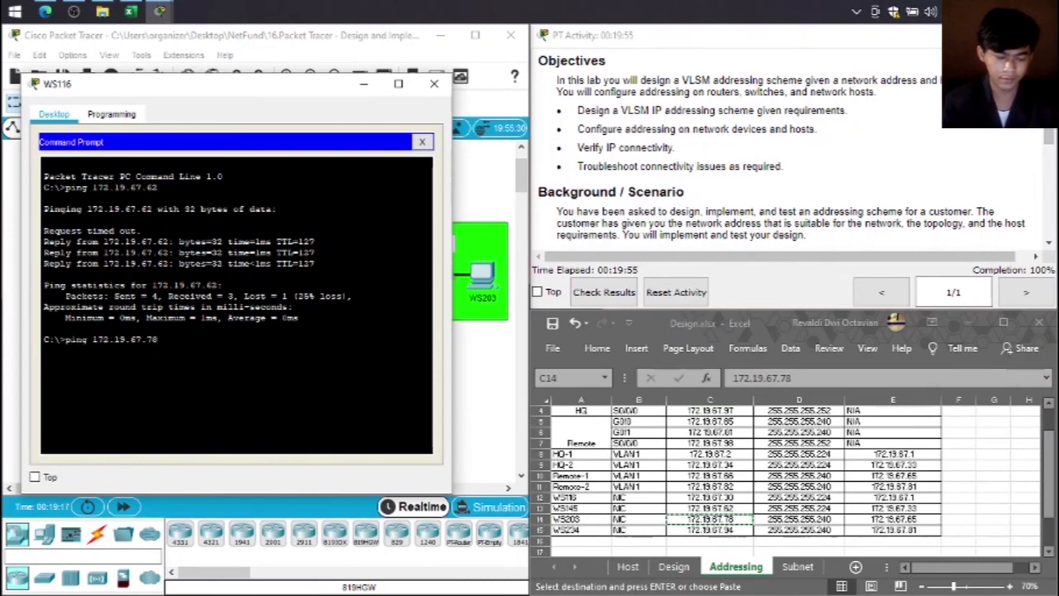
{"action": "key", "text": "Return"}
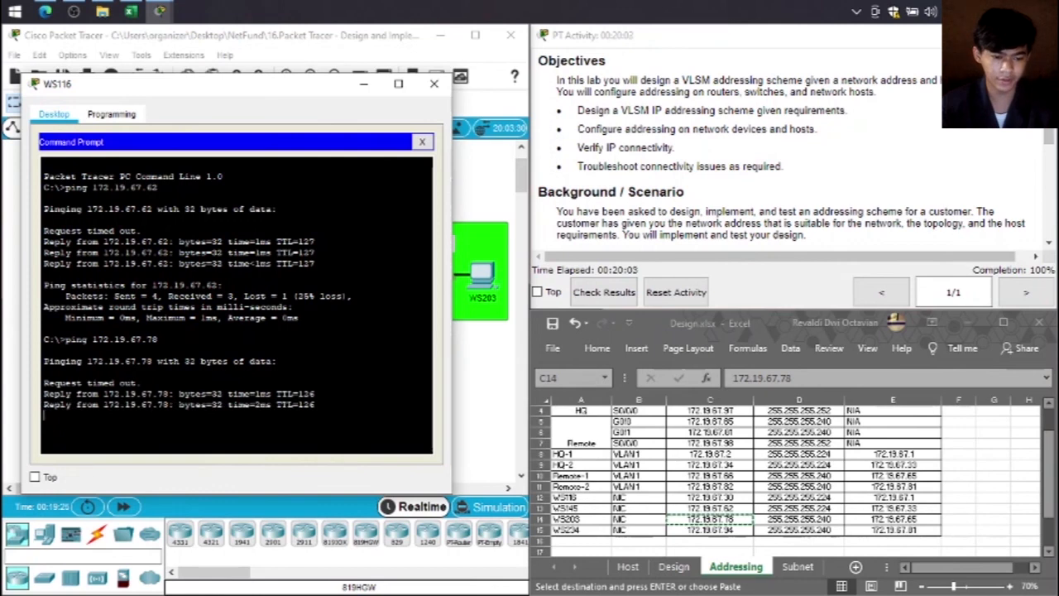
Step: Ping WS234 at 172.19.67.94 from WS116 and close the WS203 host window
{"action": "left_click", "coordinate": [705, 529]}
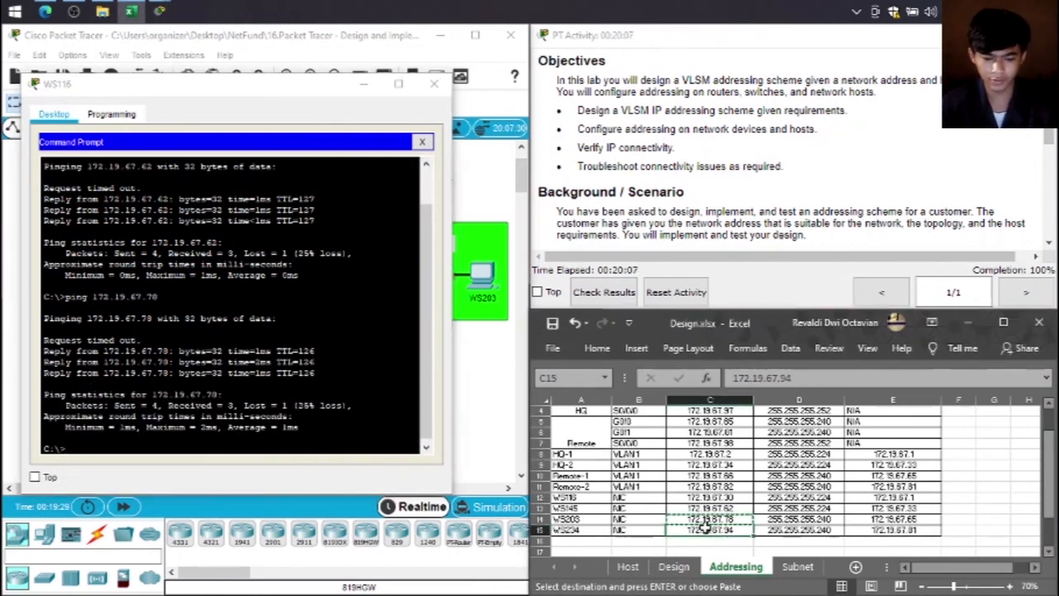
{"action": "left_click", "coordinate": [93, 452]}
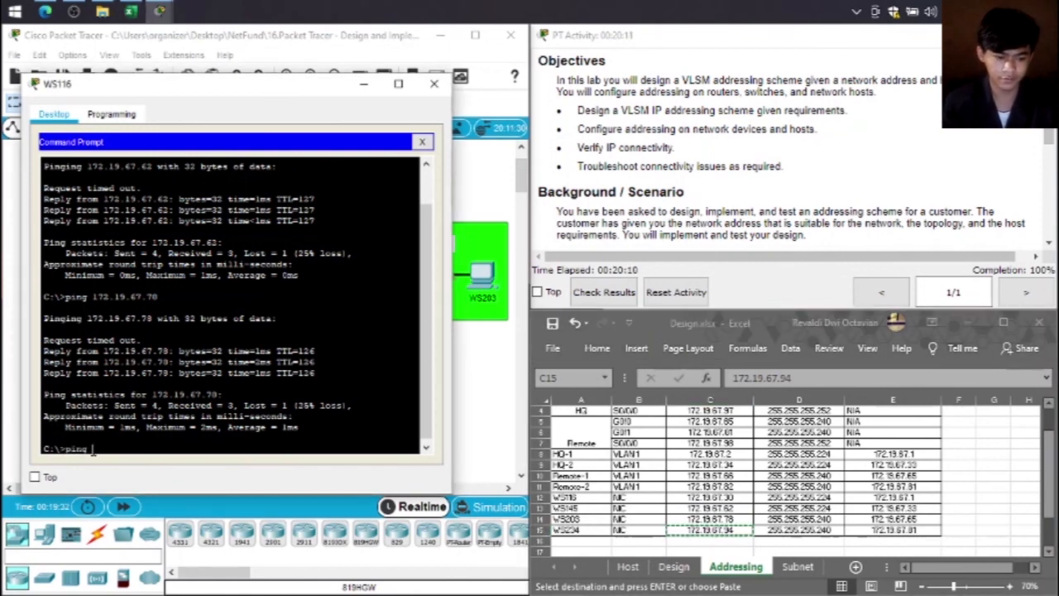
{"action": "type", "text": "172.19.67.94"}
{"action": "key", "text": "Return"}
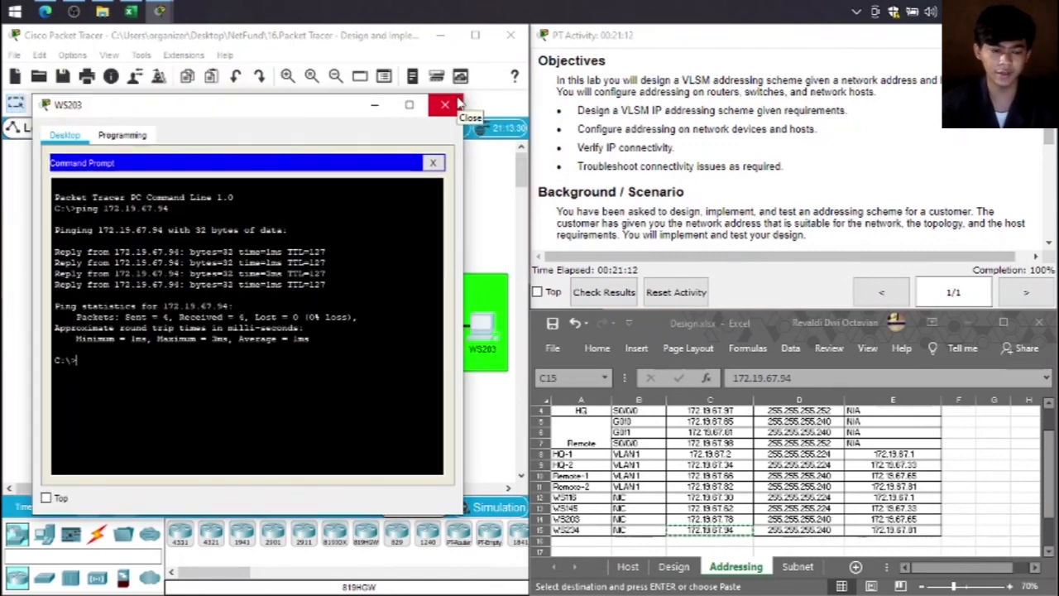
{"action": "left_click", "coordinate": [447, 104]}
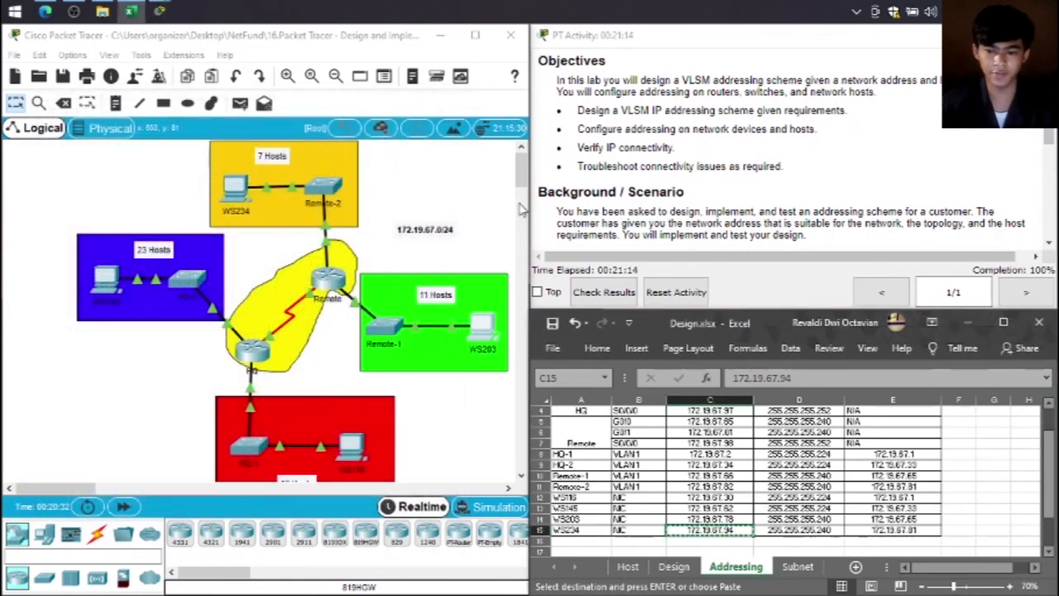
Step: Check the activity results and examine the status of every assessment item for the routers, switches and hosts
{"action": "scroll", "coordinate": [764, 185], "scroll_direction": "up", "scroll_amount": 10}
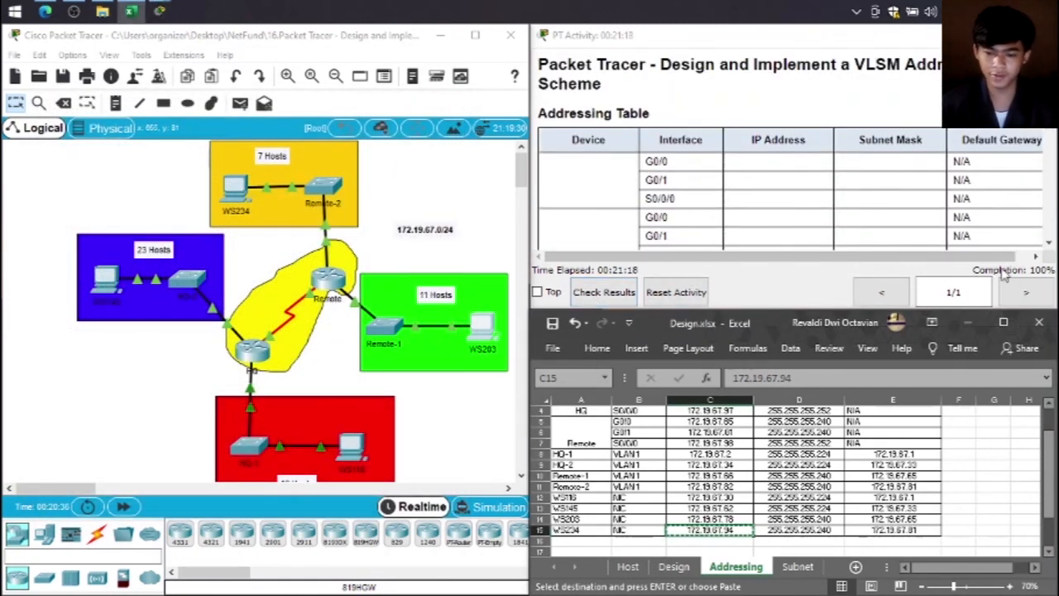
{"action": "left_click", "coordinate": [314, 357]}
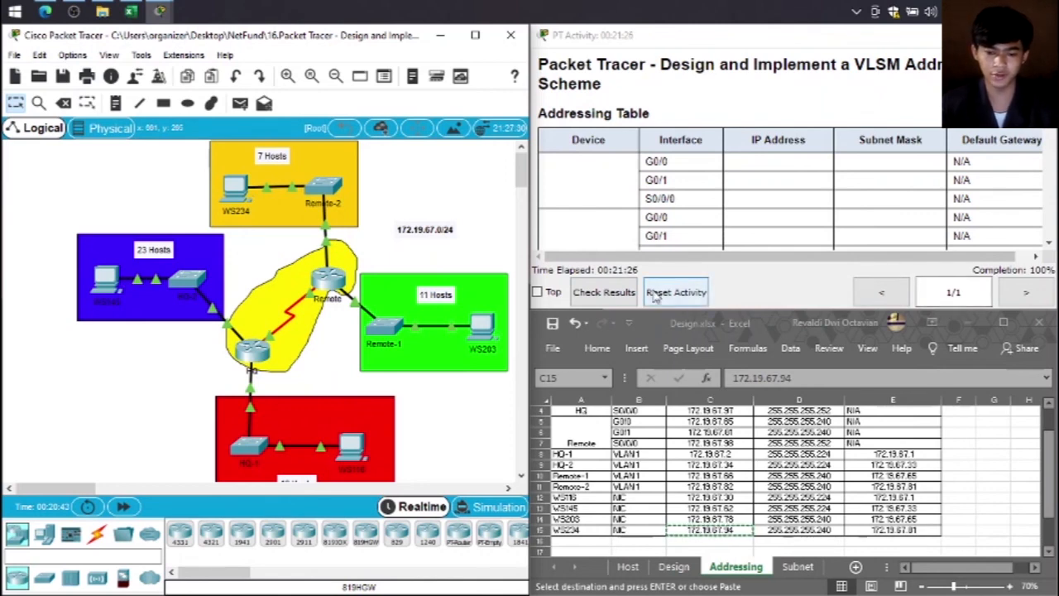
{"action": "left_click", "coordinate": [591, 294]}
{"action": "left_click", "coordinate": [139, 139]}
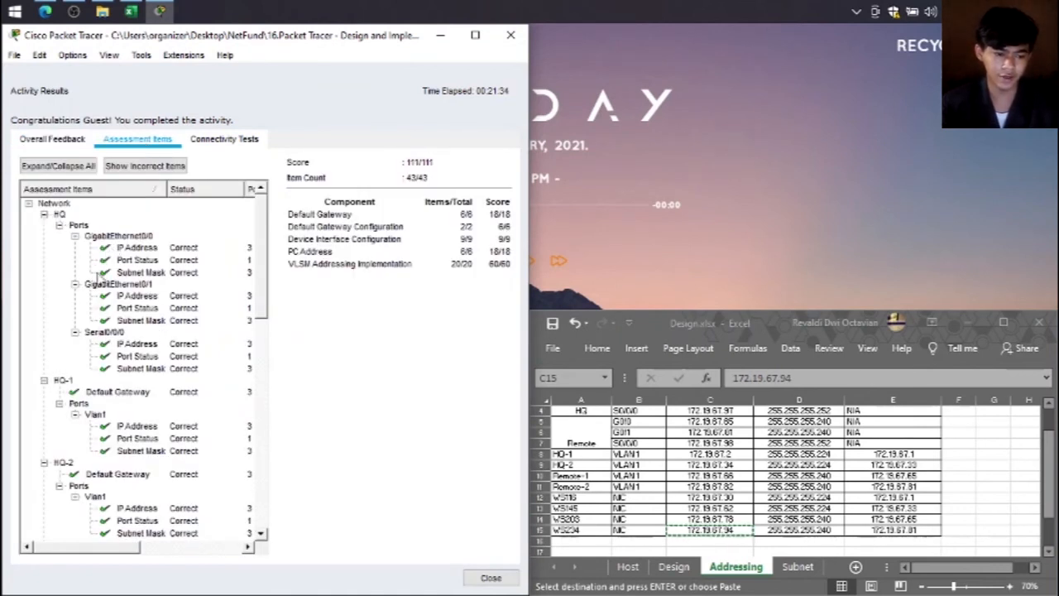
{"action": "scroll", "coordinate": [112, 347], "scroll_direction": "down", "scroll_amount": 4}
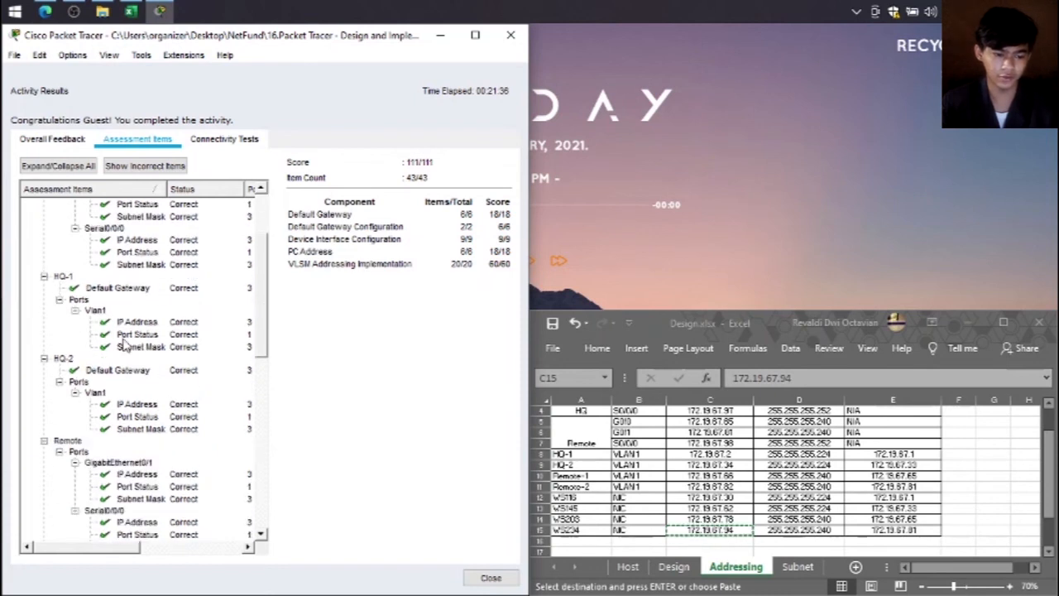
{"action": "scroll", "coordinate": [108, 389], "scroll_direction": "down", "scroll_amount": 3}
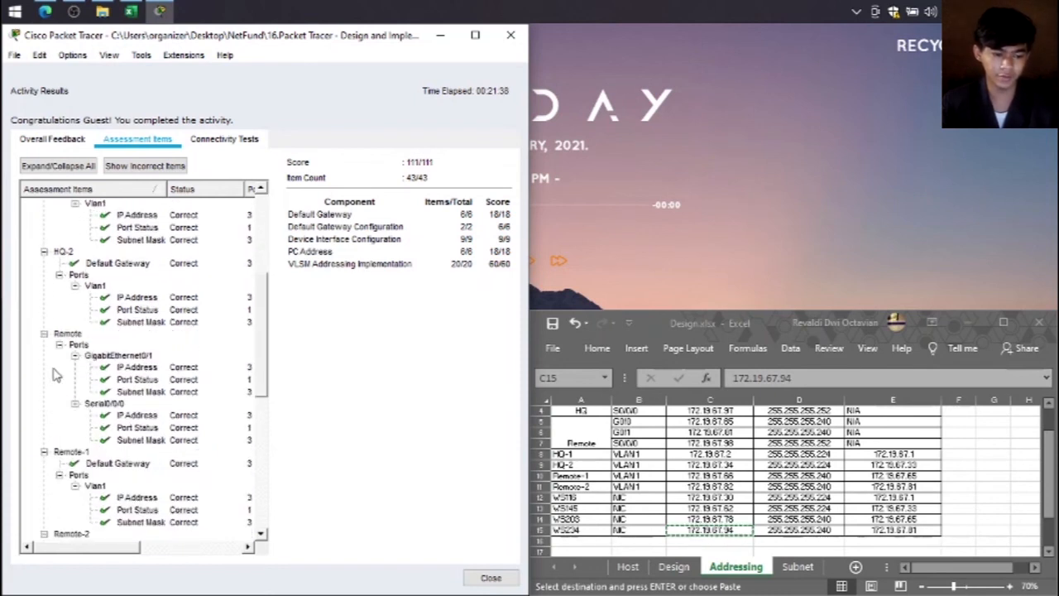
{"action": "scroll", "coordinate": [109, 401], "scroll_direction": "down", "scroll_amount": 2}
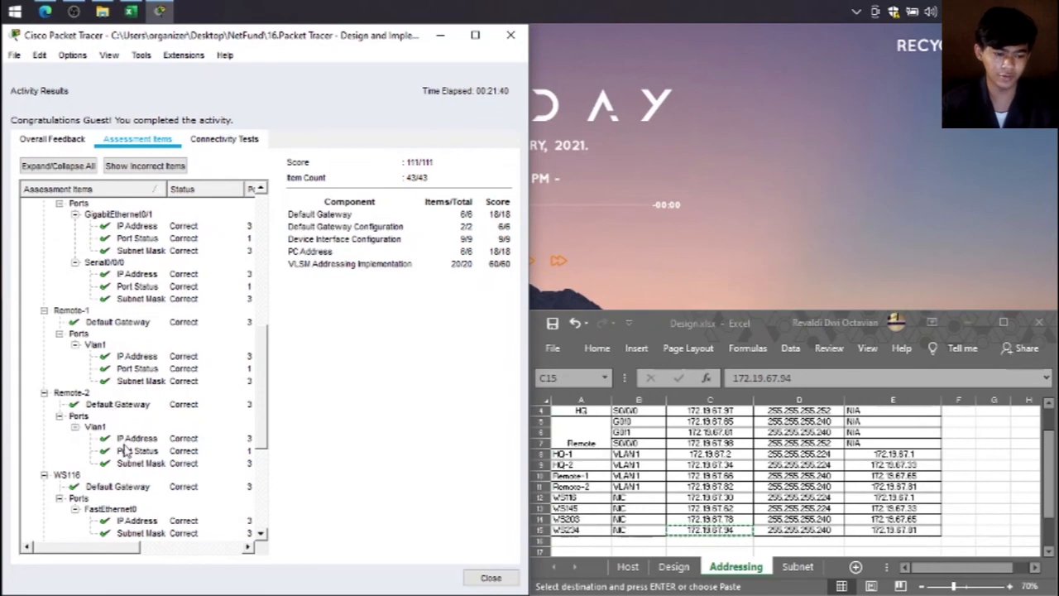
{"action": "scroll", "coordinate": [112, 426], "scroll_direction": "down", "scroll_amount": 2}
{"action": "scroll", "coordinate": [112, 435], "scroll_direction": "down", "scroll_amount": 3}
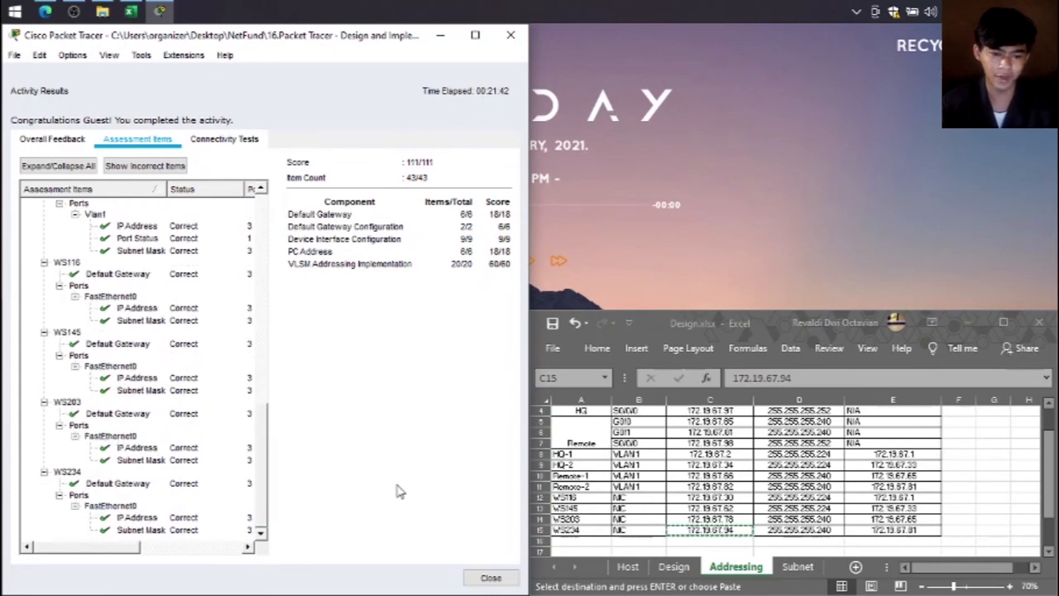
{"action": "scroll", "coordinate": [173, 273], "scroll_direction": "up", "scroll_amount": 10}
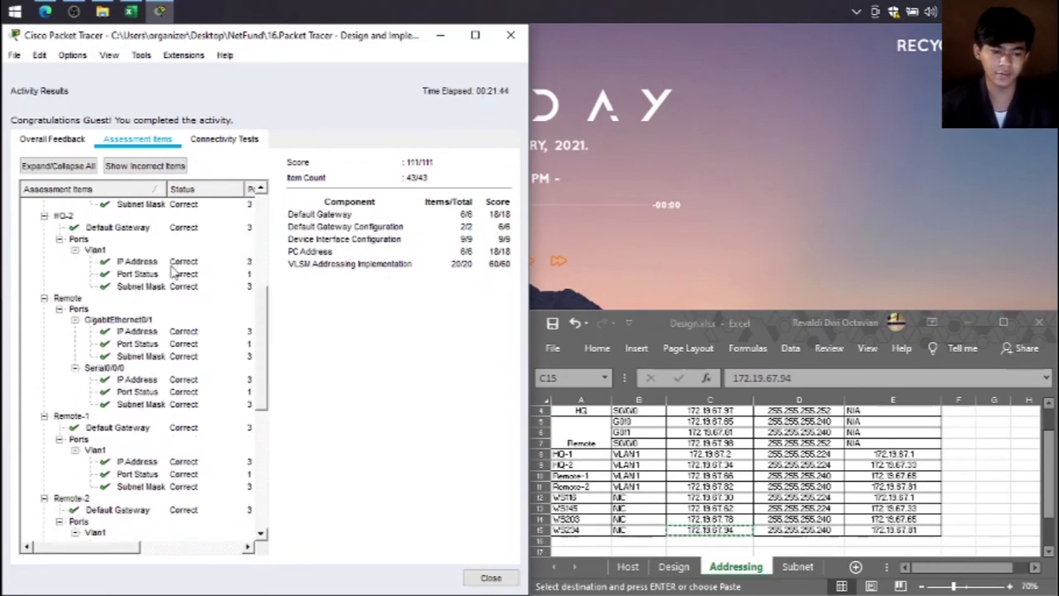
{"action": "scroll", "coordinate": [174, 271], "scroll_direction": "up", "scroll_amount": 1}
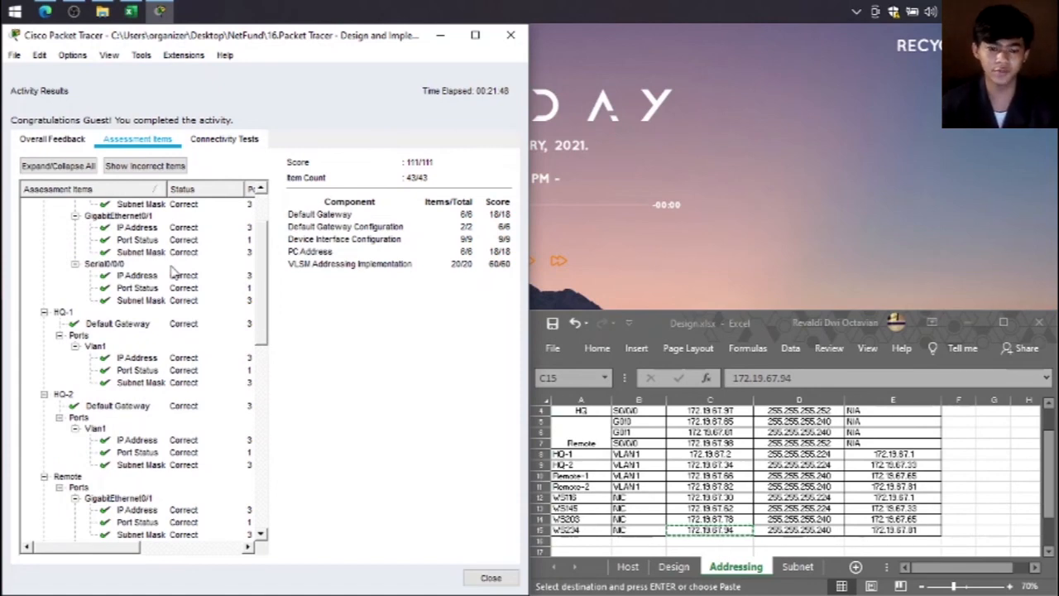
{"action": "scroll", "coordinate": [757, 471], "scroll_direction": "up", "scroll_amount": 1}
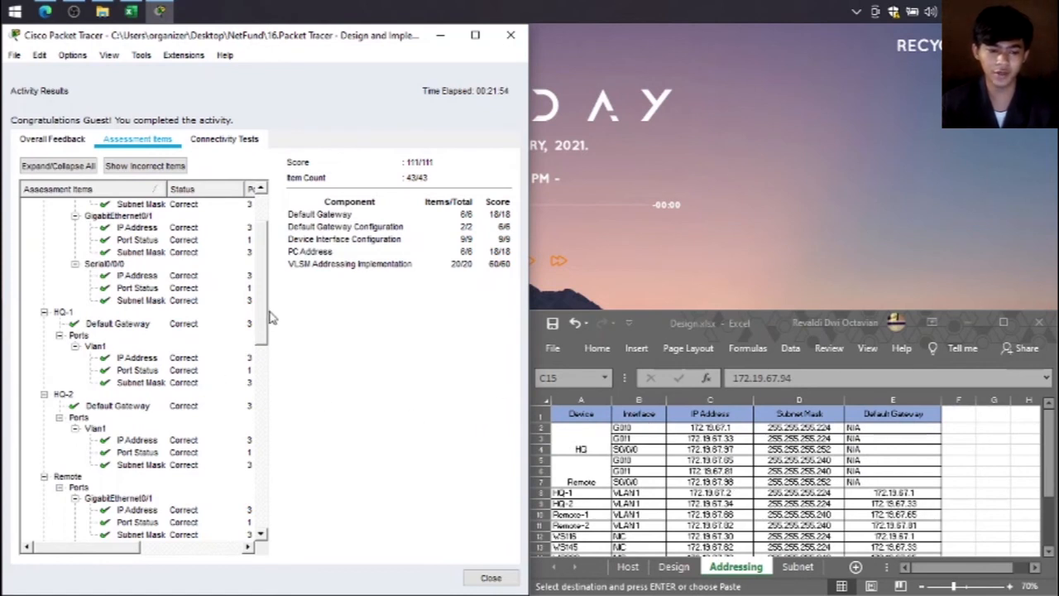
{"action": "left_click_drag", "start_coordinate": [265, 313], "coordinate": [265, 294]}
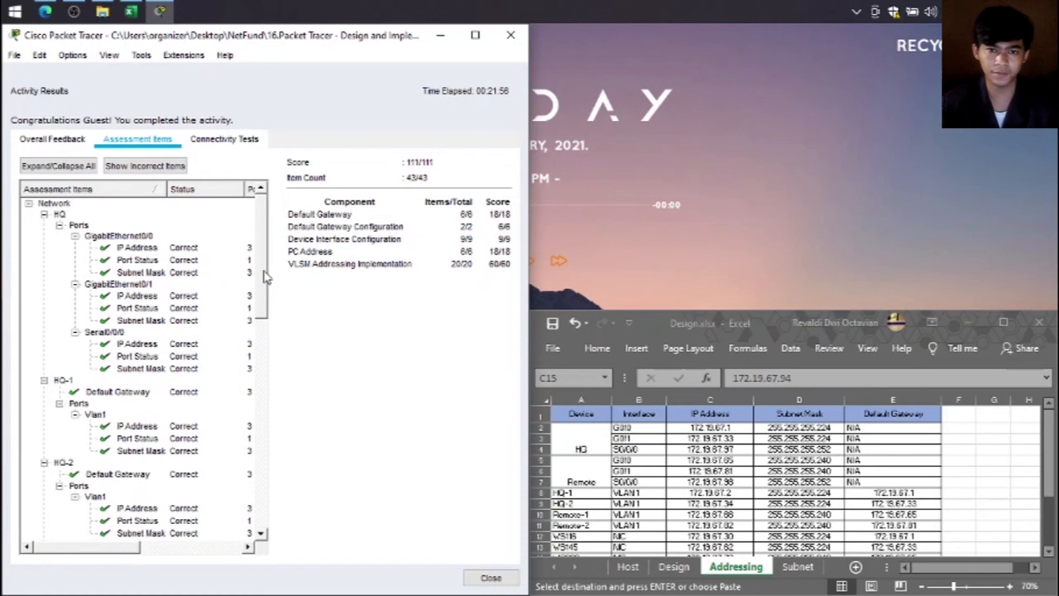